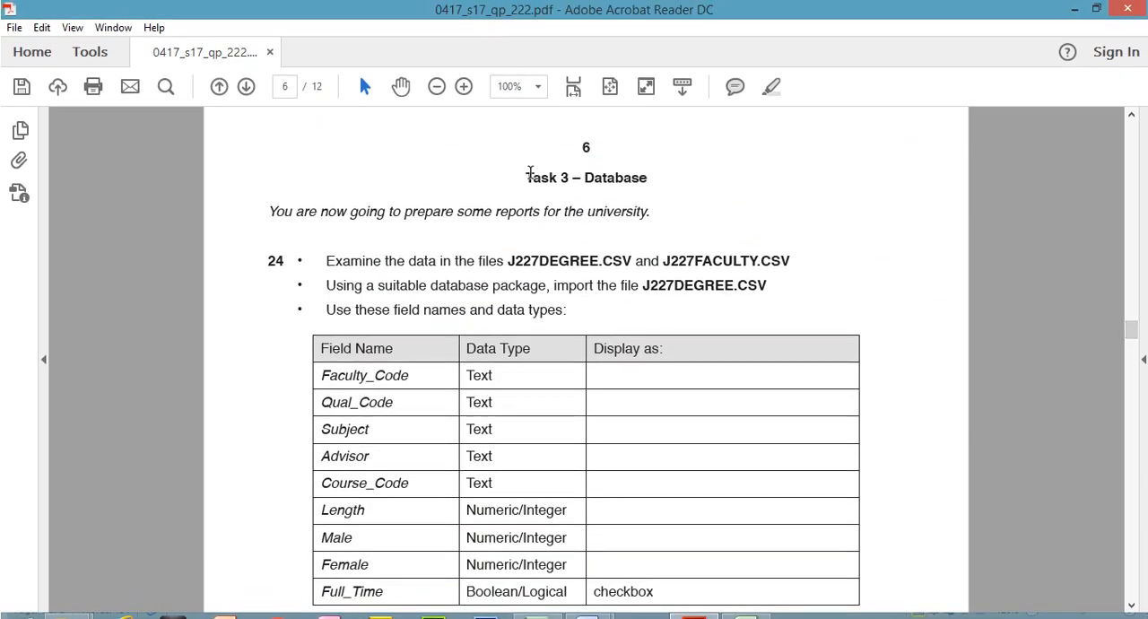
- Highlight the "Task 3 – Database" heading and the sentence about preparing reports for the university in yellow
{"action": "left_click_drag", "start_coordinate": [530, 173], "coordinate": [639, 170]}
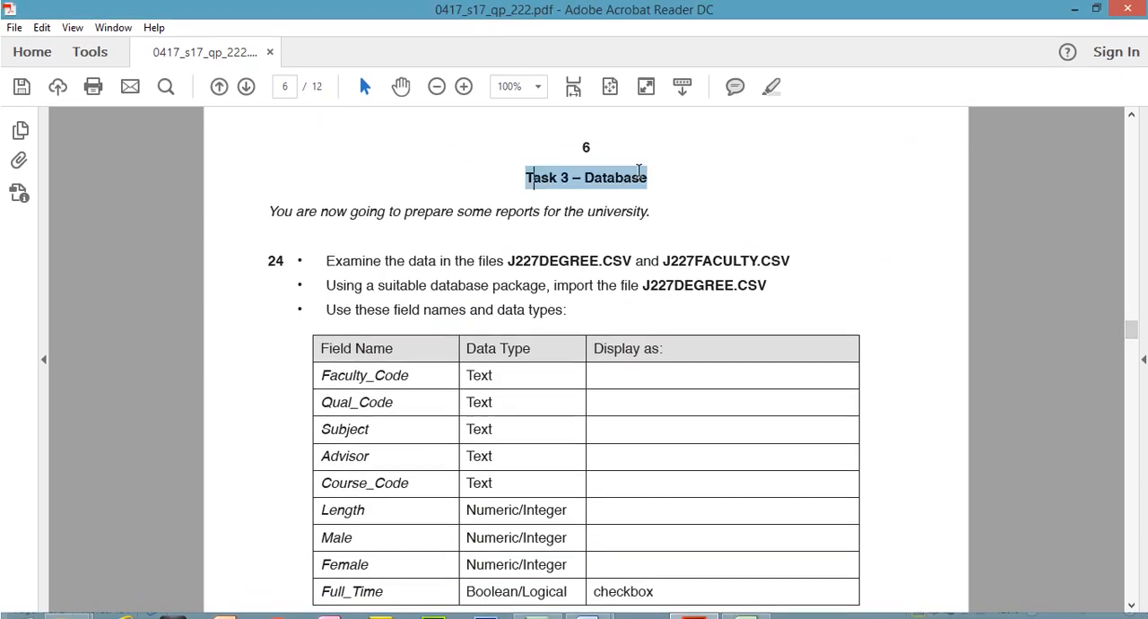
{"action": "left_click", "coordinate": [772, 86]}
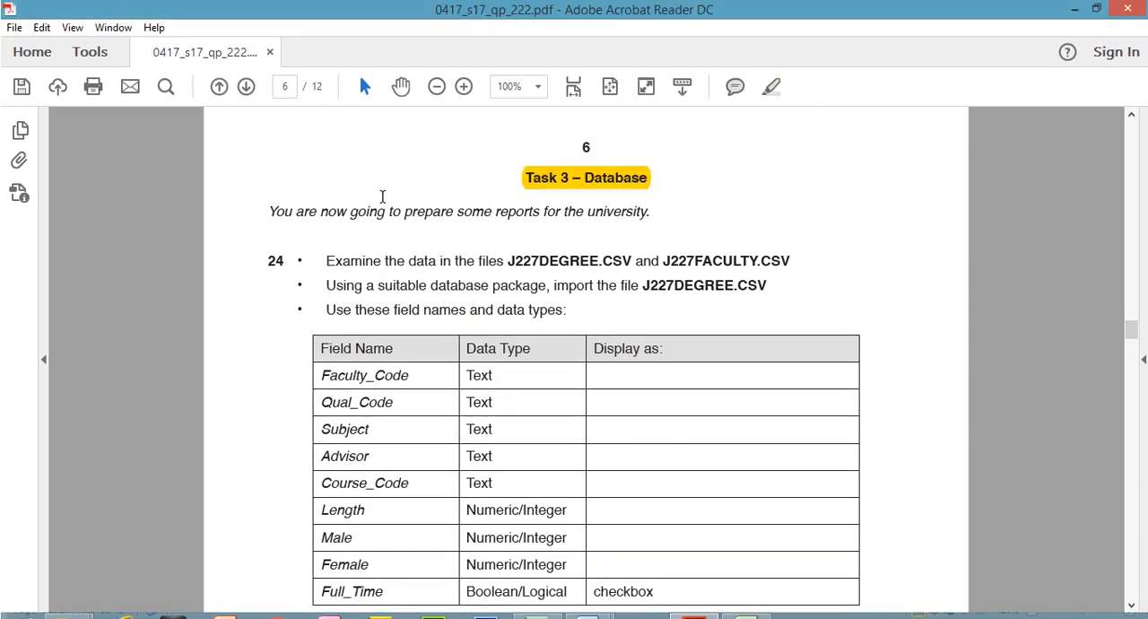
{"action": "left_click_drag", "start_coordinate": [269, 211], "coordinate": [624, 207]}
{"action": "left_click", "coordinate": [771, 93]}
- Check the file names in question 24, and open J227DEGREE from the Exam Files folder in a maximized Excel window
{"action": "scroll", "coordinate": [1134, 334], "scroll_direction": "down", "scroll_amount": 1}
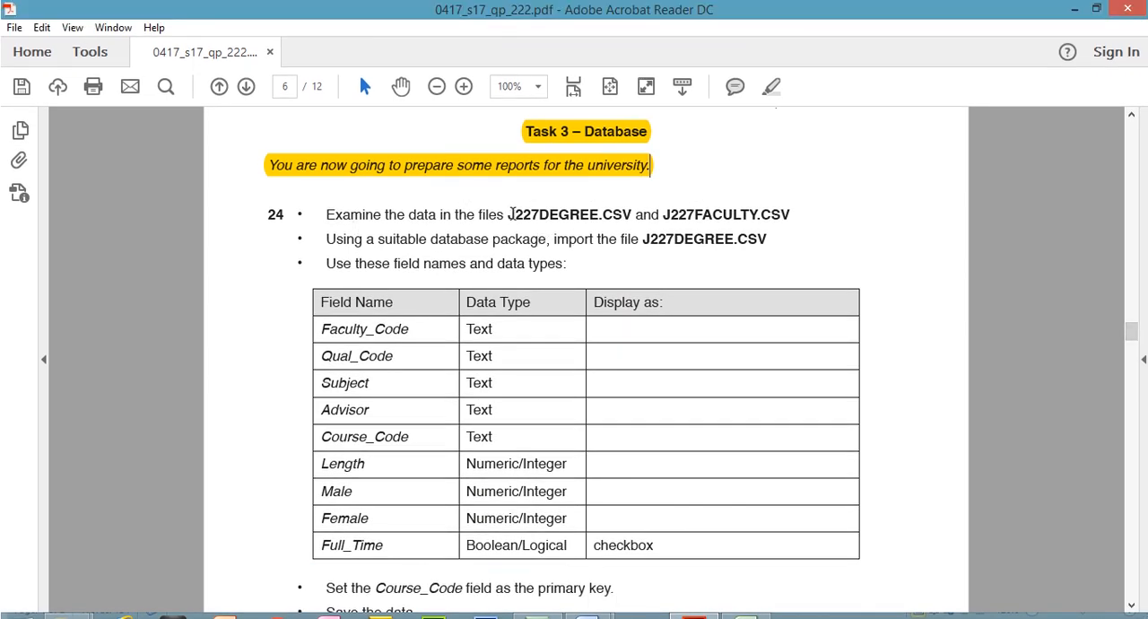
{"action": "left_click_drag", "start_coordinate": [510, 214], "coordinate": [775, 218]}
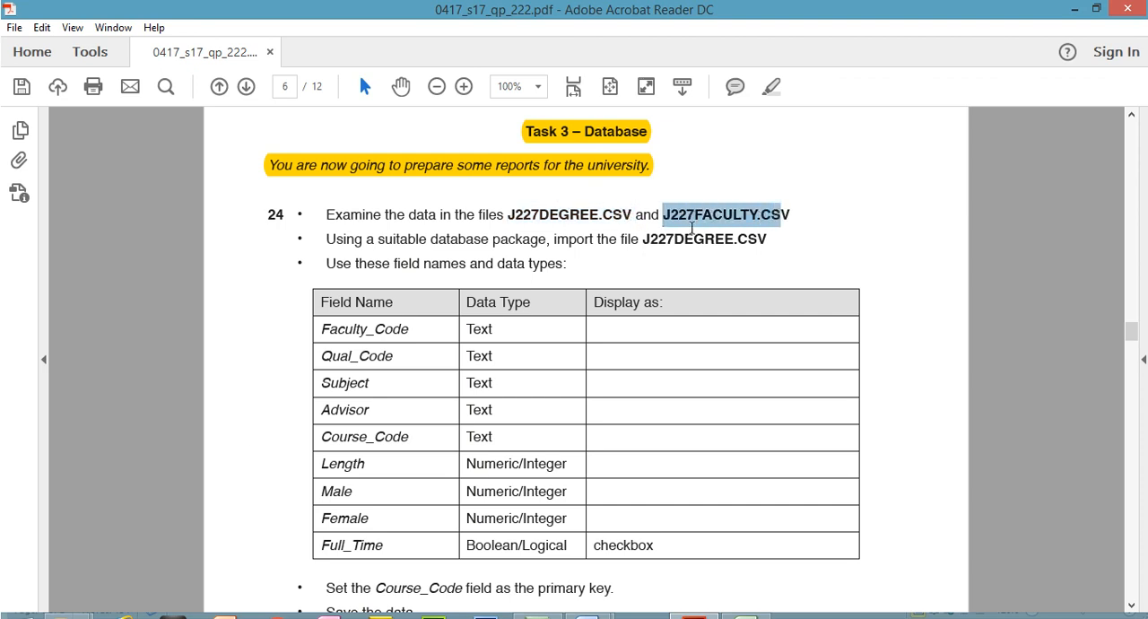
{"action": "mouse_move", "coordinate": [79, 608]}
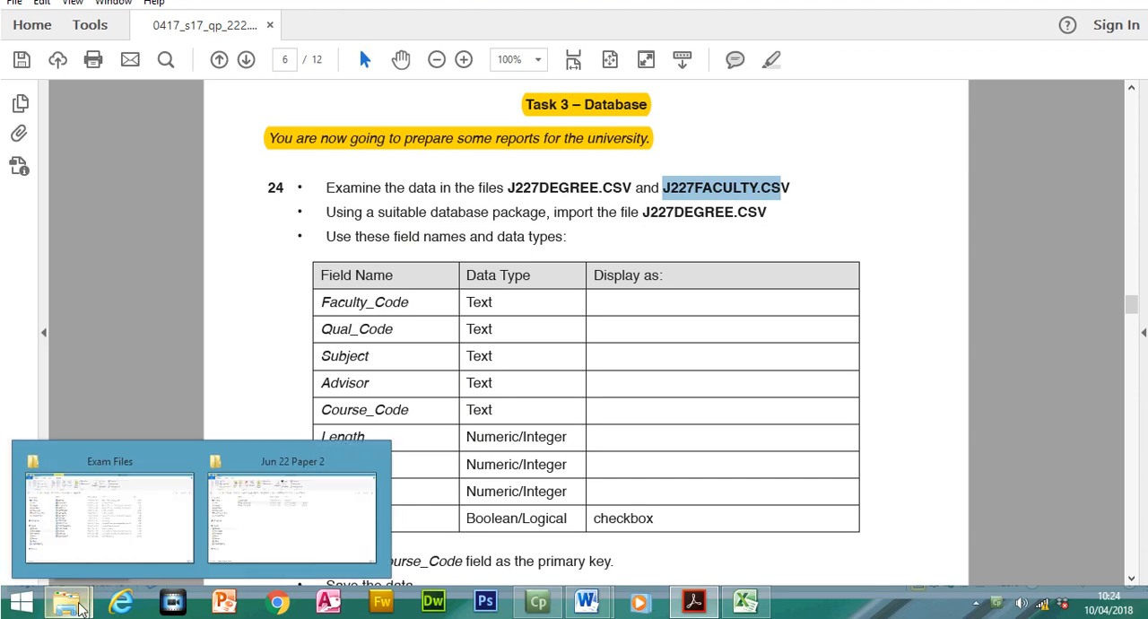
{"action": "left_click", "coordinate": [98, 538]}
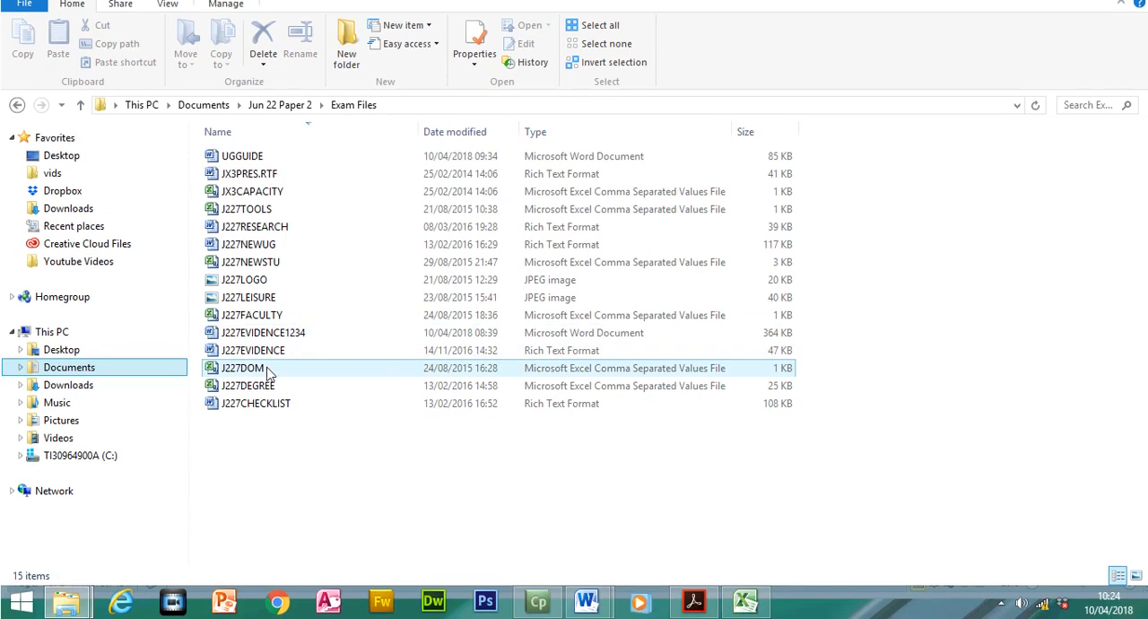
{"action": "double_click", "coordinate": [269, 386]}
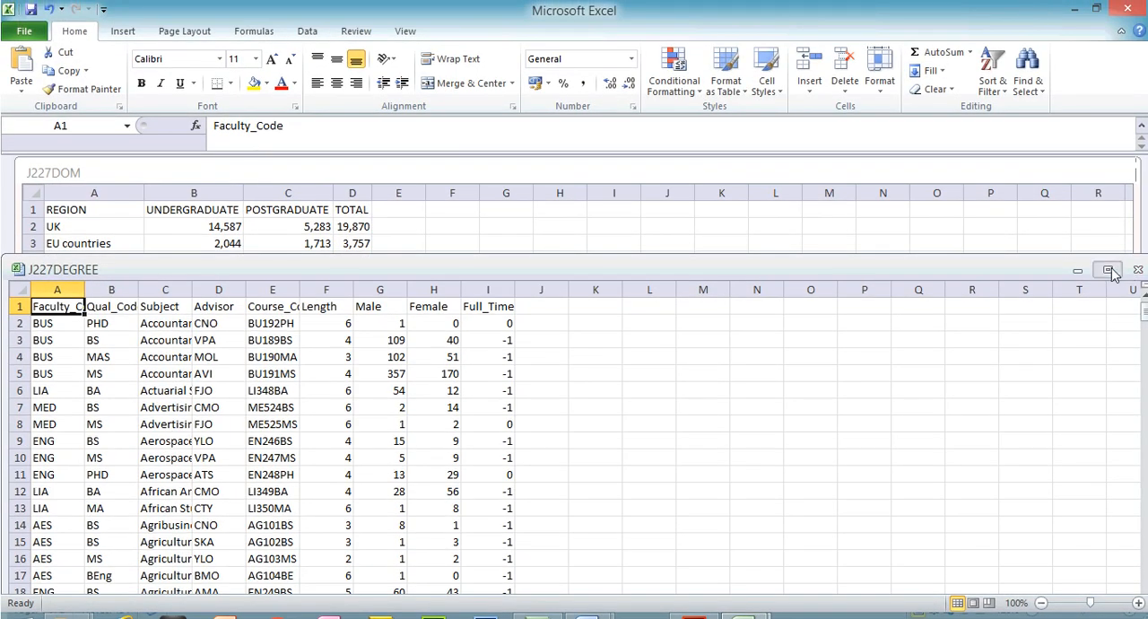
{"action": "left_click", "coordinate": [1110, 271]}
- Open the J227FACULTY file from the Exam Files folder in Excel
{"action": "mouse_move", "coordinate": [50, 612]}
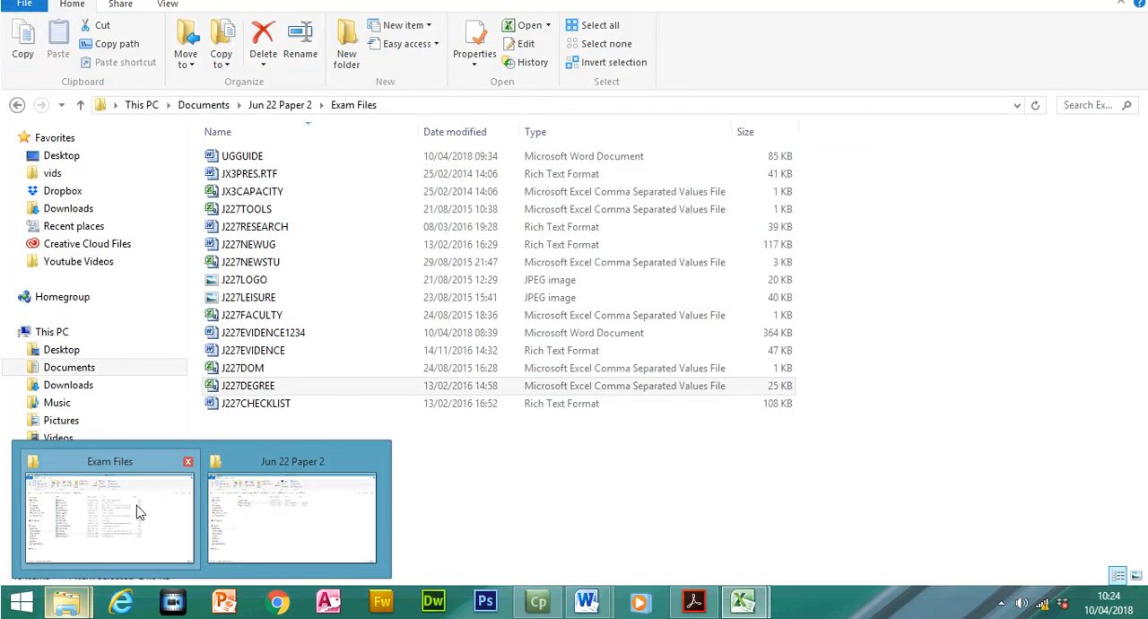
{"action": "left_click", "coordinate": [137, 510]}
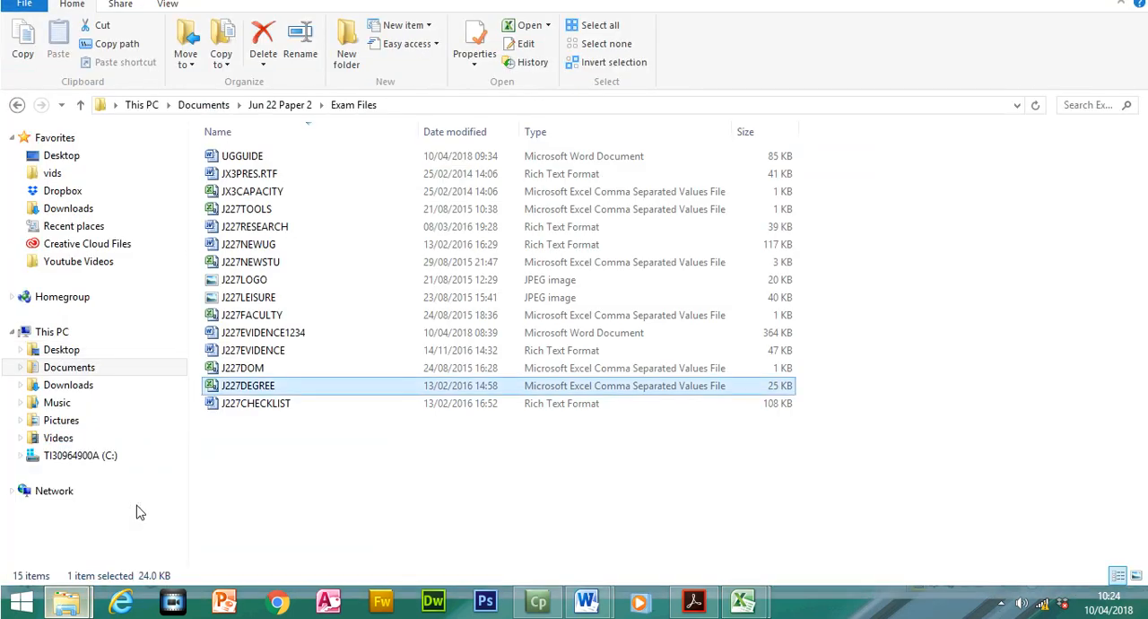
{"action": "double_click", "coordinate": [244, 315]}
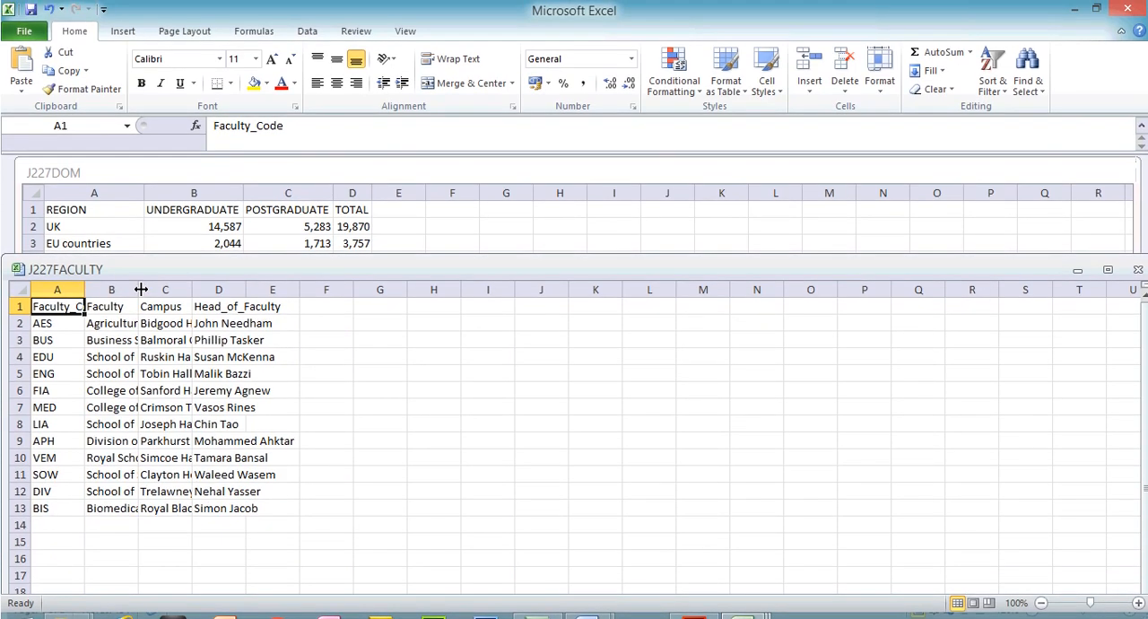
- Fit the four J227FACULTY columns to their contents to examine the data, and close the file without saving
{"action": "double_click", "coordinate": [138, 289]}
{"action": "double_click", "coordinate": [355, 288]}
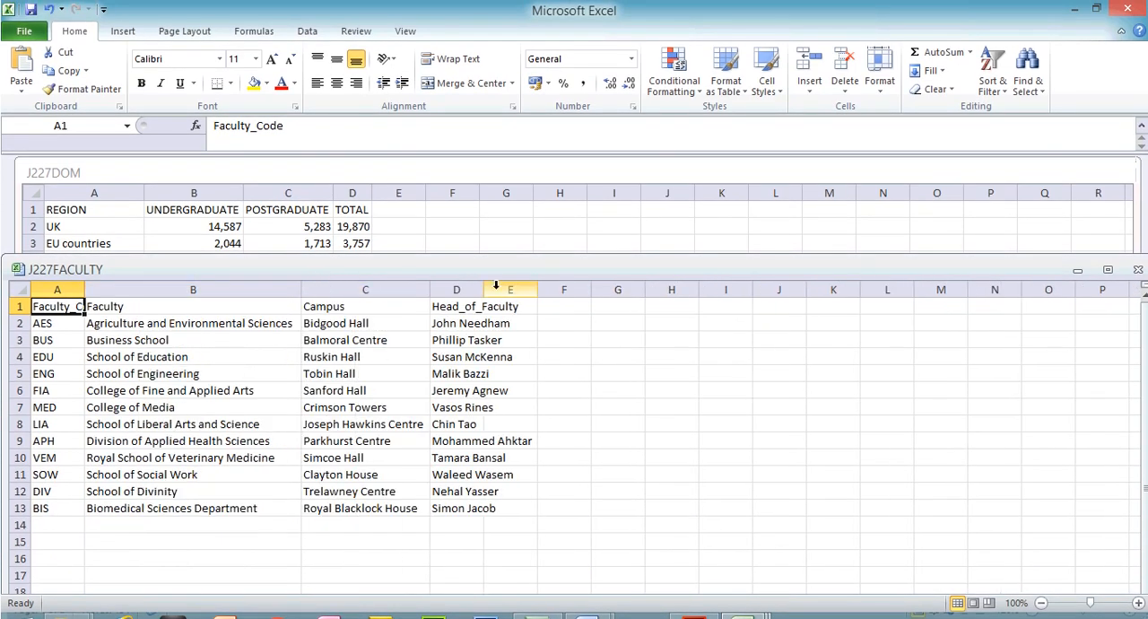
{"action": "double_click", "coordinate": [485, 289]}
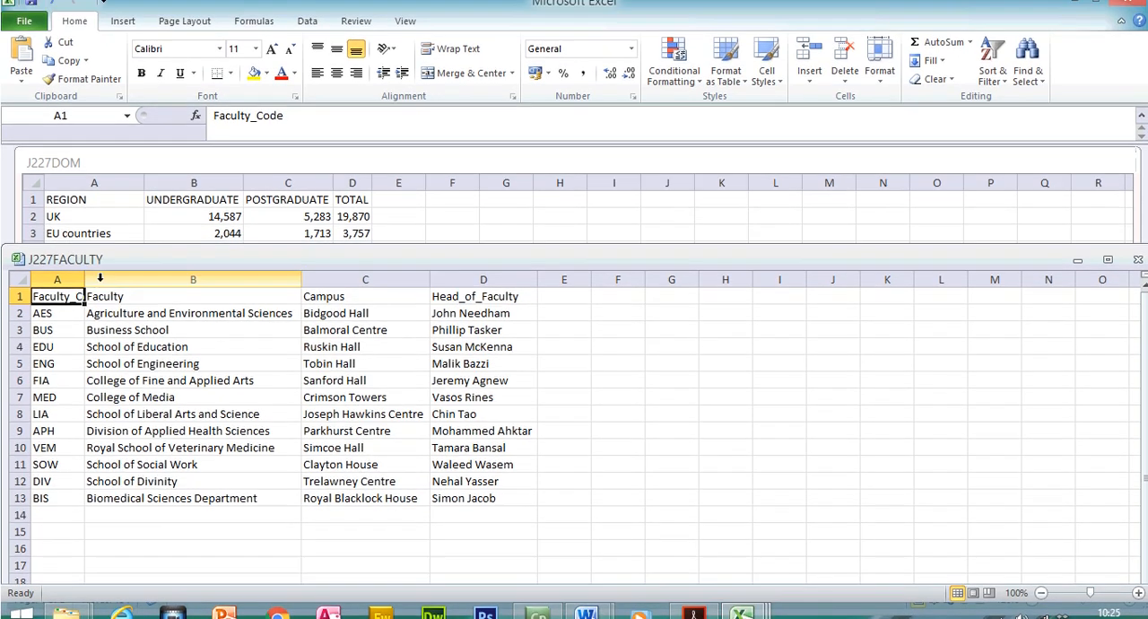
{"action": "left_click_drag", "start_coordinate": [85, 290], "coordinate": [87, 290]}
{"action": "double_click", "coordinate": [87, 290]}
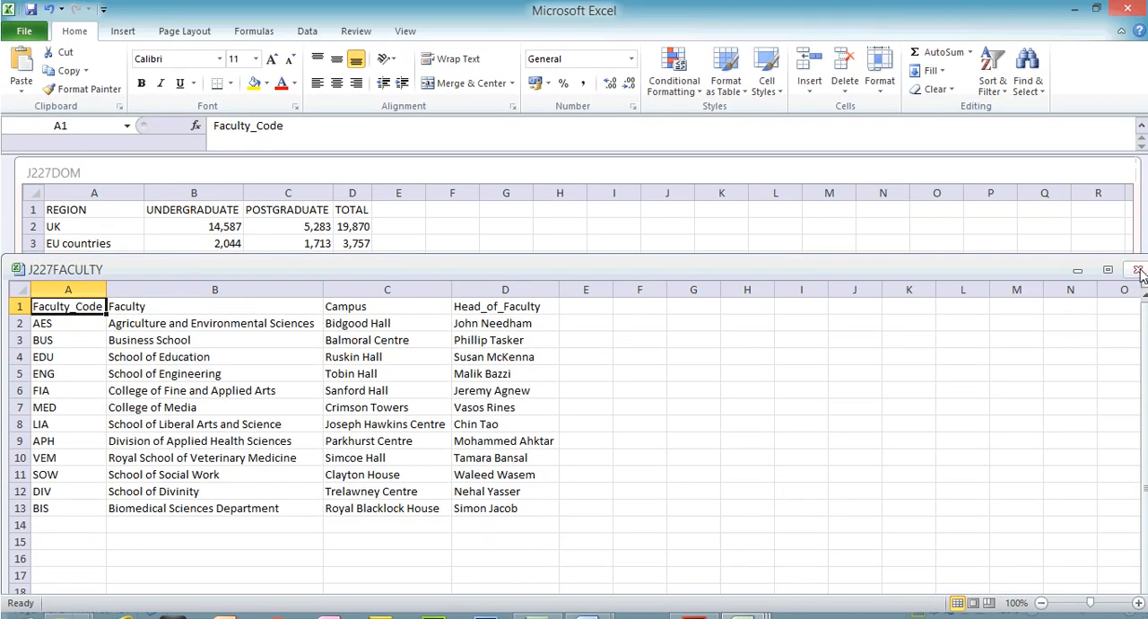
{"action": "left_click", "coordinate": [1138, 270]}
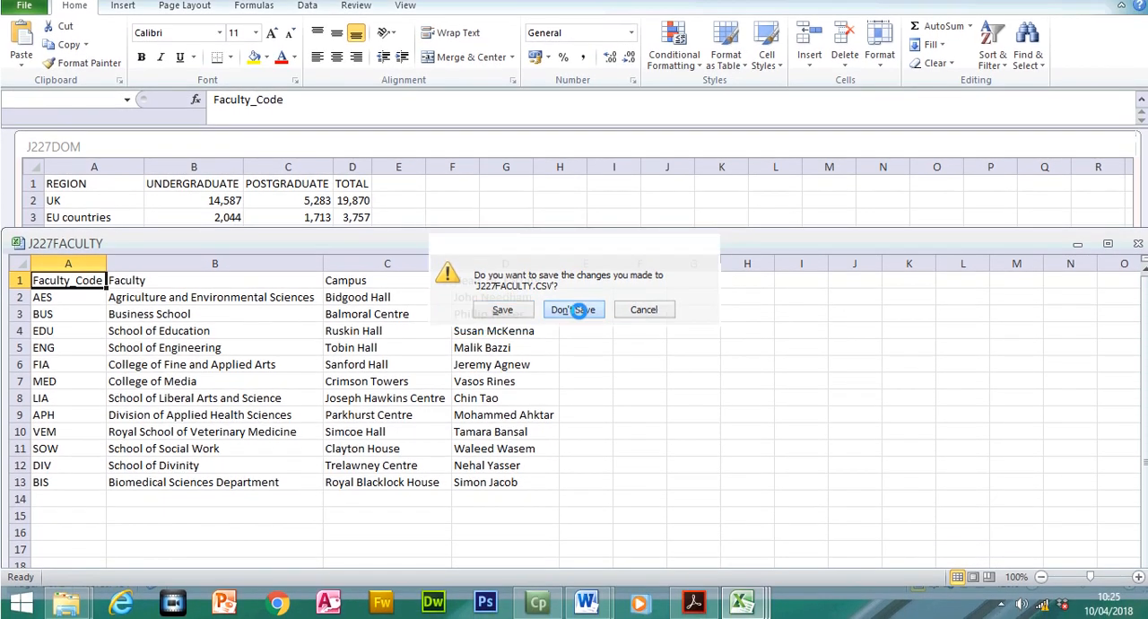
{"action": "left_click", "coordinate": [579, 309]}
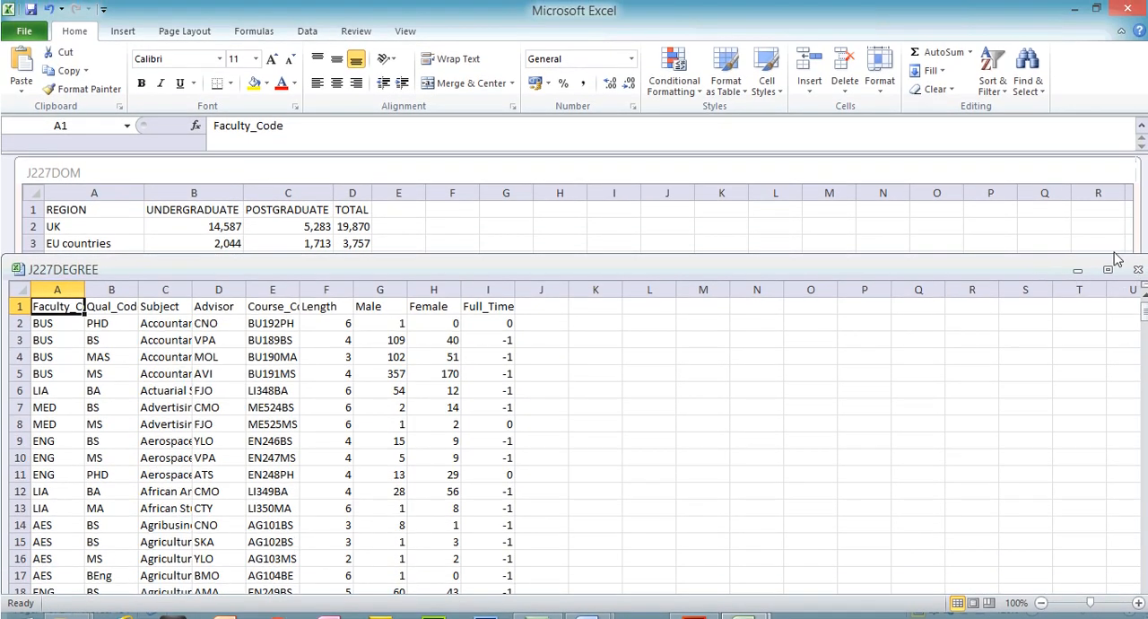
- Maximize J227DEGREE, fit the Faculty_Code, Qual_Code, Subject and Course_Code columns to their contents, and examine the Full_Time column
{"action": "left_click", "coordinate": [1107, 269]}
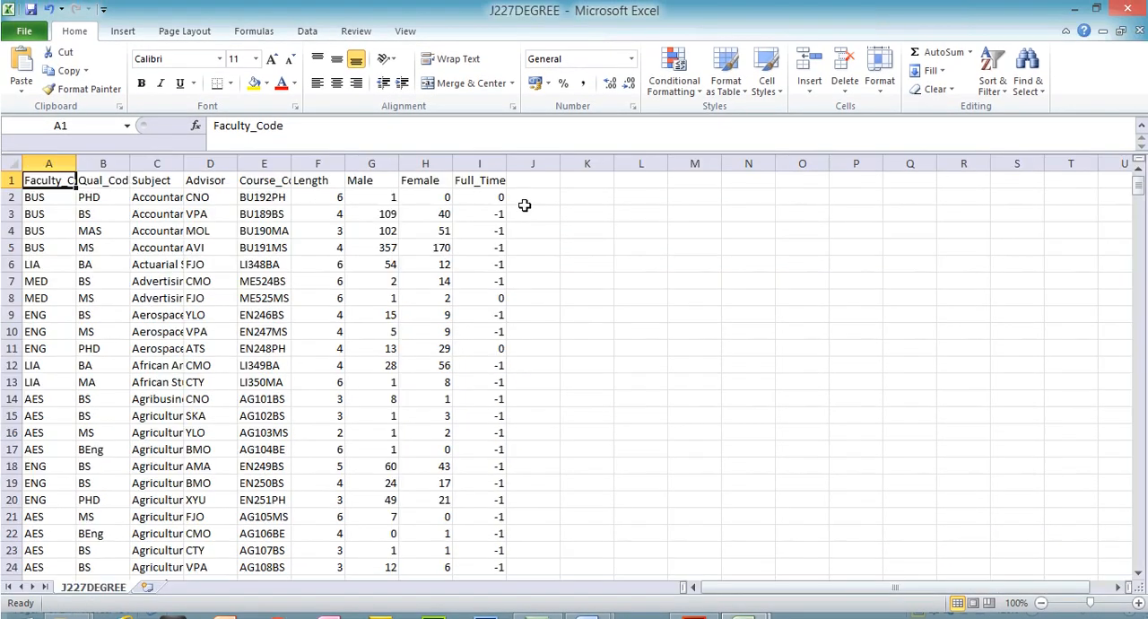
{"action": "double_click", "coordinate": [76, 162]}
{"action": "double_click", "coordinate": [150, 162]}
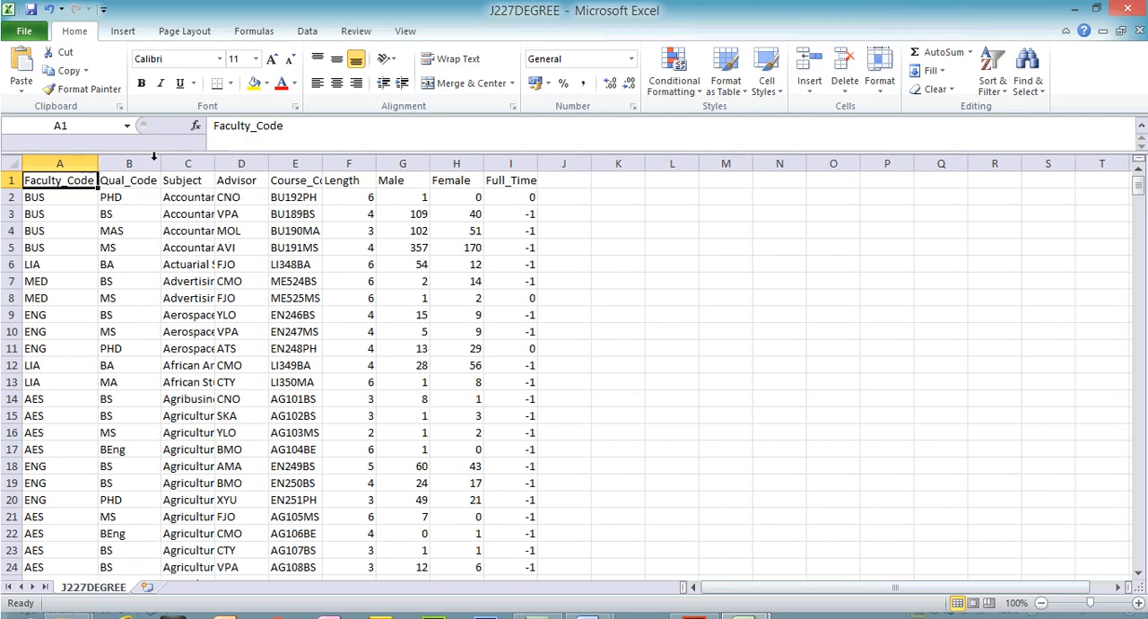
{"action": "double_click", "coordinate": [215, 162]}
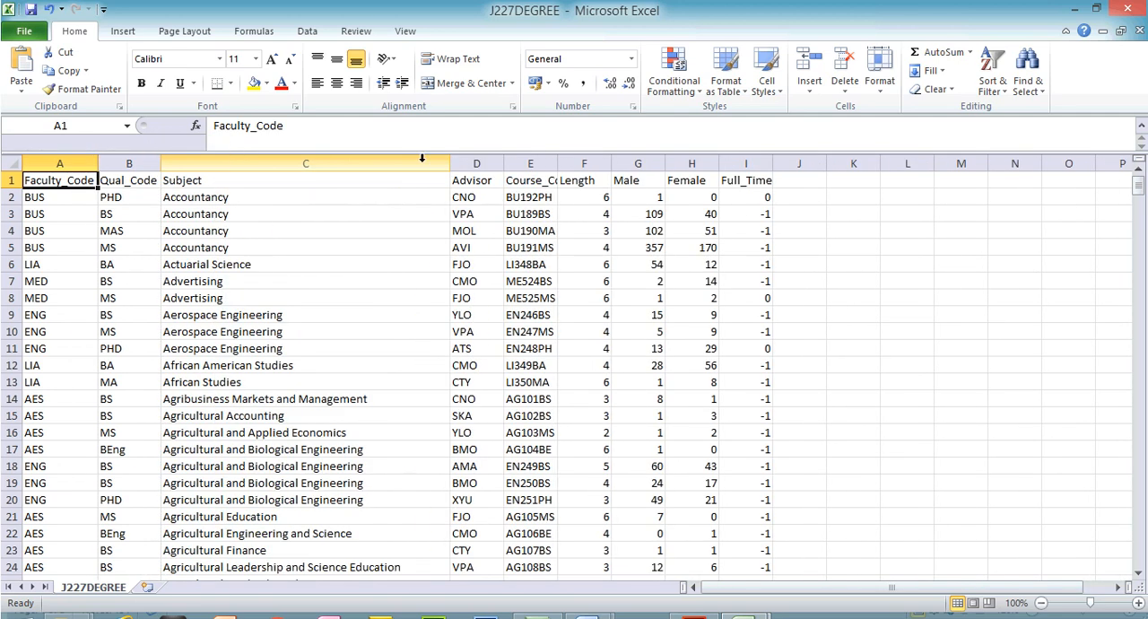
{"action": "double_click", "coordinate": [557, 162]}
{"action": "left_click", "coordinate": [768, 162]}
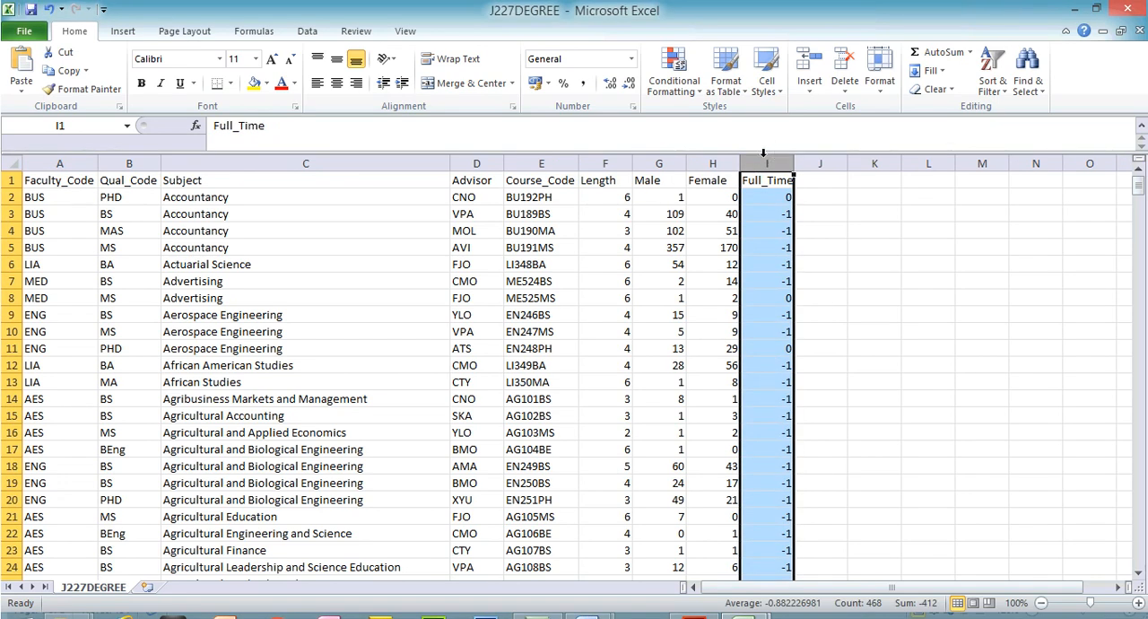
- Close Excel without saving the changes to J227DEGREE and J227DOM
{"action": "left_click", "coordinate": [1129, 14]}
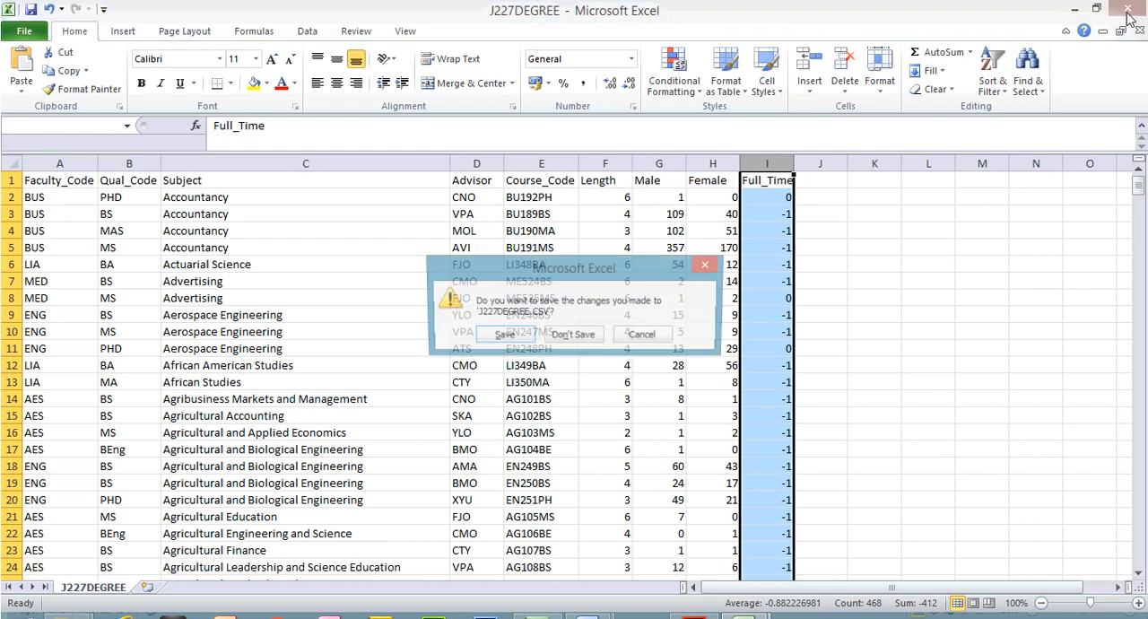
{"action": "left_click", "coordinate": [575, 335]}
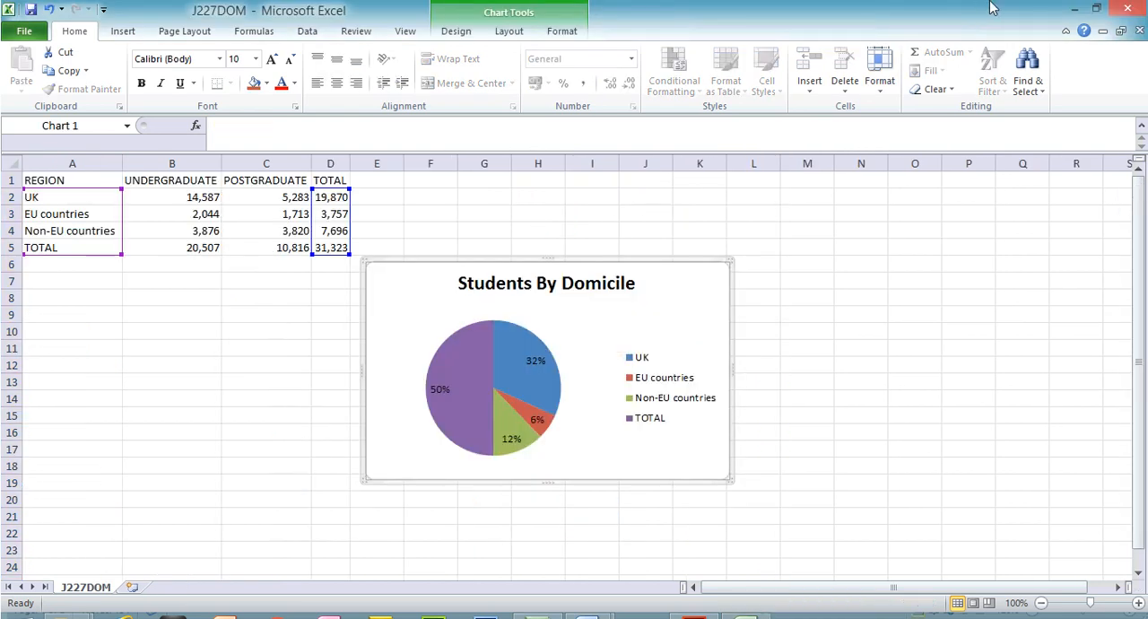
{"action": "left_click", "coordinate": [585, 345]}
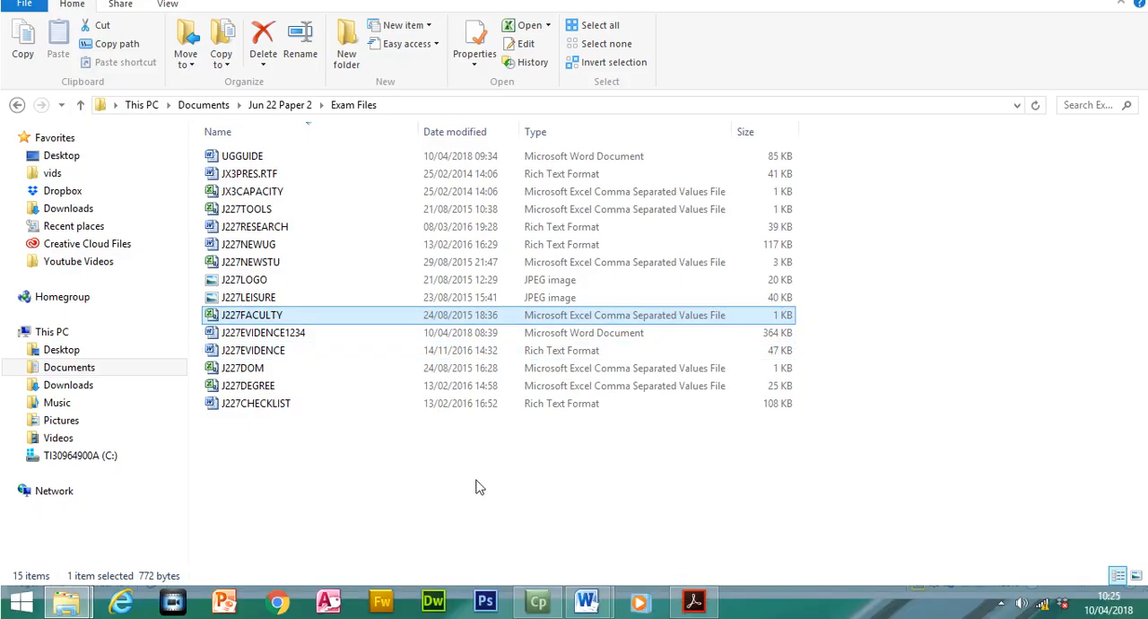
- Create a new Microsoft Access database named J222017 in the Exam Files folder and open it
{"action": "right_click", "coordinate": [446, 473]}
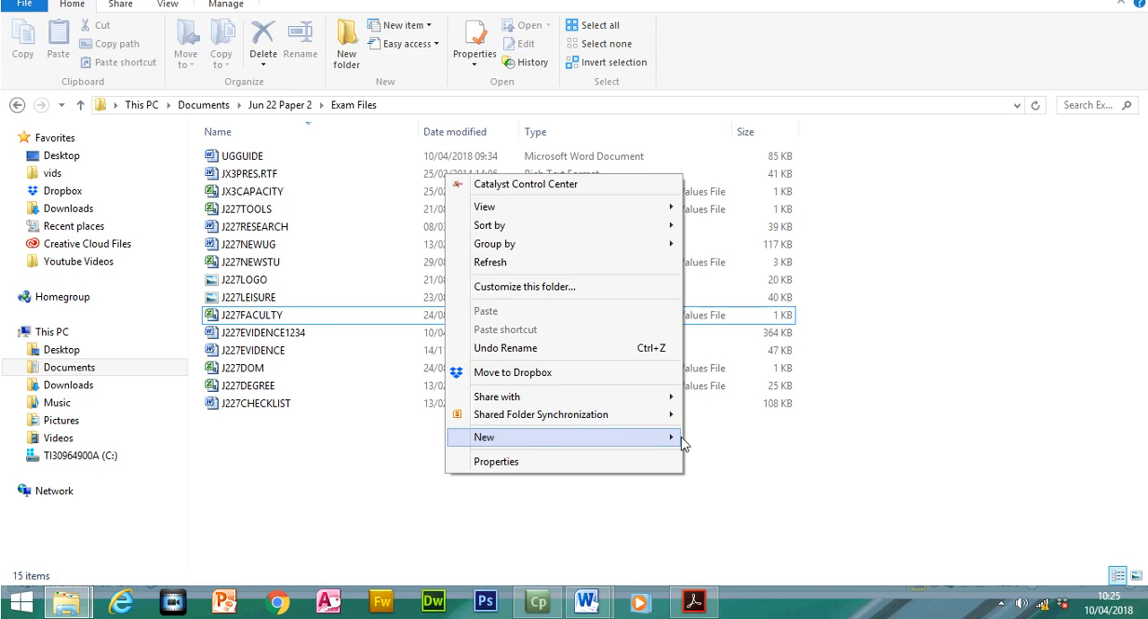
{"action": "mouse_move", "coordinate": [675, 435]}
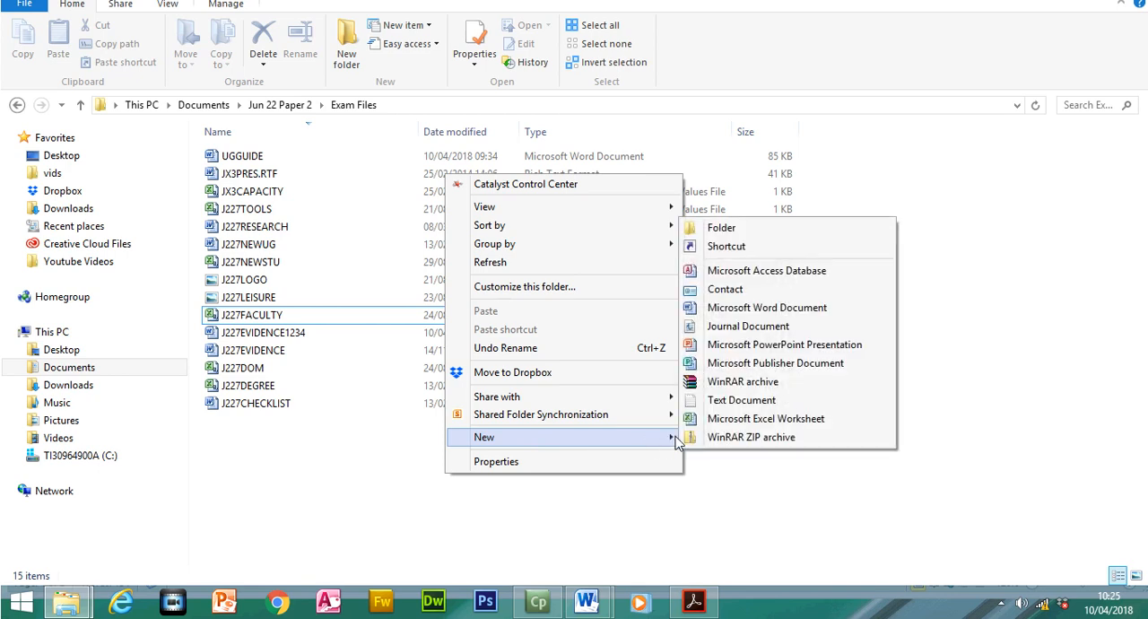
{"action": "left_click", "coordinate": [745, 277]}
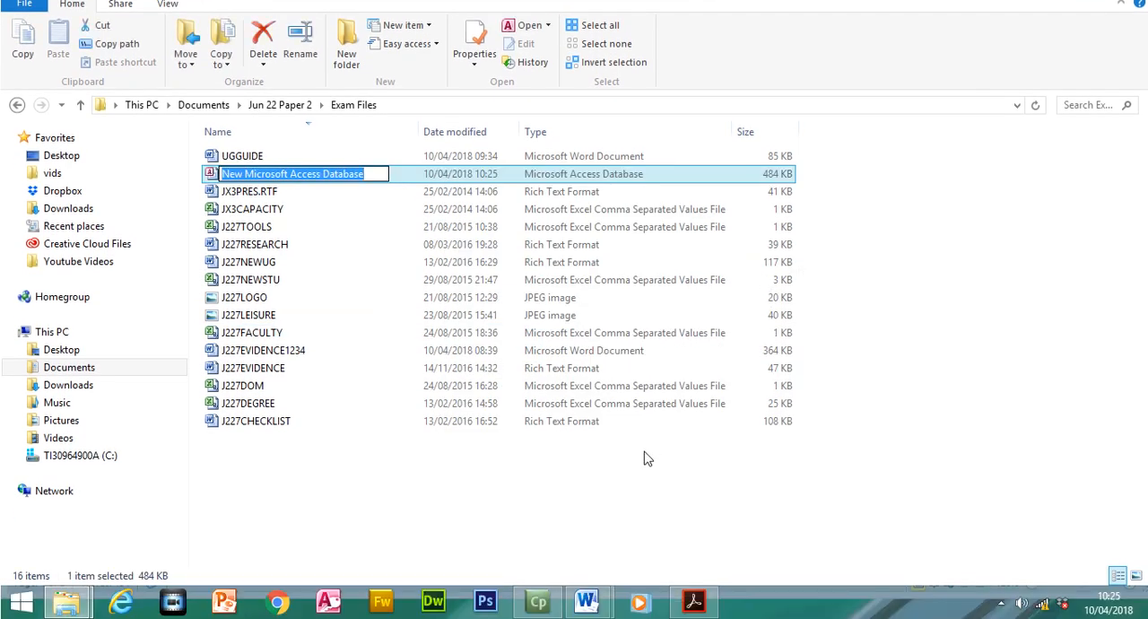
{"action": "type", "text": "J22"}
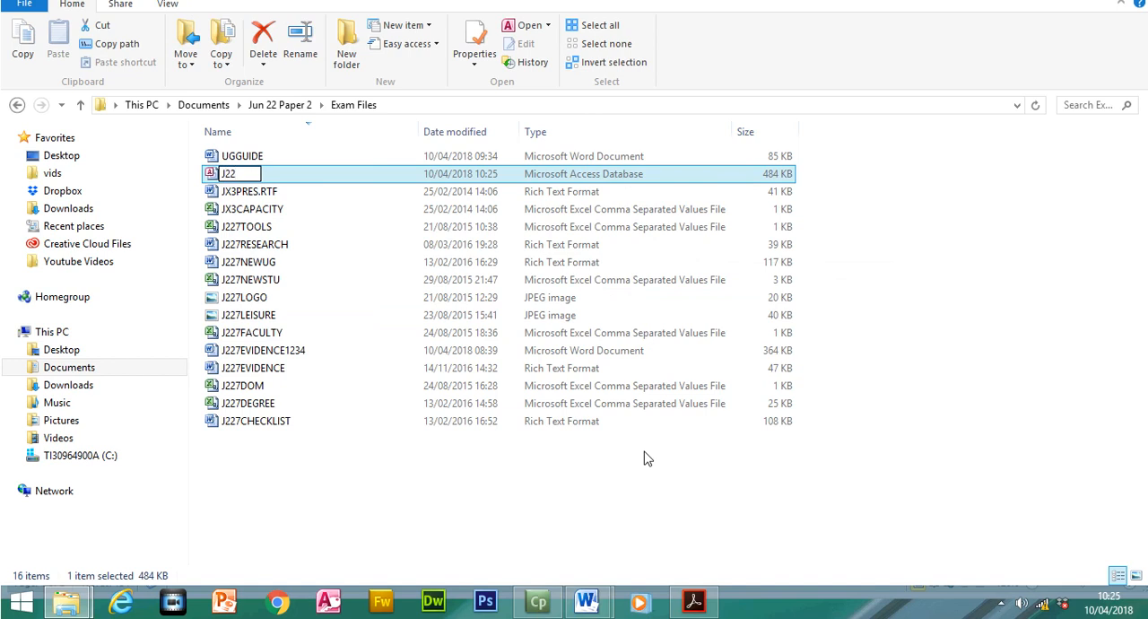
{"action": "type", "text": "2017"}
{"action": "left_click", "coordinate": [211, 190]}
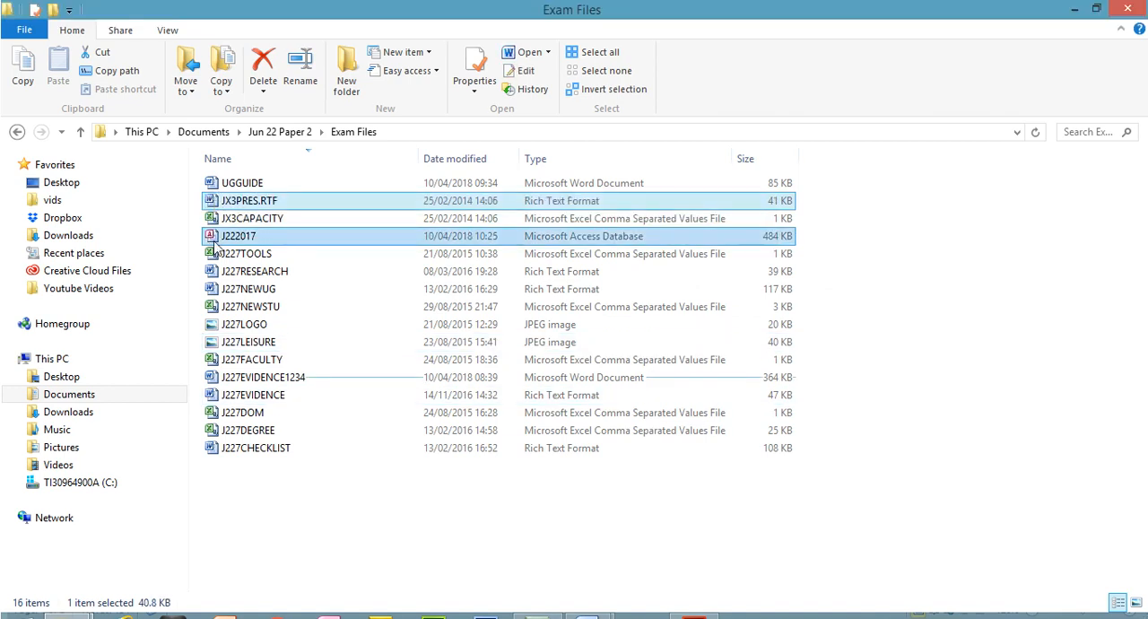
{"action": "double_click", "coordinate": [214, 241]}
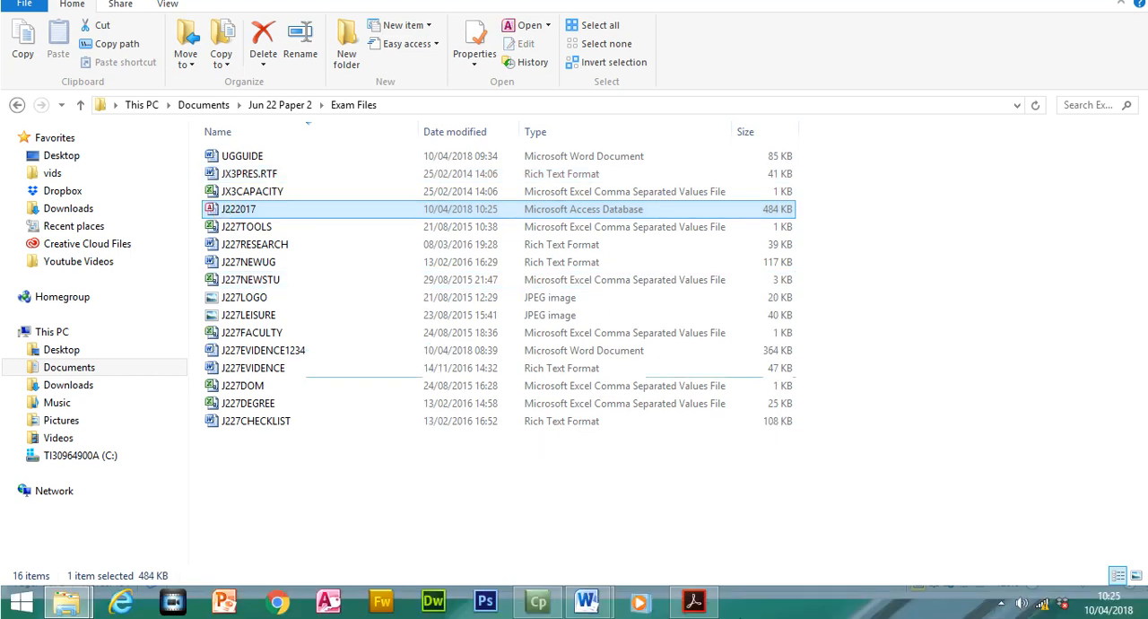
- Switch to the exam paper in Acrobat Reader and highlight the instruction to import J227DEGREE.CSV using a suitable database package
{"action": "left_click", "coordinate": [698, 604]}
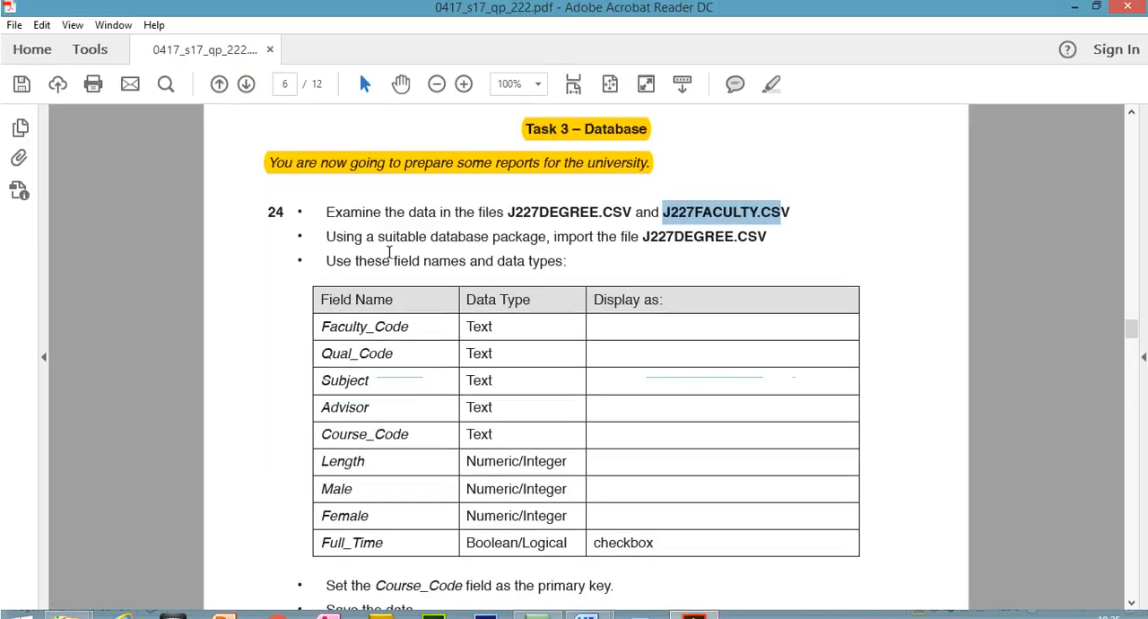
{"action": "left_click_drag", "start_coordinate": [329, 239], "coordinate": [780, 241]}
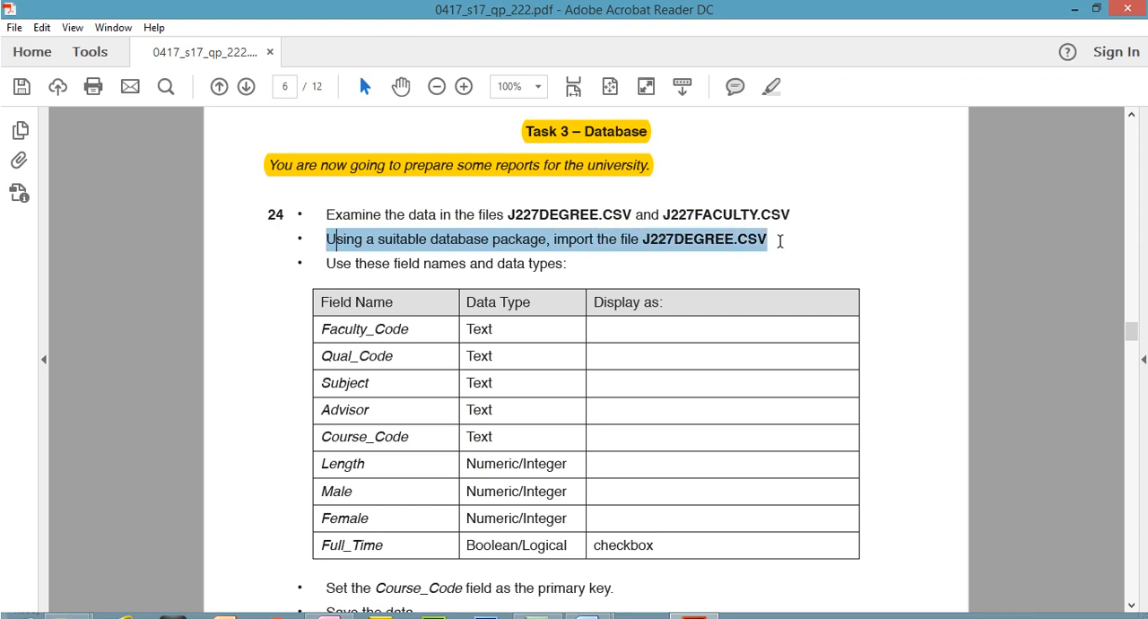
{"action": "left_click", "coordinate": [771, 86]}
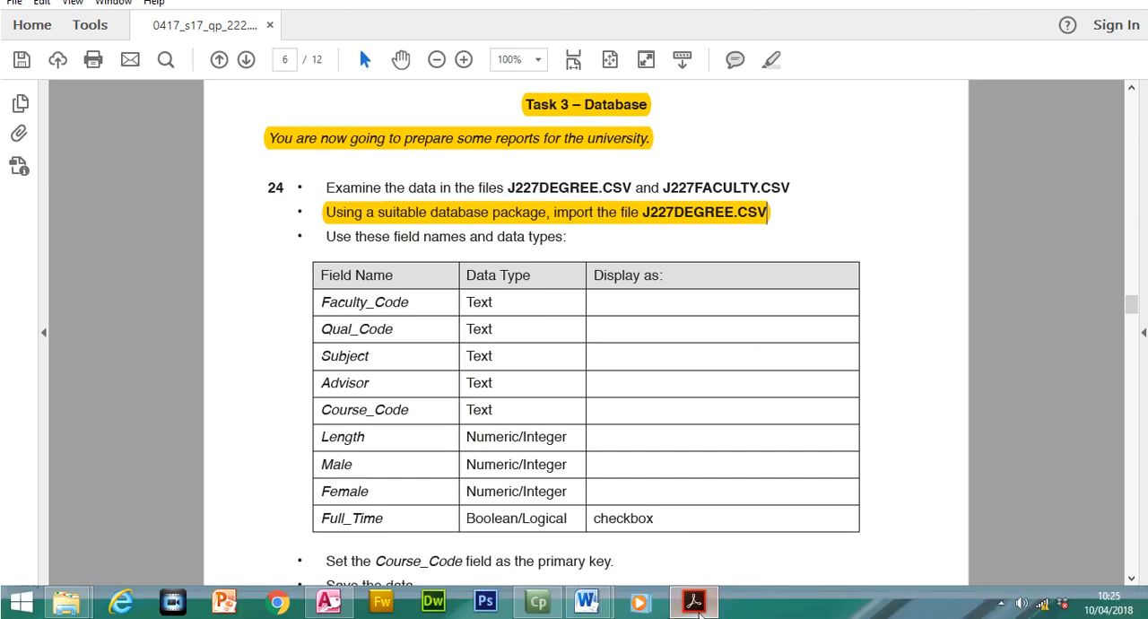
- Return to the J222017 database in Access and start a text file import of J227DEGREE from Exam Files into a new table
{"action": "left_click", "coordinate": [697, 603]}
{"action": "left_click", "coordinate": [462, 107]}
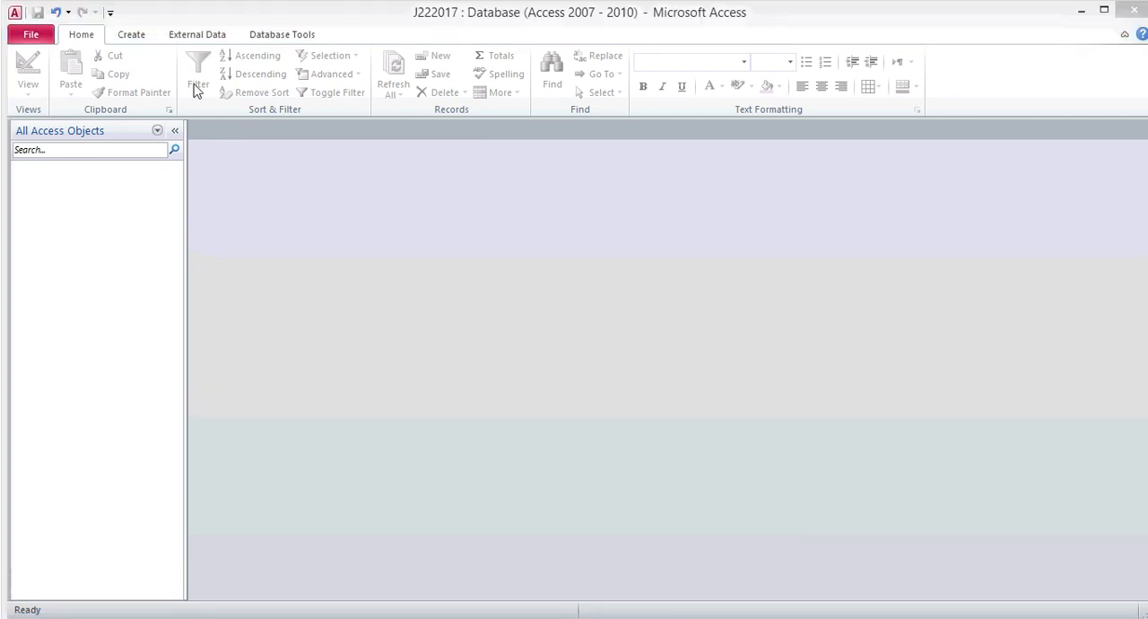
{"action": "left_click", "coordinate": [199, 35]}
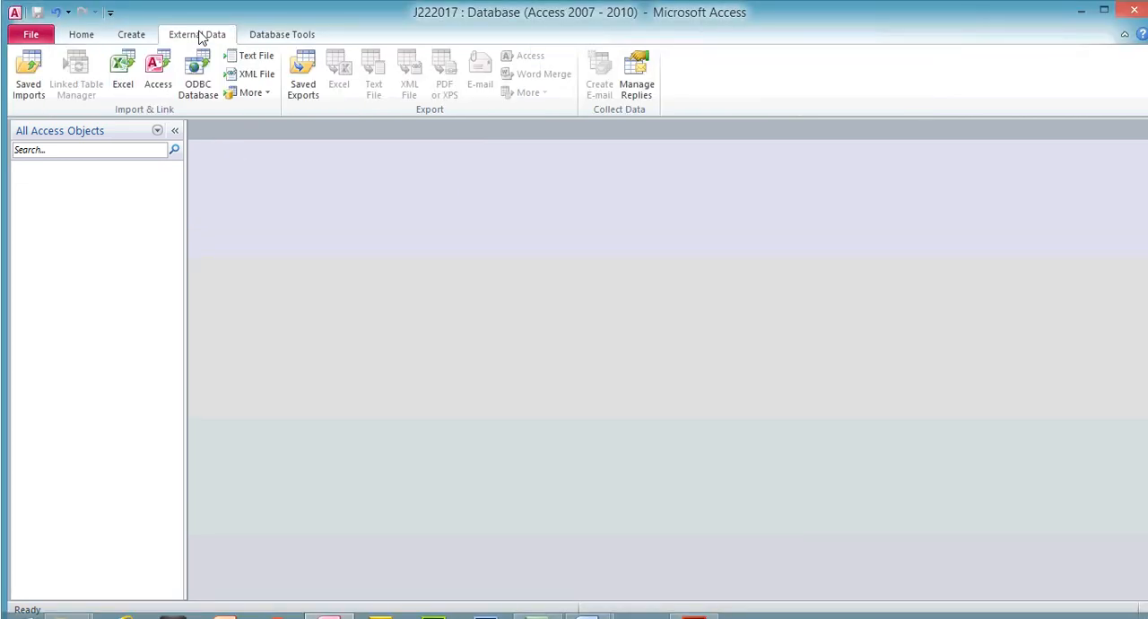
{"action": "left_click", "coordinate": [262, 57]}
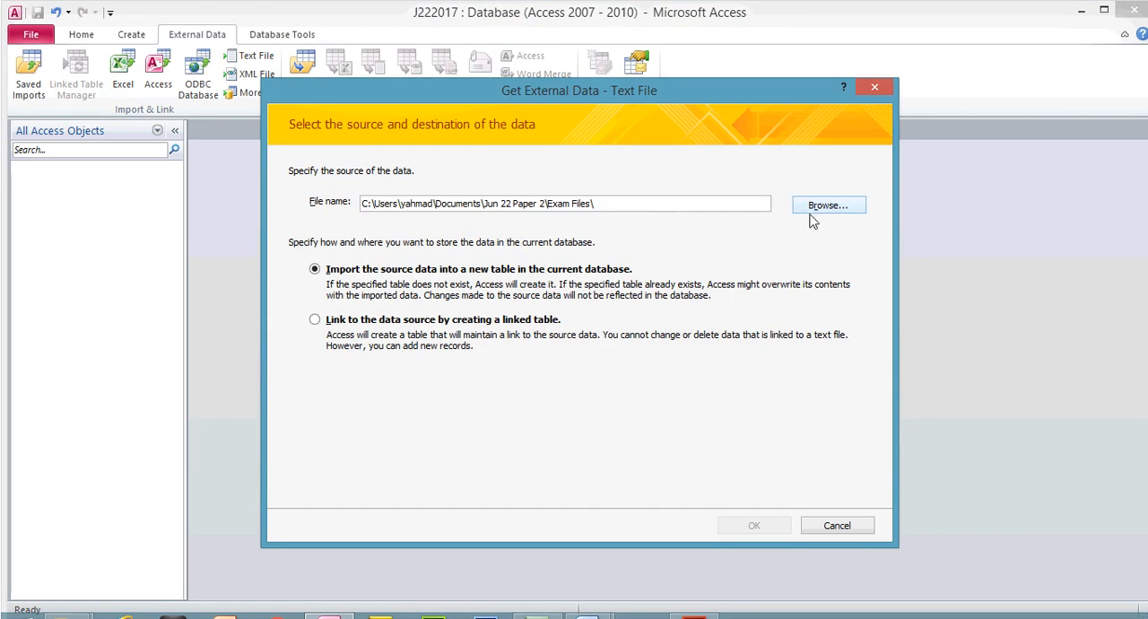
{"action": "left_click", "coordinate": [816, 208]}
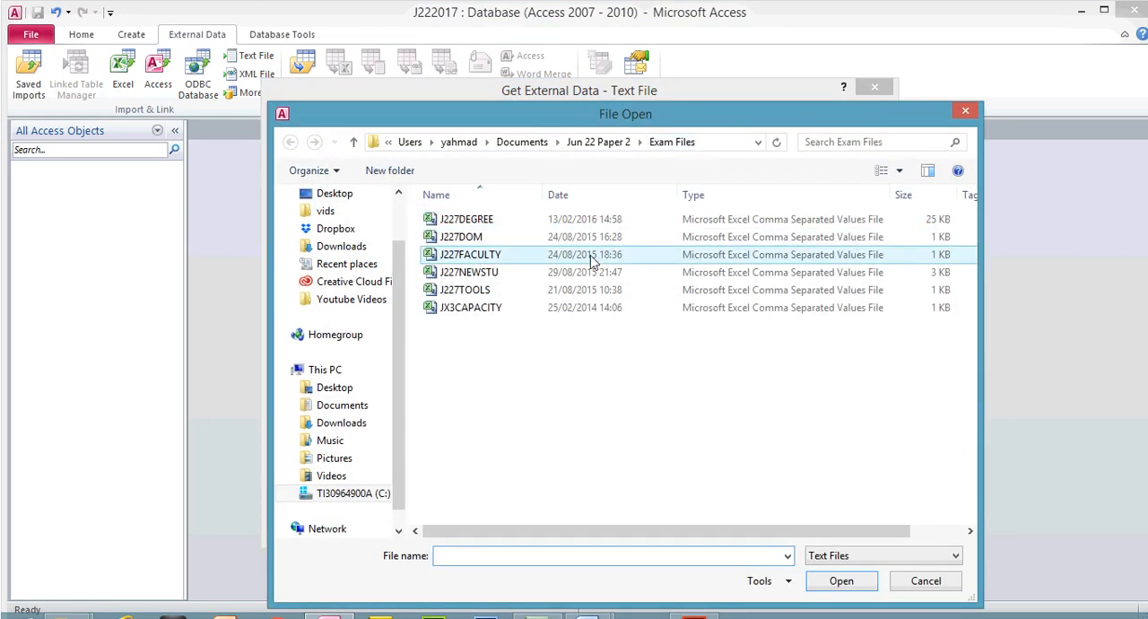
{"action": "key", "text": "alt+Tab"}
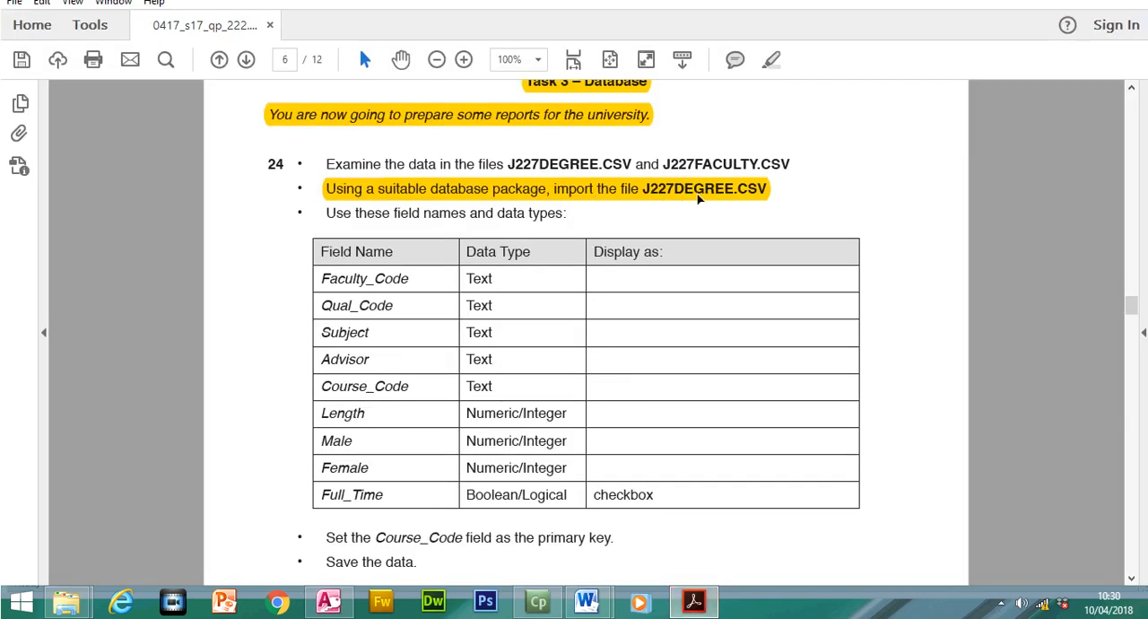
{"action": "key", "text": "alt+Tab"}
{"action": "left_click", "coordinate": [499, 193]}
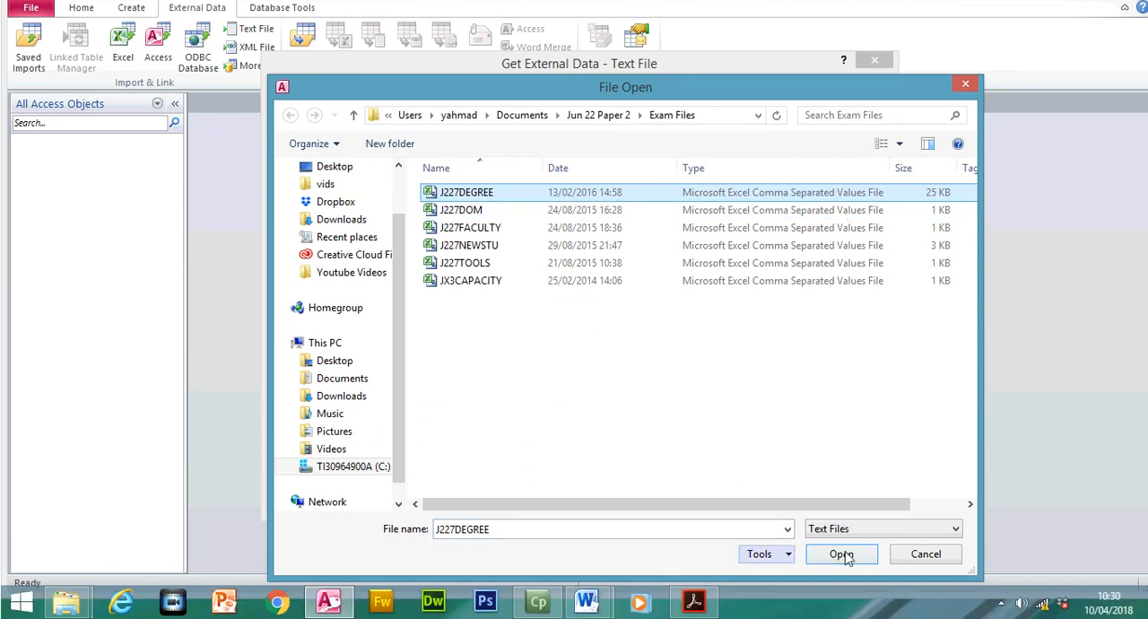
{"action": "left_click", "coordinate": [843, 581]}
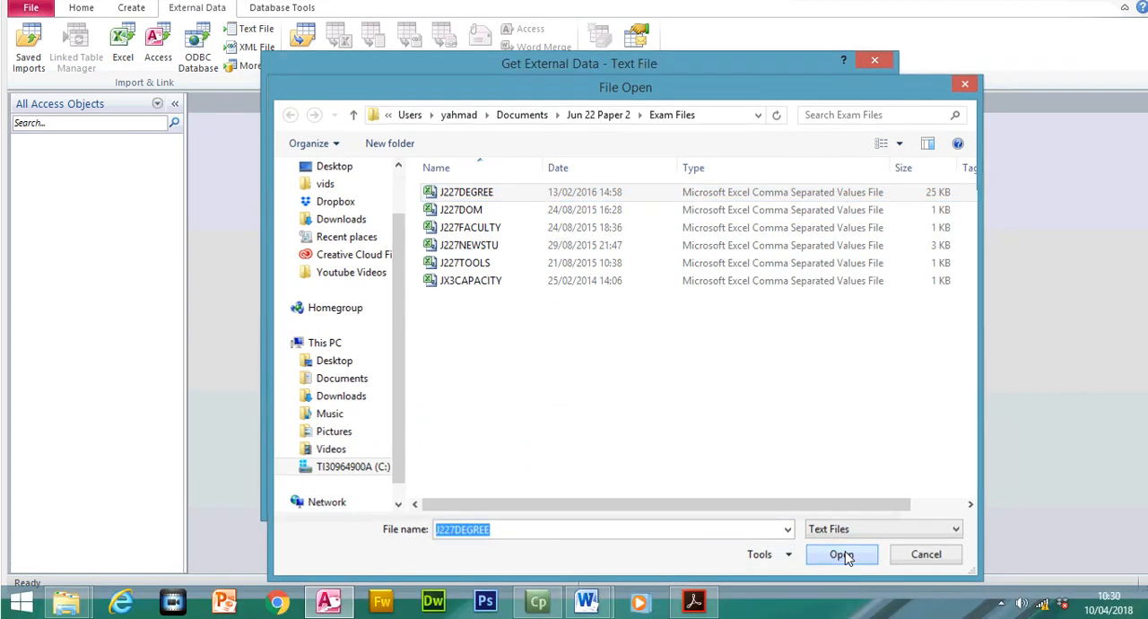
{"action": "left_click", "coordinate": [767, 500]}
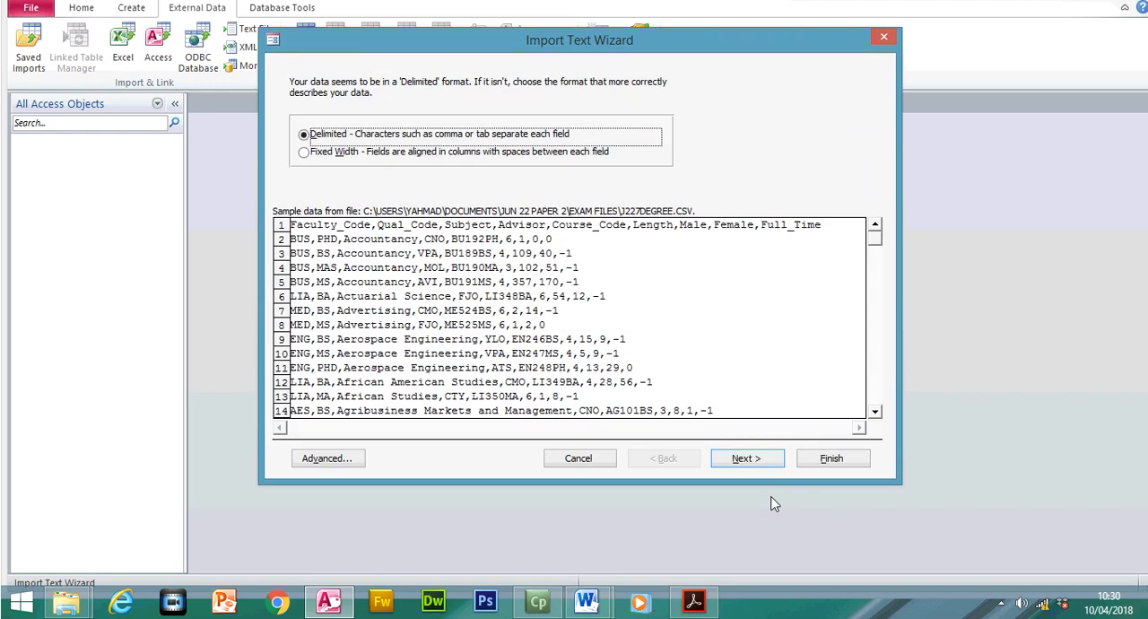
- Keep the comma-delimited format, treat the first row as field names, and open the advanced import specification
{"action": "left_click", "coordinate": [733, 463]}
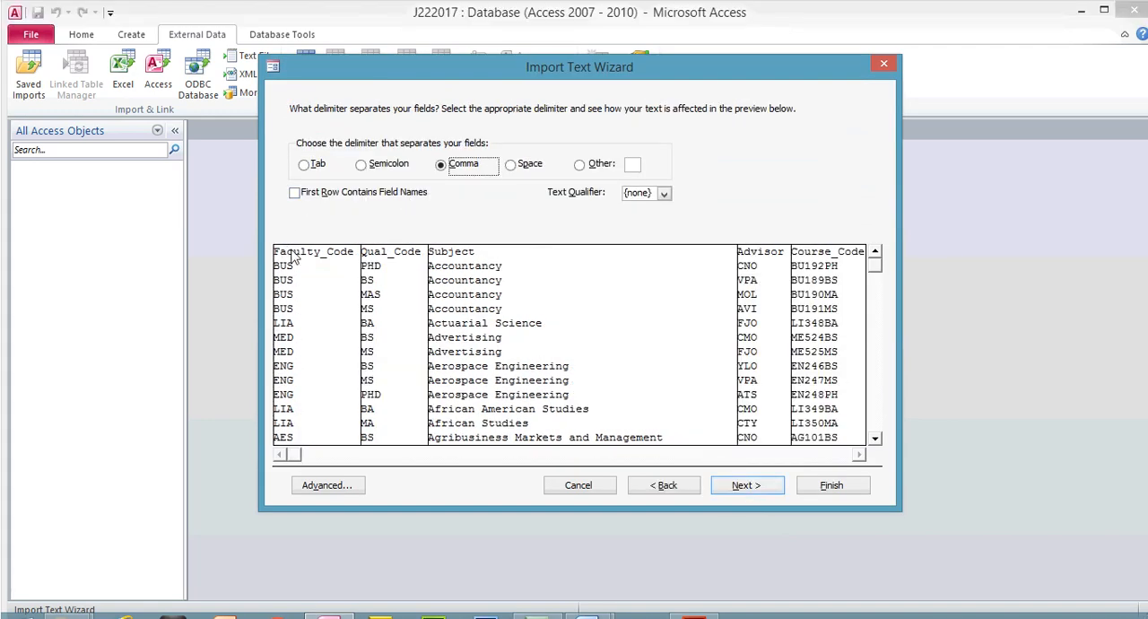
{"action": "left_click", "coordinate": [380, 195]}
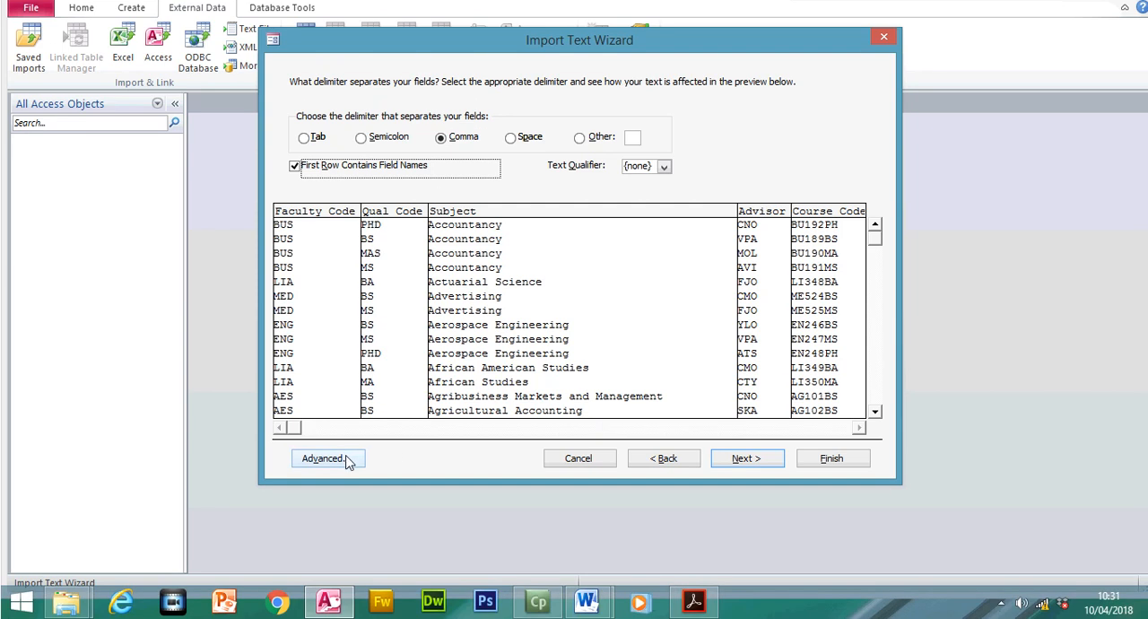
{"action": "left_click", "coordinate": [327, 458]}
{"action": "left_click", "coordinate": [508, 210]}
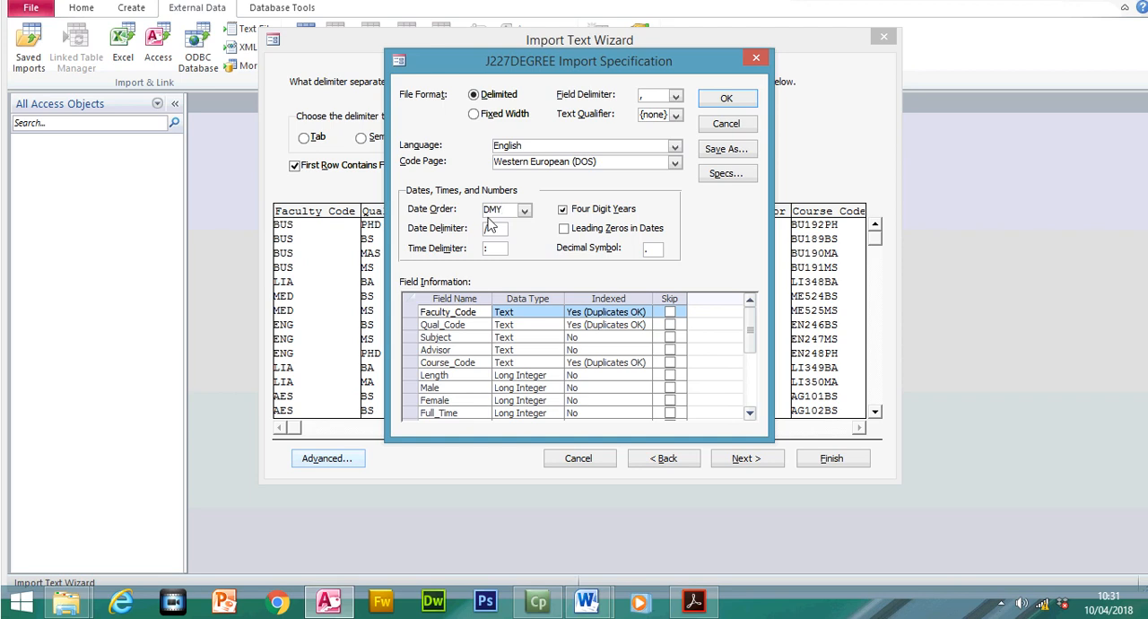
- Switch to the exam paper in Acrobat Reader and highlight the Full_Time row, Boolean/Logical displayed as checkbox
{"action": "key", "text": "alt+Tab"}
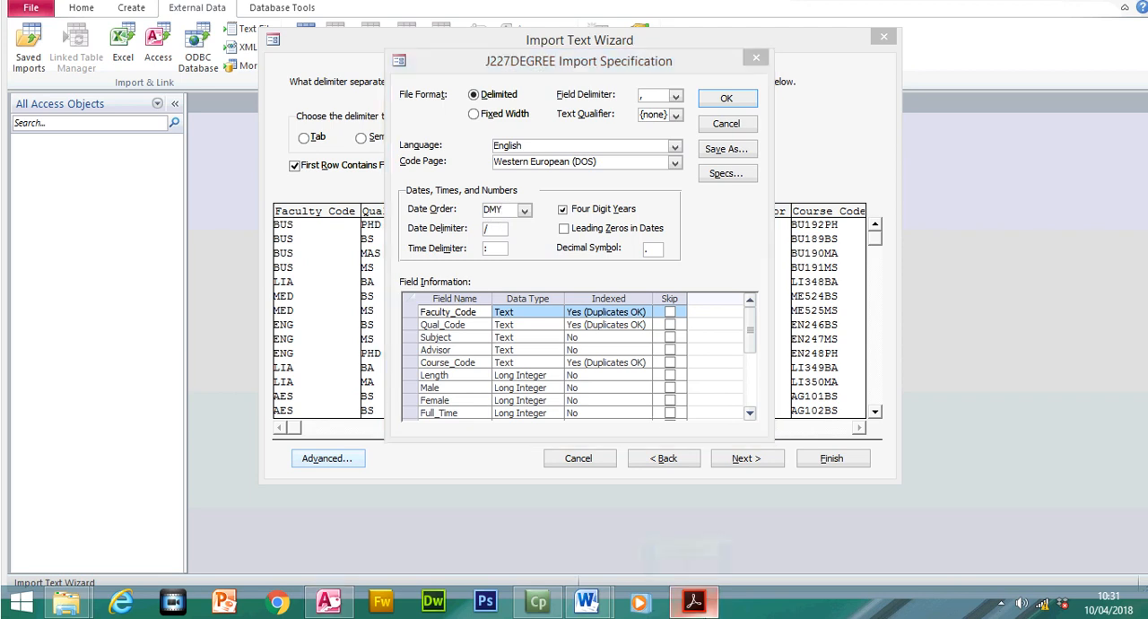
{"action": "left_click_drag", "start_coordinate": [318, 494], "coordinate": [657, 498]}
{"action": "left_click", "coordinate": [769, 84]}
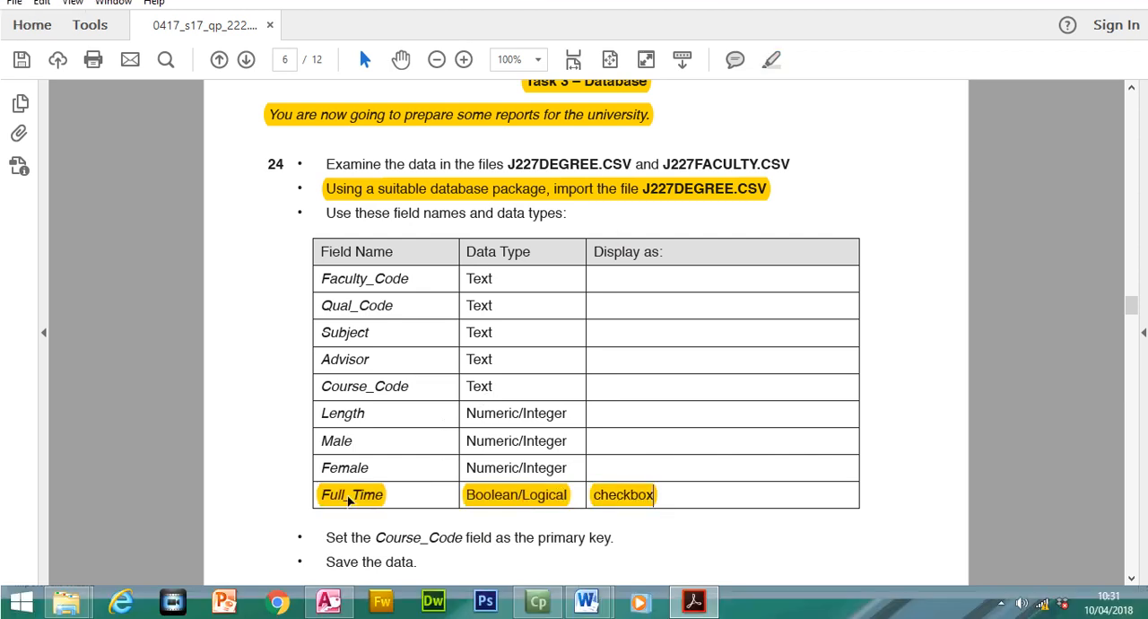
- Return to the import specification in Access and set the Full_Time field's data type to Yes/No
{"action": "left_click", "coordinate": [693, 601]}
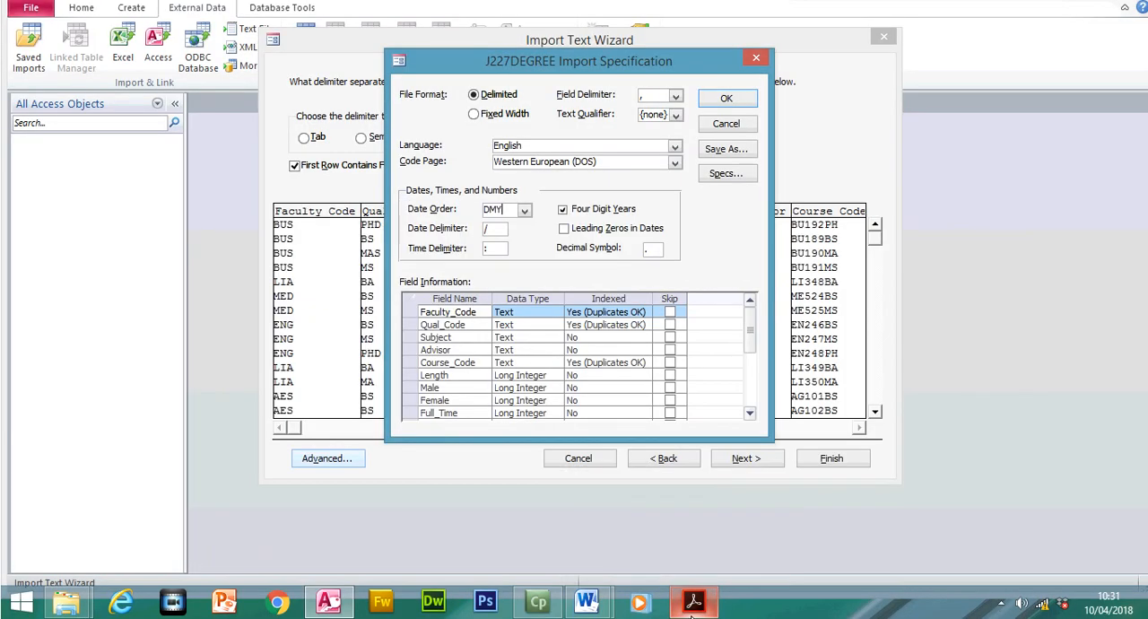
{"action": "left_click", "coordinate": [536, 413]}
{"action": "left_click", "coordinate": [556, 414]}
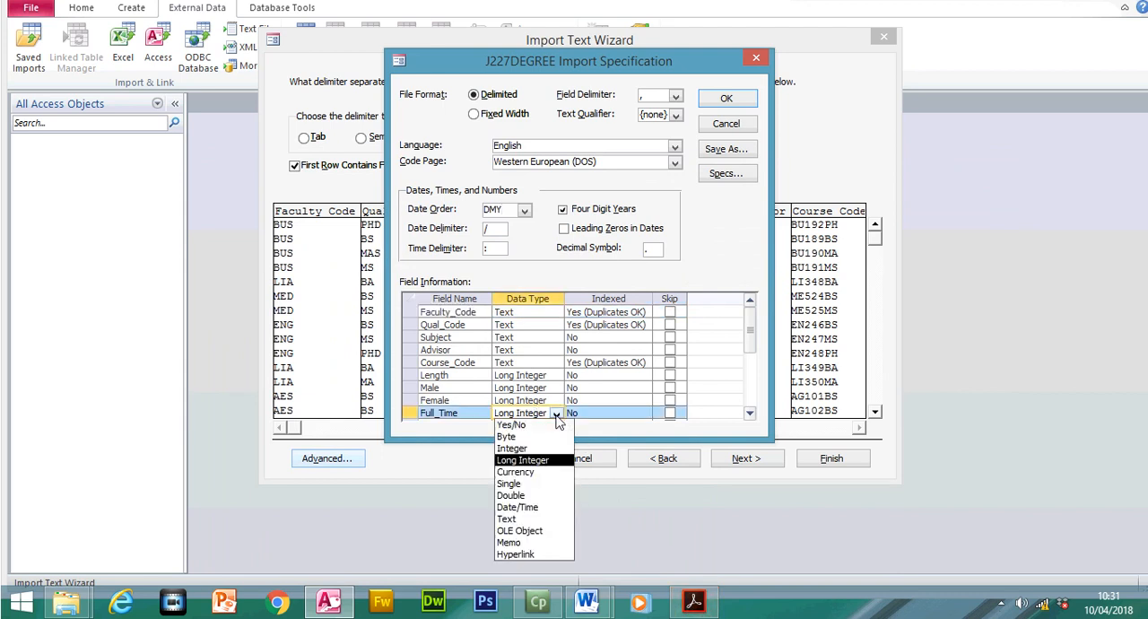
{"action": "left_click", "coordinate": [539, 431]}
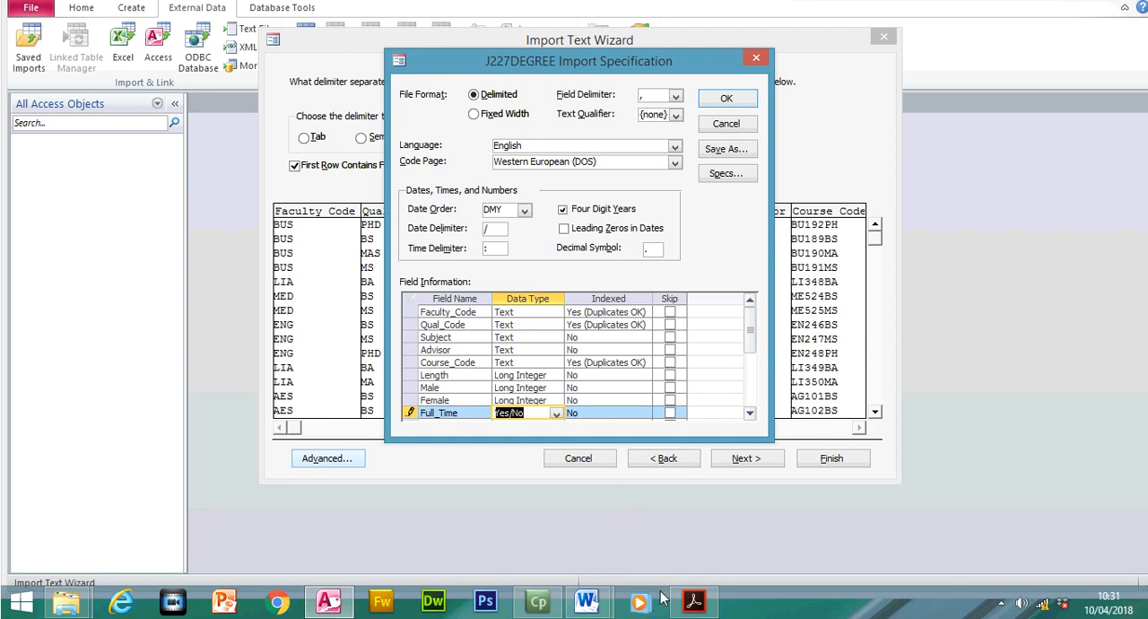
- Compare the data types of Faculty_Code, Qual_Code, Subject, Advisor and Course_Code in the import specification with the exam paper's table
{"action": "left_click", "coordinate": [692, 600]}
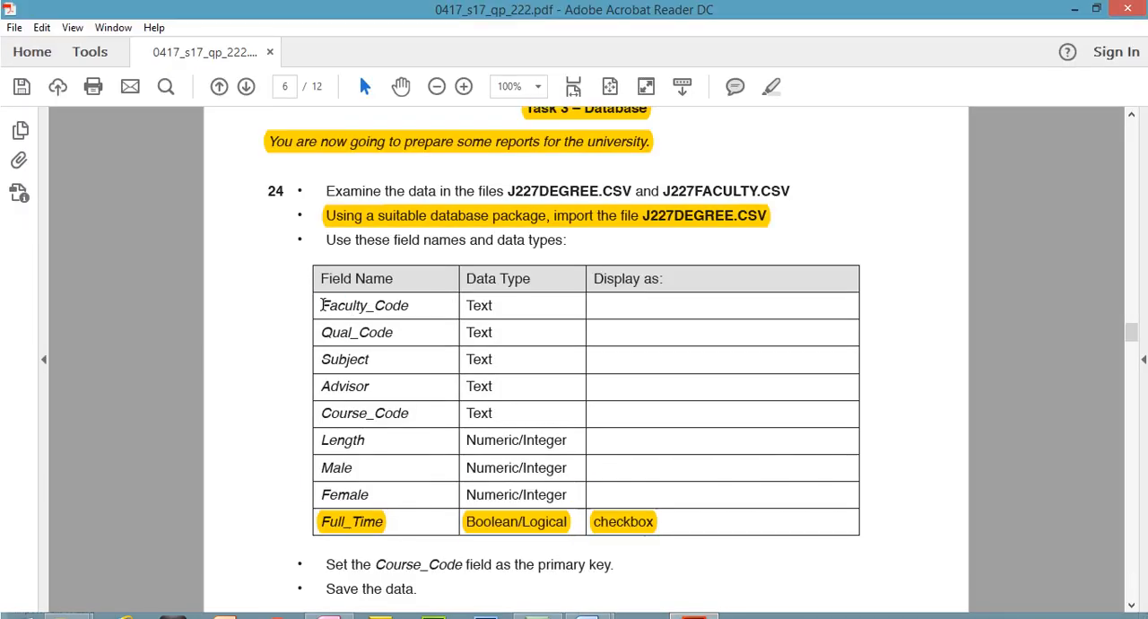
{"action": "left_click_drag", "start_coordinate": [321, 304], "coordinate": [494, 401]}
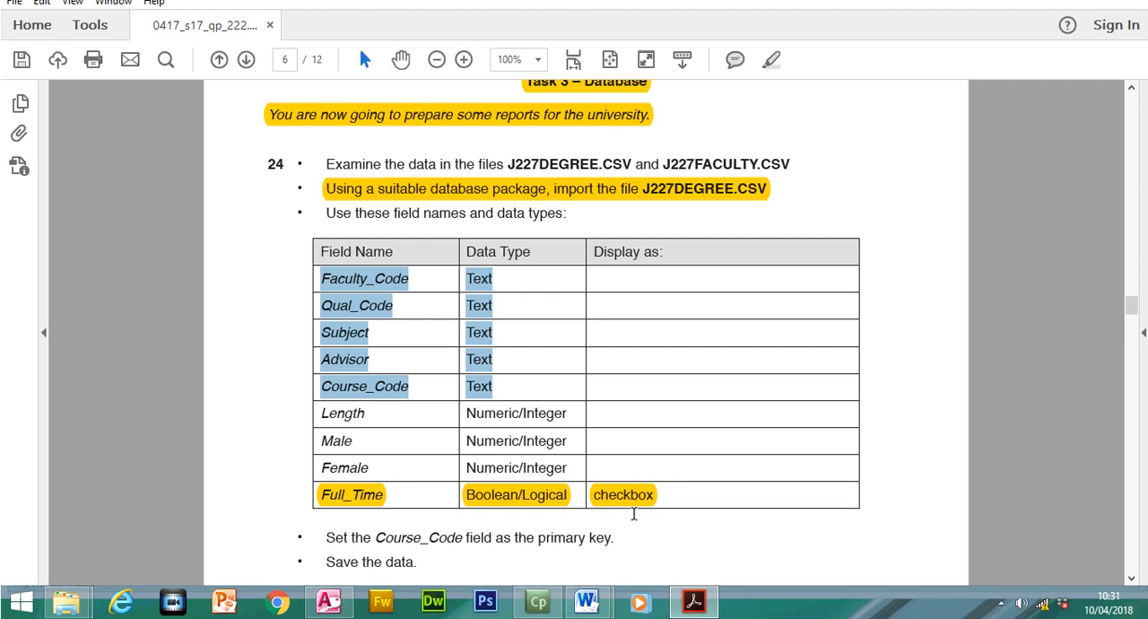
{"action": "left_click", "coordinate": [692, 601]}
{"action": "left_click", "coordinate": [536, 312]}
{"action": "left_click", "coordinate": [529, 324]}
{"action": "left_click", "coordinate": [527, 338]}
{"action": "left_click", "coordinate": [519, 351]}
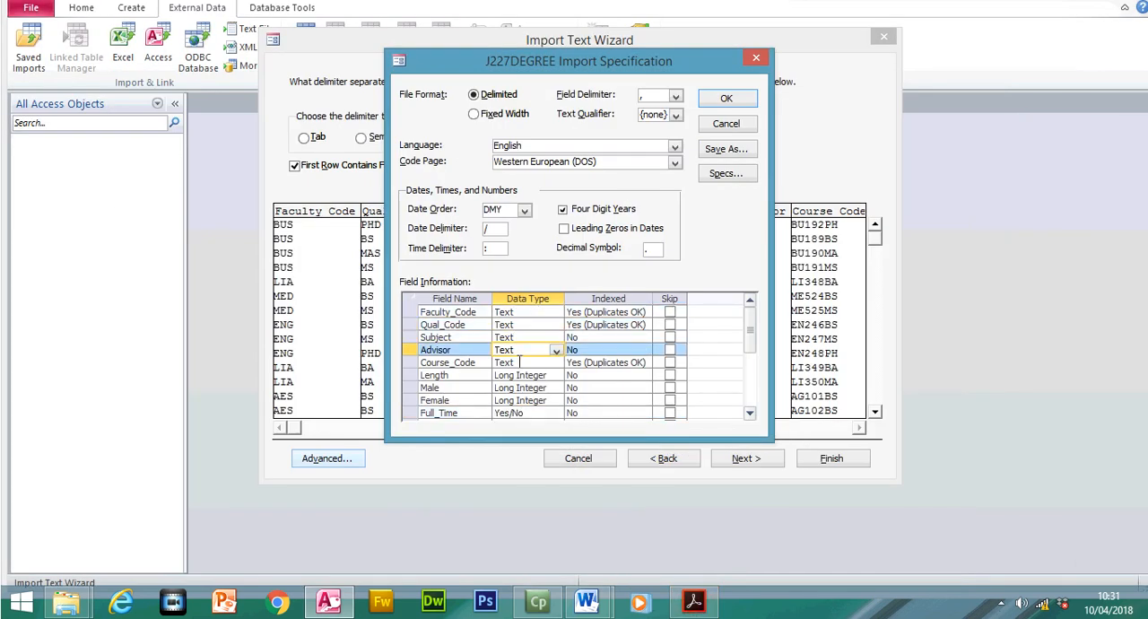
{"action": "left_click", "coordinate": [520, 362]}
- Check the Length, Male and Female data types in the import specification against the exam paper's Numeric/Integer requirement
{"action": "left_click", "coordinate": [693, 600]}
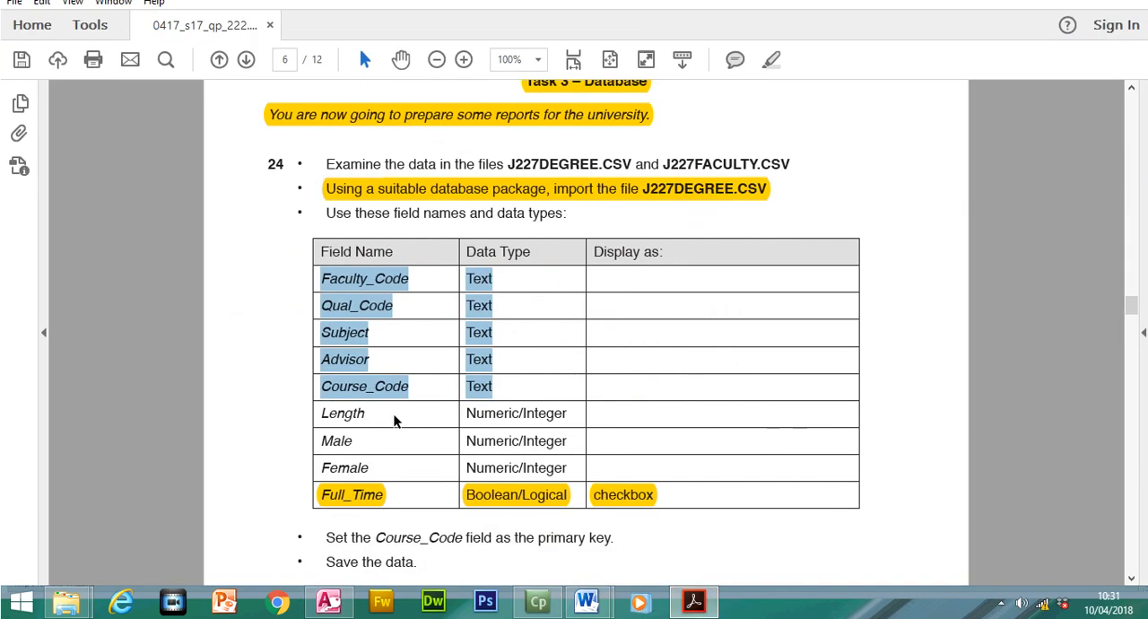
{"action": "left_click_drag", "start_coordinate": [325, 412], "coordinate": [535, 467]}
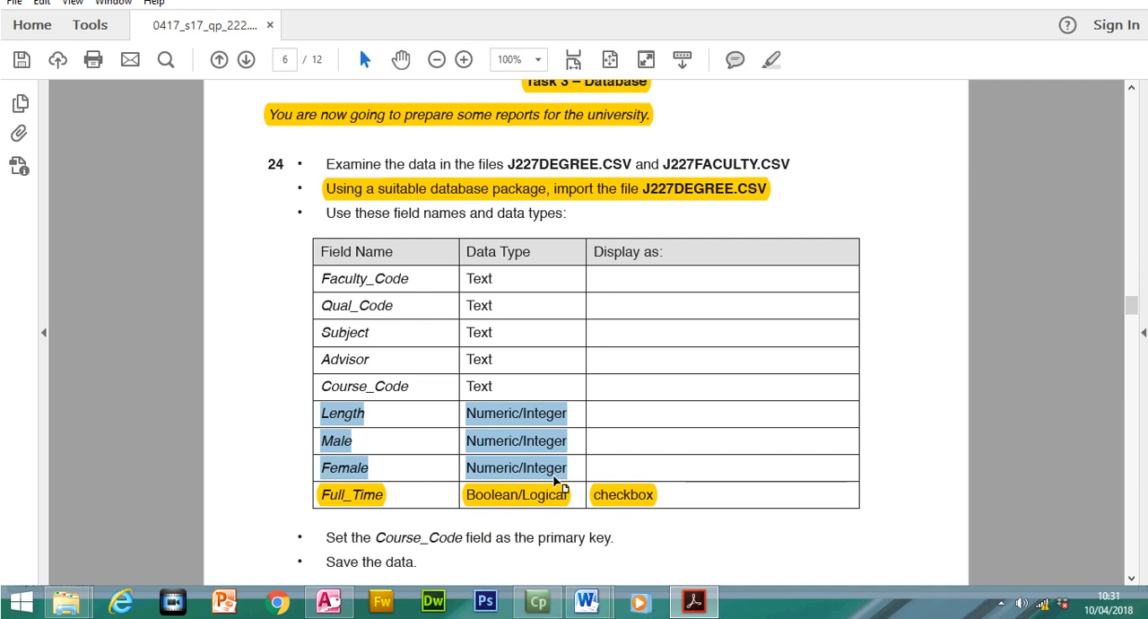
{"action": "left_click", "coordinate": [714, 608]}
{"action": "left_click", "coordinate": [556, 375]}
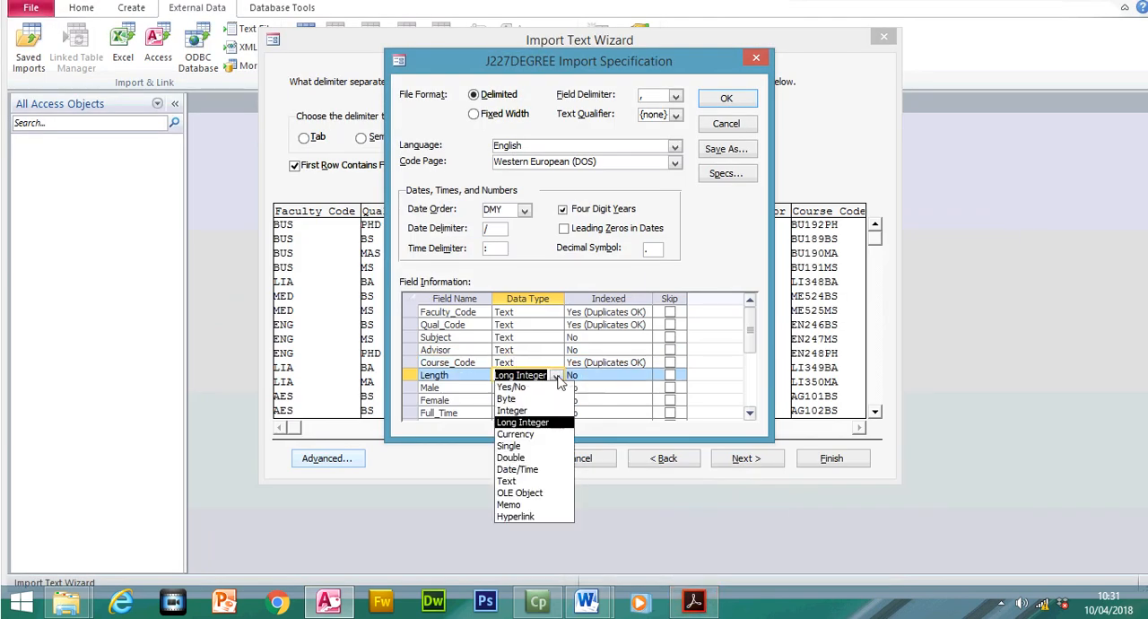
{"action": "left_click", "coordinate": [446, 388]}
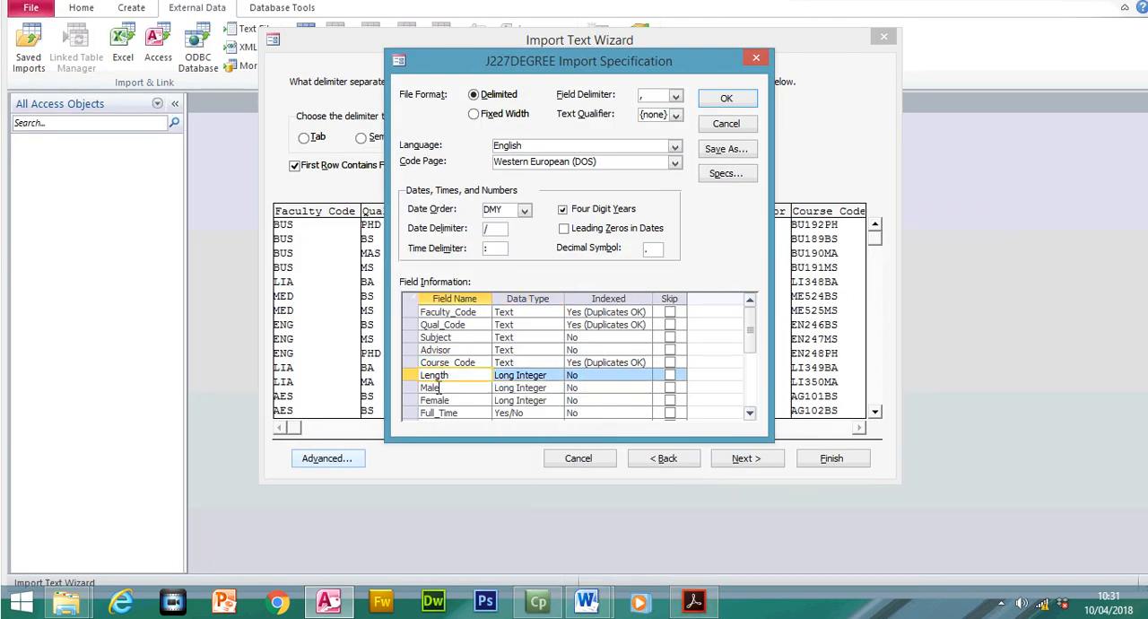
{"action": "left_click", "coordinate": [437, 389]}
{"action": "left_click", "coordinate": [434, 400]}
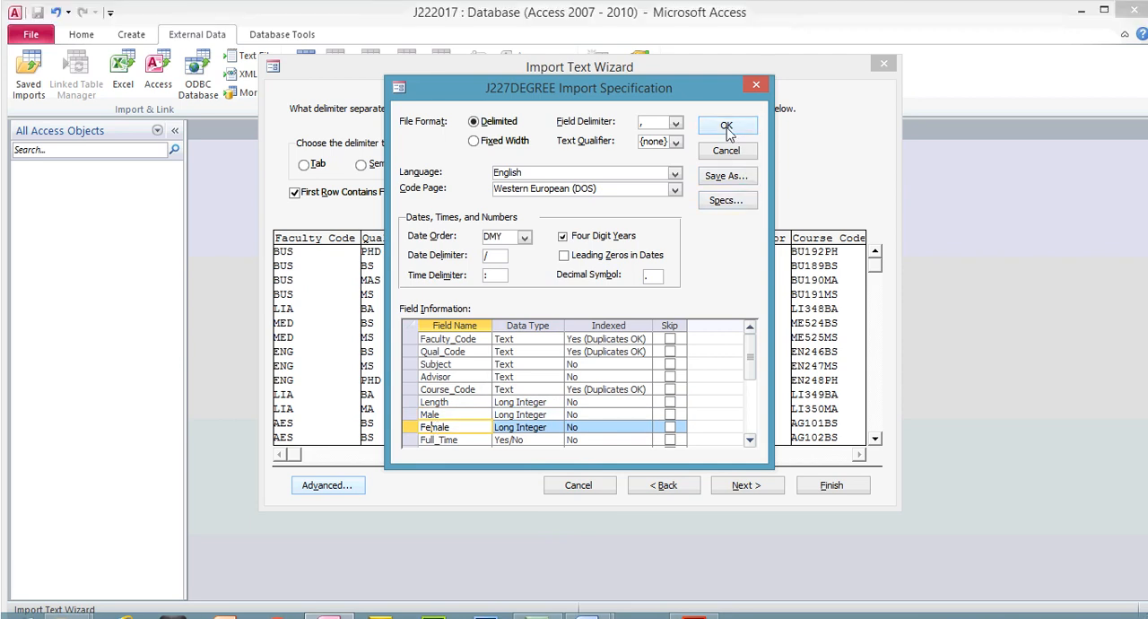
- Accept the import specification and advance the import wizard past the field options to the primary key choice
{"action": "left_click", "coordinate": [726, 101]}
{"action": "left_click", "coordinate": [744, 458]}
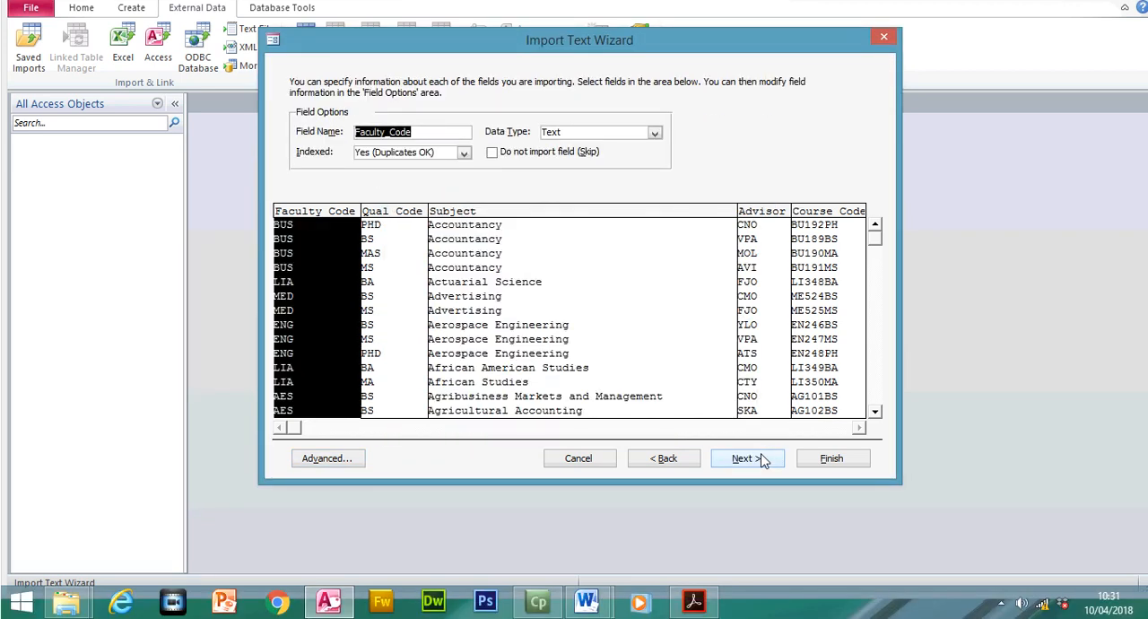
{"action": "left_click", "coordinate": [761, 460]}
- Switch to the exam paper in Acrobat Reader and highlight the instruction to set Course_Code as the primary key
{"action": "left_click", "coordinate": [696, 603]}
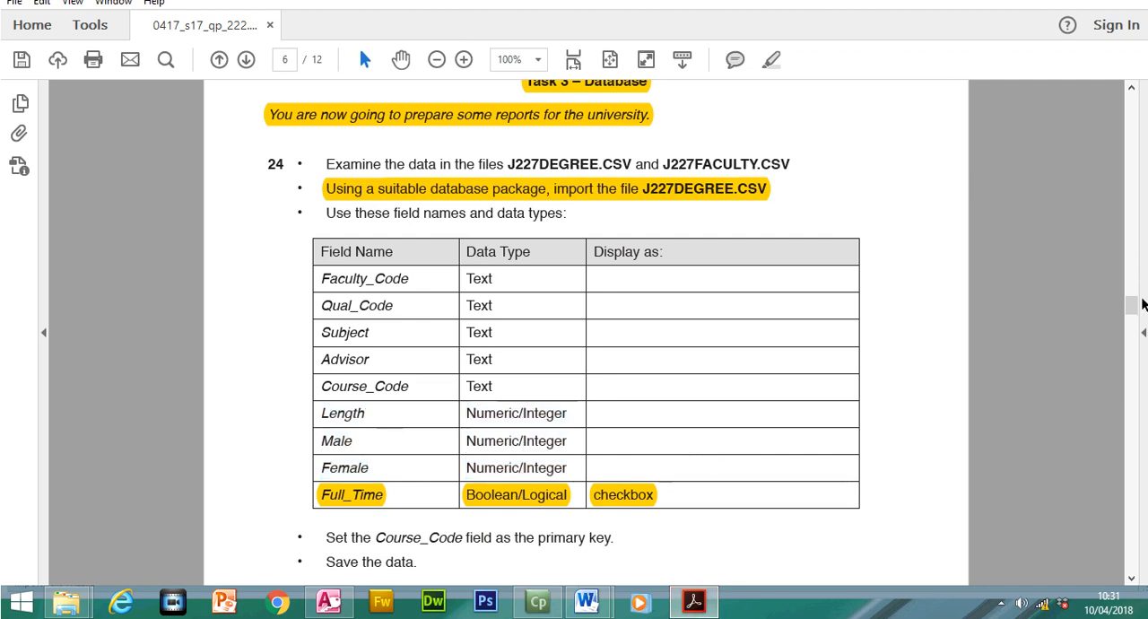
{"action": "scroll", "coordinate": [1132, 318], "scroll_direction": "down", "scroll_amount": 3}
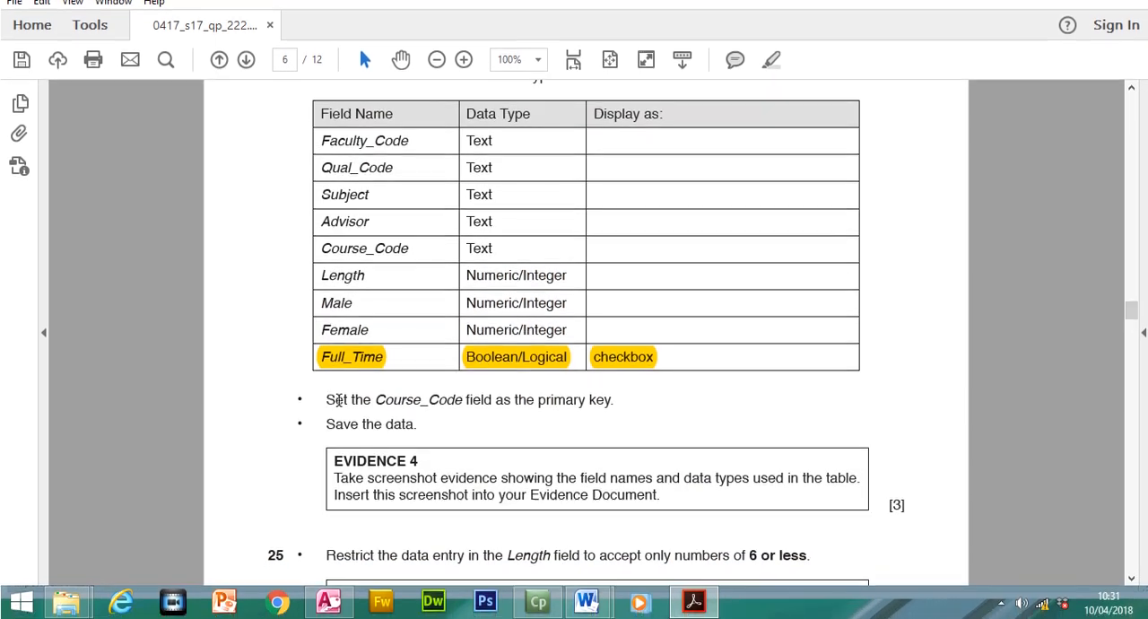
{"action": "left_click_drag", "start_coordinate": [327, 400], "coordinate": [617, 400]}
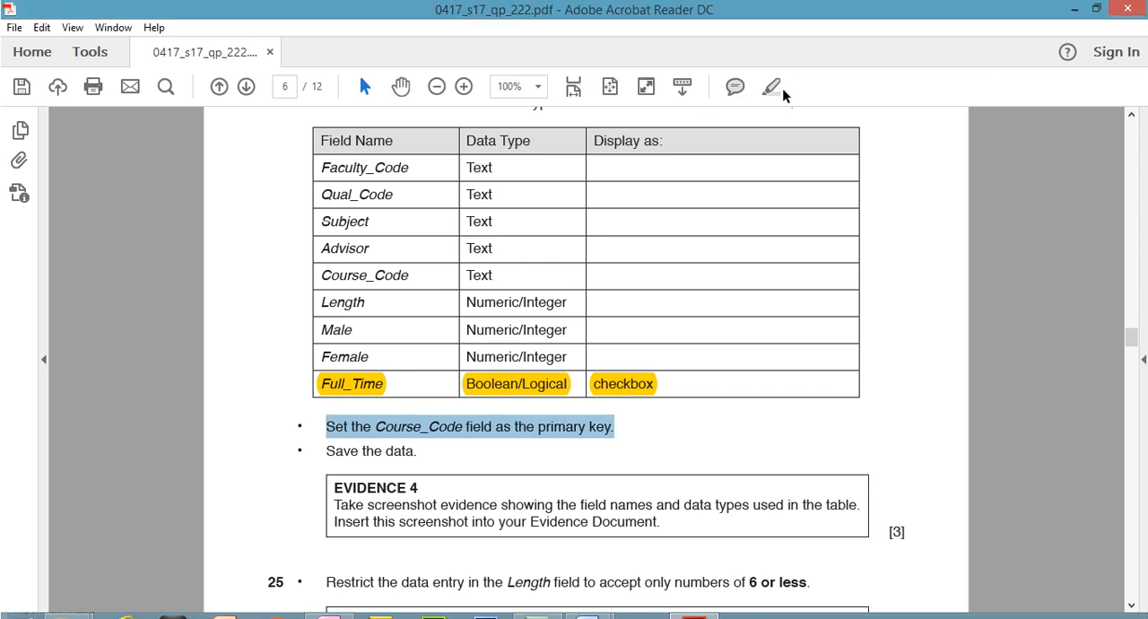
{"action": "left_click", "coordinate": [771, 59]}
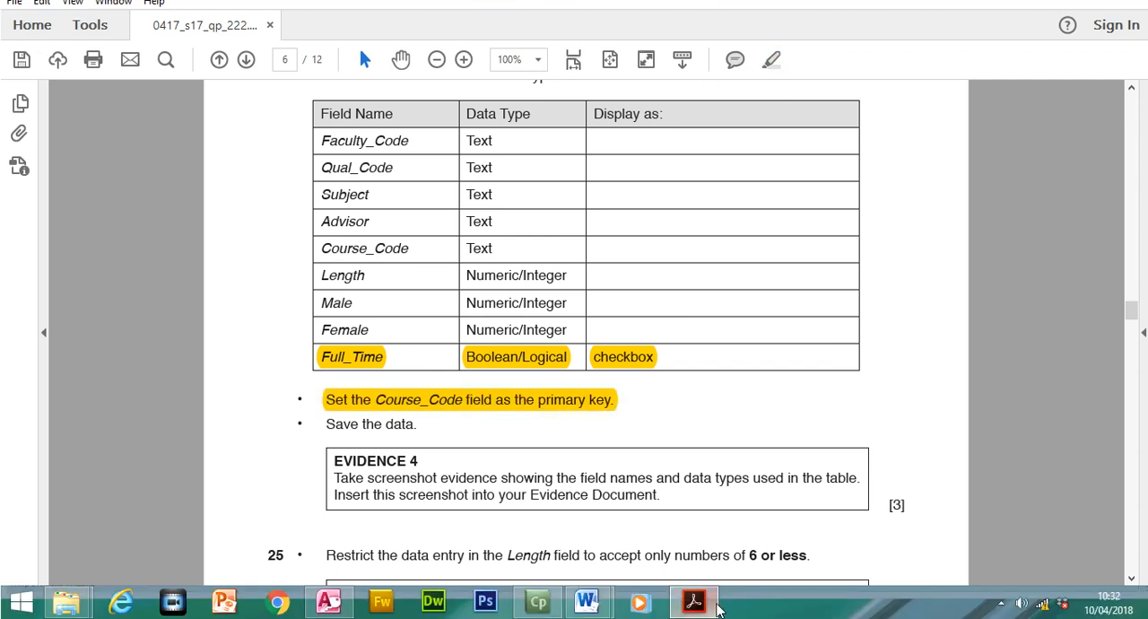
- Return to Access, choose Course_Code as the primary key, and finish importing into the J227DEGREE table without saving the import steps
{"action": "left_click", "coordinate": [694, 601]}
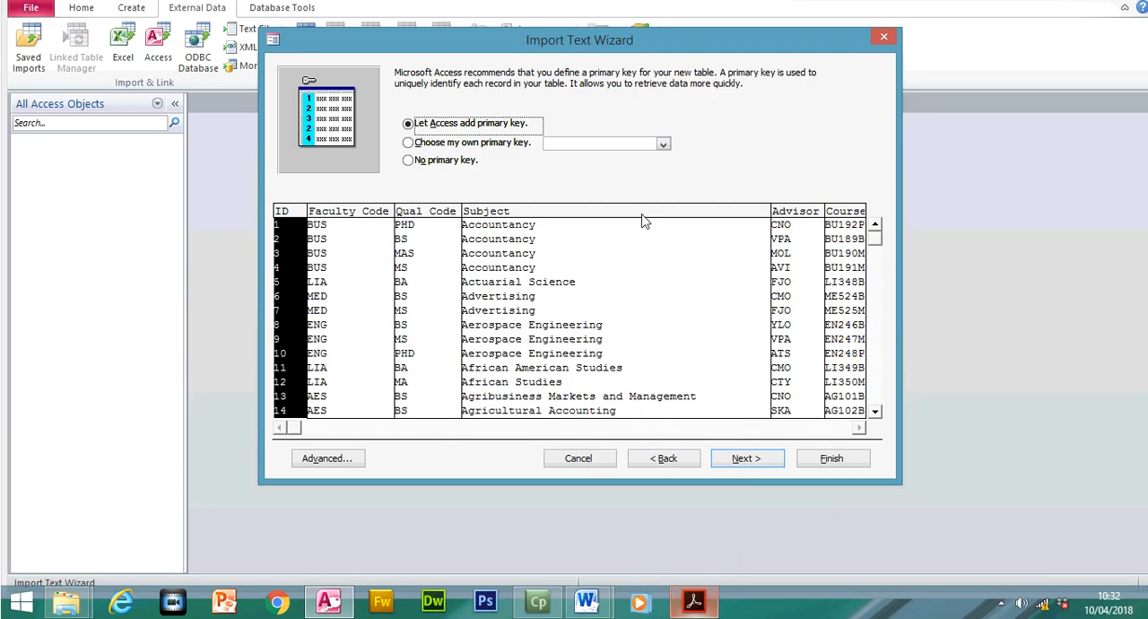
{"action": "left_click", "coordinate": [459, 170]}
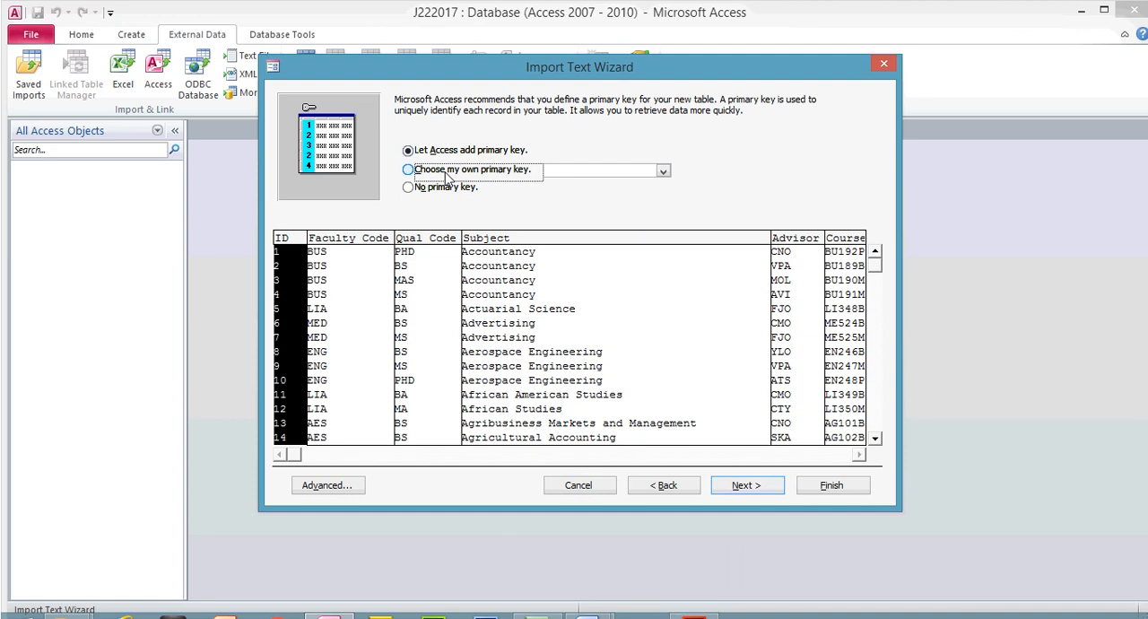
{"action": "left_click", "coordinate": [663, 171]}
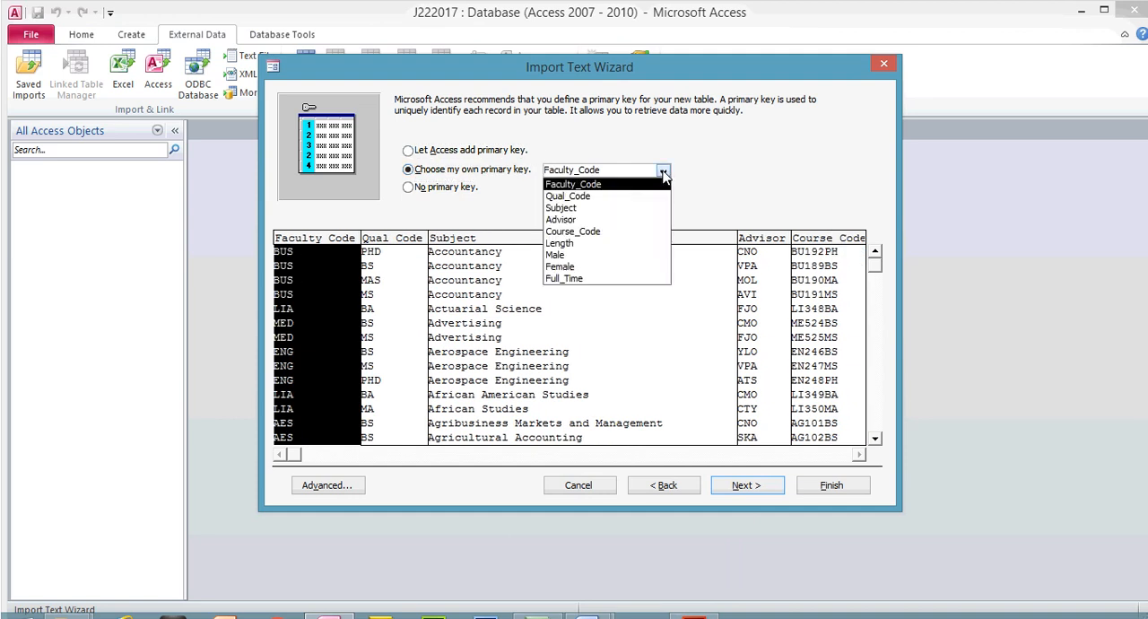
{"action": "left_click", "coordinate": [610, 233]}
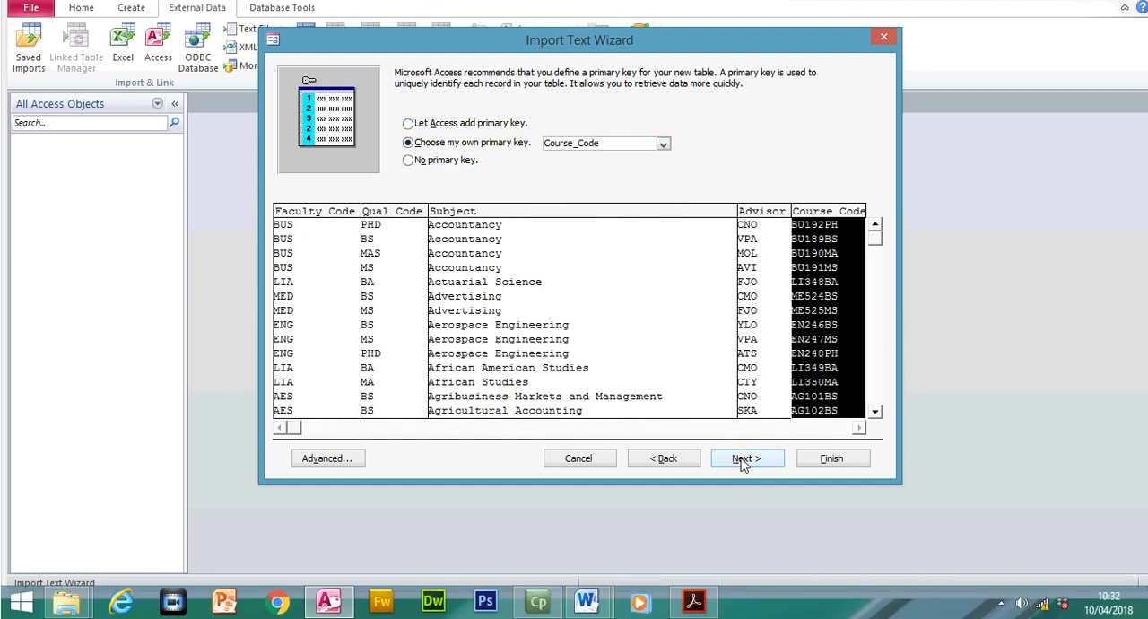
{"action": "left_click", "coordinate": [746, 484]}
{"action": "left_click", "coordinate": [833, 459]}
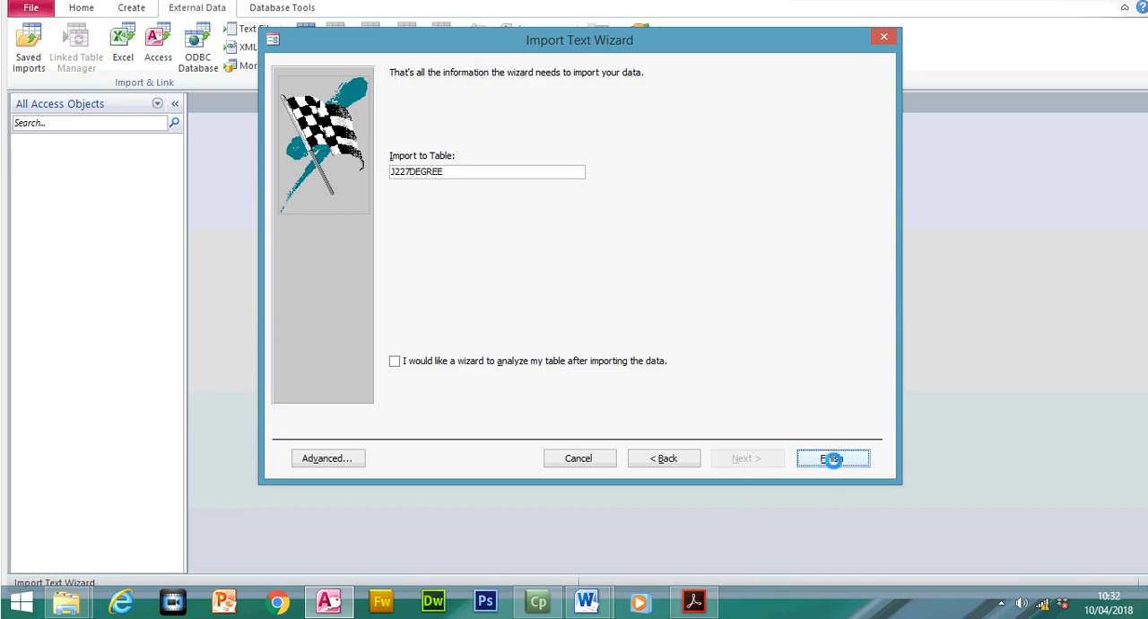
{"action": "left_click", "coordinate": [833, 502]}
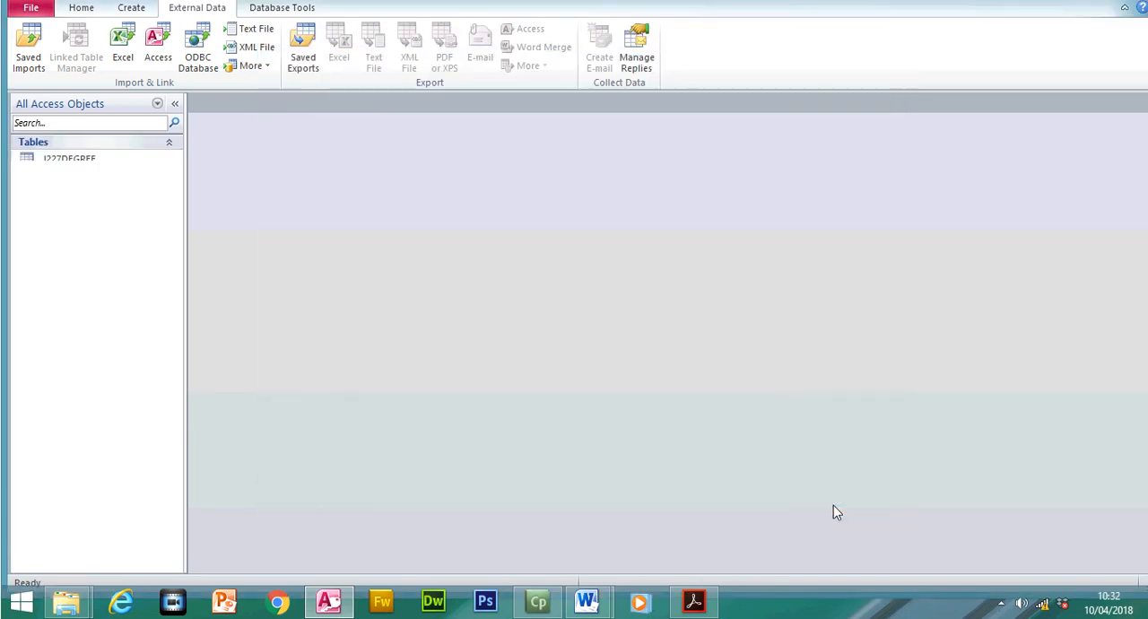
- Open the J227DEGREE table and fit the Subject, Faculty_Code and Course_Code columns to their contents
{"action": "double_click", "coordinate": [92, 187]}
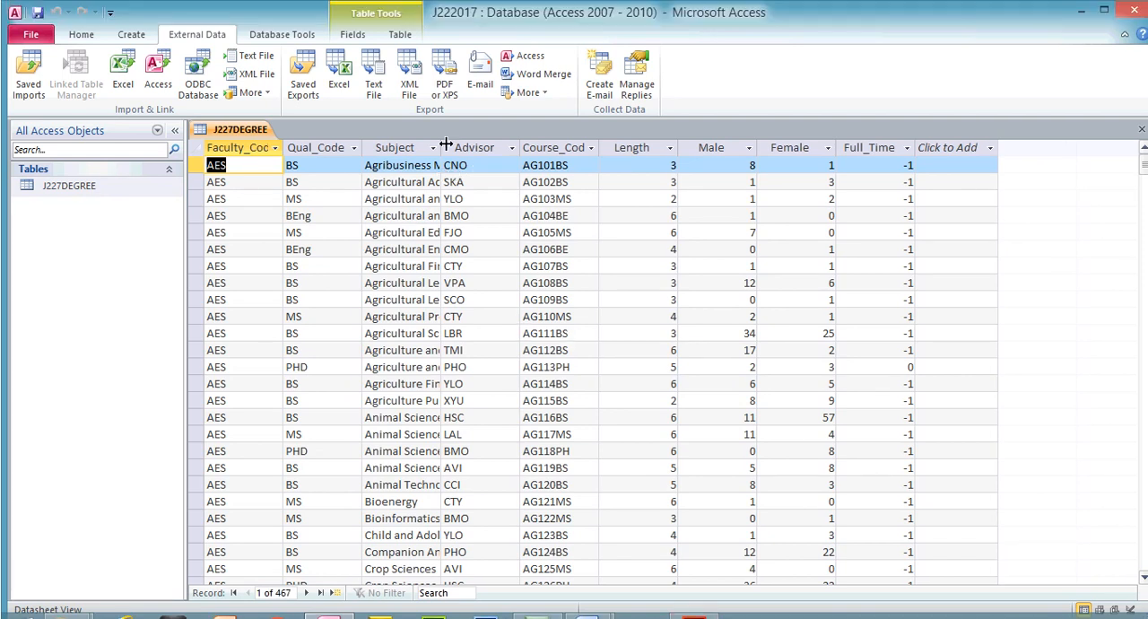
{"action": "double_click", "coordinate": [442, 147]}
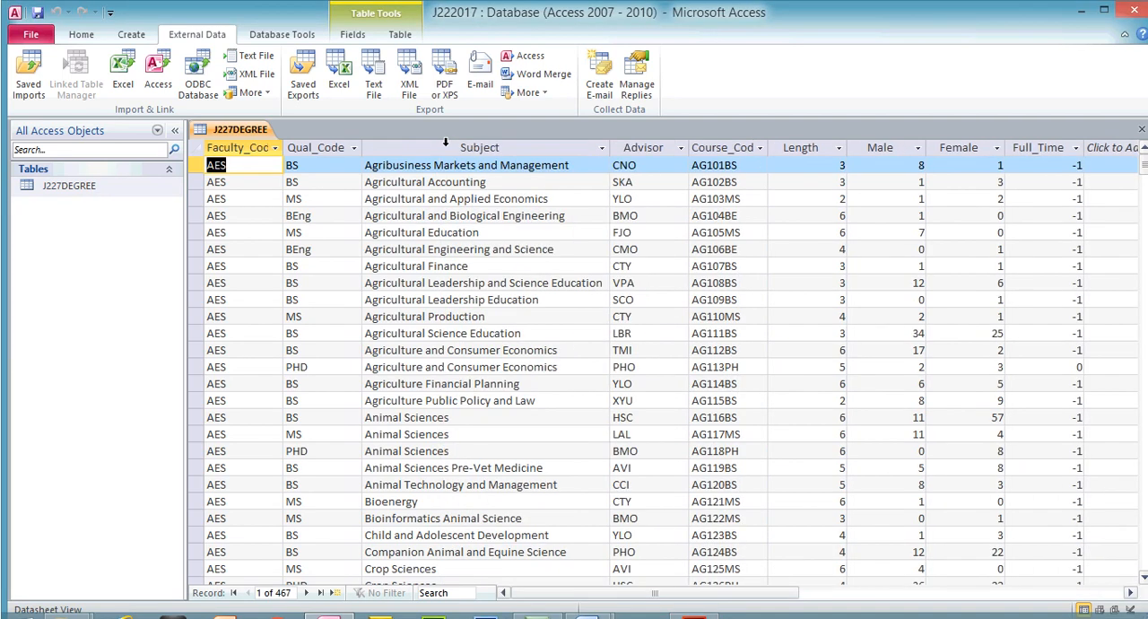
{"action": "double_click", "coordinate": [282, 147]}
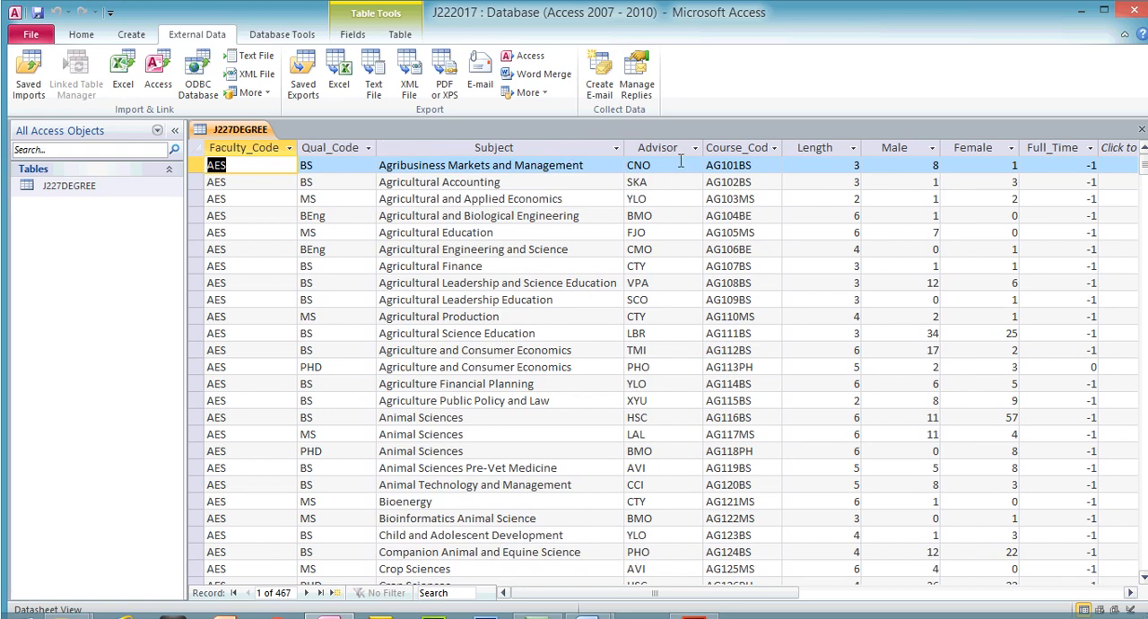
{"action": "double_click", "coordinate": [782, 147]}
- Compare how the Full_Time column displays its values with the exam paper's display requirement for that field
{"action": "left_click_drag", "start_coordinate": [753, 591], "coordinate": [832, 583]}
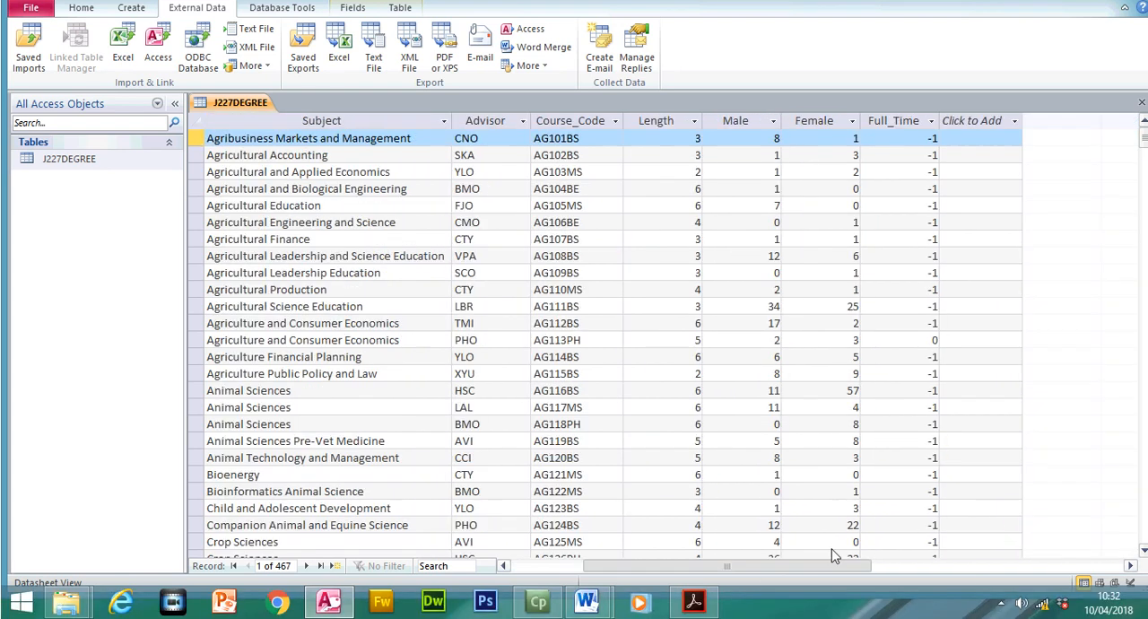
{"action": "left_click", "coordinate": [907, 124]}
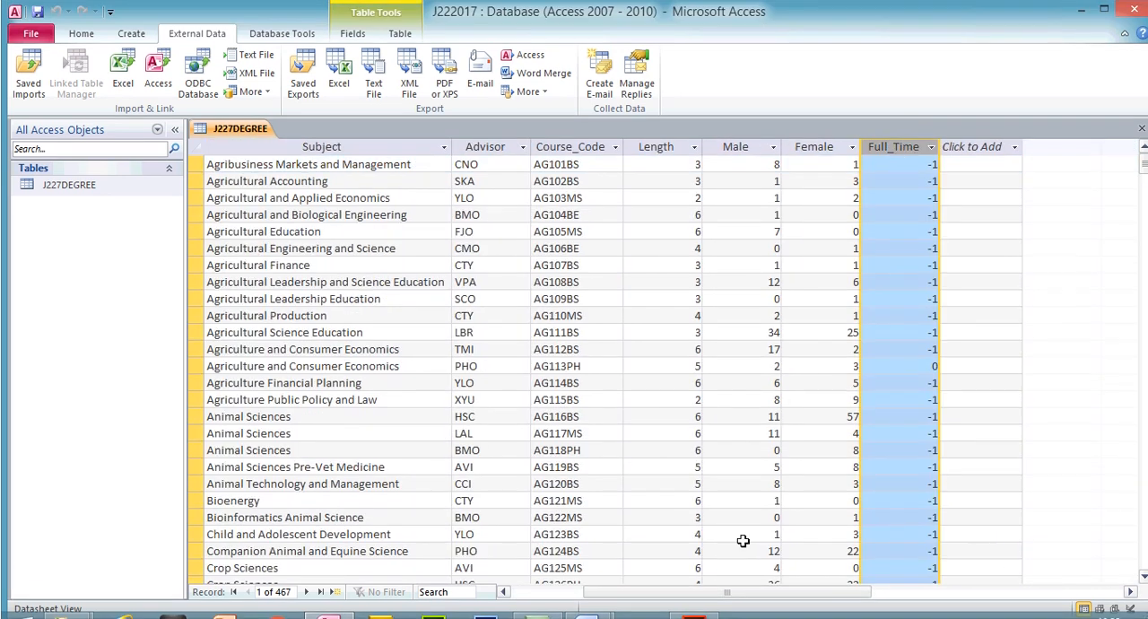
{"action": "left_click", "coordinate": [692, 600]}
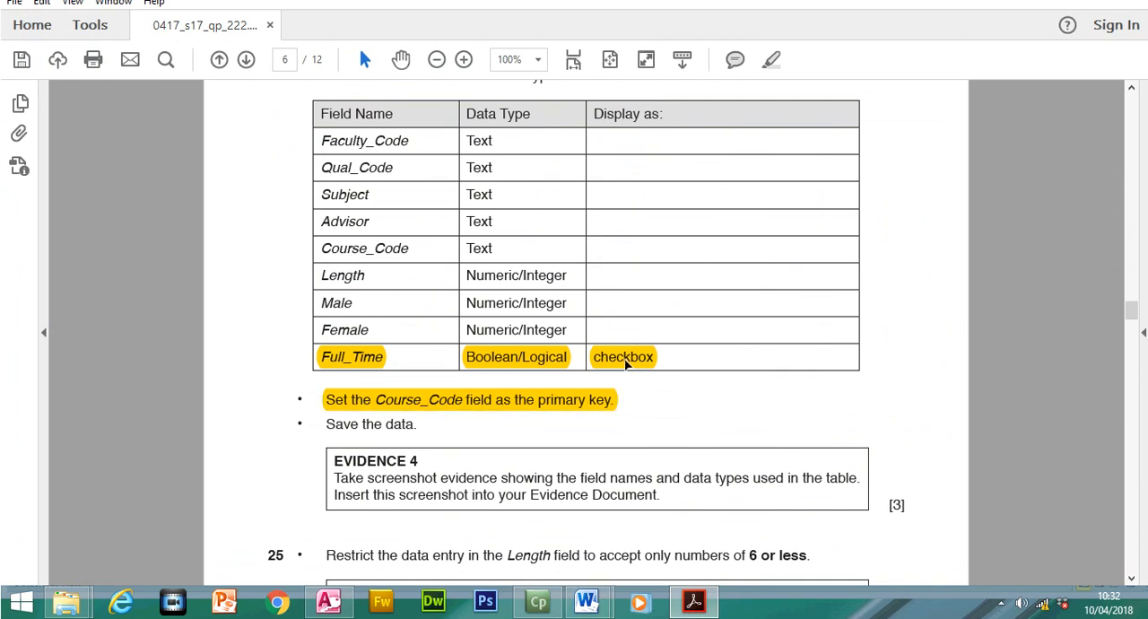
{"action": "left_click", "coordinate": [695, 603]}
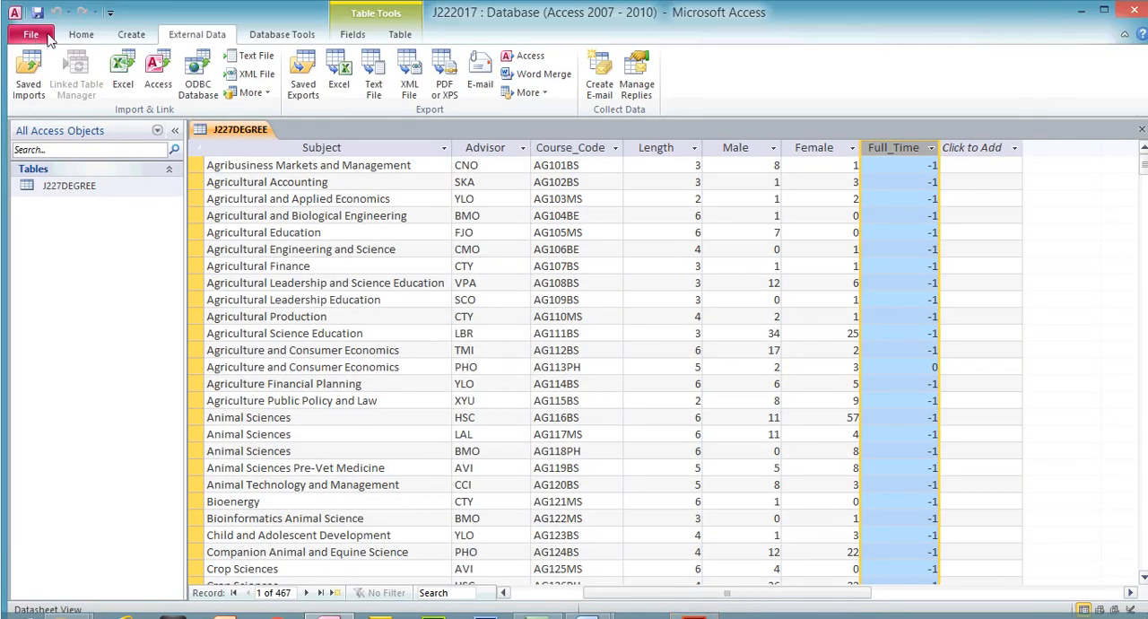
- Open the J227DEGREE table in Design view and set the Full_Time field's format to Yes/No
{"action": "left_click", "coordinate": [81, 34]}
{"action": "left_click", "coordinate": [28, 67]}
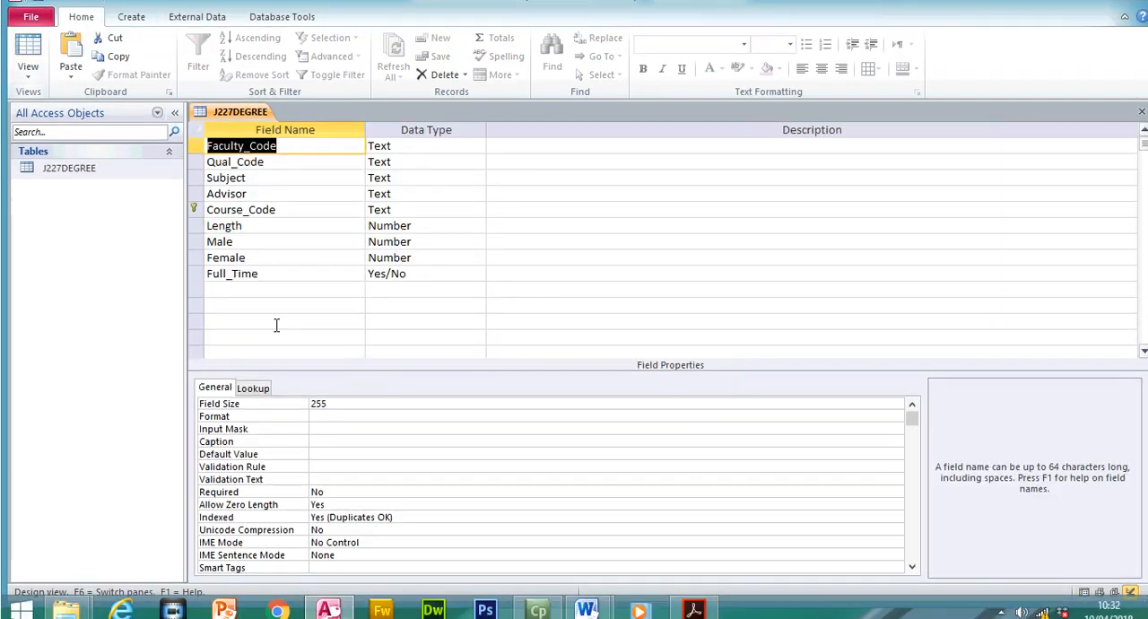
{"action": "left_click", "coordinate": [260, 292]}
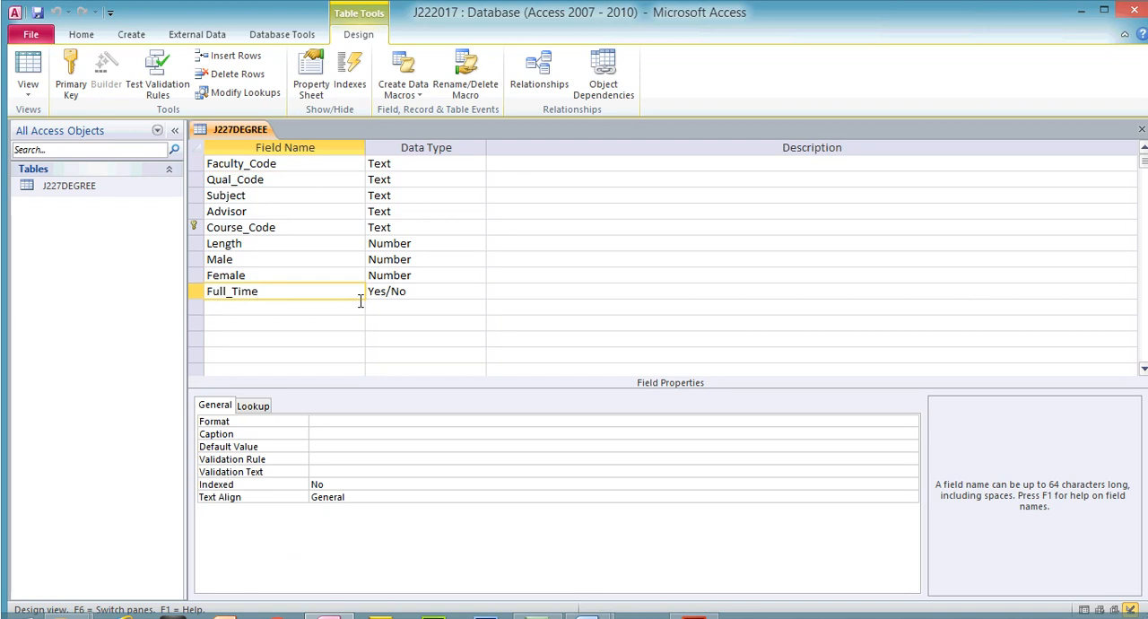
{"action": "left_click", "coordinate": [375, 291]}
{"action": "left_click", "coordinate": [852, 422]}
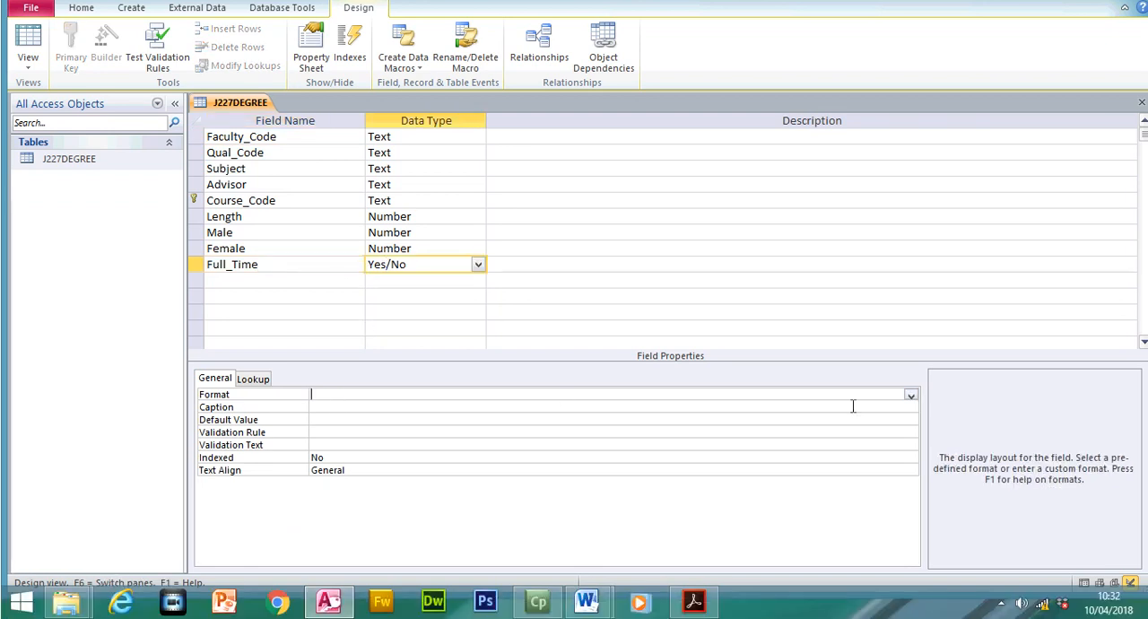
{"action": "left_click", "coordinate": [910, 395]}
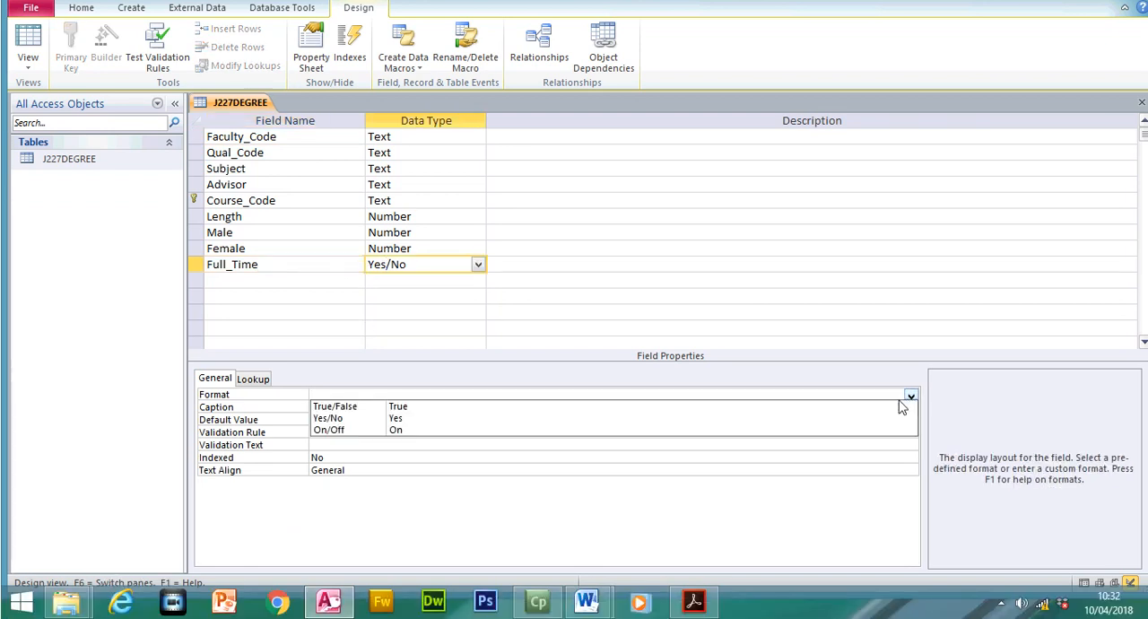
{"action": "left_click", "coordinate": [870, 419]}
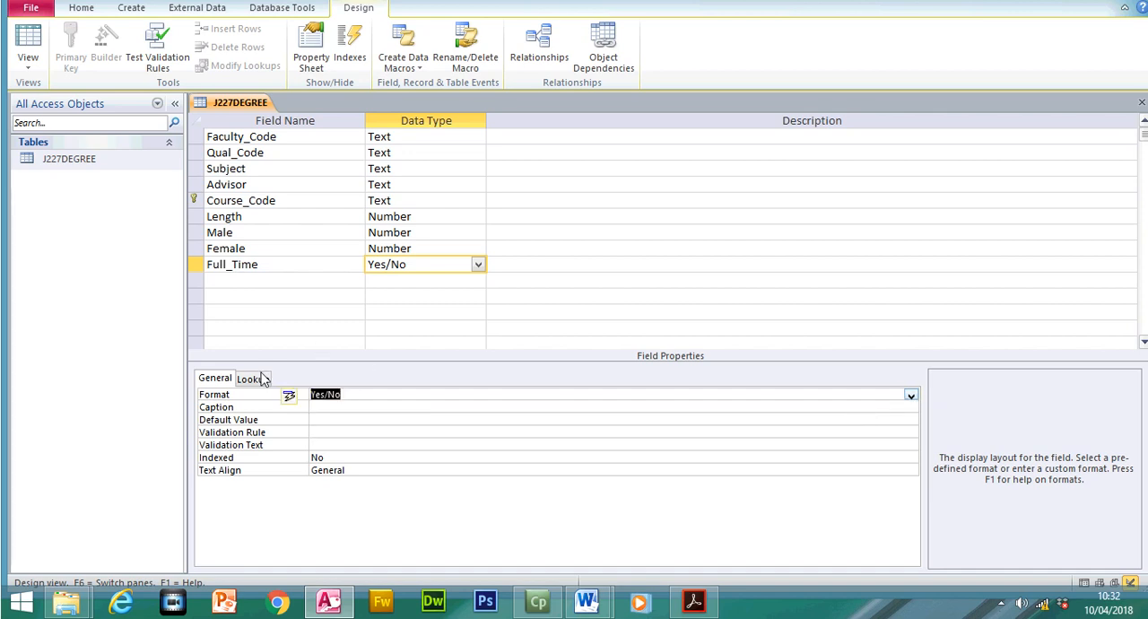
- Set the Full_Time field's display control to Check Box, then save the table and view it as a datasheet
{"action": "left_click", "coordinate": [260, 379]}
{"action": "left_click", "coordinate": [910, 395]}
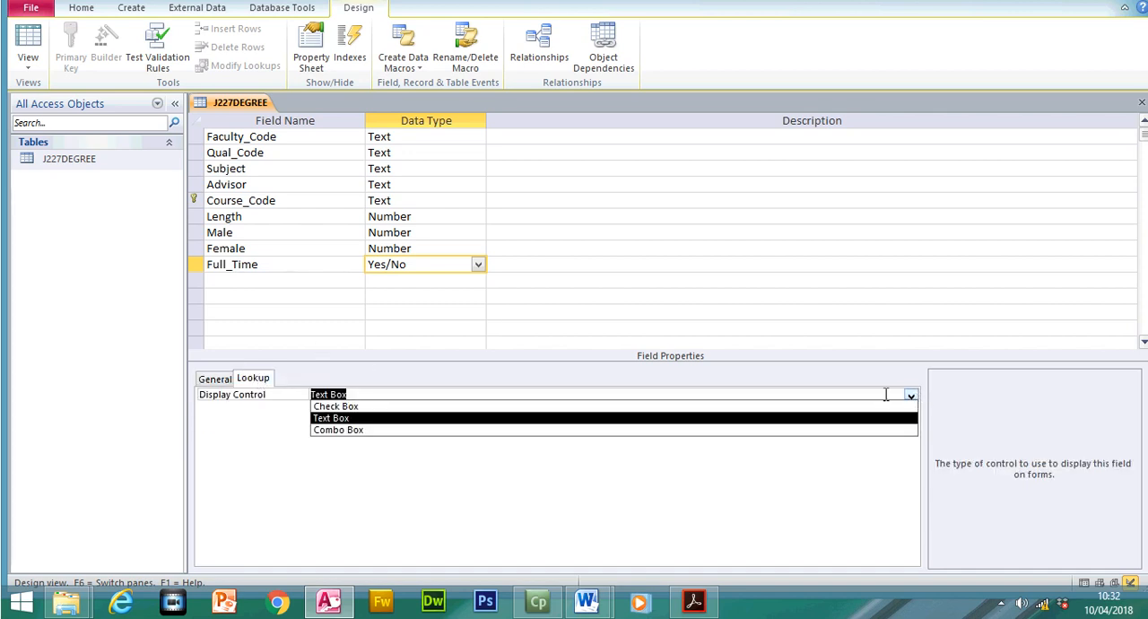
{"action": "left_click", "coordinate": [344, 407]}
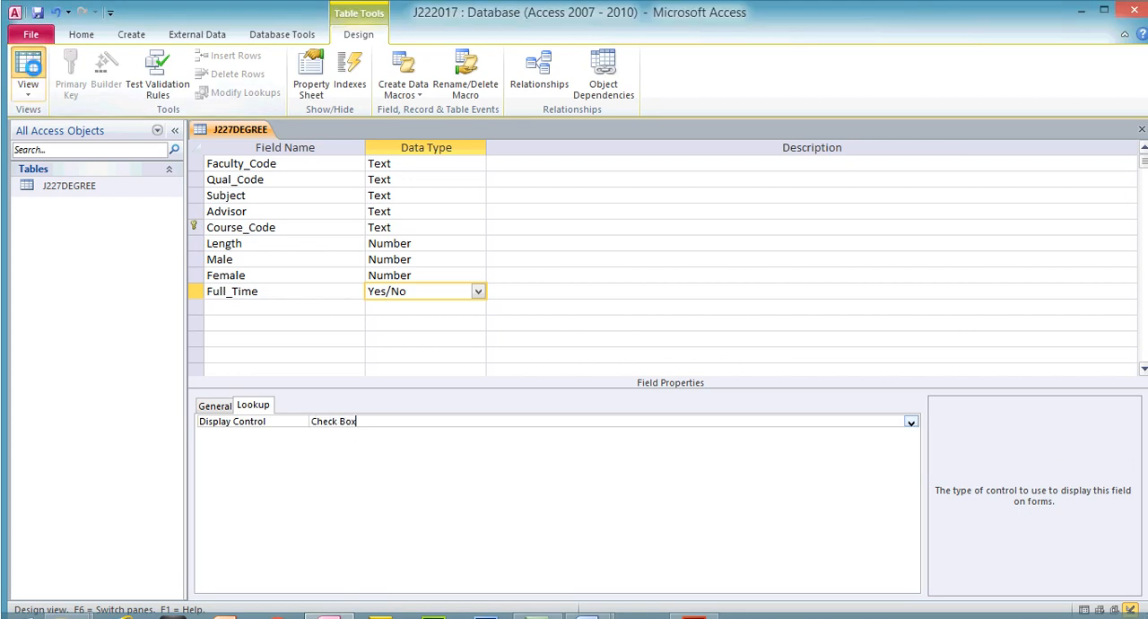
{"action": "left_click", "coordinate": [27, 41]}
{"action": "left_click", "coordinate": [544, 361]}
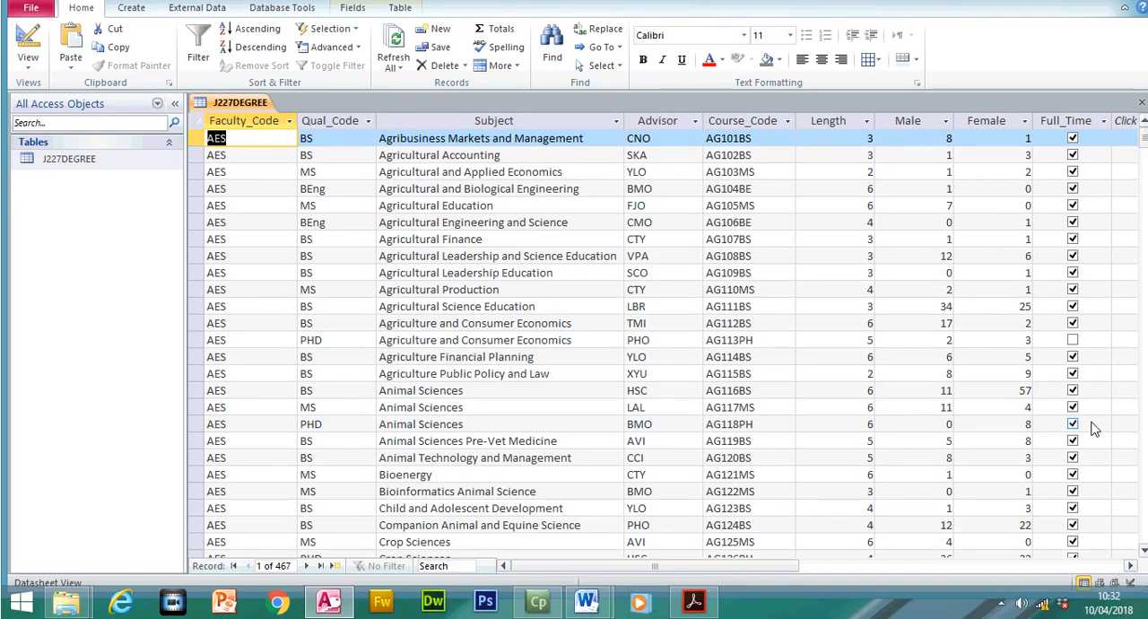
- Switch to the exam paper in Acrobat Reader and highlight the "Save the data" and EVIDENCE 4 instructions
{"action": "left_click", "coordinate": [693, 601]}
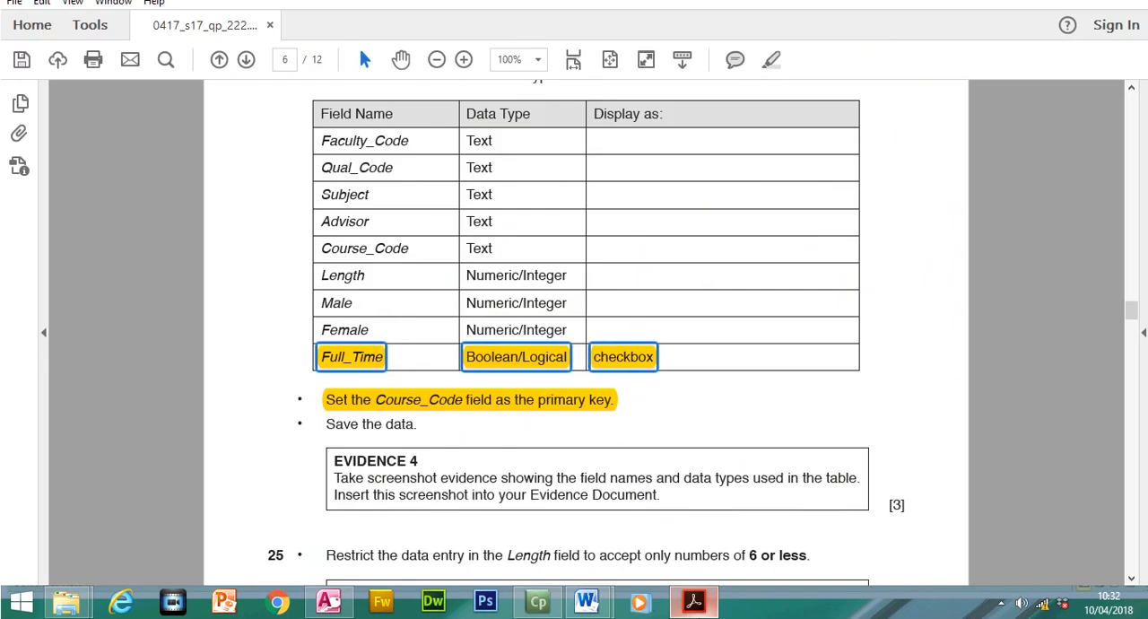
{"action": "left_click_drag", "start_coordinate": [327, 423], "coordinate": [417, 424]}
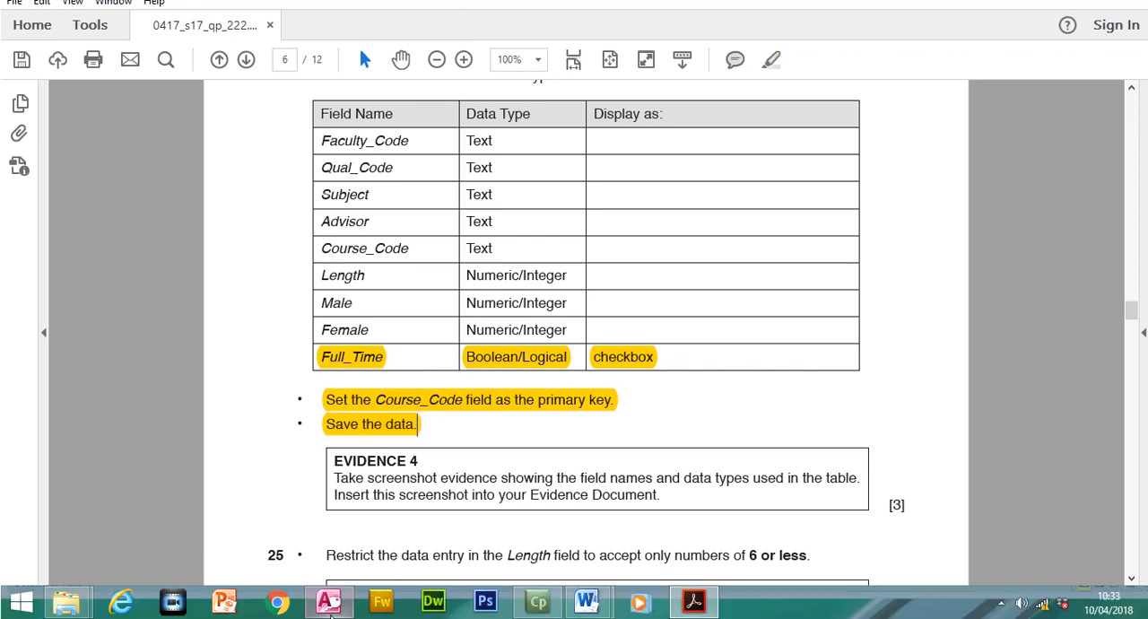
{"action": "left_click", "coordinate": [328, 601]}
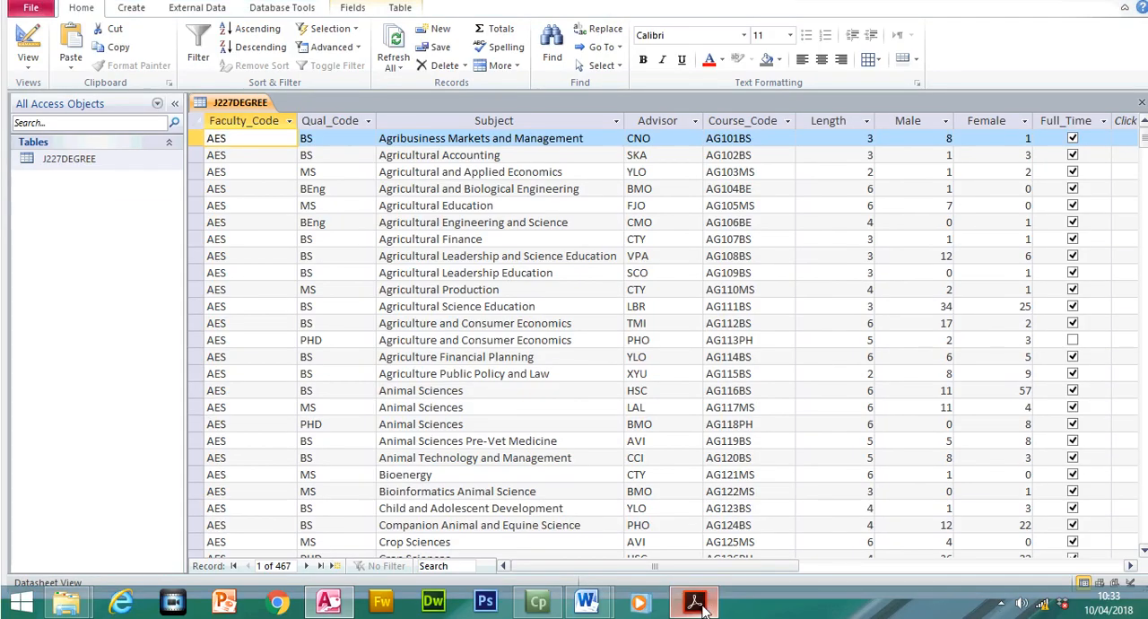
{"action": "left_click", "coordinate": [693, 601]}
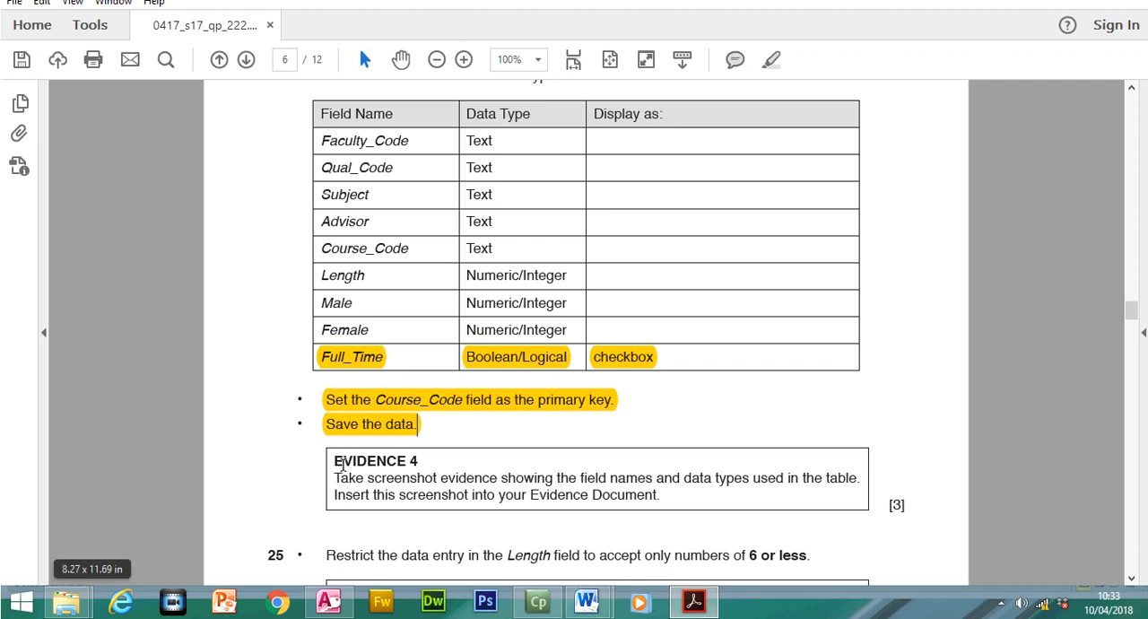
{"action": "left_click_drag", "start_coordinate": [341, 462], "coordinate": [608, 504]}
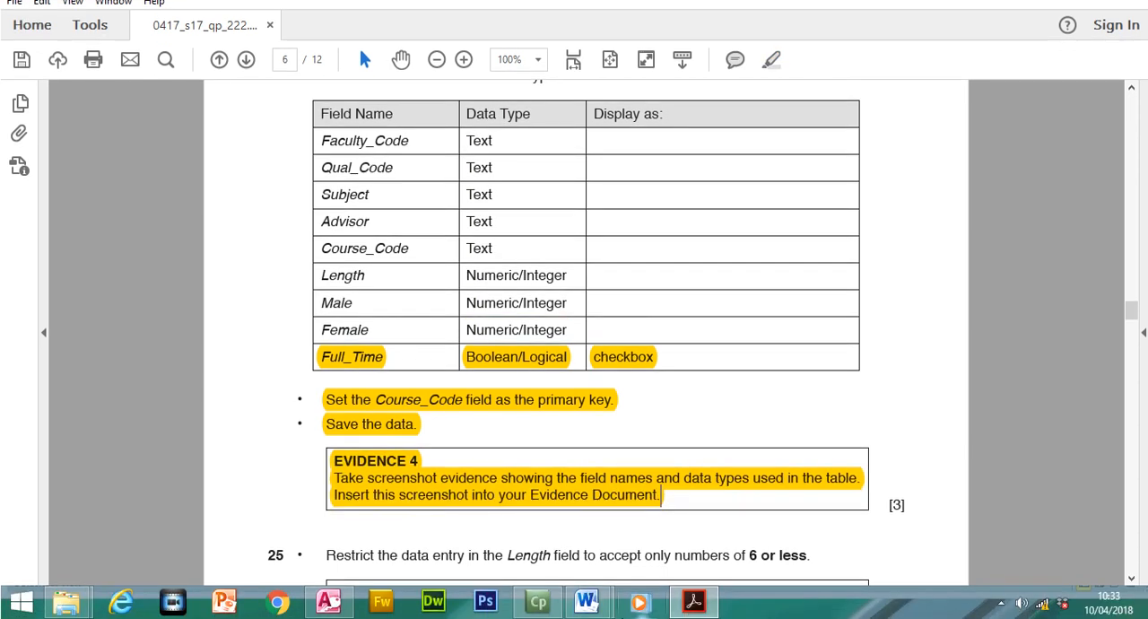
- Return to Access and show the table's Design view with the Full_Time field's display control for the evidence screenshot
{"action": "left_click", "coordinate": [339, 602]}
{"action": "left_click", "coordinate": [36, 71]}
{"action": "left_click", "coordinate": [222, 379]}
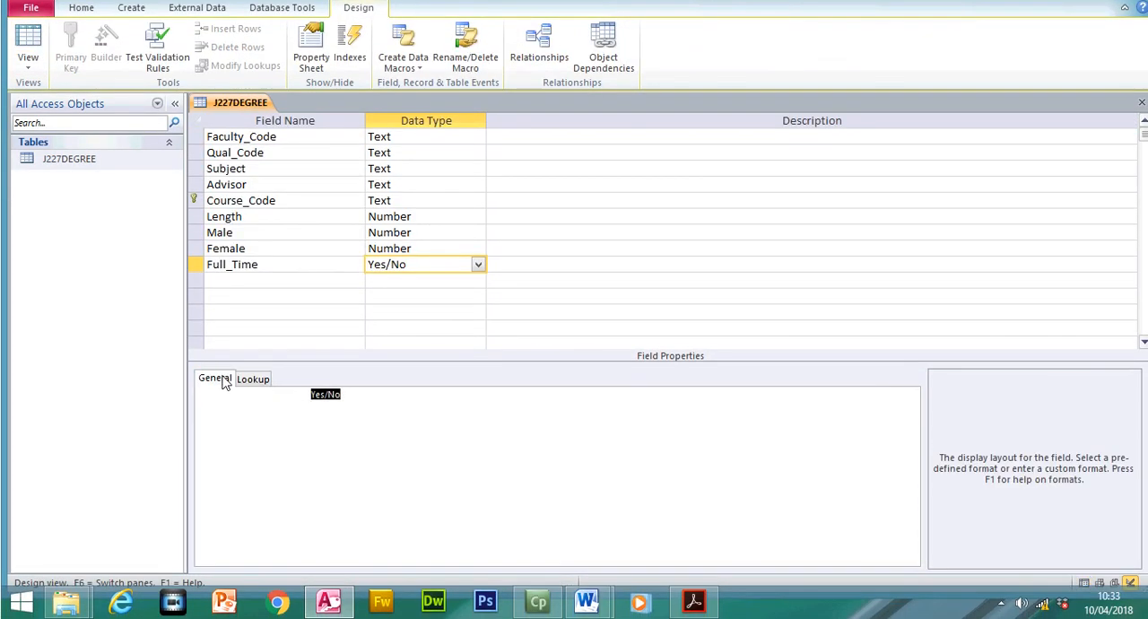
{"action": "left_click", "coordinate": [252, 378]}
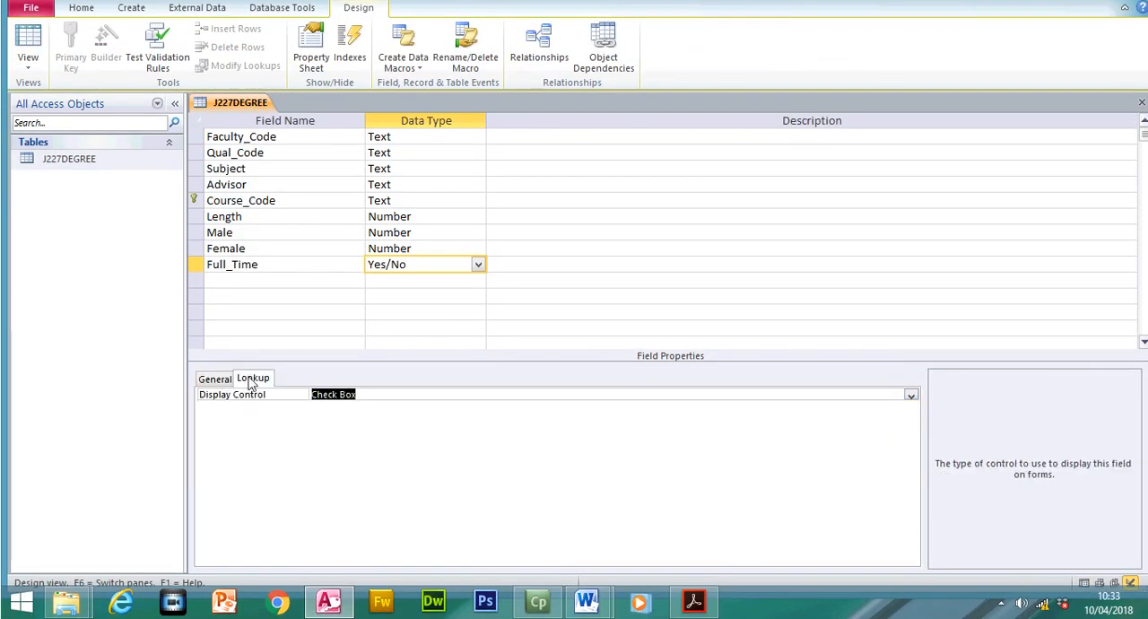
{"action": "left_click", "coordinate": [441, 393]}
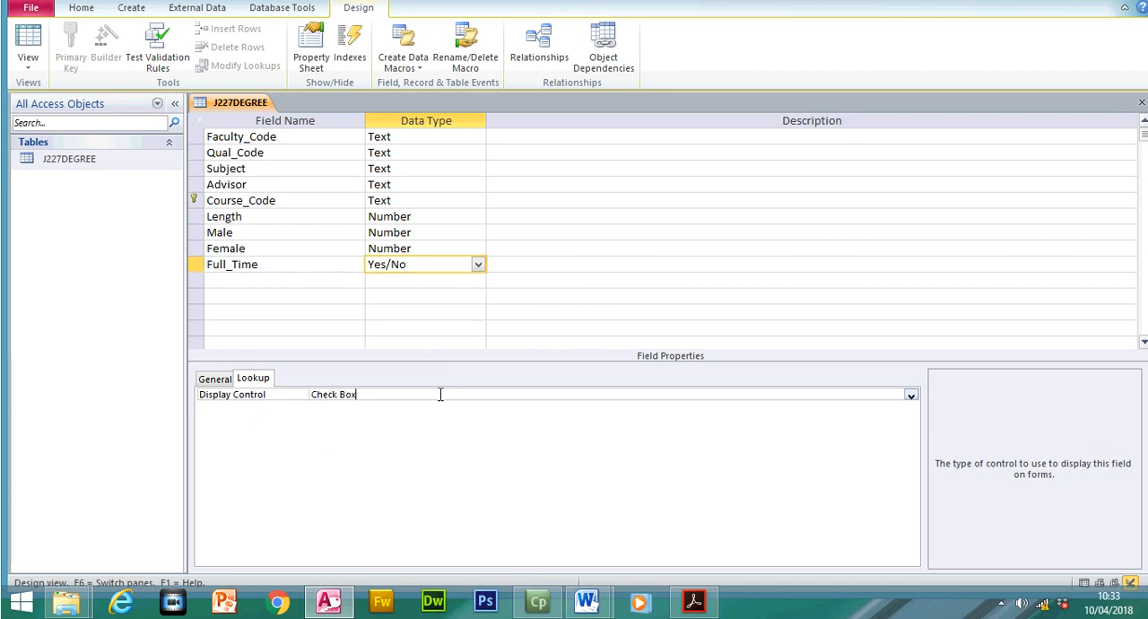
- Switch to the J227EVIDENCE1234 document in Word and insert a page break before the Step 24 EVIDENCE 4 heading
{"action": "mouse_move", "coordinate": [587, 600]}
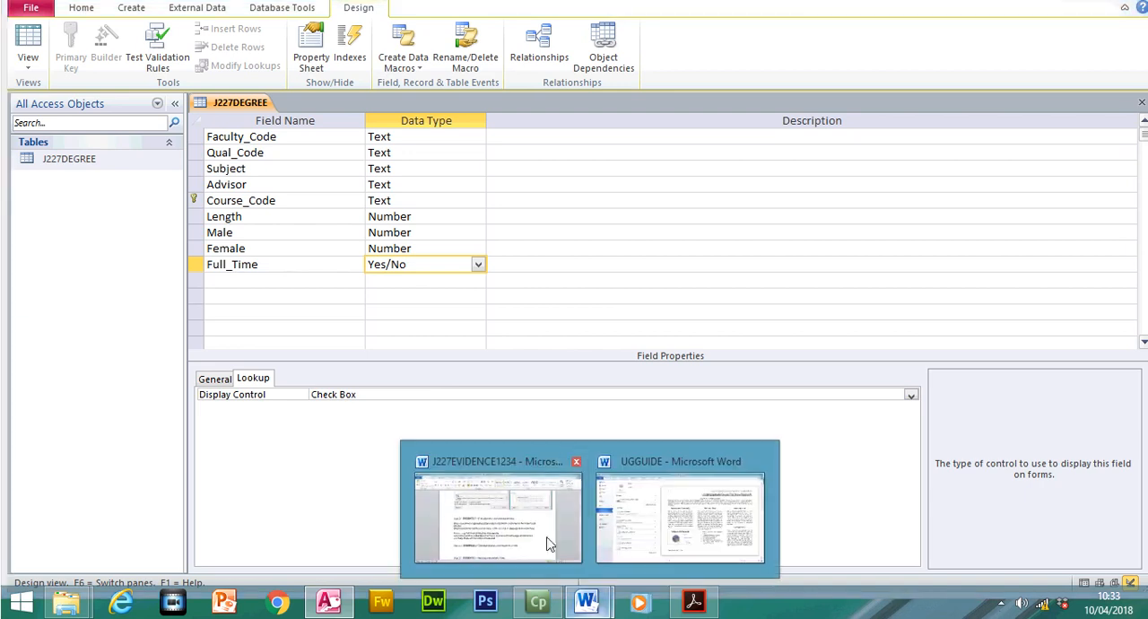
{"action": "left_click", "coordinate": [538, 524]}
{"action": "scroll", "coordinate": [574, 359], "scroll_direction": "down", "scroll_amount": 4}
{"action": "left_click", "coordinate": [273, 294]}
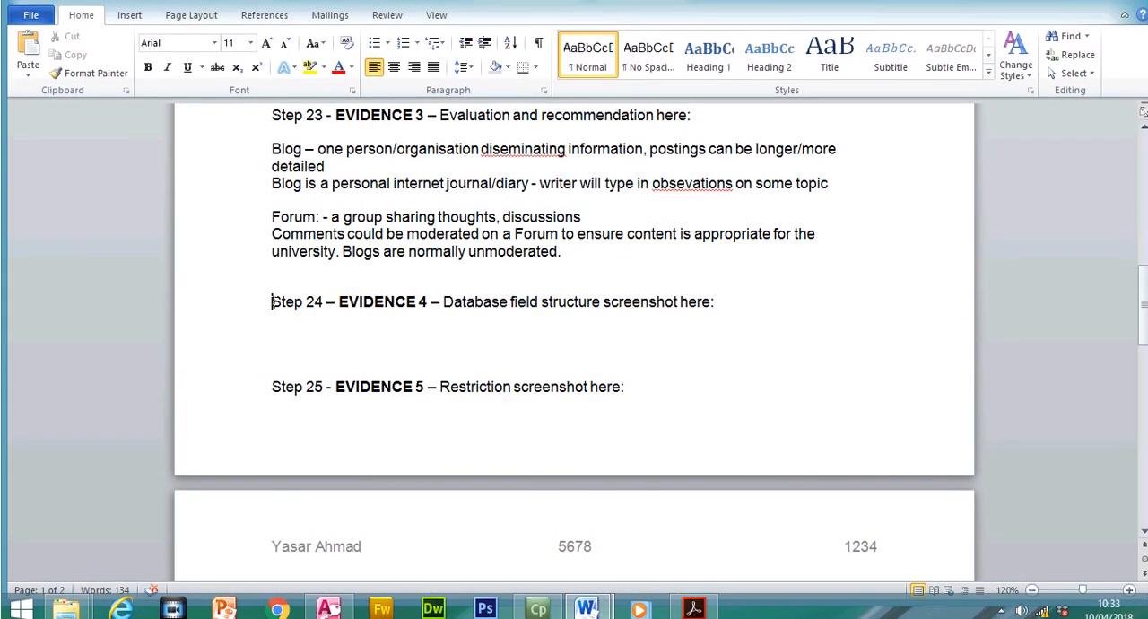
{"action": "key", "text": "ctrl+Return"}
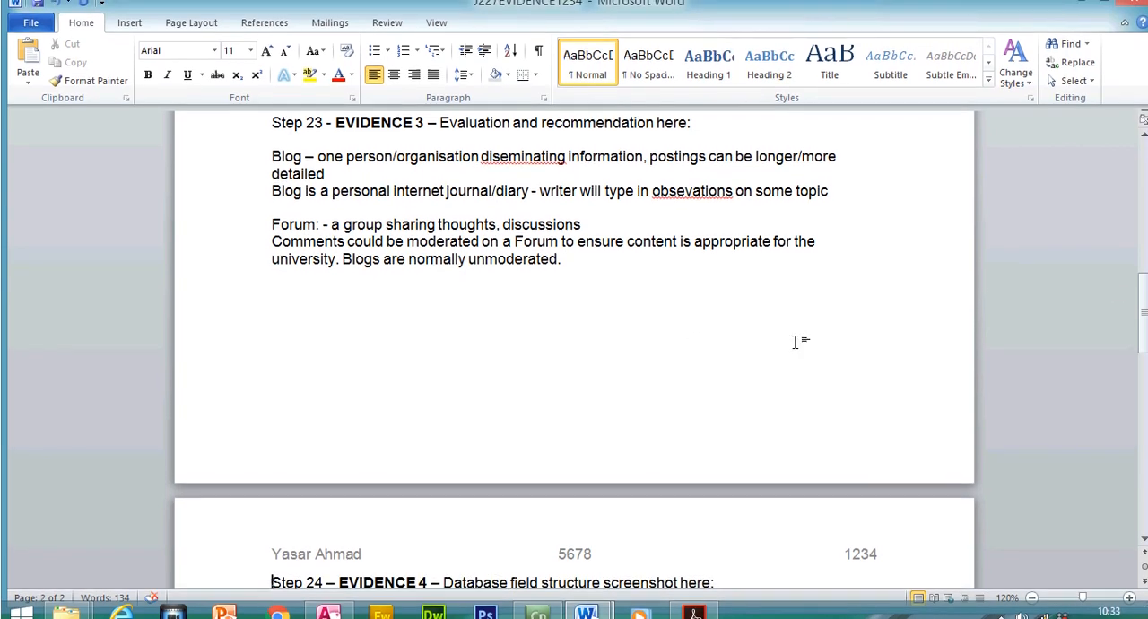
- Paste the table design screenshot below the Step 24 EVIDENCE 4 heading
{"action": "scroll", "coordinate": [635, 452], "scroll_direction": "down", "scroll_amount": 3}
{"action": "left_click", "coordinate": [635, 452]}
{"action": "key", "text": "ctrl+v"}
{"action": "left_click", "coordinate": [635, 446]}
- Crop the screenshot to the field names, data types and Display Control setting, and enlarge it to 11.93 cm by 11.93 cm
{"action": "left_click", "coordinate": [1012, 45]}
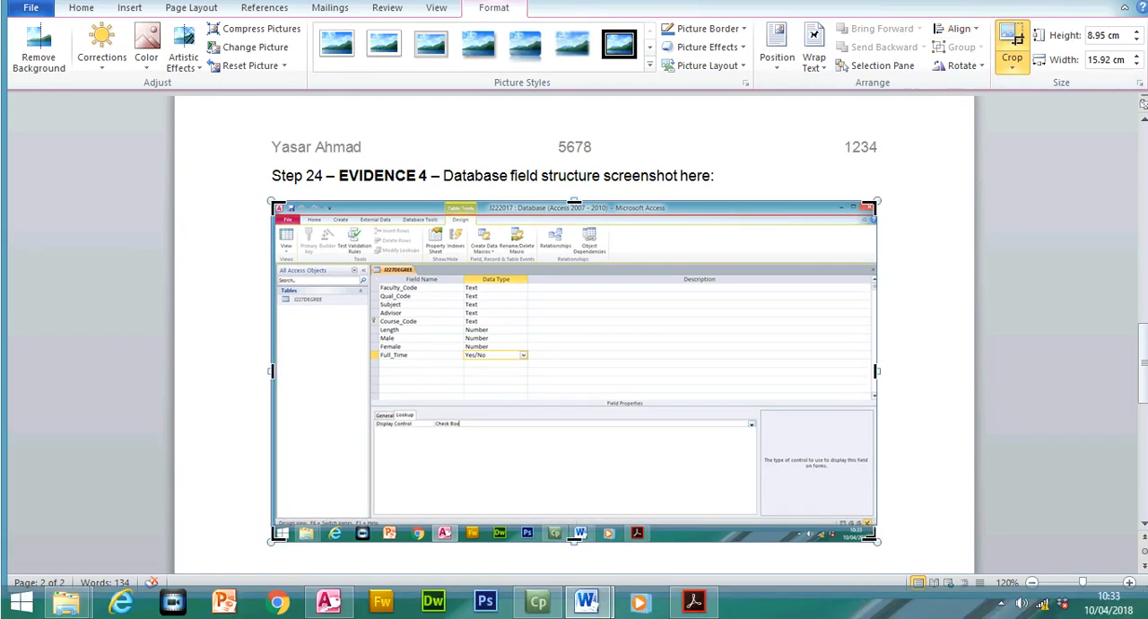
{"action": "left_click_drag", "start_coordinate": [870, 536], "coordinate": [531, 430]}
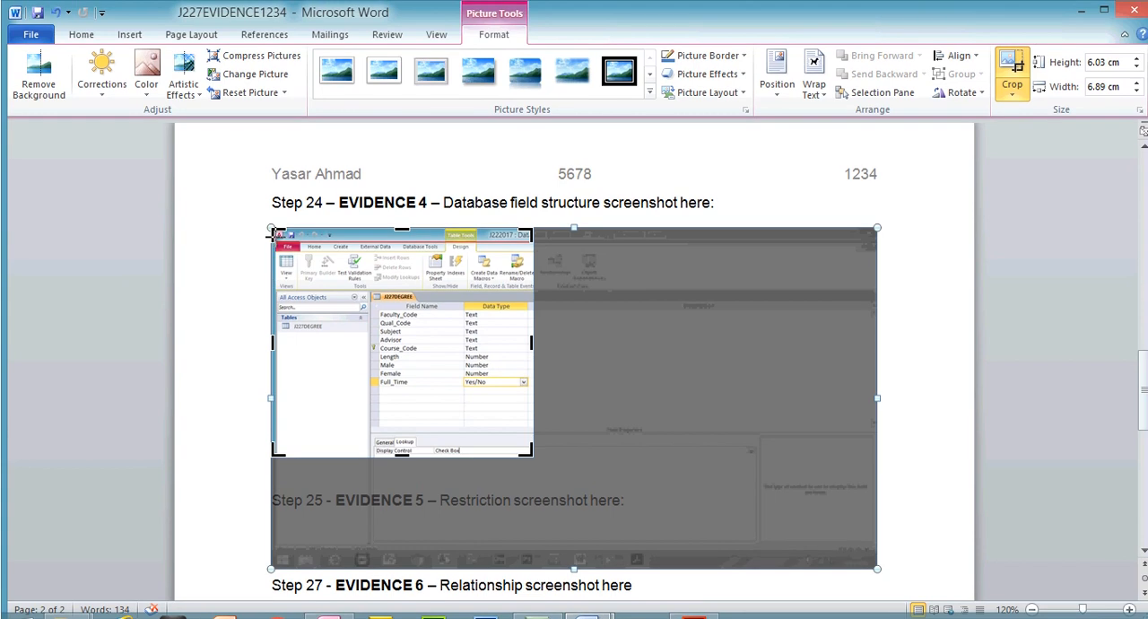
{"action": "left_click_drag", "start_coordinate": [273, 232], "coordinate": [365, 289]}
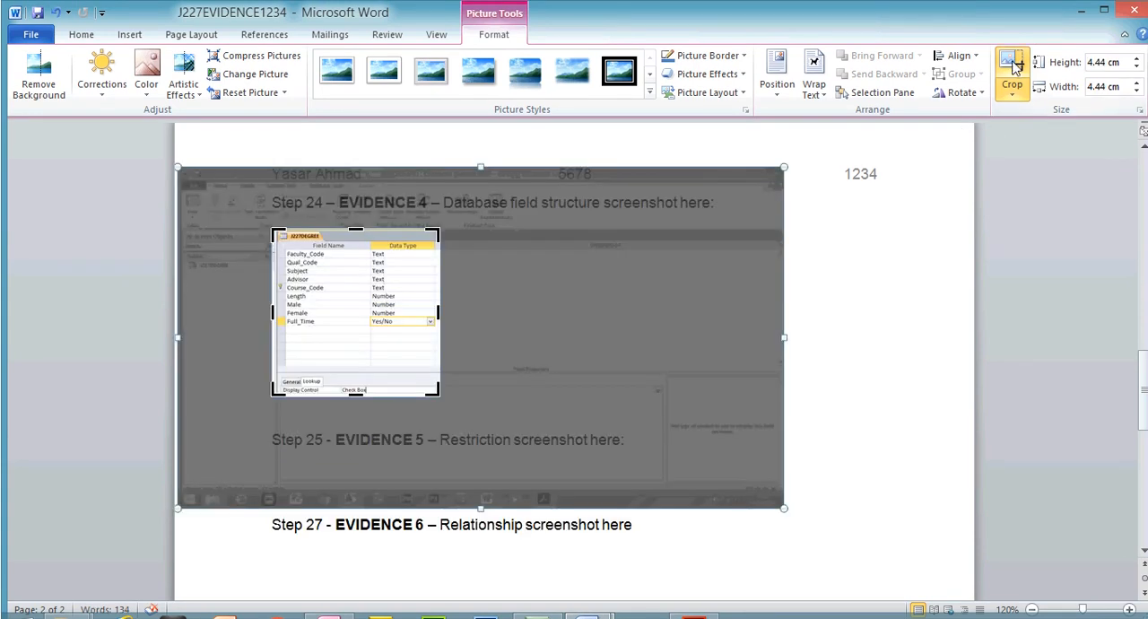
{"action": "left_click", "coordinate": [1011, 76]}
{"action": "left_click_drag", "start_coordinate": [440, 370], "coordinate": [727, 498]}
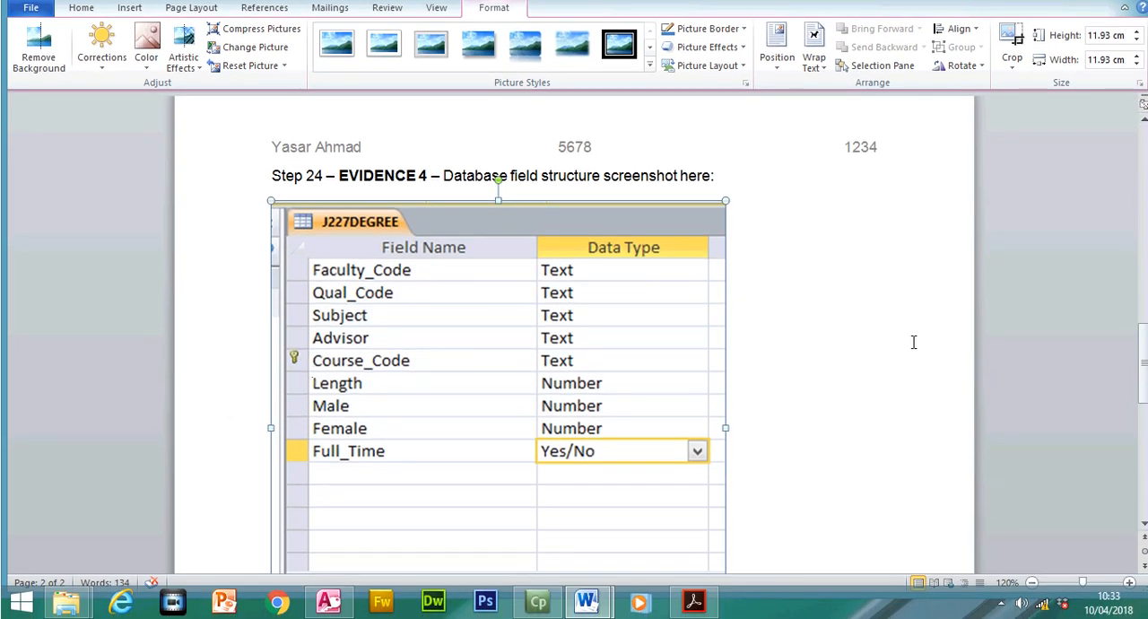
{"action": "left_click_drag", "start_coordinate": [1144, 346], "coordinate": [1144, 364]}
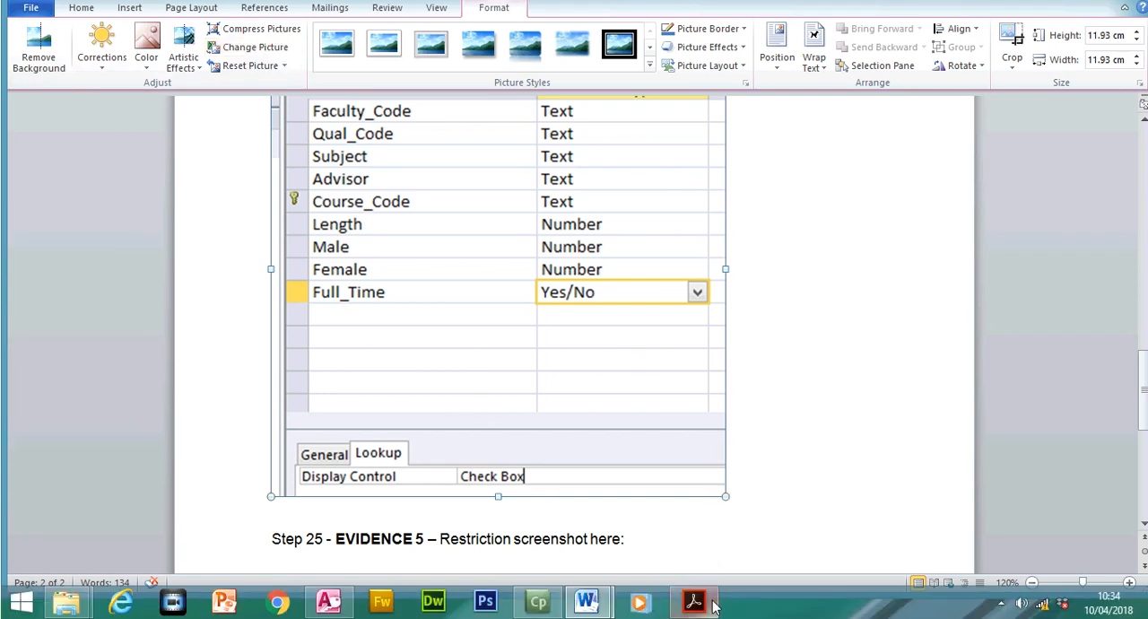
- Switch to the exam paper in Acrobat Reader and highlight the step 25 instruction restricting Length to 6 or less
{"action": "left_click", "coordinate": [711, 604]}
{"action": "left_click_drag", "start_coordinate": [1131, 314], "coordinate": [1134, 325]}
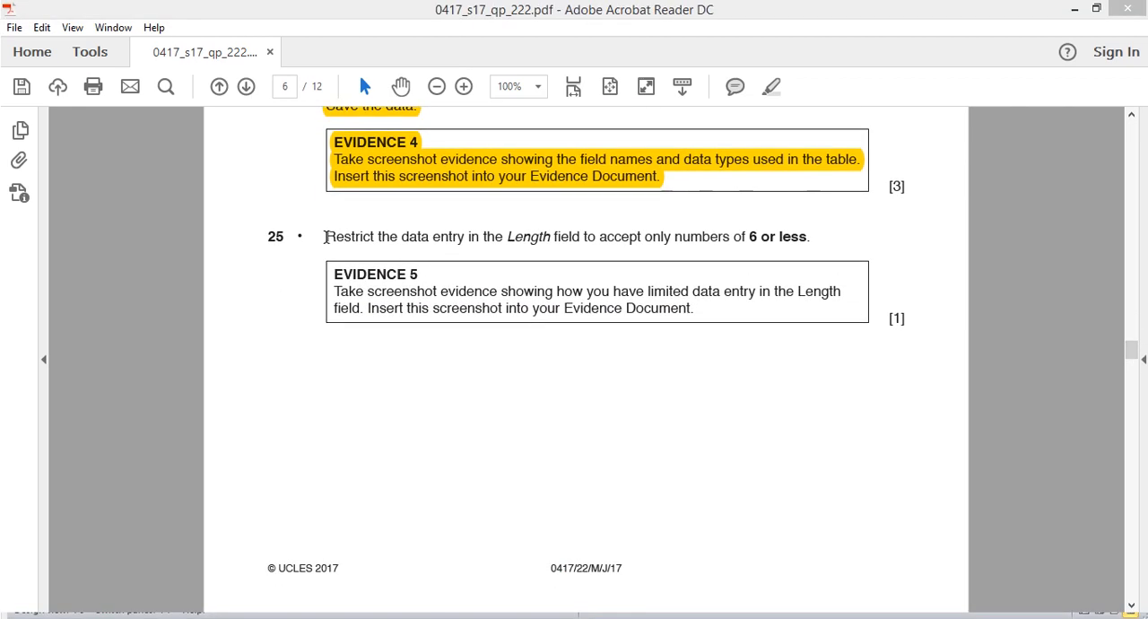
{"action": "left_click_drag", "start_coordinate": [326, 237], "coordinate": [804, 238]}
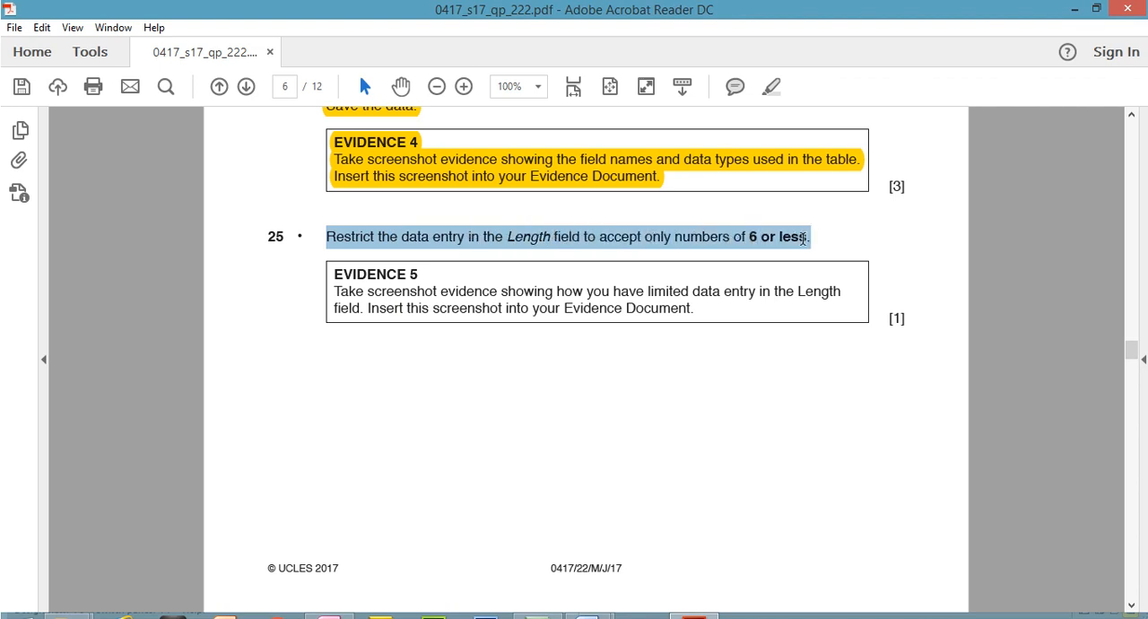
{"action": "left_click", "coordinate": [771, 87]}
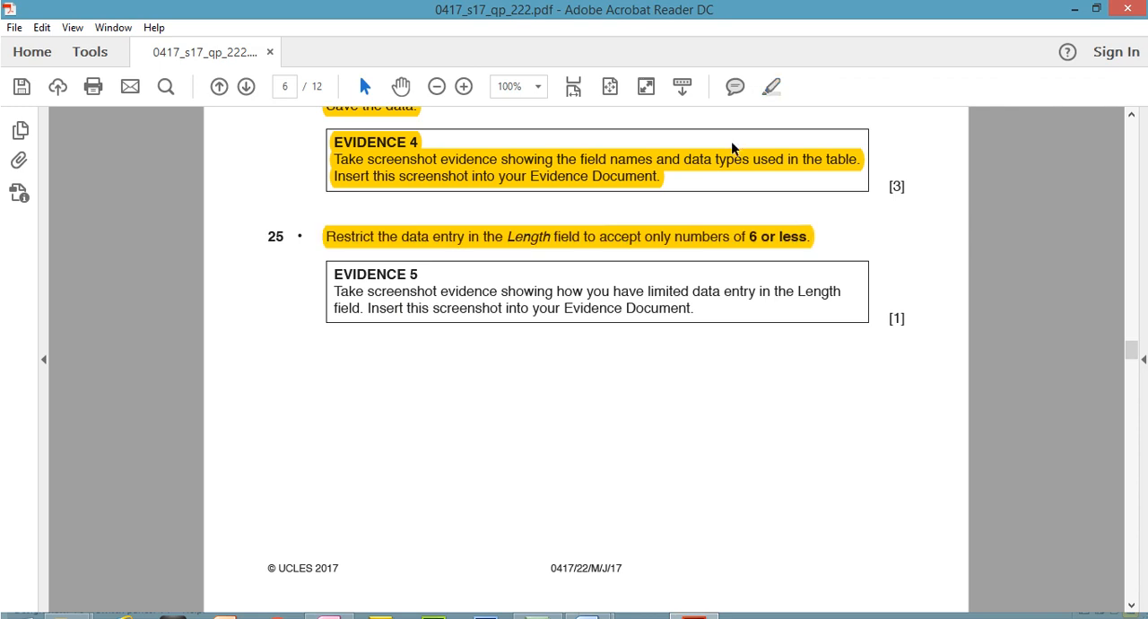
- Return to Access, save the table on switching to Datasheet view, and list the Length column's distinct values in its filter
{"action": "left_click", "coordinate": [328, 601]}
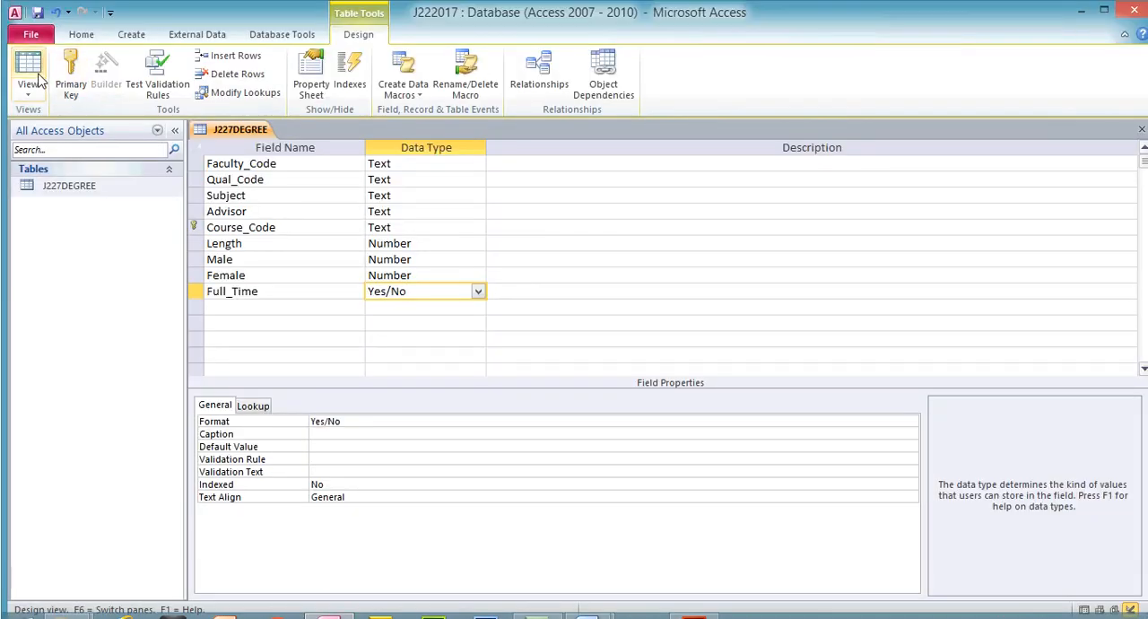
{"action": "left_click", "coordinate": [28, 50]}
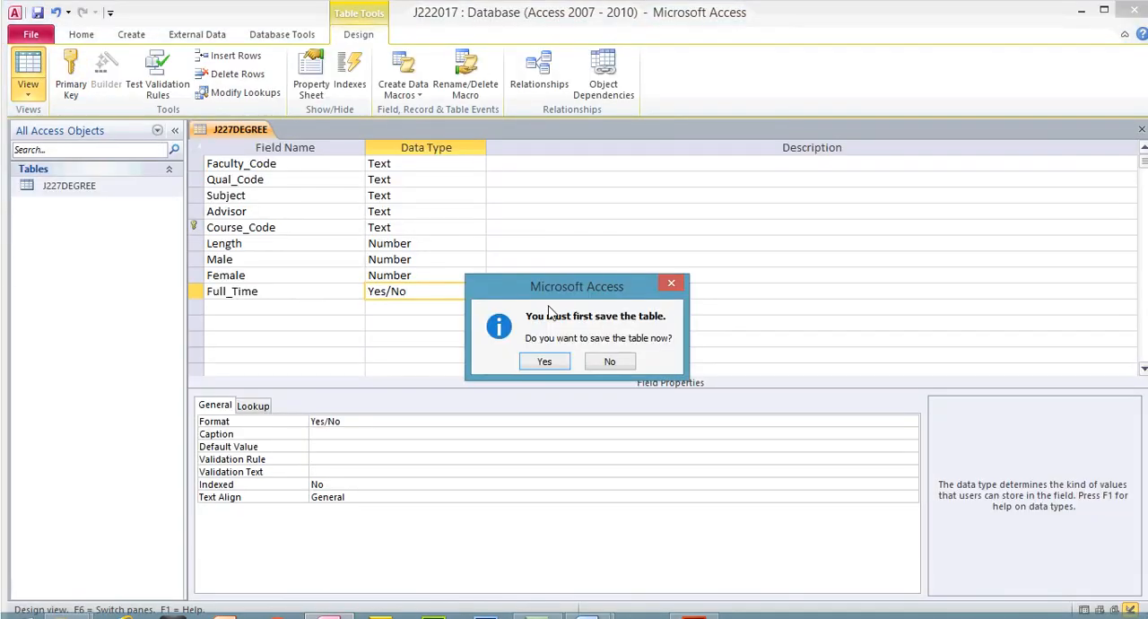
{"action": "left_click", "coordinate": [544, 362]}
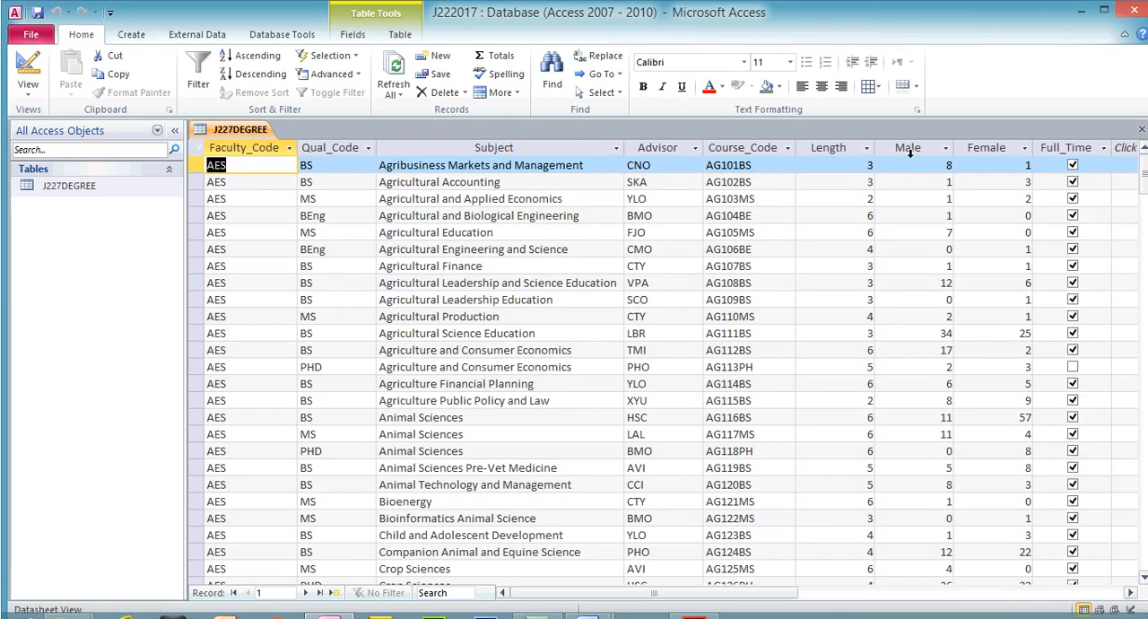
{"action": "left_click", "coordinate": [845, 147]}
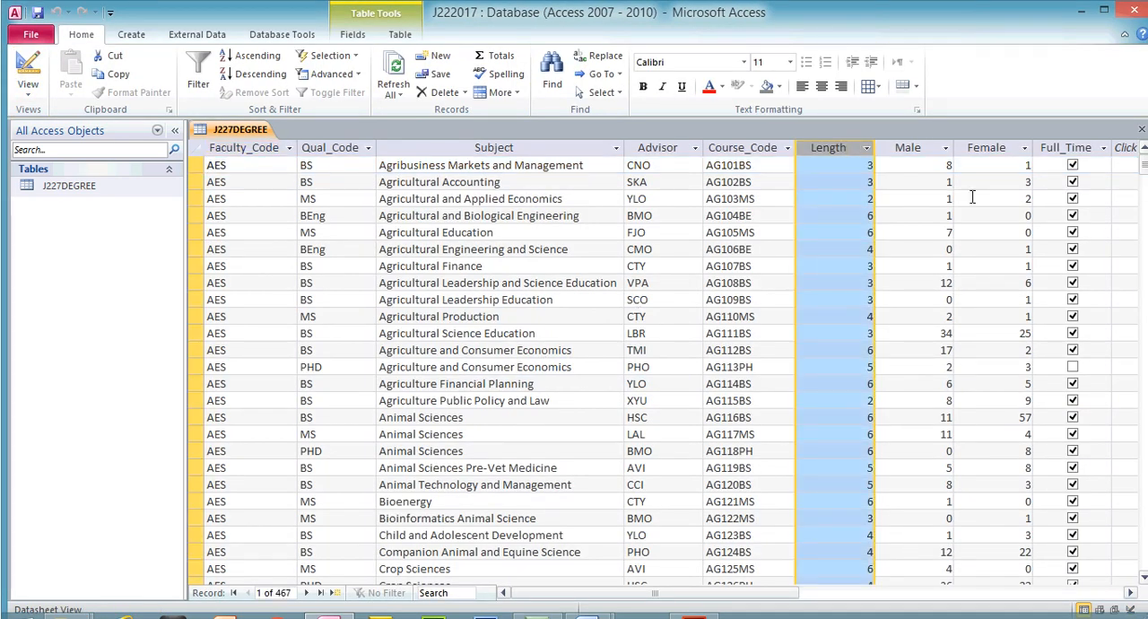
{"action": "left_click", "coordinate": [867, 148]}
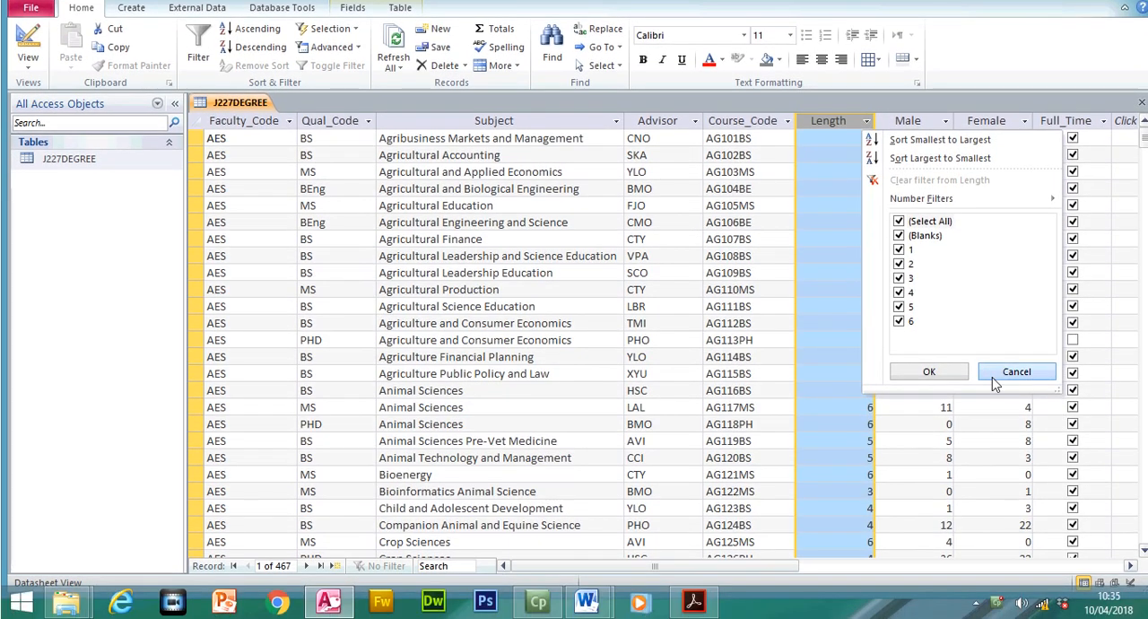
- Close the Length filter list without filtering, switch the table to Design view and recheck the step 25 restriction in the exam paper
{"action": "left_click", "coordinate": [1016, 398]}
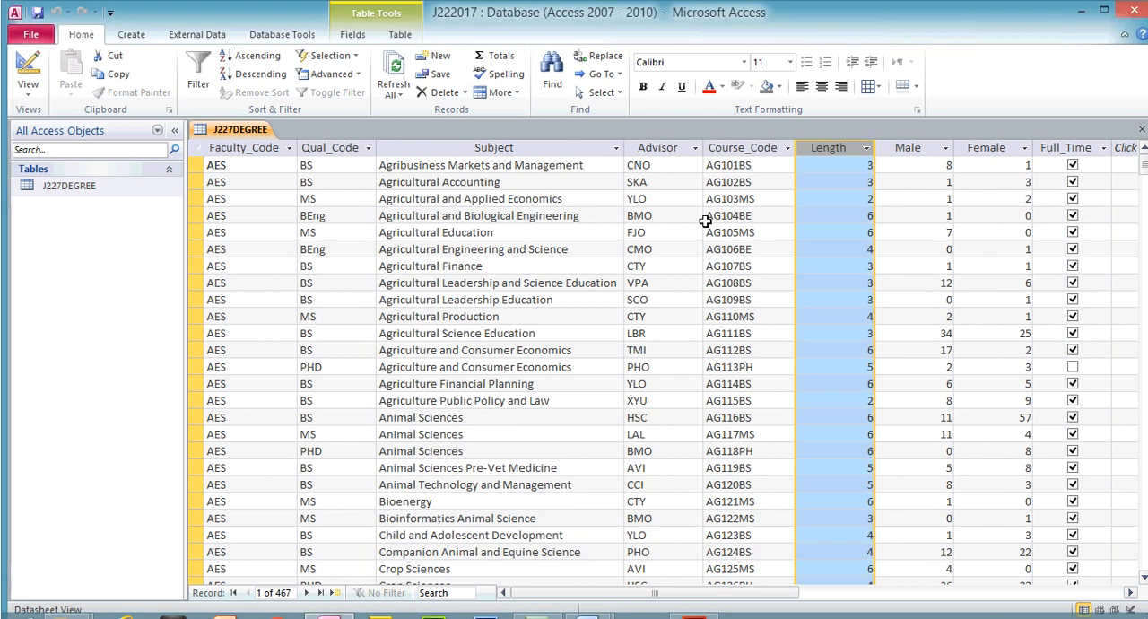
{"action": "left_click", "coordinate": [708, 188]}
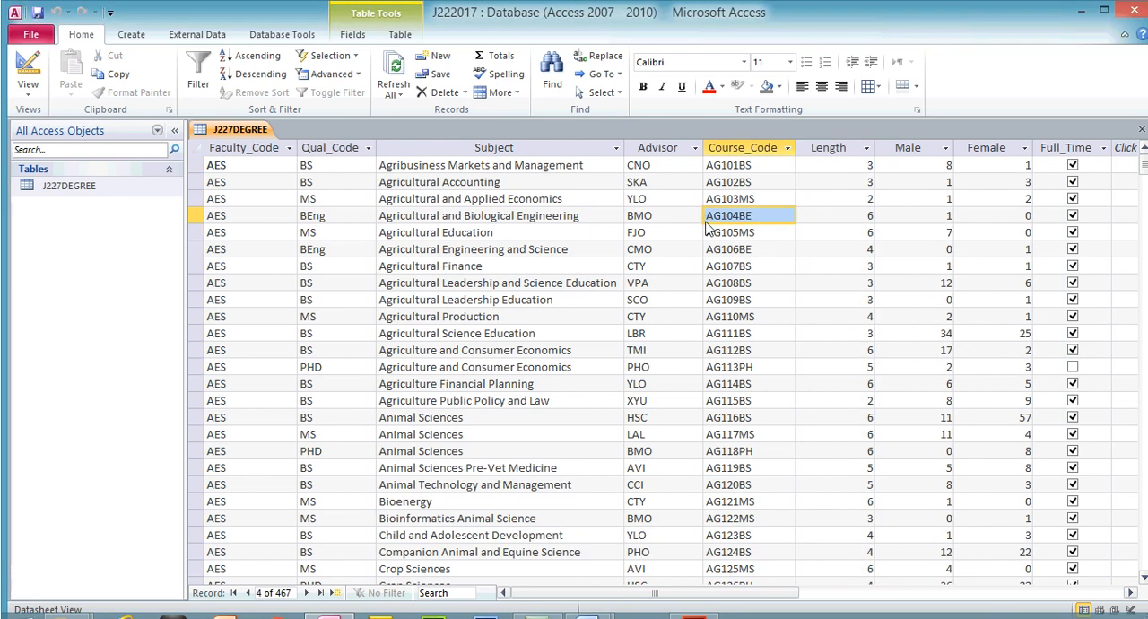
{"action": "left_click", "coordinate": [27, 70]}
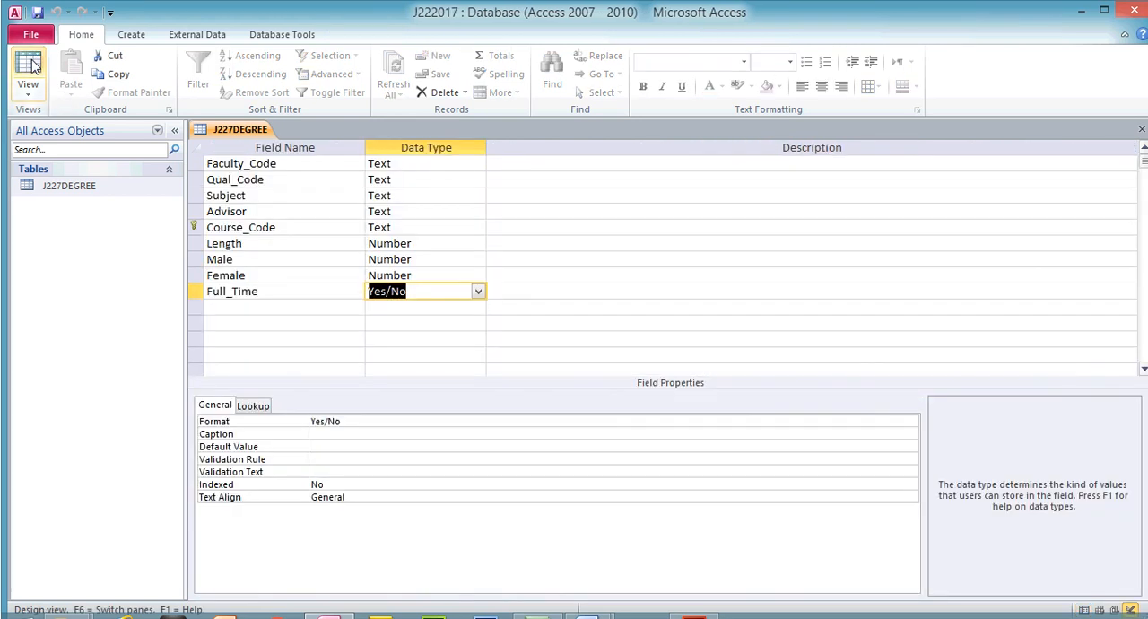
{"action": "left_click", "coordinate": [713, 600]}
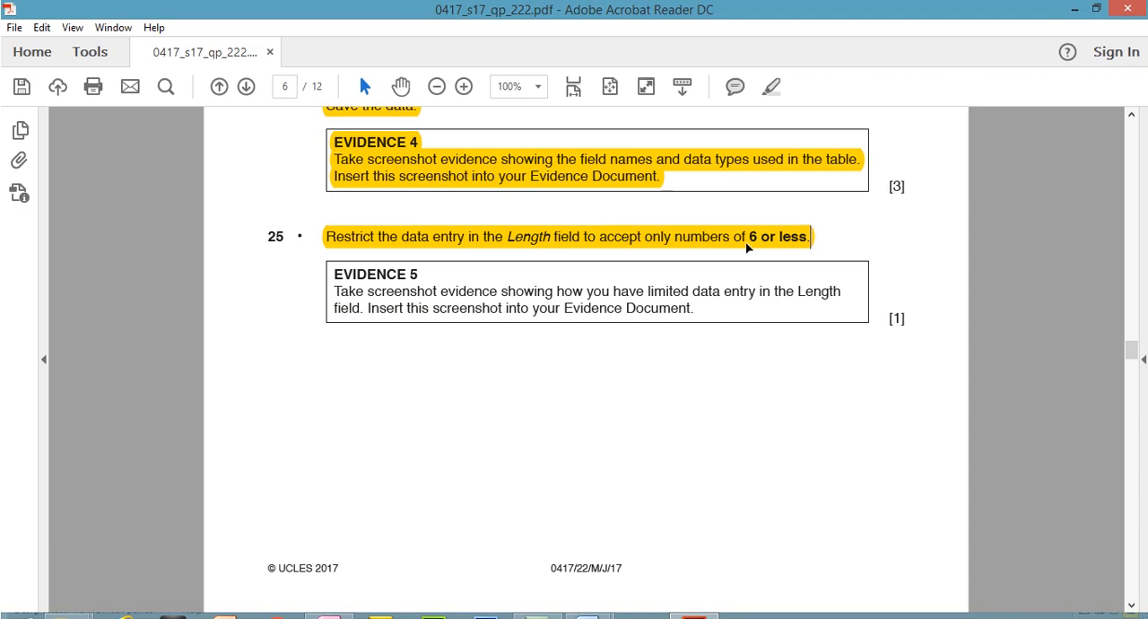
{"action": "left_click", "coordinate": [695, 599]}
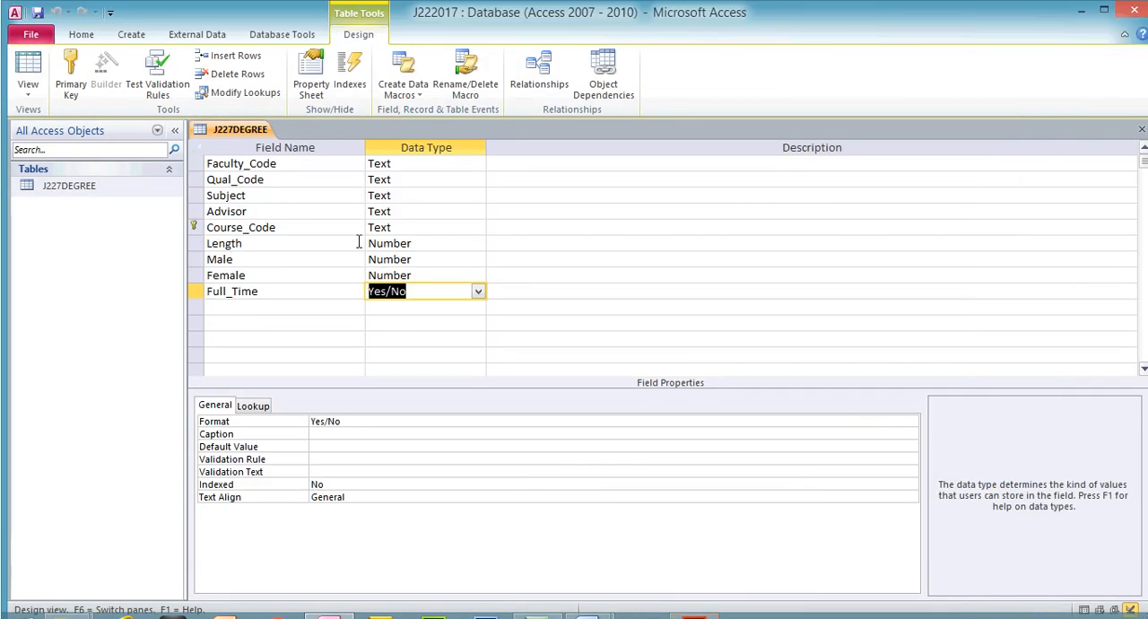
- Set the Length field's Validation Rule to <=6, save the table on switching to Datasheet view and test the existing data against it
{"action": "left_click", "coordinate": [373, 242]}
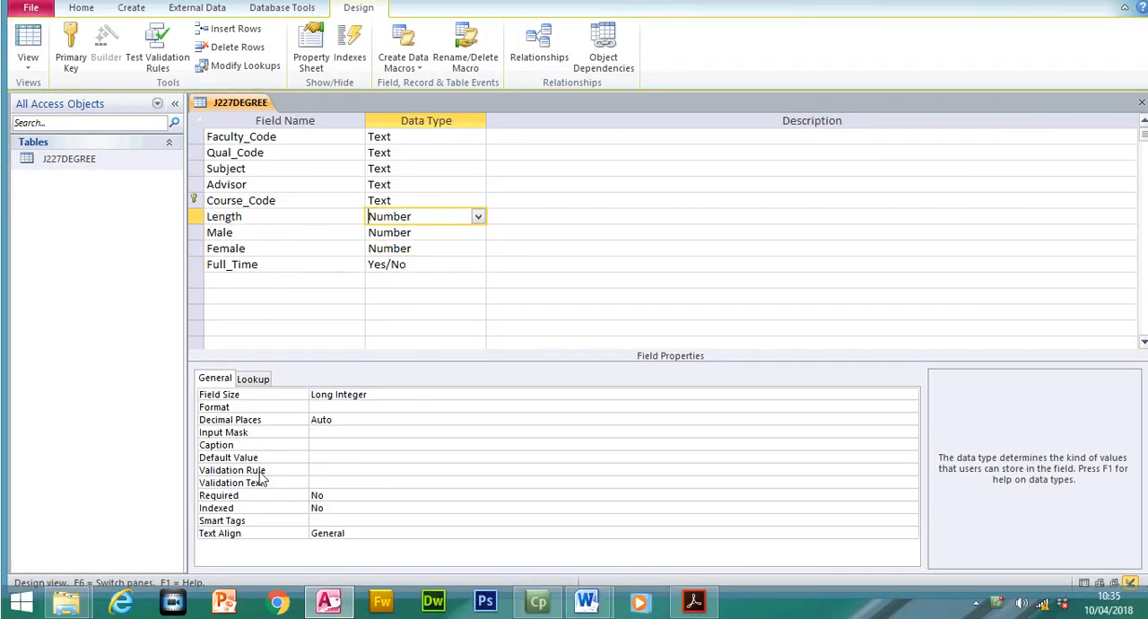
{"action": "left_click", "coordinate": [321, 469]}
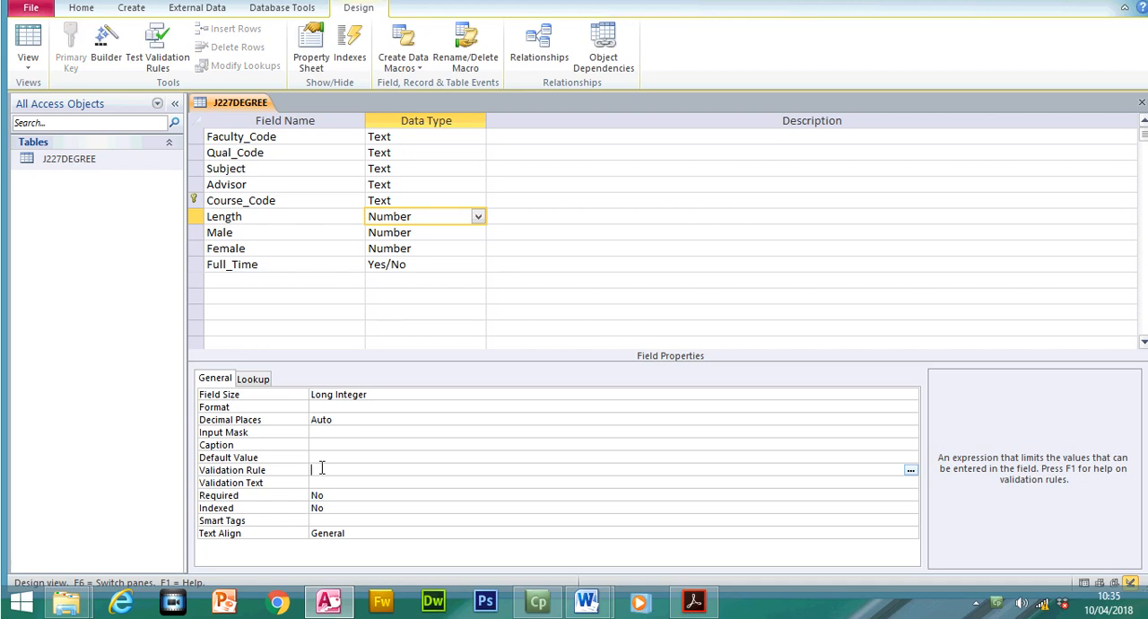
{"action": "type", "text": "<=6"}
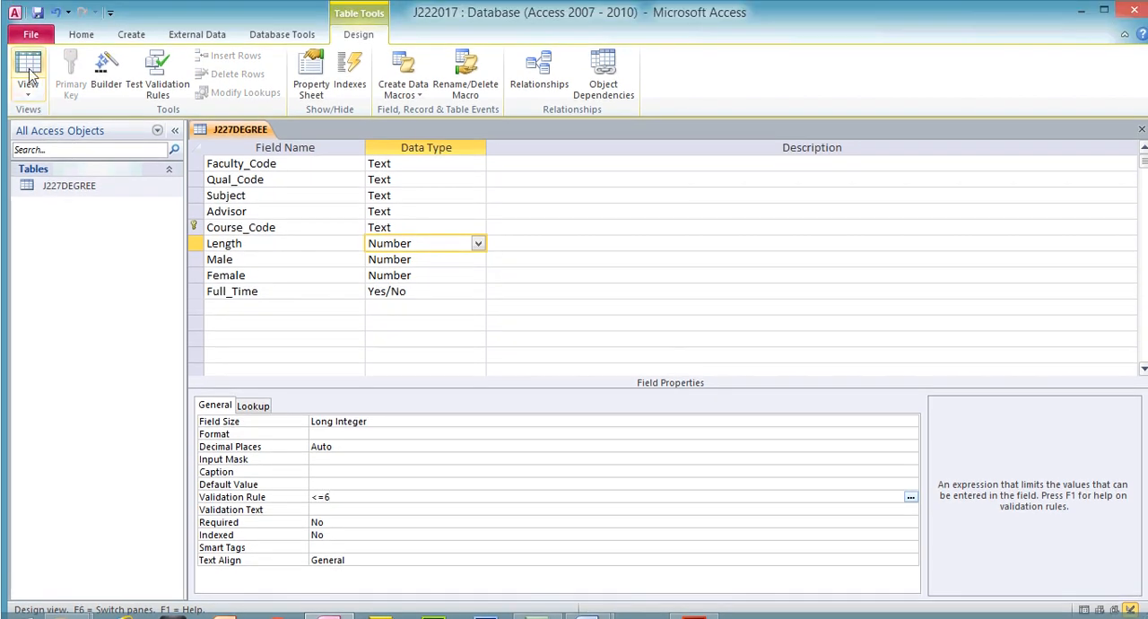
{"action": "left_click", "coordinate": [28, 59]}
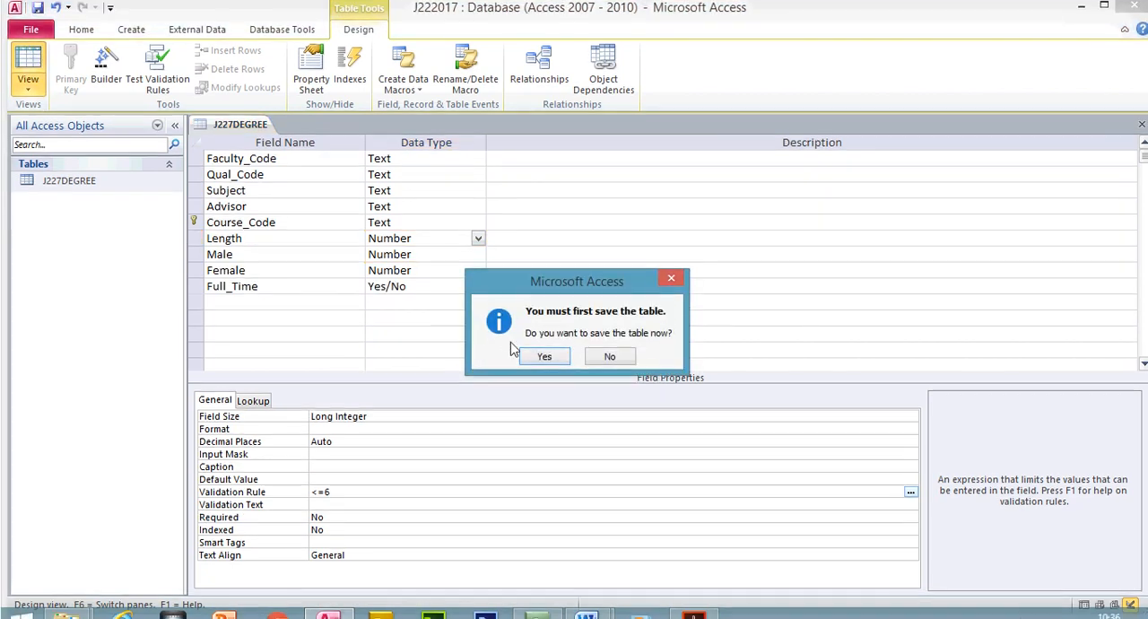
{"action": "left_click", "coordinate": [544, 347]}
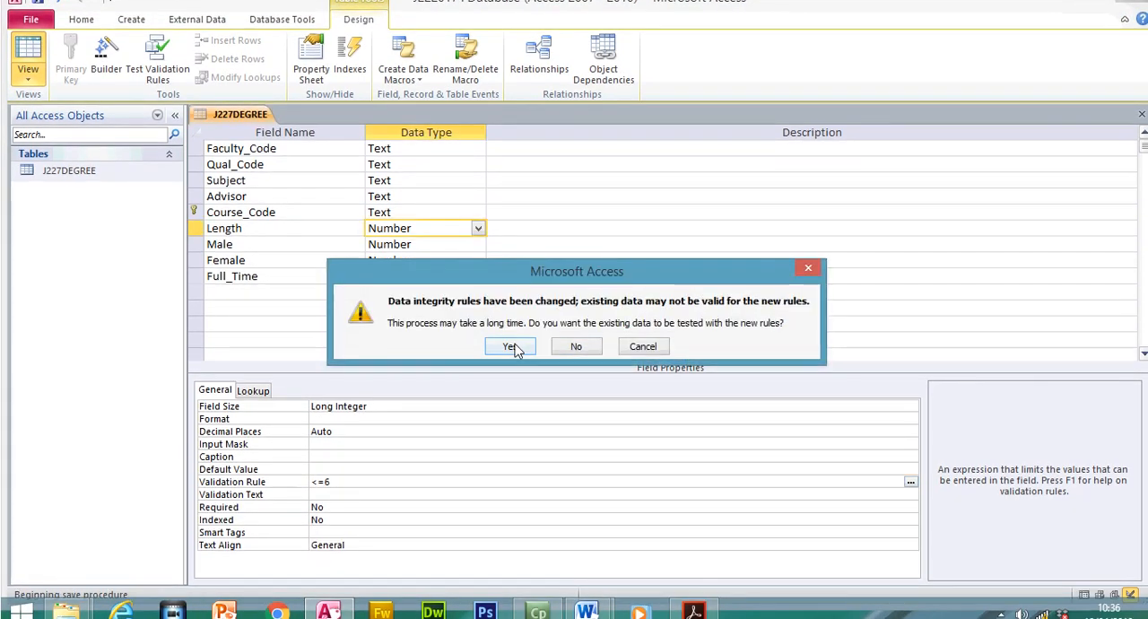
{"action": "left_click", "coordinate": [516, 346]}
- Test the validation rule by entering 7 as the first record's Length, and set that value back to 3
{"action": "double_click", "coordinate": [869, 149]}
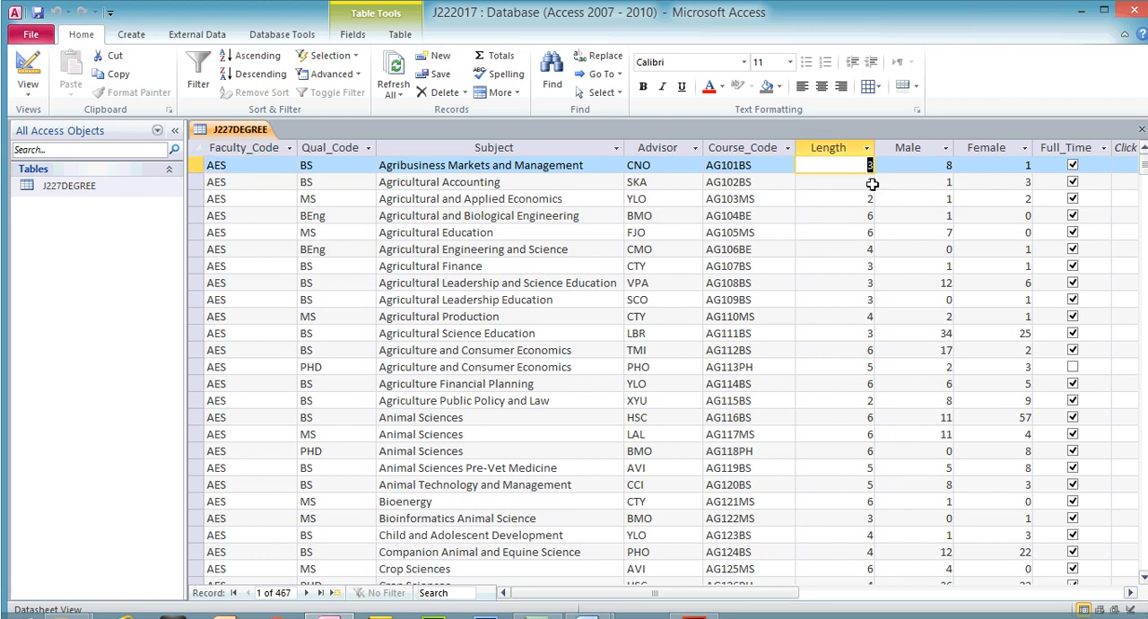
{"action": "type", "text": "7"}
{"action": "key", "text": "Return"}
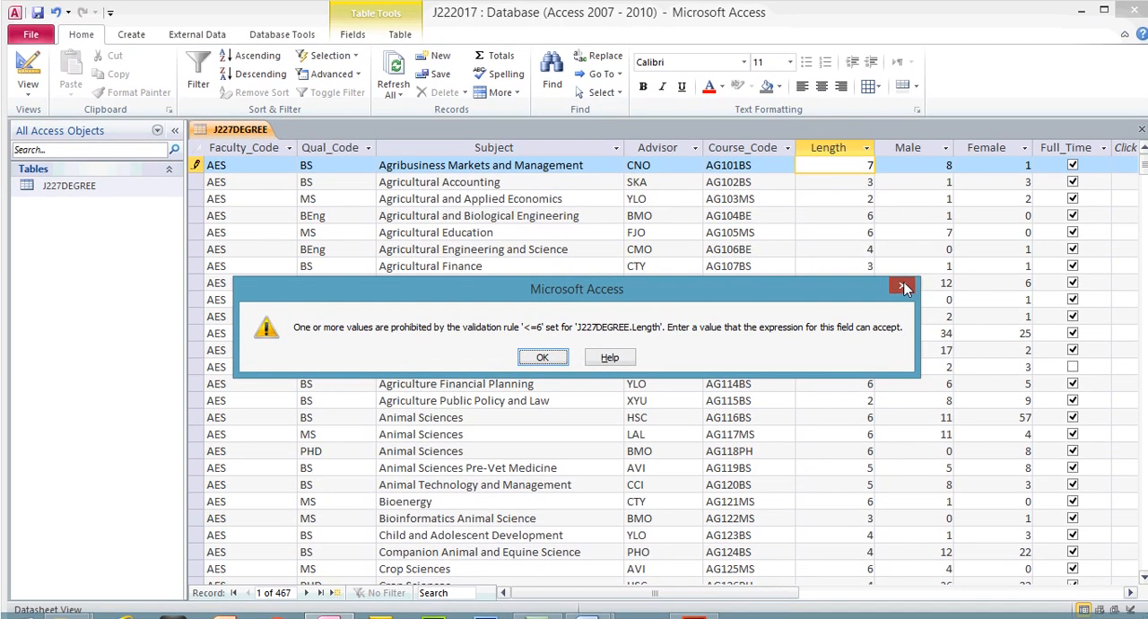
{"action": "left_click", "coordinate": [542, 357]}
{"action": "type", "text": "3"}
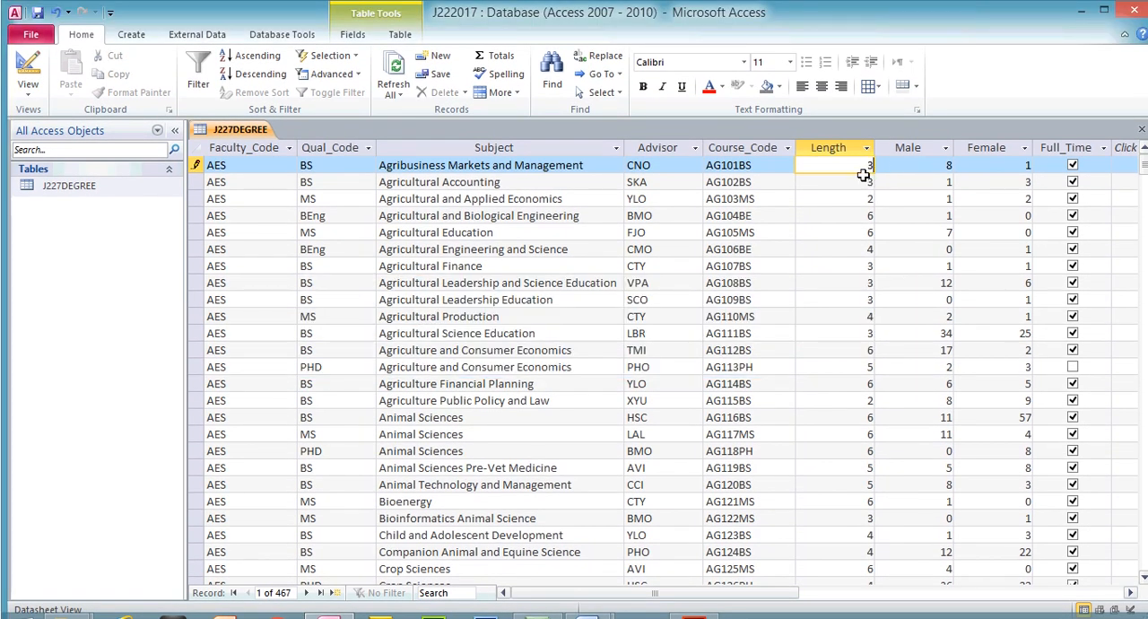
{"action": "key", "text": "Down"}
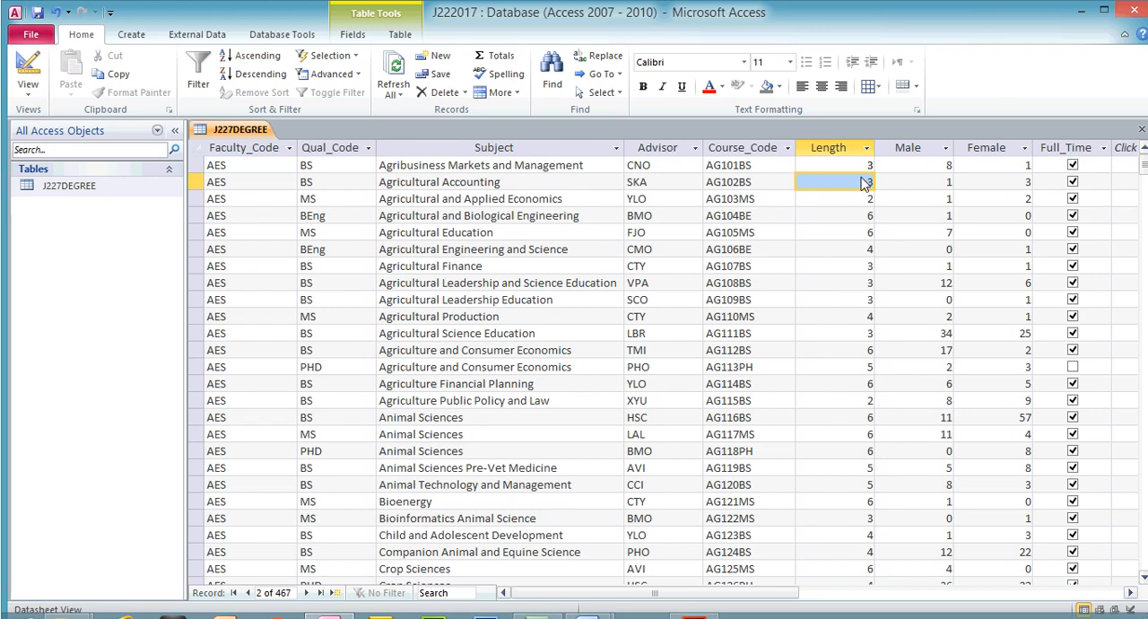
- In Design view, set the Length field's Validation Text to "You can only enter a number which is equal to or less than 6"
{"action": "left_click", "coordinate": [28, 73]}
{"action": "left_click", "coordinate": [357, 483]}
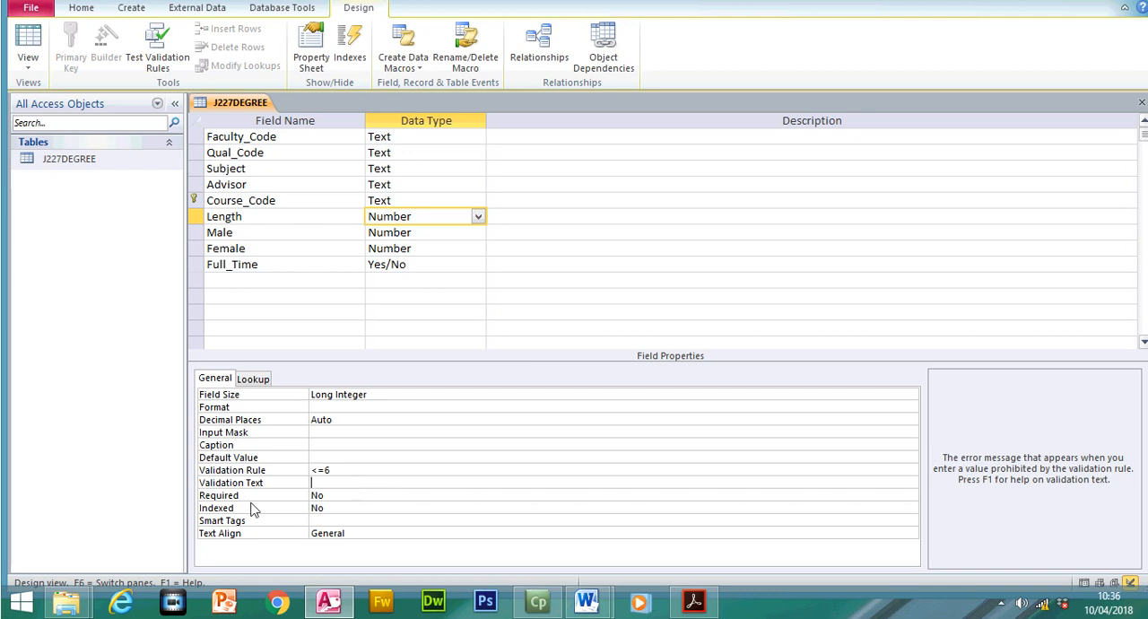
{"action": "type", "text": "You can only enter "}
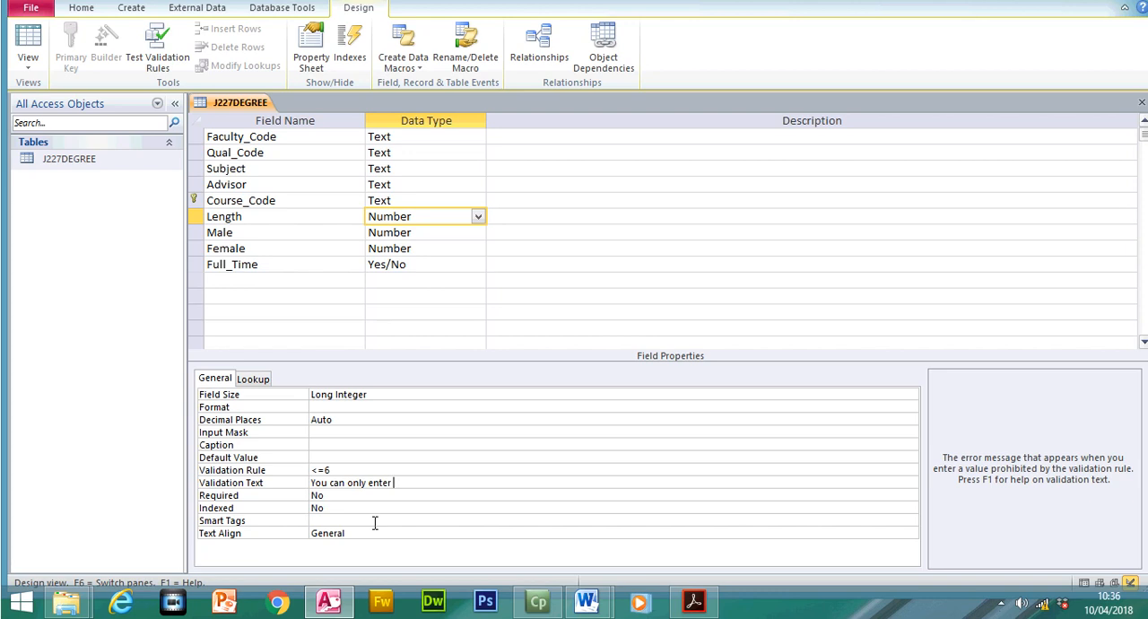
{"action": "type", "text": "a number which is"}
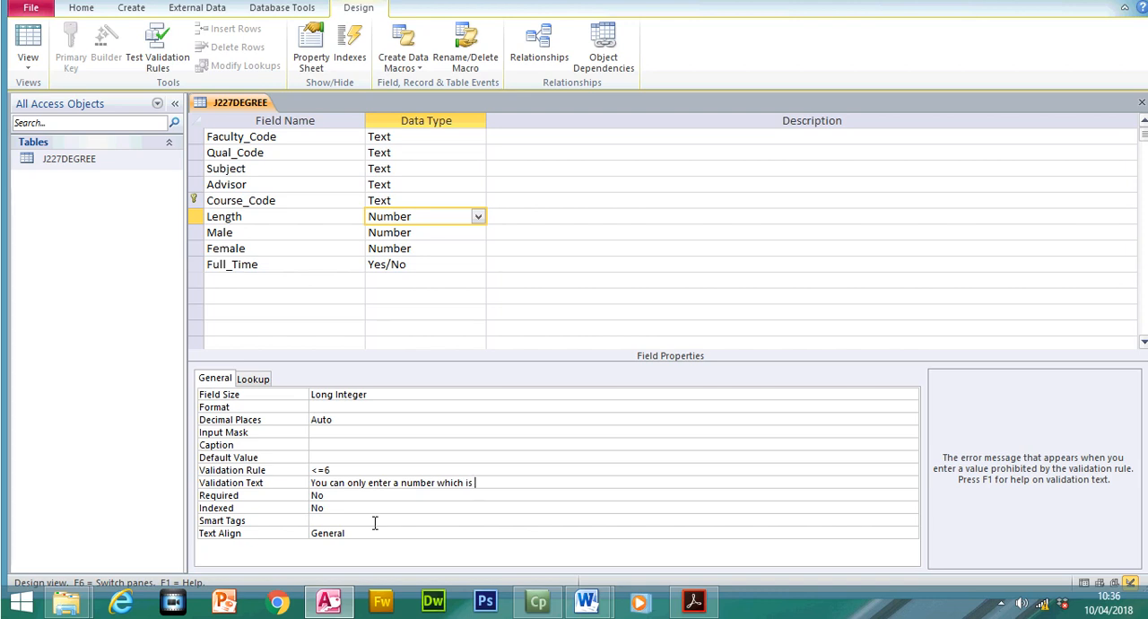
{"action": "type", "text": " equal to or less t"}
{"action": "type", "text": "han 6"}
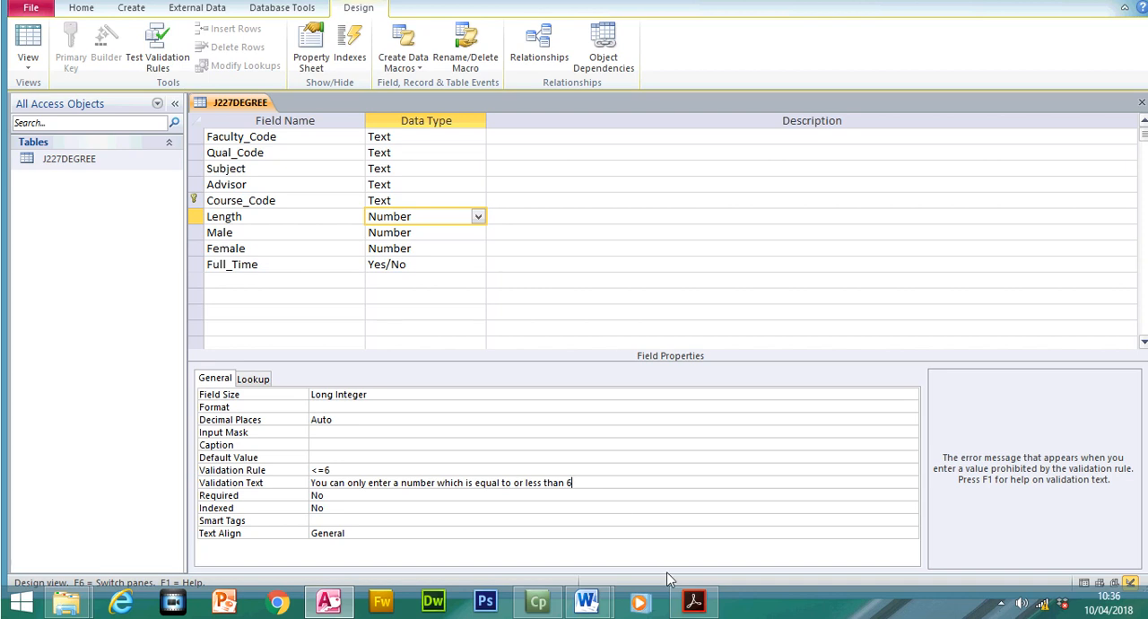
- Switch to the exam paper in Acrobat Reader and highlight the whole EVIDENCE 5 instruction
{"action": "left_click", "coordinate": [696, 604]}
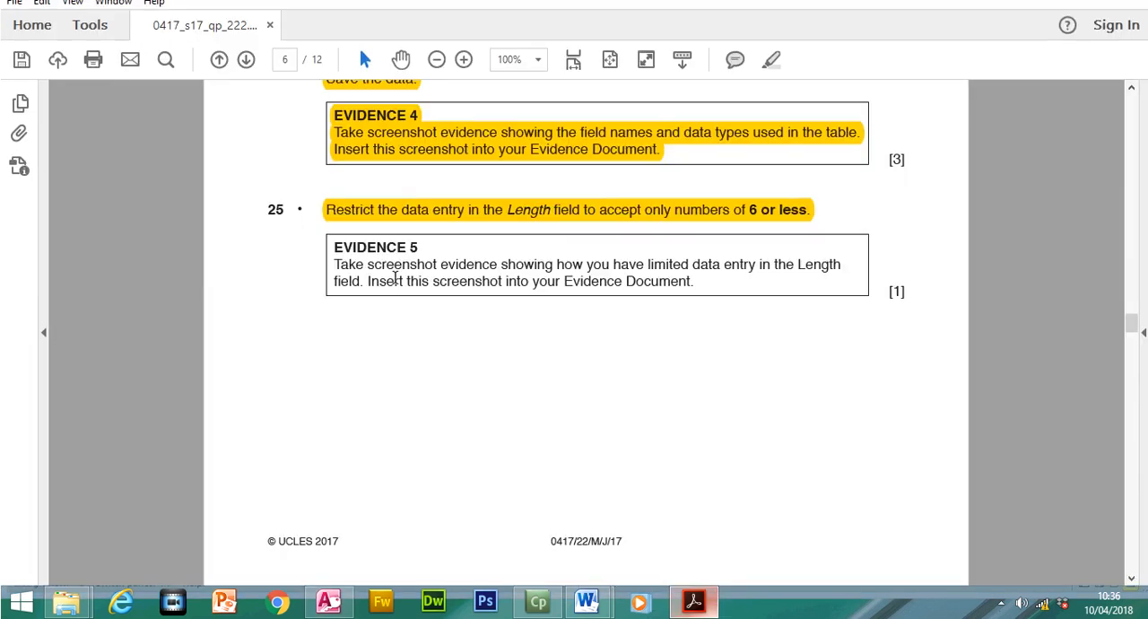
{"action": "left_click_drag", "start_coordinate": [380, 297], "coordinate": [697, 297]}
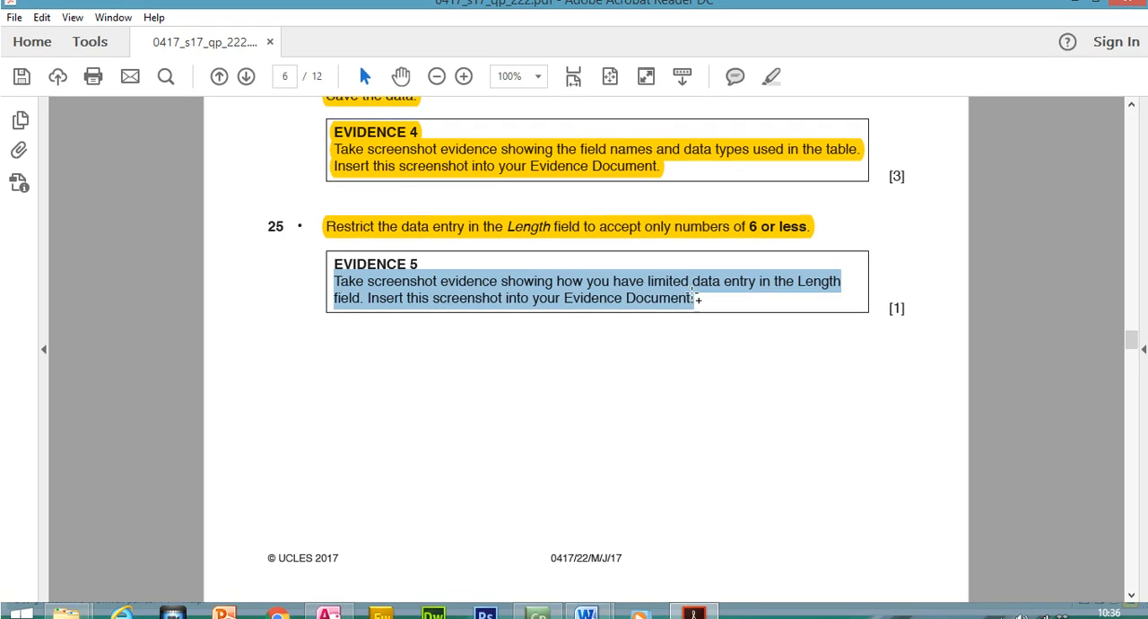
{"action": "left_click", "coordinate": [690, 299]}
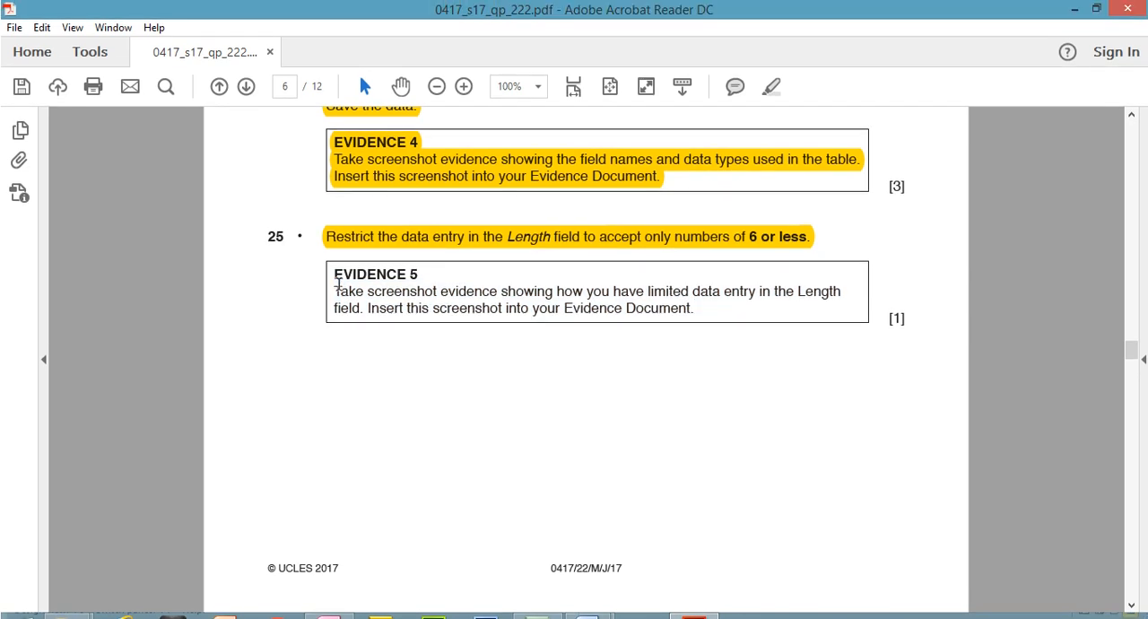
{"action": "left_click_drag", "start_coordinate": [339, 285], "coordinate": [703, 309]}
{"action": "left_click", "coordinate": [774, 94]}
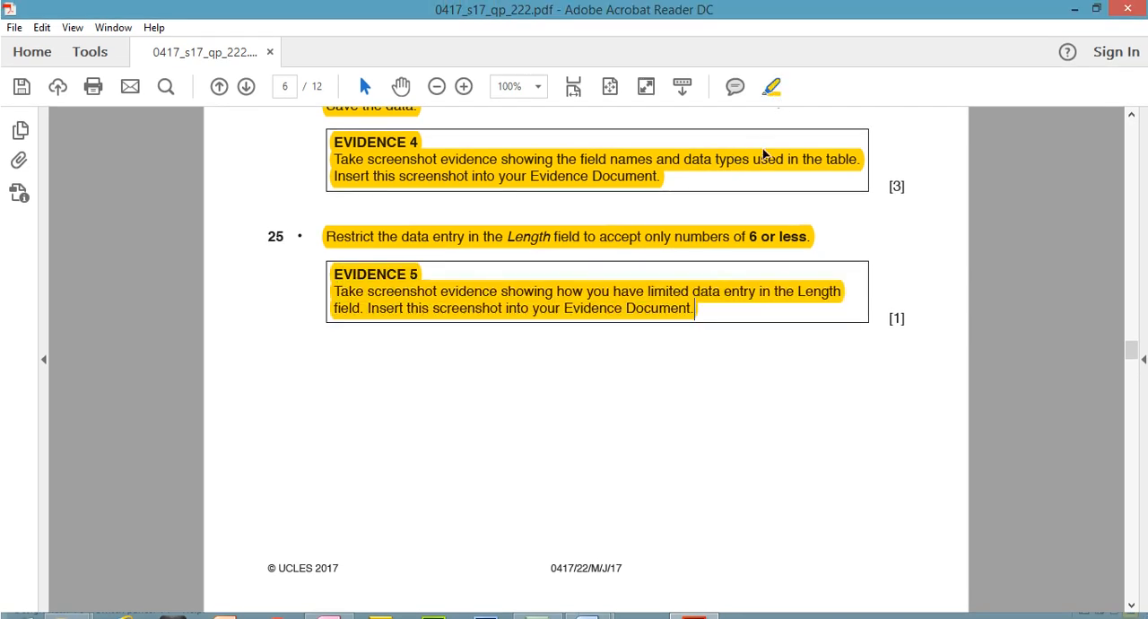
- Capture the Access table design showing the Length validation and paste it below the Step 25 EVIDENCE 5 heading in the J227EVIDENCE1234 Word document
{"action": "left_click", "coordinate": [329, 601]}
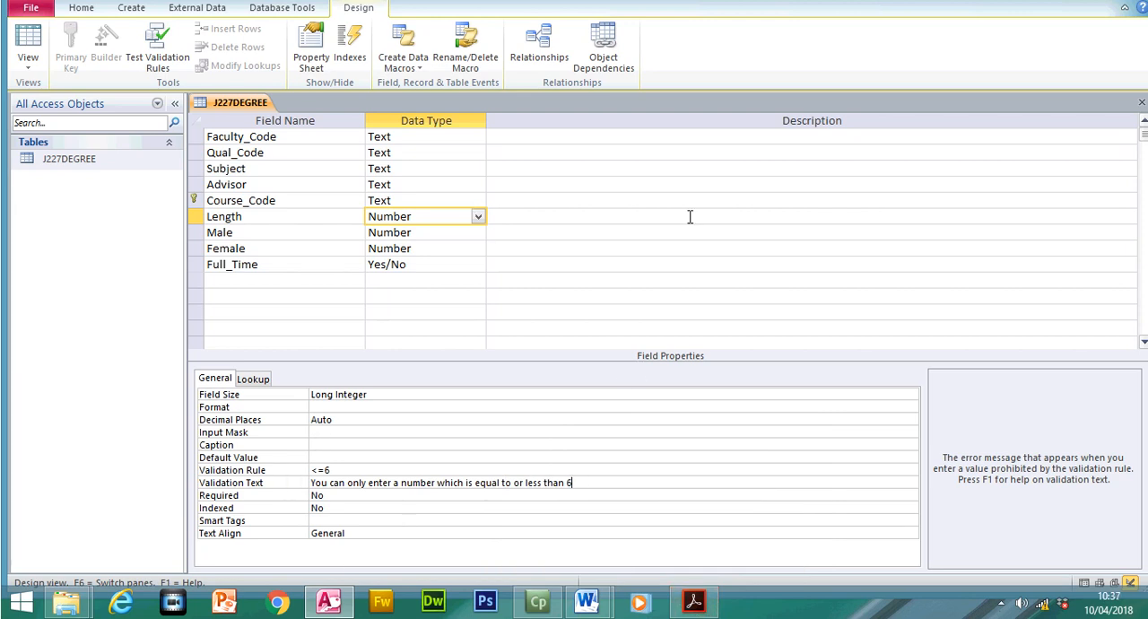
{"action": "mouse_move", "coordinate": [587, 601]}
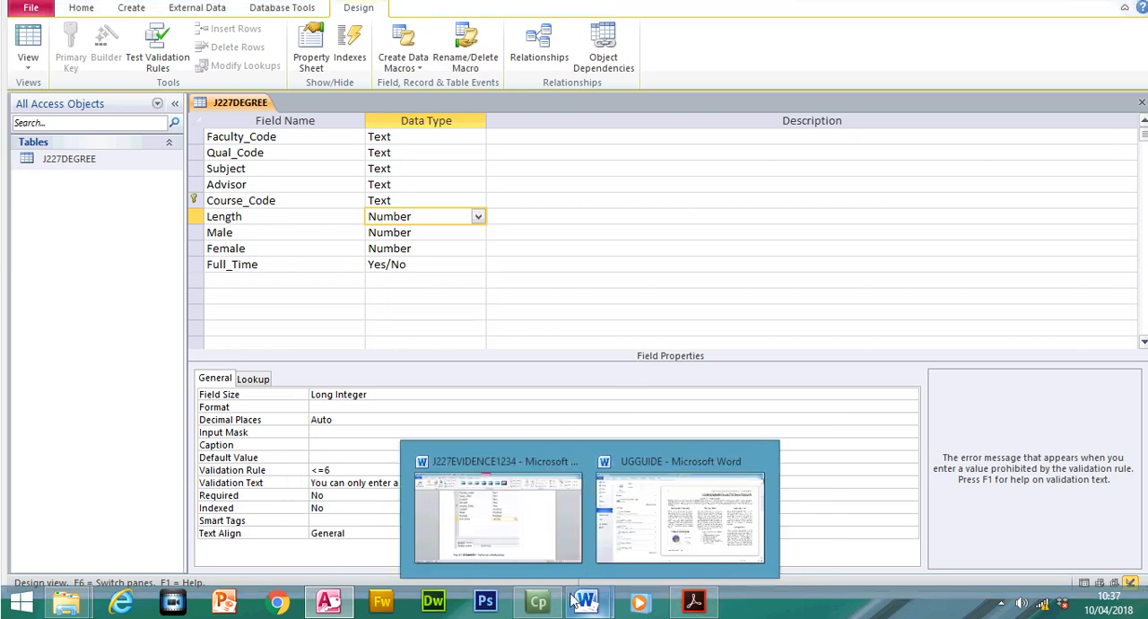
{"action": "left_click", "coordinate": [514, 543]}
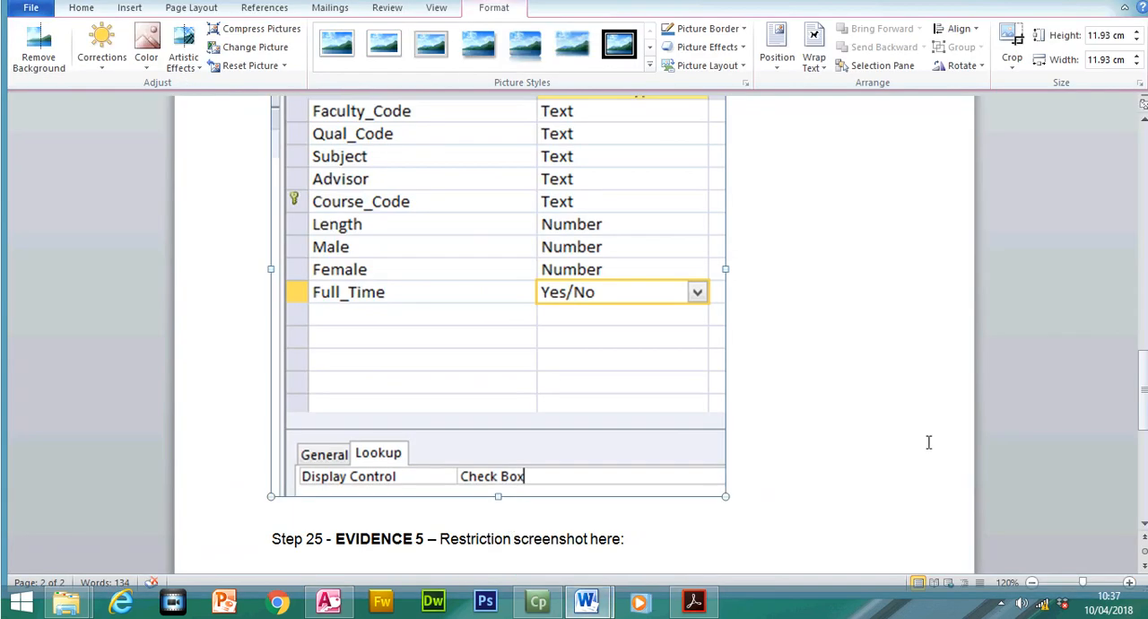
{"action": "left_click", "coordinate": [1031, 583]}
{"action": "left_click", "coordinate": [1032, 583]}
{"action": "left_click", "coordinate": [1032, 583]}
{"action": "left_click", "coordinate": [1033, 583]}
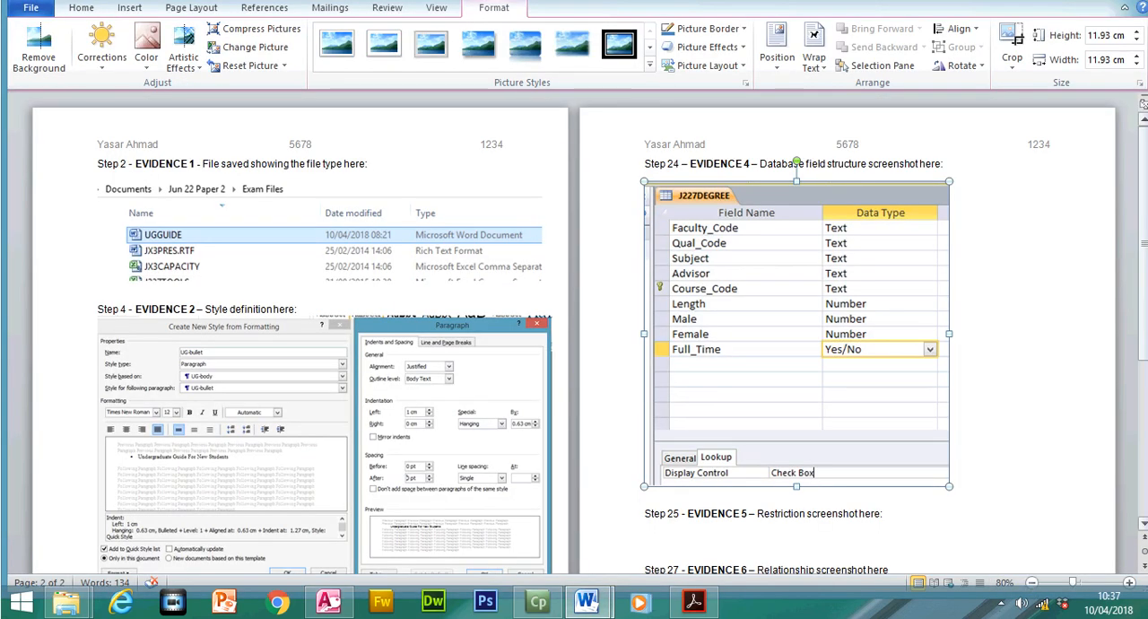
{"action": "left_click", "coordinate": [1129, 583]}
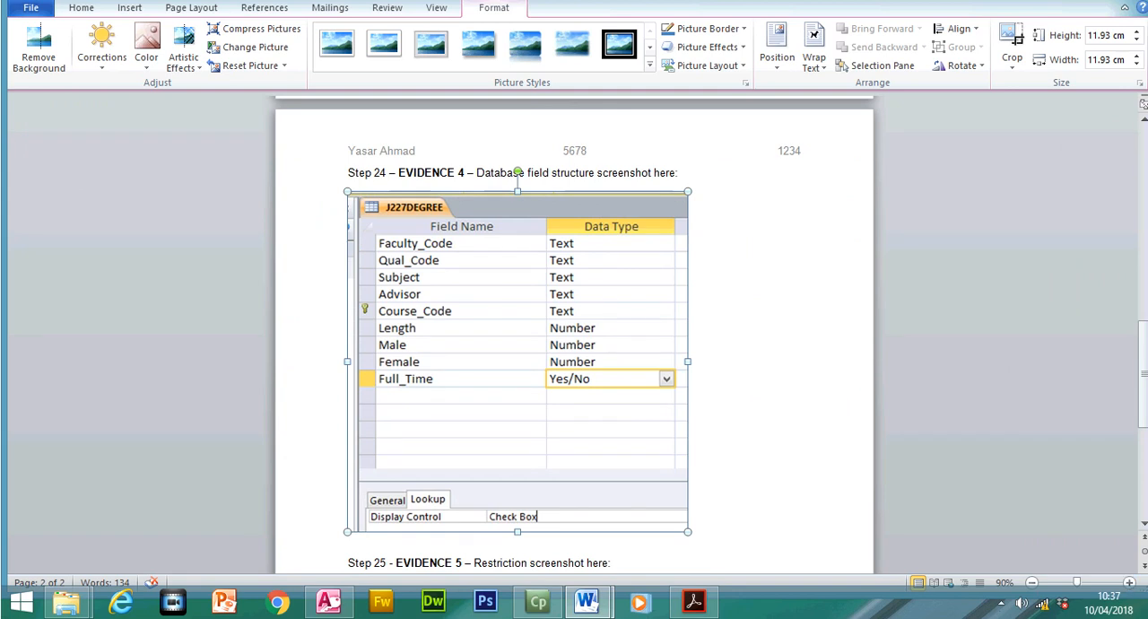
{"action": "left_click_drag", "start_coordinate": [1146, 397], "coordinate": [1145, 445]}
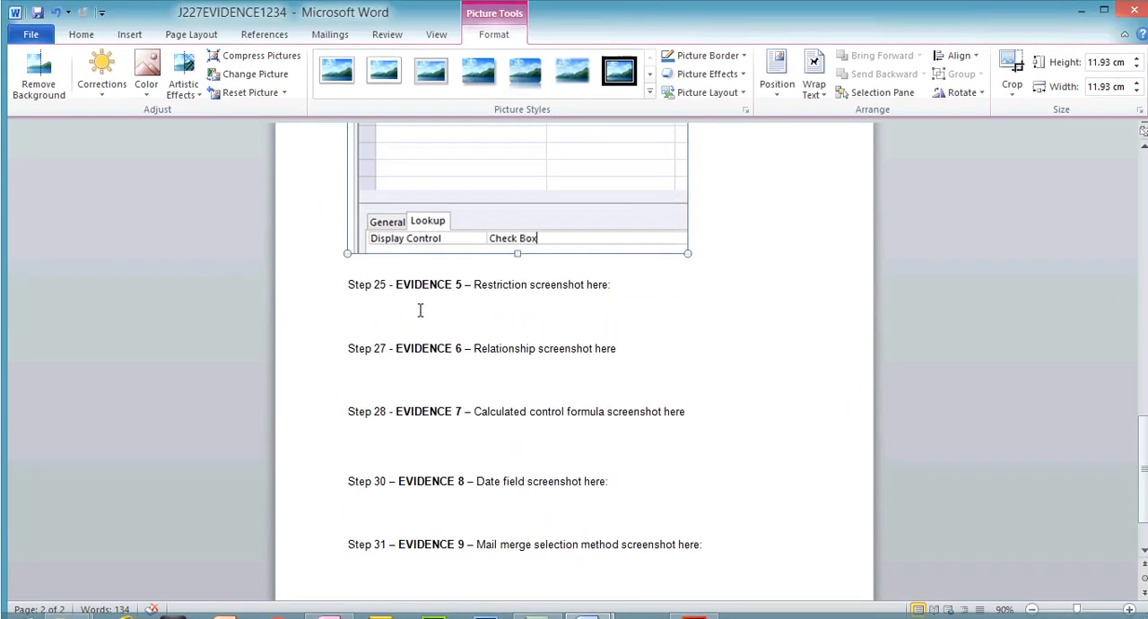
{"action": "left_click", "coordinate": [417, 284]}
{"action": "key", "text": "ctrl+v"}
{"action": "left_click", "coordinate": [417, 310]}
- Crop the EVIDENCE 5 screenshot to the field list and validation properties, and enlarge it to 11.3 cm high by 15.51 cm wide
{"action": "left_click", "coordinate": [1009, 72]}
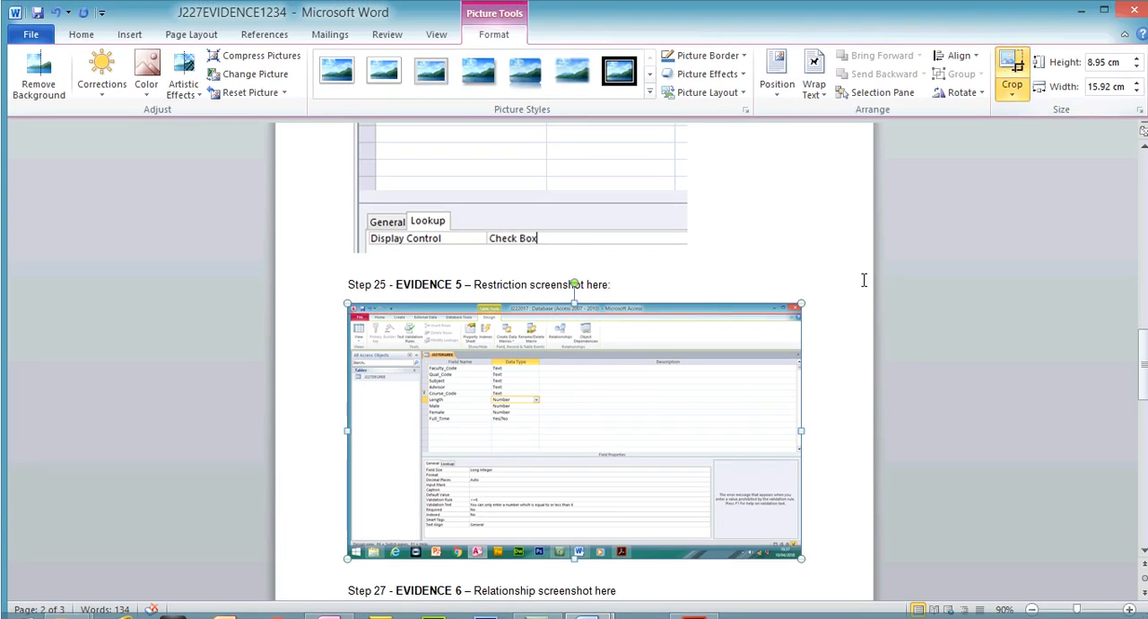
{"action": "left_click_drag", "start_coordinate": [793, 527], "coordinate": [585, 482]}
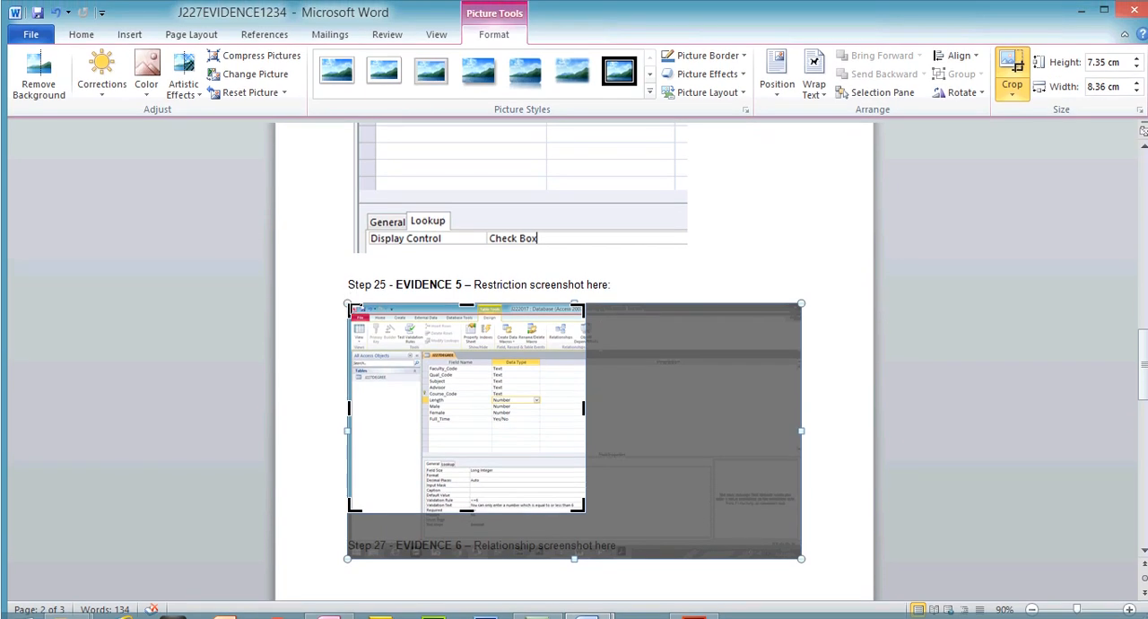
{"action": "left_click_drag", "start_coordinate": [351, 308], "coordinate": [419, 364]}
{"action": "left_click", "coordinate": [1016, 37]}
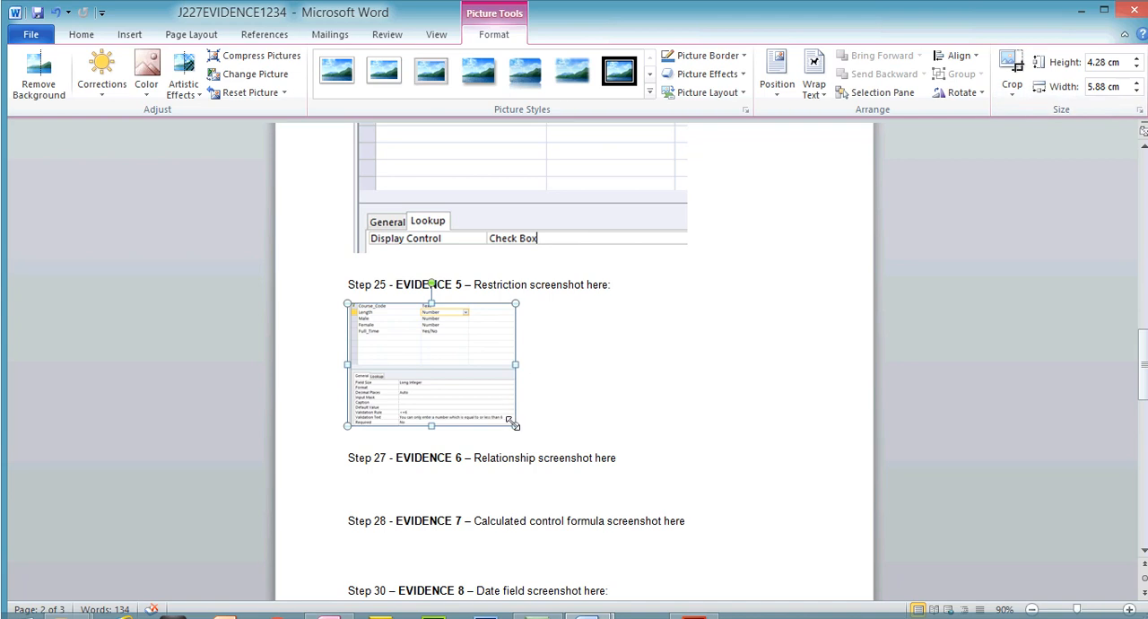
{"action": "left_click_drag", "start_coordinate": [514, 424], "coordinate": [755, 499]}
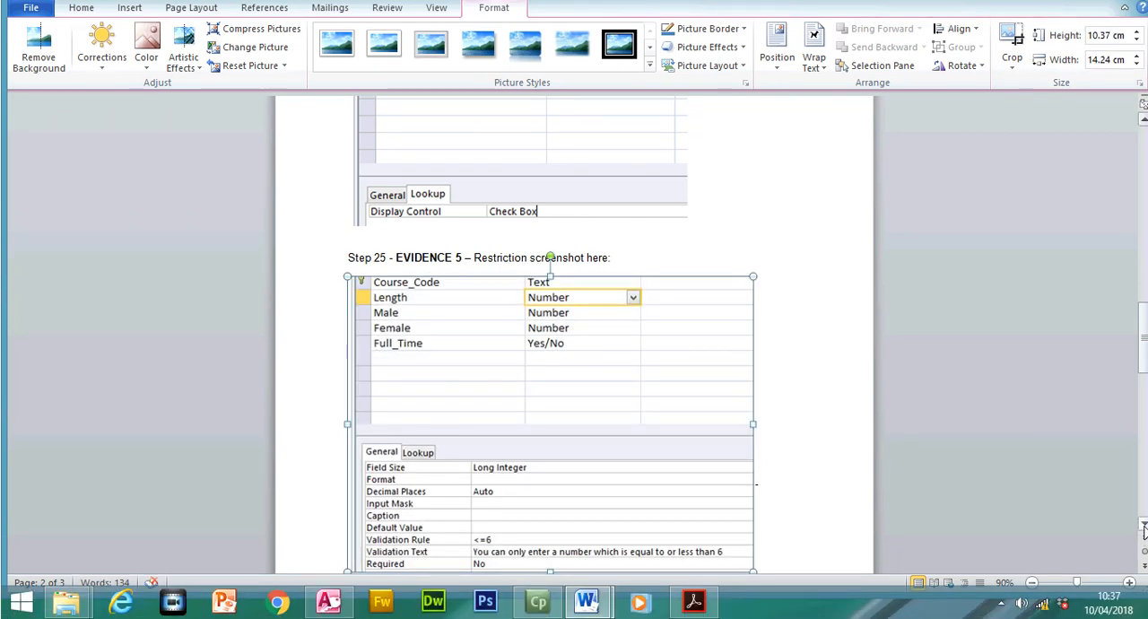
{"action": "scroll", "coordinate": [1144, 530], "scroll_direction": "down", "scroll_amount": 2}
{"action": "left_click_drag", "start_coordinate": [755, 493], "coordinate": [788, 509]}
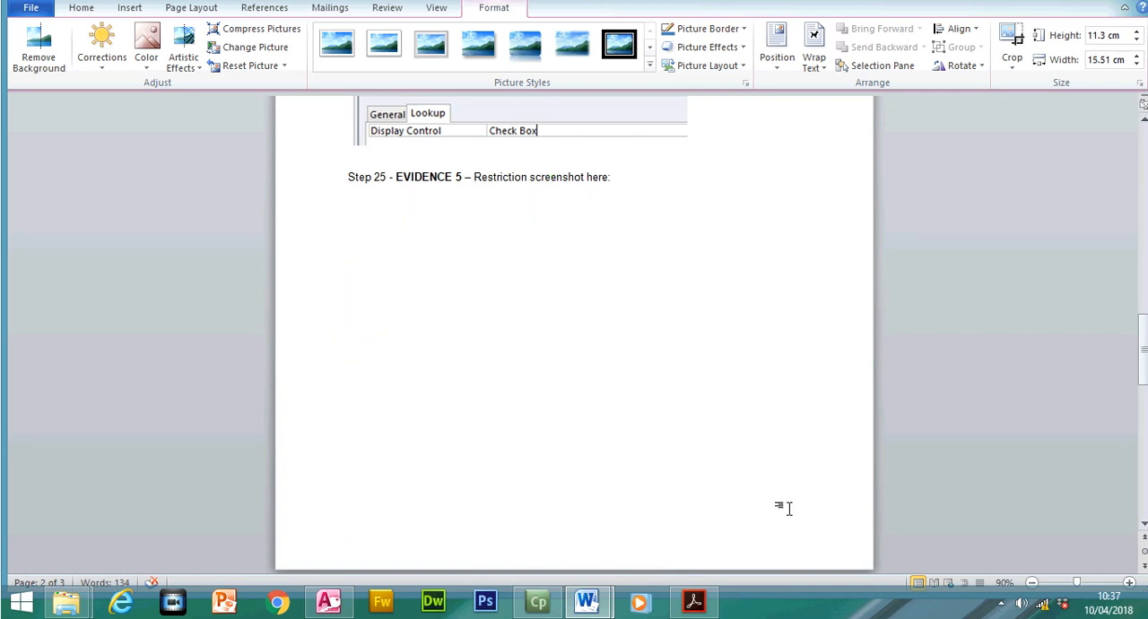
- Shrink the EVIDENCE 4 screenshot to 11.02 cm by 11.02 cm and check the EVIDENCE 5 screenshot at 100% zoom
{"action": "left_click", "coordinate": [673, 139]}
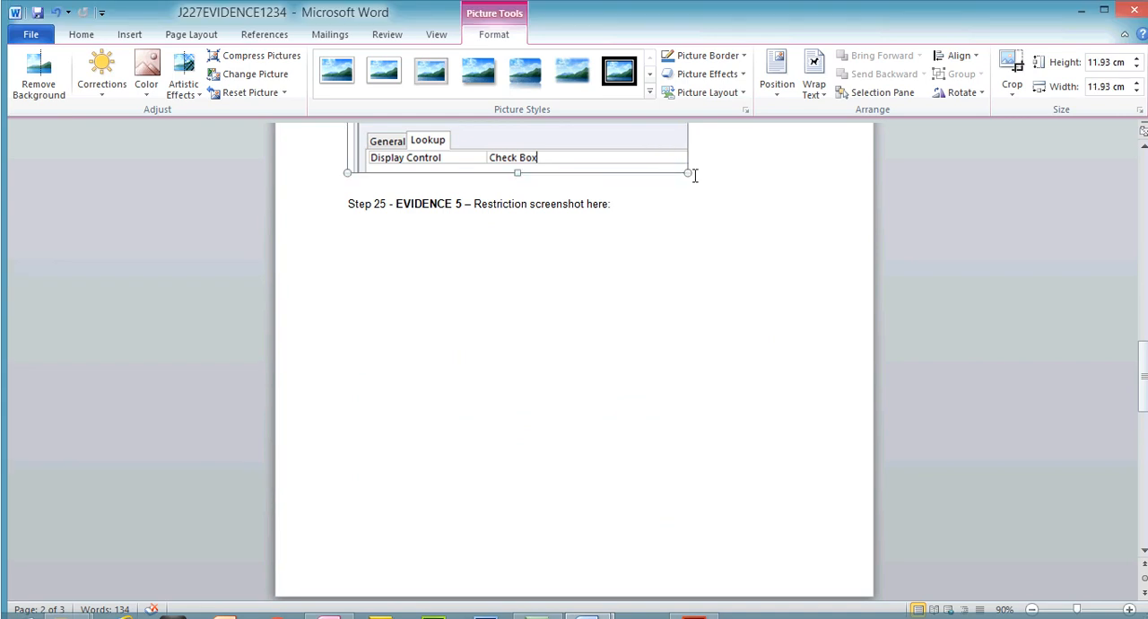
{"action": "left_click_drag", "start_coordinate": [689, 173], "coordinate": [661, 146]}
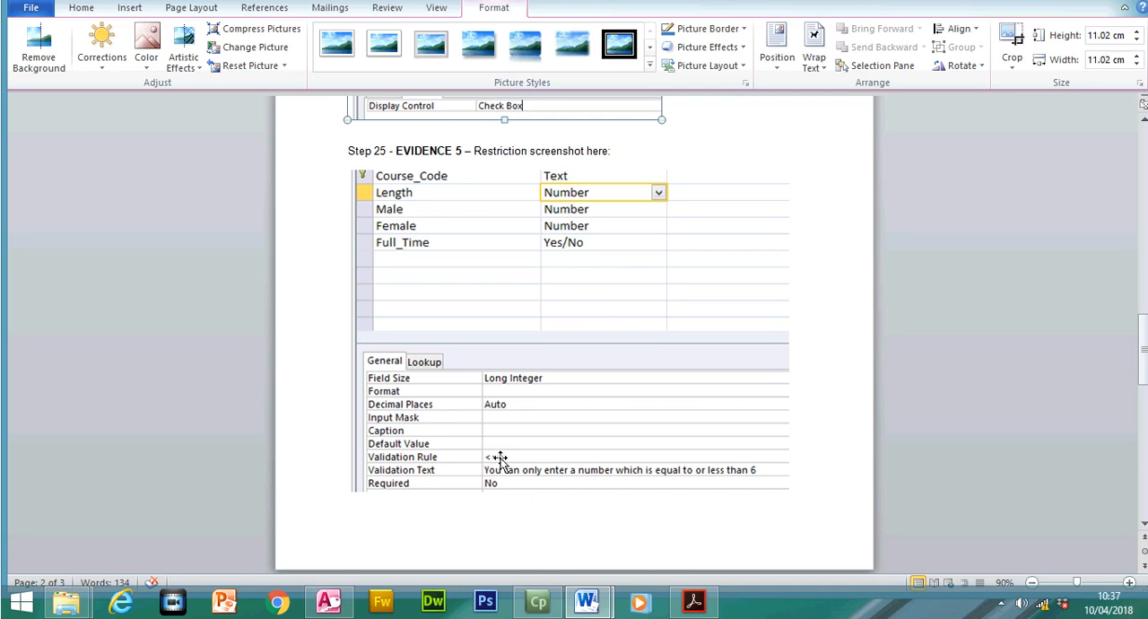
{"action": "left_click", "coordinate": [1128, 583]}
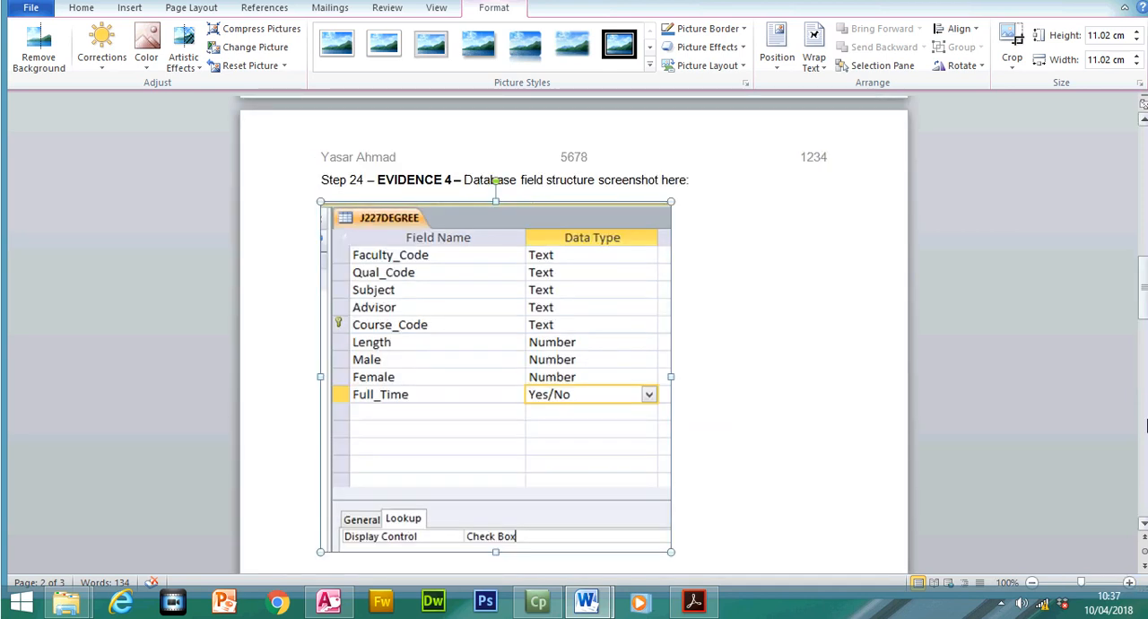
{"action": "scroll", "coordinate": [1061, 368], "scroll_direction": "down", "scroll_amount": 10}
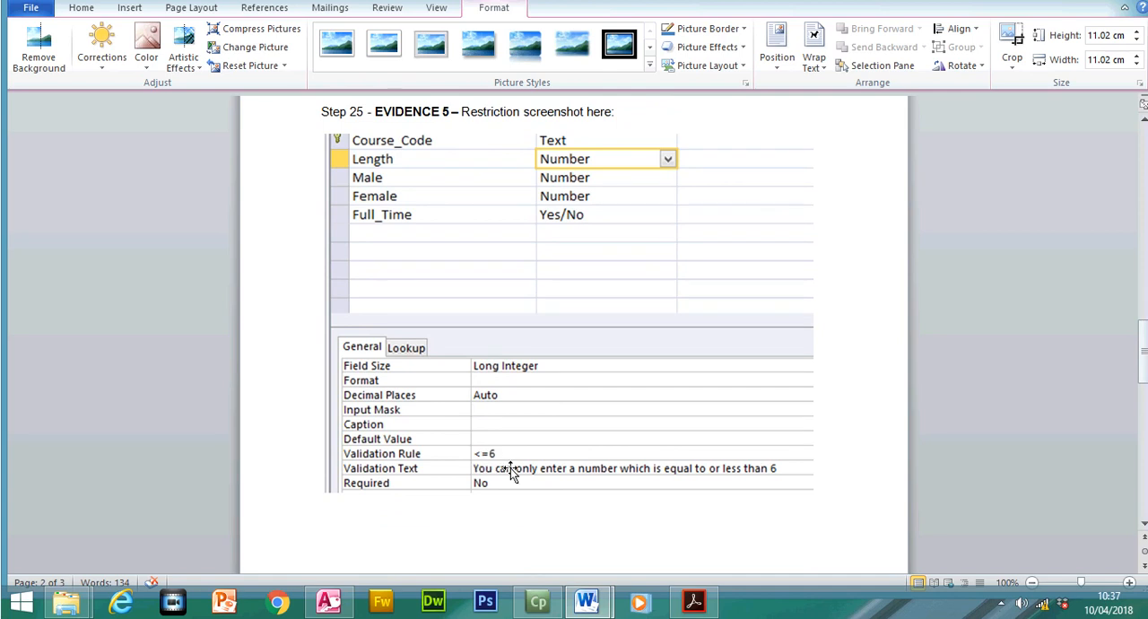
- Switch to the exam paper in Acrobat Reader and read the step 26 record to add
{"action": "left_click", "coordinate": [693, 601]}
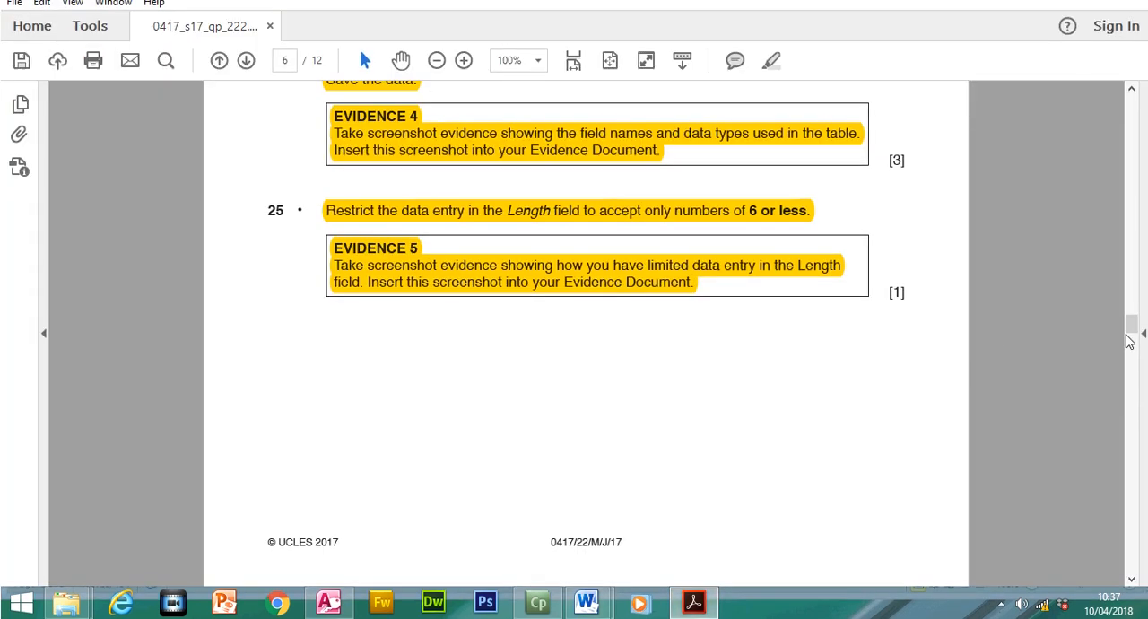
{"action": "left_click_drag", "start_coordinate": [1135, 328], "coordinate": [1138, 351]}
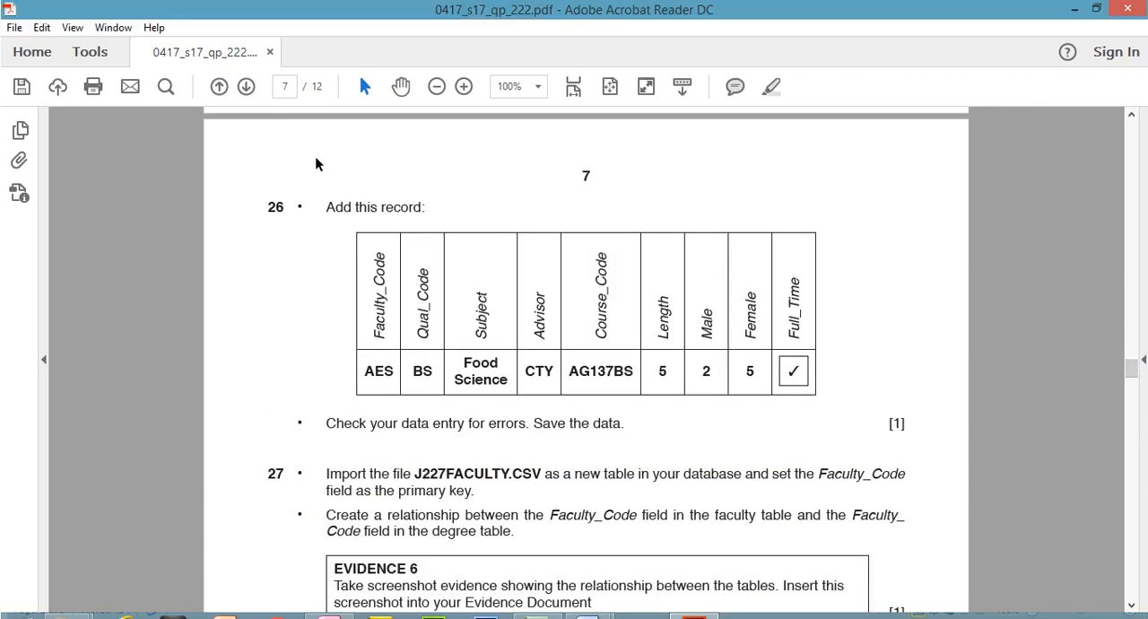
- Highlight the "Add this record" instruction of step 26 in the exam paper
{"action": "left_click_drag", "start_coordinate": [326, 206], "coordinate": [424, 208]}
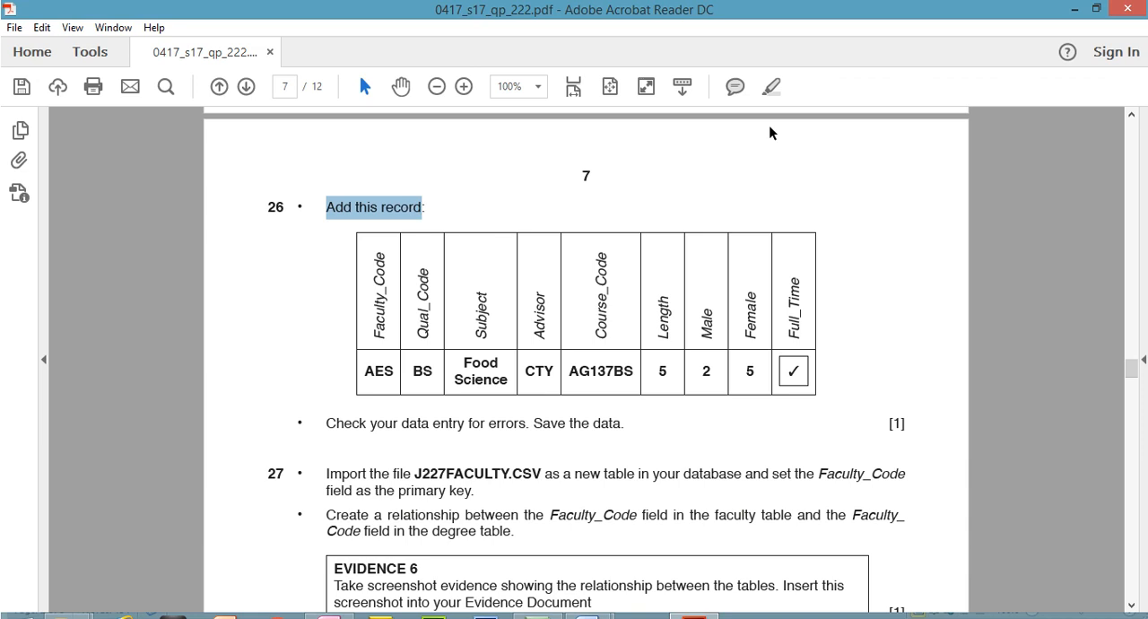
{"action": "left_click", "coordinate": [770, 86]}
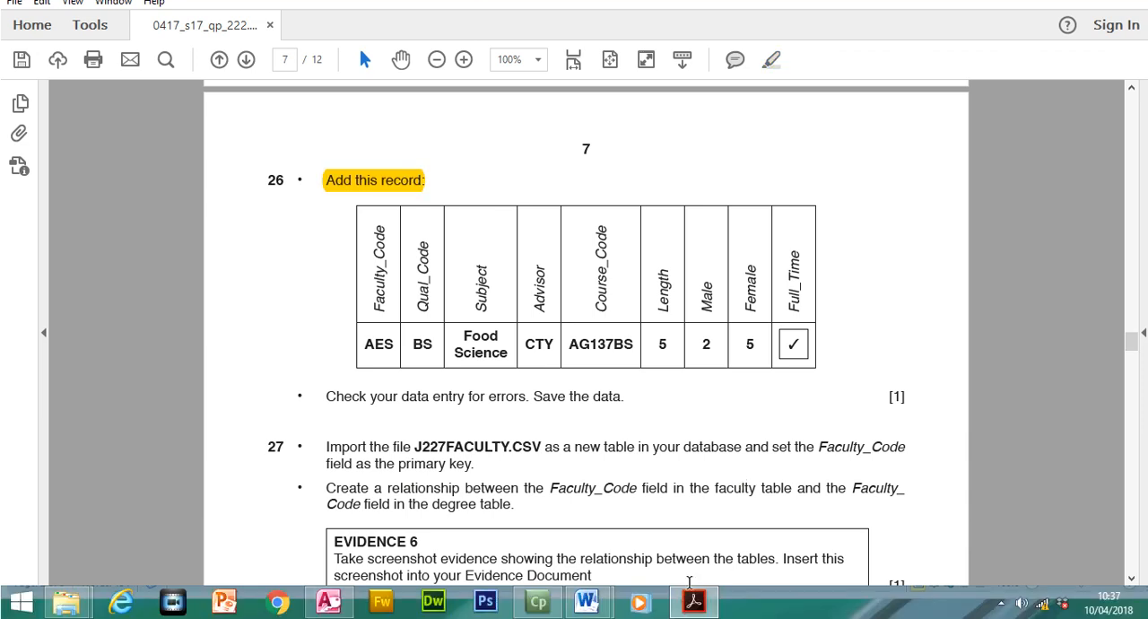
- Switch to Access, save the J227DEGREE table design and show the table in Datasheet view at the blank new-record row
{"action": "left_click", "coordinate": [329, 608]}
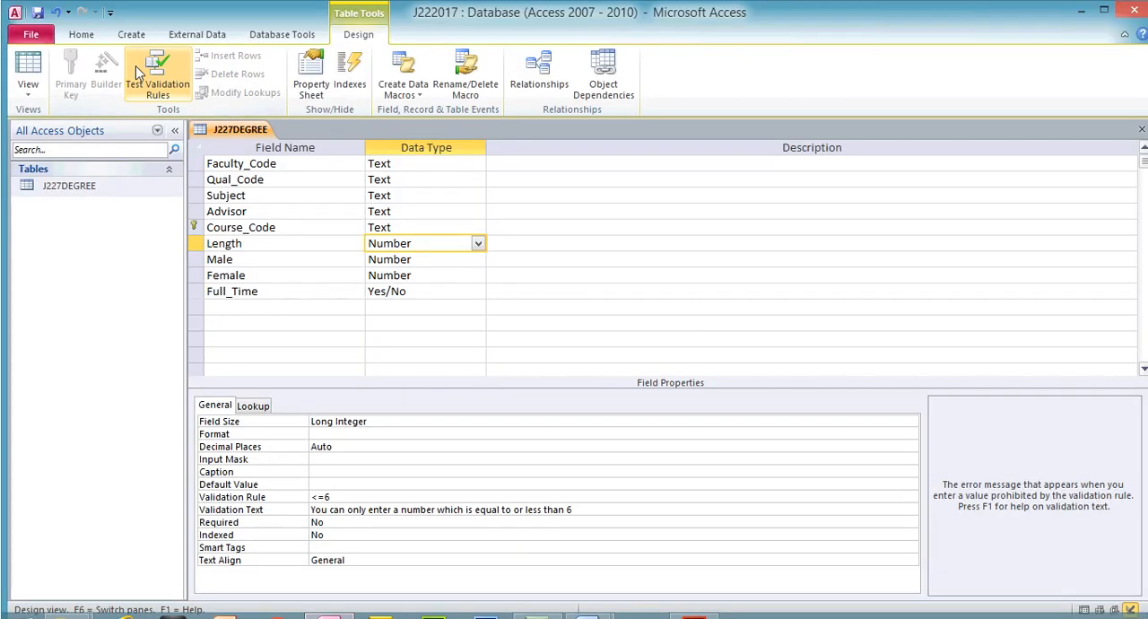
{"action": "left_click", "coordinate": [40, 42]}
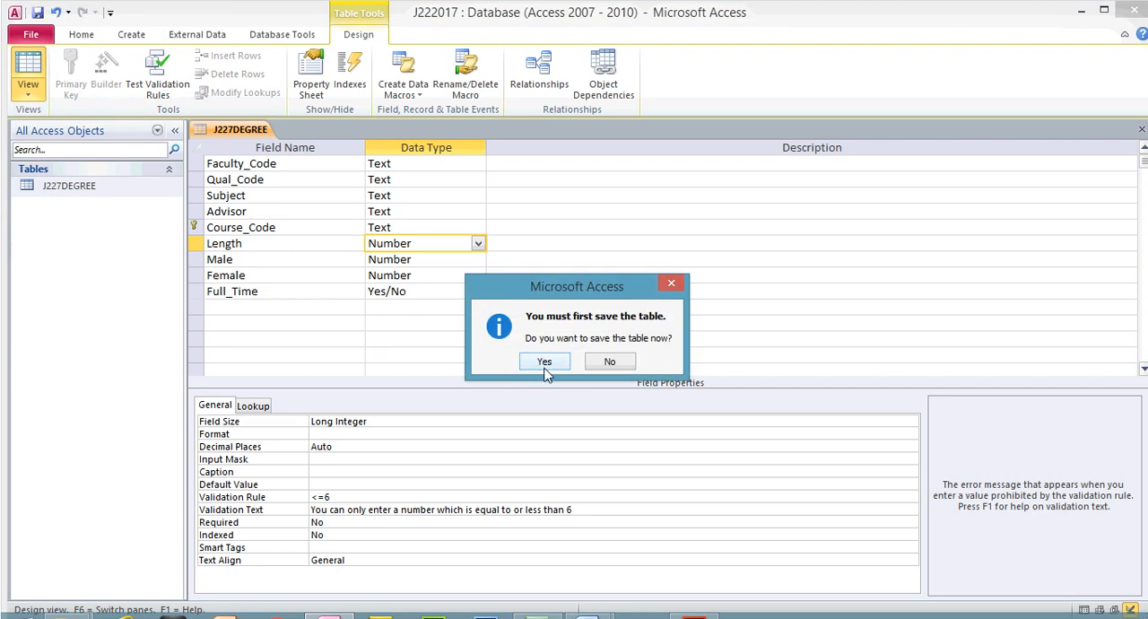
{"action": "left_click", "coordinate": [545, 362]}
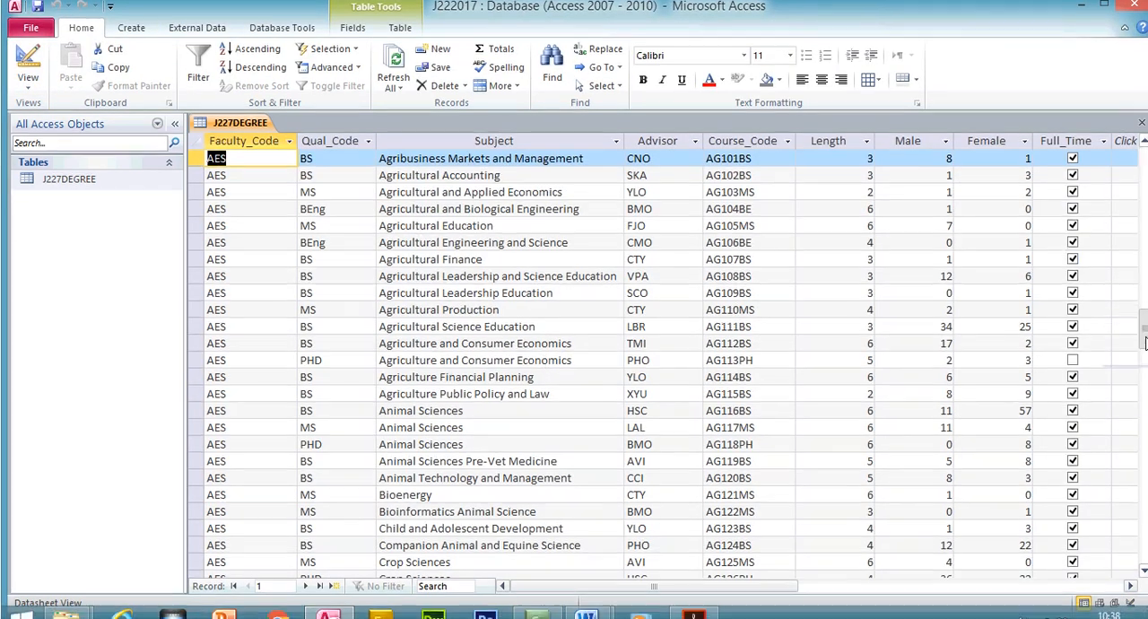
{"action": "left_click_drag", "start_coordinate": [1145, 343], "coordinate": [1145, 532]}
{"action": "left_click", "coordinate": [1145, 542]}
{"action": "left_click", "coordinate": [1145, 524]}
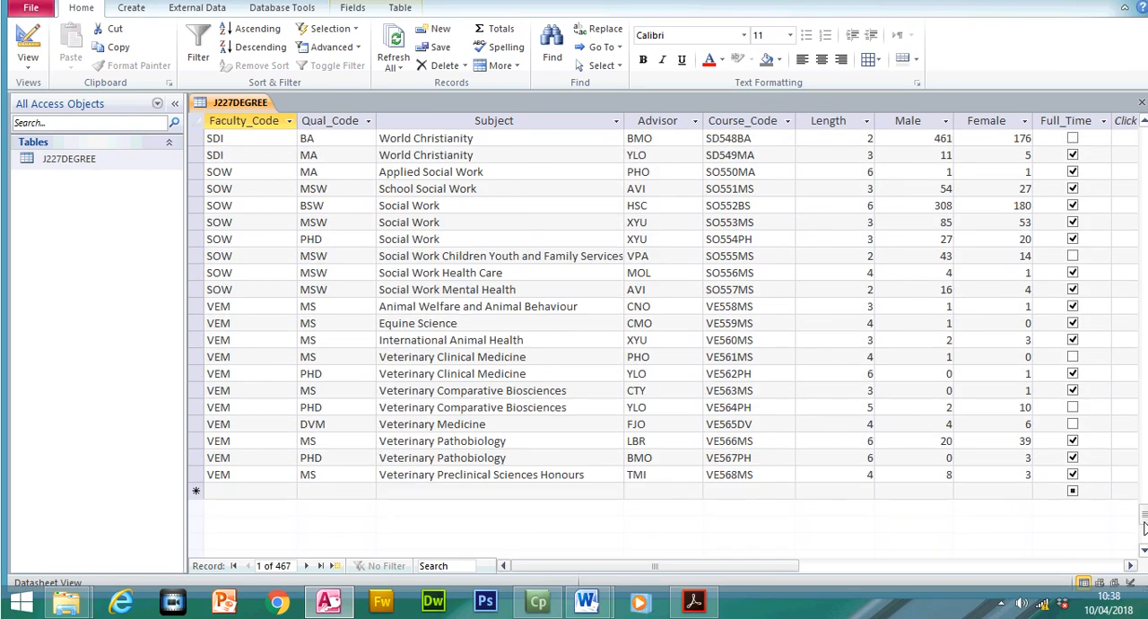
- Copy AES from the exam paper into the Faculty_Code field of a new J227DEGREE record in Access
{"action": "left_click", "coordinate": [692, 601]}
{"action": "left_click_drag", "start_coordinate": [365, 345], "coordinate": [396, 345]}
{"action": "right_click", "coordinate": [396, 350]}
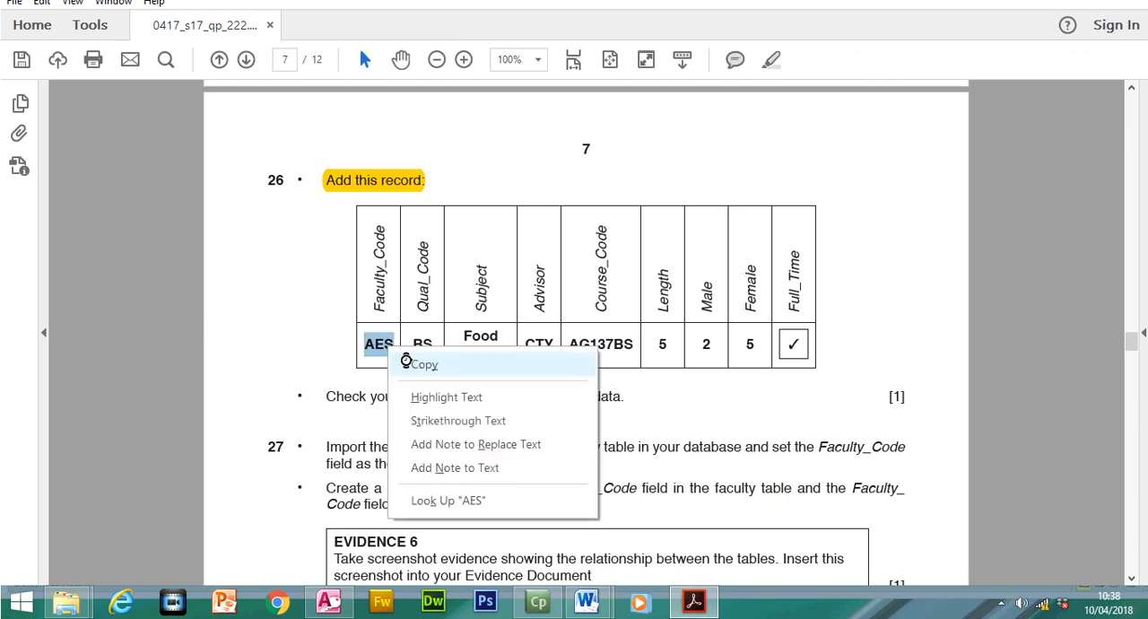
{"action": "left_click", "coordinate": [413, 363]}
{"action": "left_click", "coordinate": [705, 609]}
{"action": "left_click", "coordinate": [237, 489]}
{"action": "key", "text": "ctrl+v"}
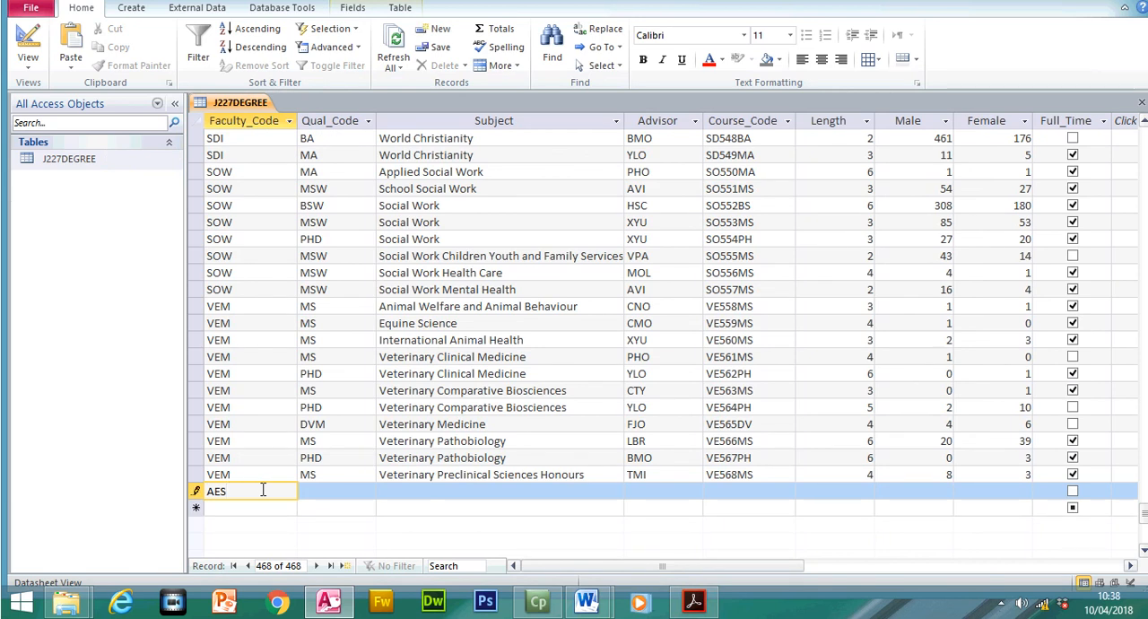
- Copy BS from the exam paper into the Qual_Code field of the new record
{"action": "left_click", "coordinate": [314, 491]}
{"action": "left_click", "coordinate": [693, 602]}
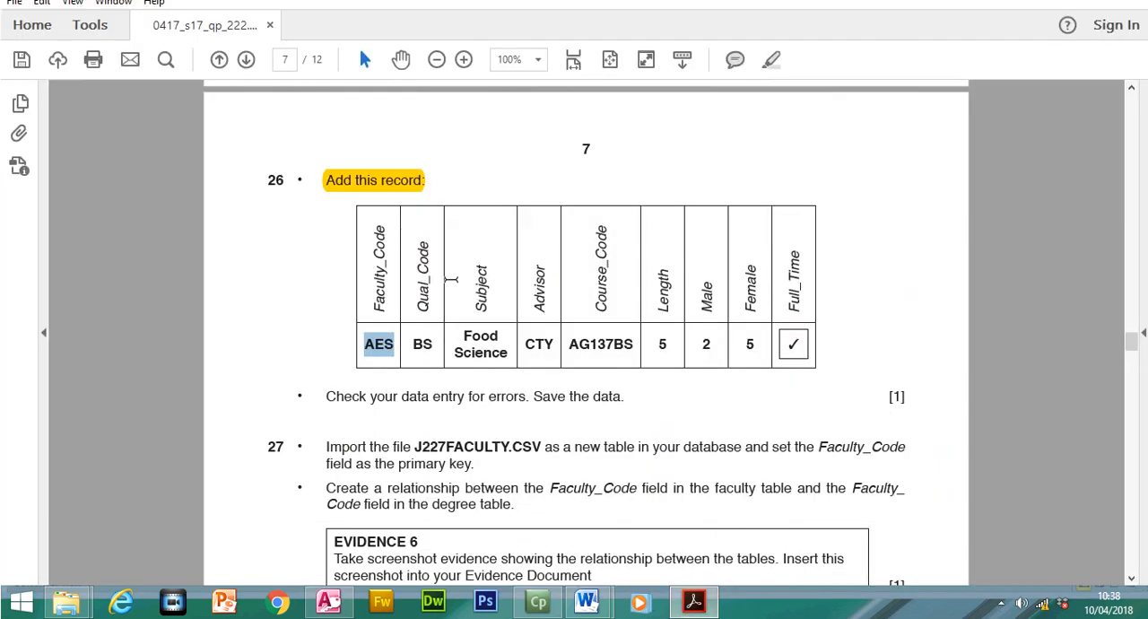
{"action": "double_click", "coordinate": [421, 343]}
{"action": "right_click", "coordinate": [429, 348]}
{"action": "left_click", "coordinate": [462, 358]}
{"action": "key", "text": "alt+Tab"}
{"action": "key", "text": "ctrl+v"}
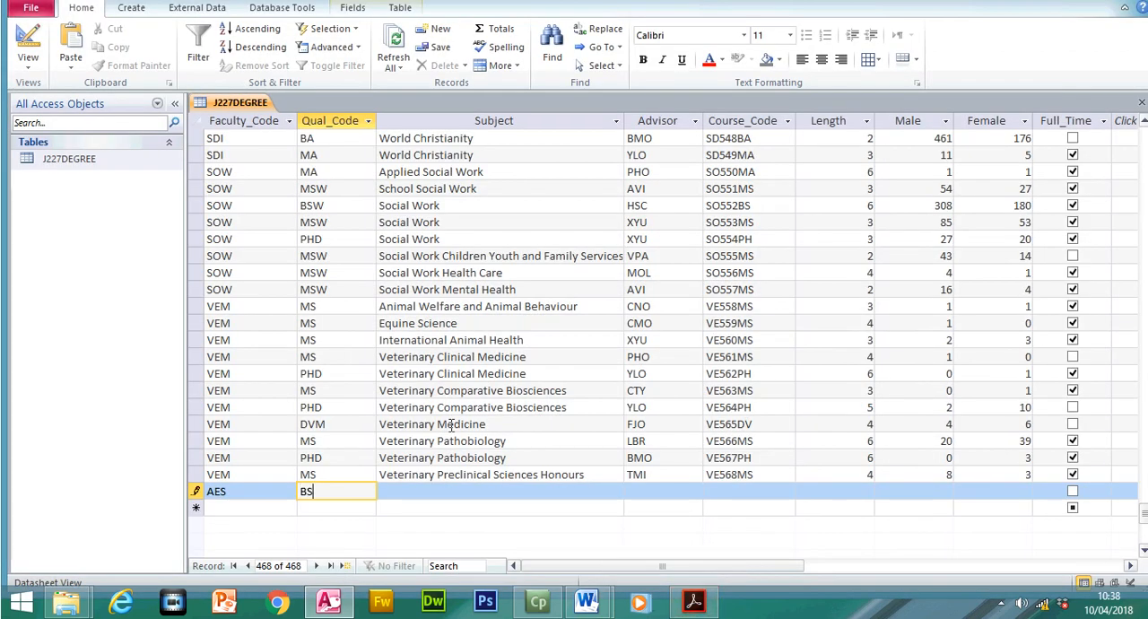
- Try to copy the Food Science subject from the exam paper into the new record's Subject field
{"action": "left_click", "coordinate": [466, 496]}
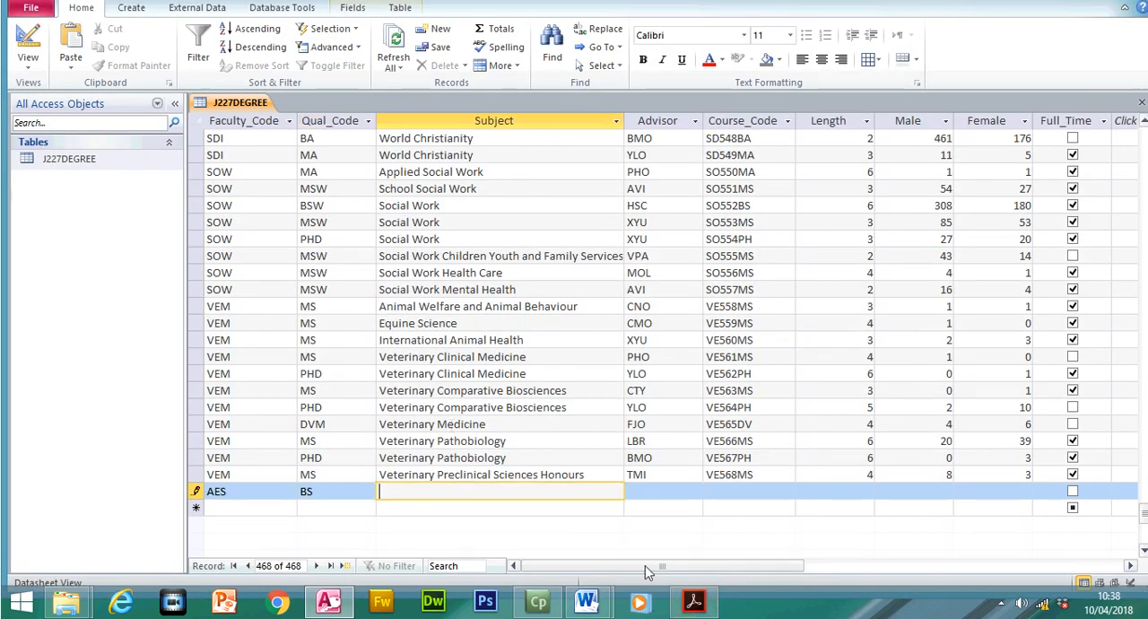
{"action": "key", "text": "alt+Tab"}
{"action": "left_click_drag", "start_coordinate": [463, 357], "coordinate": [511, 385]}
{"action": "right_click", "coordinate": [493, 376]}
{"action": "left_click", "coordinate": [526, 397]}
{"action": "key", "text": "alt+Tab"}
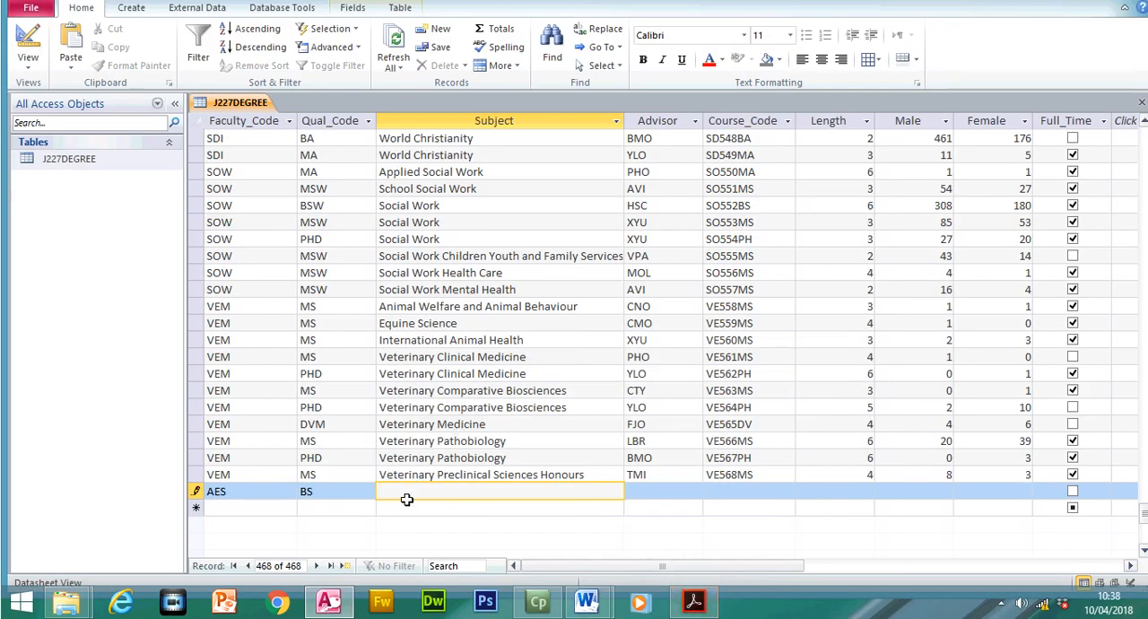
{"action": "key", "text": "ctrl+v"}
{"action": "left_click", "coordinate": [649, 495]}
{"action": "left_click_drag", "start_coordinate": [557, 488], "coordinate": [312, 501]}
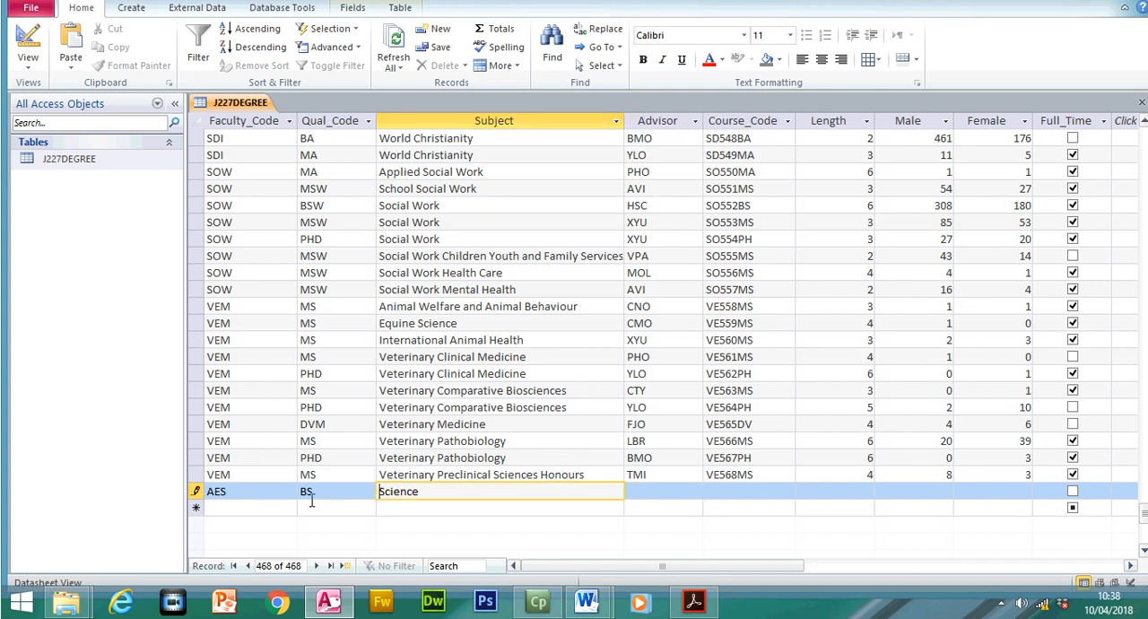
{"action": "left_click", "coordinate": [443, 493]}
- Enter Food Science on one line in the Subject field of the new record
{"action": "type", "text": "Science"}
{"action": "left_click", "coordinate": [674, 489]}
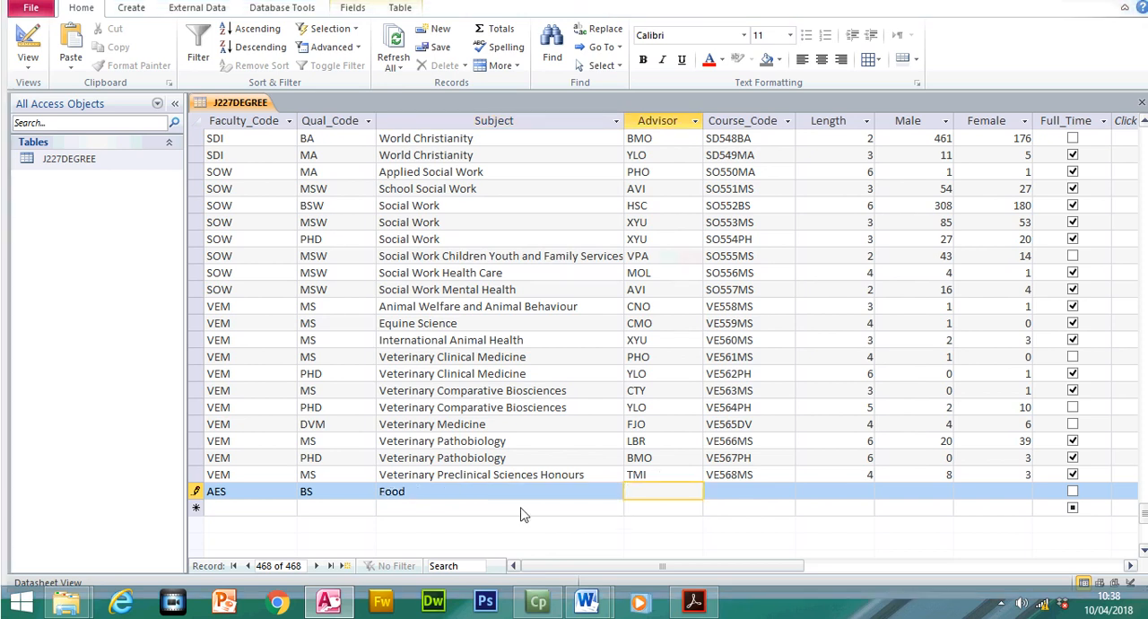
{"action": "left_click", "coordinate": [524, 514]}
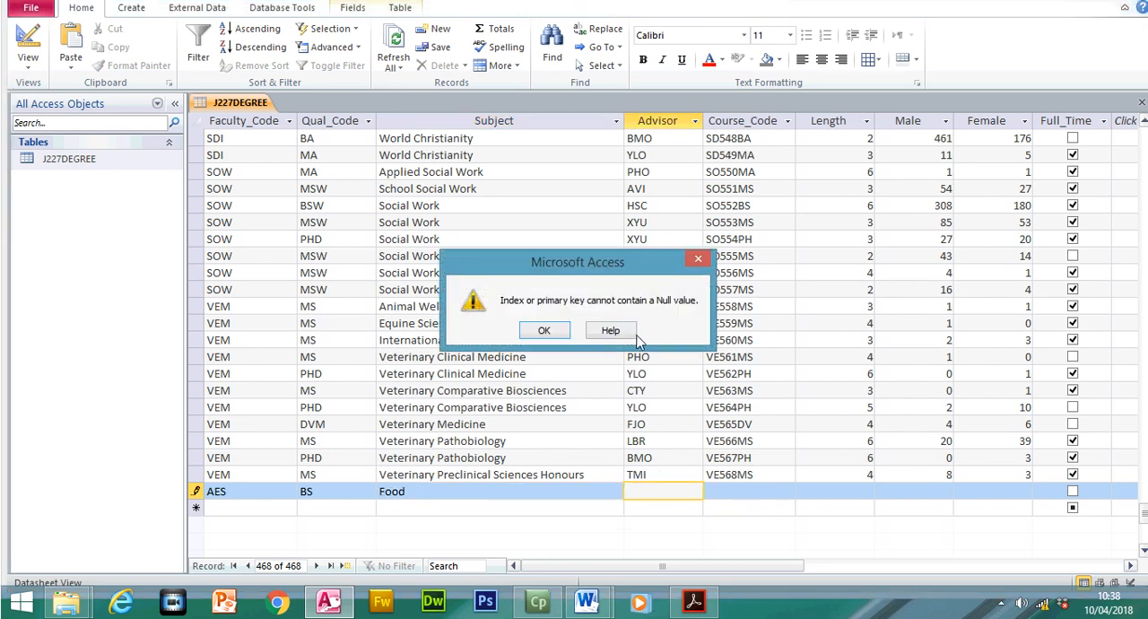
{"action": "left_click", "coordinate": [545, 330]}
{"action": "left_click", "coordinate": [695, 602]}
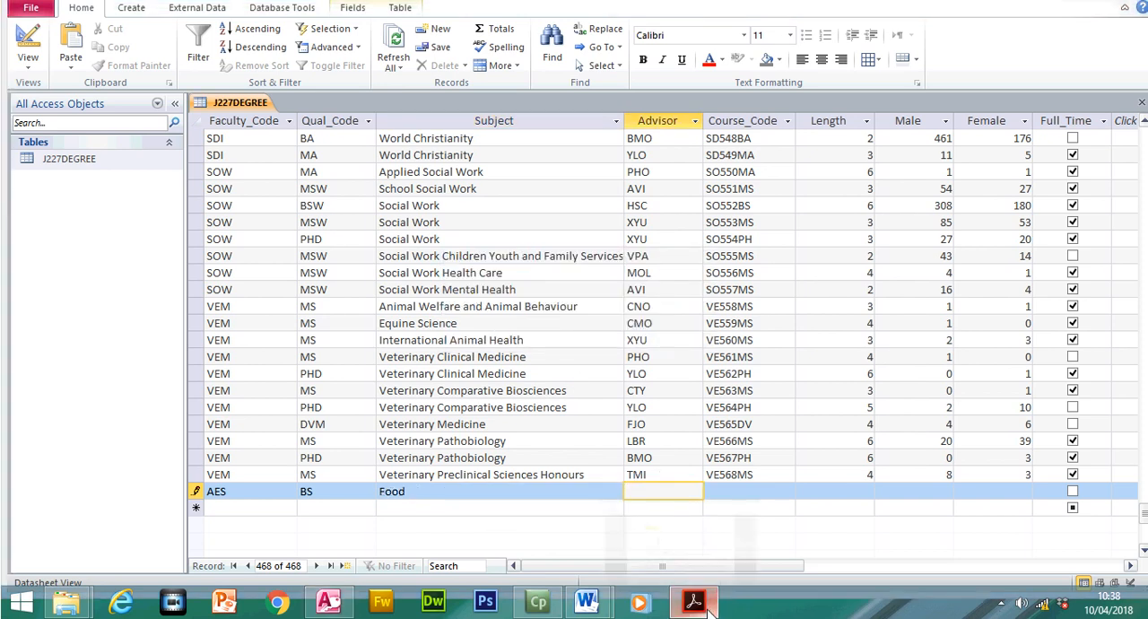
{"action": "left_click", "coordinate": [708, 610]}
{"action": "left_click", "coordinate": [433, 491]}
{"action": "key", "text": "BackSpace"}
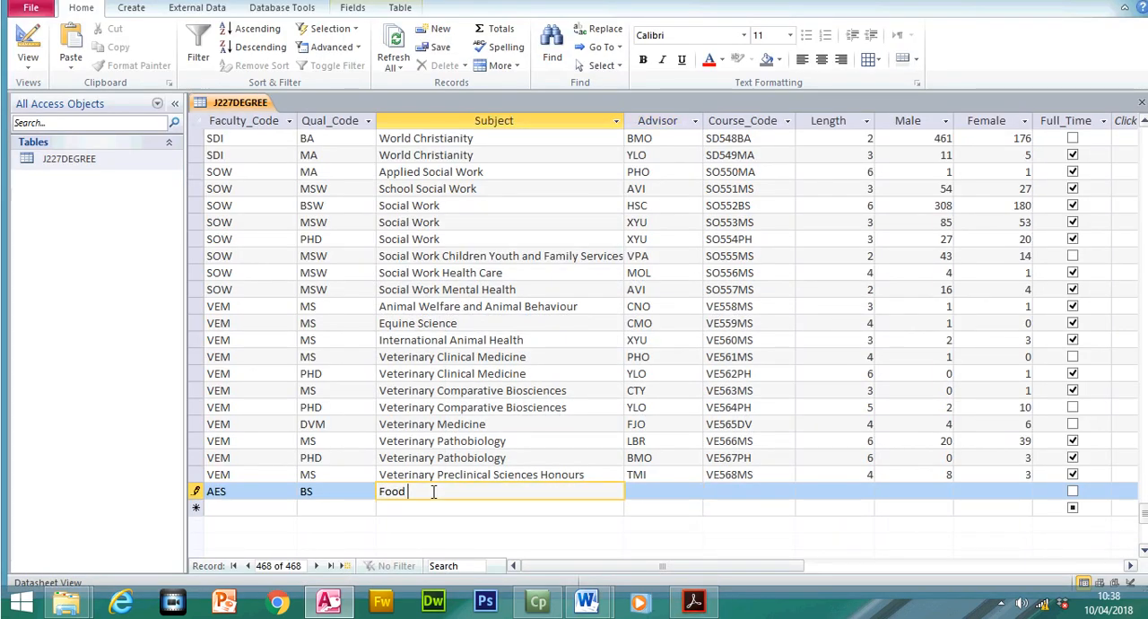
{"action": "type", "text": "Food Science"}
{"action": "left_click", "coordinate": [653, 491]}
- Copy CTY from the exam paper into the Advisor field of the new record
{"action": "left_click", "coordinate": [694, 601]}
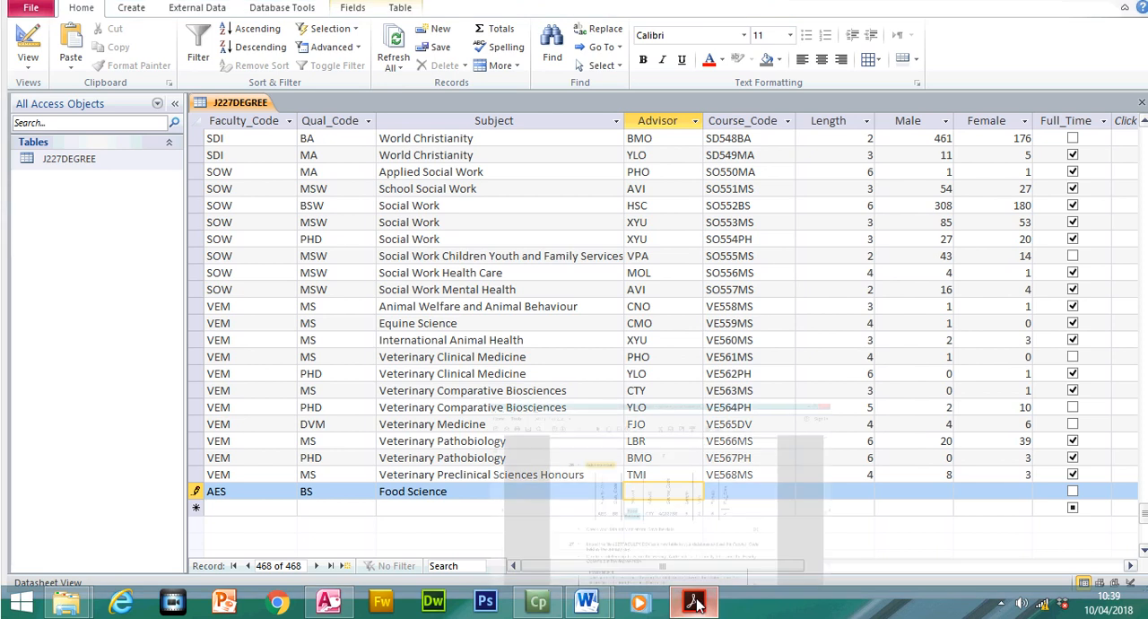
{"action": "left_click_drag", "start_coordinate": [527, 343], "coordinate": [555, 349]}
{"action": "right_click", "coordinate": [553, 349]}
{"action": "left_click", "coordinate": [573, 362]}
{"action": "left_click", "coordinate": [709, 611]}
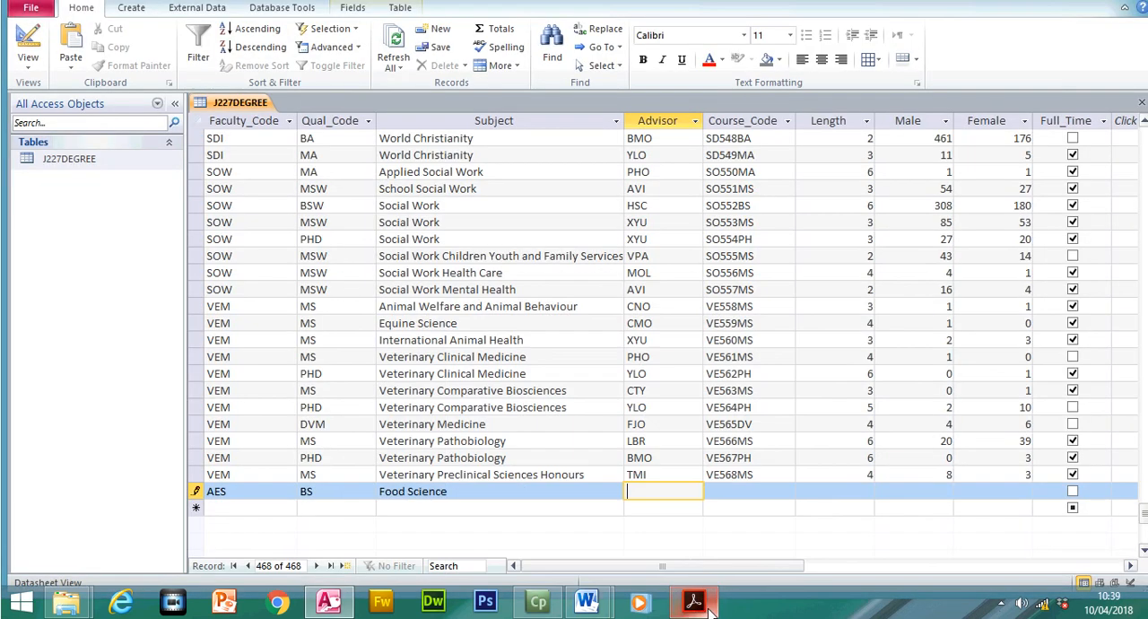
{"action": "key", "text": "ctrl+v"}
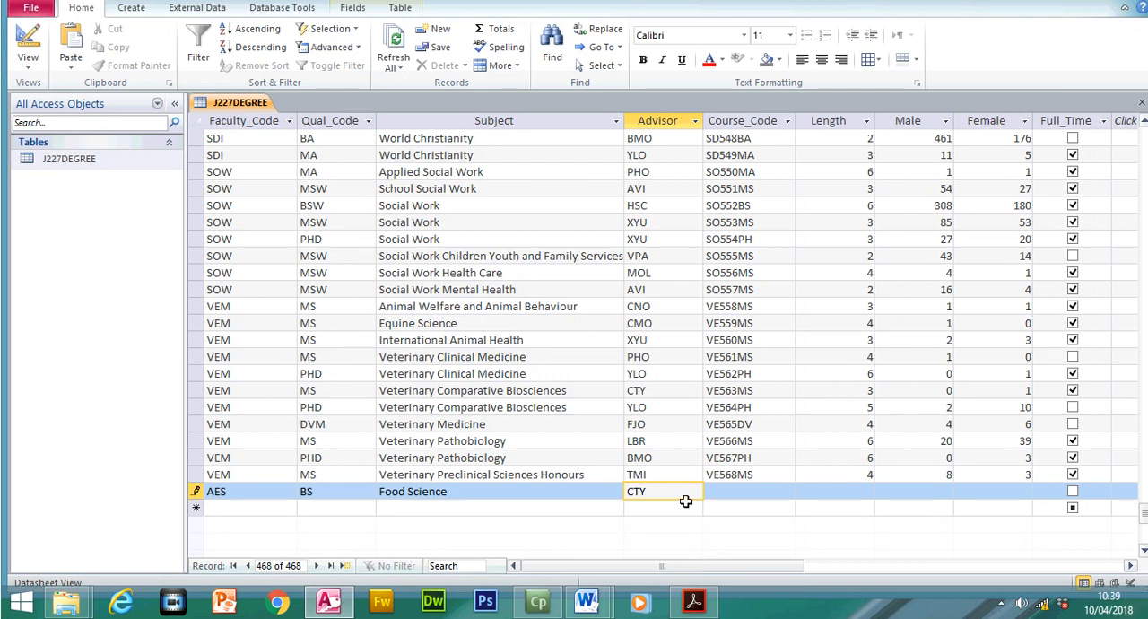
- Copy AG137BS from the exam paper into the Course_Code field of the new record
{"action": "key", "text": "Tab"}
{"action": "left_click", "coordinate": [693, 601]}
{"action": "left_click", "coordinate": [570, 346]}
{"action": "double_click", "coordinate": [597, 348]}
{"action": "right_click", "coordinate": [624, 350]}
{"action": "left_click", "coordinate": [648, 358]}
{"action": "left_click", "coordinate": [693, 601]}
{"action": "key", "text": "ctrl+v"}
- Complete the new record with Length 5, Male 2, Female 5 and Full_Time ticked, checking the values against the exam paper
{"action": "left_click", "coordinate": [850, 491]}
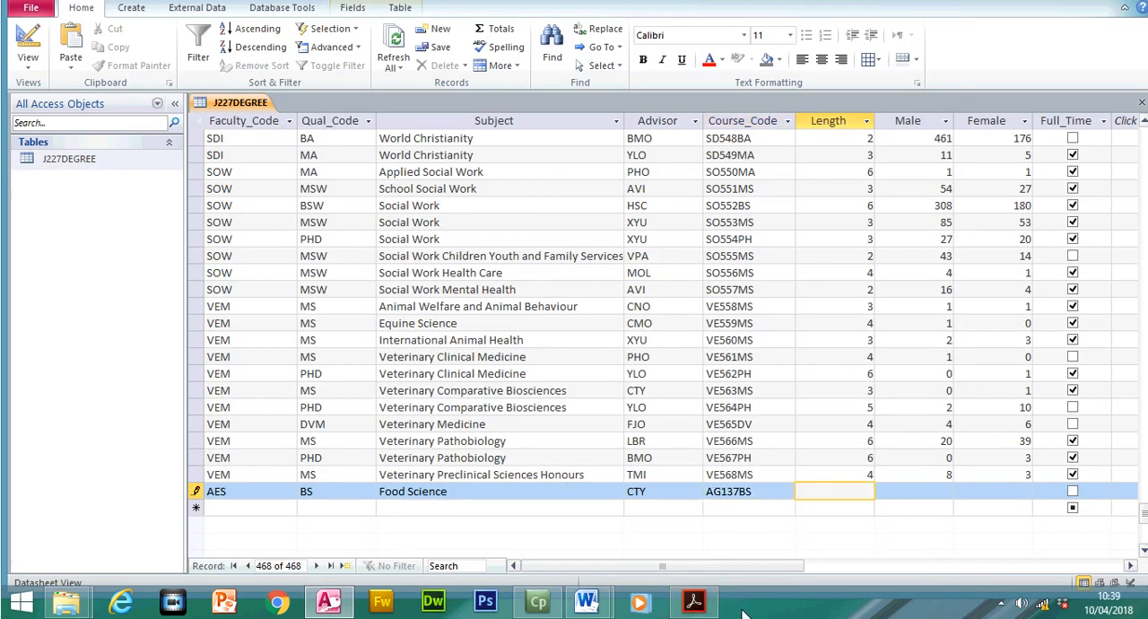
{"action": "left_click", "coordinate": [694, 601]}
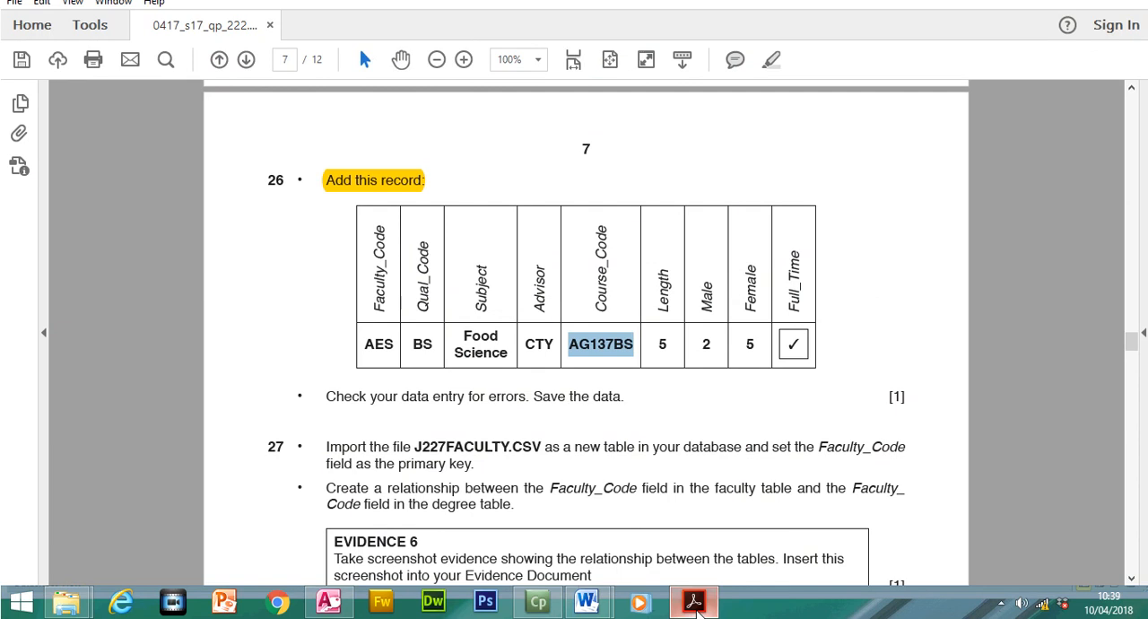
{"action": "left_click", "coordinate": [694, 602]}
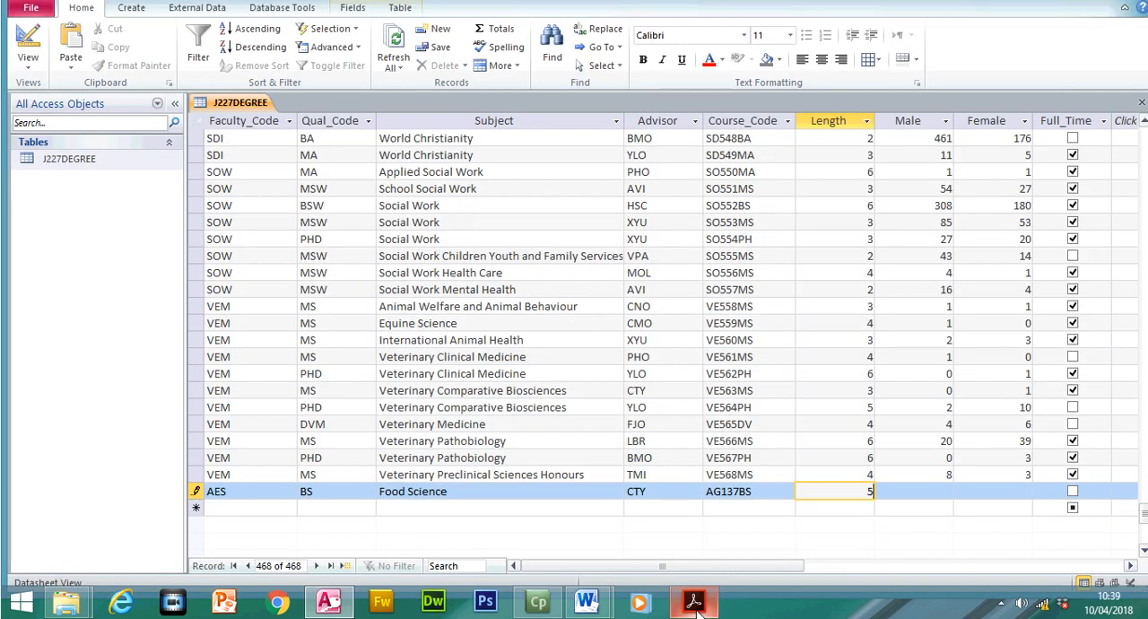
{"action": "key", "text": "Tab"}
{"action": "type", "text": "3"}
{"action": "key", "text": "Tab"}
{"action": "key", "text": "shift+Tab"}
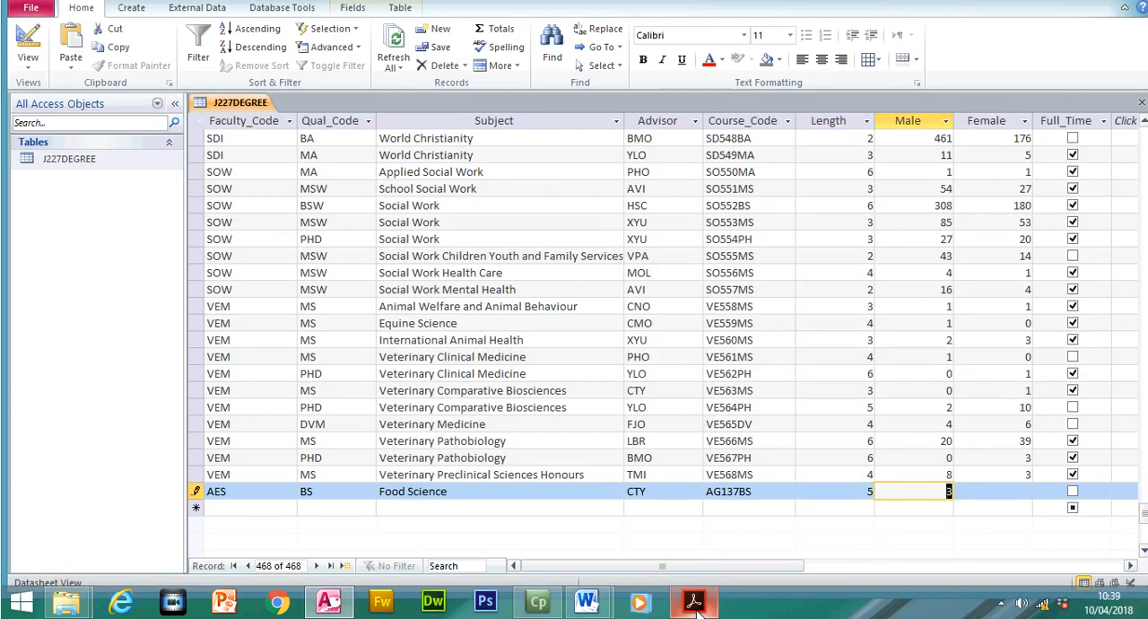
{"action": "type", "text": "2"}
{"action": "key", "text": "Tab"}
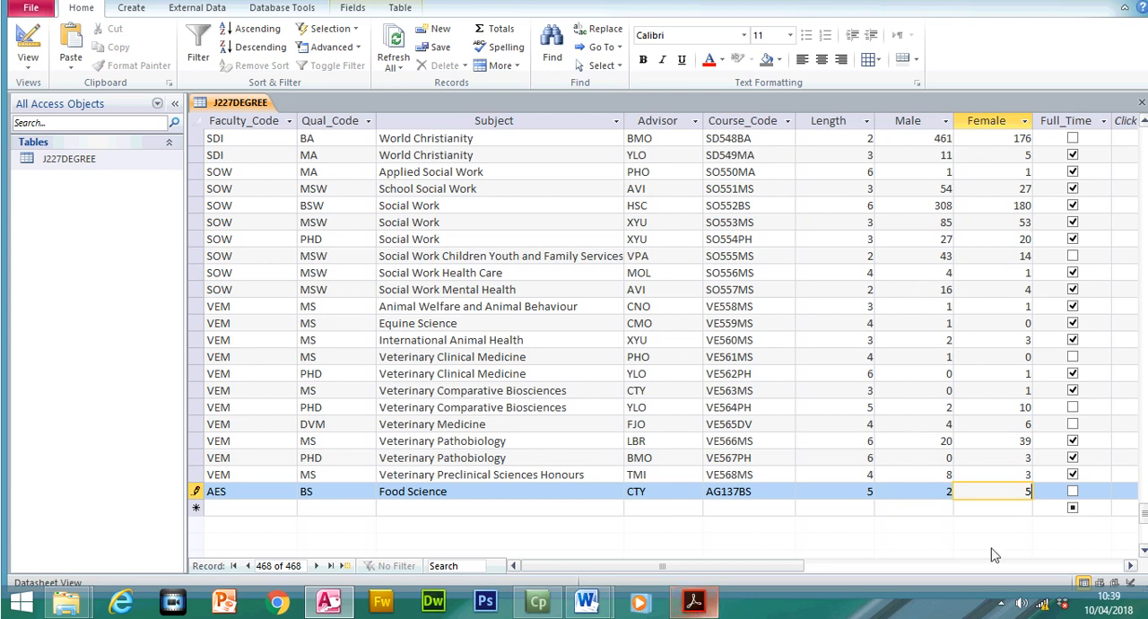
{"action": "left_click", "coordinate": [1073, 492]}
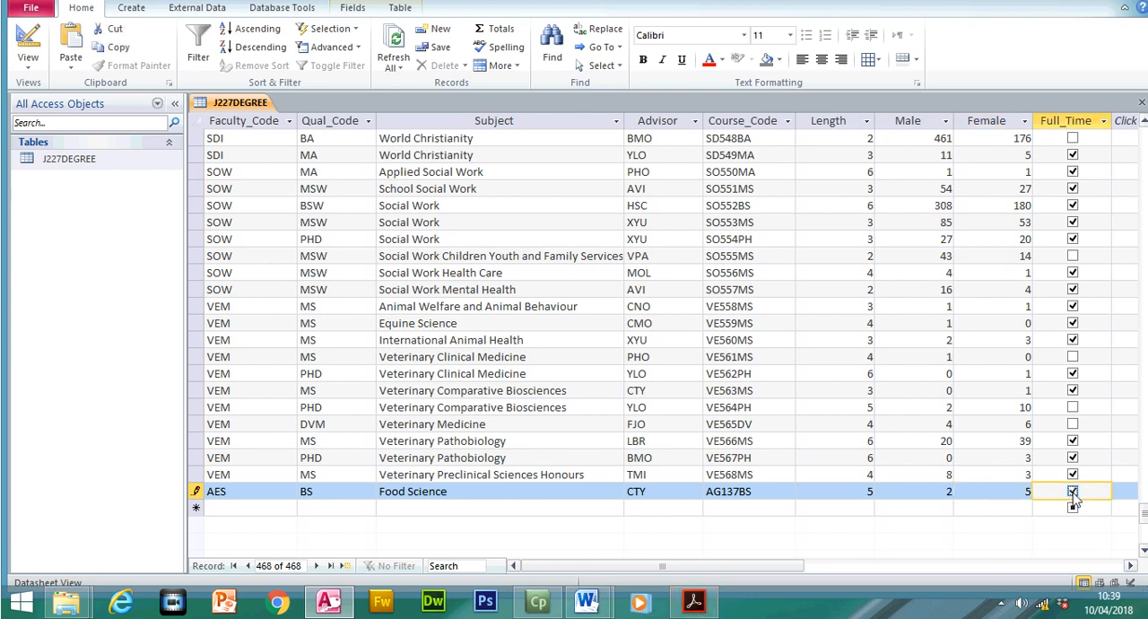
- Highlight the whole AES Food Science record row in the step 26 table of the exam paper
{"action": "left_click", "coordinate": [696, 599]}
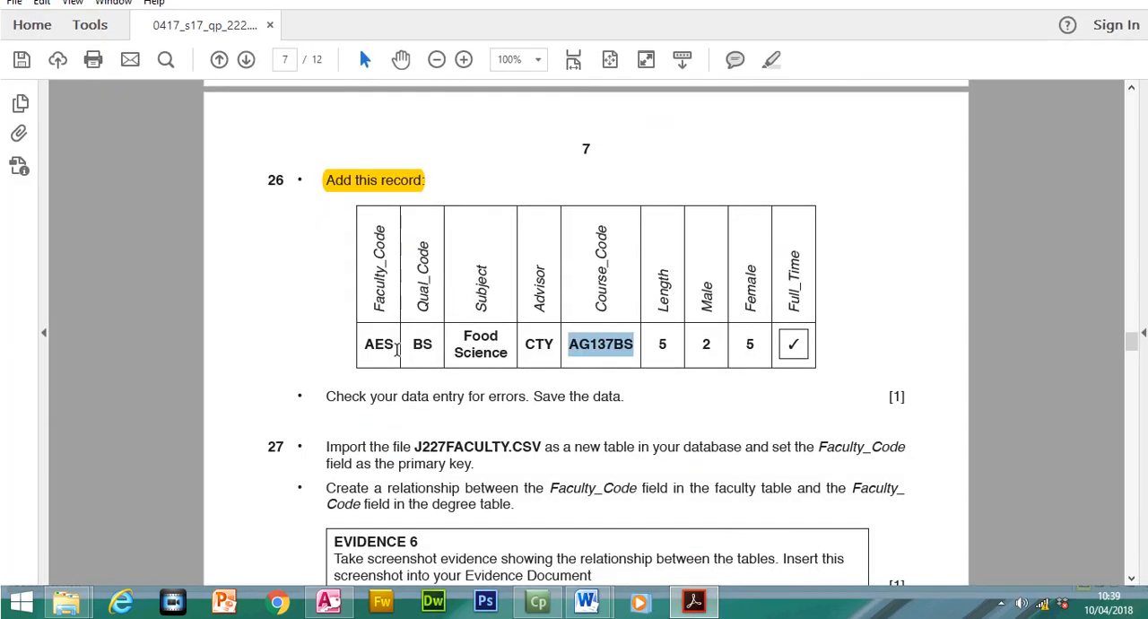
{"action": "left_click_drag", "start_coordinate": [364, 340], "coordinate": [793, 342]}
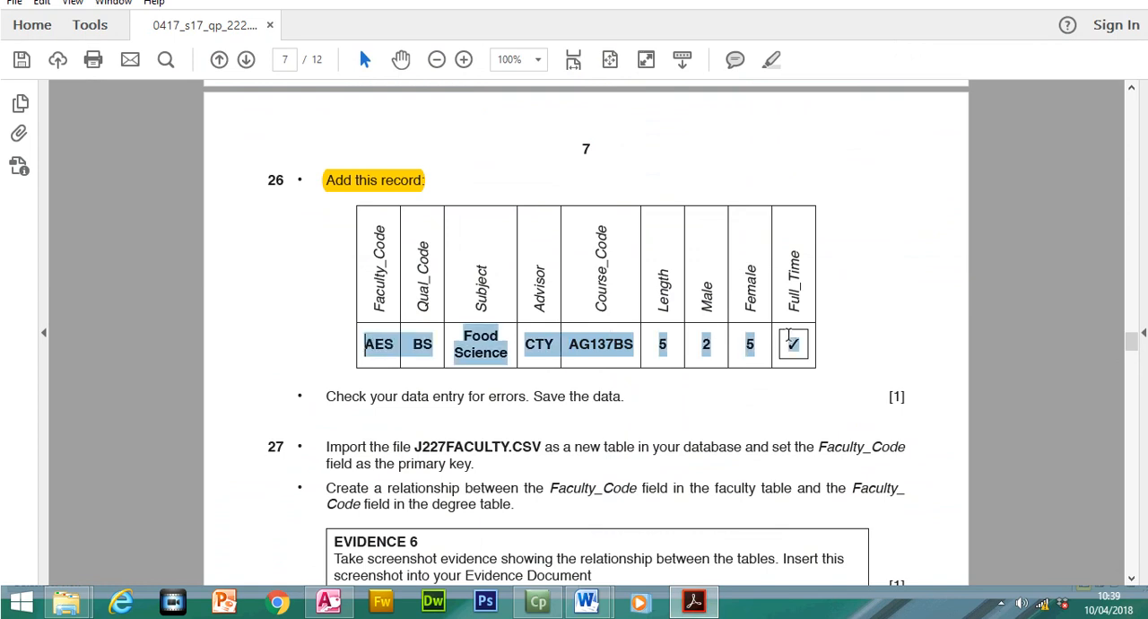
{"action": "left_click", "coordinate": [771, 87]}
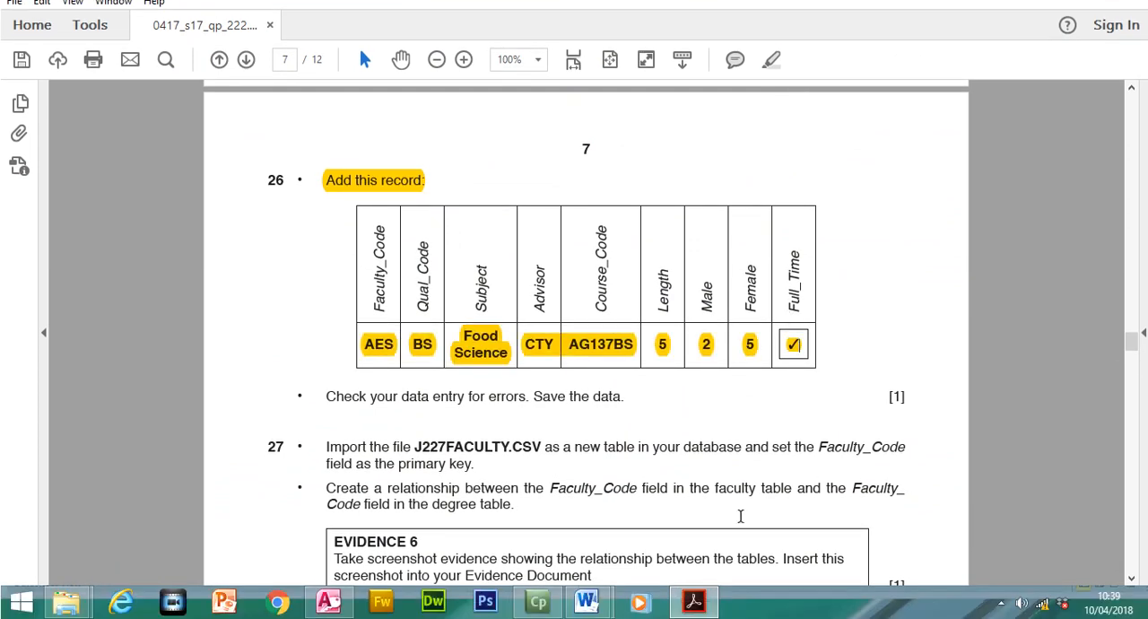
- Save the new record in Access and highlight the "Check your data entry for errors. Save the data." instruction in the exam paper
{"action": "key", "text": "alt+Tab"}
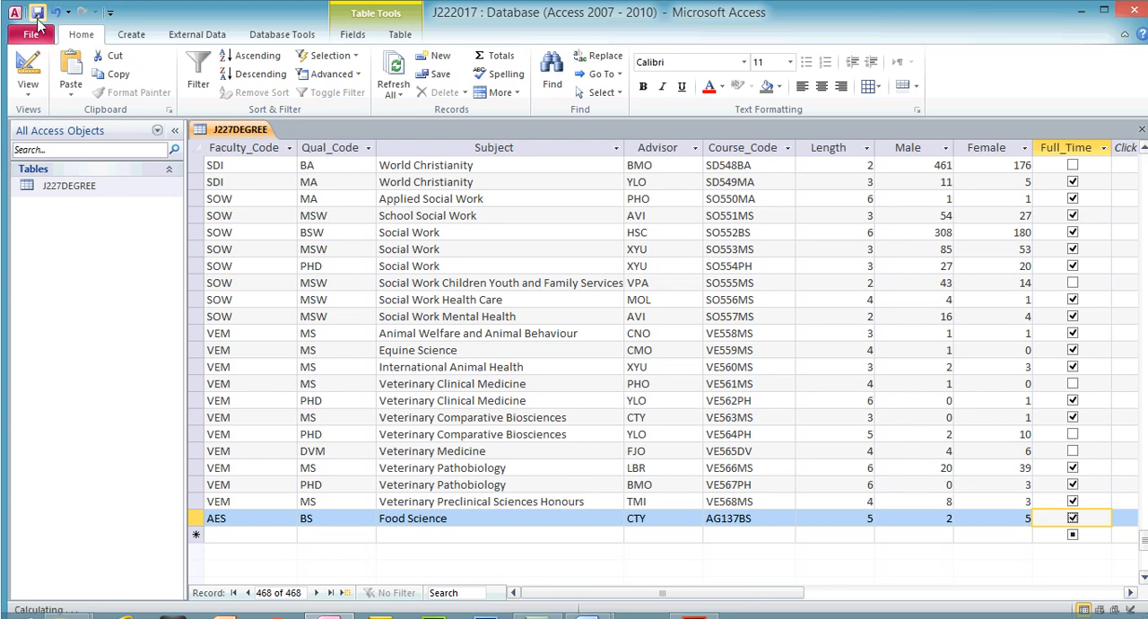
{"action": "key", "text": "alt+Tab"}
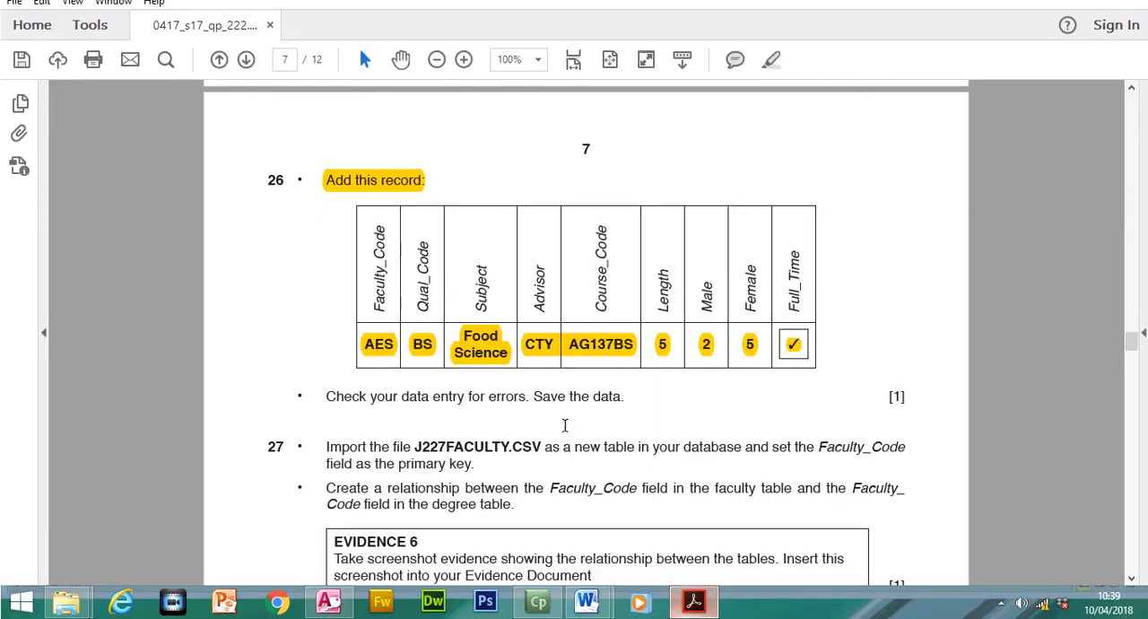
{"action": "left_click_drag", "start_coordinate": [345, 396], "coordinate": [622, 397]}
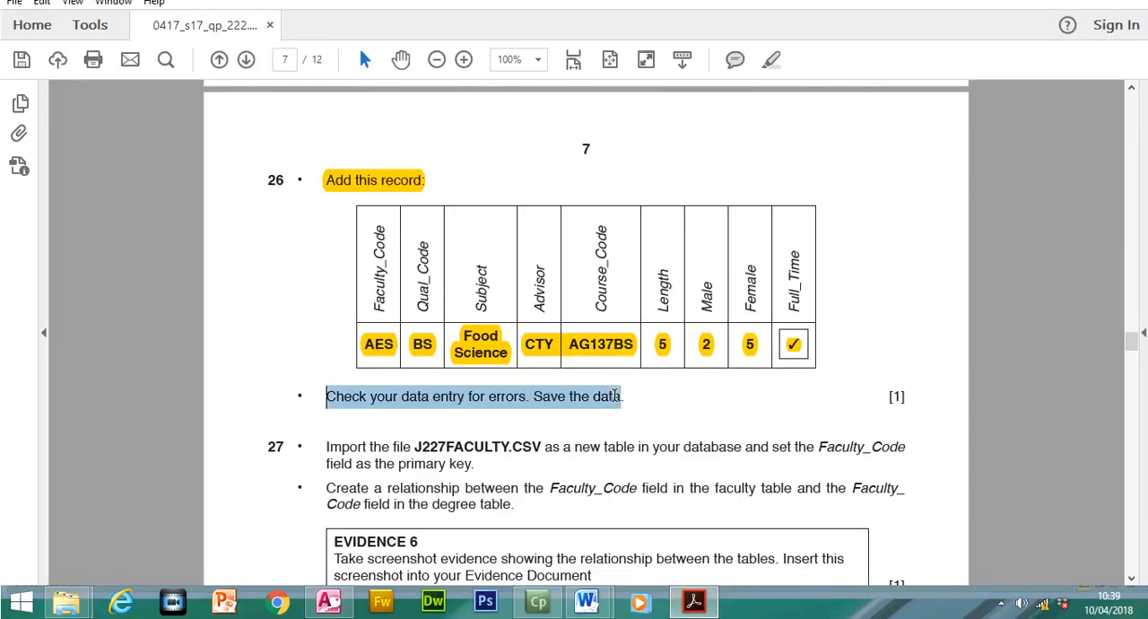
{"action": "left_click", "coordinate": [771, 85]}
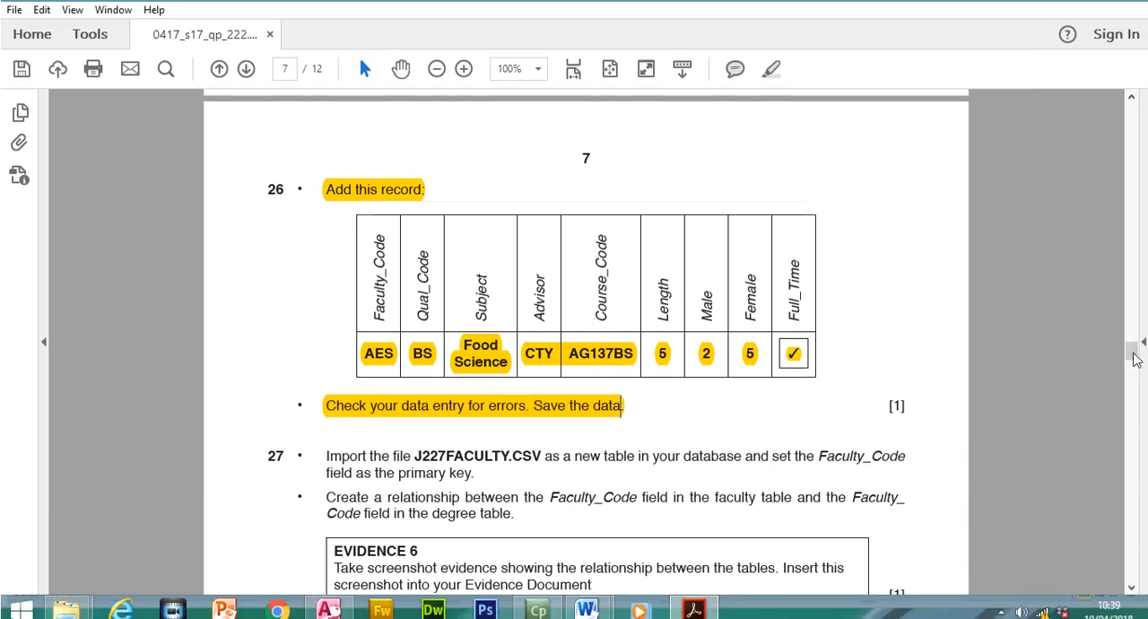
- Read step 27 of the exam paper about importing J227FACULTY.CSV and relating the tables
{"action": "mouse_move", "coordinate": [1127, 362]}
{"action": "left_mouse_down"}
{"action": "mouse_move", "coordinate": [1132, 379]}
{"action": "mouse_move", "coordinate": [1134, 350]}
{"action": "left_mouse_up"}
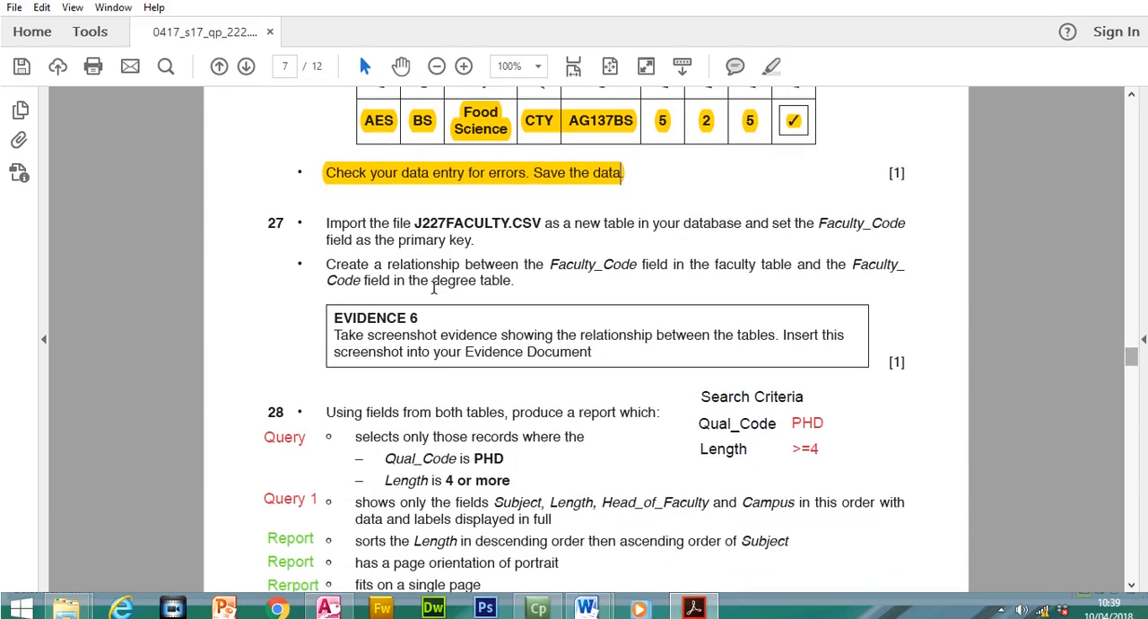
{"action": "double_click", "coordinate": [269, 243]}
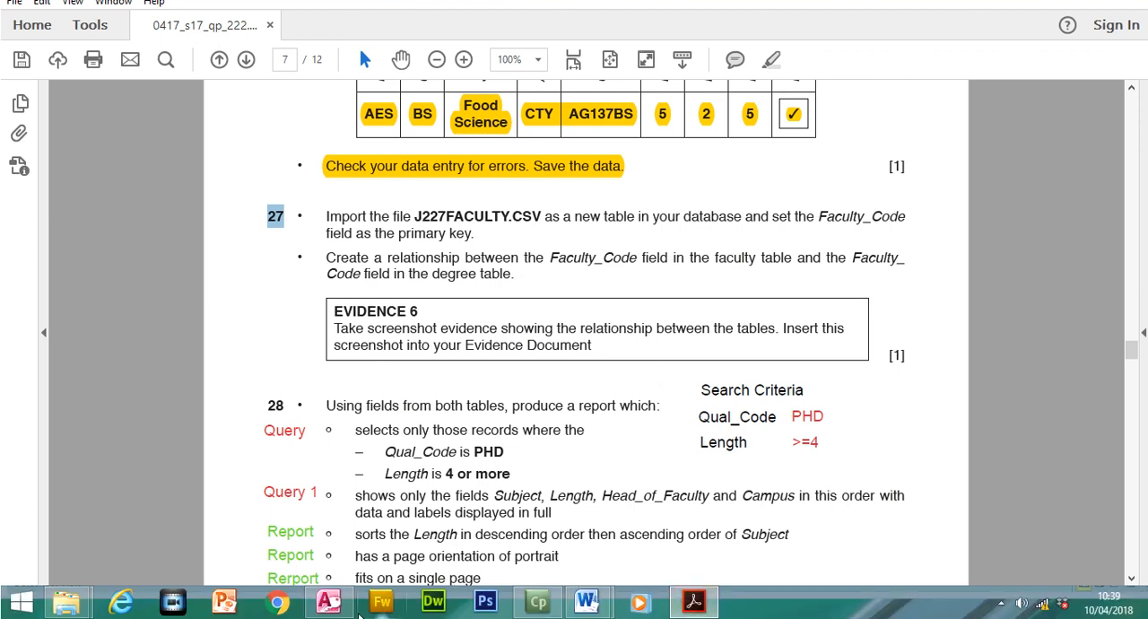
- Switch to Access, close the J227DEGREE table and start a text file import, browsing for the source file
{"action": "left_click", "coordinate": [330, 603]}
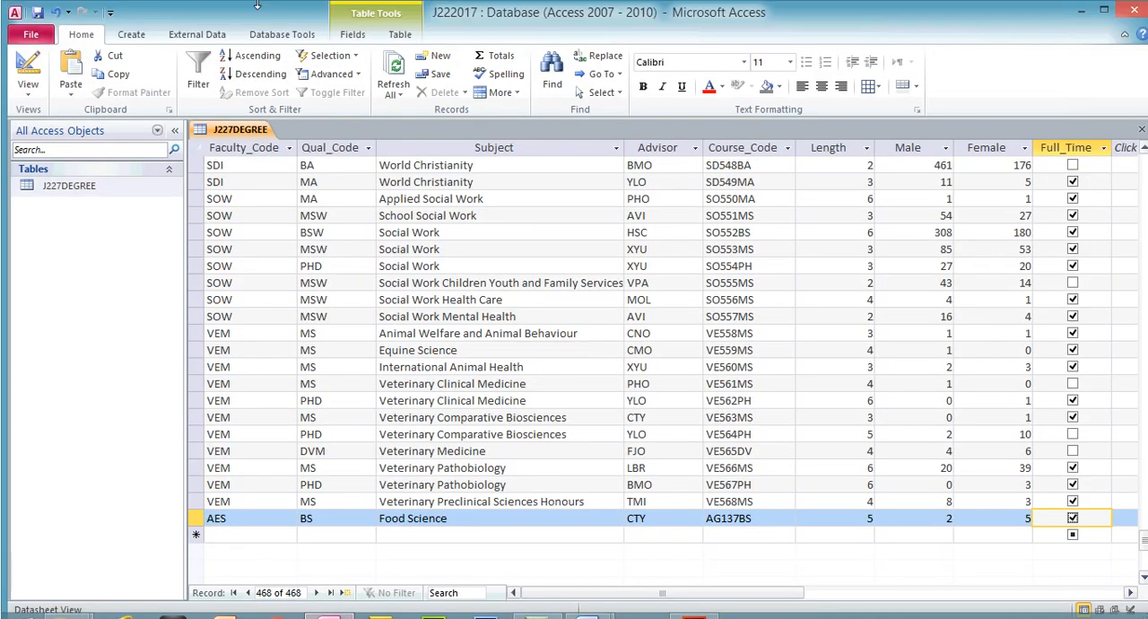
{"action": "left_click", "coordinate": [1141, 128]}
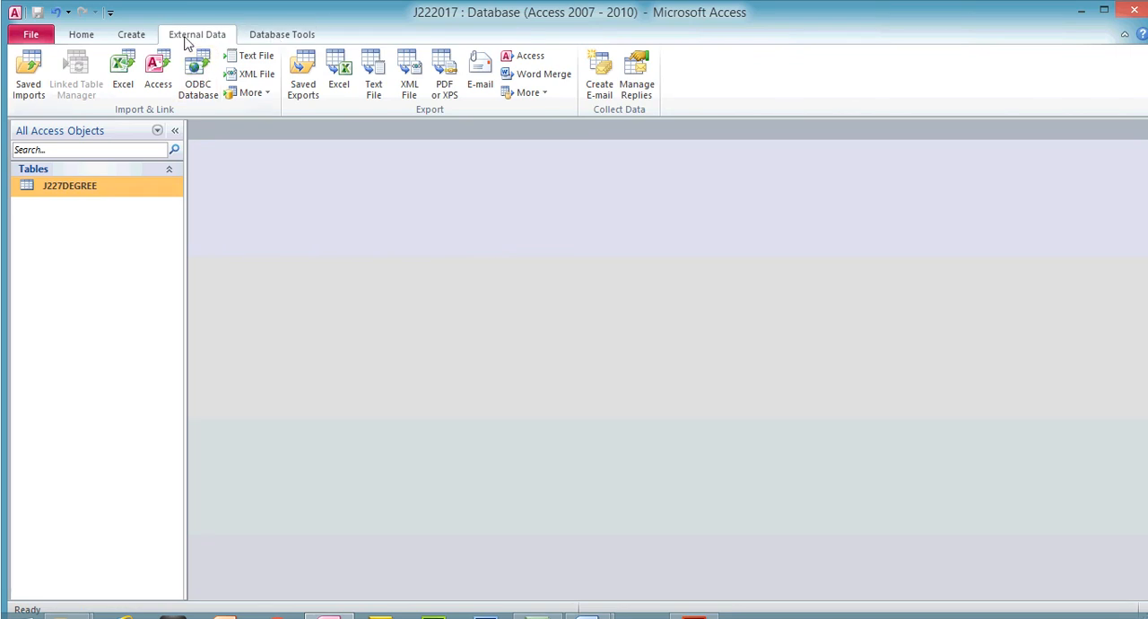
{"action": "left_click", "coordinate": [256, 59]}
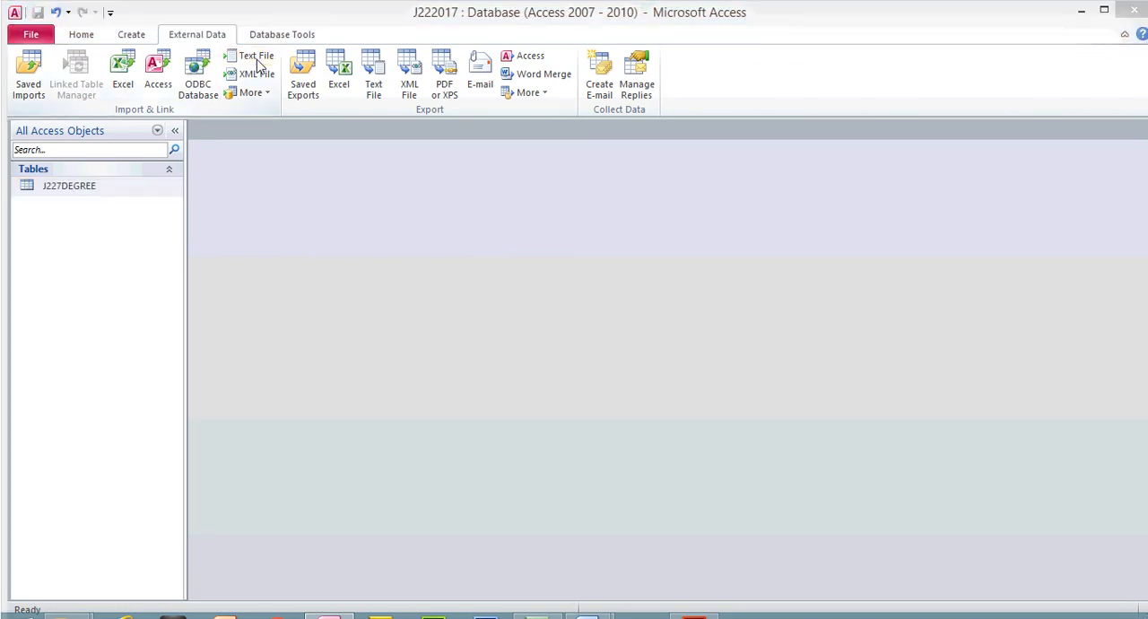
{"action": "left_click", "coordinate": [843, 204]}
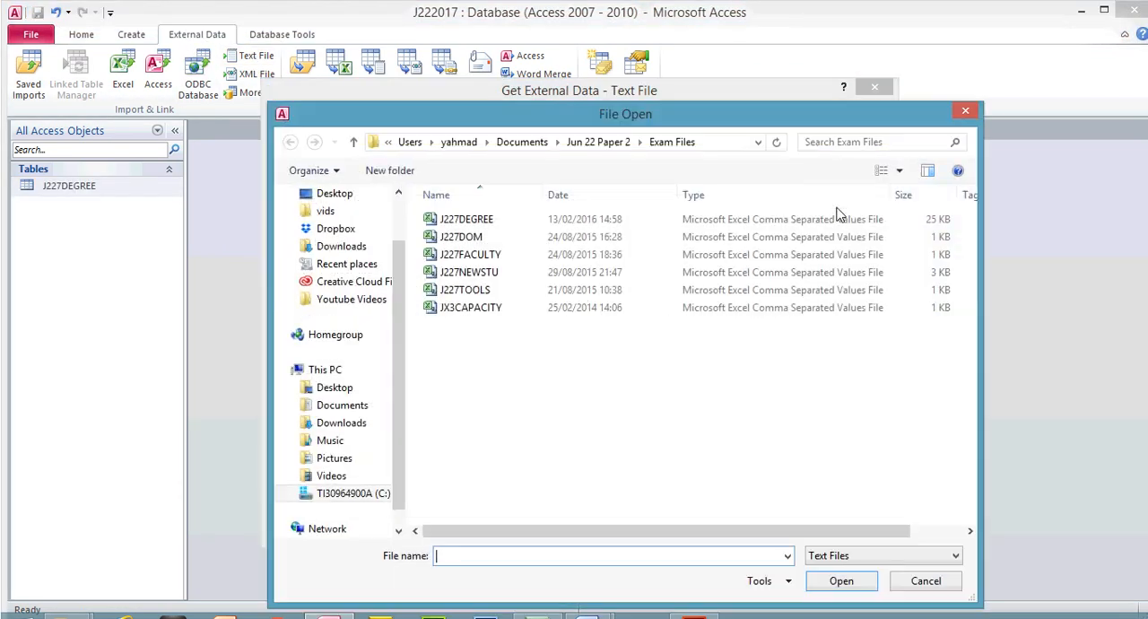
- Check the file name in step 27 of the exam paper and choose J227FACULTY.CSV for import into a new table
{"action": "left_click", "coordinate": [700, 610]}
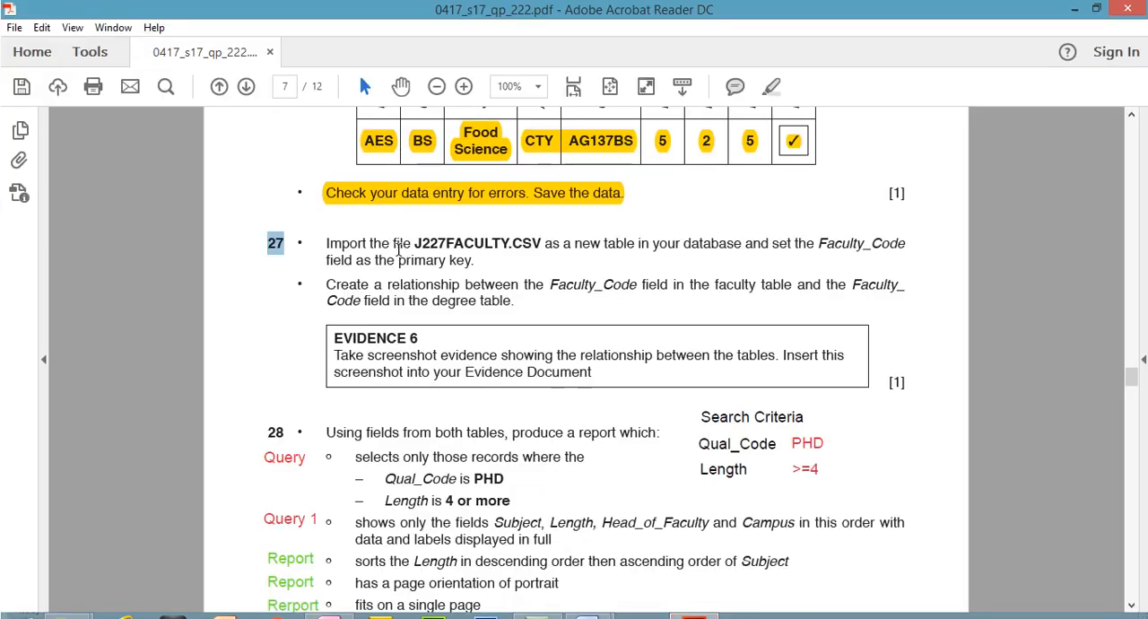
{"action": "left_click_drag", "start_coordinate": [415, 216], "coordinate": [476, 247]}
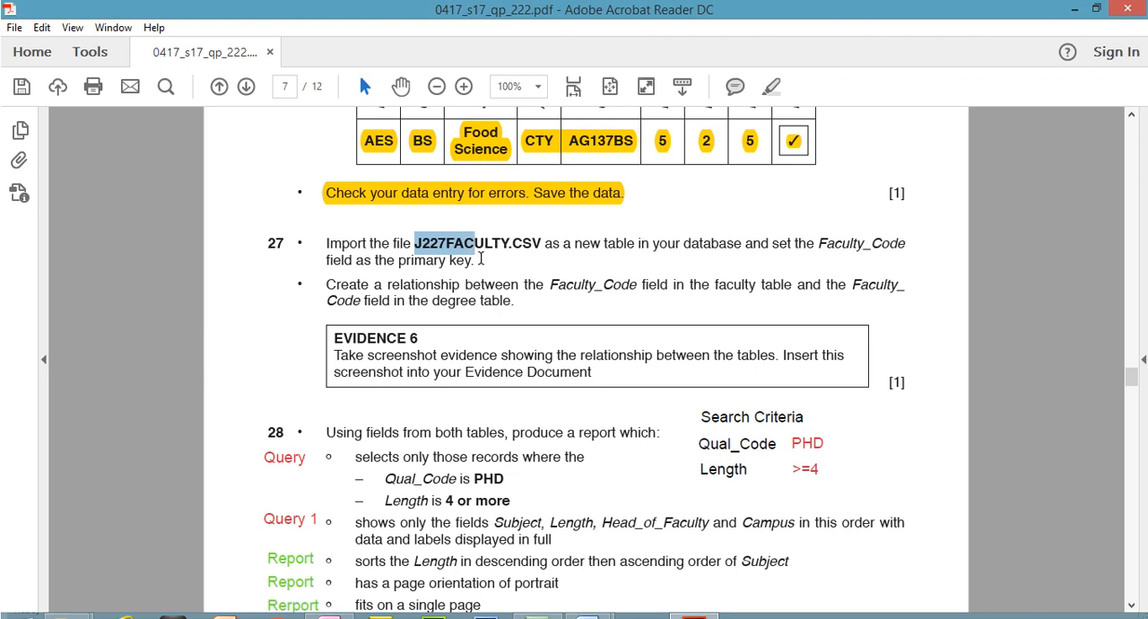
{"action": "left_click", "coordinate": [697, 609]}
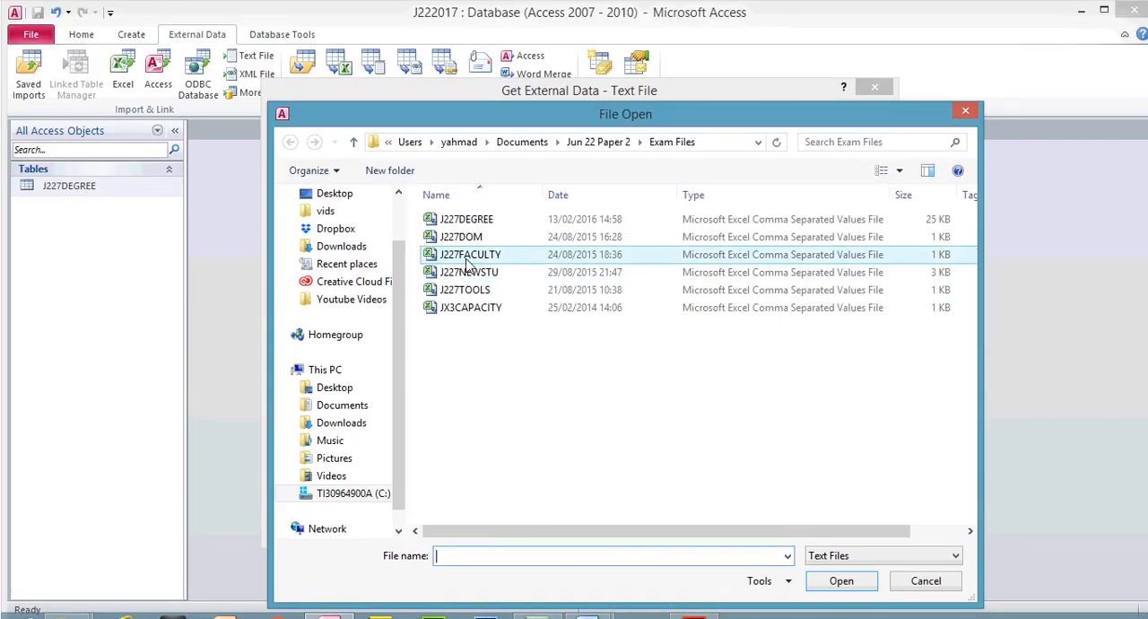
{"action": "left_click", "coordinate": [467, 232]}
{"action": "double_click", "coordinate": [467, 257]}
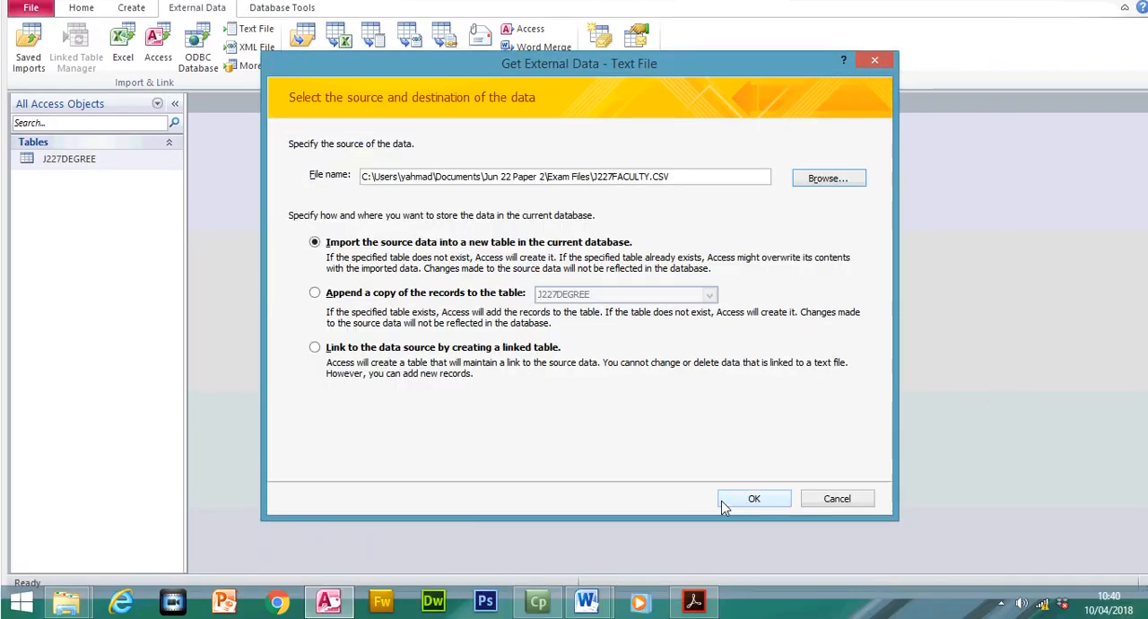
{"action": "left_click", "coordinate": [747, 525]}
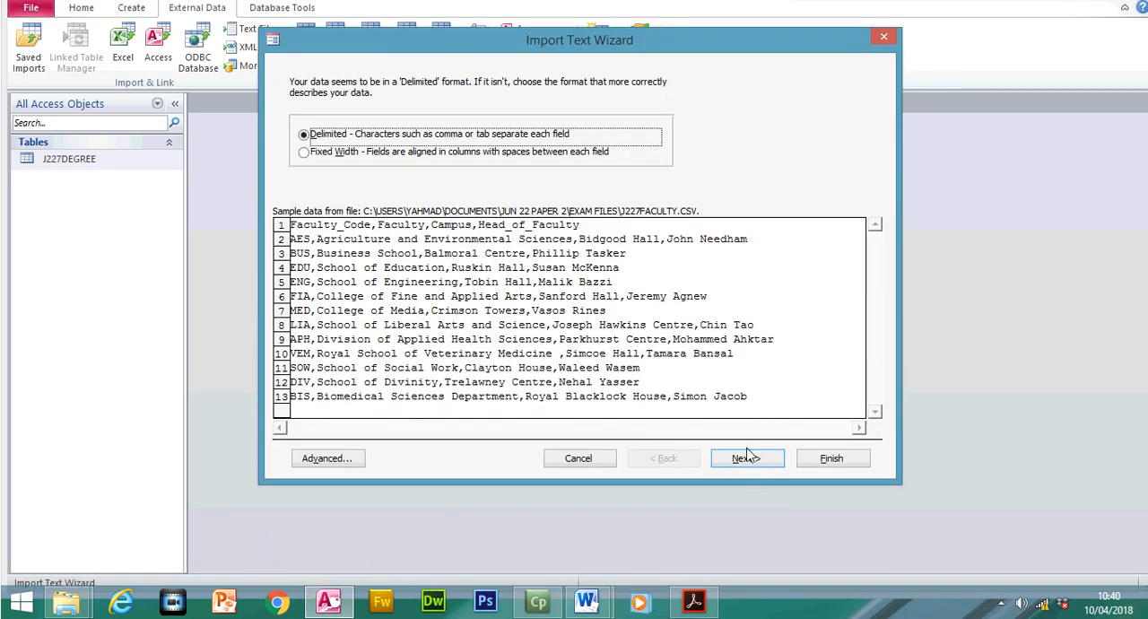
- Set the import as comma-delimited with the first row containing field names, and accept the default field options
{"action": "left_click", "coordinate": [746, 458]}
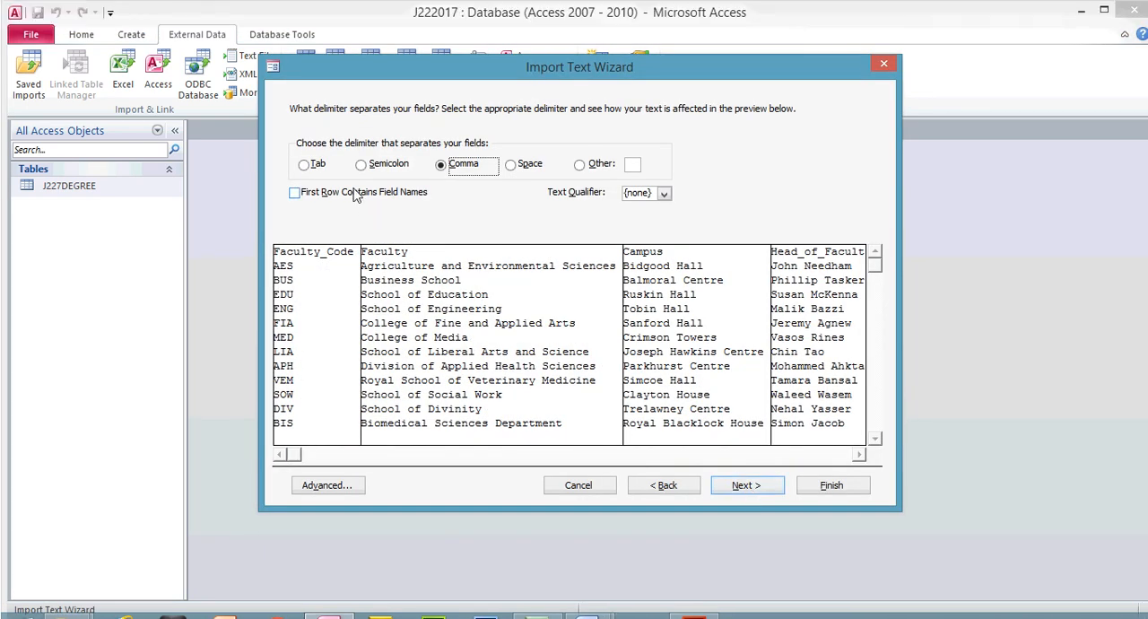
{"action": "left_click", "coordinate": [338, 194]}
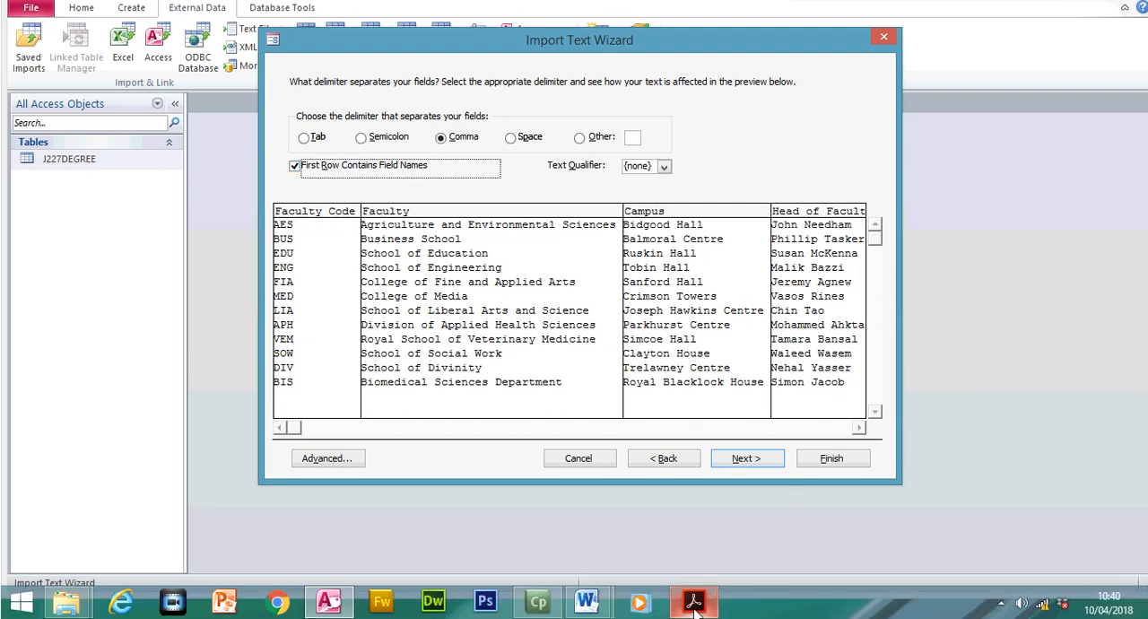
{"action": "left_click", "coordinate": [694, 602]}
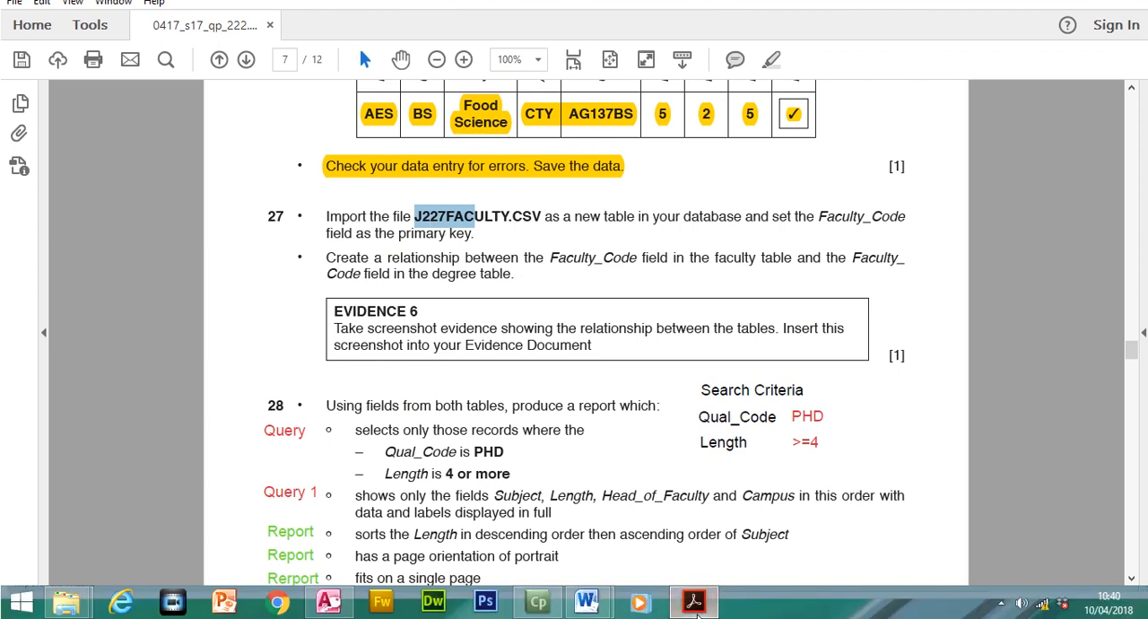
{"action": "left_click", "coordinate": [327, 601]}
{"action": "left_click", "coordinate": [731, 462]}
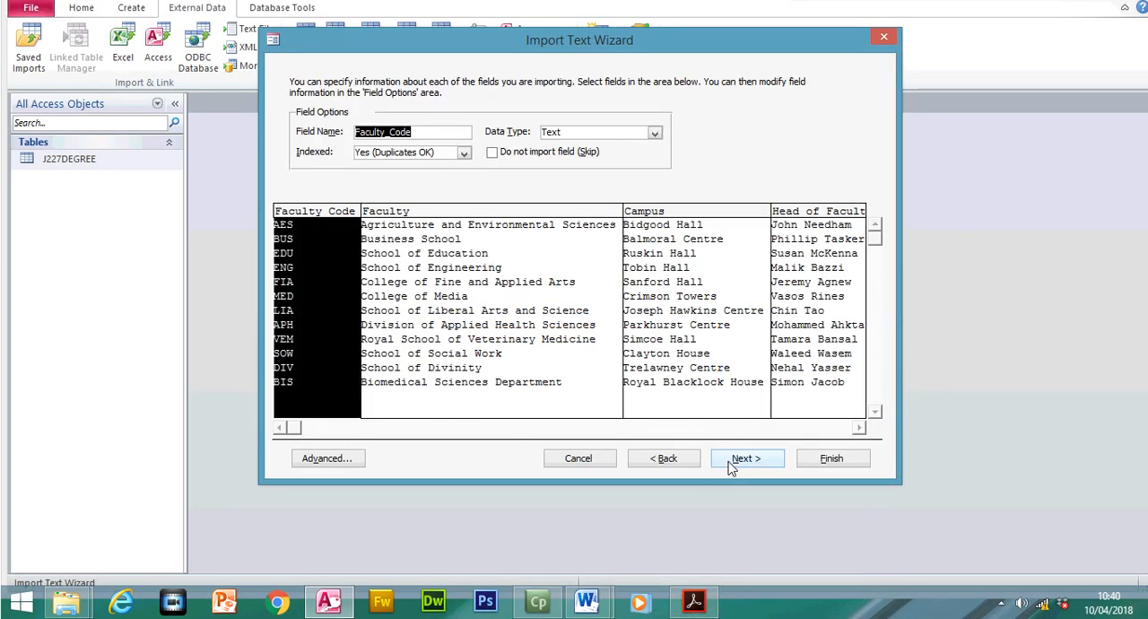
{"action": "left_click", "coordinate": [730, 465]}
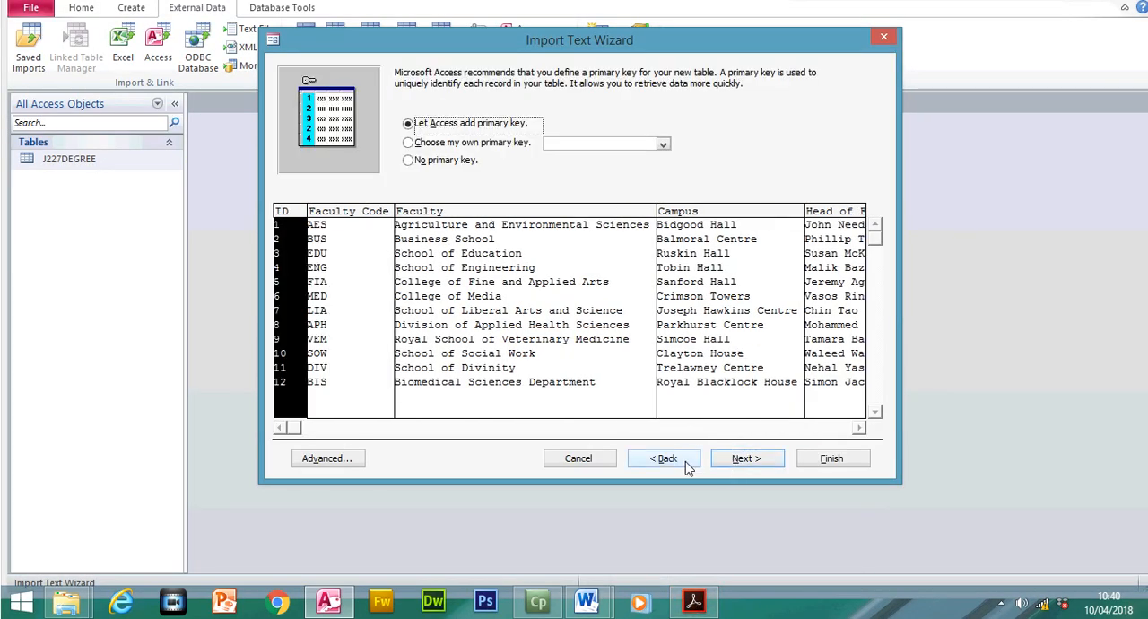
- Review the field names and data types in the J227FACULTY import specification, then return to the primary key choice
{"action": "left_click", "coordinate": [685, 461]}
{"action": "left_click", "coordinate": [685, 461]}
{"action": "left_click", "coordinate": [327, 458]}
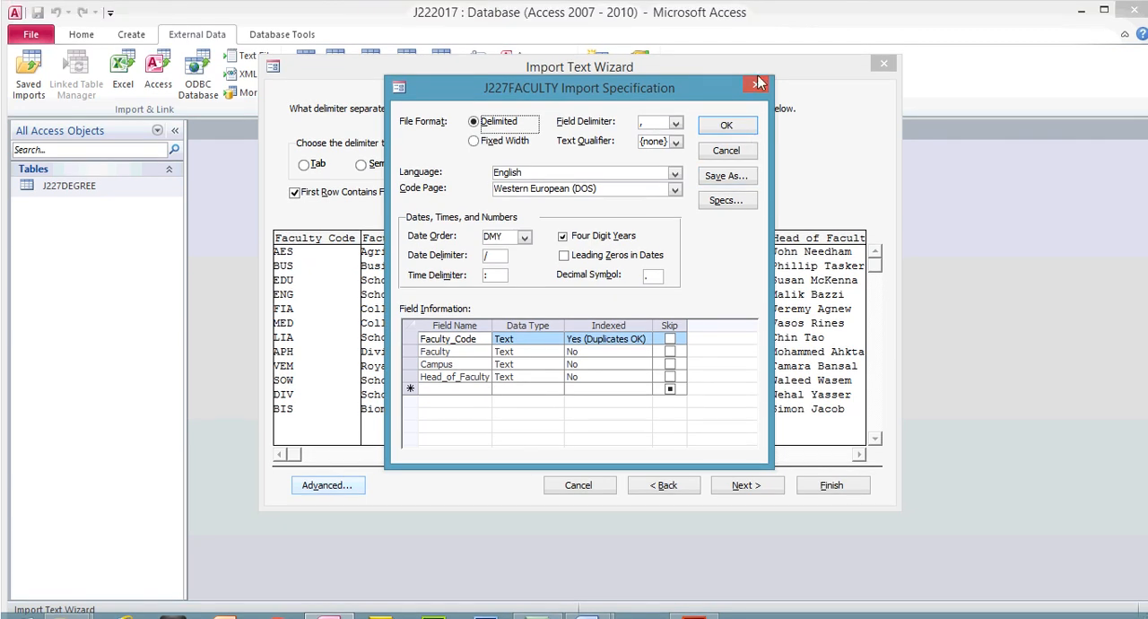
{"action": "left_click", "coordinate": [758, 88]}
{"action": "left_click", "coordinate": [745, 489]}
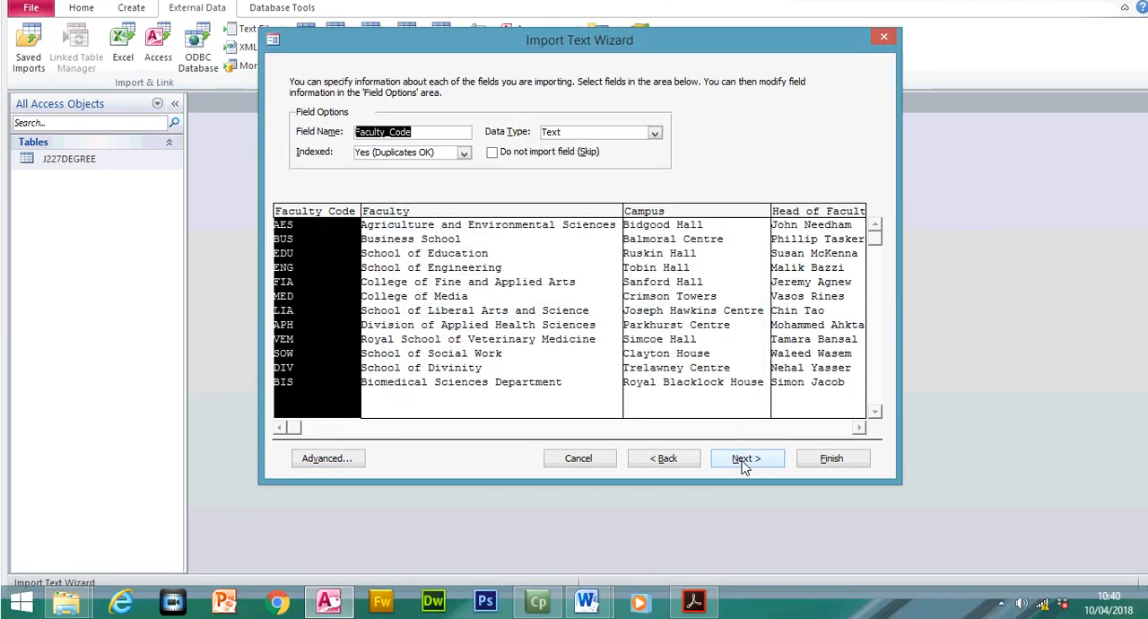
{"action": "left_click", "coordinate": [744, 488]}
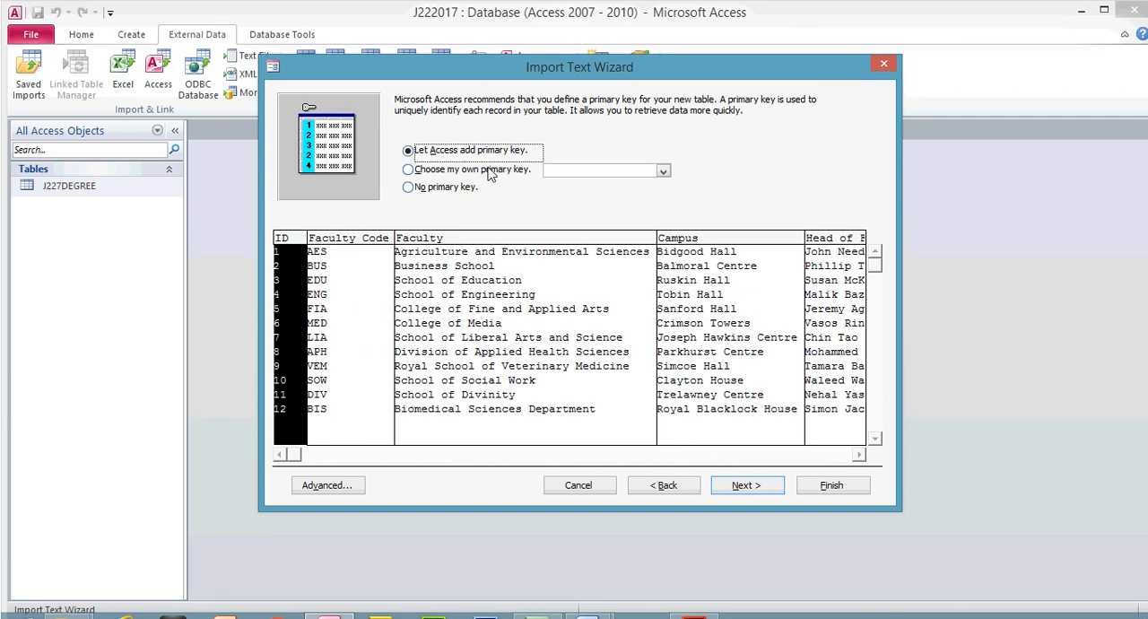
- Choose Faculty_Code as the primary key of the new table, checking it against step 27 of the exam paper
{"action": "left_click", "coordinate": [490, 170]}
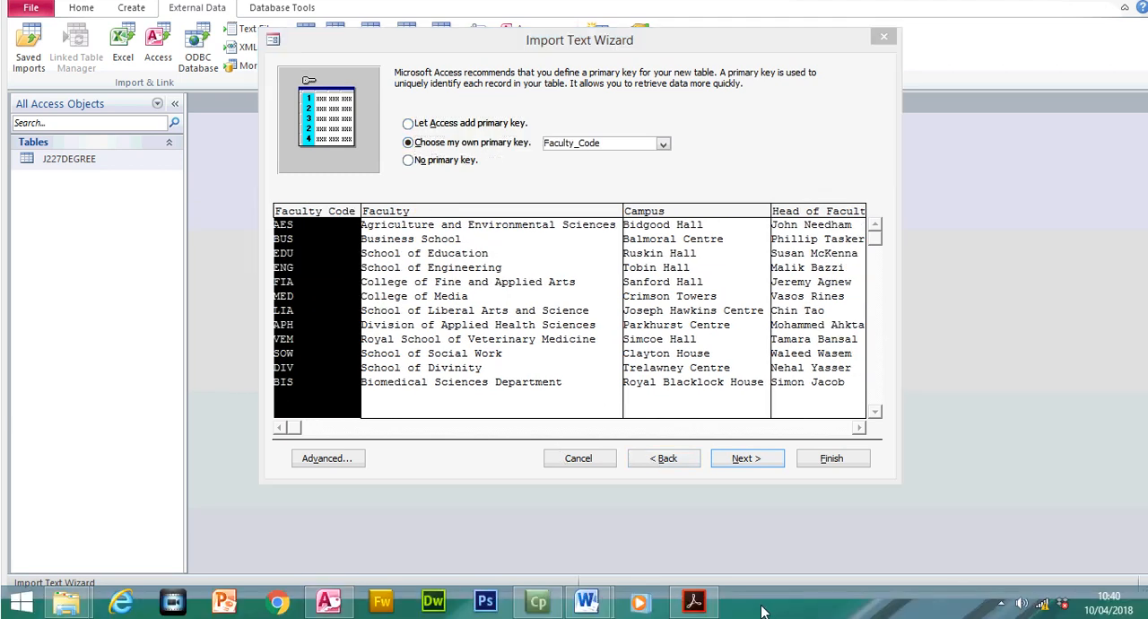
{"action": "left_click", "coordinate": [693, 601]}
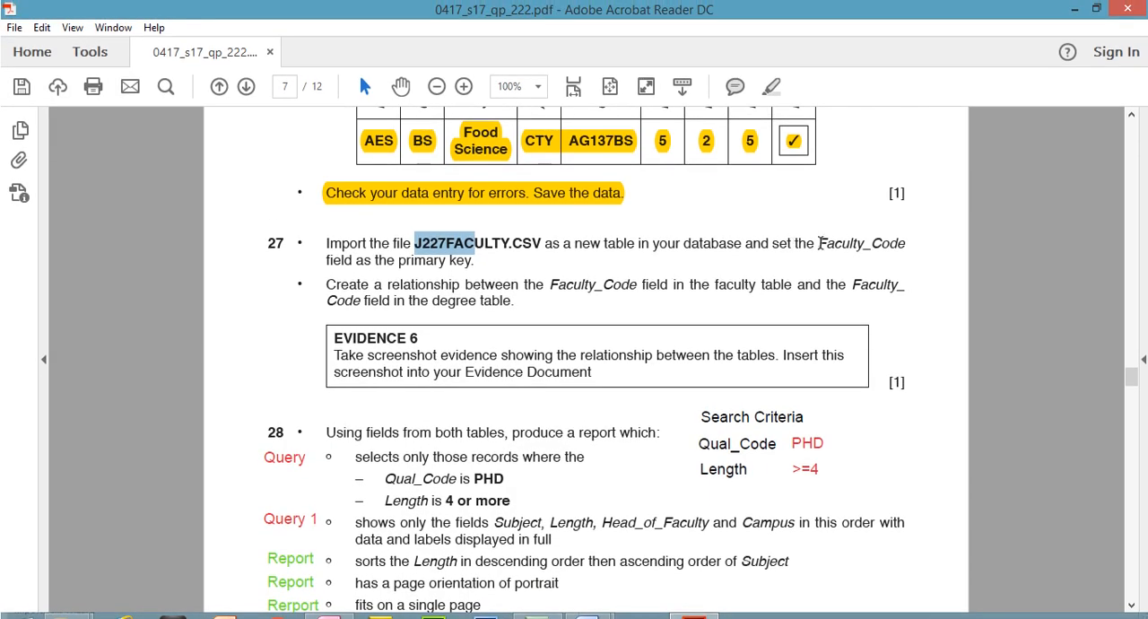
{"action": "left_click_drag", "start_coordinate": [818, 243], "coordinate": [888, 243]}
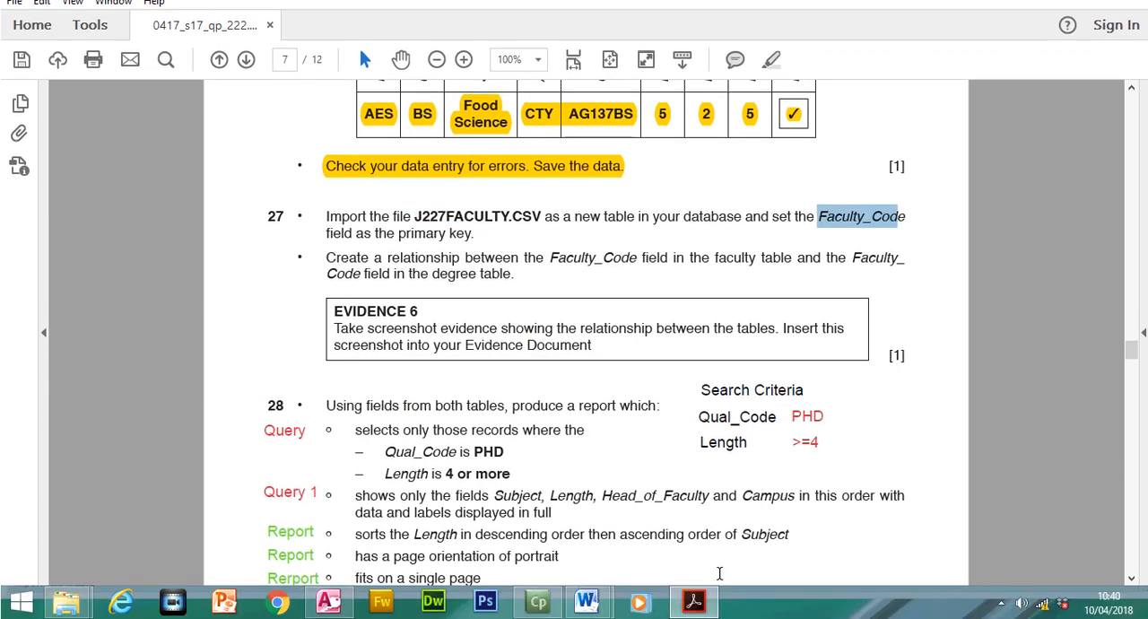
{"action": "left_click", "coordinate": [695, 592]}
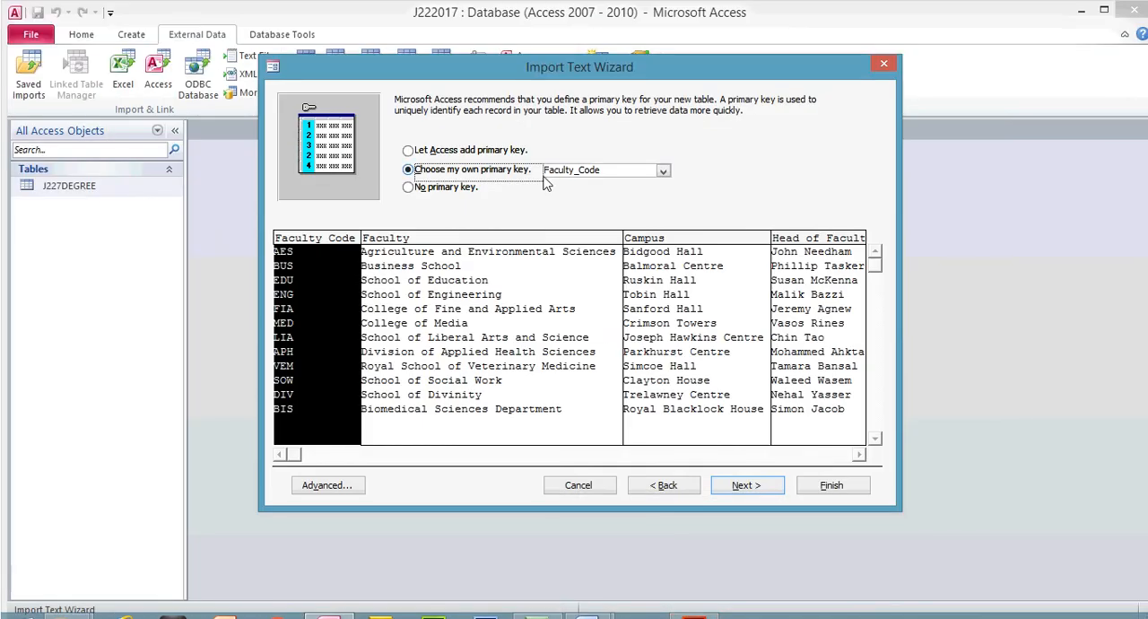
{"action": "left_click", "coordinate": [661, 171]}
{"action": "left_click", "coordinate": [620, 184]}
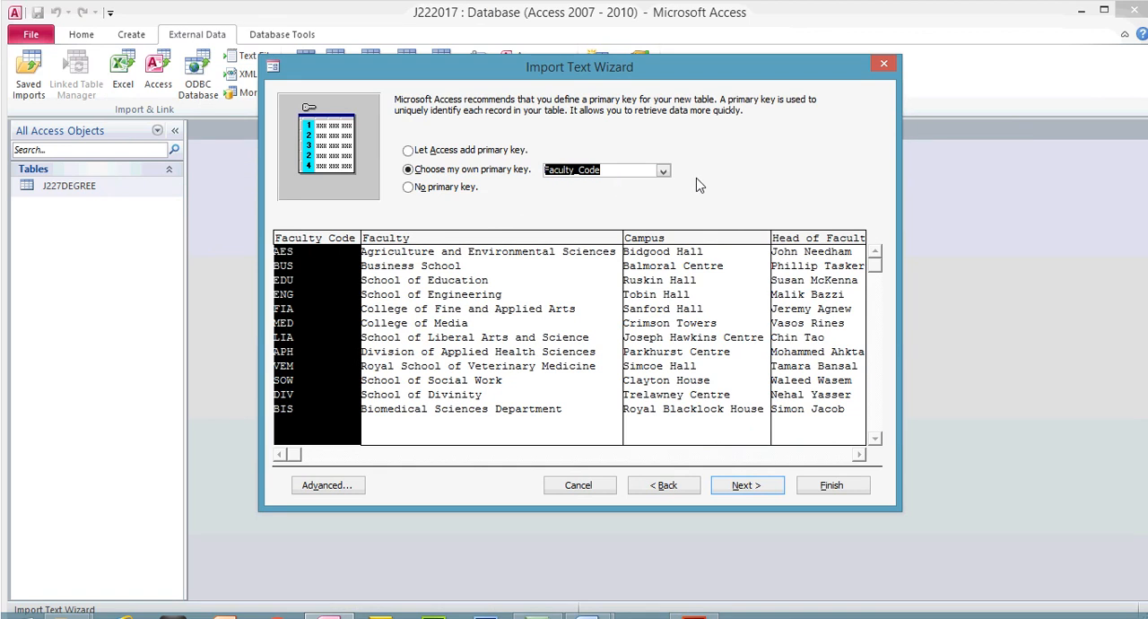
- Finish the import into a table named J227FACULTY without saving the import steps
{"action": "left_click", "coordinate": [746, 460]}
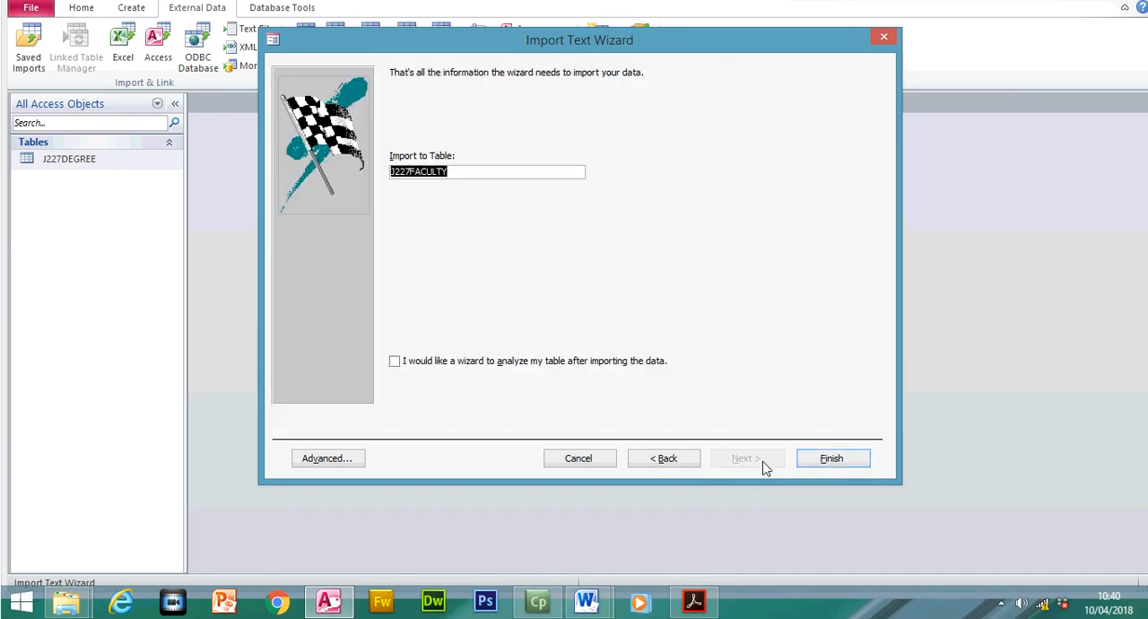
{"action": "left_click", "coordinate": [856, 459]}
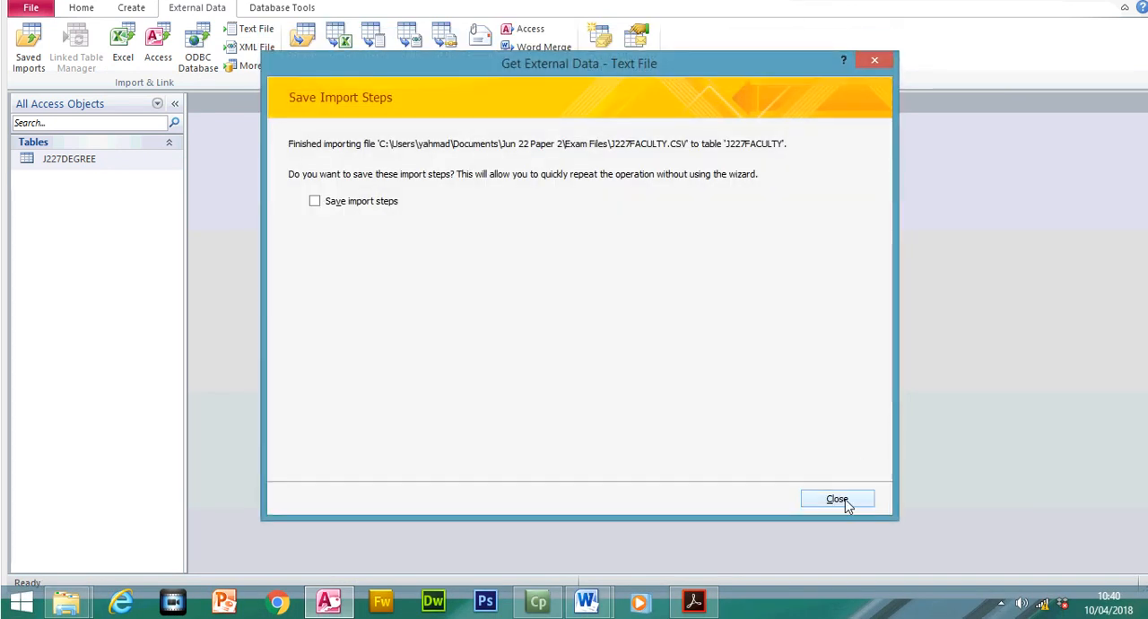
{"action": "left_click", "coordinate": [843, 499]}
- Open the J227FACULTY table and fit the Head_of_Faculty, Campus, Faculty and Faculty_Code columns to their contents
{"action": "double_click", "coordinate": [118, 213]}
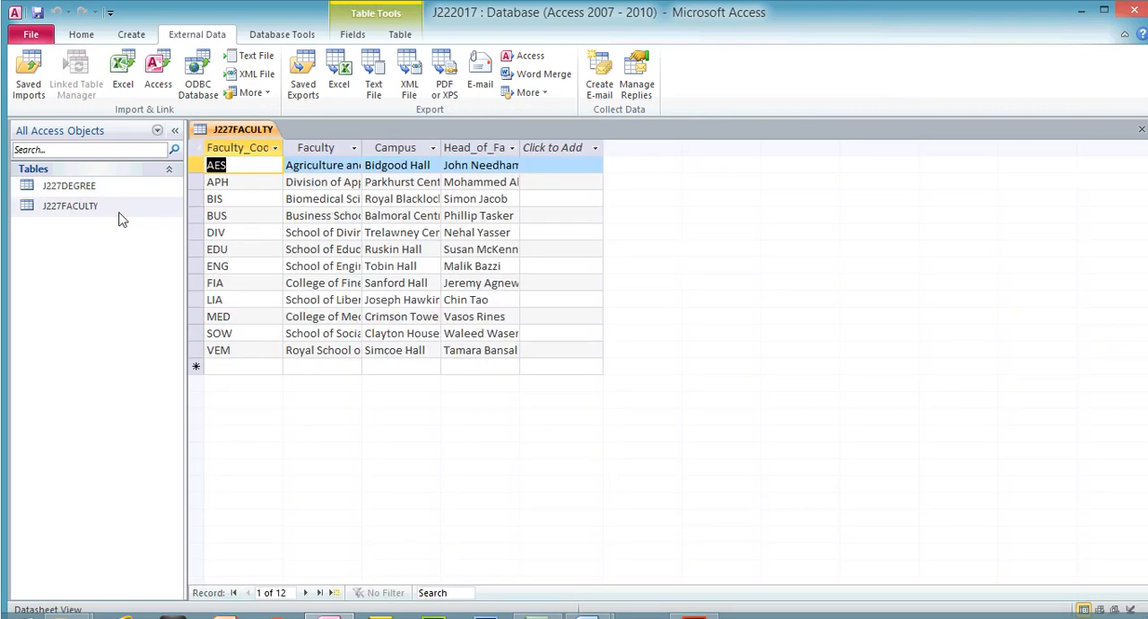
{"action": "double_click", "coordinate": [519, 148]}
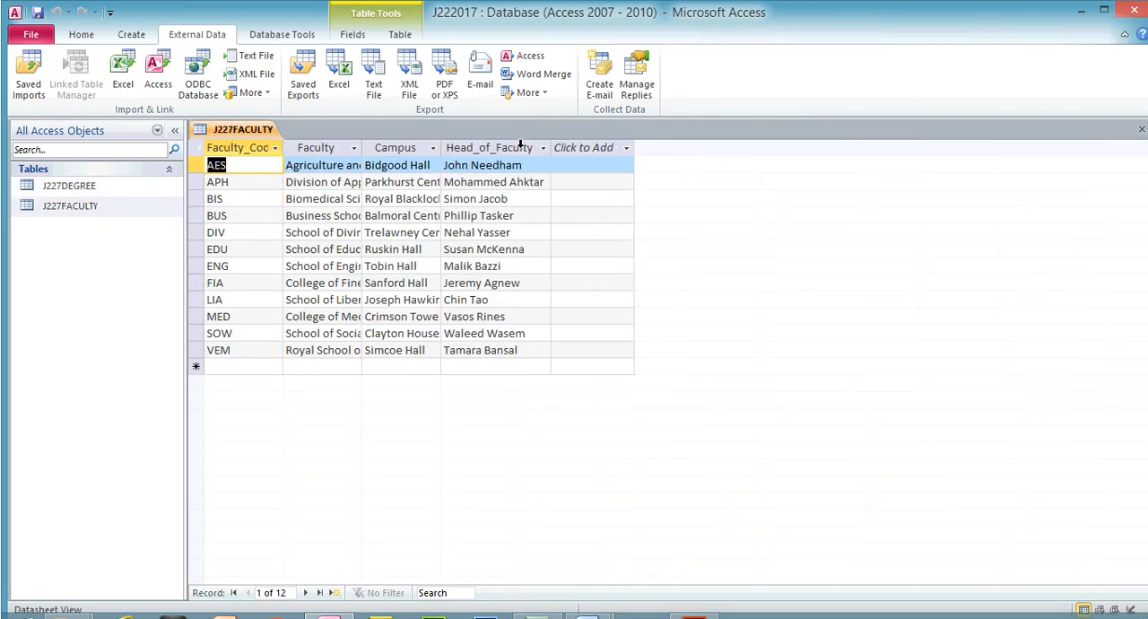
{"action": "double_click", "coordinate": [441, 147]}
{"action": "double_click", "coordinate": [363, 147]}
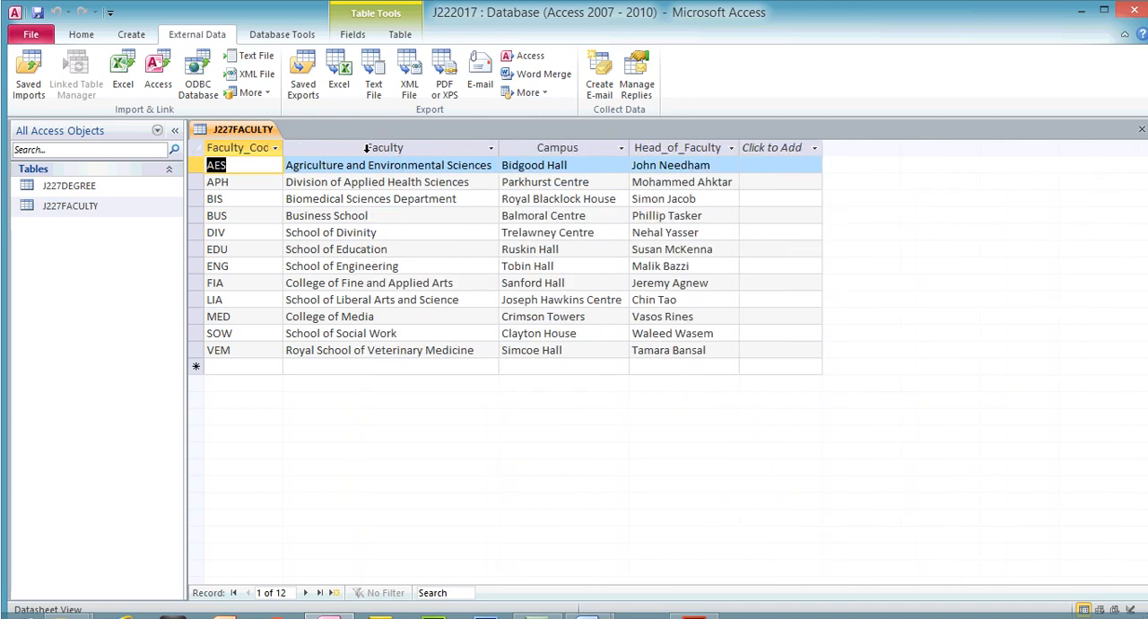
{"action": "double_click", "coordinate": [286, 147]}
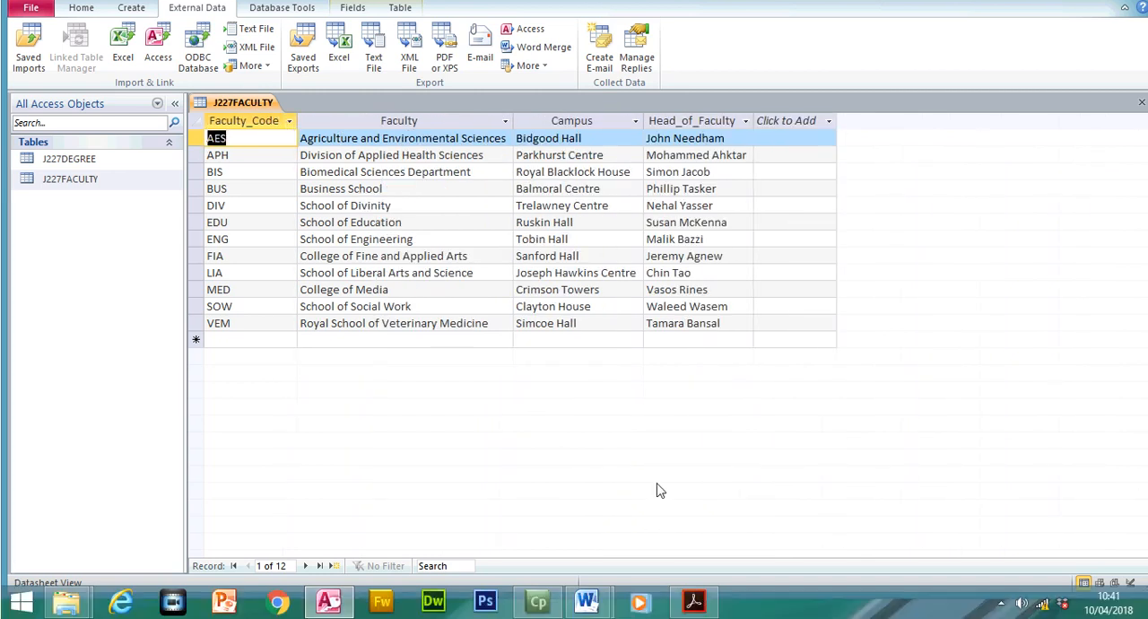
- Highlight the step 27 instruction in the exam paper about importing J227FACULTY.CSV and setting Faculty_Code as the primary key
{"action": "left_click", "coordinate": [694, 601]}
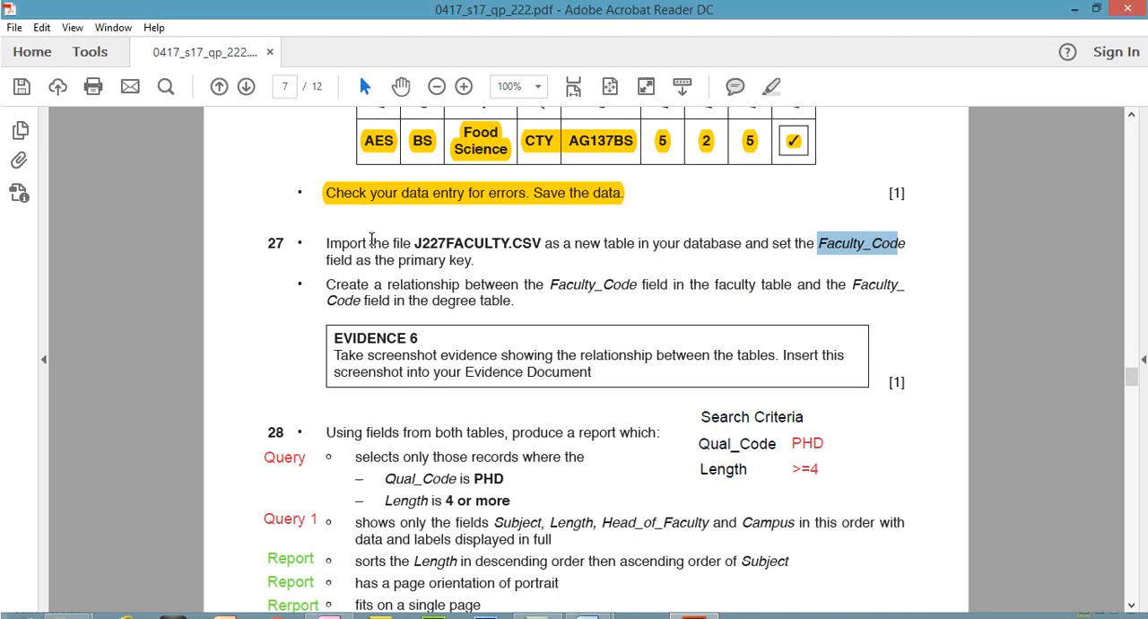
{"action": "left_click_drag", "start_coordinate": [323, 242], "coordinate": [455, 254]}
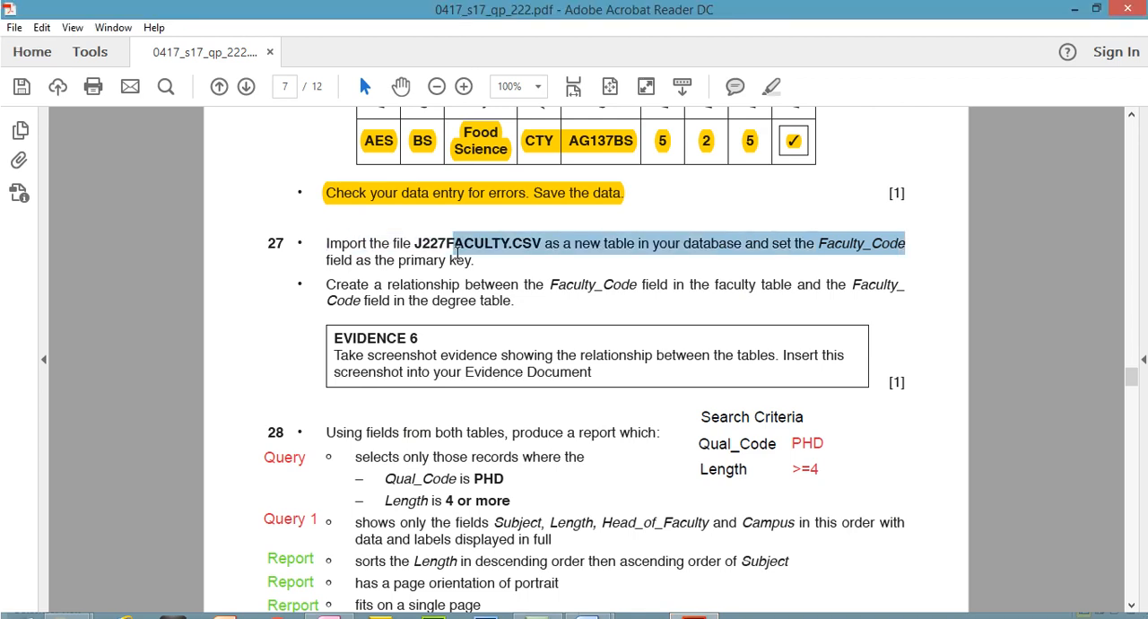
{"action": "left_click", "coordinate": [321, 241]}
{"action": "left_click_drag", "start_coordinate": [321, 242], "coordinate": [480, 259]}
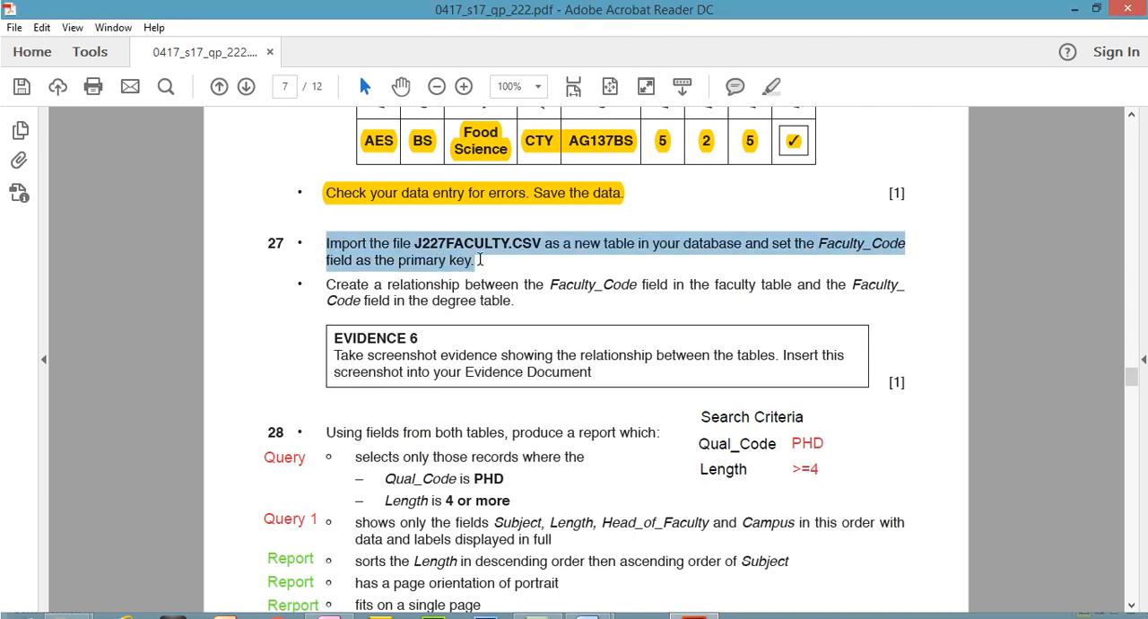
{"action": "left_click", "coordinate": [773, 86]}
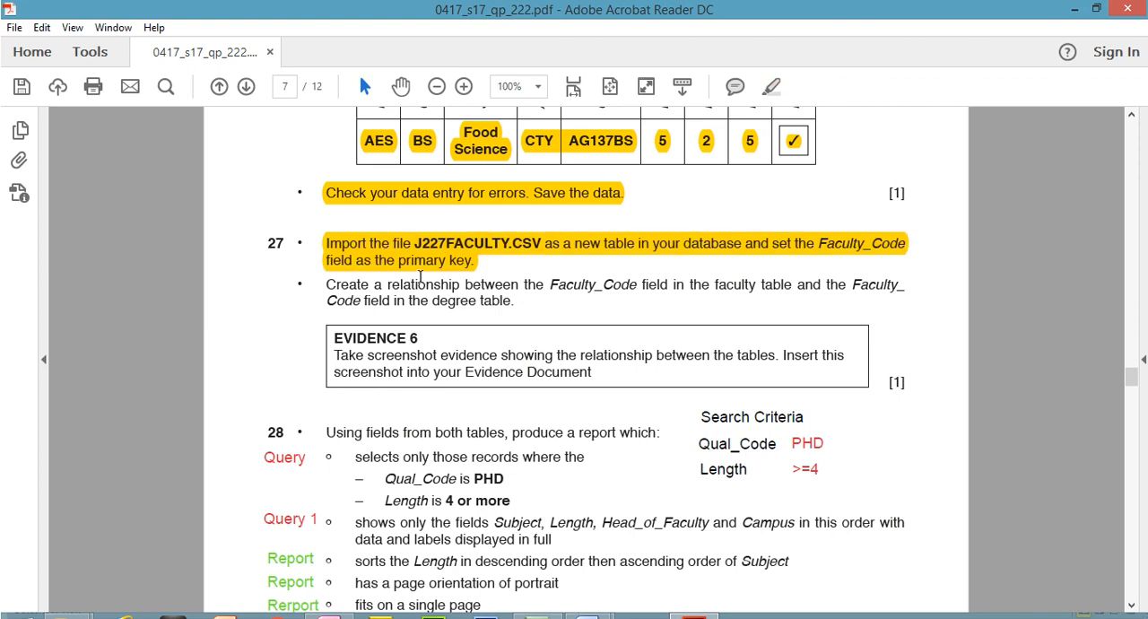
- Highlight the exam paper instruction on relating the Faculty_Code fields of the faculty and degree tables, then return to Access
{"action": "left_click_drag", "start_coordinate": [328, 285], "coordinate": [515, 304]}
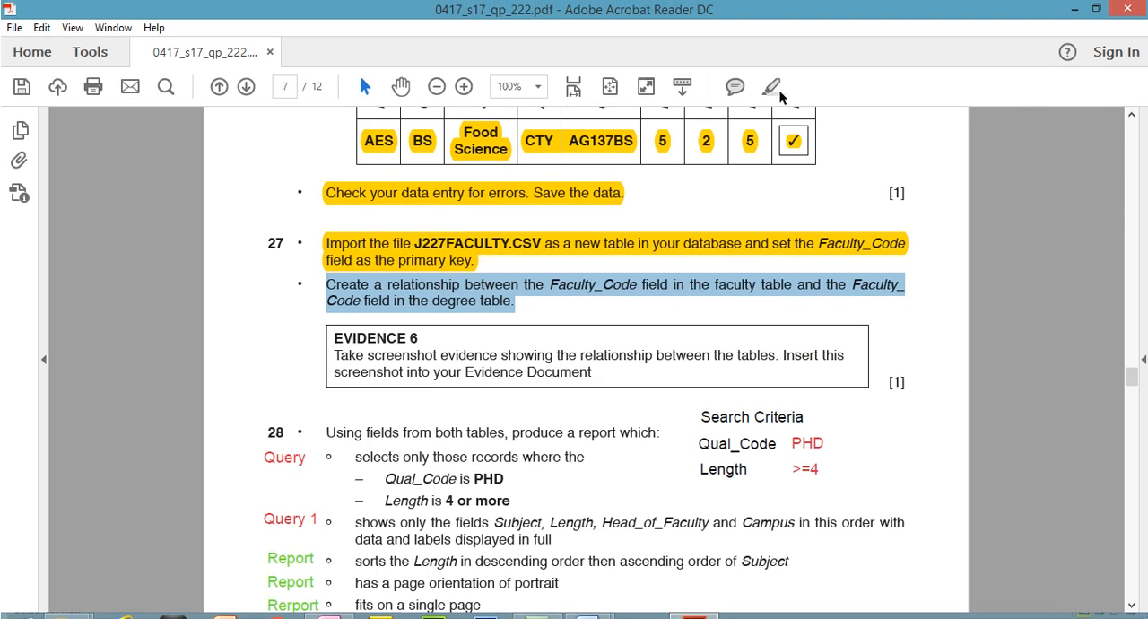
{"action": "left_click", "coordinate": [775, 89]}
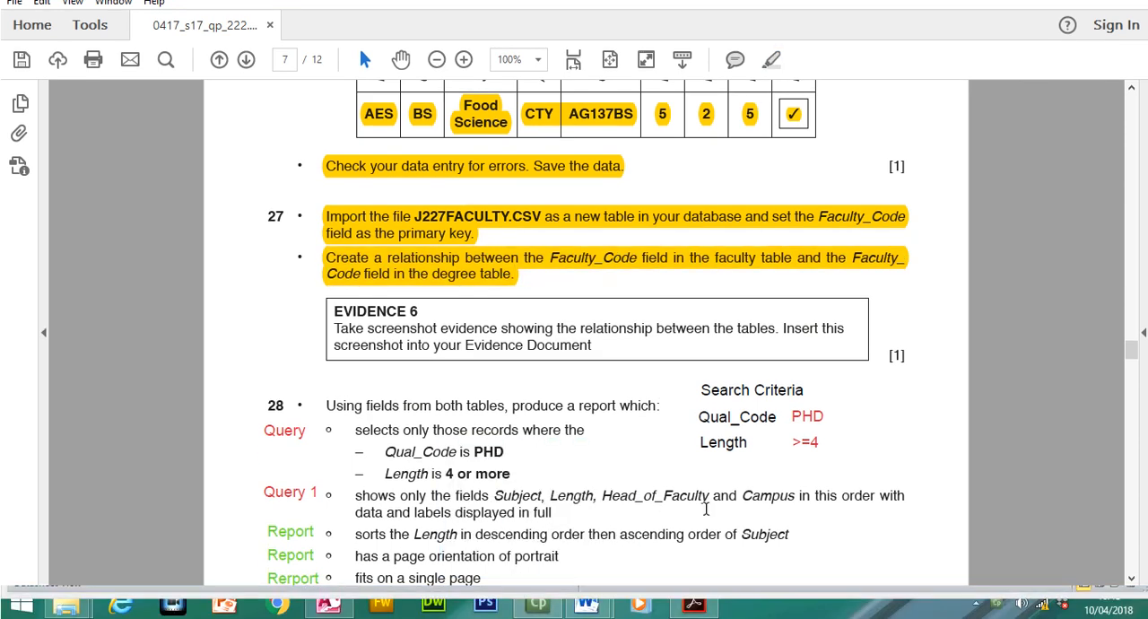
{"action": "left_click", "coordinate": [329, 603]}
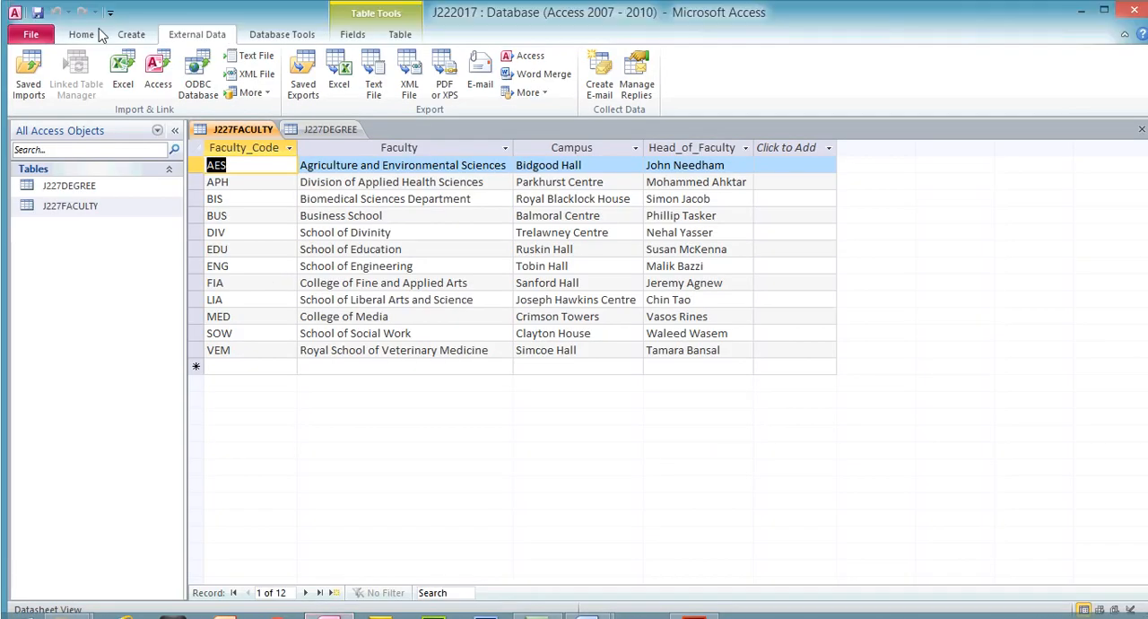
- Close both open tables and add J227DEGREE and J227FACULTY to the Relationships layout
{"action": "left_click", "coordinate": [1142, 129]}
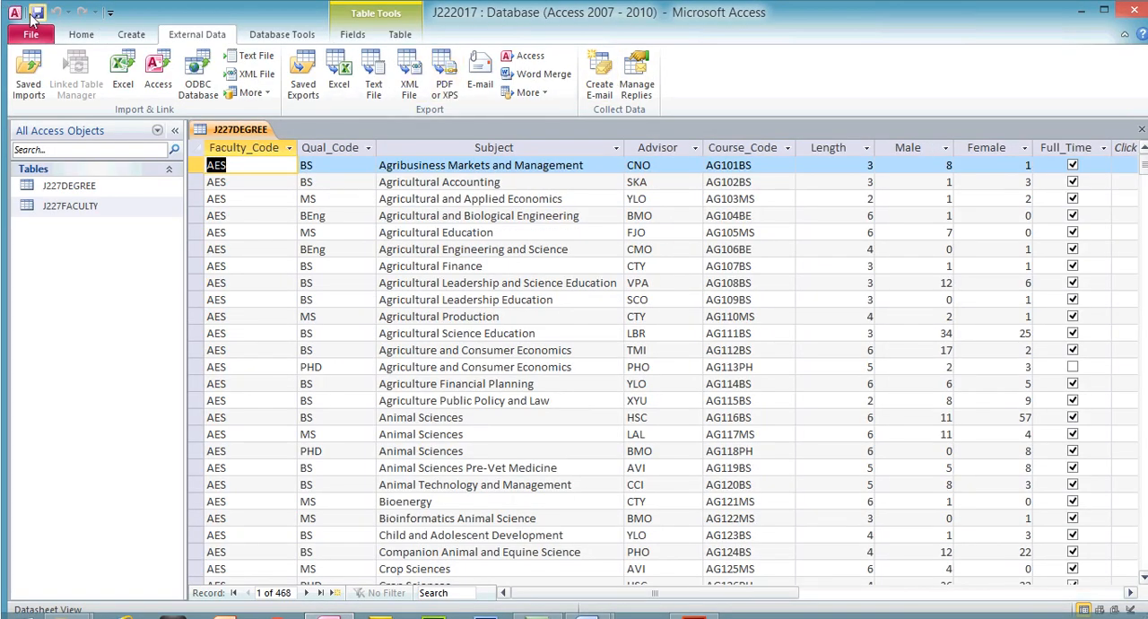
{"action": "left_click", "coordinate": [1142, 129]}
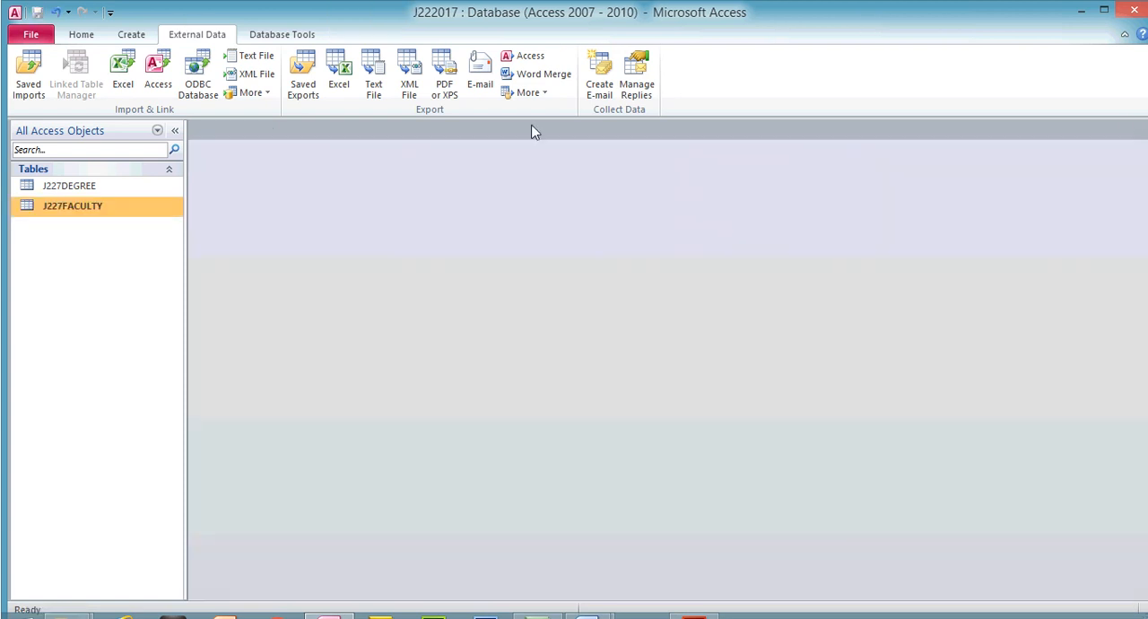
{"action": "left_click", "coordinate": [254, 37]}
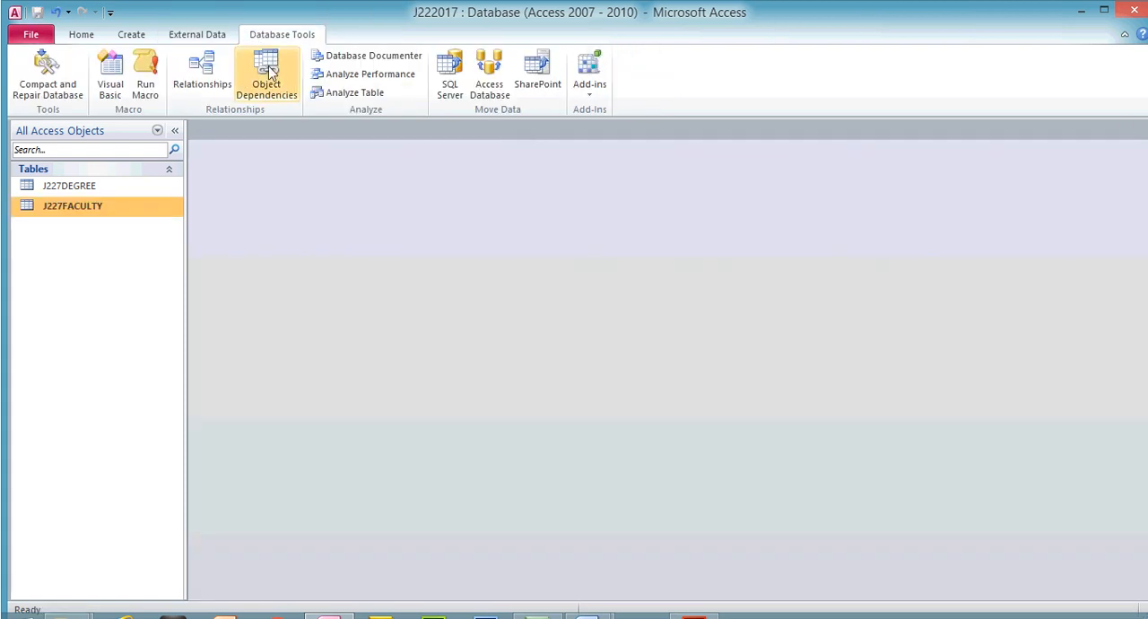
{"action": "left_click", "coordinate": [202, 70]}
{"action": "left_click", "coordinate": [503, 195]}
{"action": "left_click", "coordinate": [500, 182], "text": "shift"}
{"action": "left_click", "coordinate": [603, 366]}
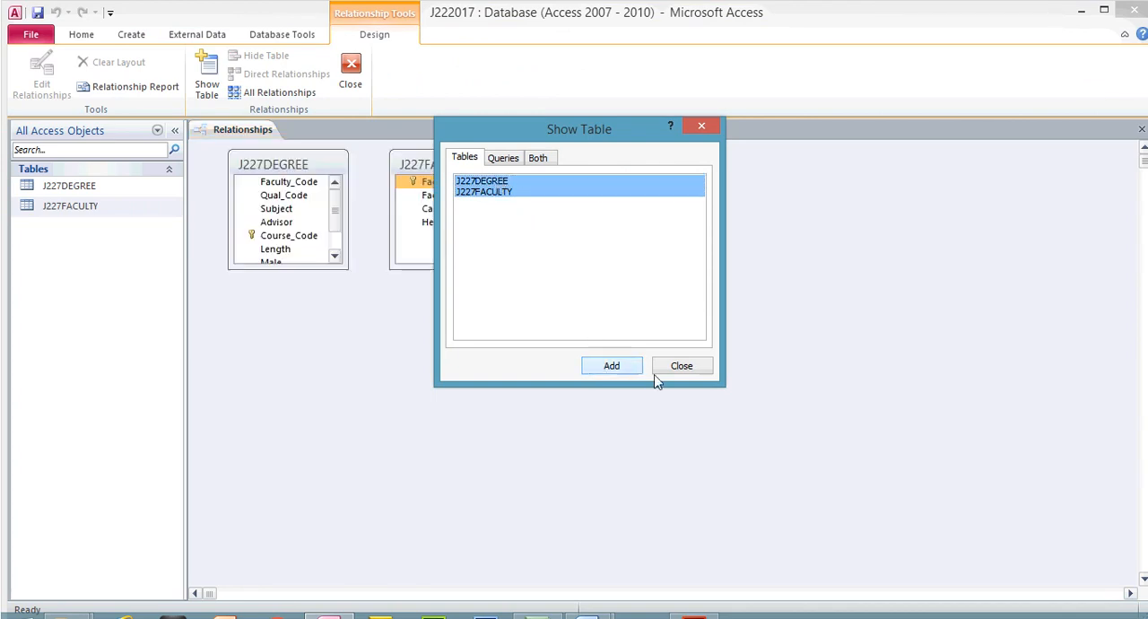
{"action": "left_click", "coordinate": [686, 370]}
- Enlarge the J227FACULTY and J227DEGREE field lists so all their fields show, at roughly matching heights
{"action": "left_click_drag", "start_coordinate": [489, 271], "coordinate": [546, 399]}
{"action": "left_click_drag", "start_coordinate": [310, 268], "coordinate": [320, 348]}
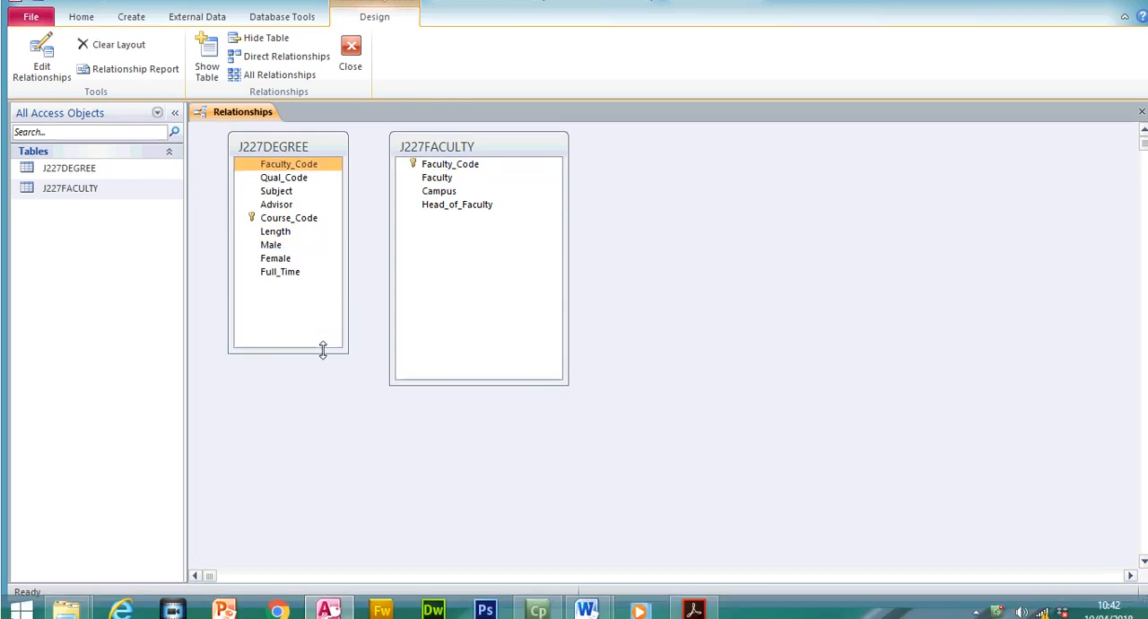
{"action": "left_click_drag", "start_coordinate": [474, 398], "coordinate": [476, 354]}
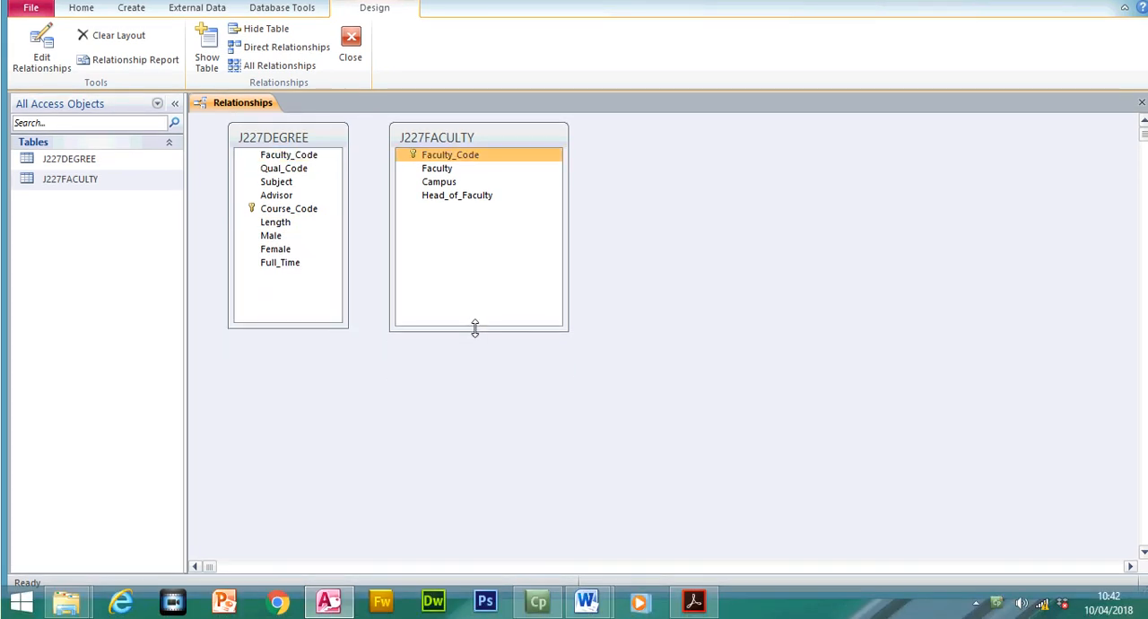
- Recheck step 27 in the exam paper and link Faculty_Code in J227FACULTY to Faculty_Code in J227DEGREE, keeping the relationship dialog clear of the tables
{"action": "left_click", "coordinate": [475, 156]}
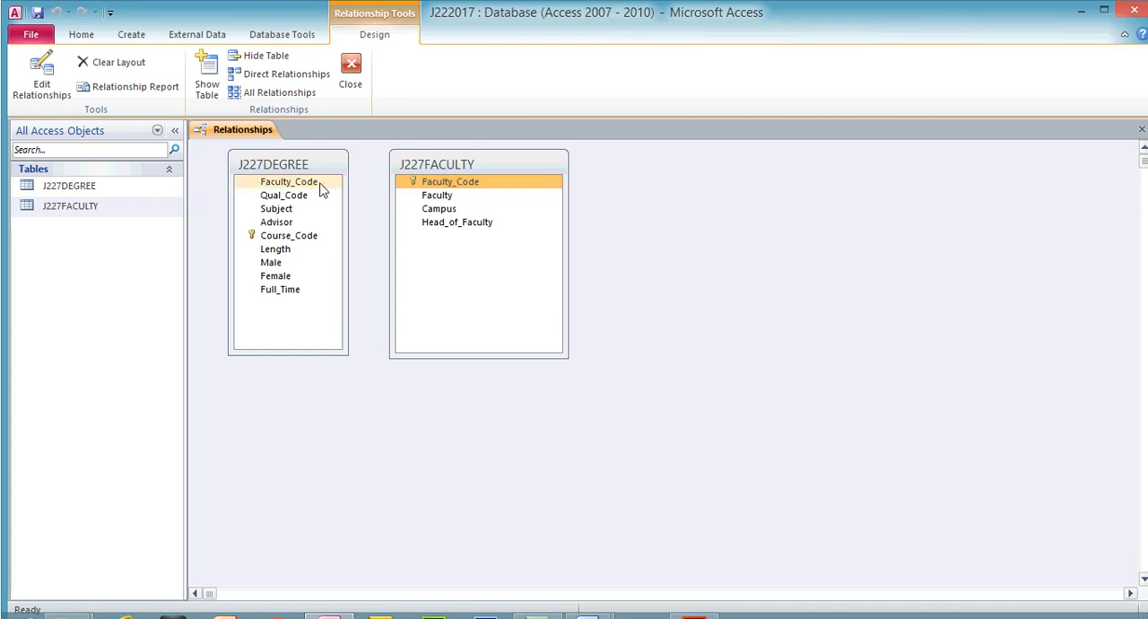
{"action": "left_click", "coordinate": [690, 601]}
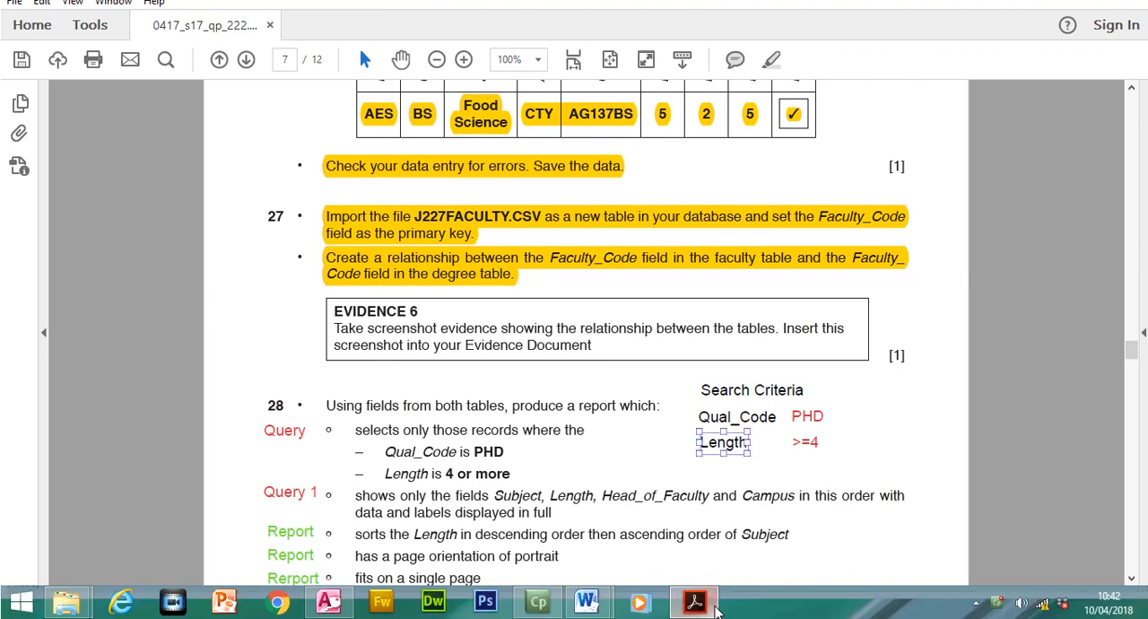
{"action": "left_click", "coordinate": [326, 587]}
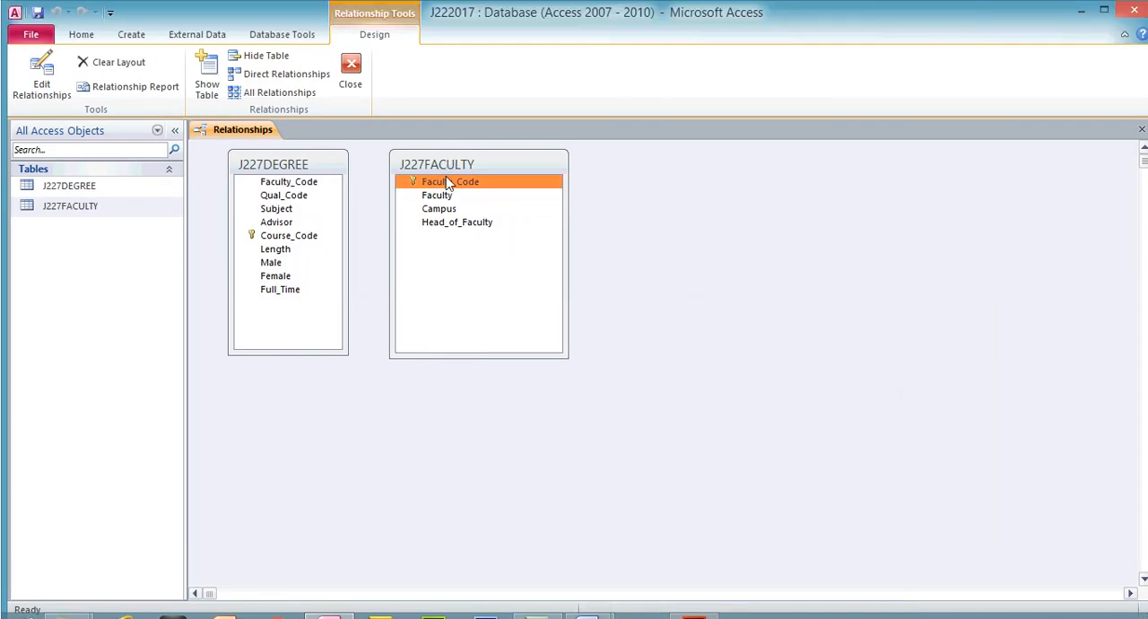
{"action": "left_click", "coordinate": [696, 613]}
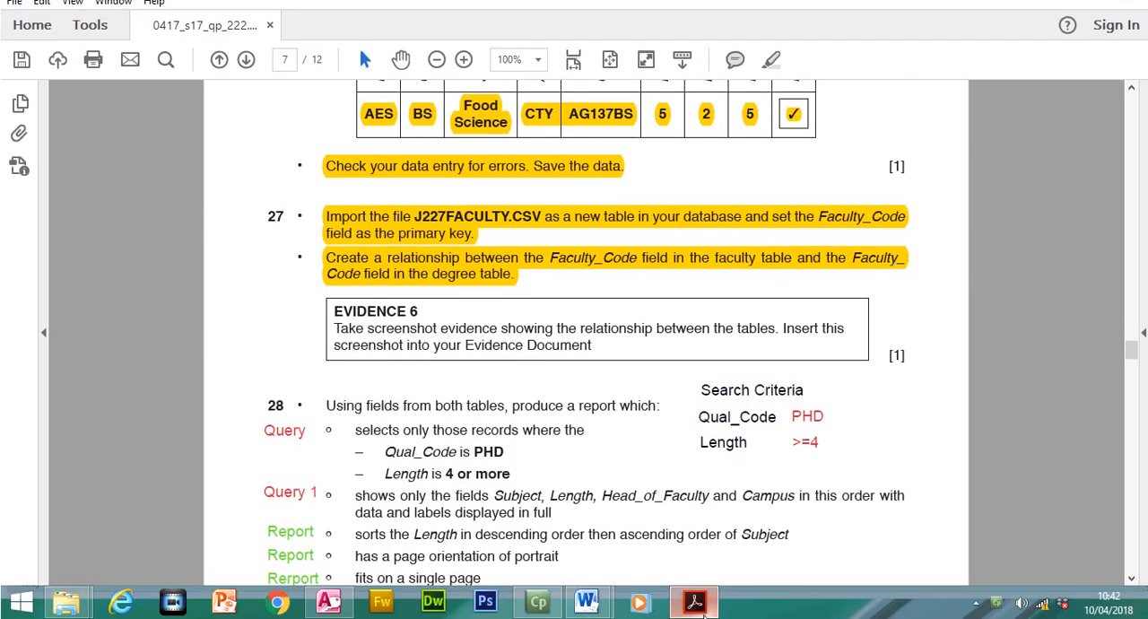
{"action": "left_click", "coordinate": [704, 614]}
{"action": "left_click_drag", "start_coordinate": [438, 181], "coordinate": [313, 187]}
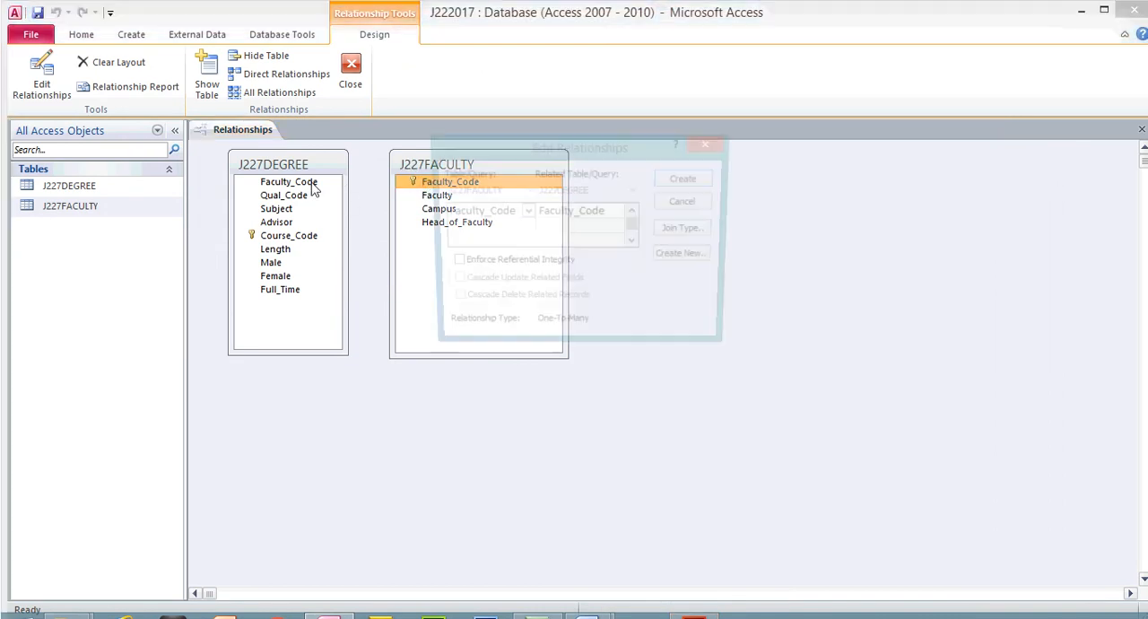
{"action": "left_click_drag", "start_coordinate": [489, 154], "coordinate": [640, 172]}
- Check the EVIDENCE 6 requirement in the exam paper, then return to Access and create the Faculty_Code relationship
{"action": "left_click", "coordinate": [693, 617]}
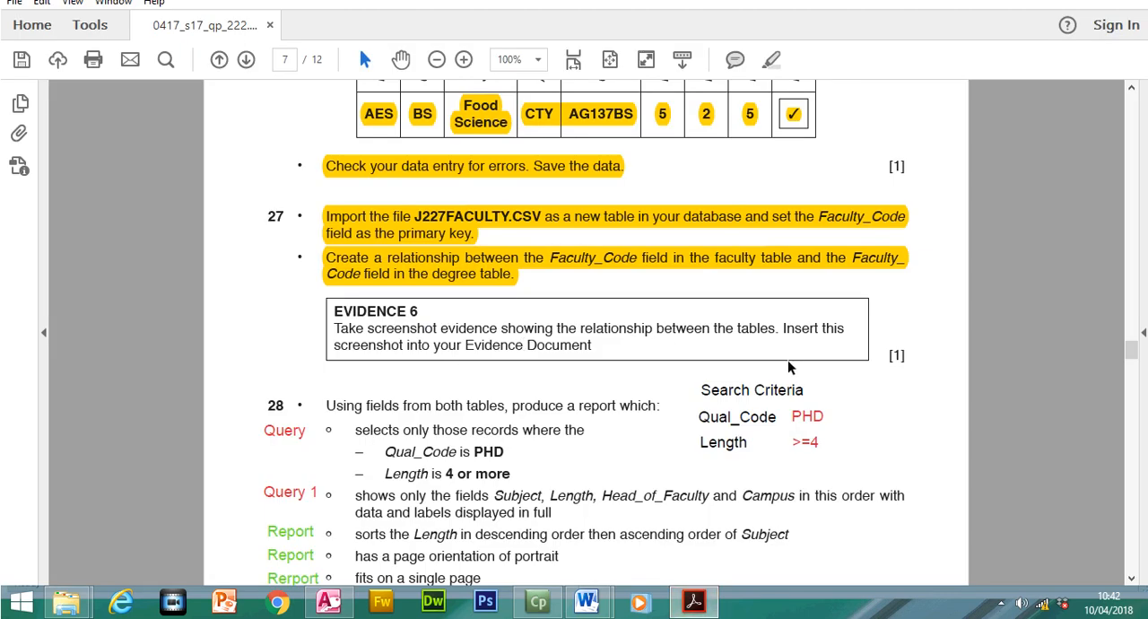
{"action": "left_click", "coordinate": [711, 610]}
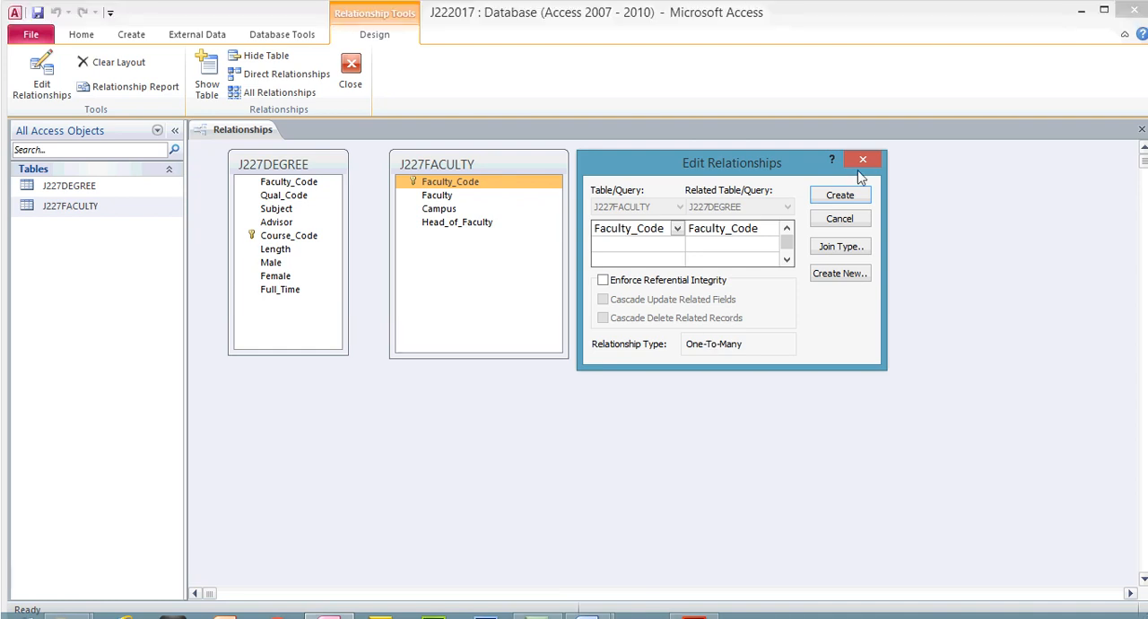
{"action": "left_click", "coordinate": [841, 169]}
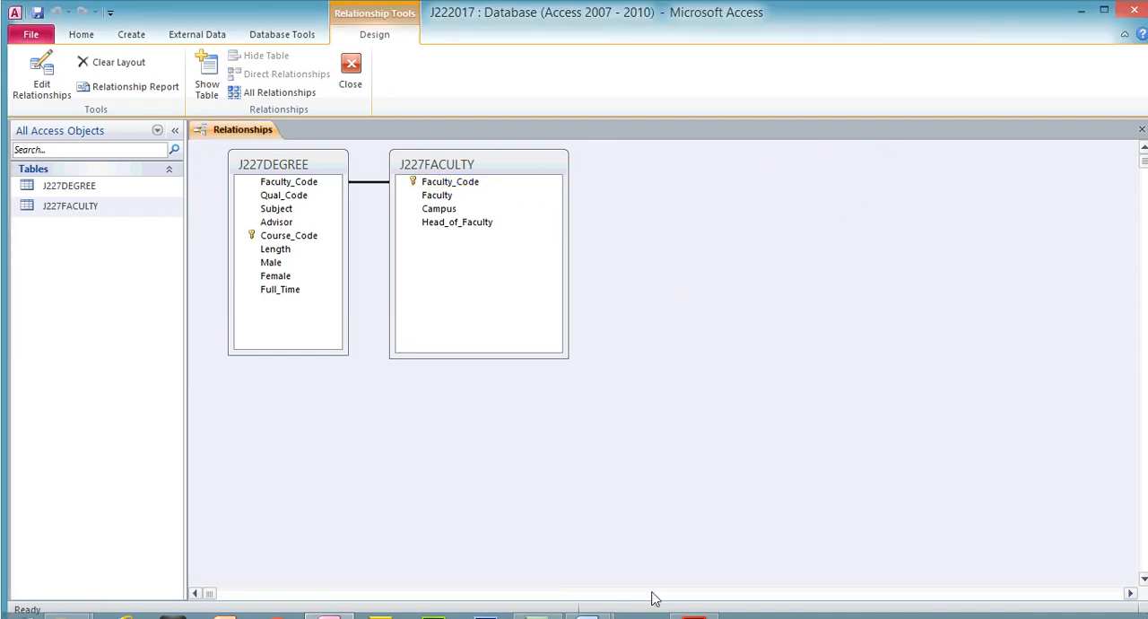
- Switch to the J227EVIDENCE1234 document in Word and paste the relationship dialog screenshot under the Step 27 - EVIDENCE 6 heading
{"action": "mouse_move", "coordinate": [586, 617]}
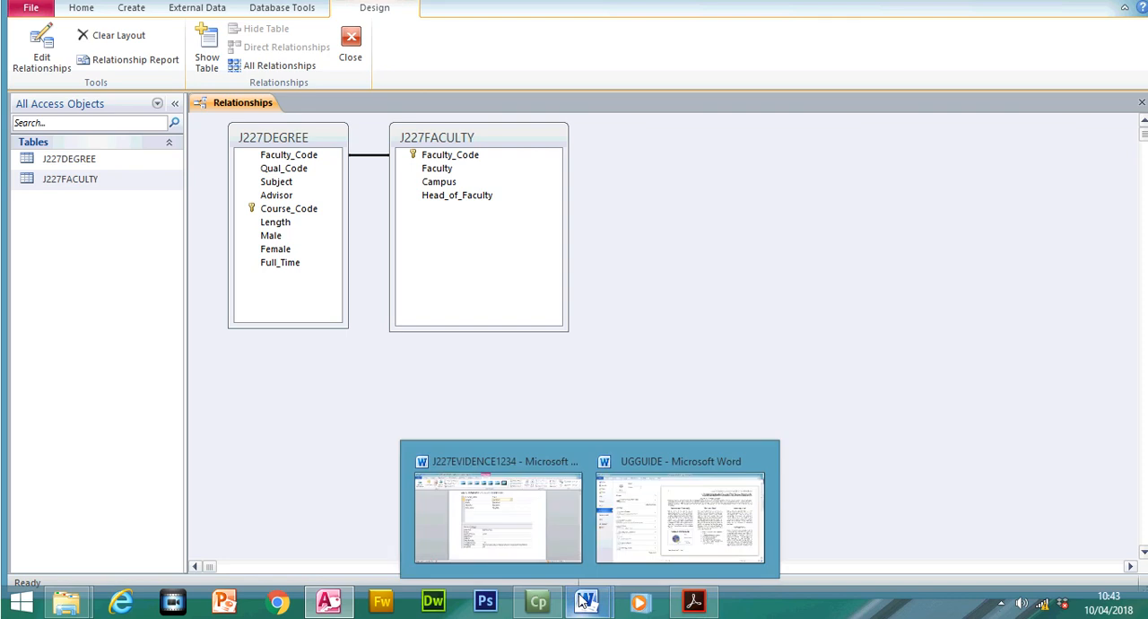
{"action": "left_click", "coordinate": [538, 543]}
{"action": "left_click_drag", "start_coordinate": [1143, 370], "coordinate": [1144, 410]}
{"action": "left_click", "coordinate": [536, 365]}
{"action": "key", "text": "ctrl+v"}
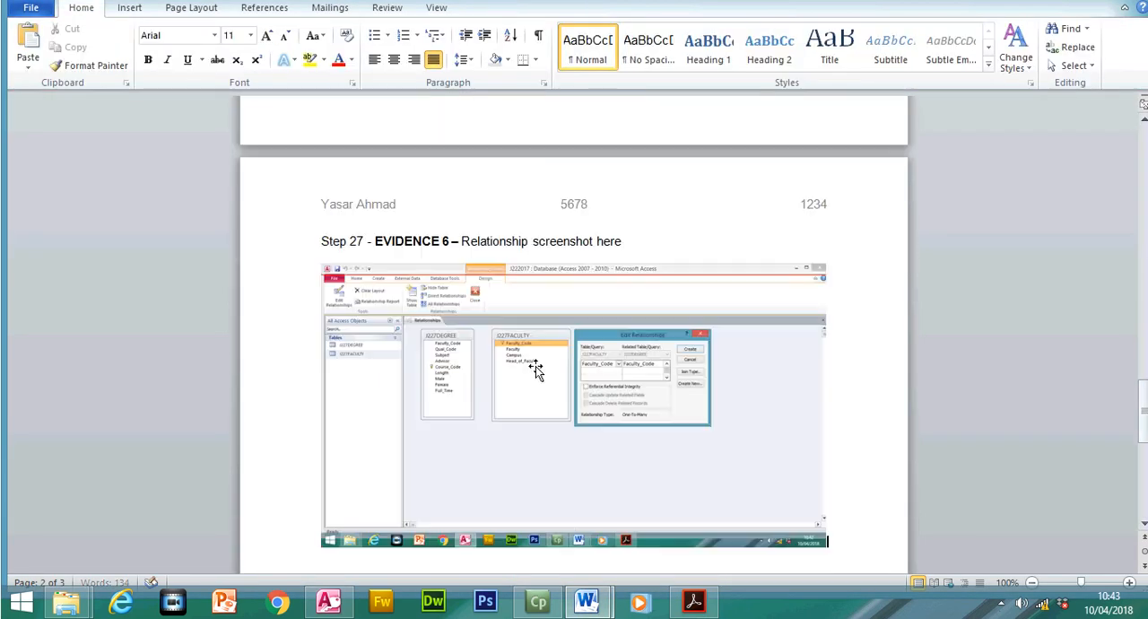
- Crop the pasted screenshot to the Edit Relationships dialog and enlarge it to about 6 cm high by 8.5 cm wide
{"action": "left_click", "coordinate": [815, 483]}
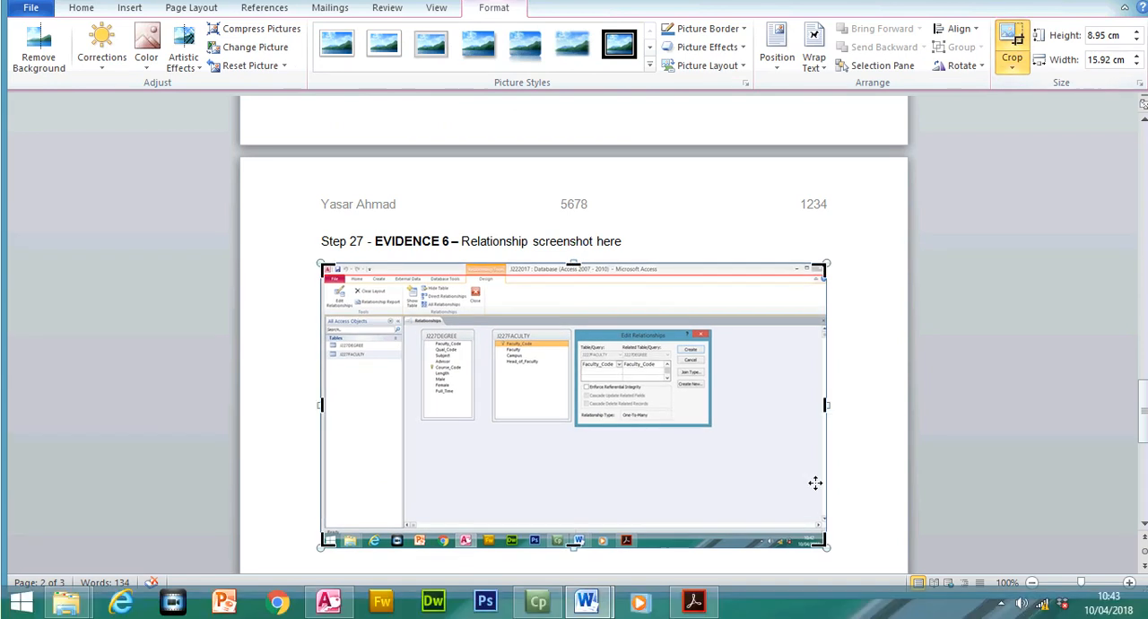
{"action": "left_click_drag", "start_coordinate": [823, 546], "coordinate": [715, 428]}
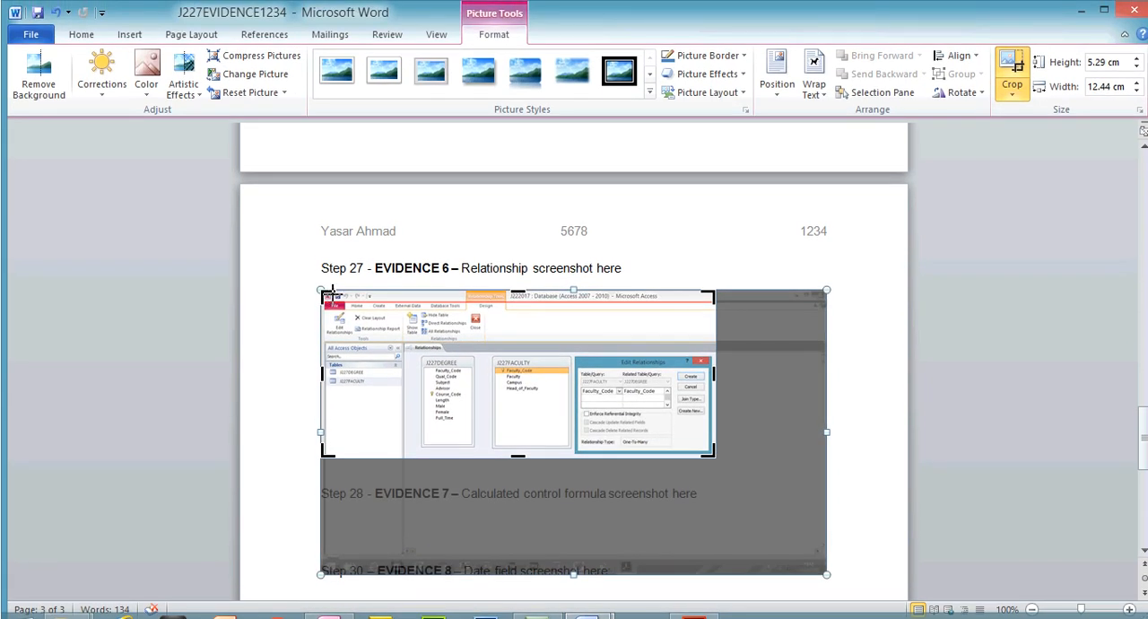
{"action": "left_click_drag", "start_coordinate": [332, 294], "coordinate": [577, 348]}
{"action": "left_click", "coordinate": [1006, 71]}
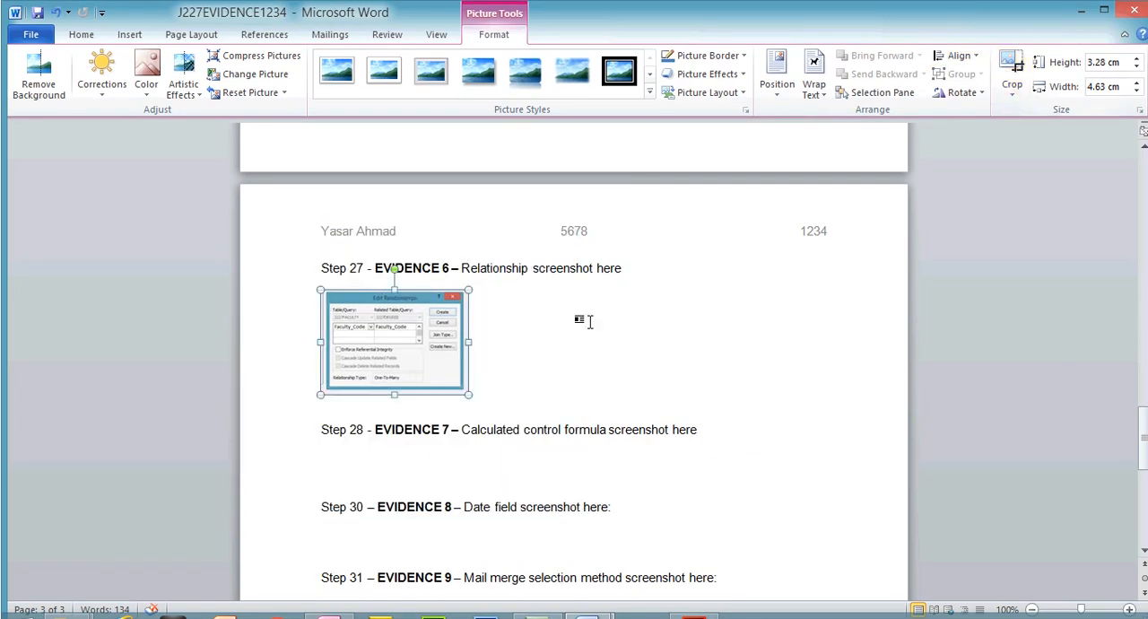
{"action": "left_click_drag", "start_coordinate": [466, 392], "coordinate": [592, 475]}
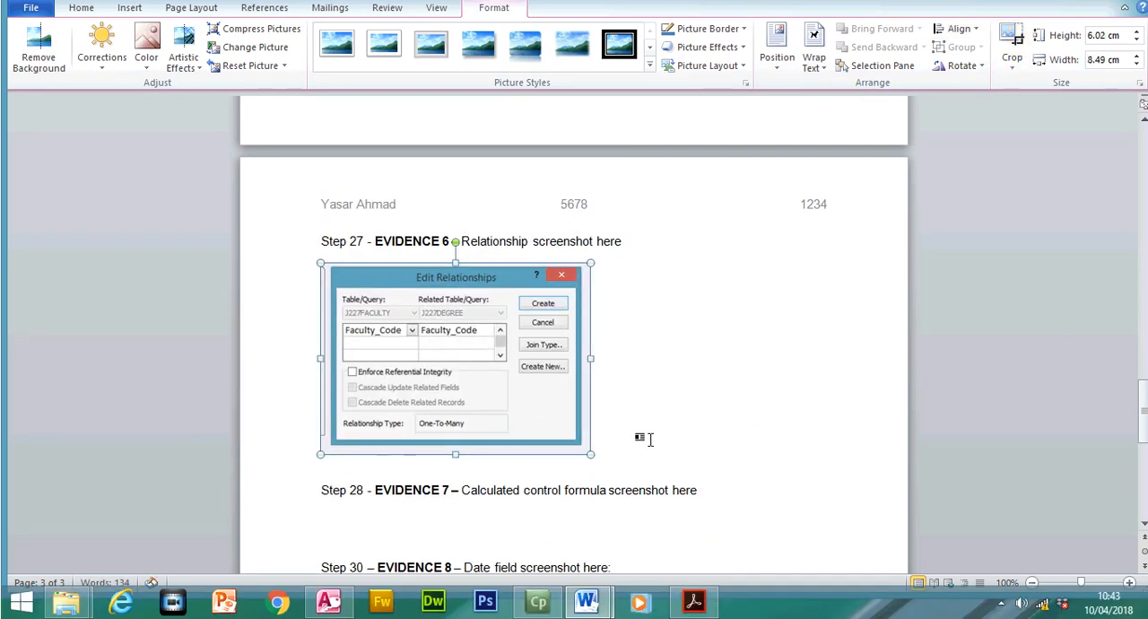
- Add a new line under the dialog picture, capture the linked tables in Access, and paste that screenshot there in the evidence document
{"action": "left_click", "coordinate": [617, 468]}
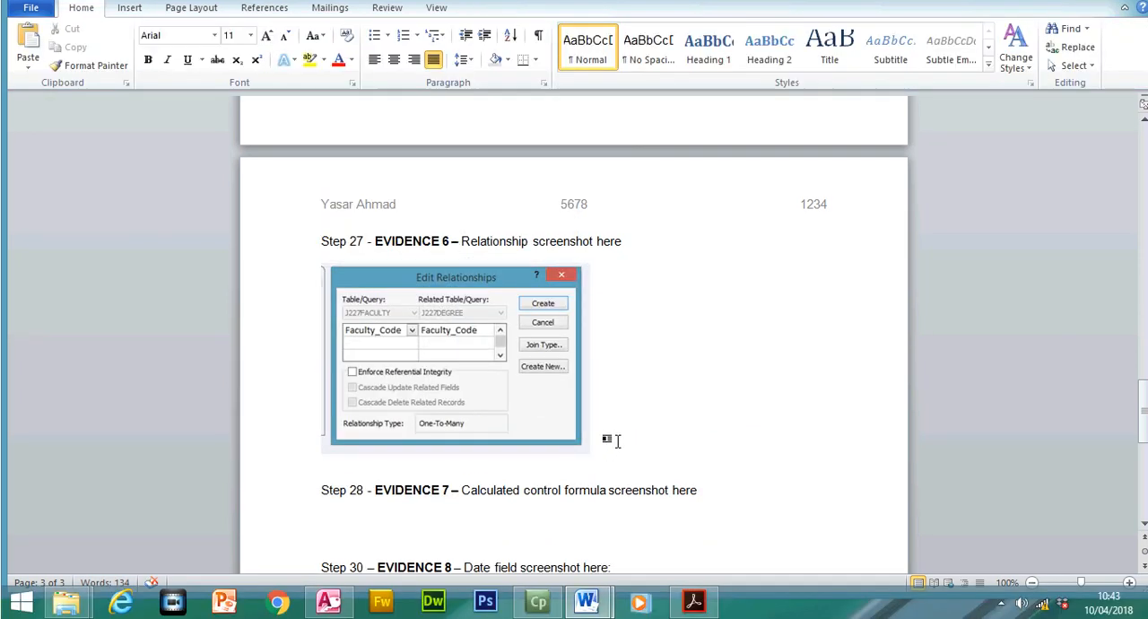
{"action": "key", "text": "Return"}
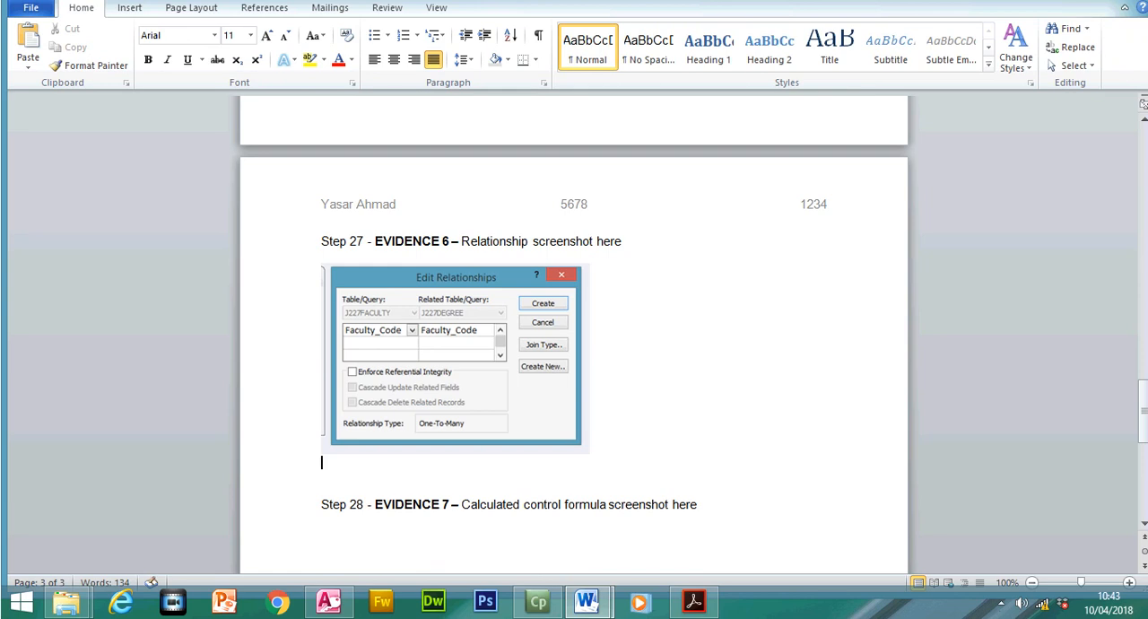
{"action": "left_click", "coordinate": [681, 610]}
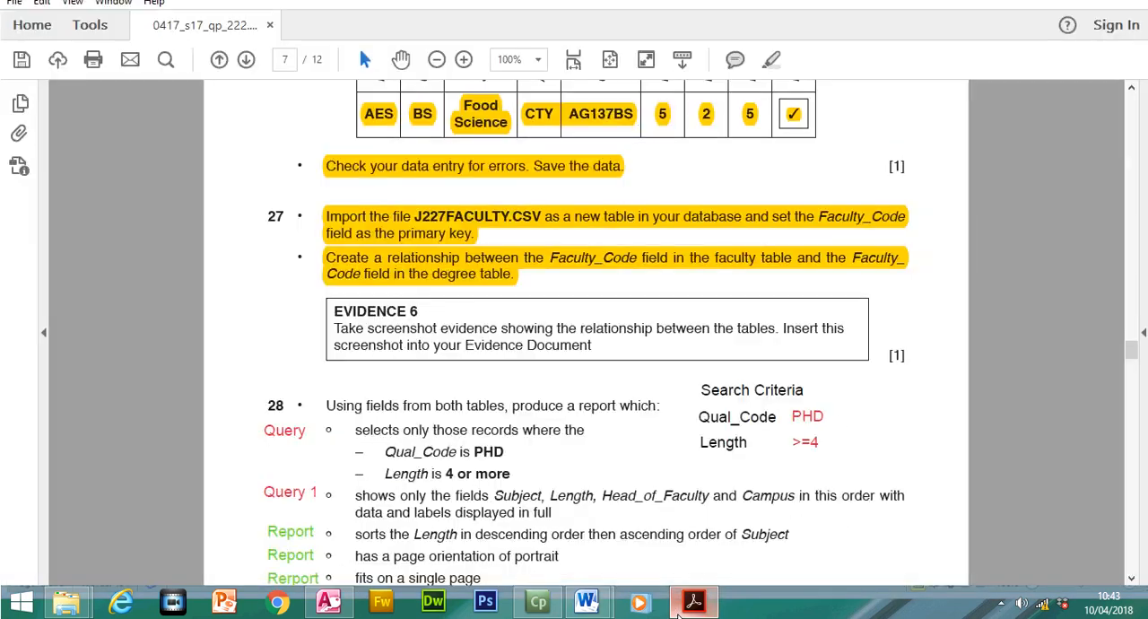
{"action": "left_click", "coordinate": [328, 601]}
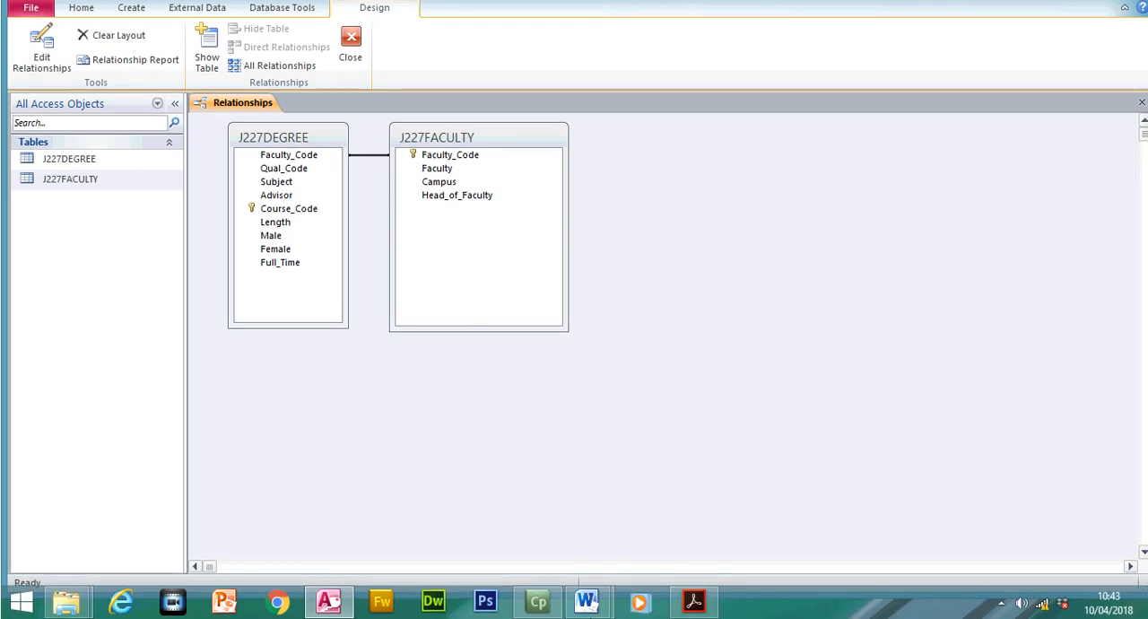
{"action": "mouse_move", "coordinate": [586, 600]}
{"action": "left_click", "coordinate": [560, 542]}
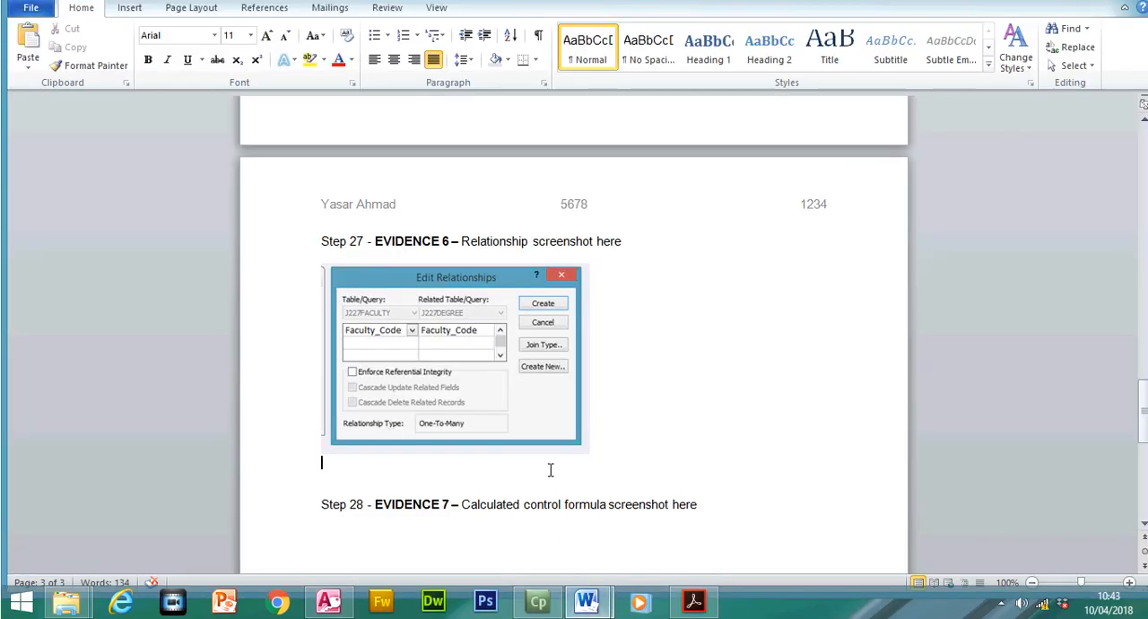
{"action": "key", "text": "ctrl+v"}
- Crop the second screenshot to the two linked tables in the Relationships layout and enlarge it to nearly the text width
{"action": "left_click", "coordinate": [533, 437]}
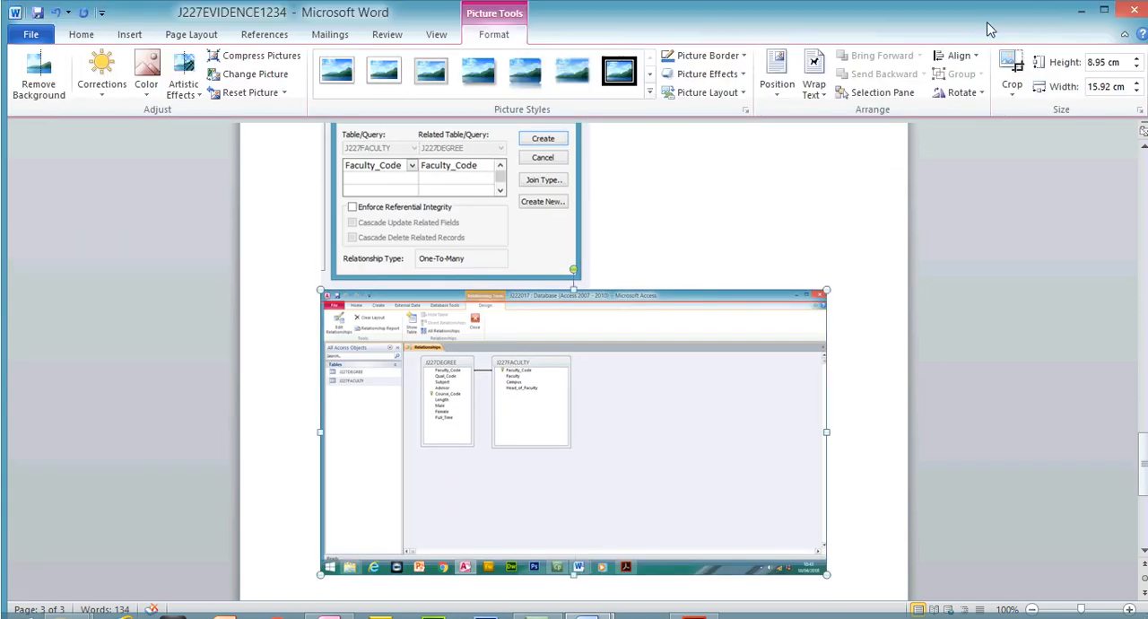
{"action": "left_click", "coordinate": [1016, 92]}
{"action": "left_click", "coordinate": [1032, 111]}
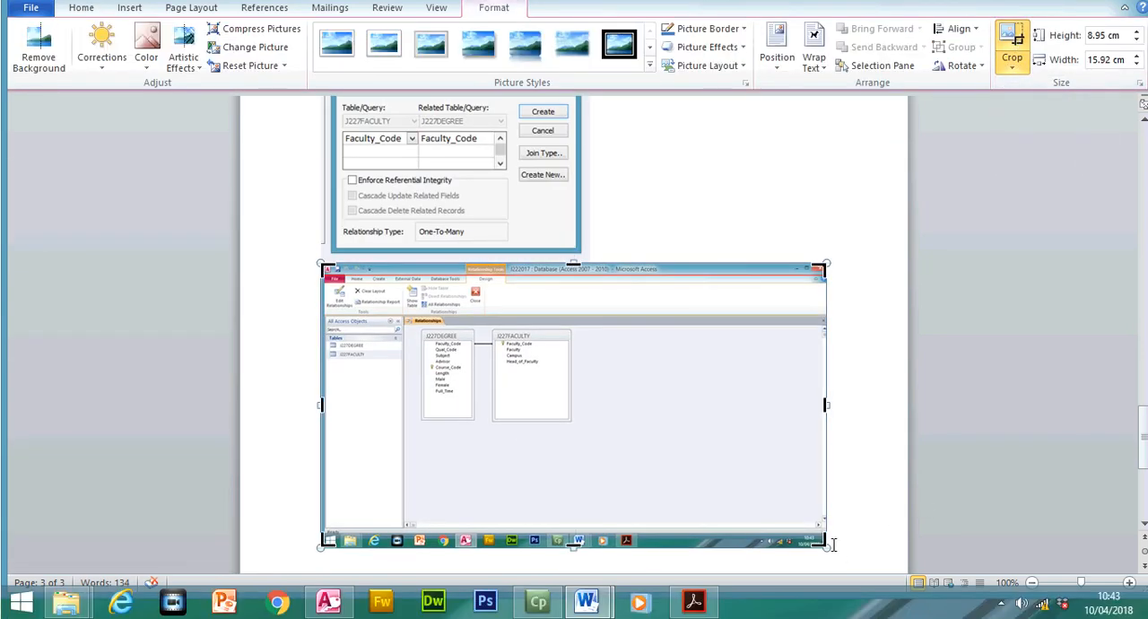
{"action": "left_click_drag", "start_coordinate": [826, 543], "coordinate": [577, 426]}
{"action": "left_click_drag", "start_coordinate": [322, 265], "coordinate": [413, 337]}
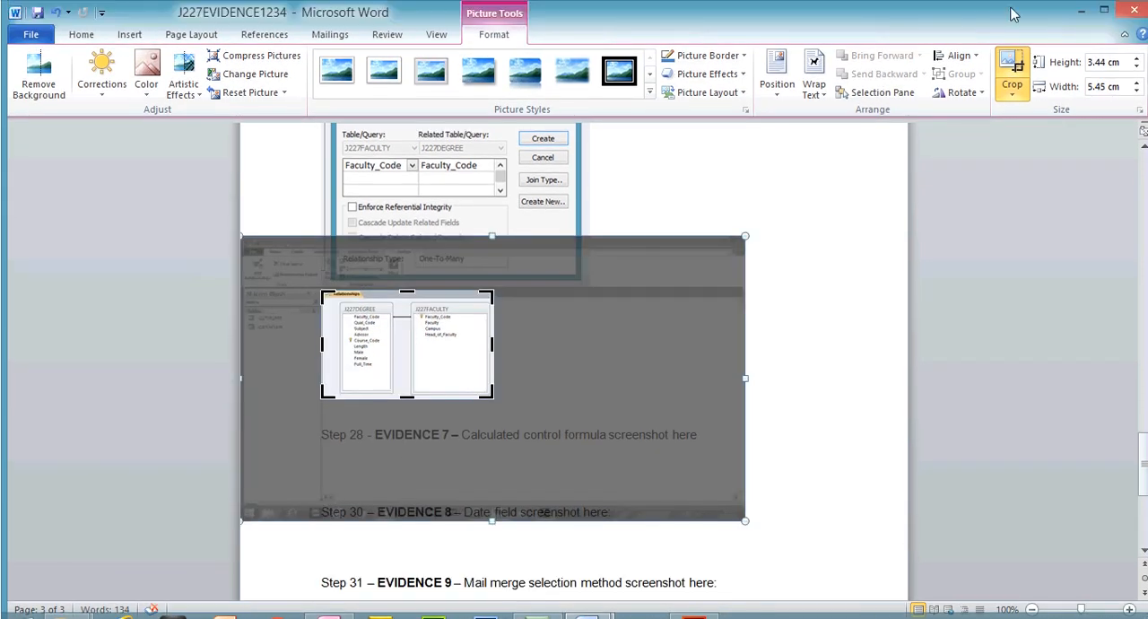
{"action": "left_click", "coordinate": [1013, 45]}
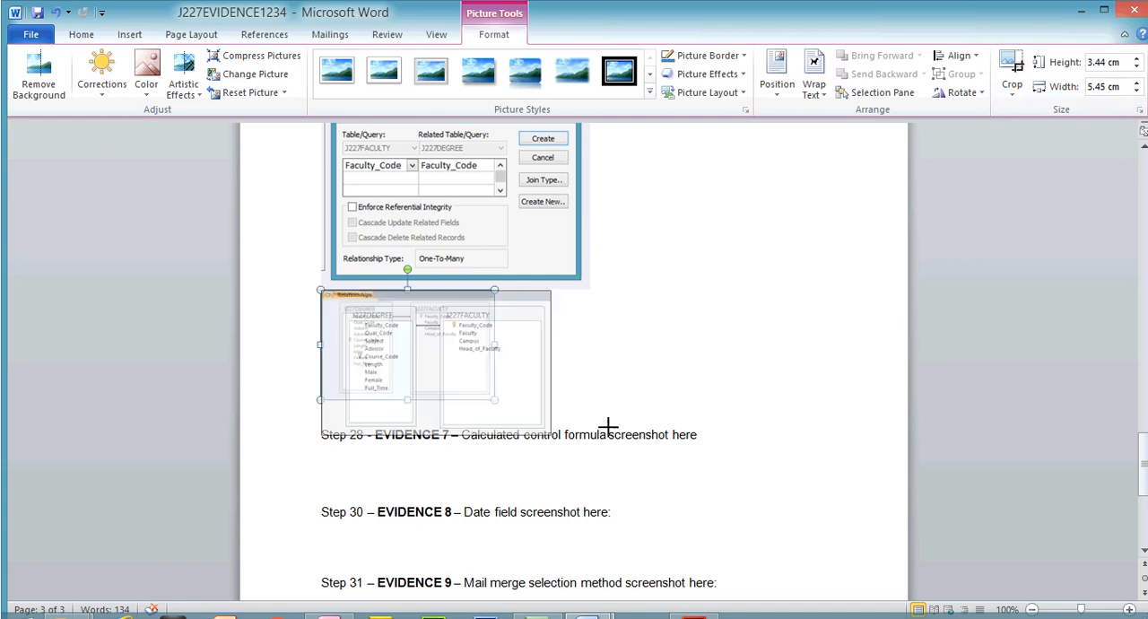
{"action": "left_click_drag", "start_coordinate": [494, 400], "coordinate": [810, 440]}
{"action": "left_click", "coordinate": [886, 457]}
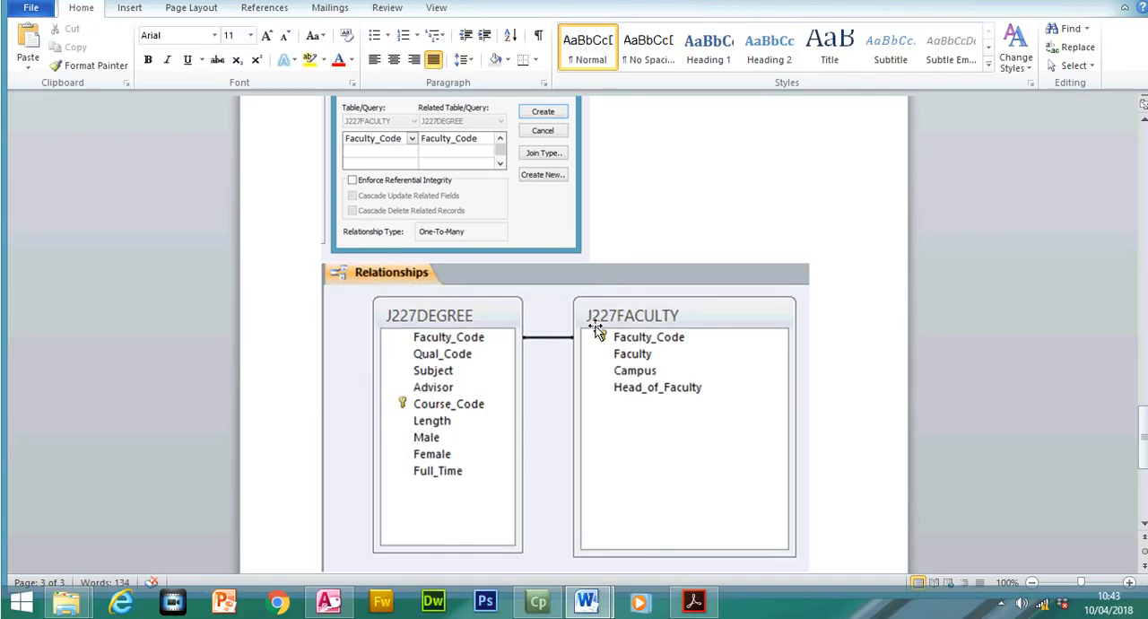
- Enlarge the Edit Relationships picture under EVIDENCE 6 slightly and check both relationship screenshots in the document
{"action": "mouse_move", "coordinate": [1142, 420]}
{"action": "left_mouse_down"}
{"action": "mouse_move", "coordinate": [1142, 454]}
{"action": "mouse_move", "coordinate": [1142, 406]}
{"action": "left_mouse_up"}
{"action": "left_click", "coordinate": [539, 318]}
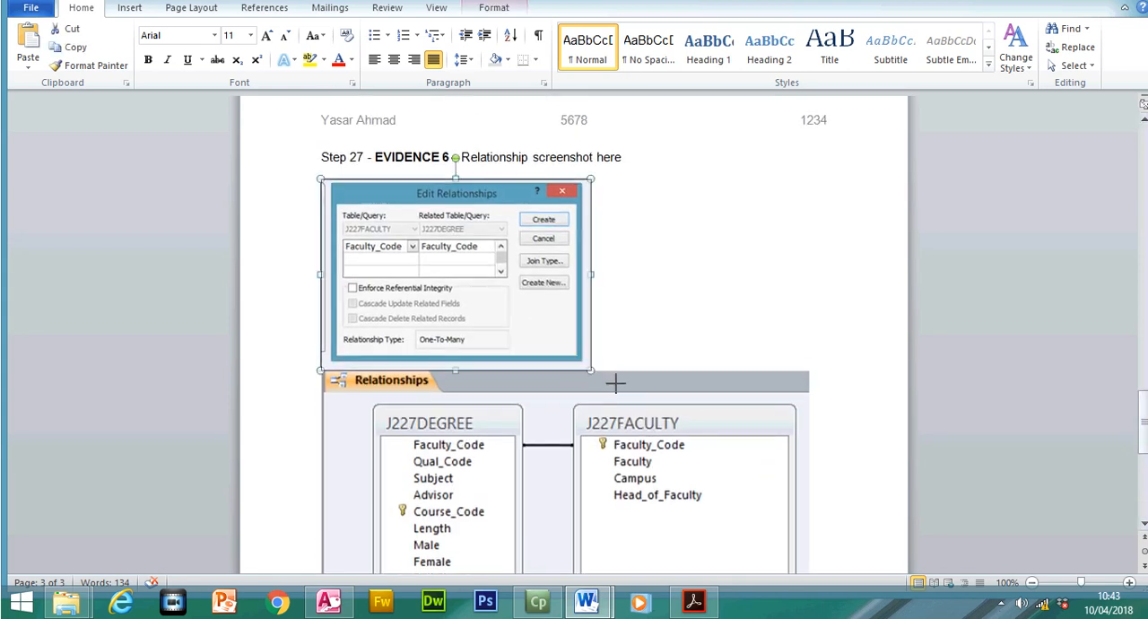
{"action": "left_click_drag", "start_coordinate": [589, 365], "coordinate": [666, 423]}
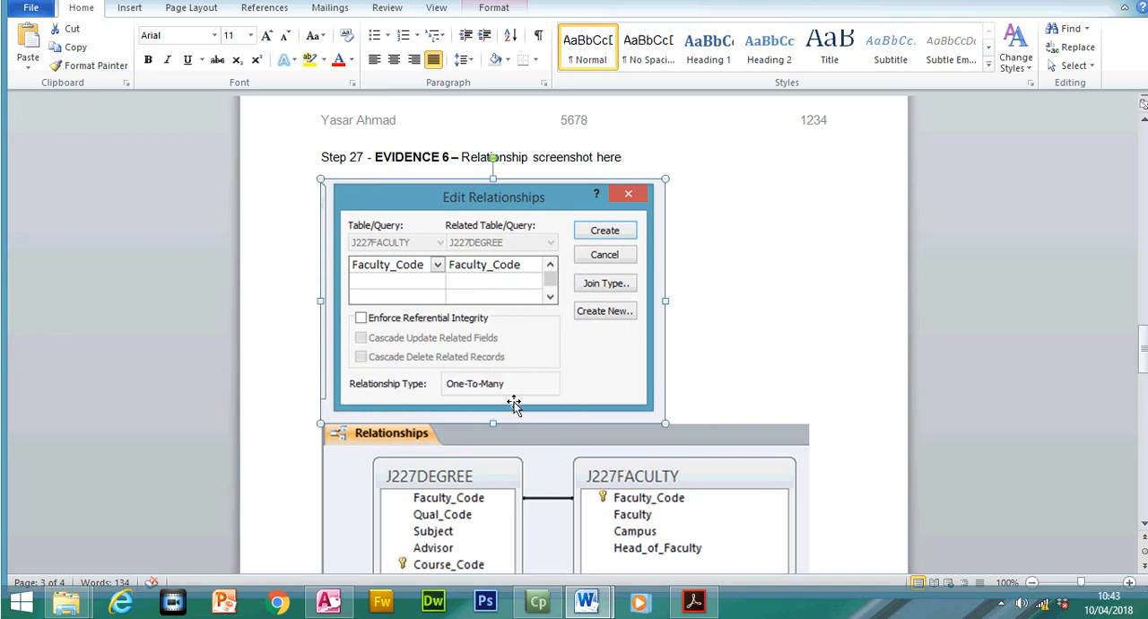
{"action": "scroll", "coordinate": [1143, 343], "scroll_direction": "down", "scroll_amount": 5}
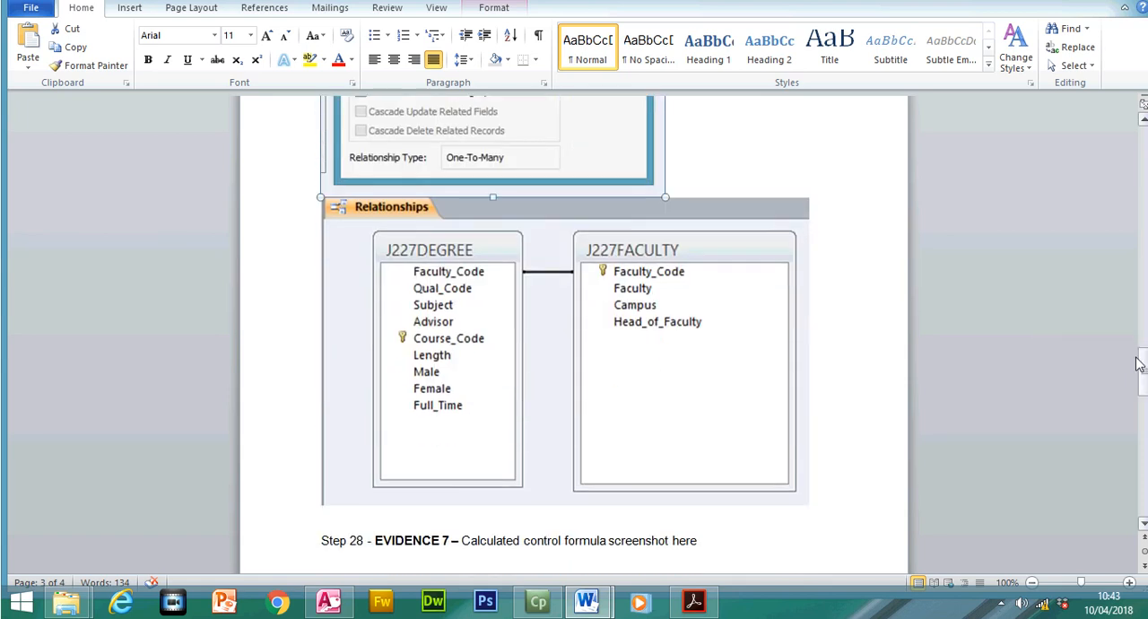
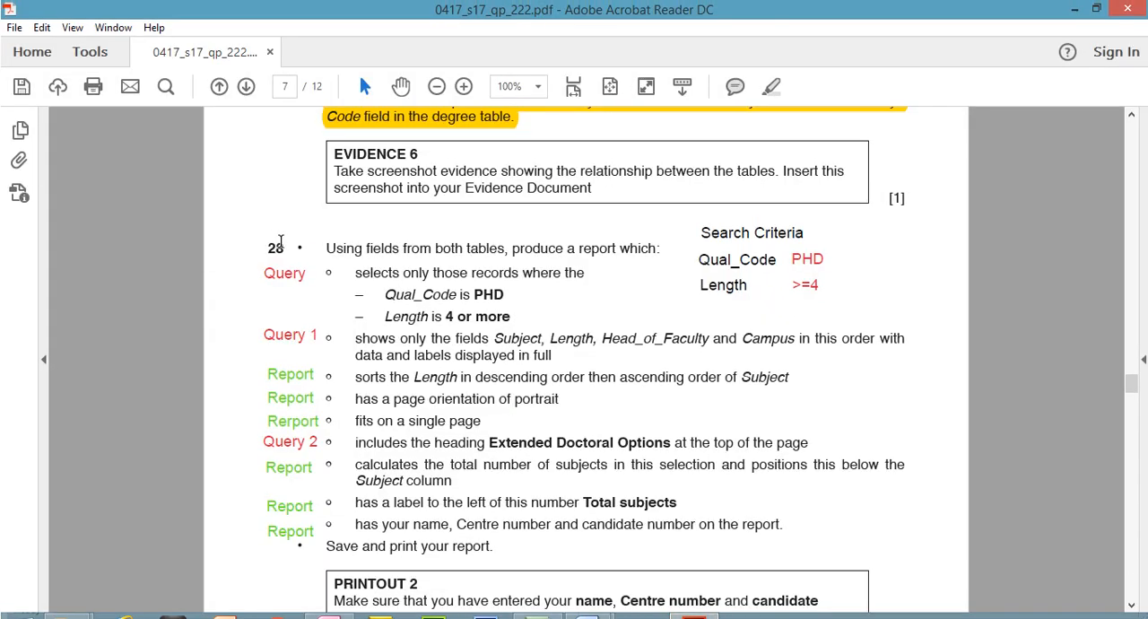
- Highlight the sentence "Using fields from both tables, produce a report which:" at step 28 of the exam paper
{"action": "left_click_drag", "start_coordinate": [267, 242], "coordinate": [652, 256]}
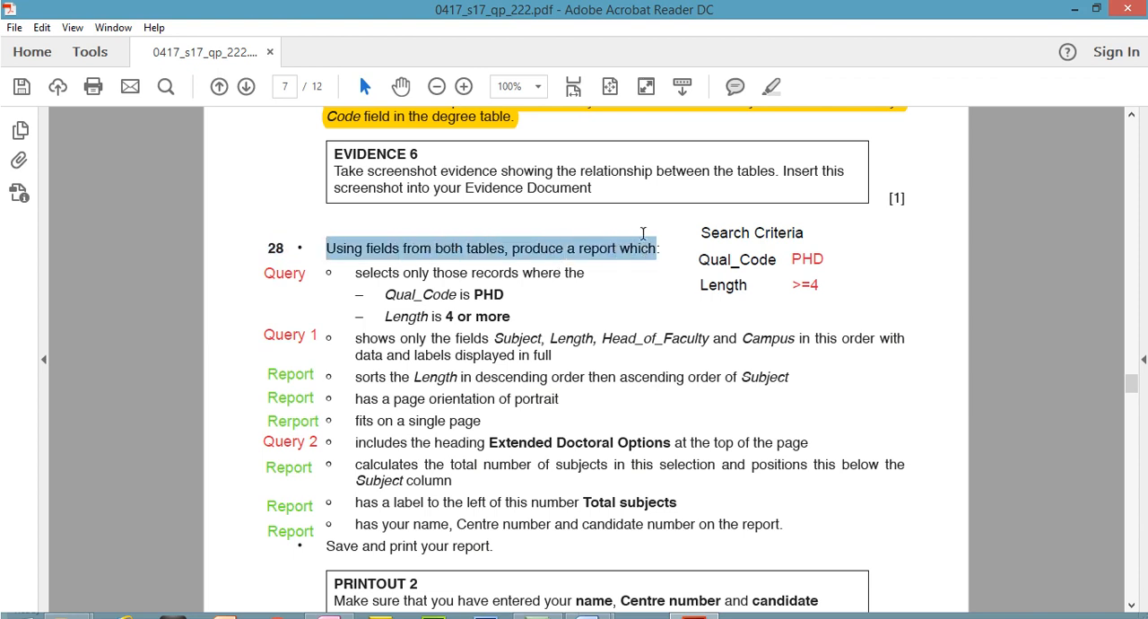
{"action": "left_click", "coordinate": [772, 86]}
{"action": "left_click", "coordinate": [599, 244]}
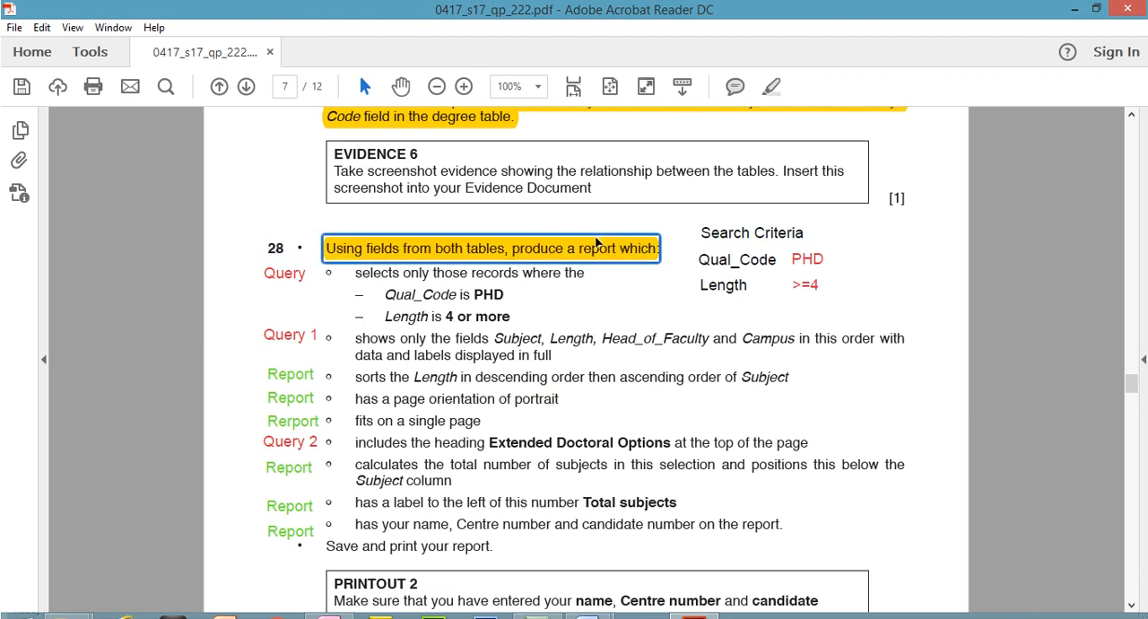
- Review which requirements of steps 28 and 29 are annotated as query work and which as report work
{"action": "scroll", "coordinate": [1133, 368], "scroll_direction": "down", "scroll_amount": 3}
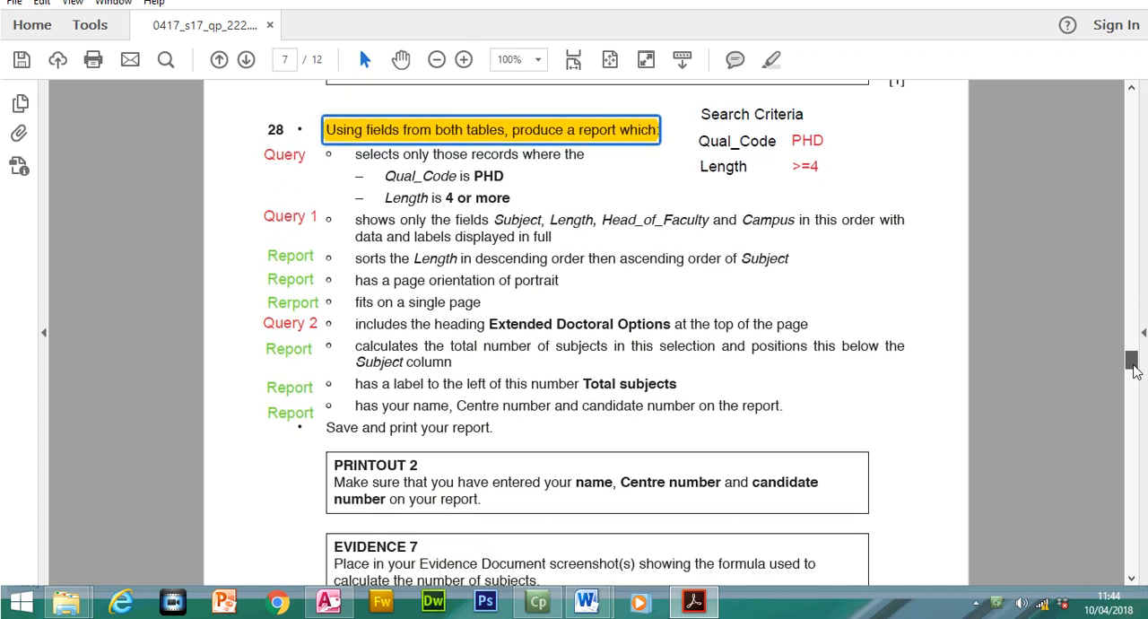
{"action": "left_click", "coordinate": [269, 163]}
{"action": "left_click", "coordinate": [294, 244]}
{"action": "left_click", "coordinate": [300, 351]}
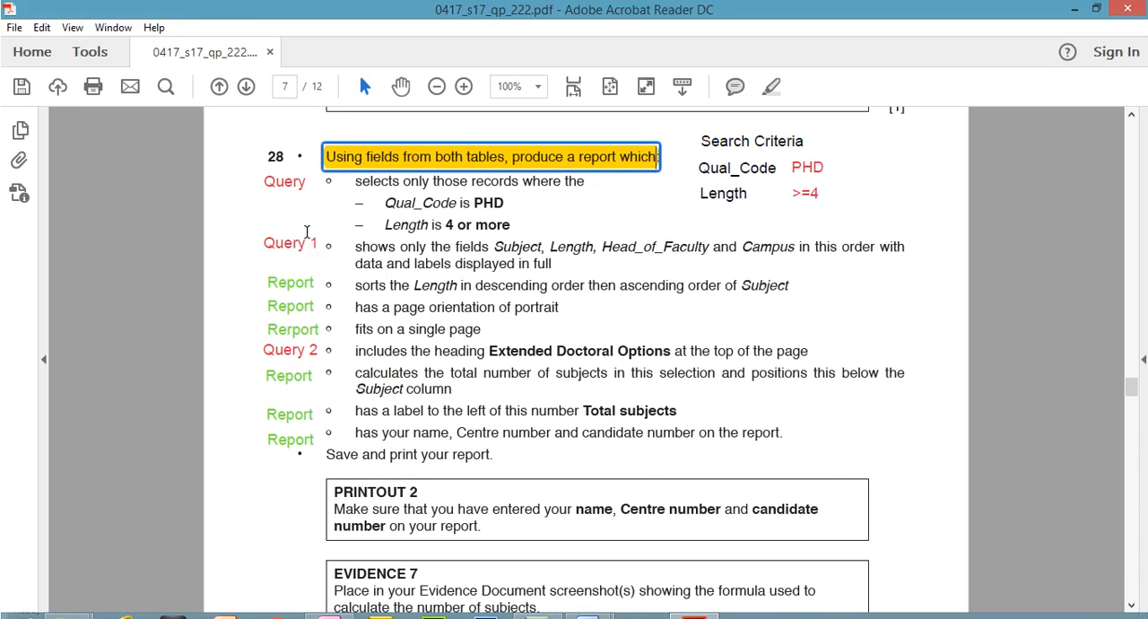
{"action": "left_click", "coordinate": [301, 218]}
{"action": "left_click", "coordinate": [302, 277]}
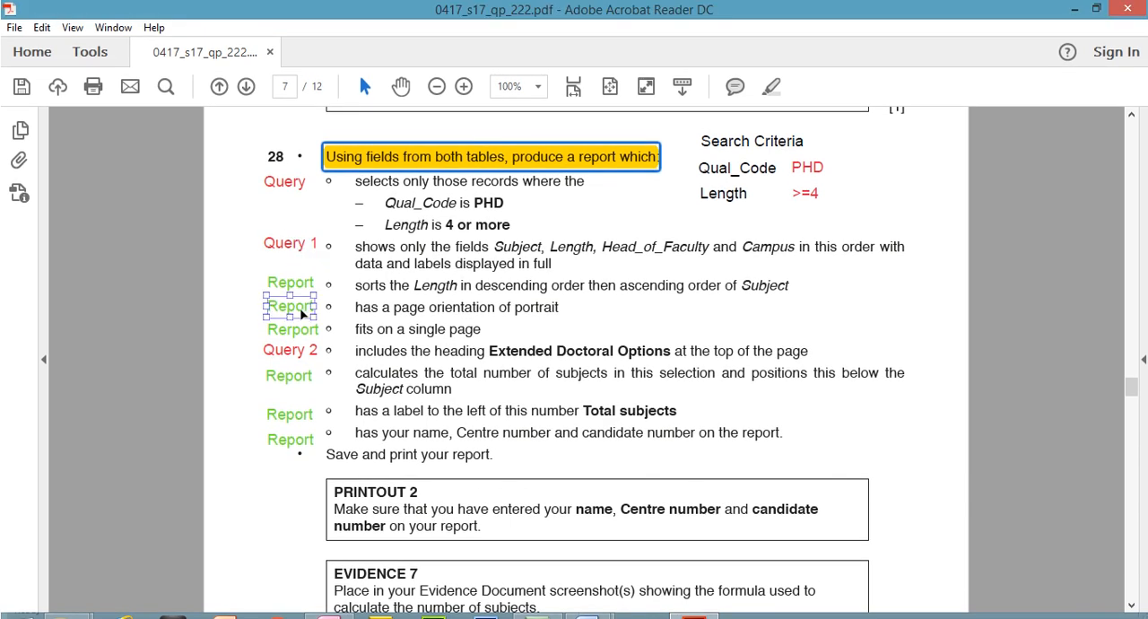
{"action": "left_click", "coordinate": [313, 250]}
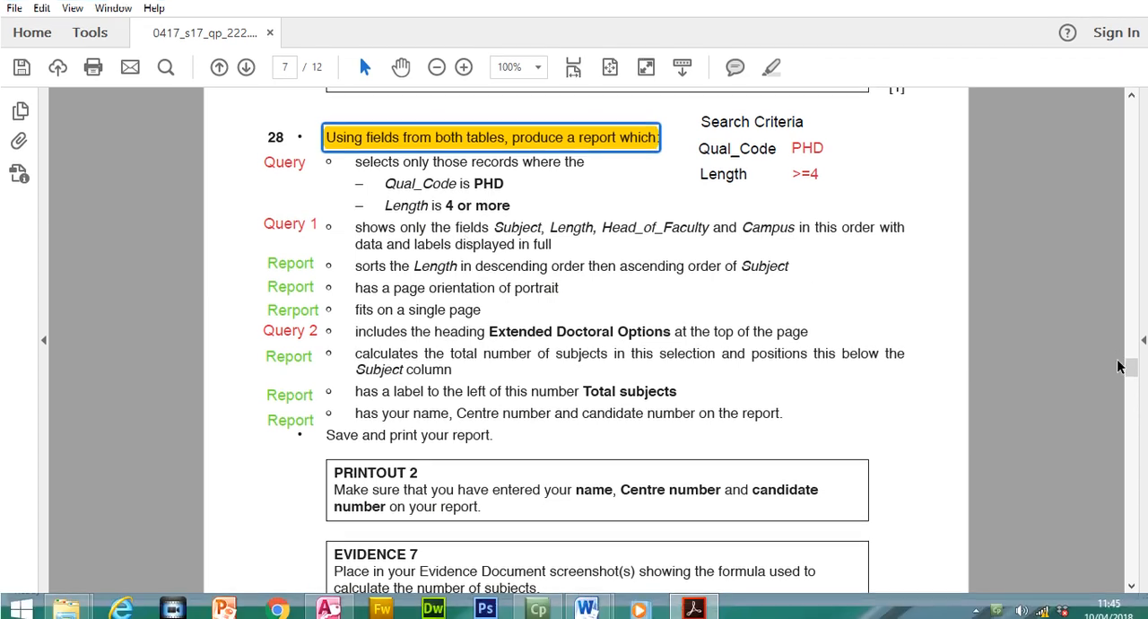
{"action": "mouse_move", "coordinate": [1131, 390]}
{"action": "left_mouse_down"}
{"action": "mouse_move", "coordinate": [1135, 411]}
{"action": "mouse_move", "coordinate": [1134, 381]}
{"action": "left_mouse_up"}
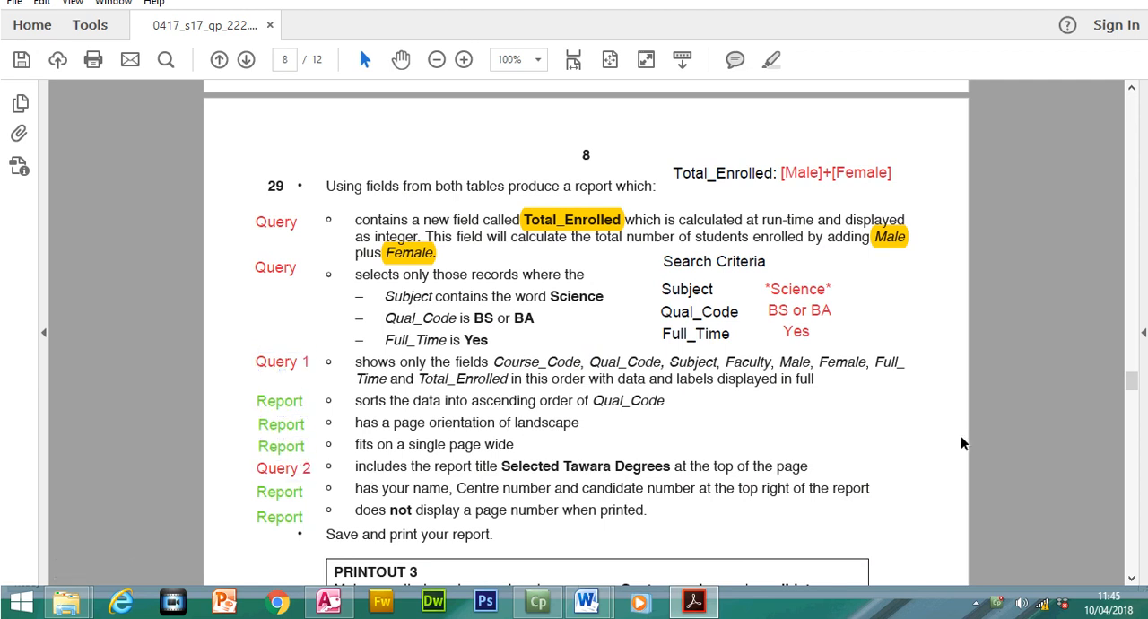
{"action": "left_click_drag", "start_coordinate": [1142, 379], "coordinate": [1135, 361]}
{"action": "scroll", "coordinate": [1136, 361], "scroll_direction": "down", "scroll_amount": 1}
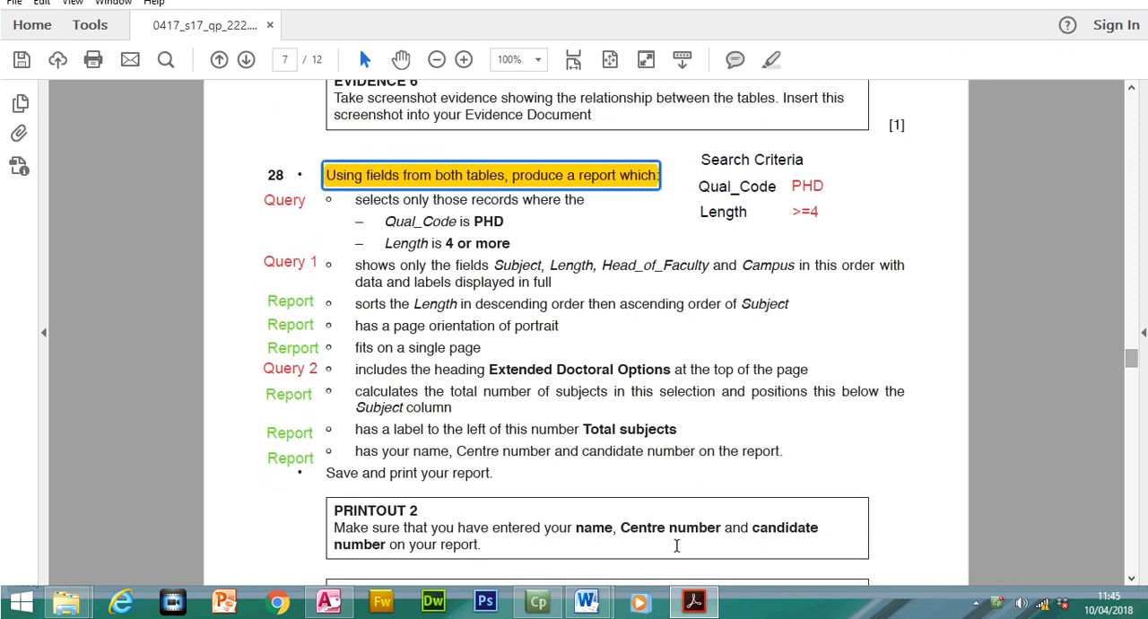
- Switch to the Access database and close the Relationships layout
{"action": "left_click", "coordinate": [328, 602]}
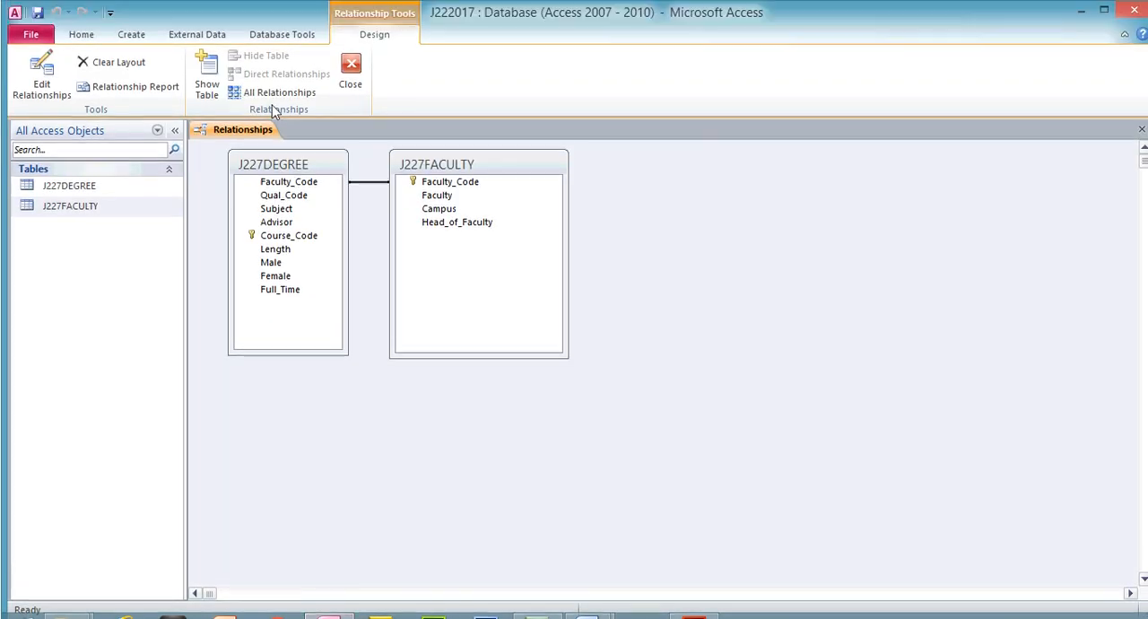
{"action": "left_click", "coordinate": [353, 80]}
{"action": "left_click", "coordinate": [530, 358]}
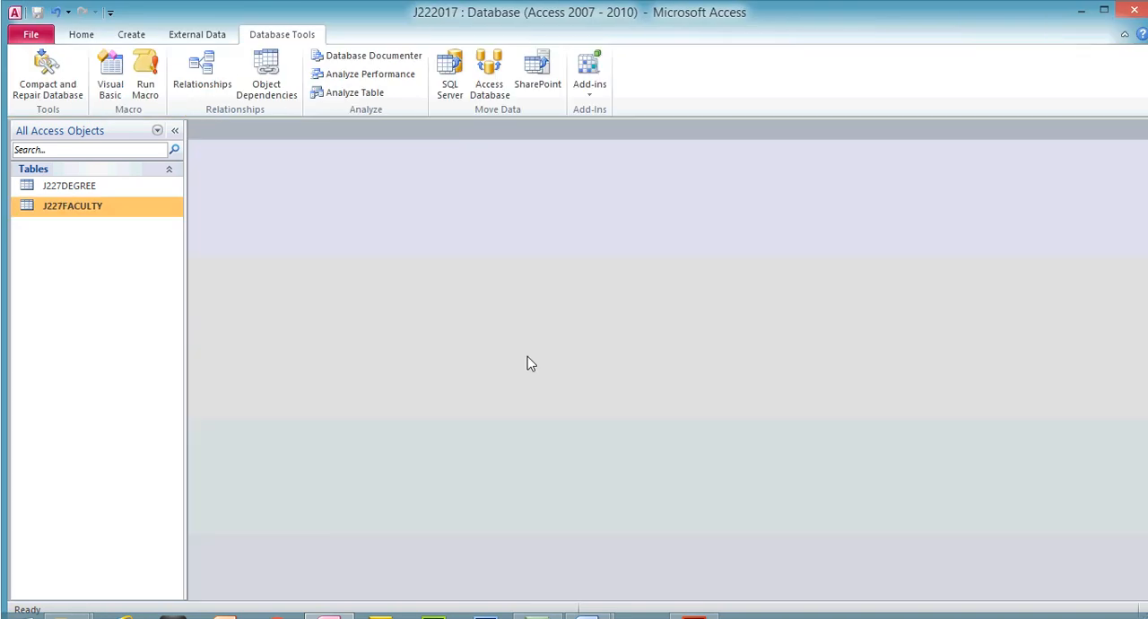
- Open the J227FACULTY table, inspect the related degree records under AES and APH, and close the table
{"action": "double_click", "coordinate": [80, 211]}
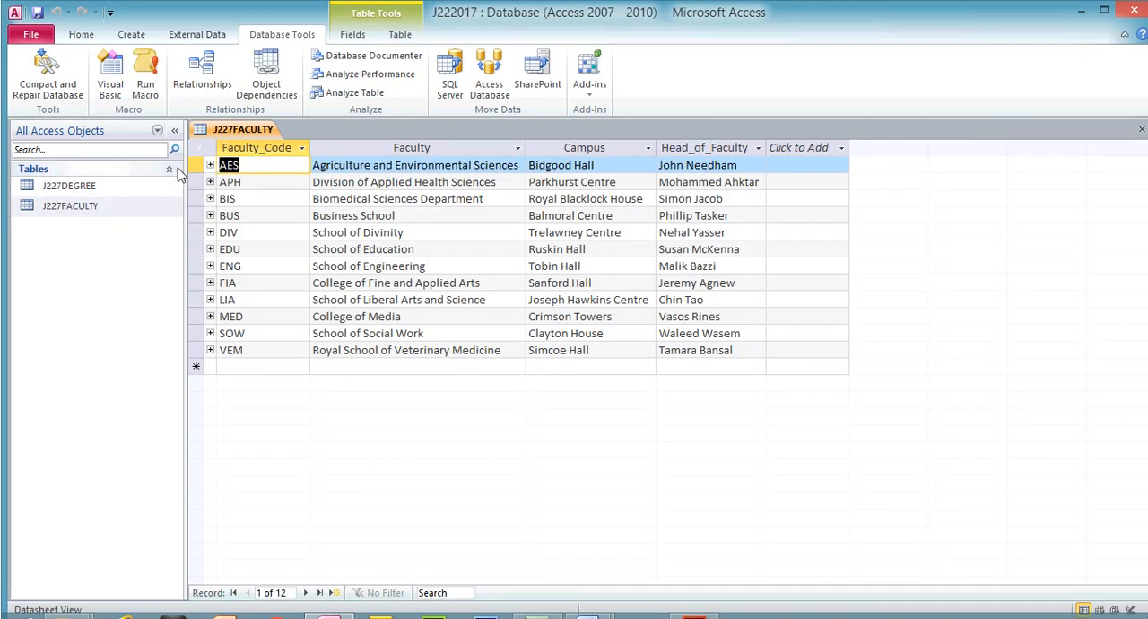
{"action": "left_click", "coordinate": [210, 165]}
{"action": "left_click", "coordinate": [210, 165]}
{"action": "left_click", "coordinate": [210, 182]}
{"action": "left_click", "coordinate": [210, 183]}
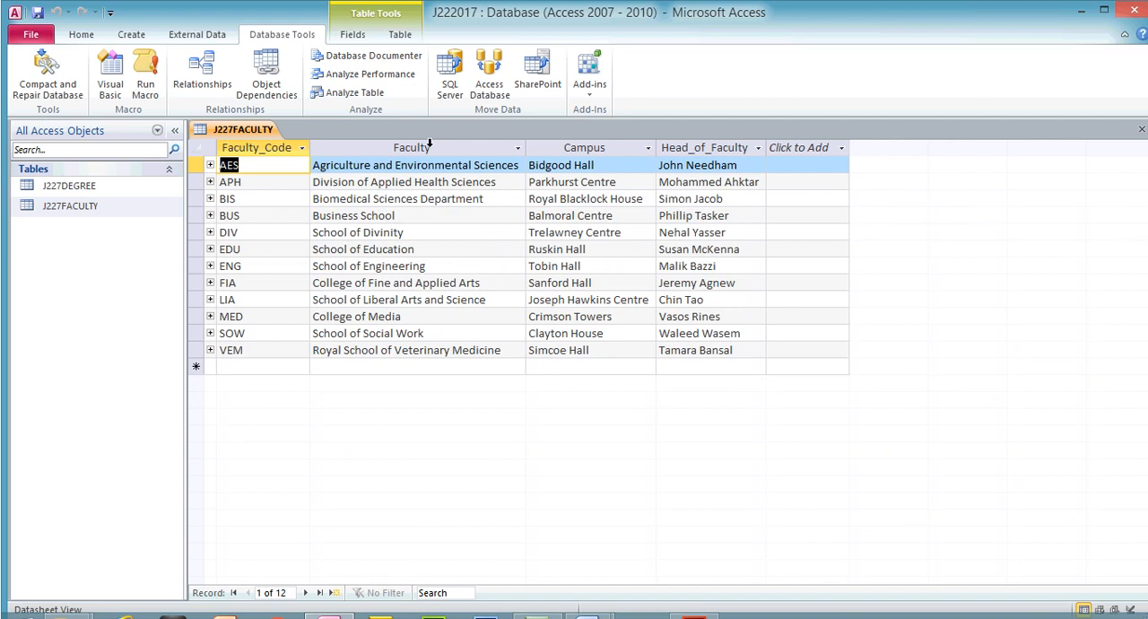
{"action": "left_click", "coordinate": [1140, 128]}
- Start a Simple Query Wizard query with J227DEGREE as the source table
{"action": "left_click", "coordinate": [132, 36]}
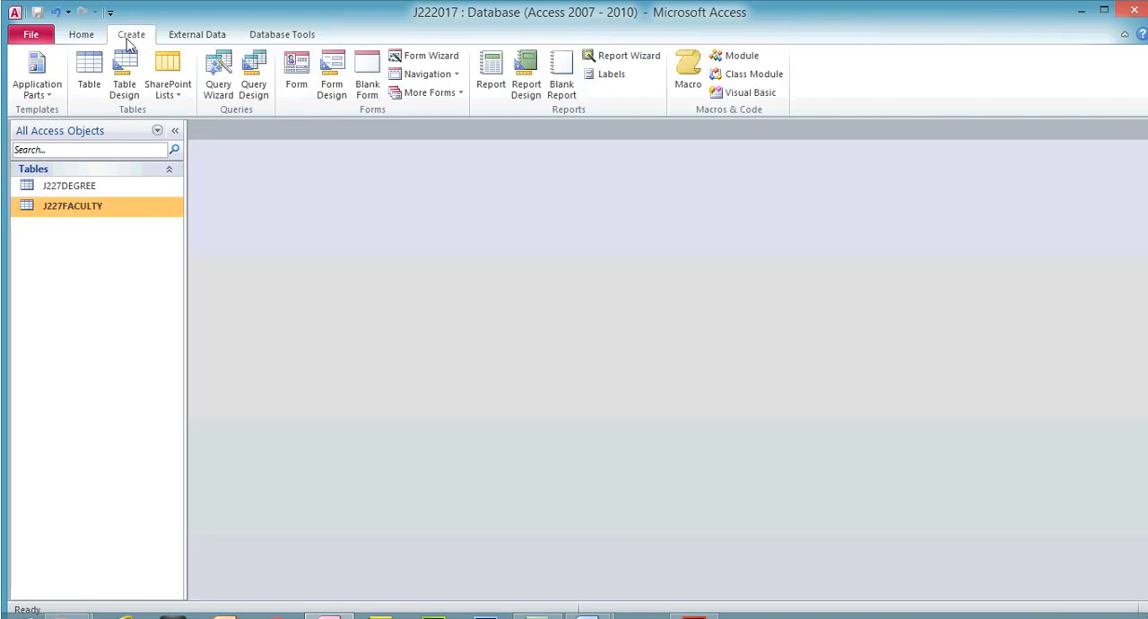
{"action": "left_click", "coordinate": [218, 79]}
{"action": "left_click", "coordinate": [647, 395]}
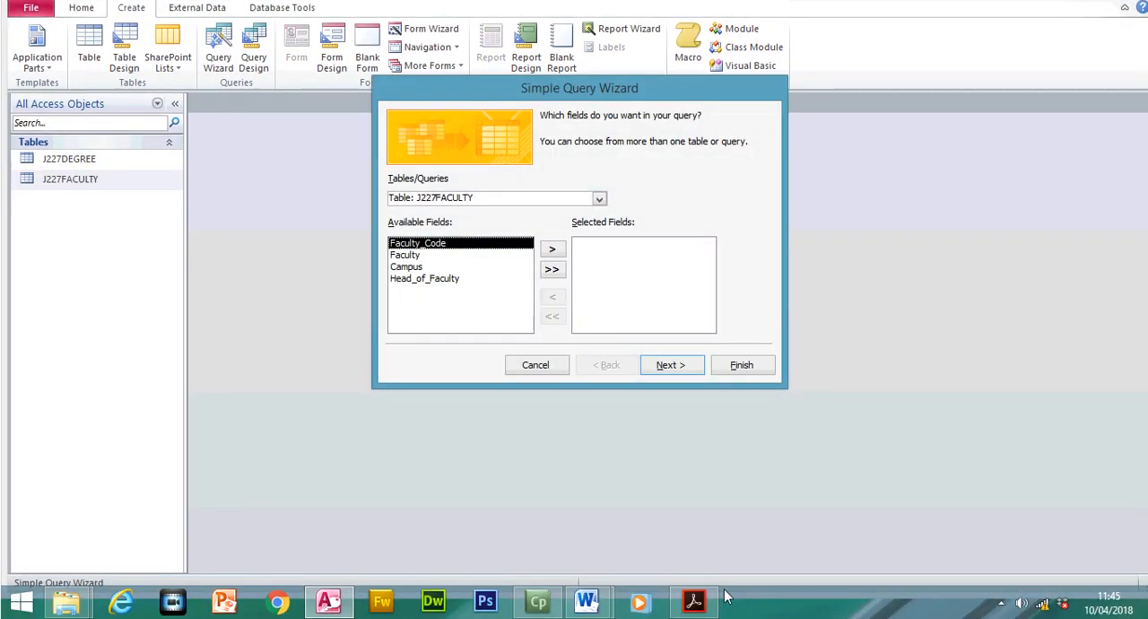
{"action": "left_click", "coordinate": [599, 199]}
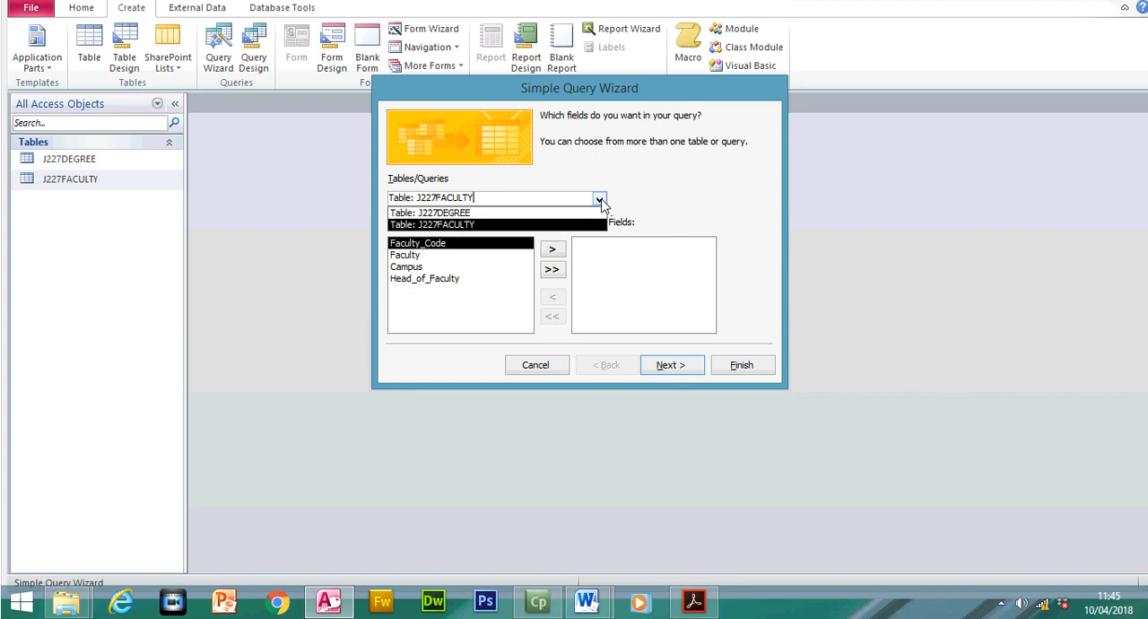
{"action": "left_click", "coordinate": [539, 211]}
- Check the required field order in step 28 and add Subject and Length from J227DEGREE to the query
{"action": "left_click", "coordinate": [704, 599]}
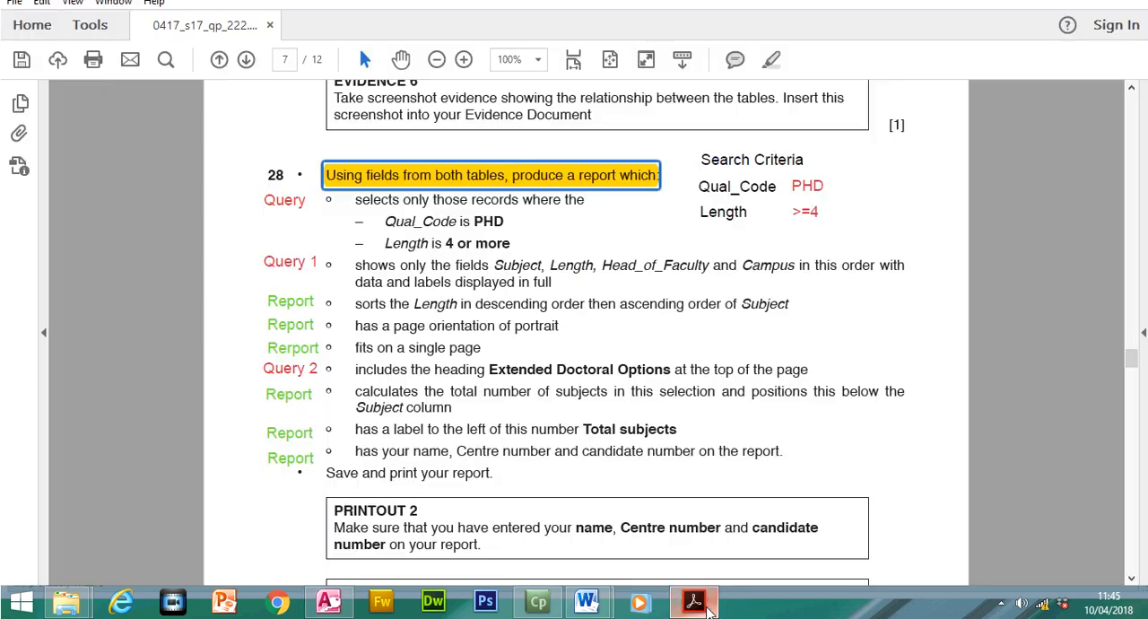
{"action": "left_click_drag", "start_coordinate": [492, 264], "coordinate": [562, 266]}
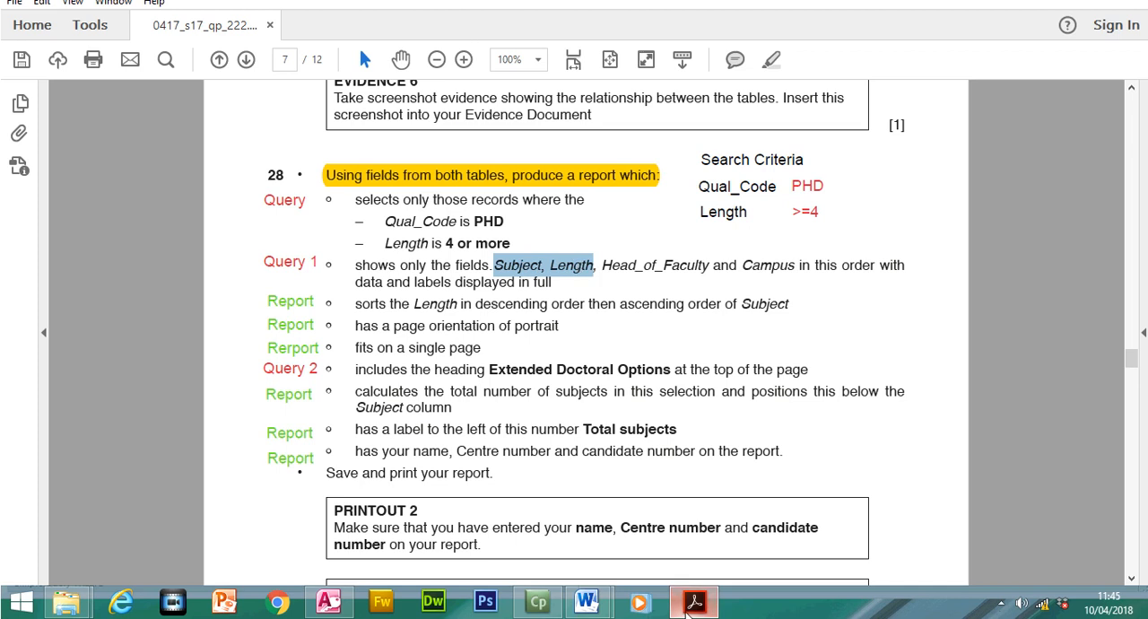
{"action": "key", "text": "alt+Tab"}
{"action": "double_click", "coordinate": [440, 267]}
{"action": "left_click", "coordinate": [415, 295]}
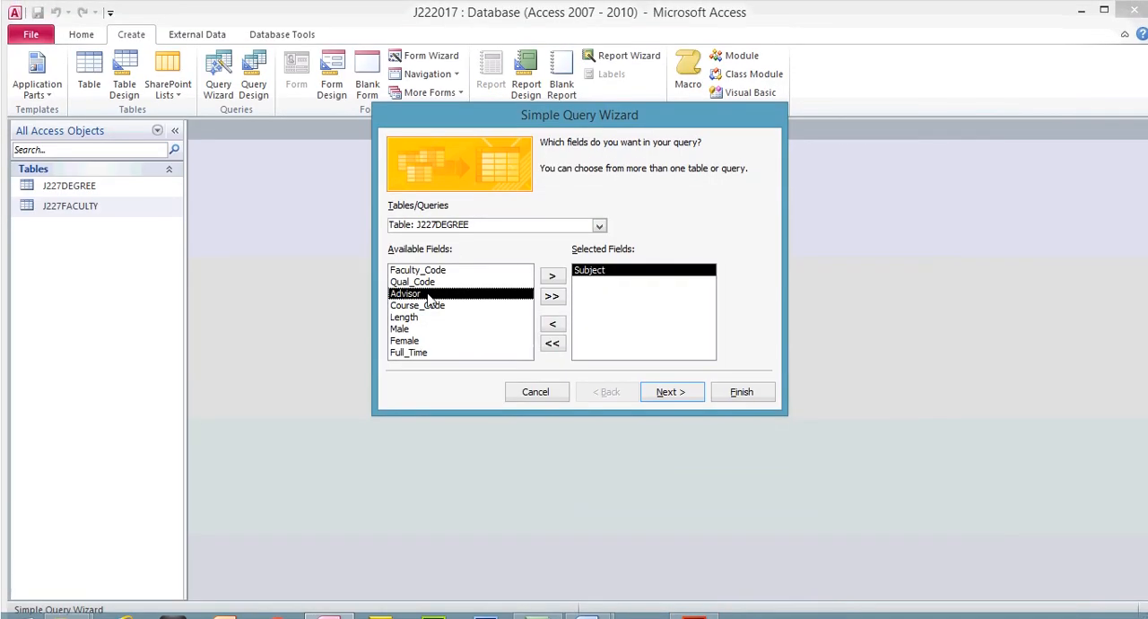
{"action": "double_click", "coordinate": [412, 318]}
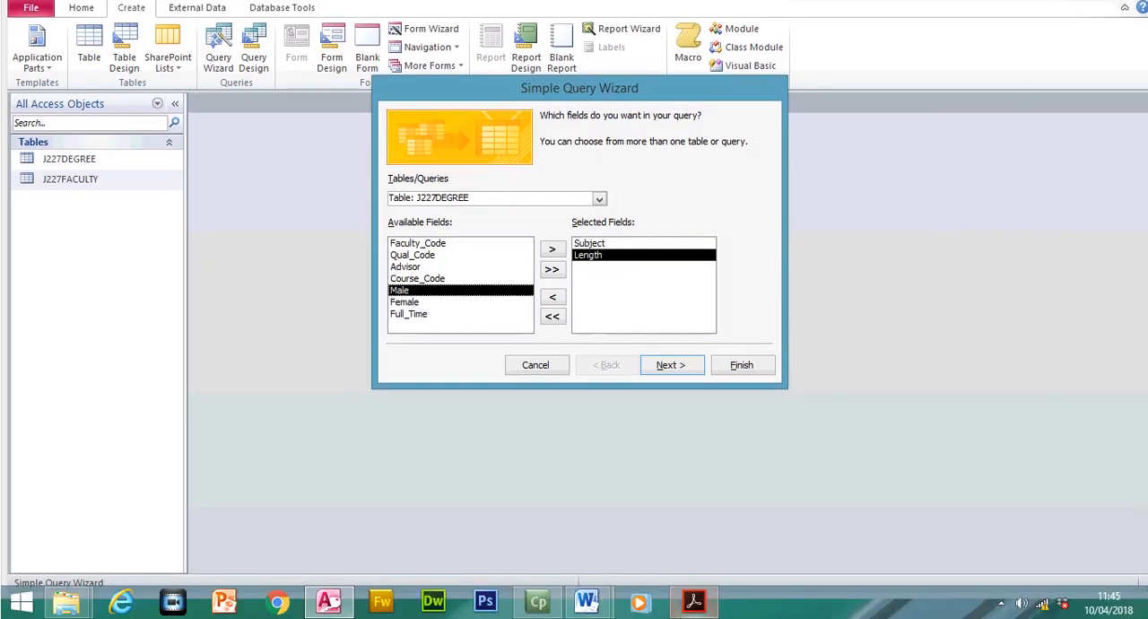
- Check the remaining required fields in the exam paper and add Head_of_Faculty and Campus from J227FACULTY to the query
{"action": "left_click", "coordinate": [703, 607]}
{"action": "left_click_drag", "start_coordinate": [607, 265], "coordinate": [793, 267]}
{"action": "left_click", "coordinate": [693, 603]}
{"action": "left_click", "coordinate": [599, 198]}
{"action": "left_click", "coordinate": [504, 225]}
{"action": "double_click", "coordinate": [449, 290]}
{"action": "double_click", "coordinate": [435, 279]}
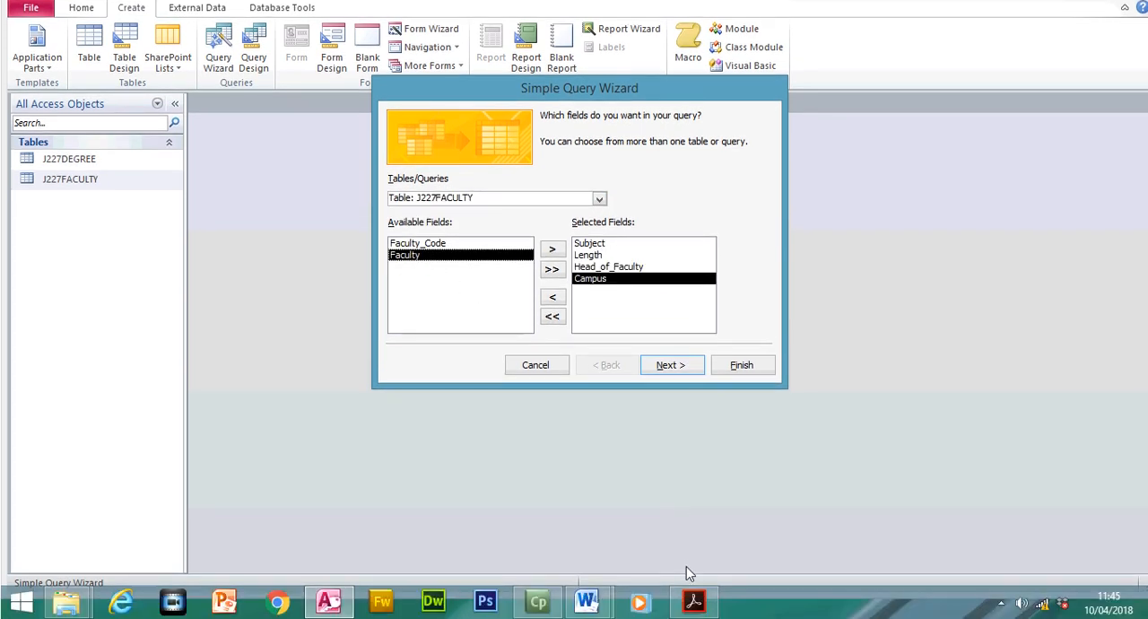
- Highlight the step 28 requirement from "shows only the fields" to "in this order" in the exam paper
{"action": "left_click", "coordinate": [693, 600]}
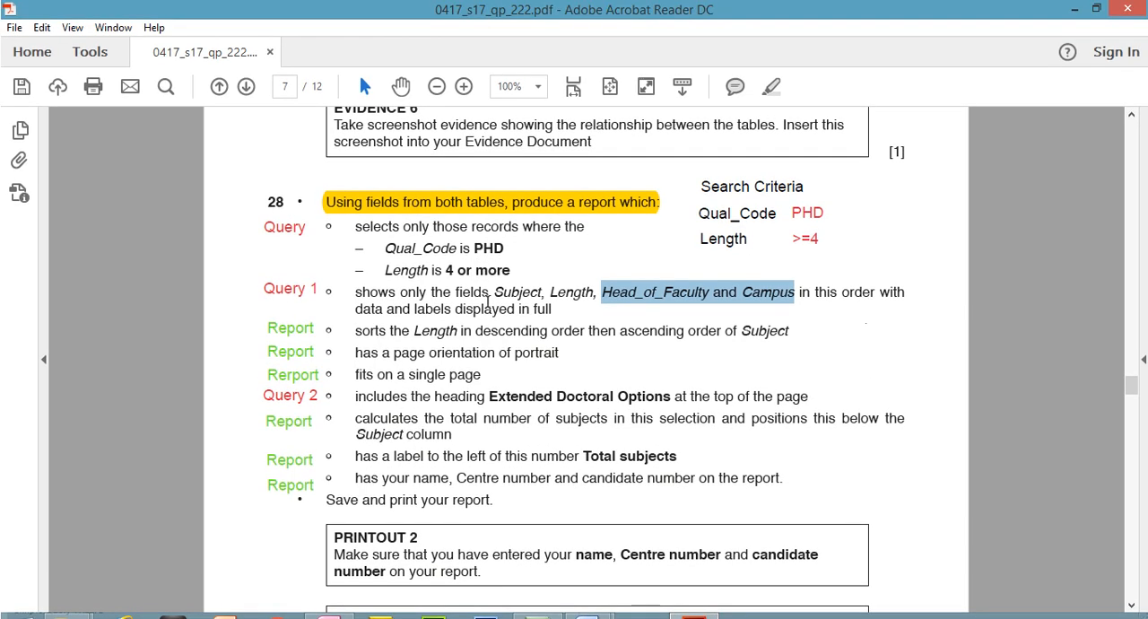
{"action": "left_click_drag", "start_coordinate": [355, 293], "coordinate": [861, 301]}
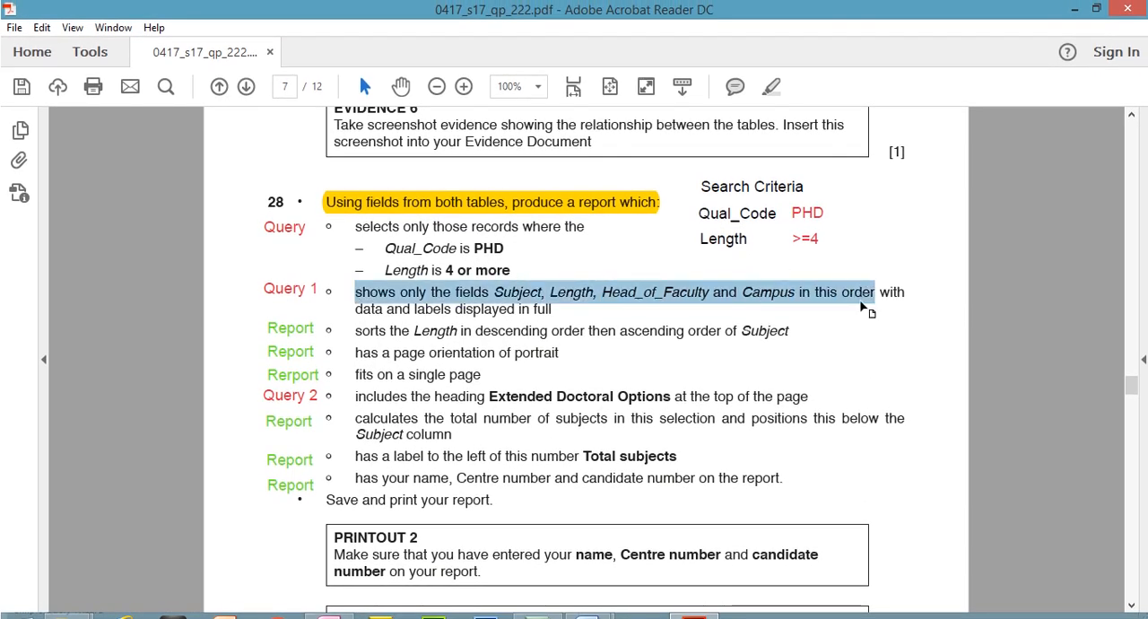
{"action": "left_click", "coordinate": [776, 85]}
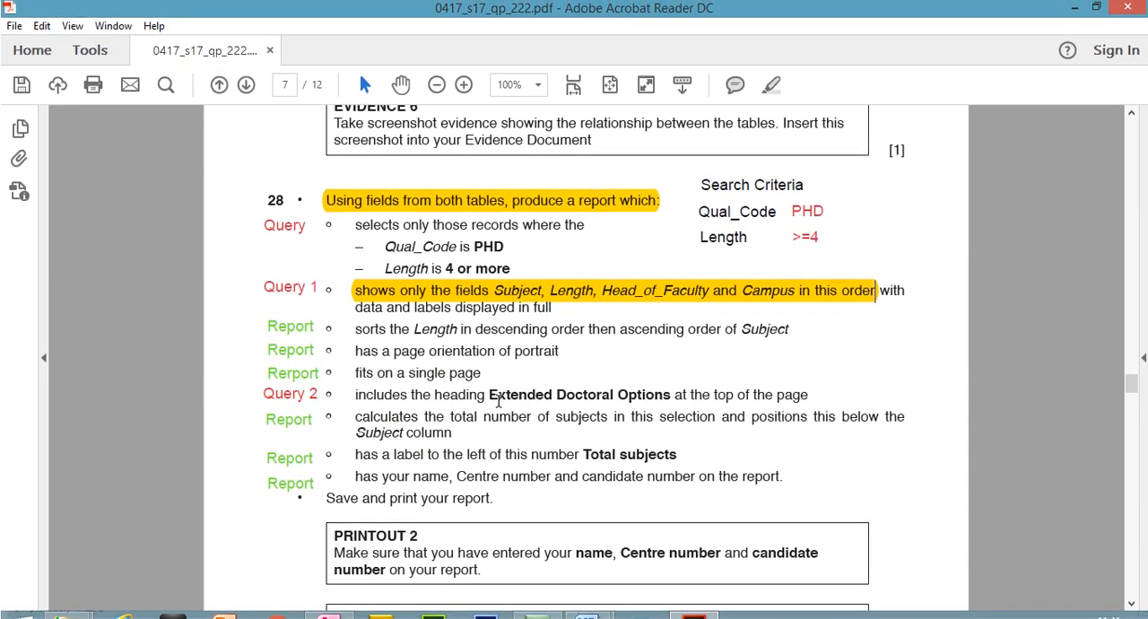
- Copy the step 28 heading, finish the detail query with the title "Extended Doctoral Options", and go to its last record
{"action": "left_click_drag", "start_coordinate": [490, 395], "coordinate": [633, 398]}
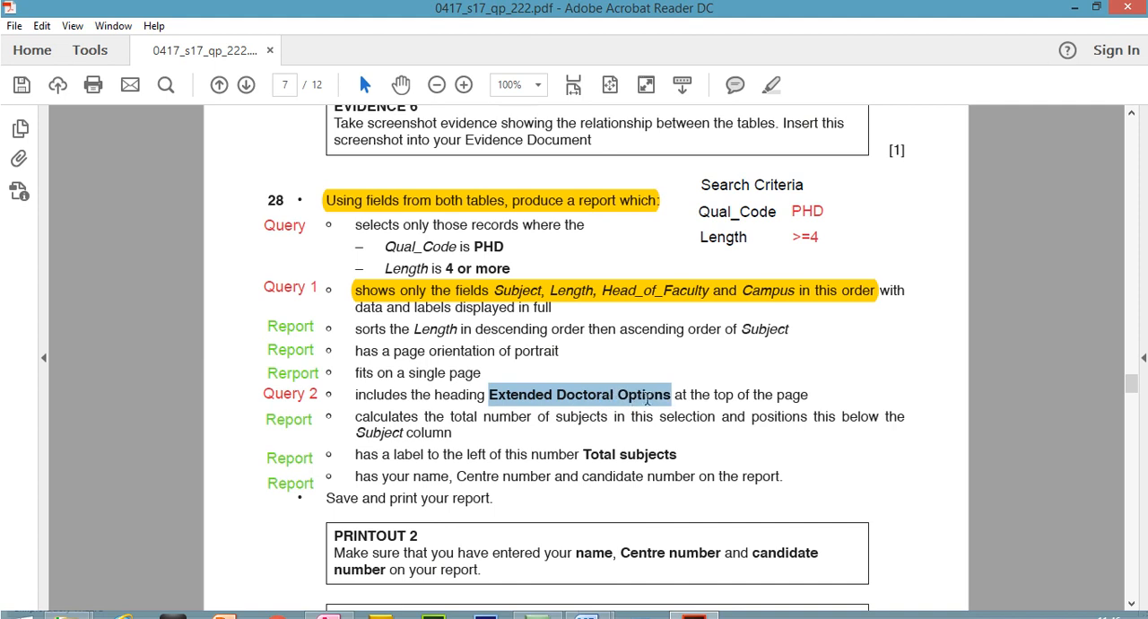
{"action": "right_click", "coordinate": [656, 408]}
{"action": "left_click", "coordinate": [682, 410]}
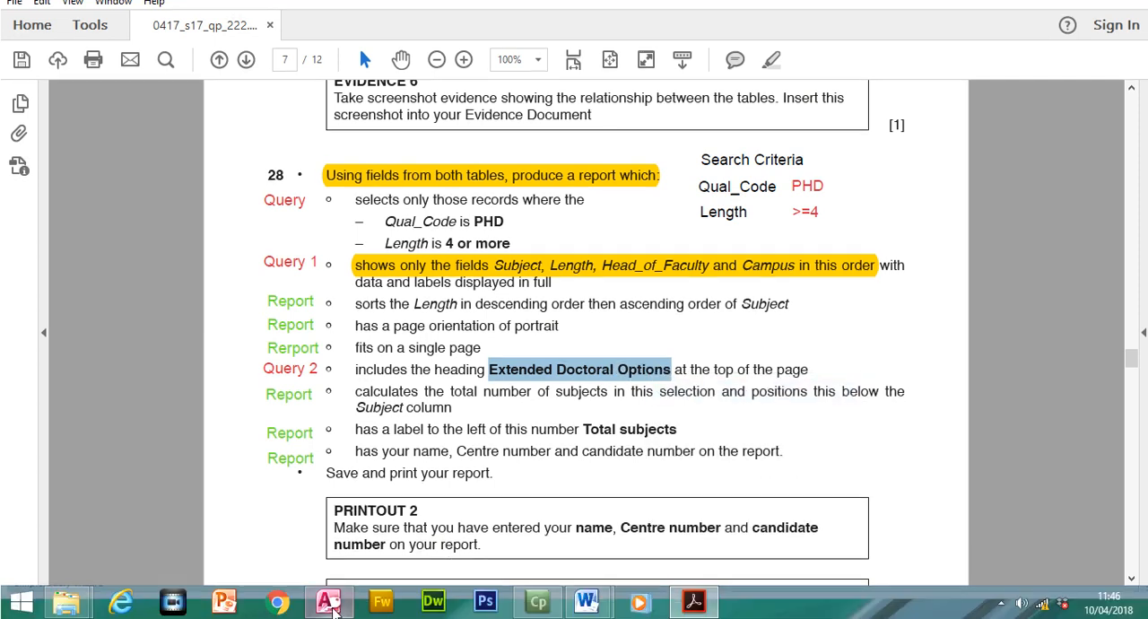
{"action": "left_click", "coordinate": [328, 601]}
{"action": "left_click", "coordinate": [674, 368]}
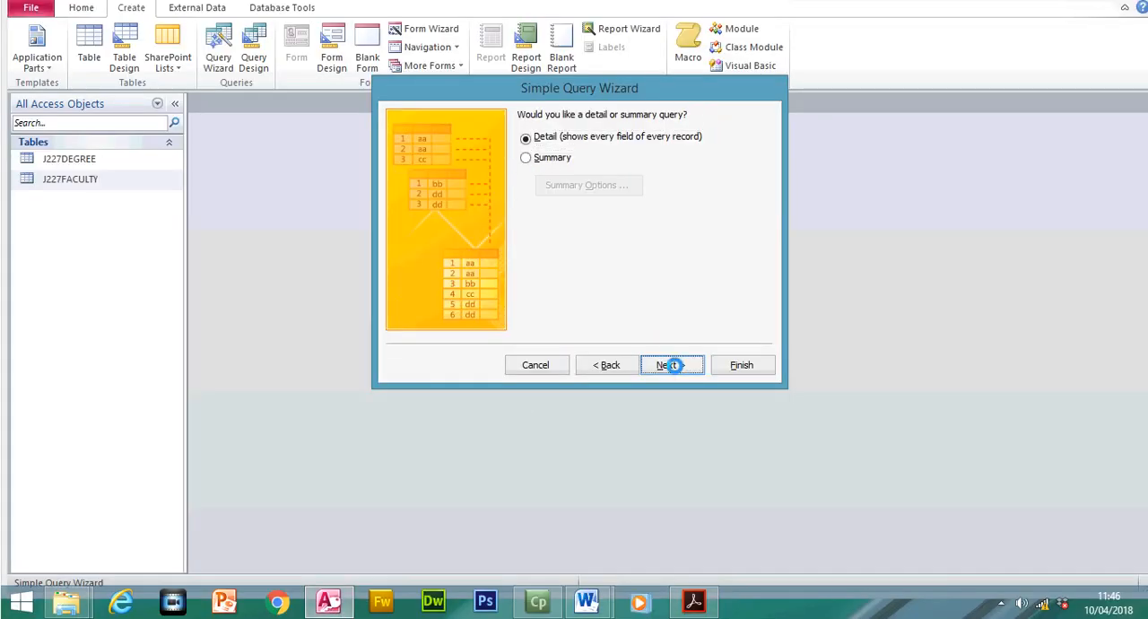
{"action": "left_click", "coordinate": [675, 368]}
{"action": "left_click_drag", "start_coordinate": [627, 135], "coordinate": [522, 135]}
{"action": "key", "text": "ctrl+v"}
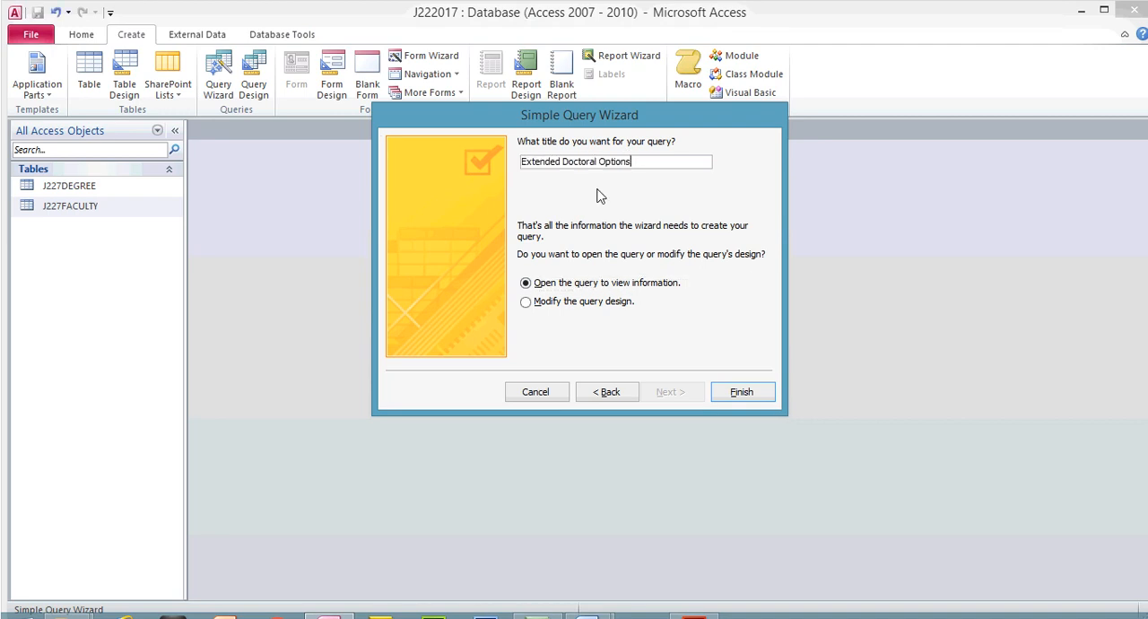
{"action": "left_click", "coordinate": [741, 391]}
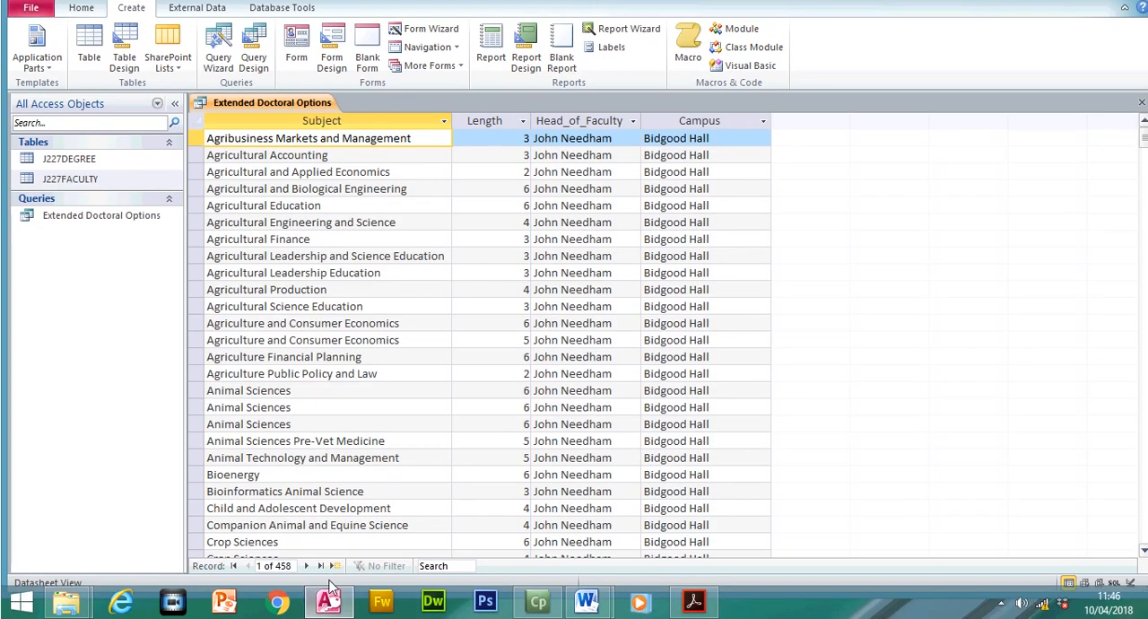
{"action": "left_click", "coordinate": [322, 566]}
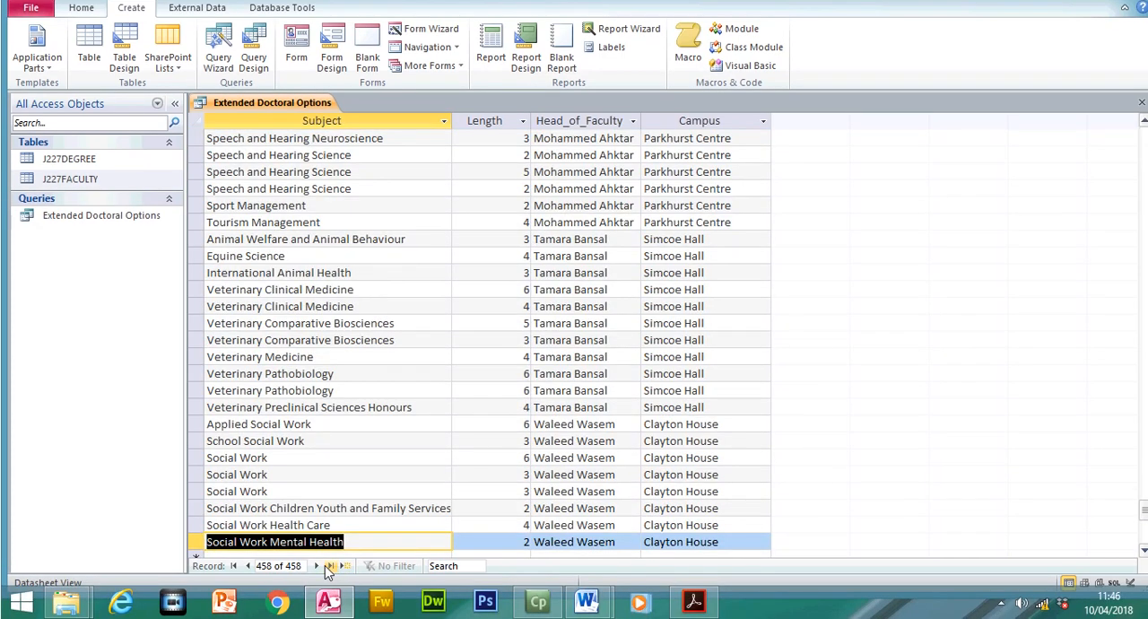
- Highlight the requirement "includes the heading Extended Doctoral Options at the top of the page" in the exam paper
{"action": "left_click", "coordinate": [693, 601]}
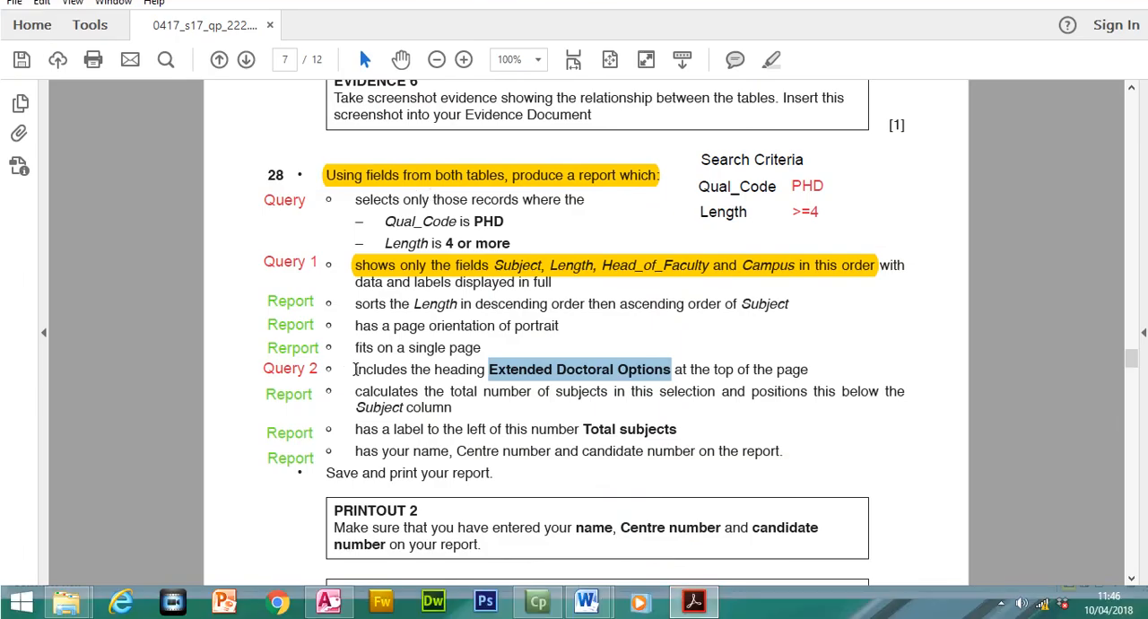
{"action": "left_click_drag", "start_coordinate": [355, 395], "coordinate": [810, 368]}
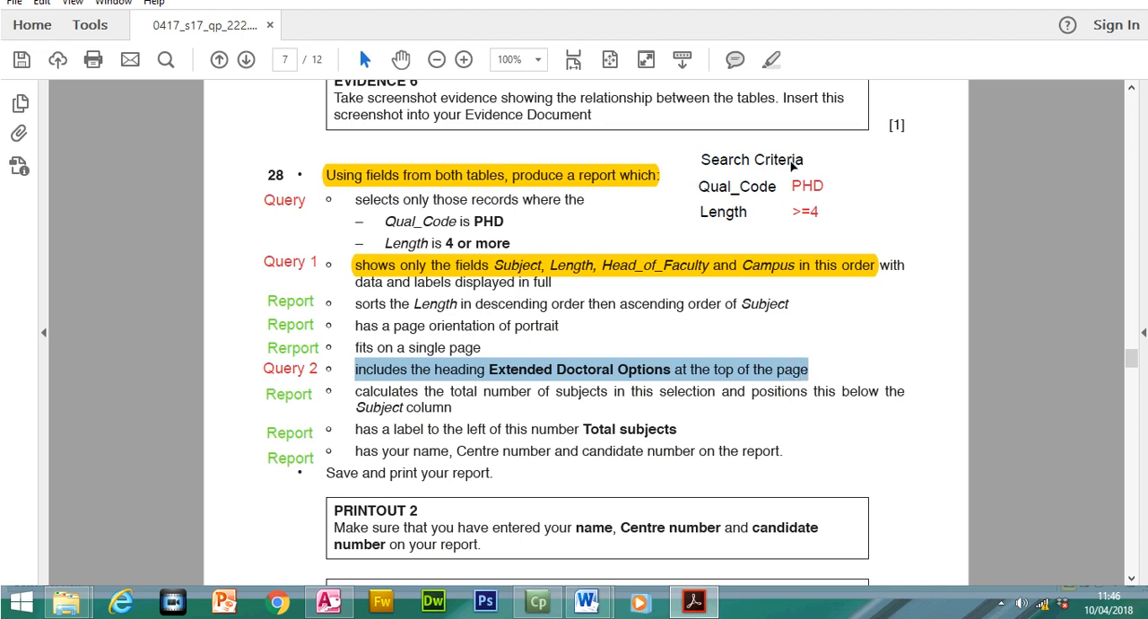
{"action": "left_click", "coordinate": [771, 59]}
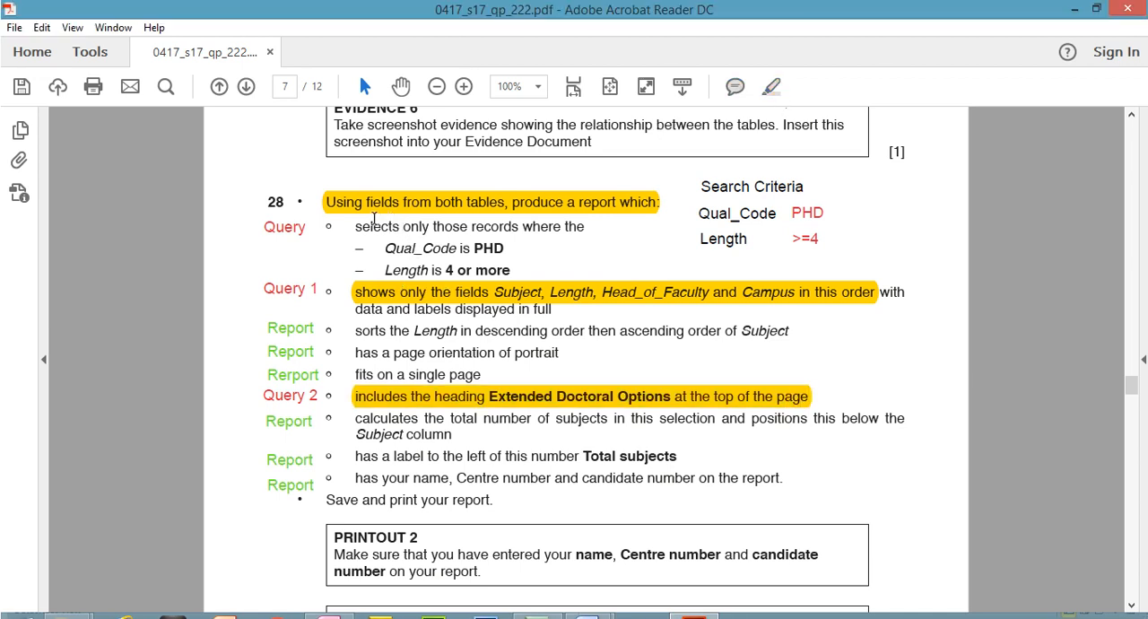
- Read the Qual_Code selection requirement in the exam paper, and review the Subject, Length, Head_of_Faculty and Campus columns of the query in Access
{"action": "left_click_drag", "start_coordinate": [355, 226], "coordinate": [585, 226]}
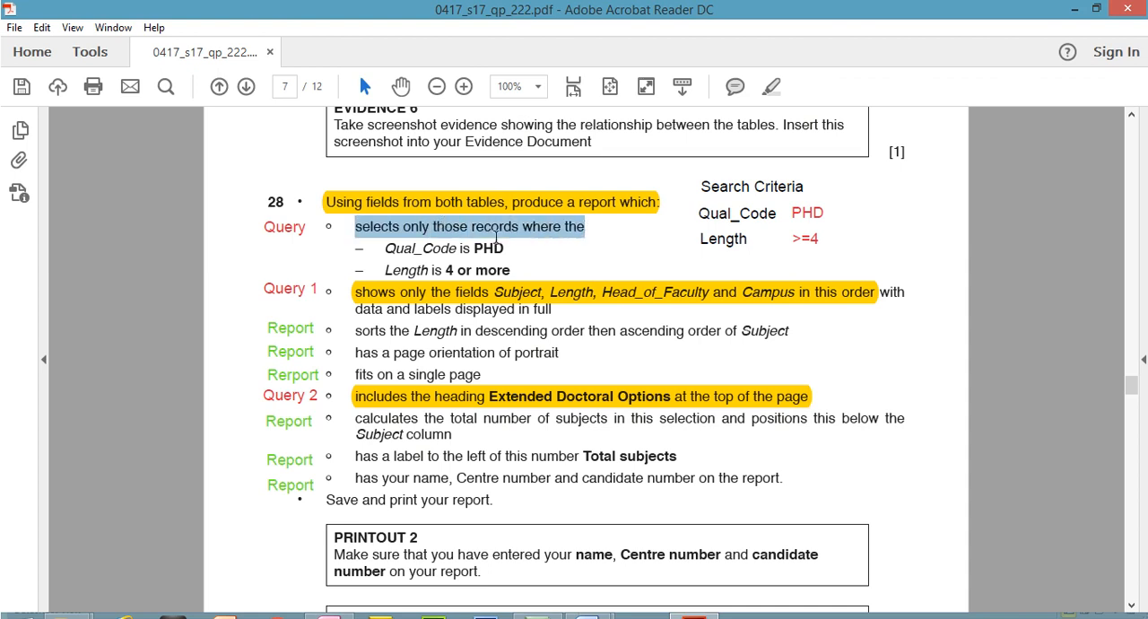
{"action": "left_click_drag", "start_coordinate": [387, 249], "coordinate": [486, 251]}
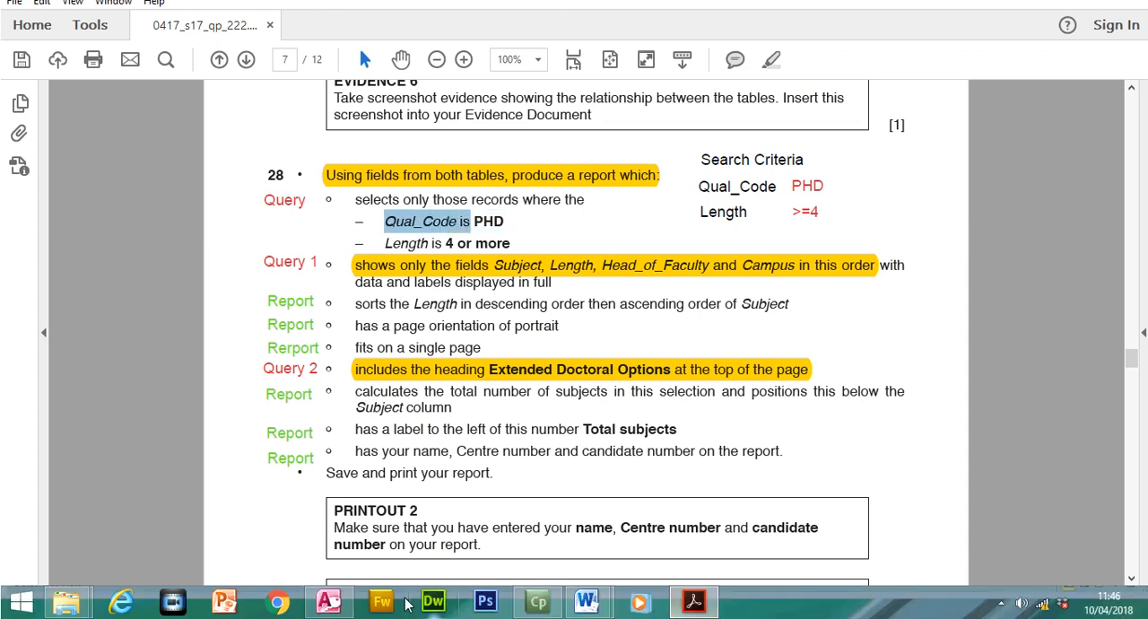
{"action": "left_click", "coordinate": [333, 613]}
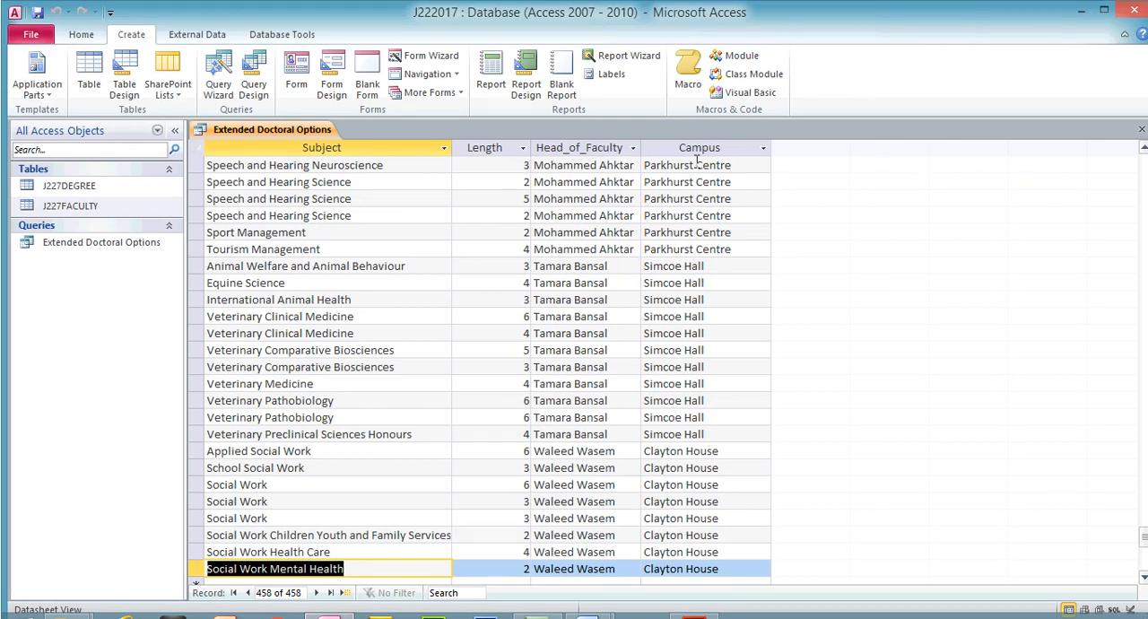
{"action": "left_click", "coordinate": [321, 149]}
{"action": "left_click", "coordinate": [483, 148]}
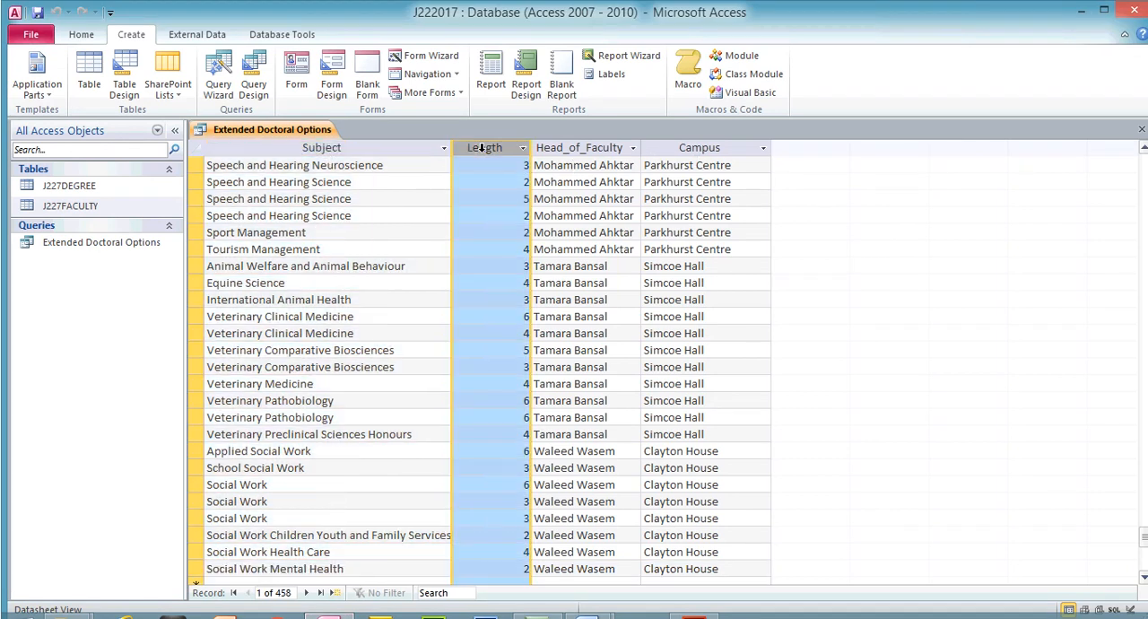
{"action": "left_click", "coordinate": [554, 149]}
{"action": "left_click", "coordinate": [680, 149]}
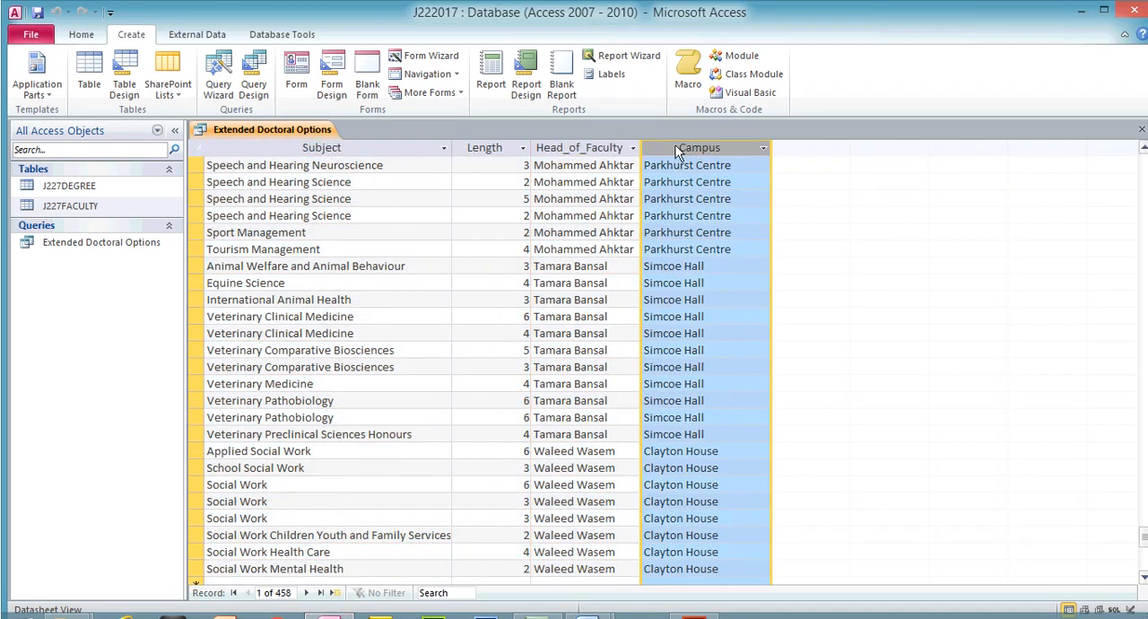
- Add Qual_Code from J227DEGREE to the query design after Campus, and run the query to find a PHD entry in that column
{"action": "left_click", "coordinate": [81, 34]}
{"action": "left_click", "coordinate": [27, 69]}
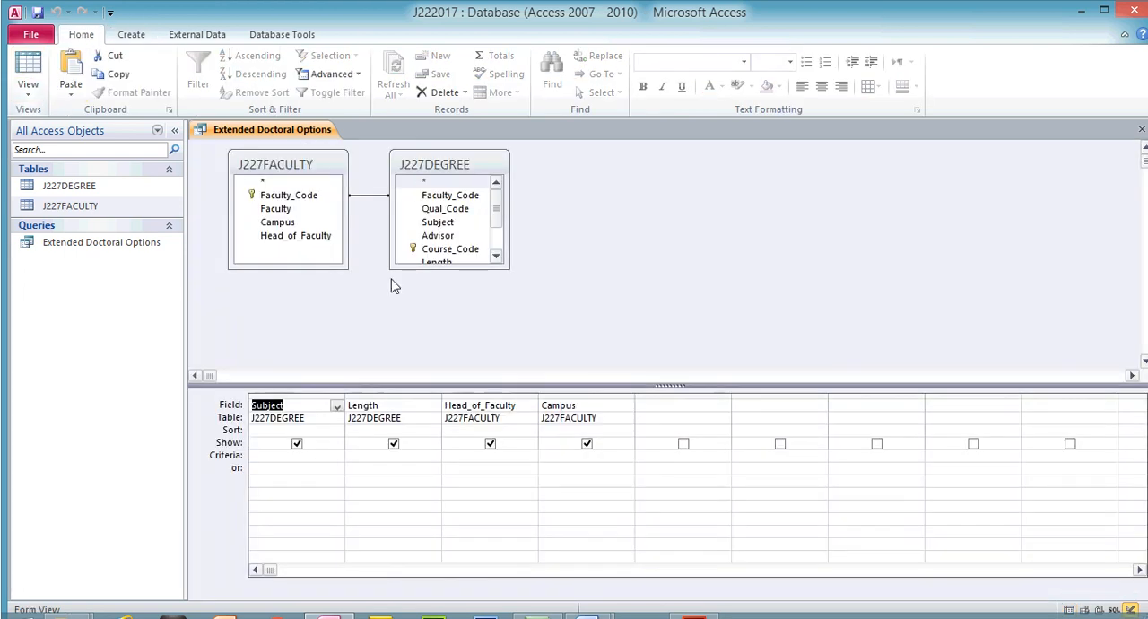
{"action": "left_click_drag", "start_coordinate": [348, 268], "coordinate": [376, 321]}
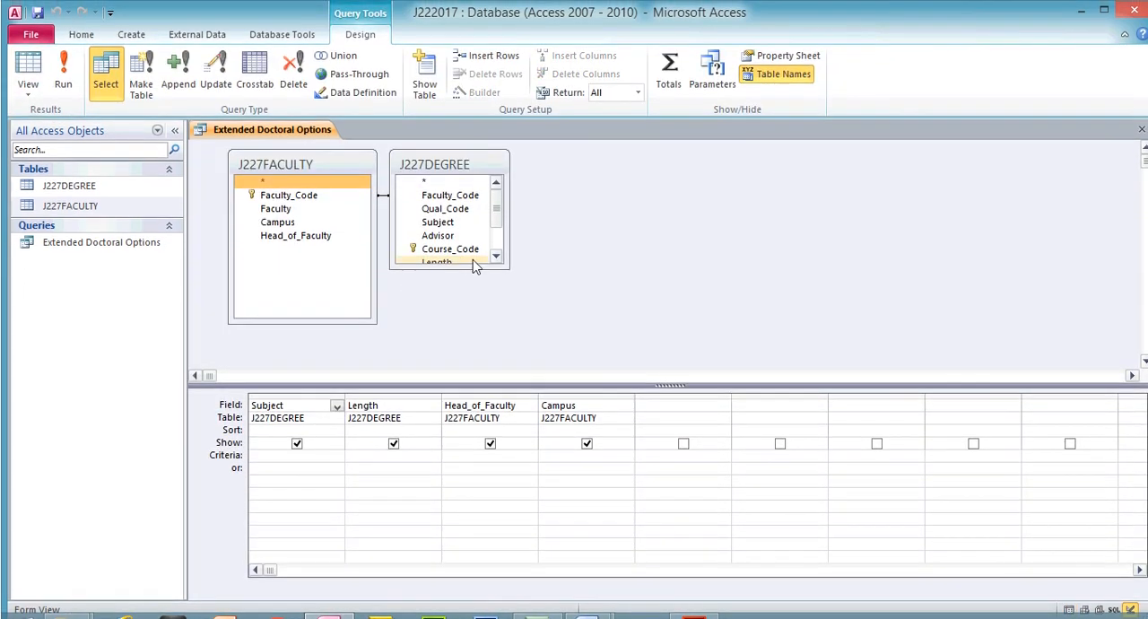
{"action": "left_click_drag", "start_coordinate": [472, 264], "coordinate": [492, 334]}
{"action": "left_click_drag", "start_coordinate": [462, 210], "coordinate": [664, 408]}
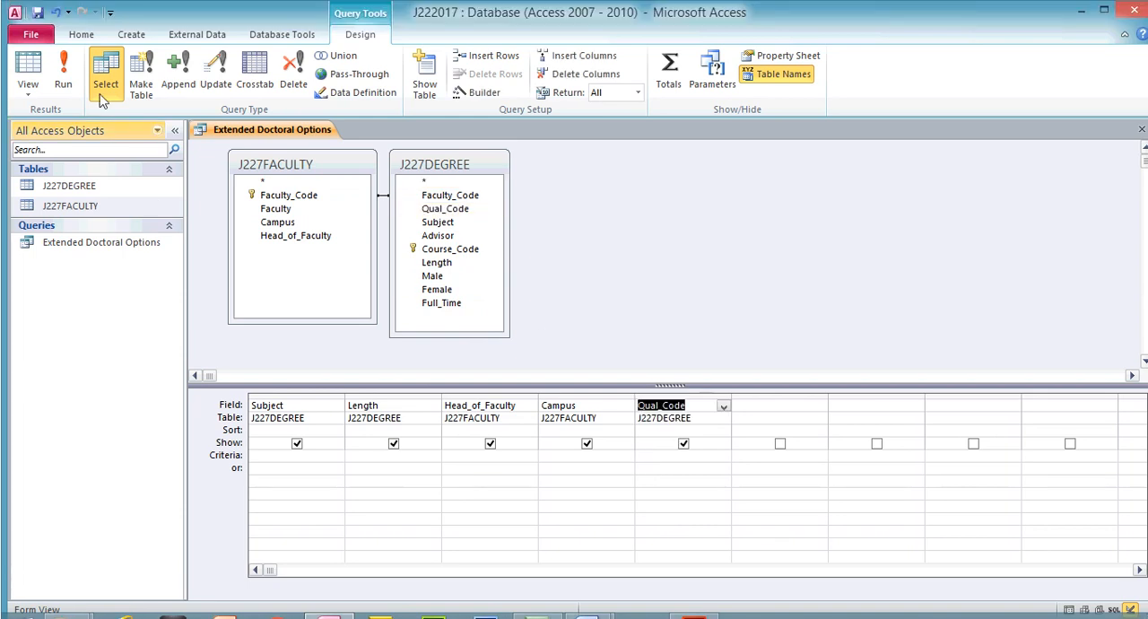
{"action": "left_click", "coordinate": [72, 79]}
{"action": "left_click", "coordinate": [818, 157]}
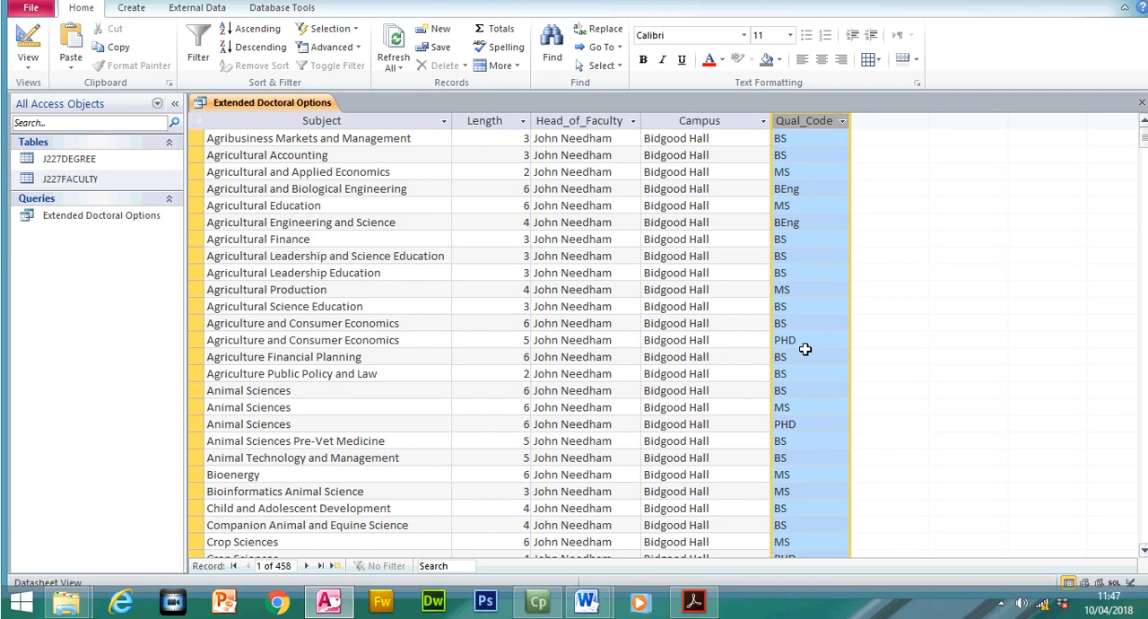
{"action": "left_click", "coordinate": [803, 371]}
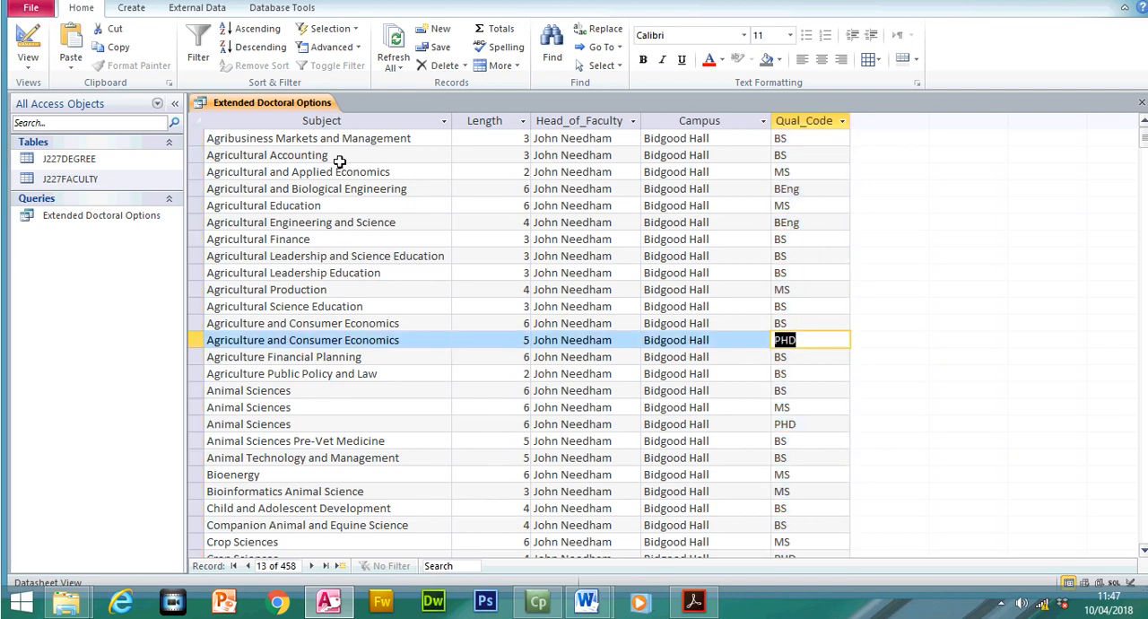
- Set the Qual_Code criterion to PHD in the query design, and run the query to check that column
{"action": "left_click", "coordinate": [28, 49]}
{"action": "left_click", "coordinate": [659, 456]}
{"action": "type", "text": "PHD"}
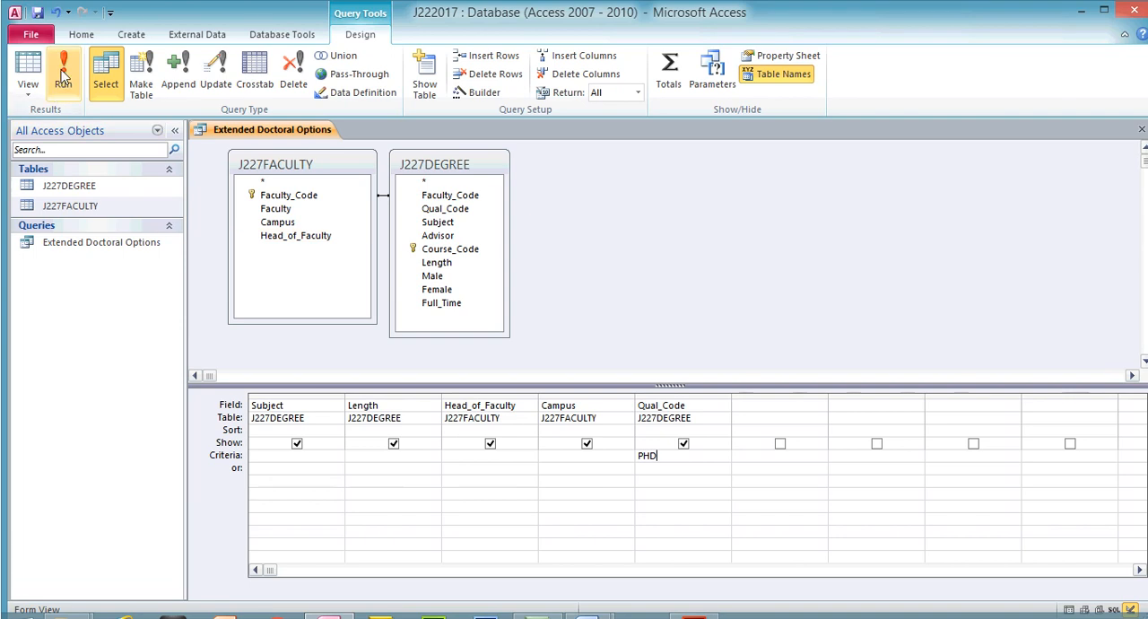
{"action": "left_click", "coordinate": [63, 49]}
{"action": "left_click", "coordinate": [818, 151]}
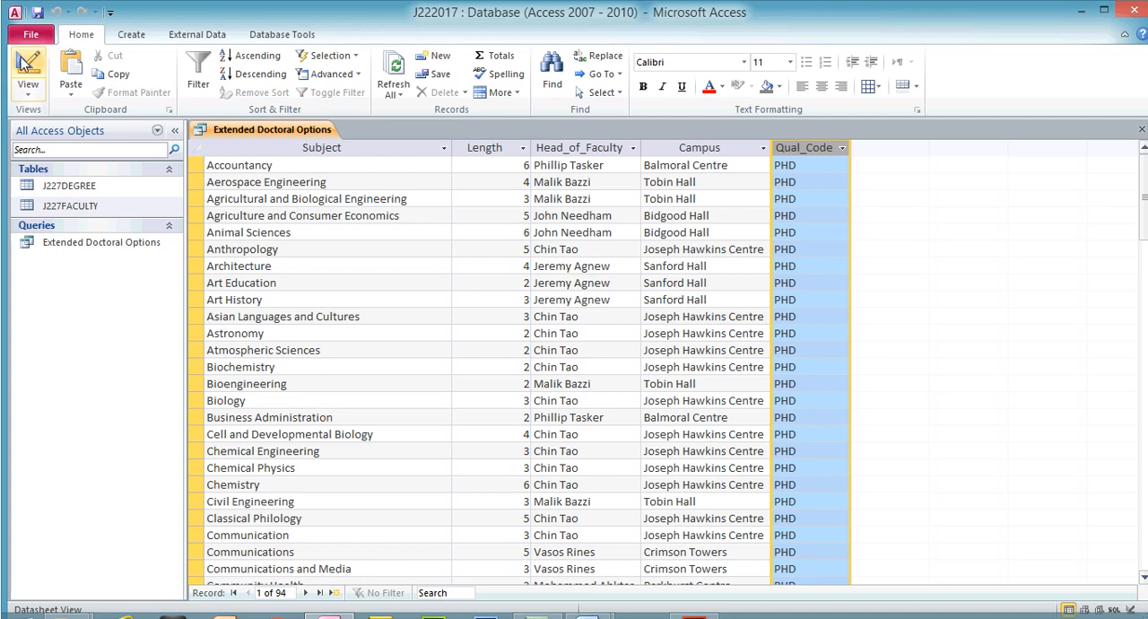
- Hide the Qual_Code field from the query output, run the query, and go to its last record
{"action": "left_click", "coordinate": [30, 50]}
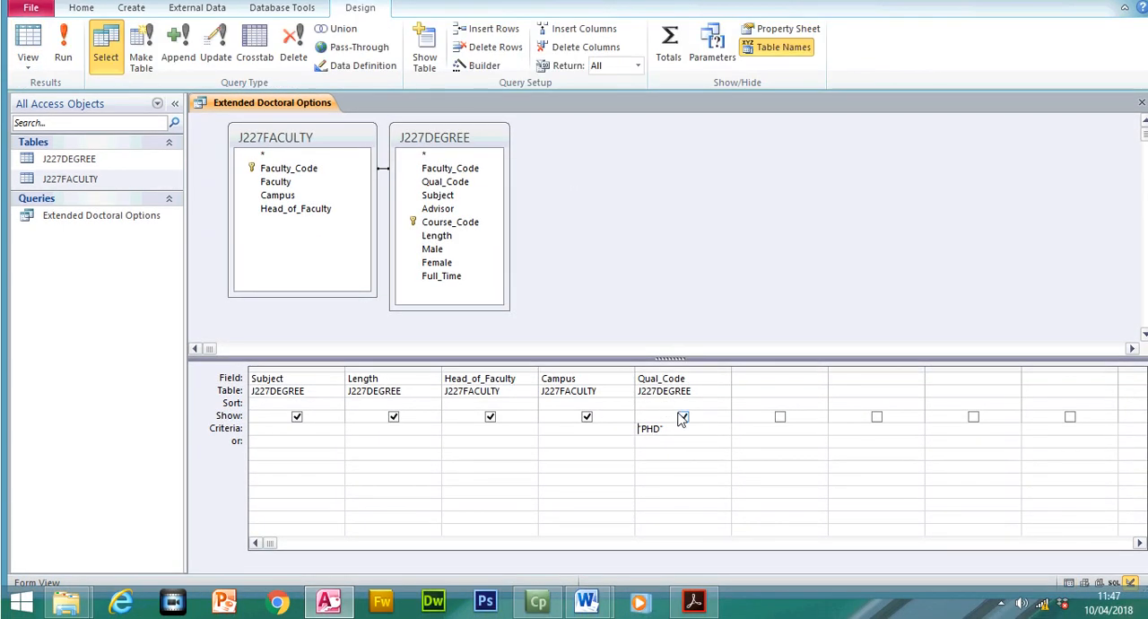
{"action": "left_click", "coordinate": [684, 443]}
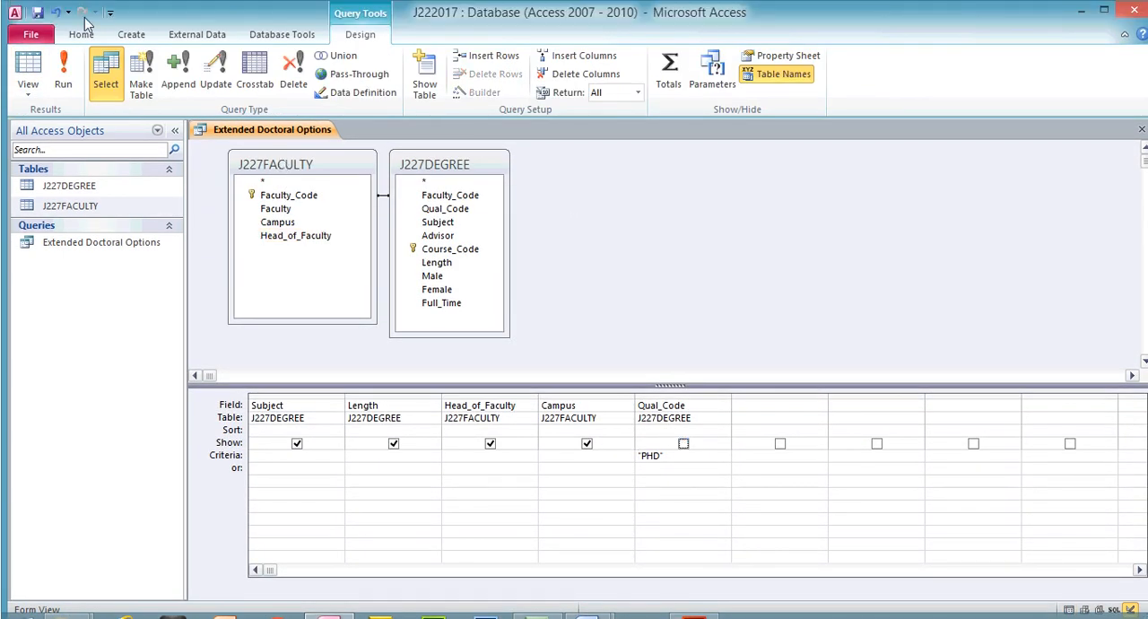
{"action": "left_click", "coordinate": [63, 76]}
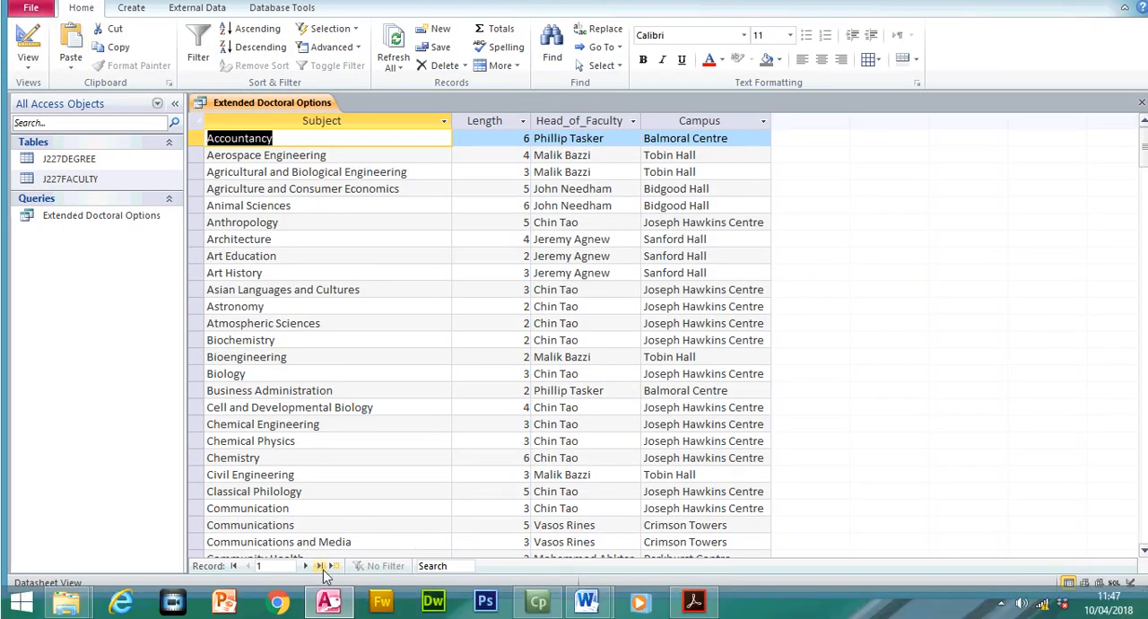
{"action": "left_click", "coordinate": [319, 566]}
- Switch to the exam paper and check the requirement "Length is 4 or more"
{"action": "left_click", "coordinate": [693, 601]}
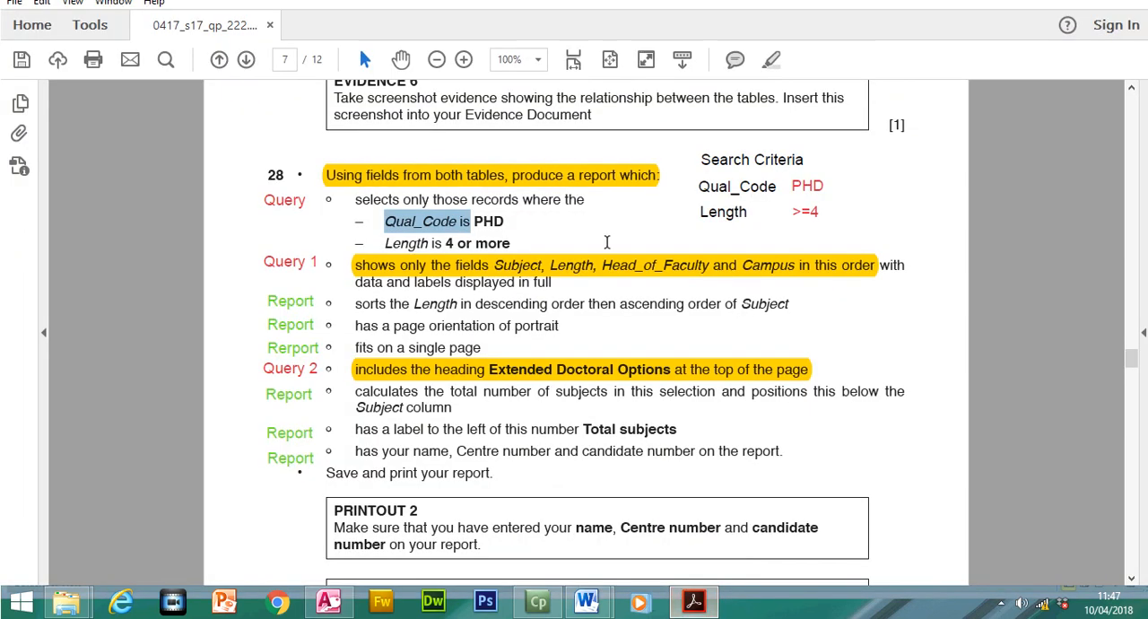
{"action": "left_click", "coordinate": [460, 271]}
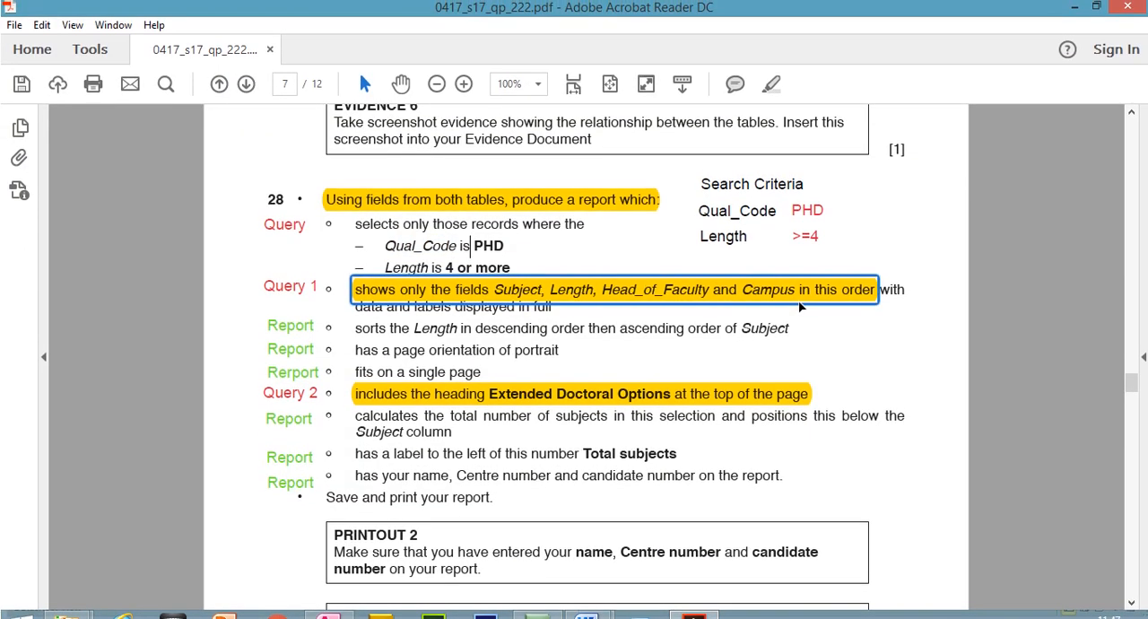
{"action": "left_click", "coordinate": [473, 249]}
{"action": "left_click_drag", "start_coordinate": [375, 268], "coordinate": [473, 270]}
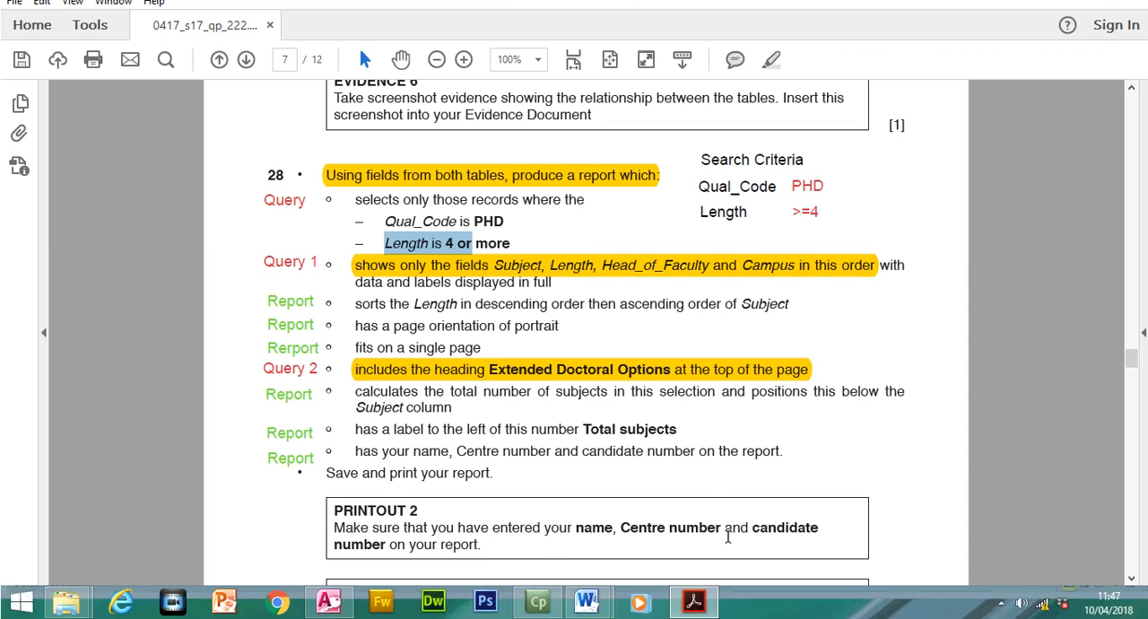
- Set the query's Length criterion to >=4 in Access, run the query, and go to its last record
{"action": "left_click", "coordinate": [330, 599]}
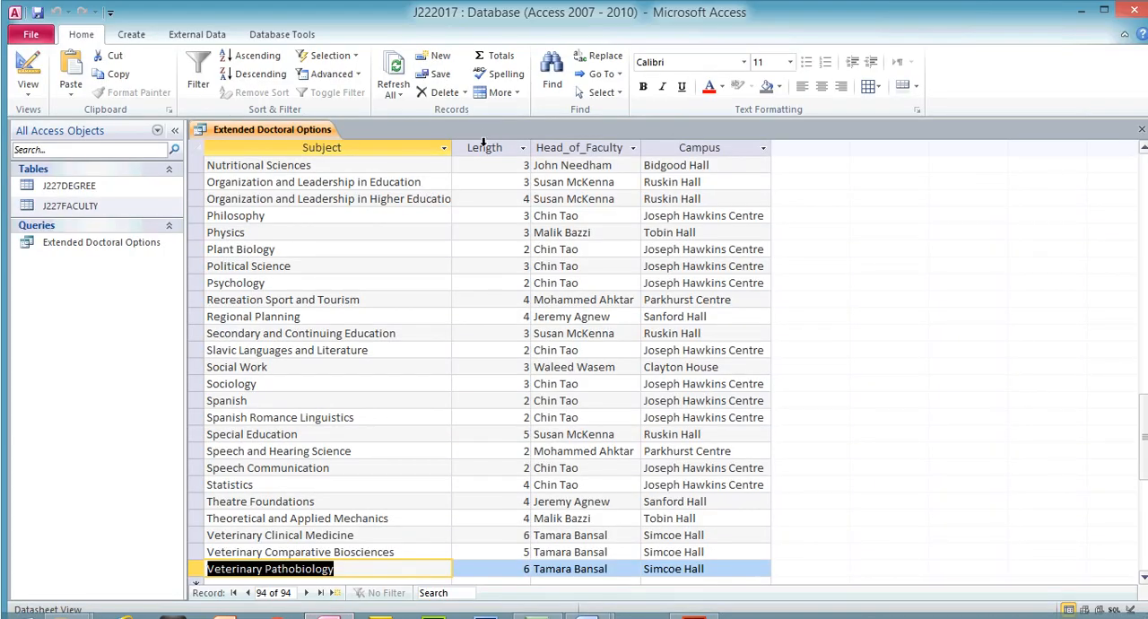
{"action": "left_click", "coordinate": [485, 147]}
{"action": "left_click", "coordinate": [31, 70]}
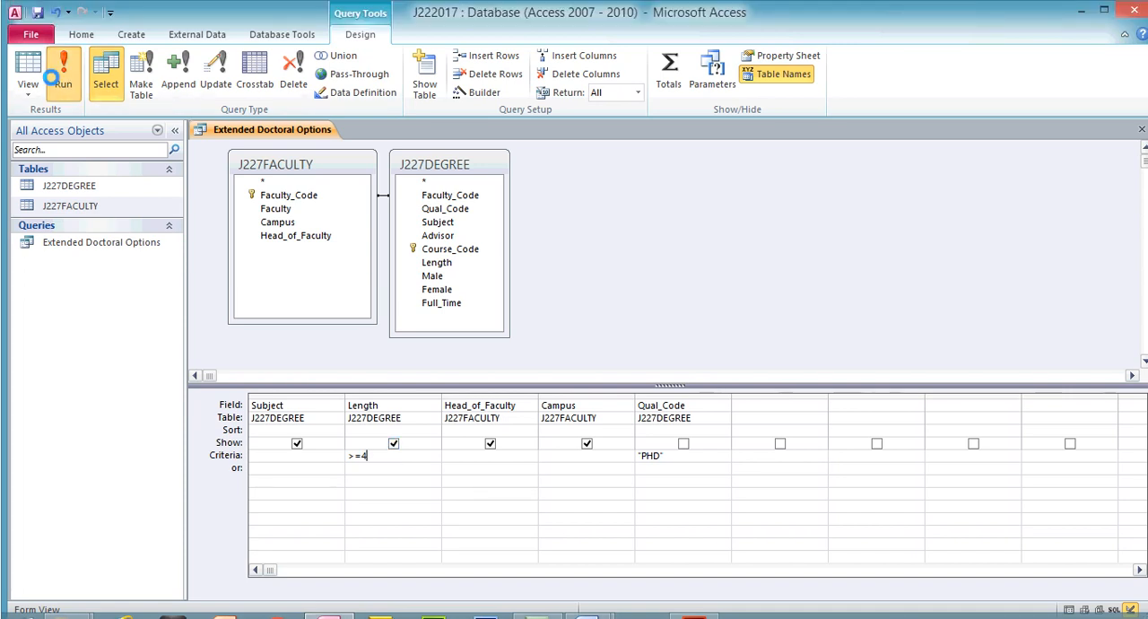
{"action": "left_click", "coordinate": [63, 57]}
{"action": "left_click", "coordinate": [334, 566]}
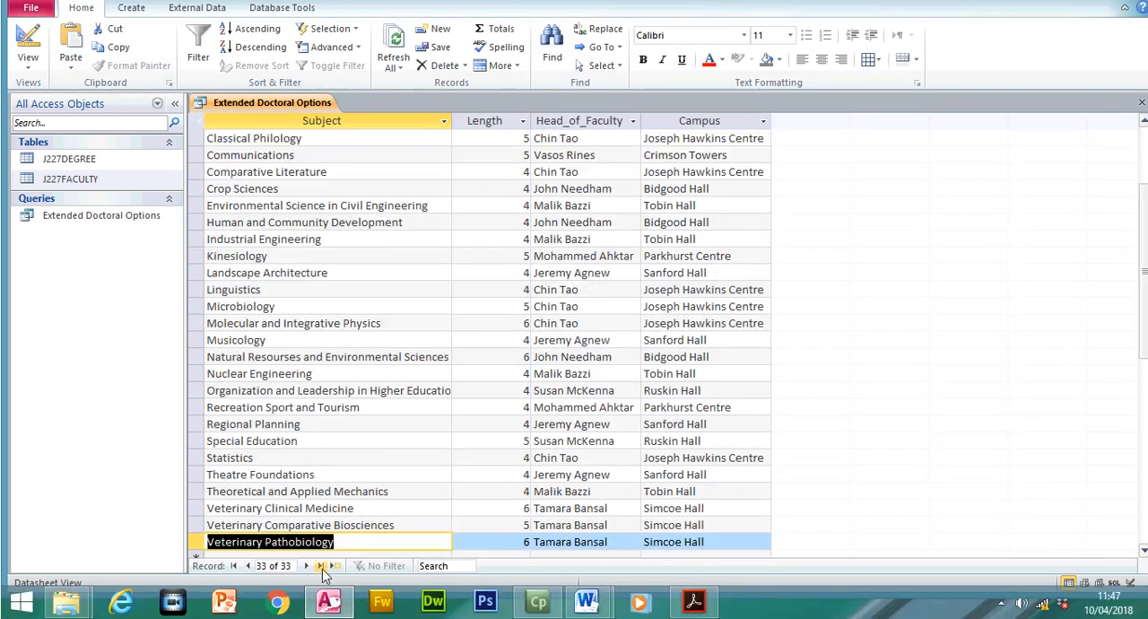
- Return to the first record and inspect the values available in the Length column's filter list without applying a filter
{"action": "left_click", "coordinate": [234, 566]}
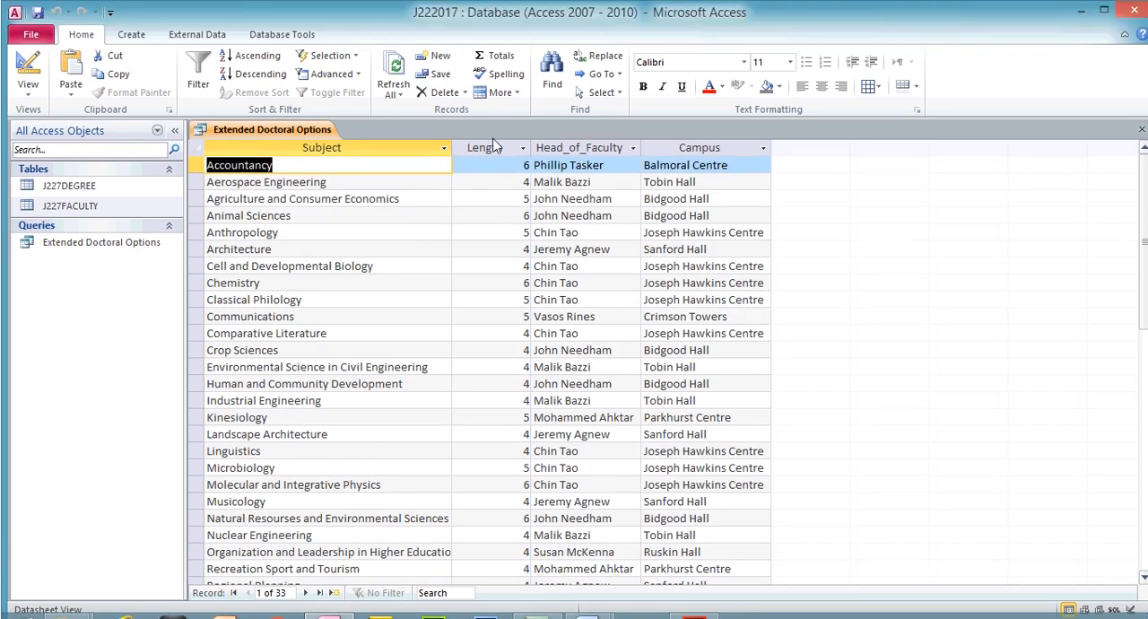
{"action": "left_click", "coordinate": [489, 148]}
{"action": "left_click", "coordinate": [523, 148]}
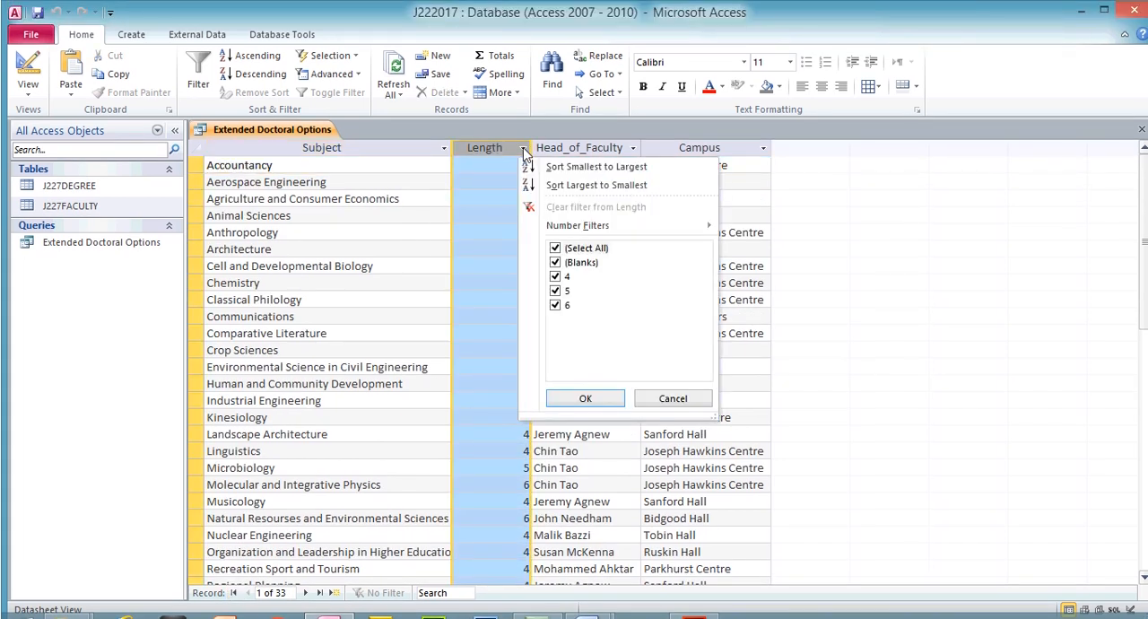
{"action": "left_click", "coordinate": [673, 398]}
- Highlight the step 28 record selection requirement with both the Qual_Code and Length criteria in the exam paper
{"action": "left_click", "coordinate": [695, 601]}
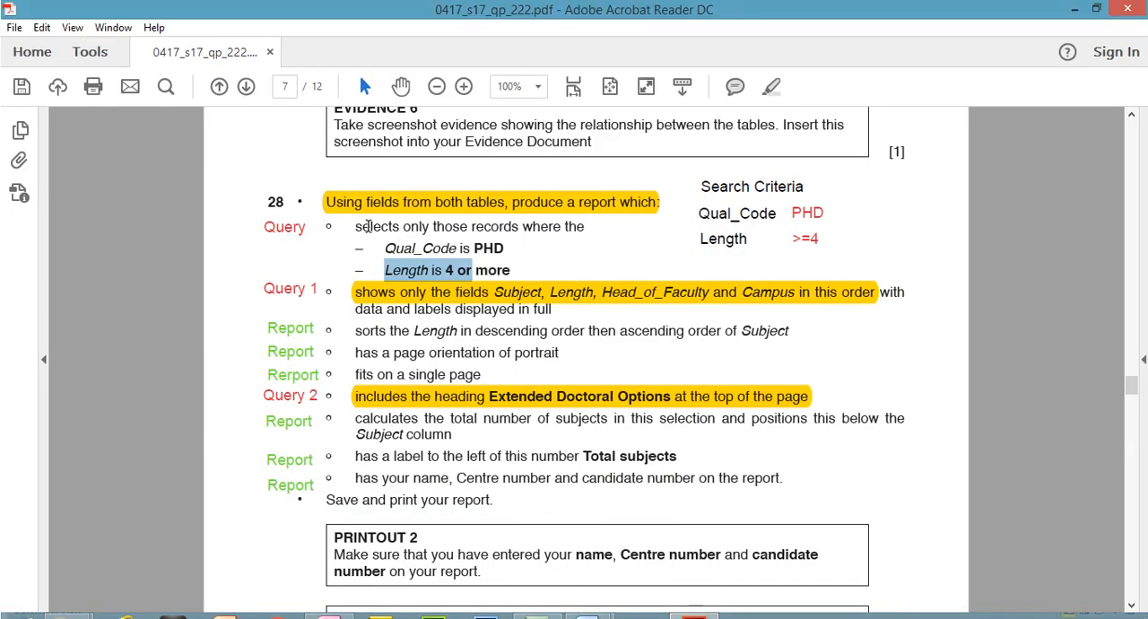
{"action": "left_click_drag", "start_coordinate": [356, 199], "coordinate": [494, 241]}
{"action": "left_click", "coordinate": [777, 87]}
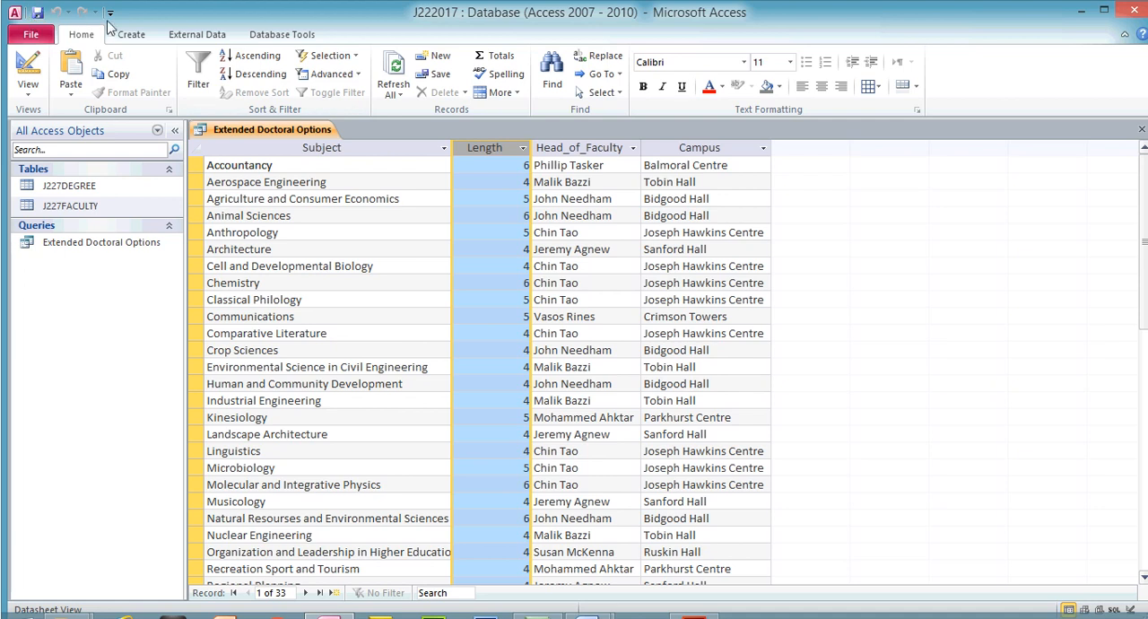
- Start a Report Wizard report on the Extended Doctoral Options query with all four fields, viewed by J227DEGREE, and advance to the sort order
{"action": "left_click", "coordinate": [130, 35]}
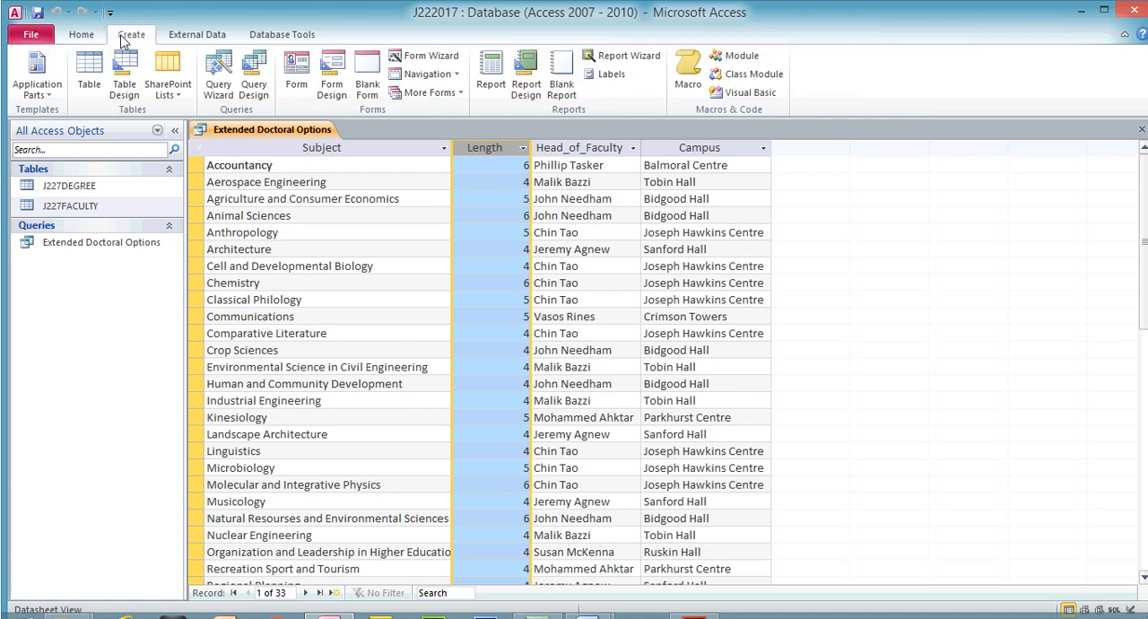
{"action": "left_click", "coordinate": [620, 56]}
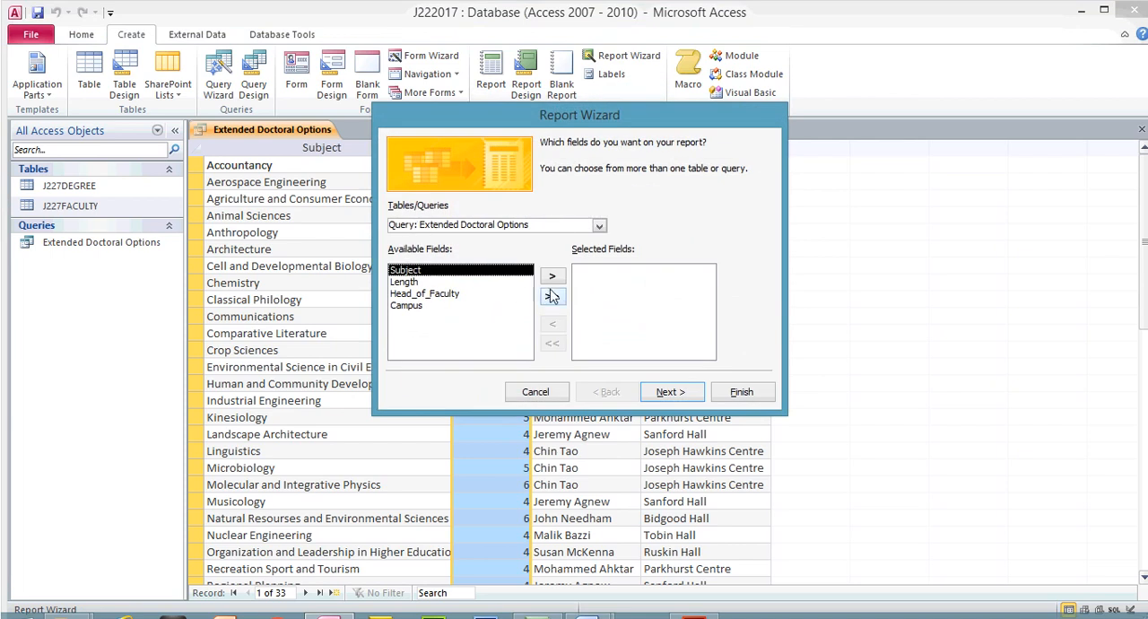
{"action": "left_click", "coordinate": [552, 299]}
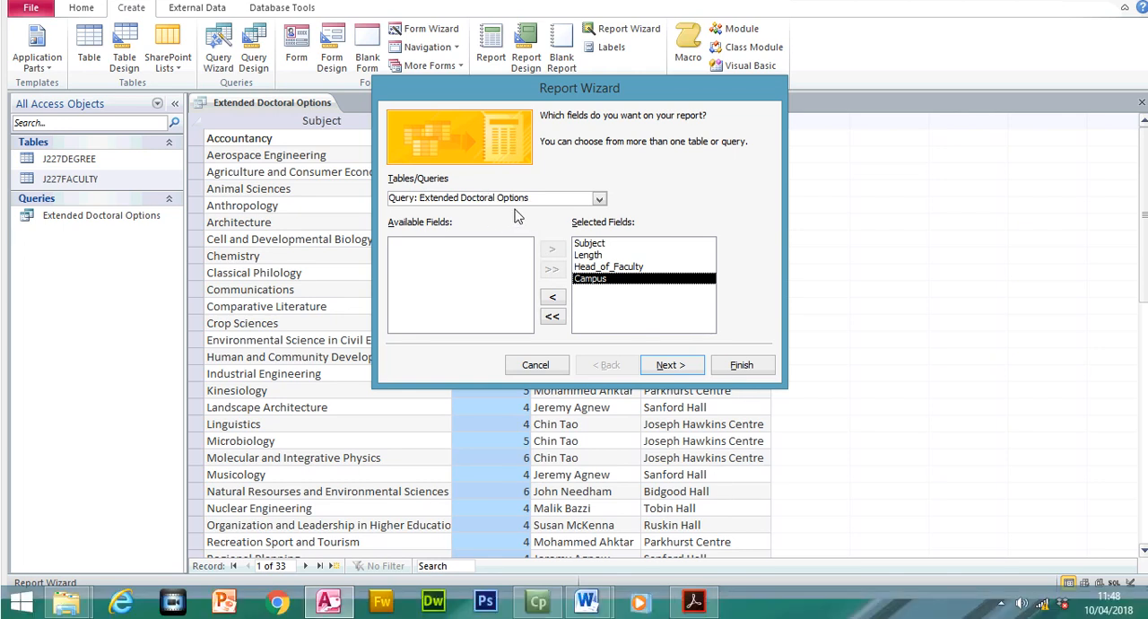
{"action": "left_click", "coordinate": [680, 369]}
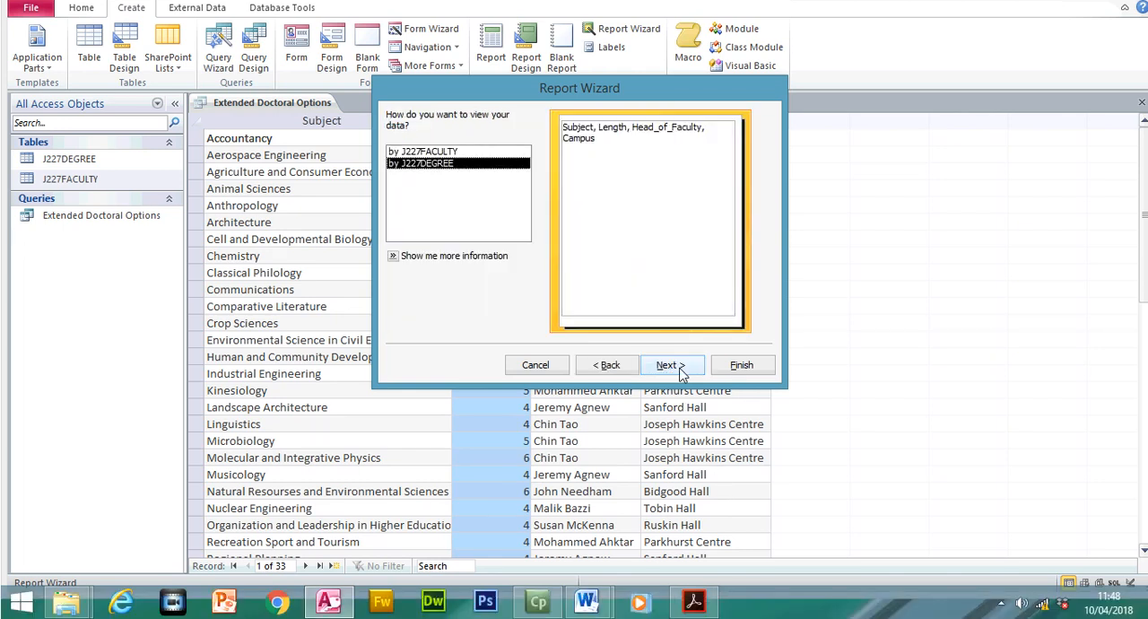
{"action": "left_click", "coordinate": [670, 365]}
{"action": "left_click", "coordinate": [670, 365]}
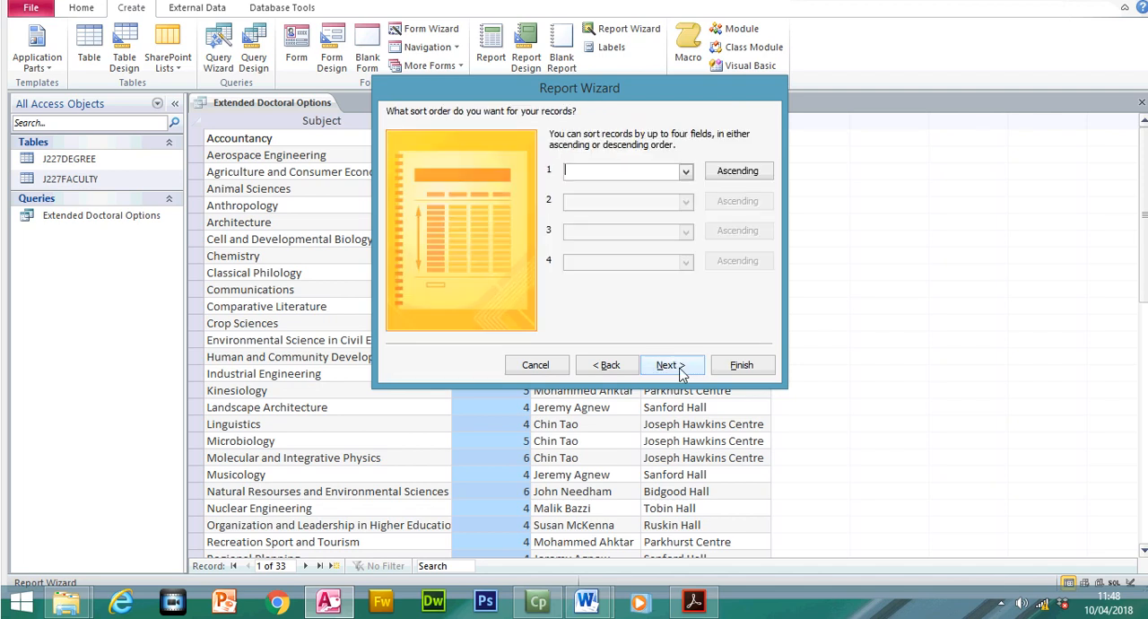
- Check the Length sorting requirement in the exam paper, and set the report's first sort to Length in descending order
{"action": "left_click", "coordinate": [696, 602]}
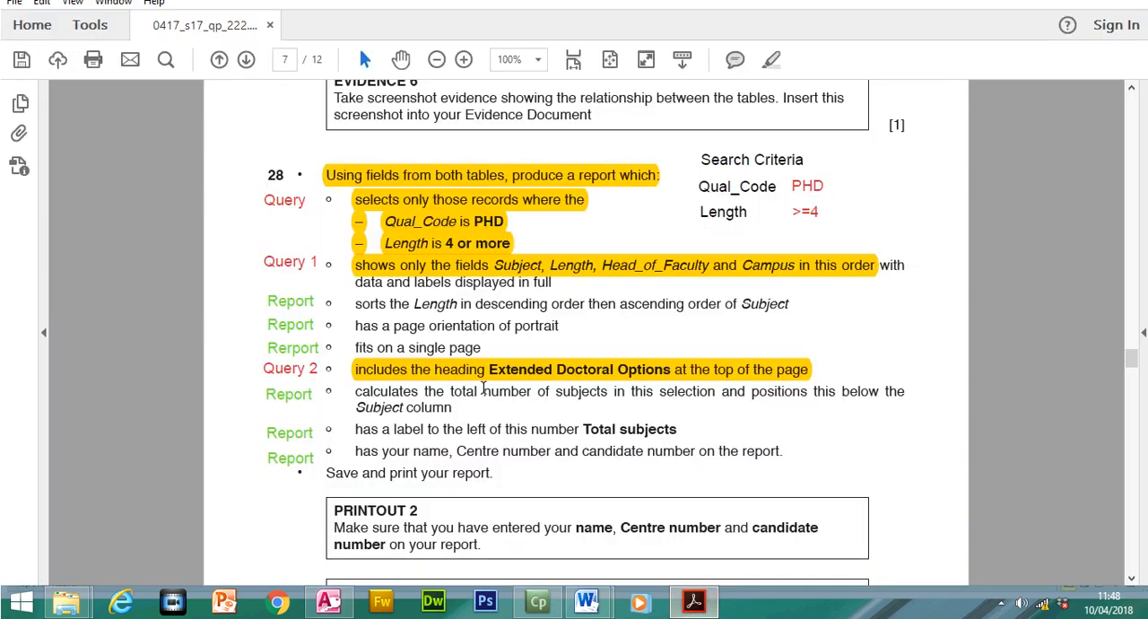
{"action": "left_click_drag", "start_coordinate": [355, 303], "coordinate": [572, 303]}
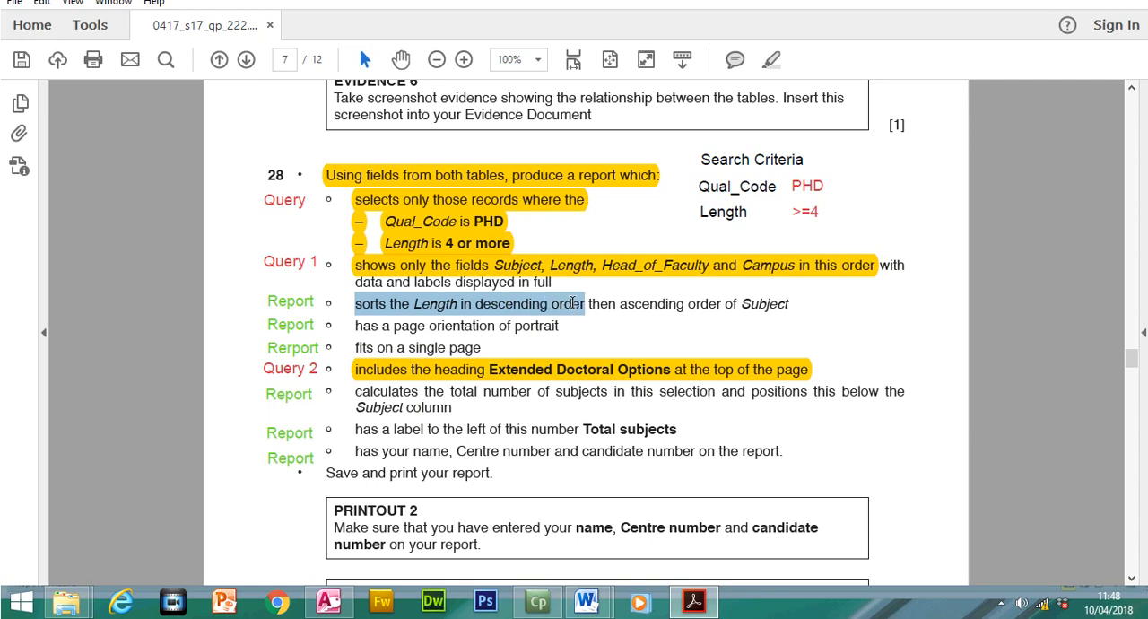
{"action": "left_click", "coordinate": [696, 602]}
{"action": "left_click", "coordinate": [685, 198]}
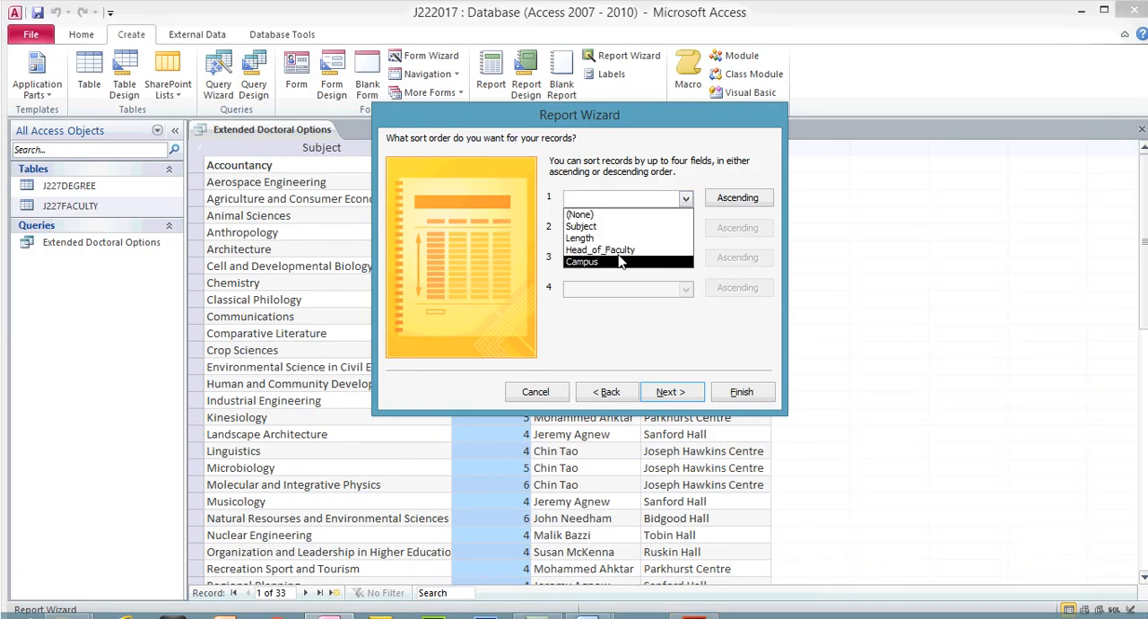
{"action": "left_click", "coordinate": [619, 238]}
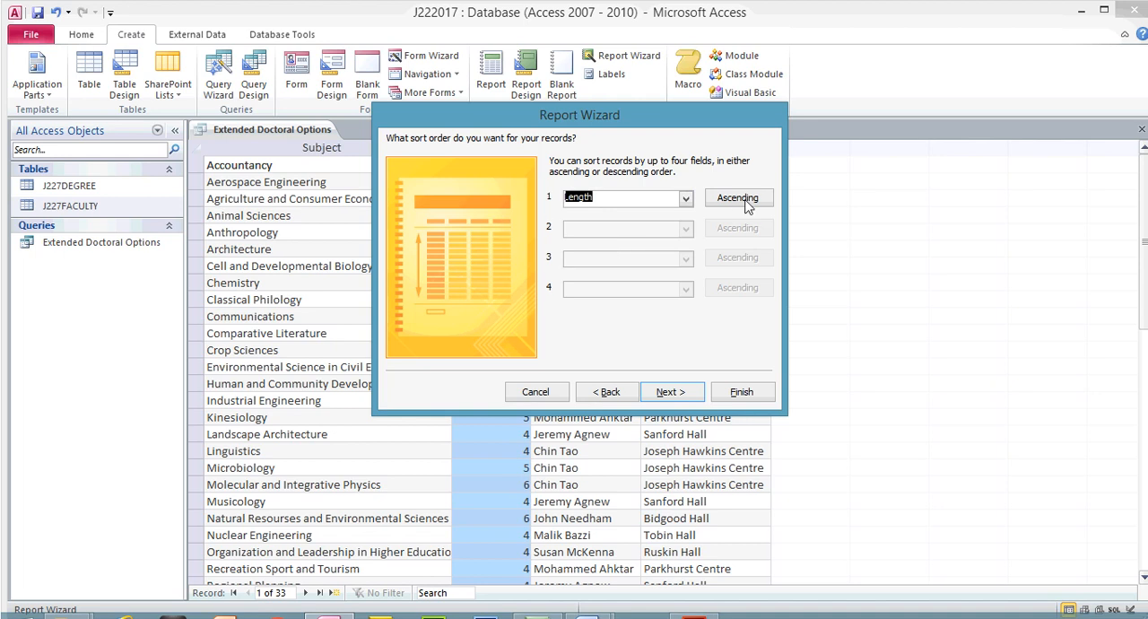
{"action": "left_click", "coordinate": [748, 202]}
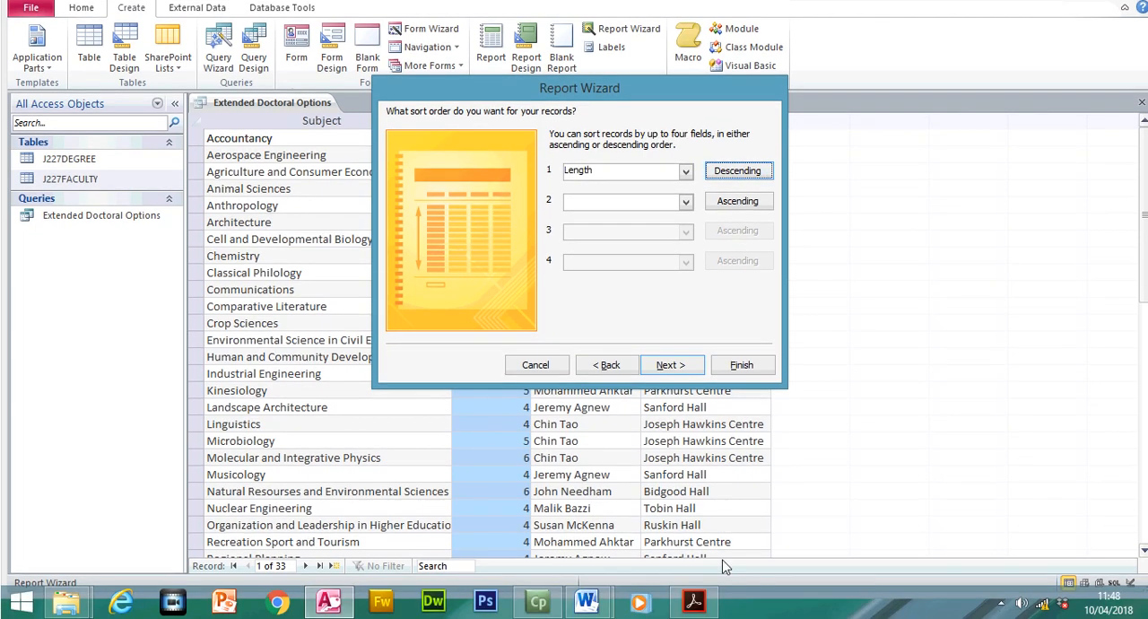
- Check the Subject sorting requirement in the exam paper, and set the report's second sort to Subject in ascending order
{"action": "left_click", "coordinate": [696, 602]}
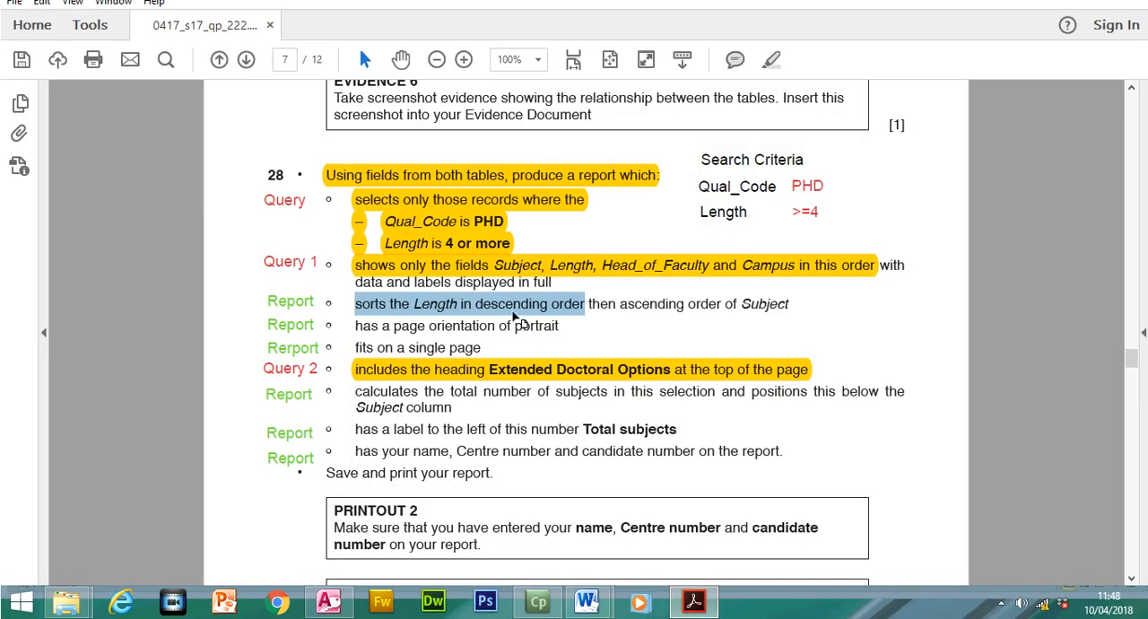
{"action": "left_click_drag", "start_coordinate": [619, 303], "coordinate": [748, 307]}
{"action": "left_click", "coordinate": [693, 603]}
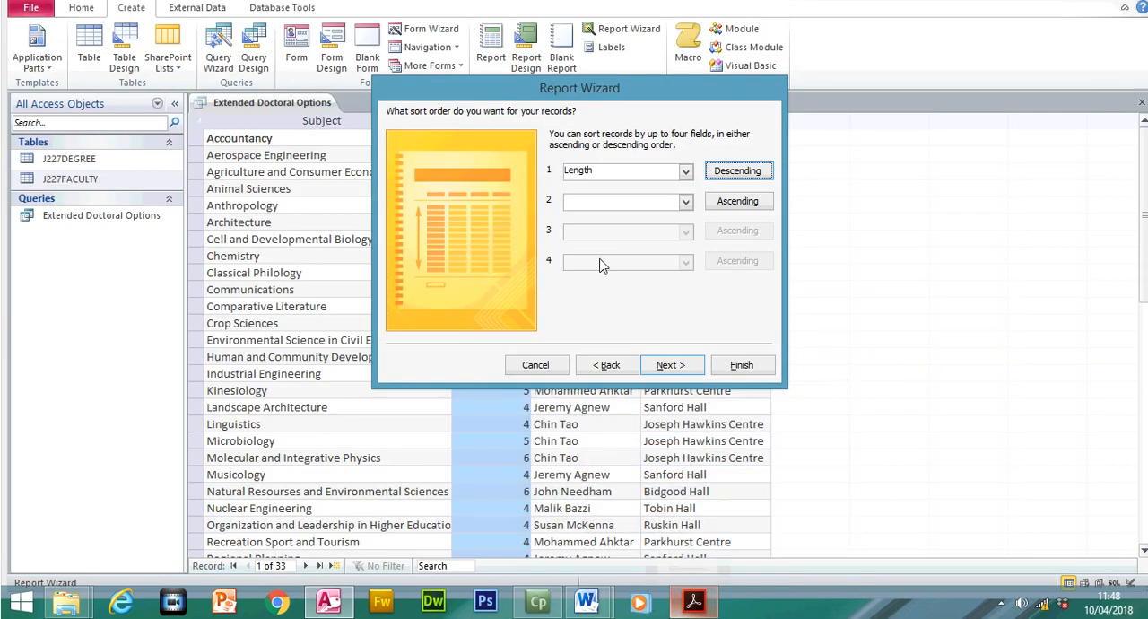
{"action": "left_click", "coordinate": [685, 201]}
{"action": "left_click", "coordinate": [640, 231]}
{"action": "left_click", "coordinate": [693, 602]}
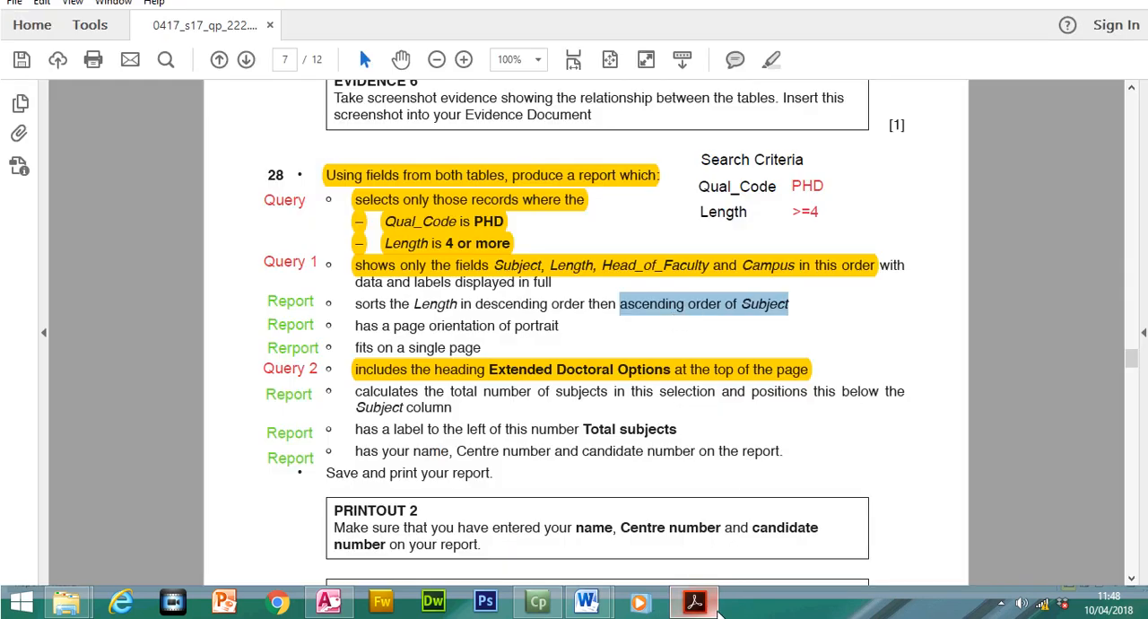
{"action": "left_click", "coordinate": [693, 603]}
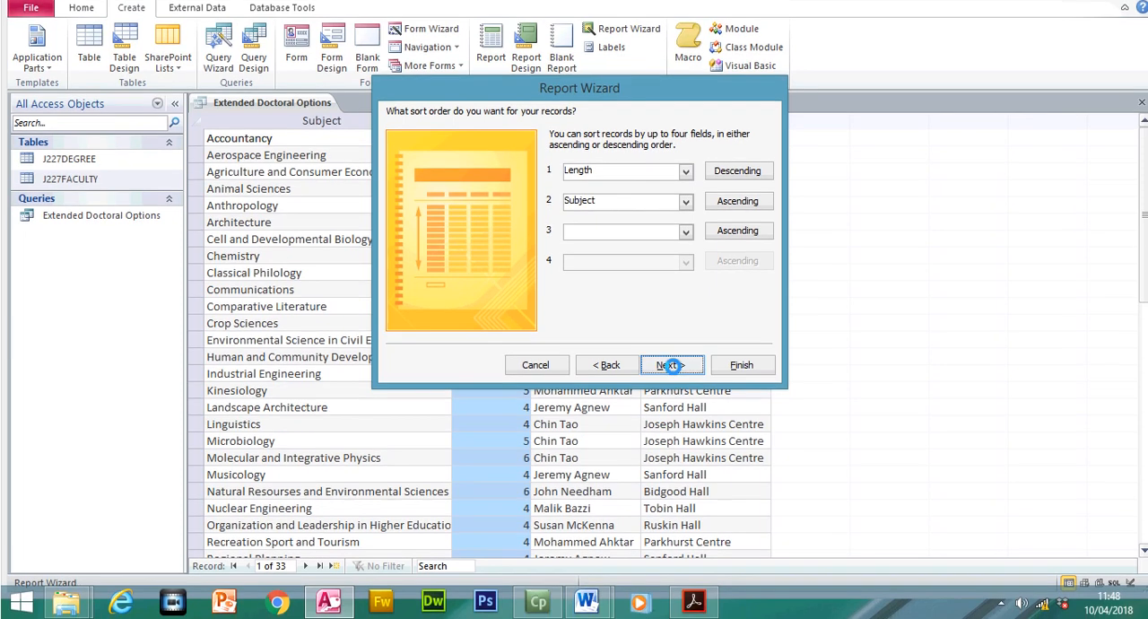
{"action": "left_click", "coordinate": [672, 370]}
- Highlight the sorting requirement and the portrait page orientation requirement of step 28 in the exam paper
{"action": "left_click", "coordinate": [693, 602]}
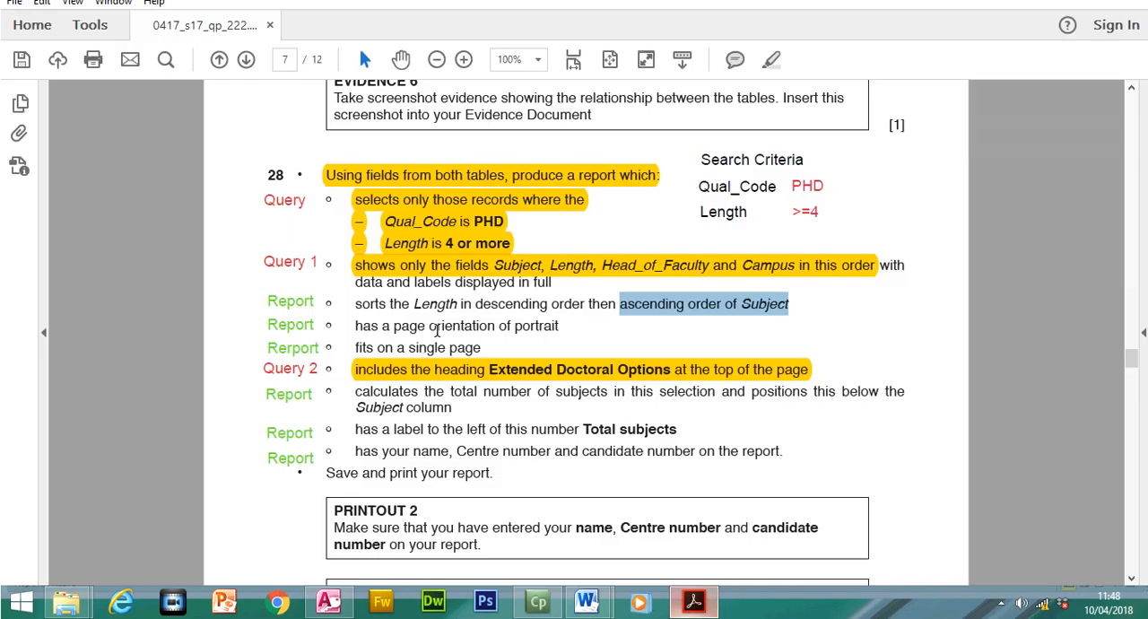
{"action": "left_click_drag", "start_coordinate": [356, 308], "coordinate": [790, 314]}
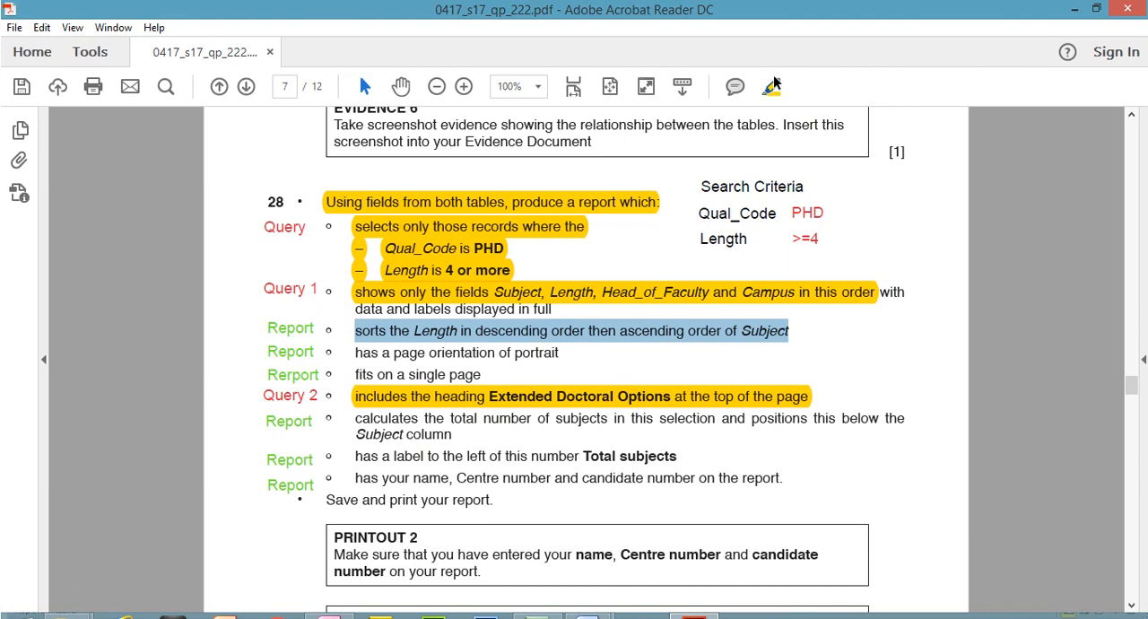
{"action": "left_click", "coordinate": [771, 87]}
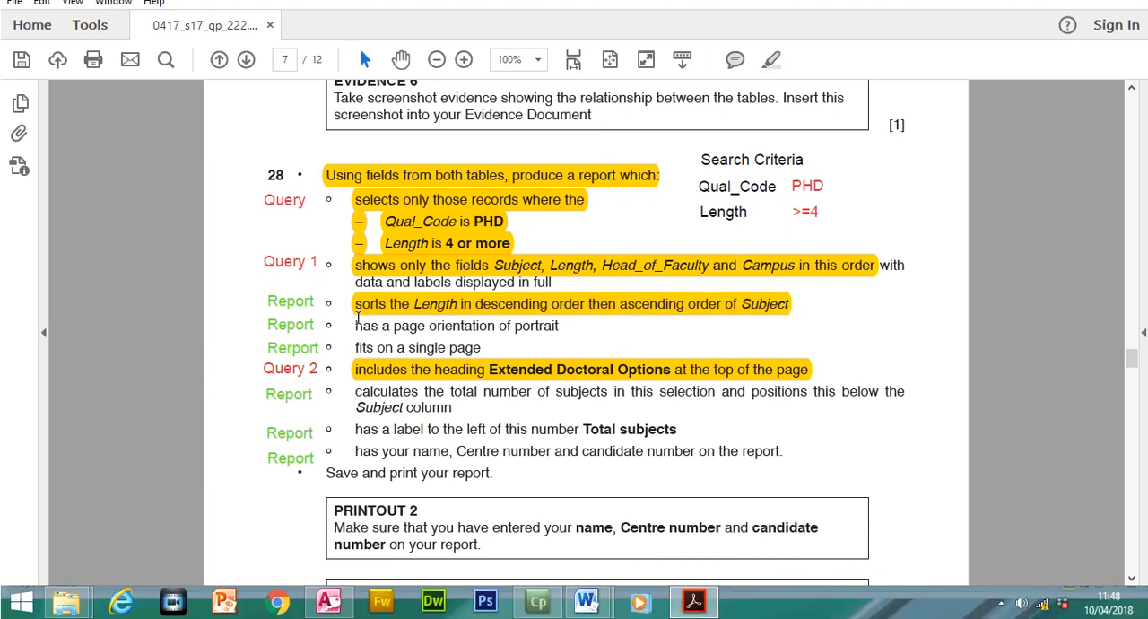
{"action": "left_click_drag", "start_coordinate": [556, 328], "coordinate": [369, 330]}
{"action": "left_click", "coordinate": [771, 59]}
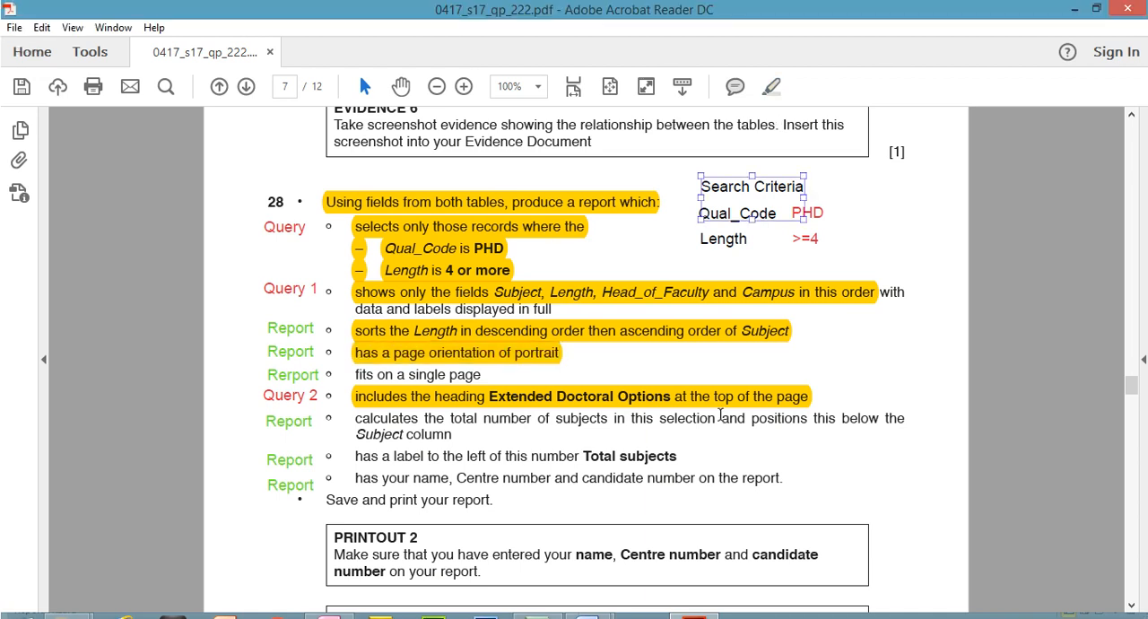
- Advance the Report Wizard past its layout page to the report title, and clear the suggested title
{"action": "left_click", "coordinate": [694, 601]}
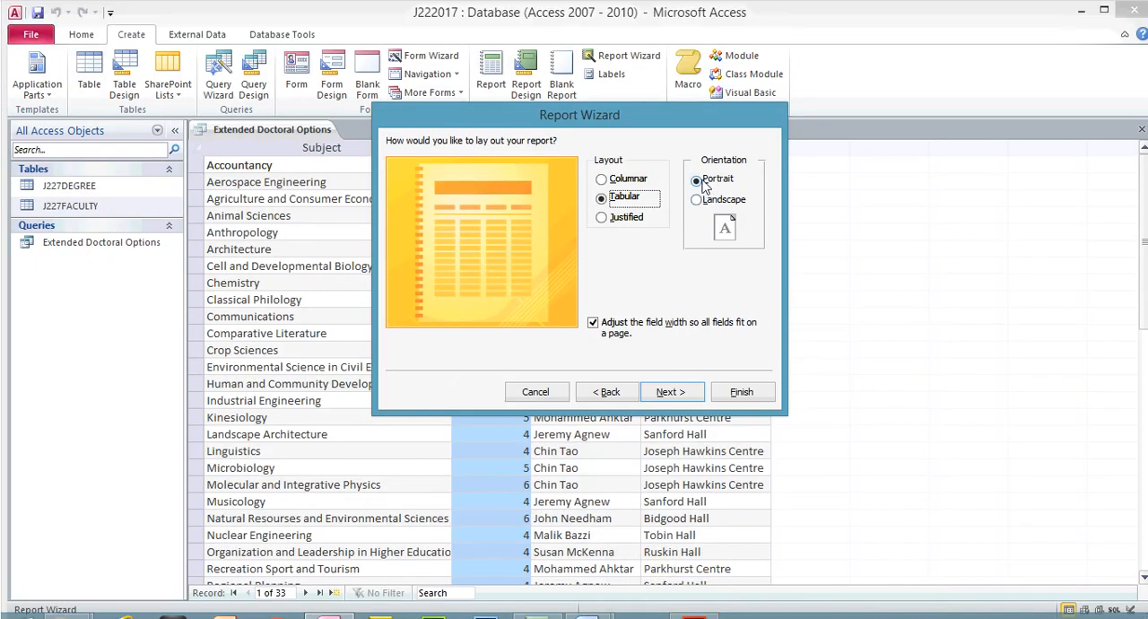
{"action": "left_click", "coordinate": [700, 153]}
{"action": "left_click", "coordinate": [673, 392]}
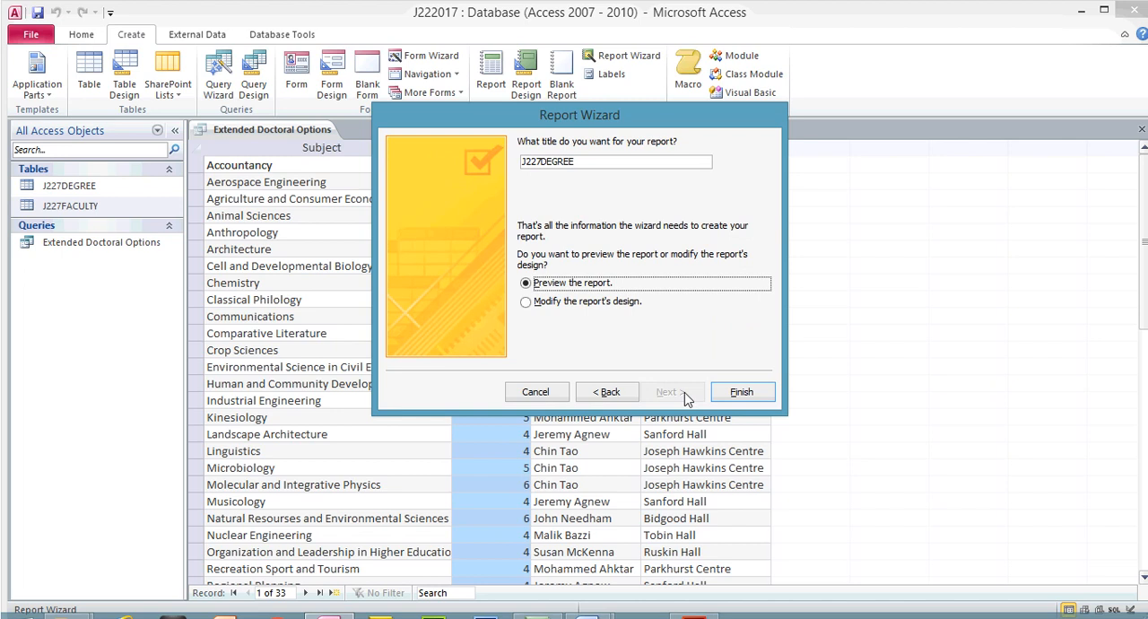
{"action": "double_click", "coordinate": [578, 162]}
{"action": "key", "text": "BackSpace"}
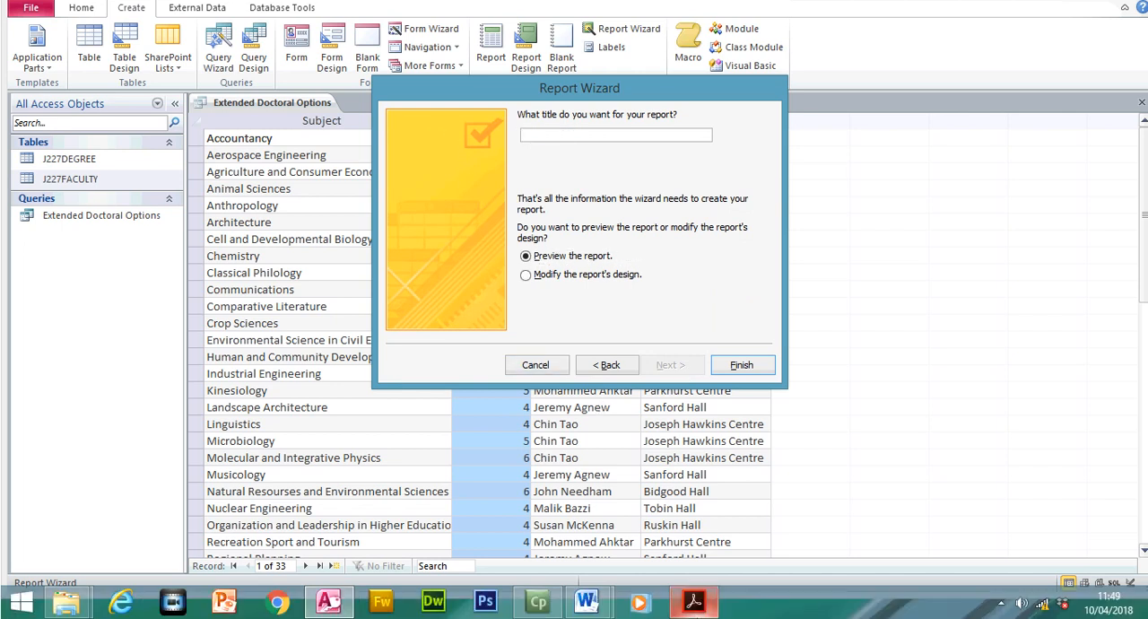
- Copy the heading text Extended Doctoral Options from the exam paper, removing the requirement's highlight to reach it and highlighting it again
{"action": "left_click", "coordinate": [692, 603]}
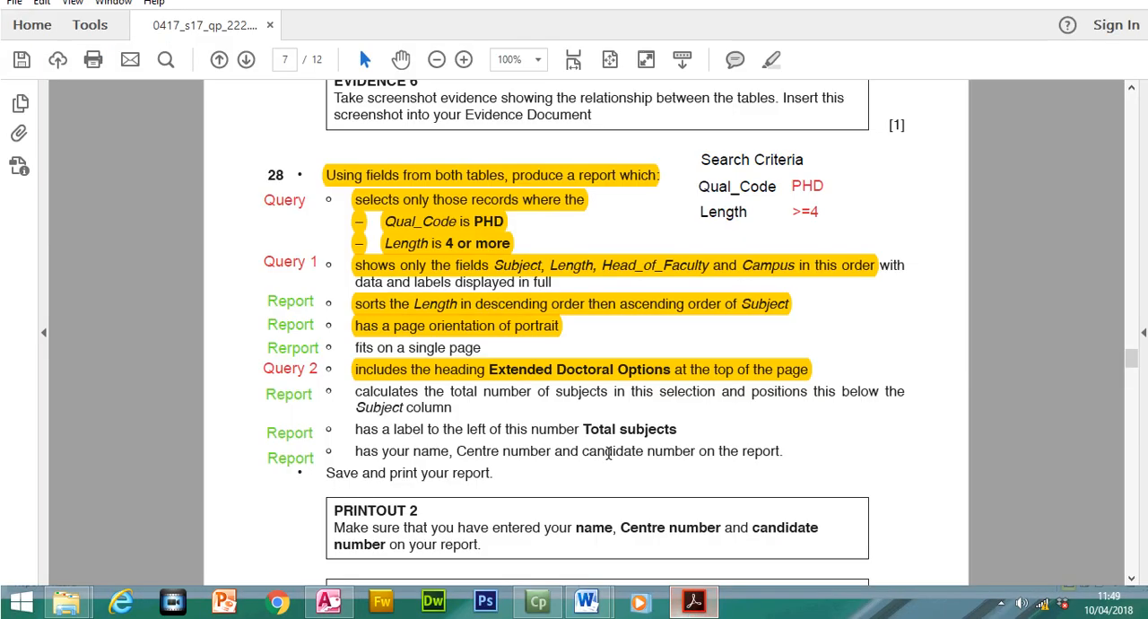
{"action": "left_click", "coordinate": [558, 369]}
{"action": "right_click", "coordinate": [558, 369]}
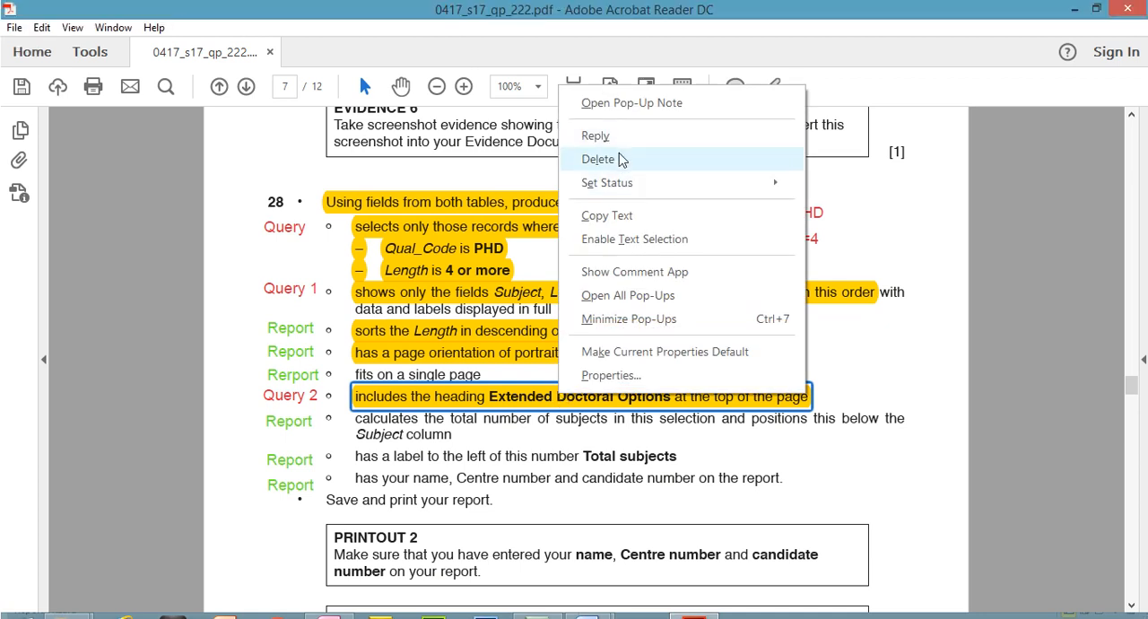
{"action": "left_click", "coordinate": [620, 131]}
{"action": "left_click_drag", "start_coordinate": [490, 396], "coordinate": [625, 383]}
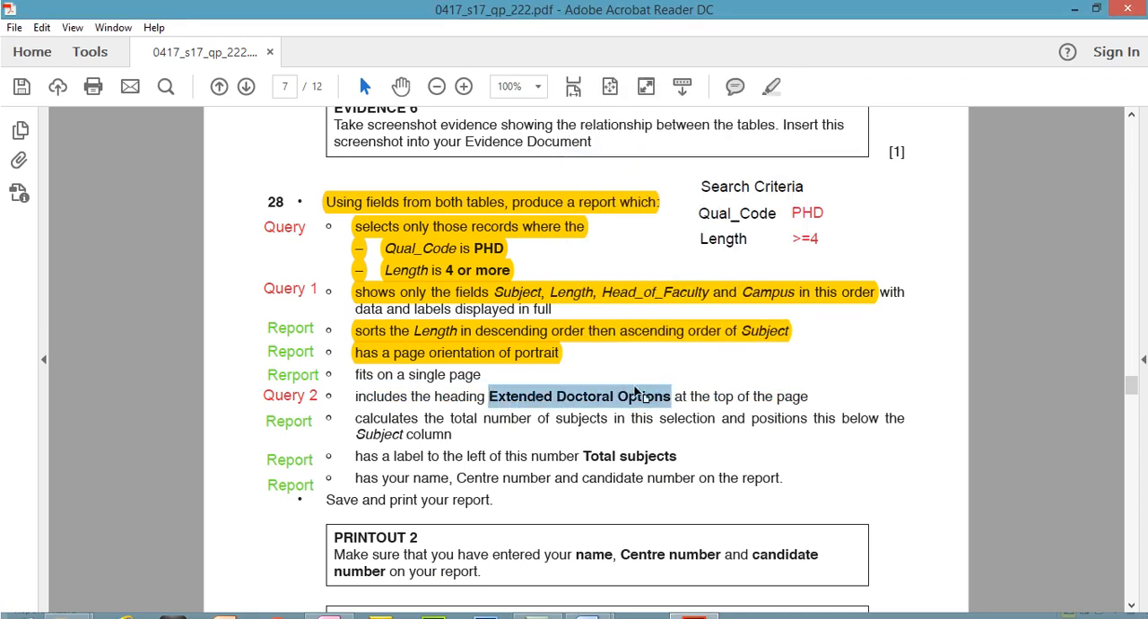
{"action": "right_click", "coordinate": [636, 389]}
{"action": "left_click", "coordinate": [660, 406]}
{"action": "left_click_drag", "start_coordinate": [356, 390], "coordinate": [801, 355]}
{"action": "left_click", "coordinate": [773, 59]}
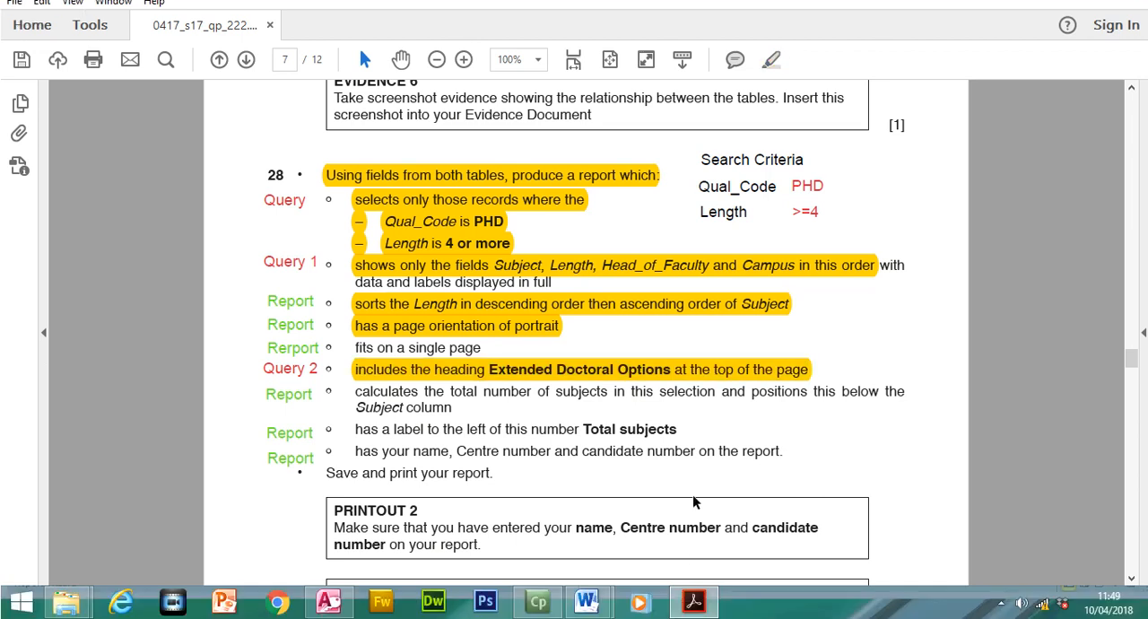
- Title the report Extended Doctoral Options and finish the Report Wizard with a preview of the report
{"action": "left_click", "coordinate": [697, 606]}
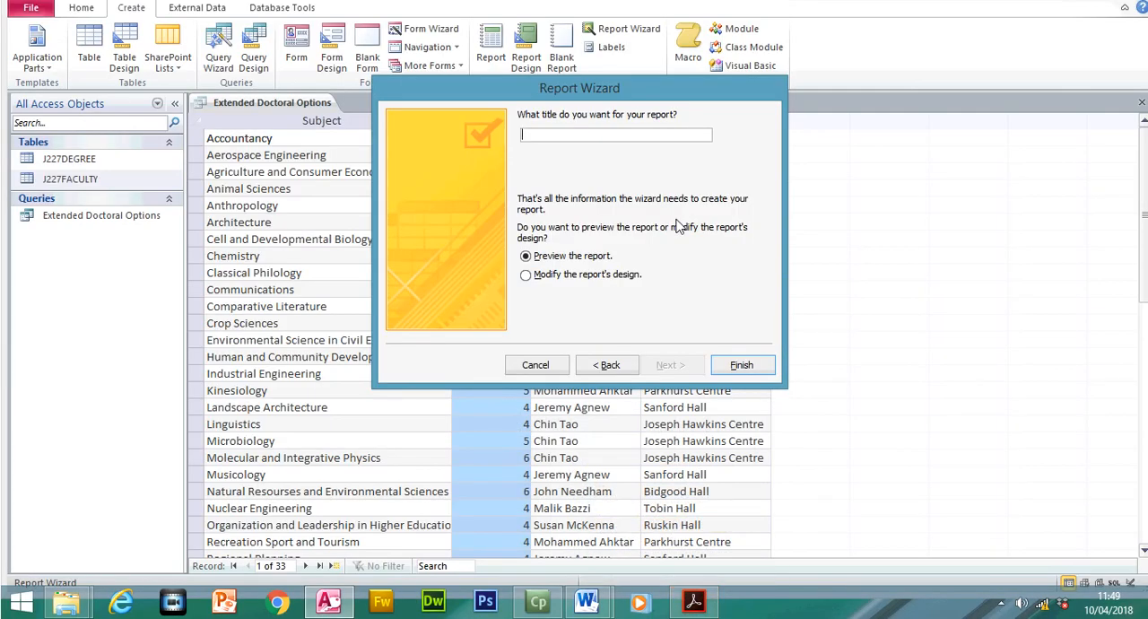
{"action": "key", "text": "ctrl+v"}
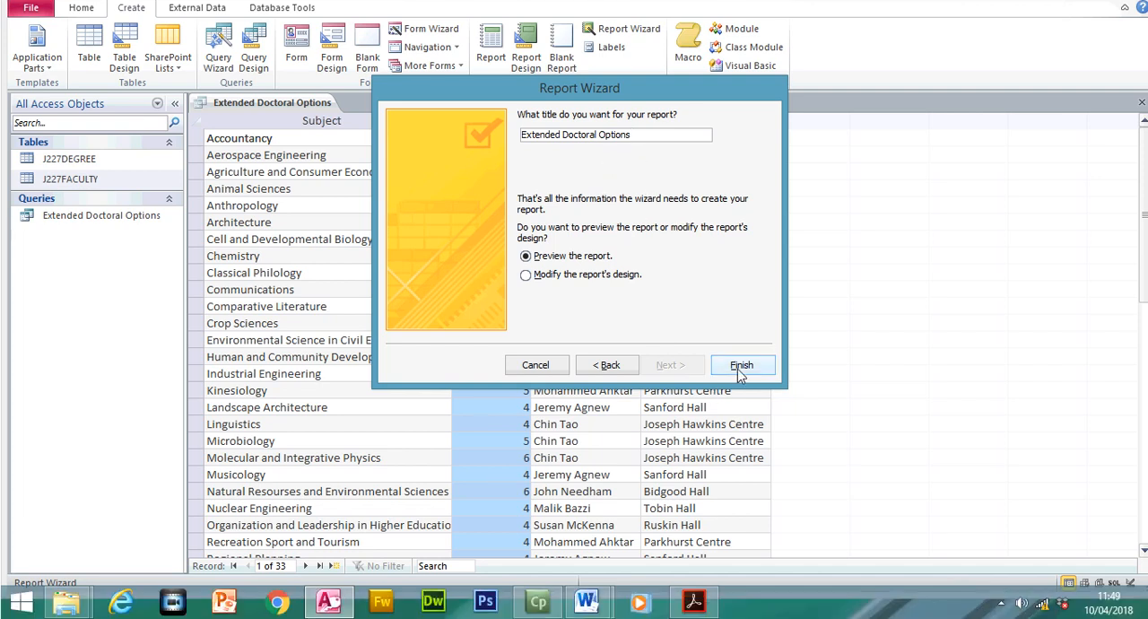
{"action": "left_click", "coordinate": [739, 394]}
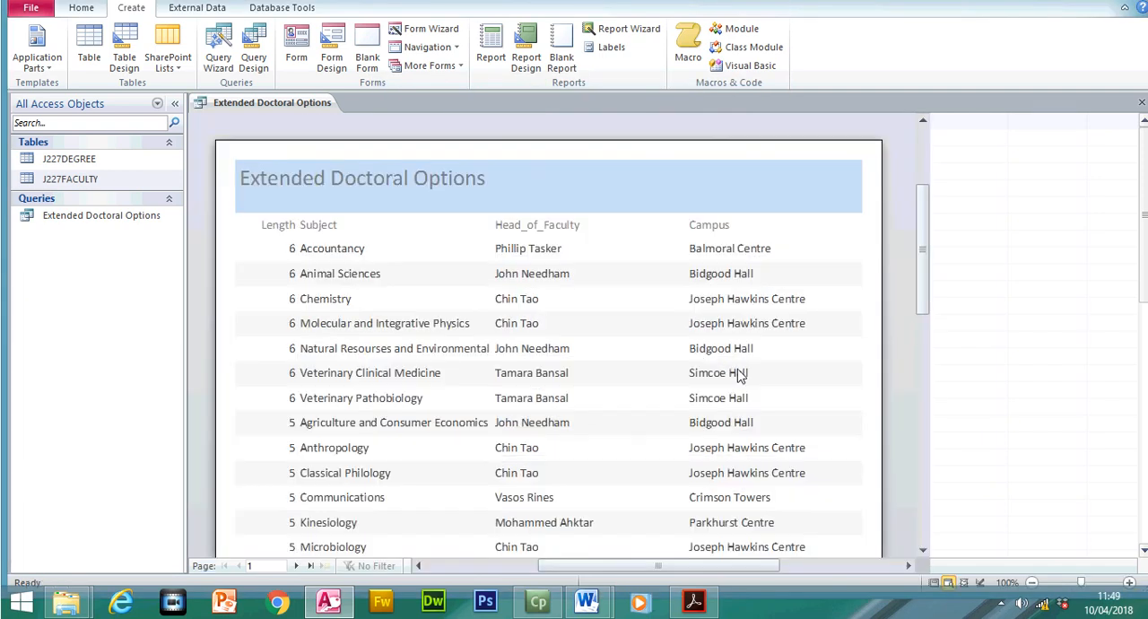
- Review the sorting, field order and page orientation requirements of step 28 in the exam paper
{"action": "left_click", "coordinate": [694, 601]}
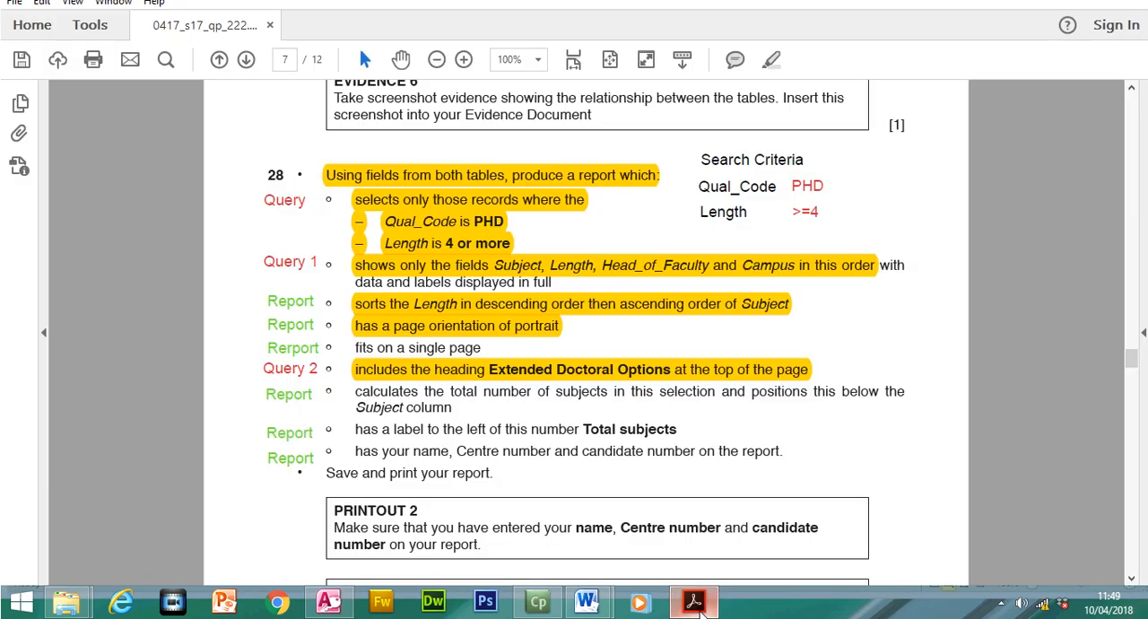
{"action": "left_click", "coordinate": [452, 302]}
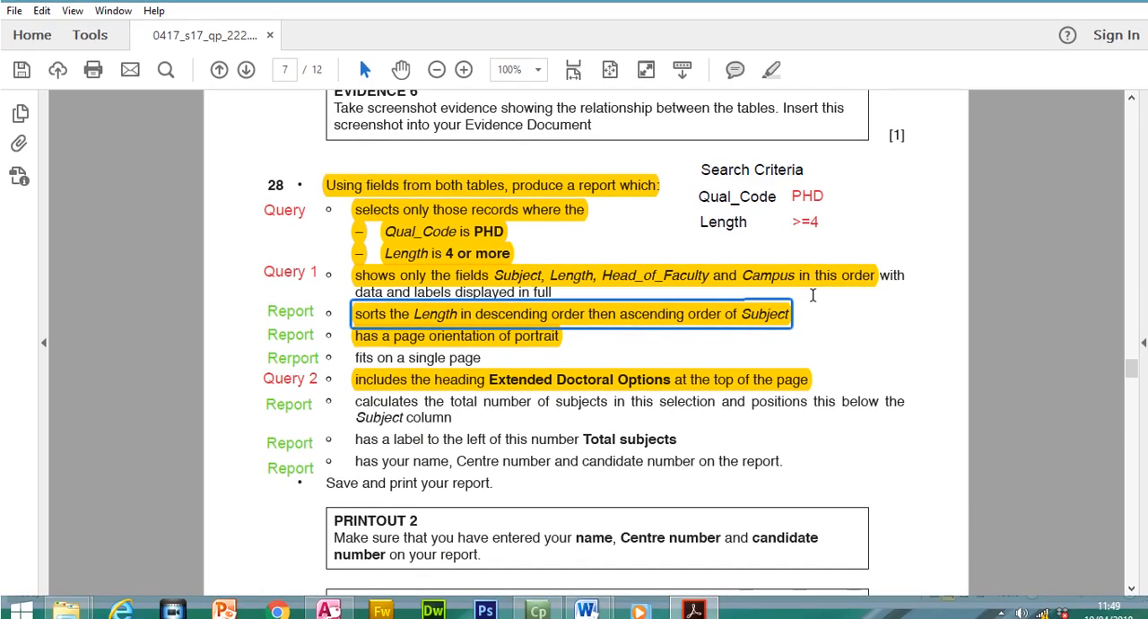
{"action": "left_click", "coordinate": [803, 279]}
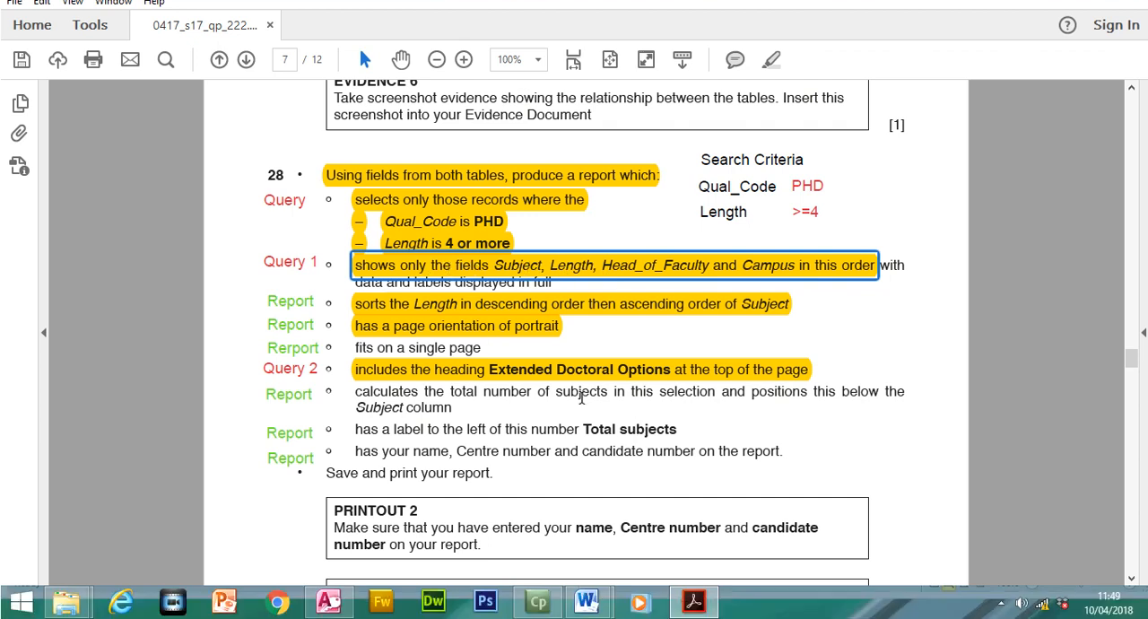
{"action": "left_click", "coordinate": [512, 329]}
{"action": "left_click", "coordinate": [591, 317]}
- Close the report's print preview and switch the Extended Doctoral Options report to Layout View
{"action": "left_click", "coordinate": [328, 602]}
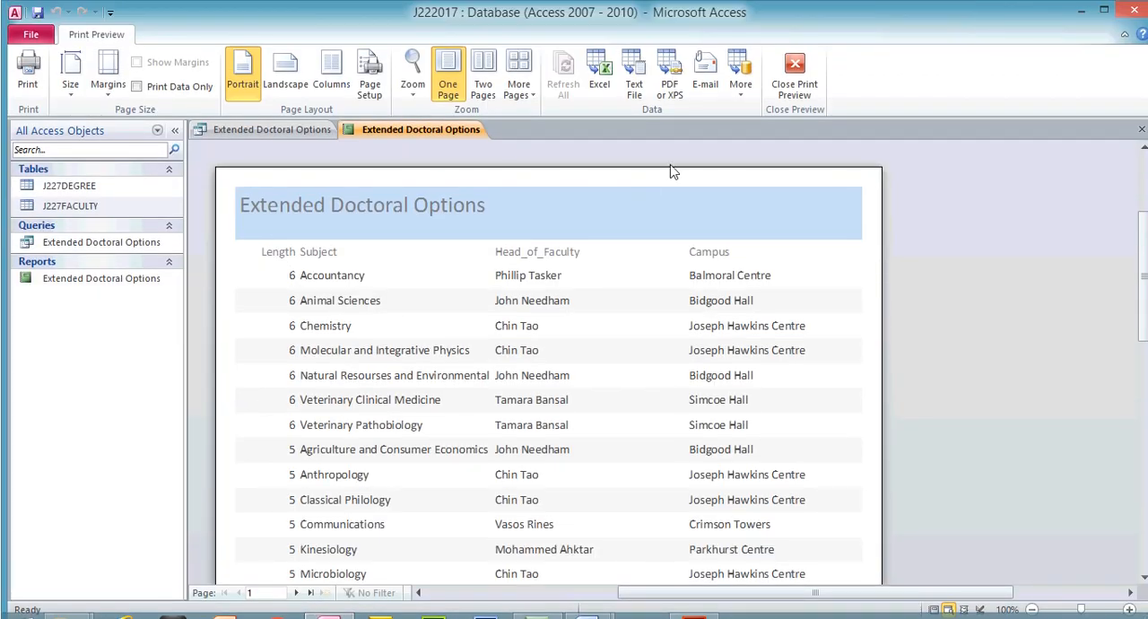
{"action": "left_click", "coordinate": [795, 87]}
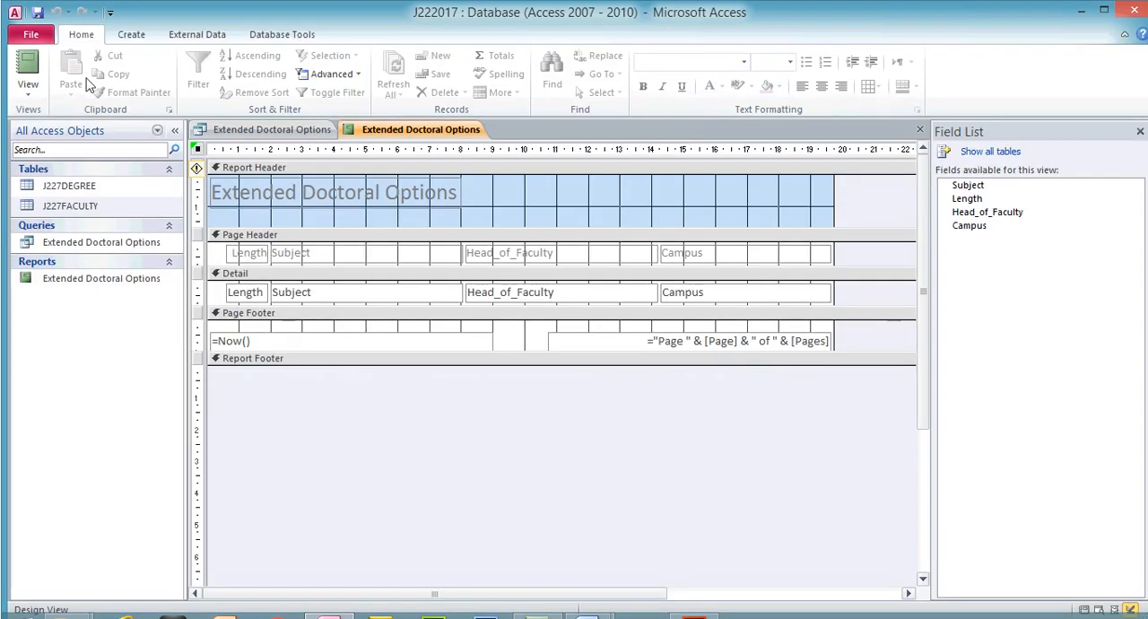
{"action": "left_click", "coordinate": [28, 89]}
{"action": "left_click", "coordinate": [62, 185]}
{"action": "left_click", "coordinate": [28, 89]}
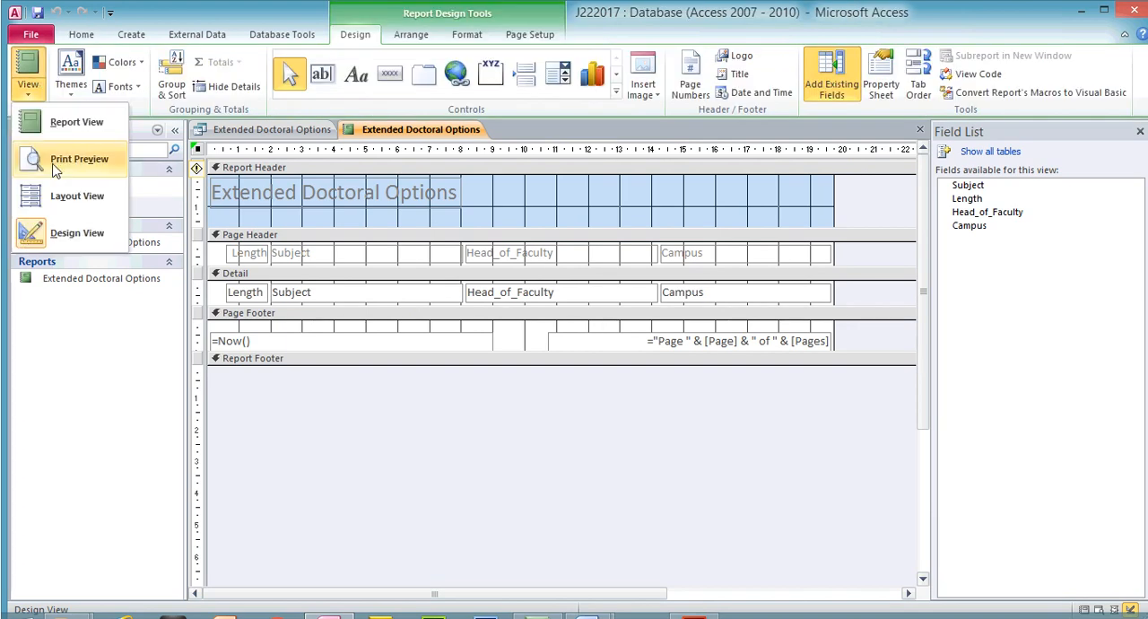
{"action": "left_click", "coordinate": [72, 192]}
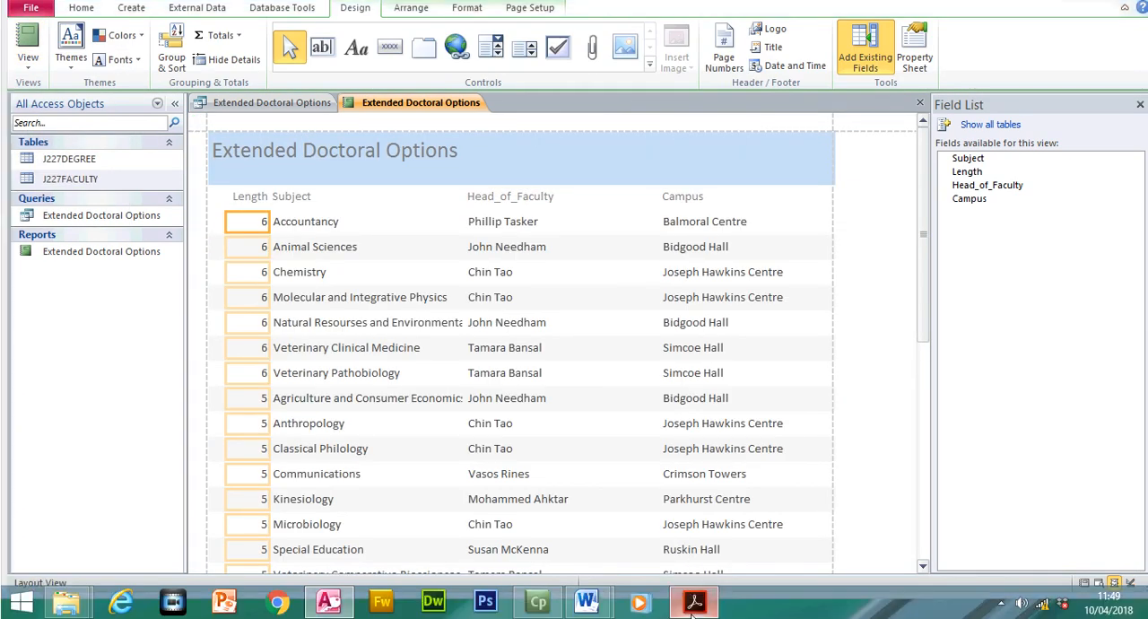
- Check the required field order in the exam paper, and narrow the Head_of_Faculty column with its heading from the left edge
{"action": "left_click", "coordinate": [691, 615]}
{"action": "left_click", "coordinate": [537, 271]}
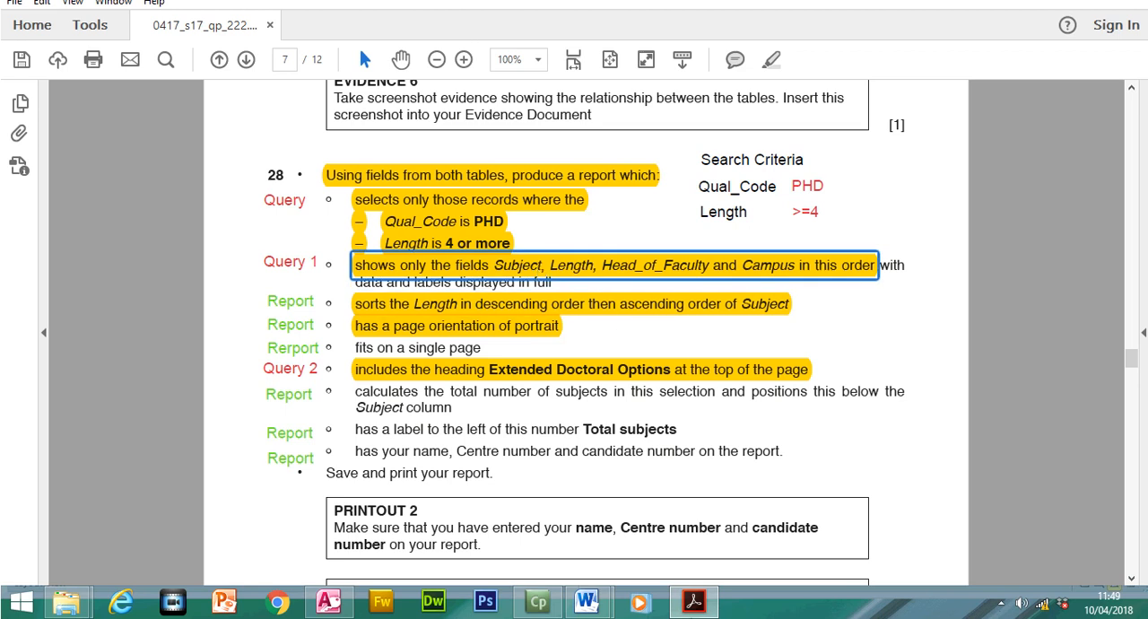
{"action": "left_click", "coordinate": [693, 606]}
{"action": "left_click", "coordinate": [512, 196]}
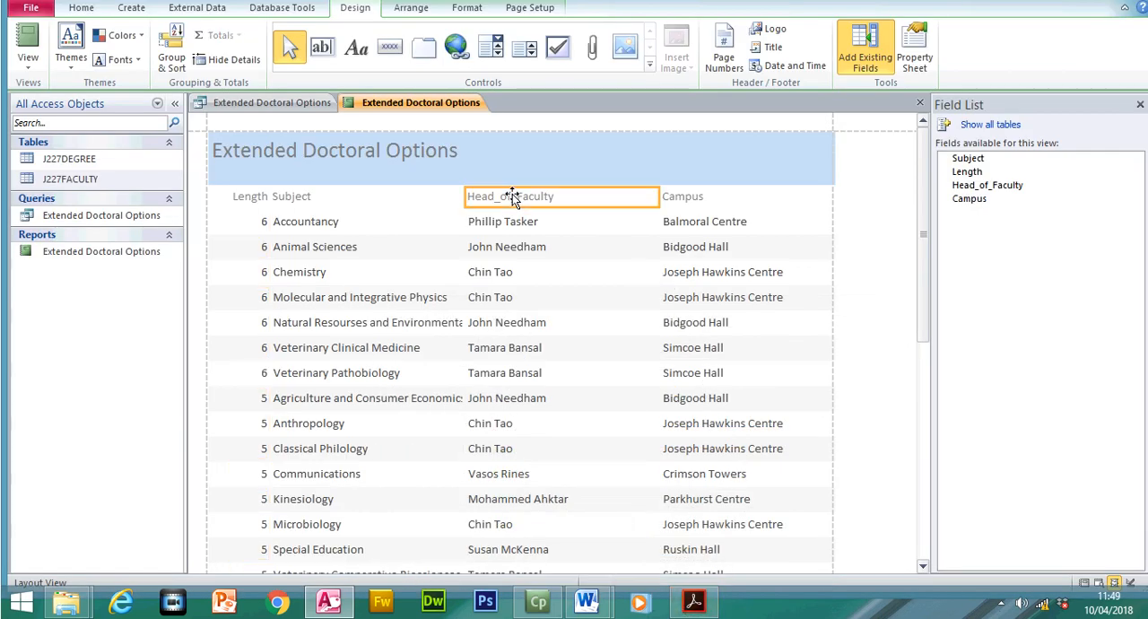
{"action": "left_click", "coordinate": [512, 222]}
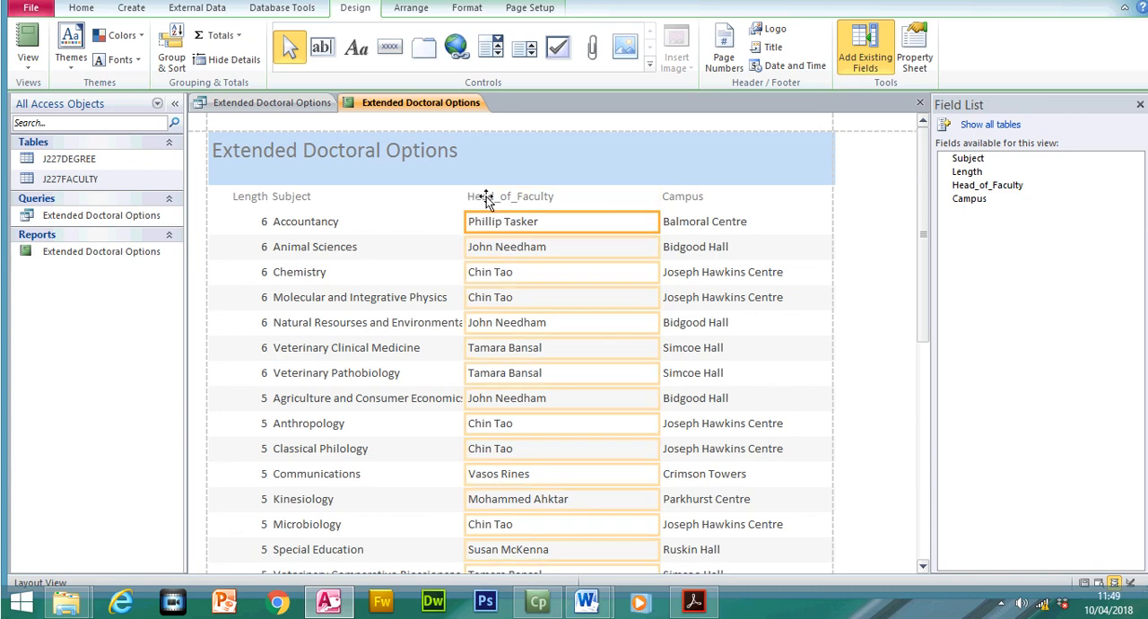
{"action": "left_click", "coordinate": [484, 198], "text": "shift"}
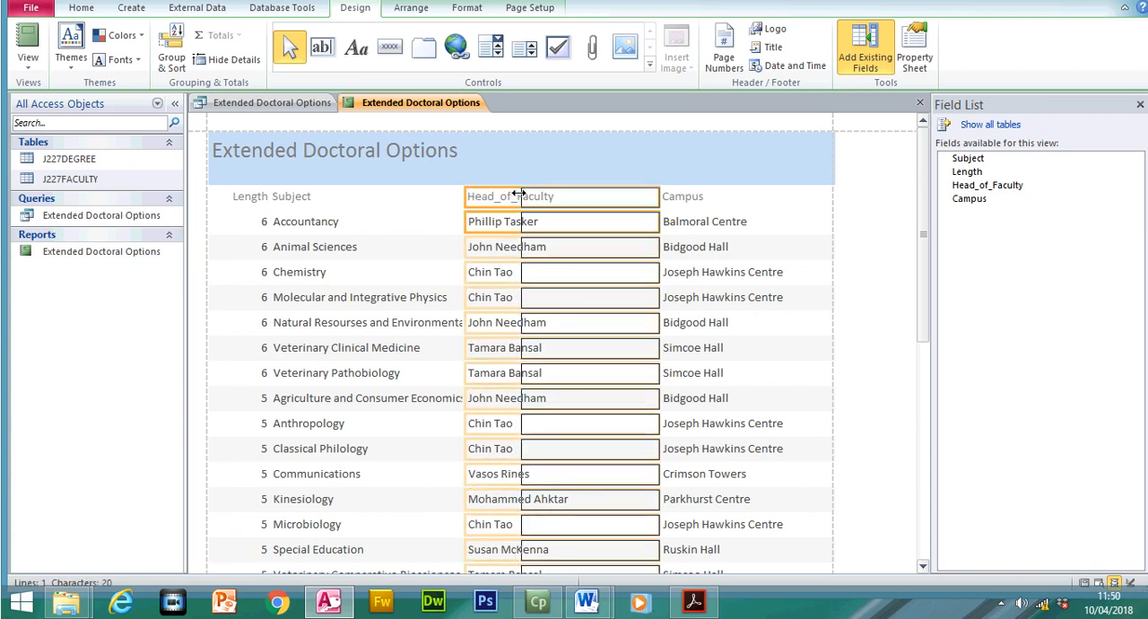
{"action": "left_click_drag", "start_coordinate": [463, 194], "coordinate": [543, 194]}
- Narrow the Subject column with its heading from the left edge to free space after the Length column
{"action": "left_click", "coordinate": [303, 184]}
{"action": "left_click", "coordinate": [302, 227], "text": "shift"}
{"action": "left_click_drag", "start_coordinate": [464, 205], "coordinate": [414, 206]}
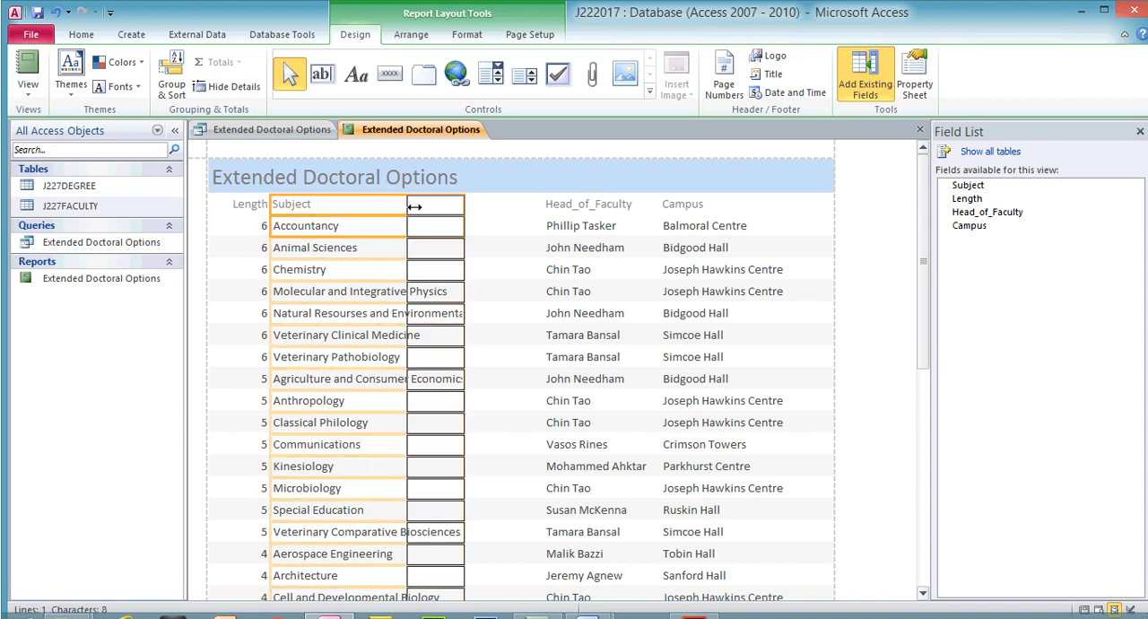
- Move the Length column with its heading over so that it sits directly before the narrowed Subject column
{"action": "left_click", "coordinate": [262, 207]}
{"action": "left_click", "coordinate": [263, 224]}
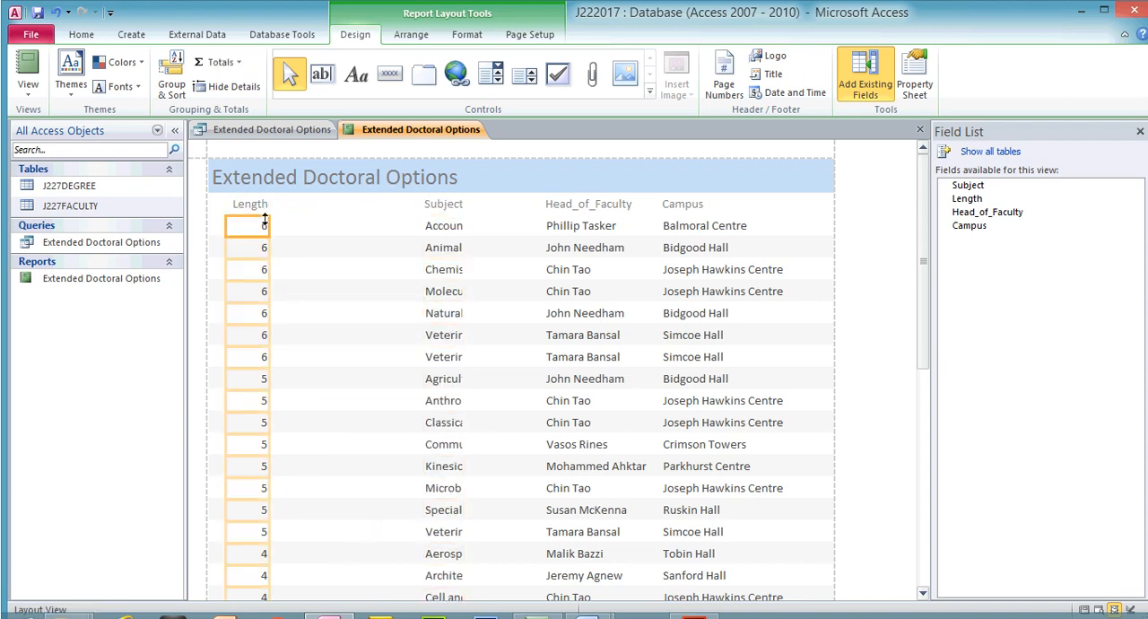
{"action": "left_click", "coordinate": [263, 204], "text": "shift"}
{"action": "left_click_drag", "start_coordinate": [270, 208], "coordinate": [418, 211]}
{"action": "left_click_drag", "start_coordinate": [226, 211], "coordinate": [376, 216]}
- Extend the left edge of the Subject column and its heading to the report's left margin, ahead of Length
{"action": "left_click", "coordinate": [441, 206]}
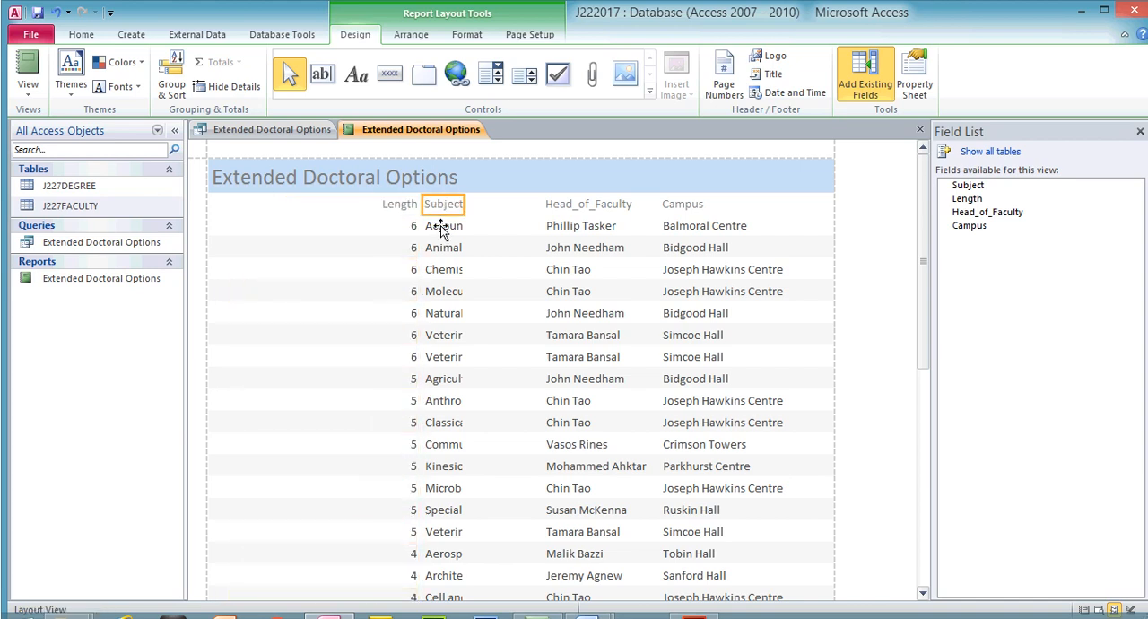
{"action": "left_click", "coordinate": [439, 228], "text": "shift"}
{"action": "left_click_drag", "start_coordinate": [425, 203], "coordinate": [210, 225]}
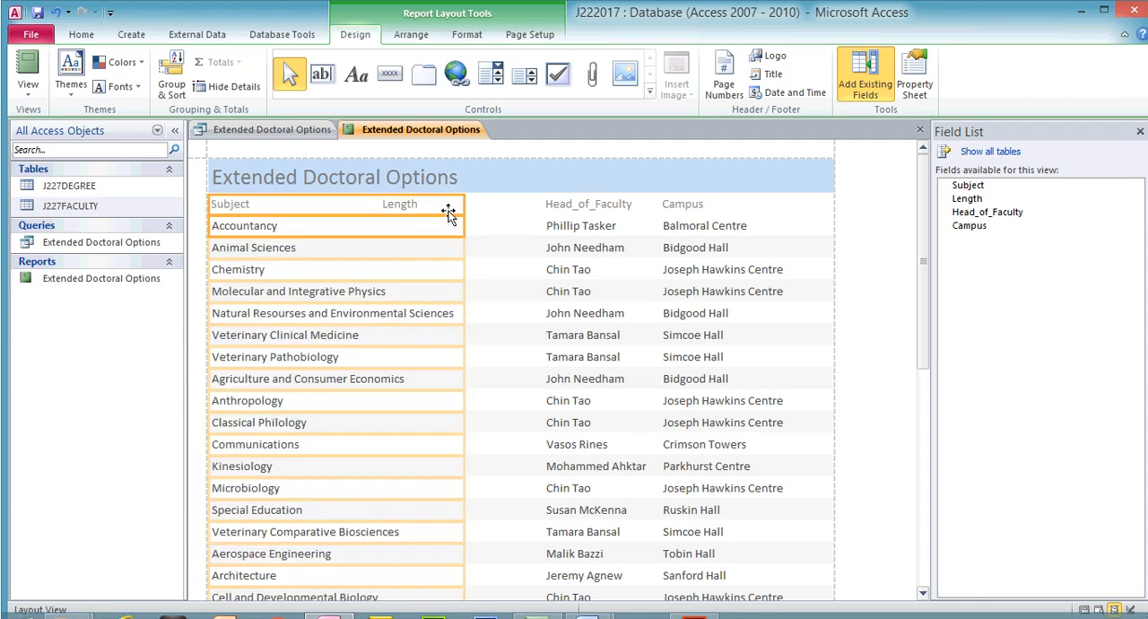
- Narrow the Subject column from the right, and move the Length column directly beside the Head_of_Faculty column
{"action": "left_click_drag", "start_coordinate": [446, 204], "coordinate": [539, 204]}
{"action": "left_click", "coordinate": [395, 208]}
{"action": "left_click", "coordinate": [403, 229], "text": "shift"}
{"action": "left_click_drag", "start_coordinate": [379, 206], "coordinate": [499, 206]}
- Widen the Subject column and its heading up to the Length column so that all subject names display in full
{"action": "left_click", "coordinate": [231, 205]}
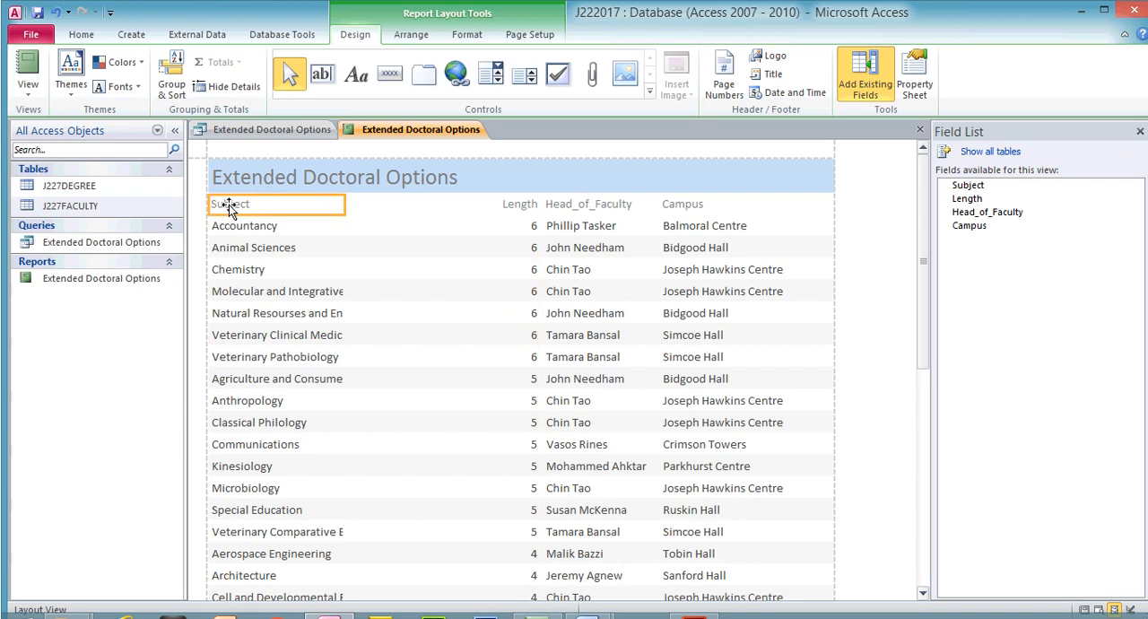
{"action": "left_click", "coordinate": [241, 227], "text": "shift"}
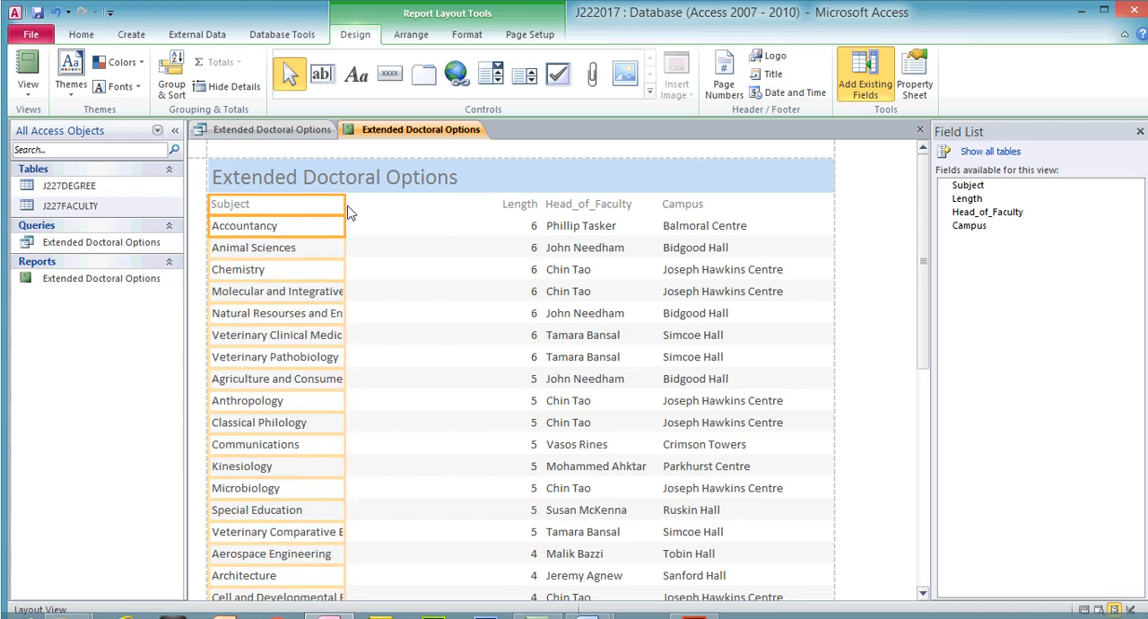
{"action": "left_click_drag", "start_coordinate": [345, 205], "coordinate": [496, 210]}
{"action": "mouse_move", "coordinate": [930, 231]}
{"action": "left_mouse_down"}
{"action": "mouse_move", "coordinate": [953, 482]}
{"action": "mouse_move", "coordinate": [941, 214]}
{"action": "left_mouse_up"}
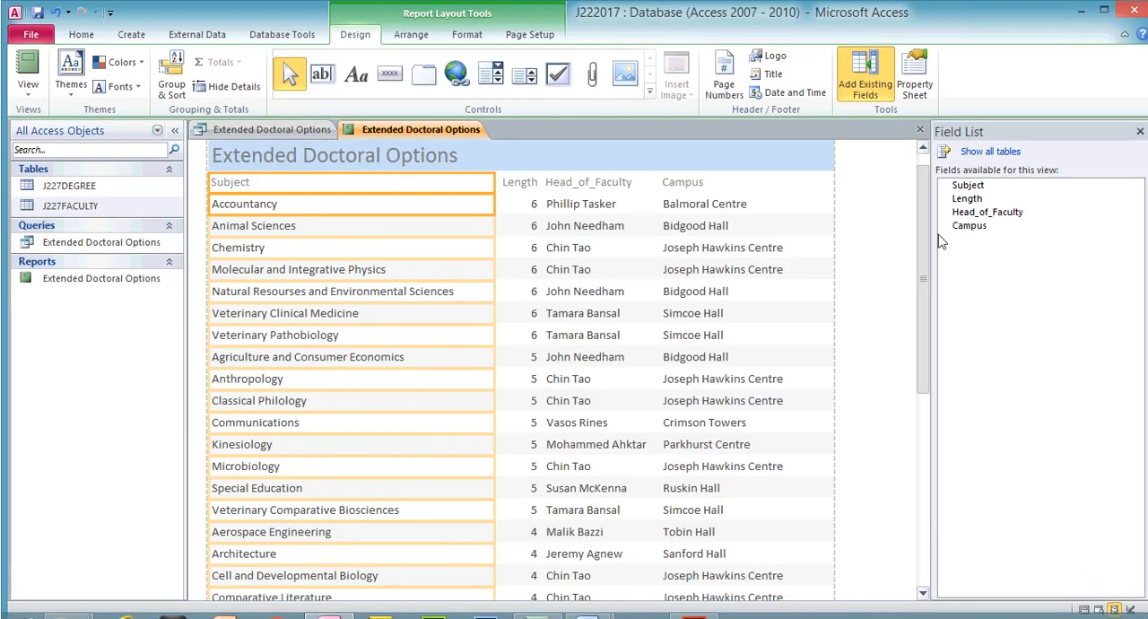
- Narrow the Subject column with its heading and shift the Length column towards it, leaving a gap before Head_of_Faculty
{"action": "left_click_drag", "start_coordinate": [494, 184], "coordinate": [527, 182]}
{"action": "left_click", "coordinate": [527, 182]}
{"action": "left_click", "coordinate": [524, 205], "text": "shift"}
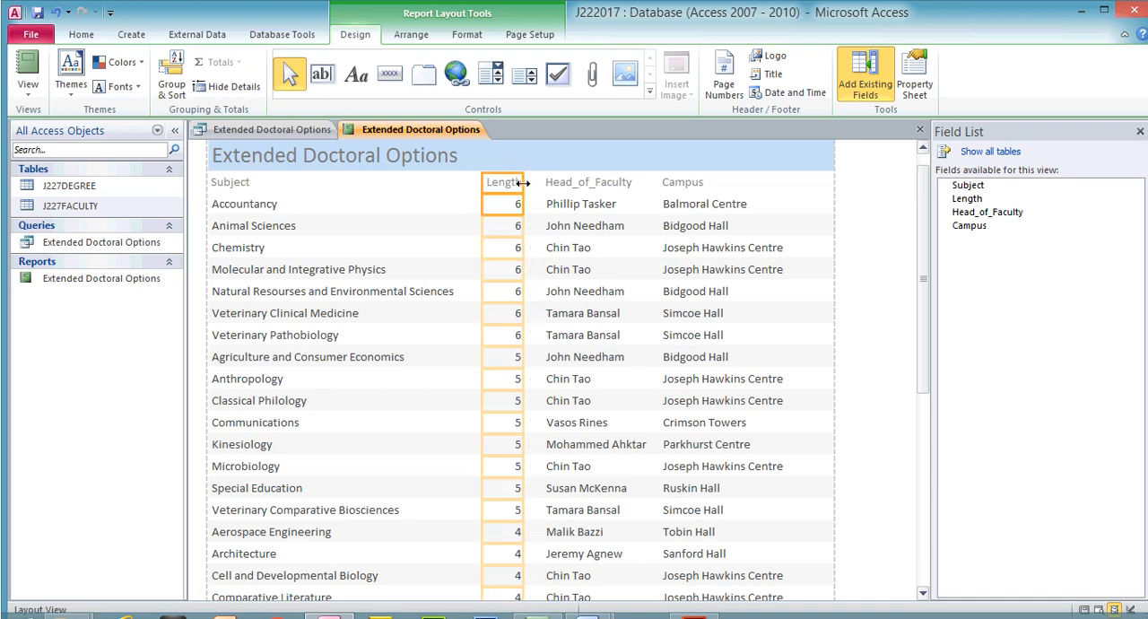
{"action": "left_click_drag", "start_coordinate": [925, 252], "coordinate": [923, 224]}
{"action": "left_click", "coordinate": [723, 203]}
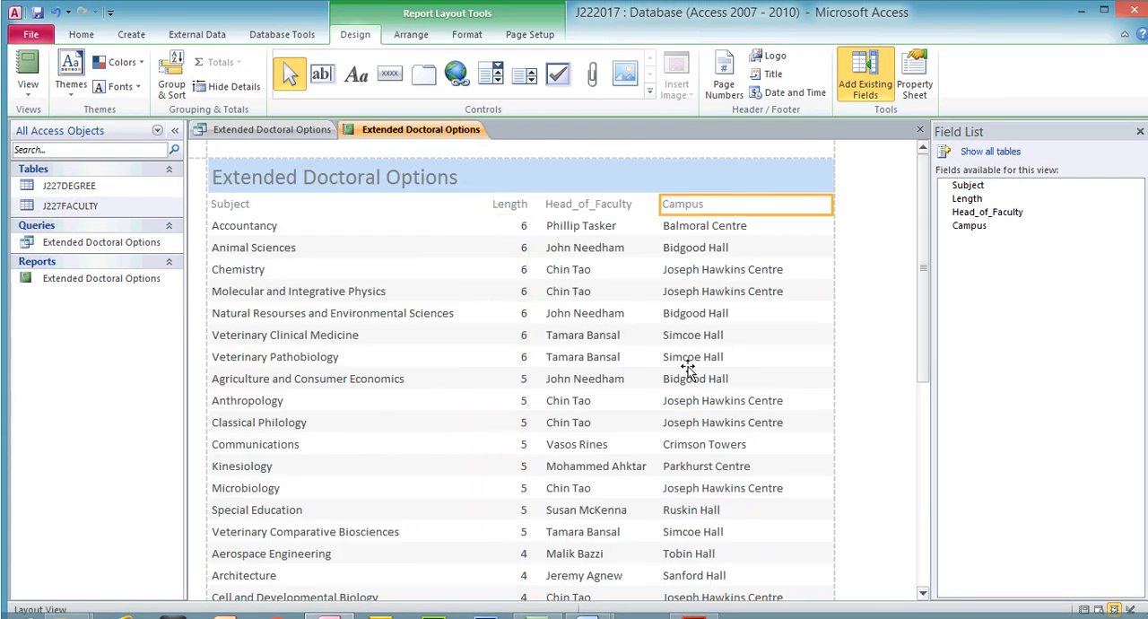
- Switch to the exam paper in Acrobat Reader and highlight "with data and labels displayed in full" and "fits on a single page" in step 28
{"action": "left_click", "coordinate": [694, 618]}
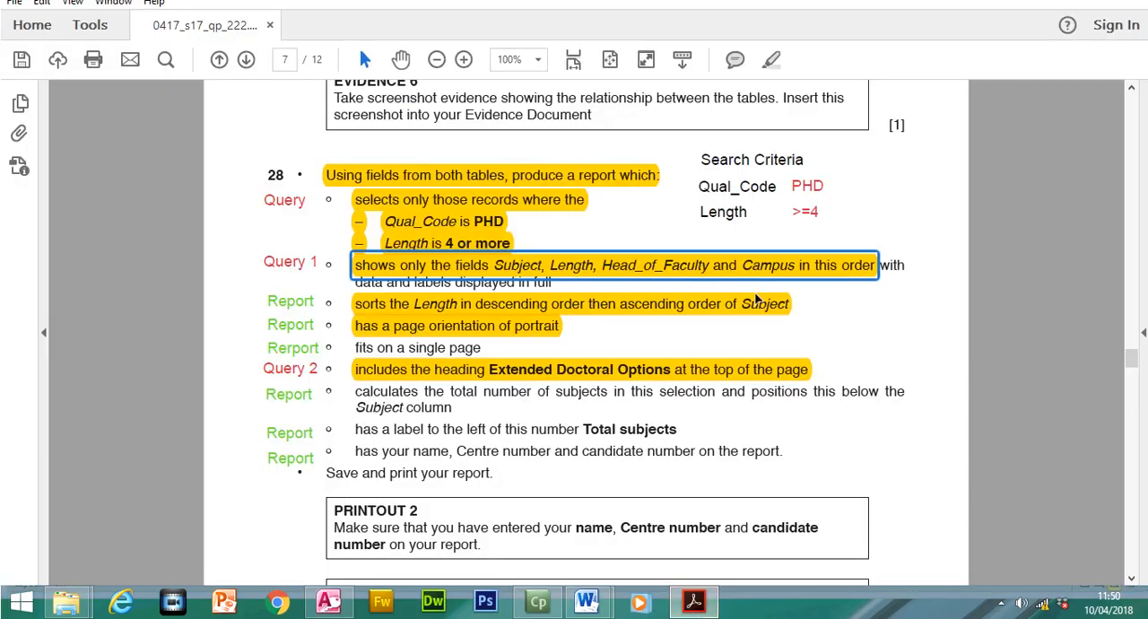
{"action": "left_click", "coordinate": [612, 305]}
{"action": "left_click", "coordinate": [888, 292]}
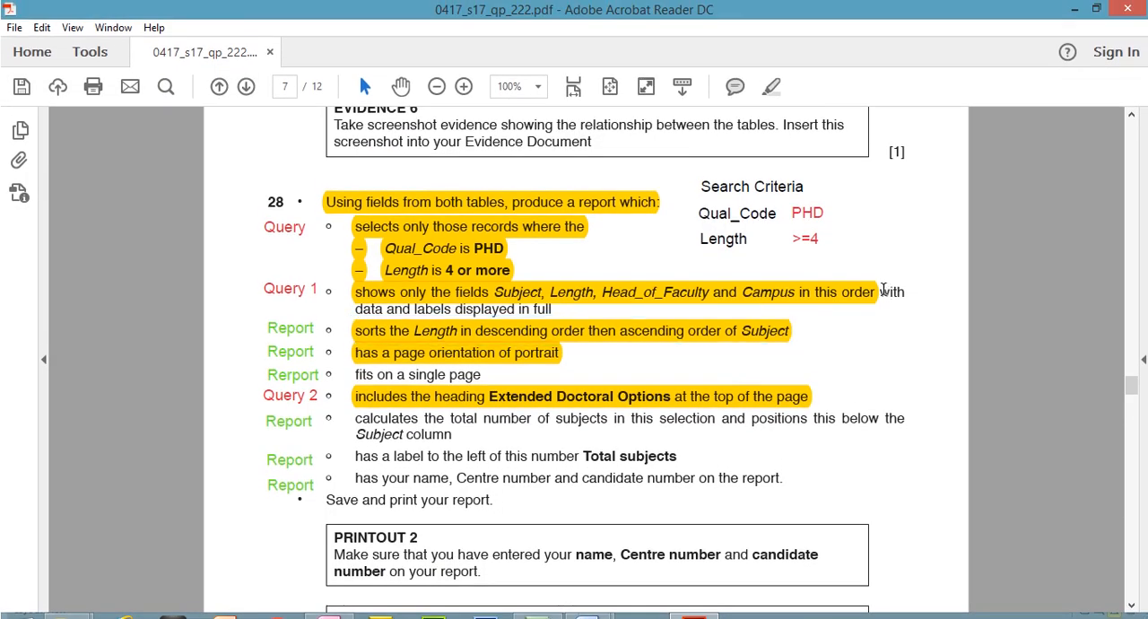
{"action": "left_click_drag", "start_coordinate": [830, 309], "coordinate": [555, 309]}
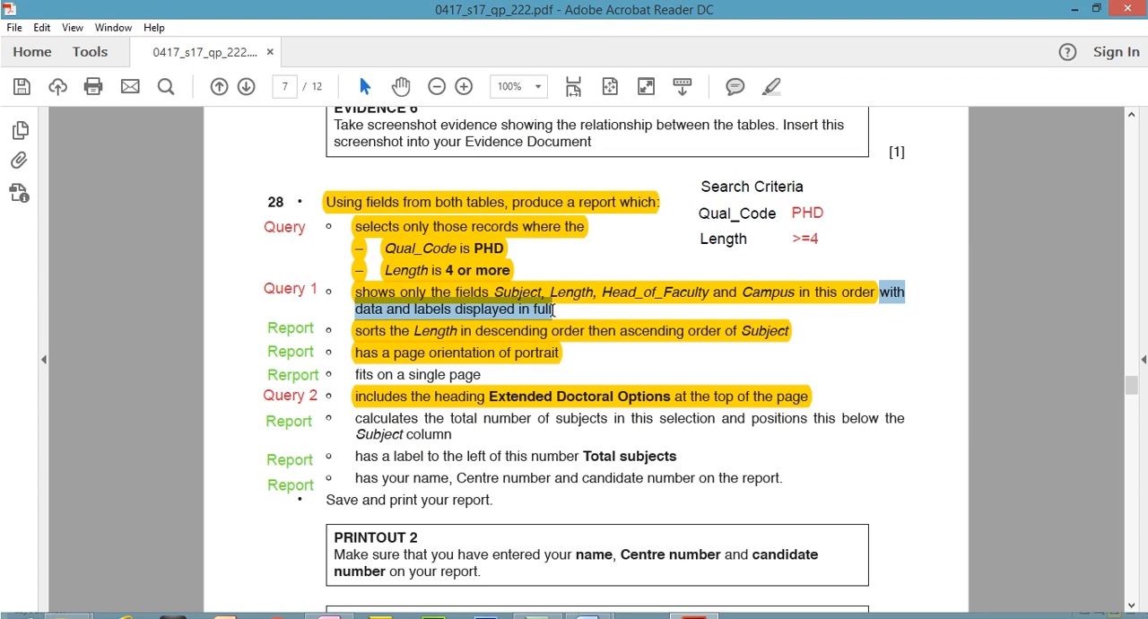
{"action": "left_click", "coordinate": [769, 86]}
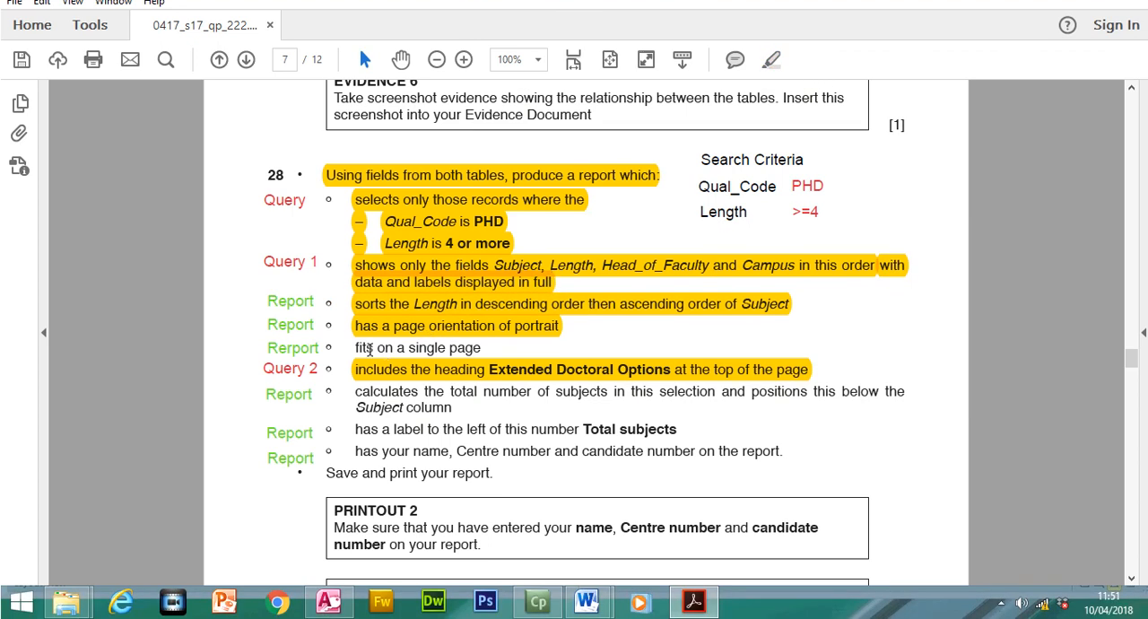
{"action": "left_click_drag", "start_coordinate": [355, 347], "coordinate": [481, 348]}
{"action": "left_click", "coordinate": [768, 88]}
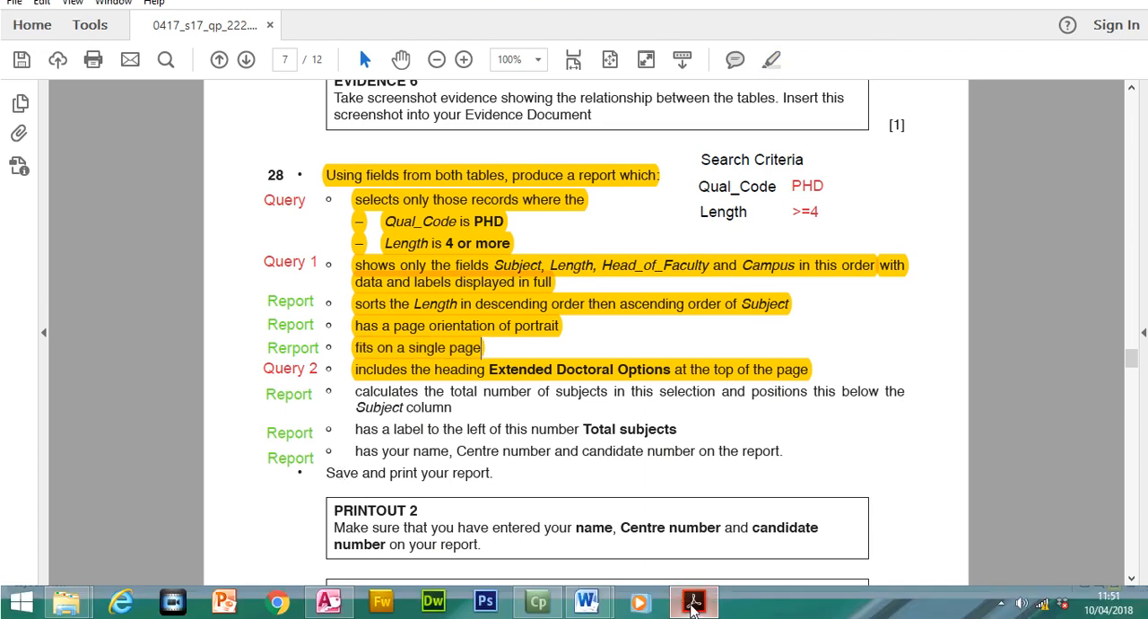
- Return to Access and preview the printed report as a whole page to check that it fits on one page, then close the preview
{"action": "left_click", "coordinate": [686, 599]}
{"action": "left_click", "coordinate": [31, 34]}
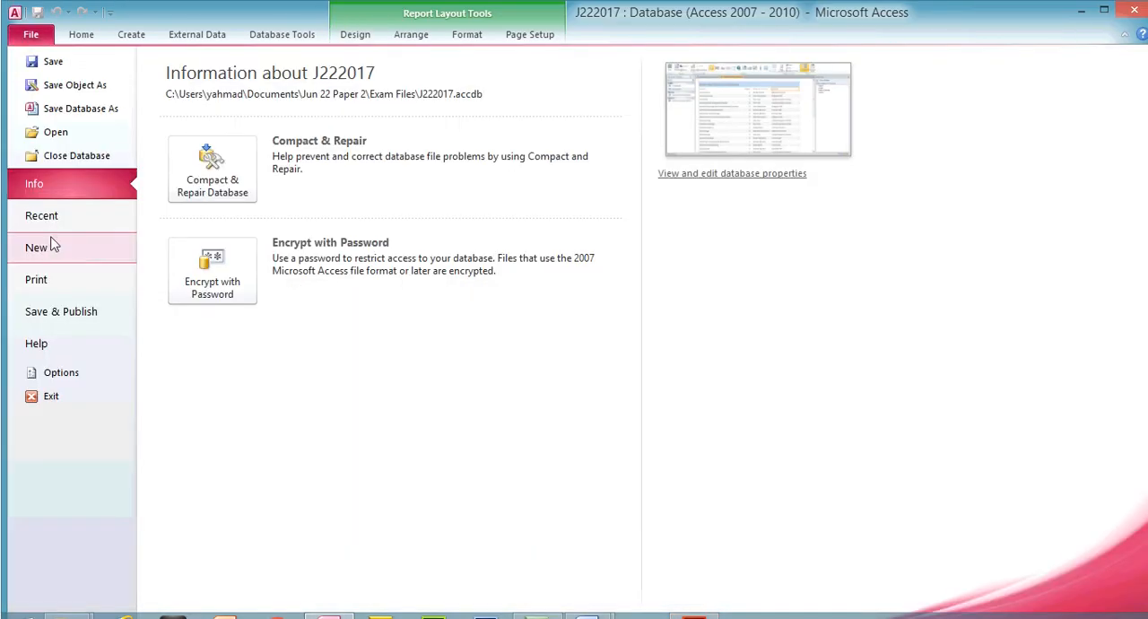
{"action": "left_click", "coordinate": [57, 279]}
{"action": "left_click", "coordinate": [251, 258]}
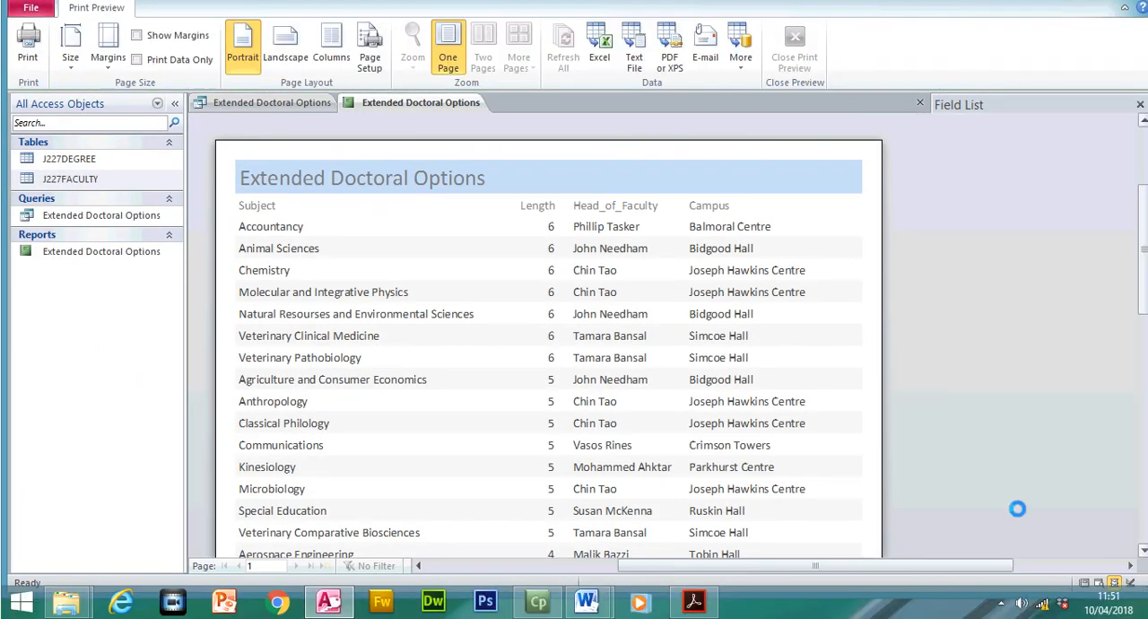
{"action": "left_click", "coordinate": [1031, 584]}
{"action": "left_click", "coordinate": [1031, 584]}
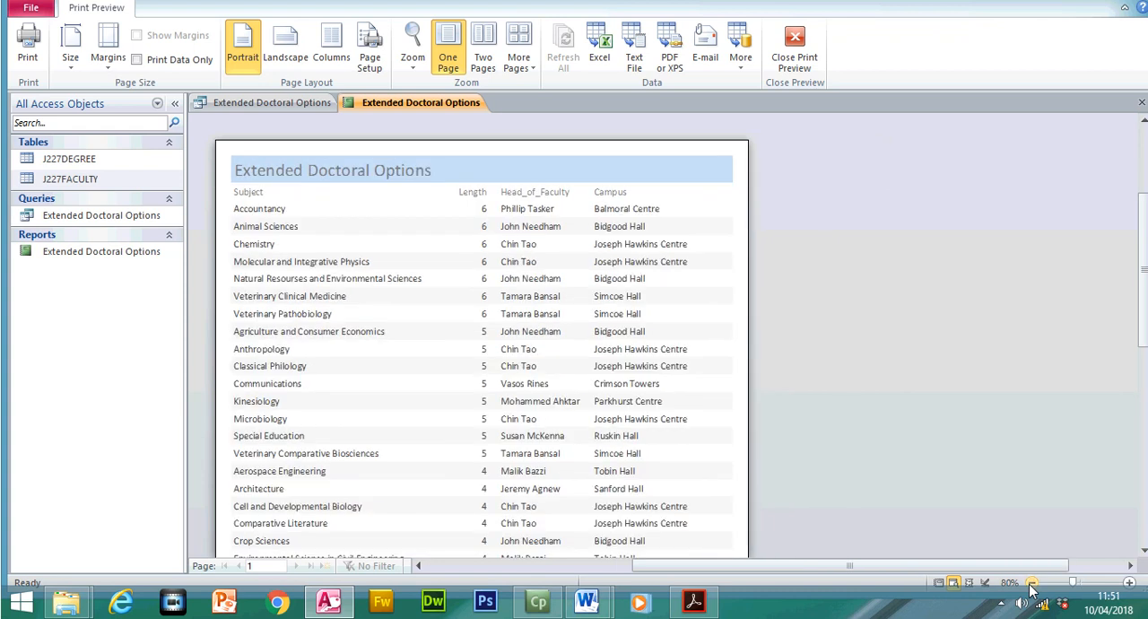
{"action": "left_click", "coordinate": [1031, 584]}
{"action": "left_click", "coordinate": [1031, 585]}
{"action": "left_click", "coordinate": [1031, 584]}
{"action": "left_click", "coordinate": [1030, 585]}
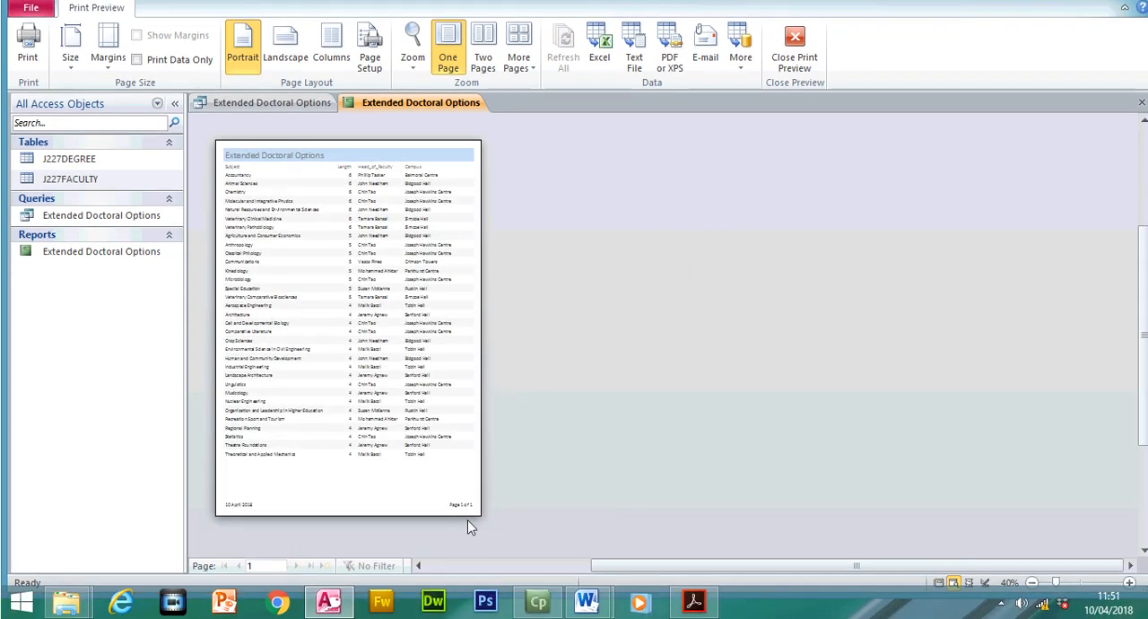
{"action": "left_click", "coordinate": [457, 499]}
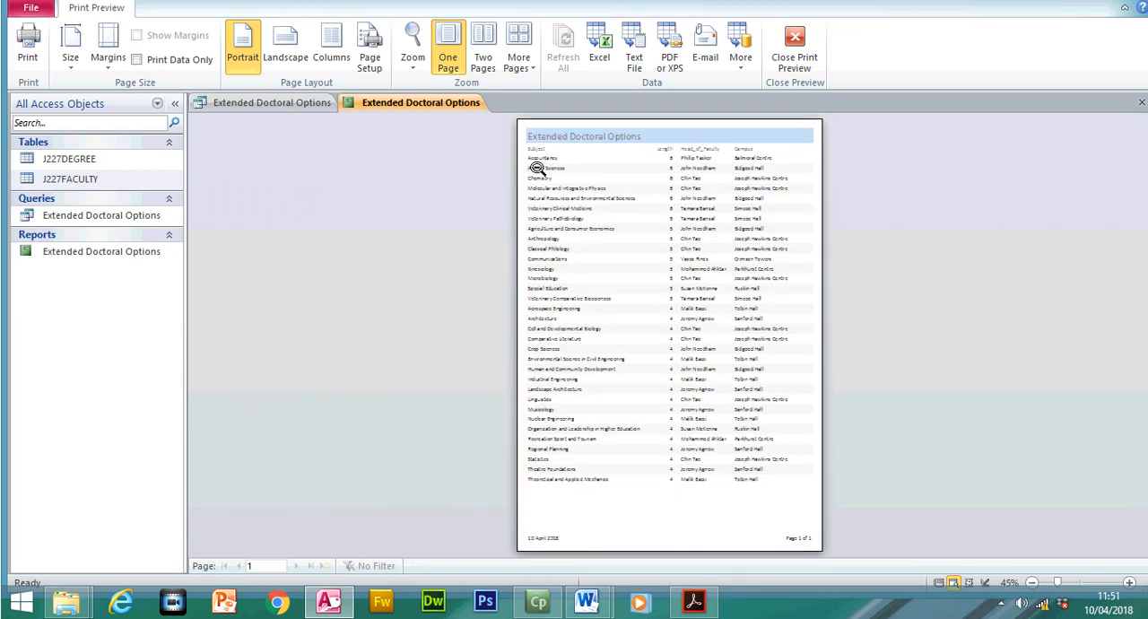
{"action": "left_click", "coordinate": [795, 52]}
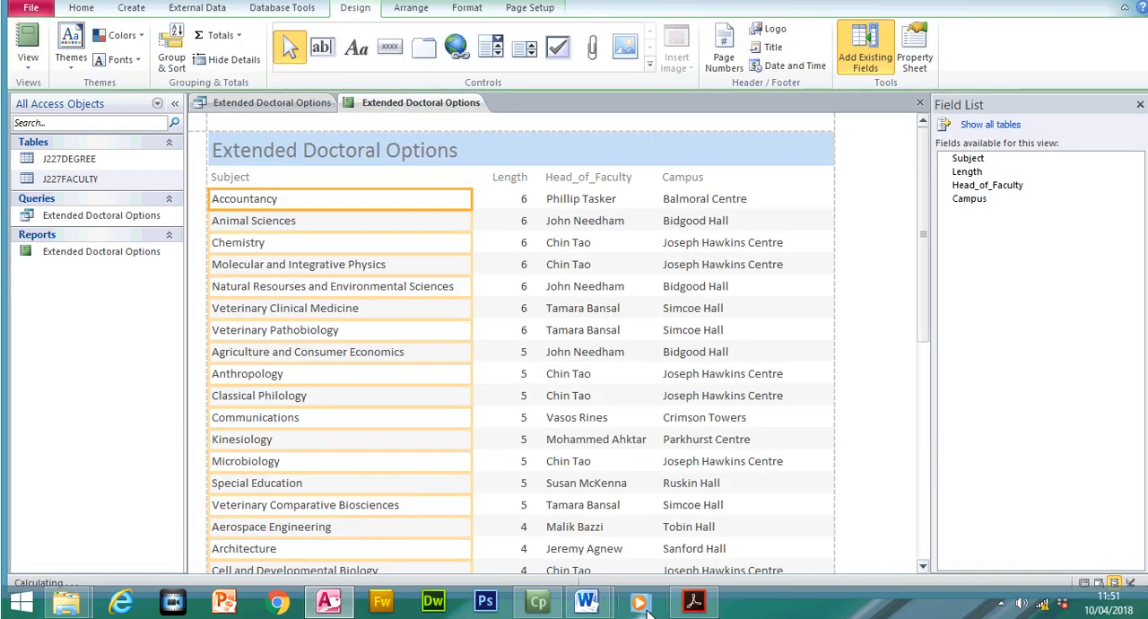
- Check the total requirement in the exam paper, then add a record count below the report's Subject column in Access
{"action": "left_click", "coordinate": [693, 602]}
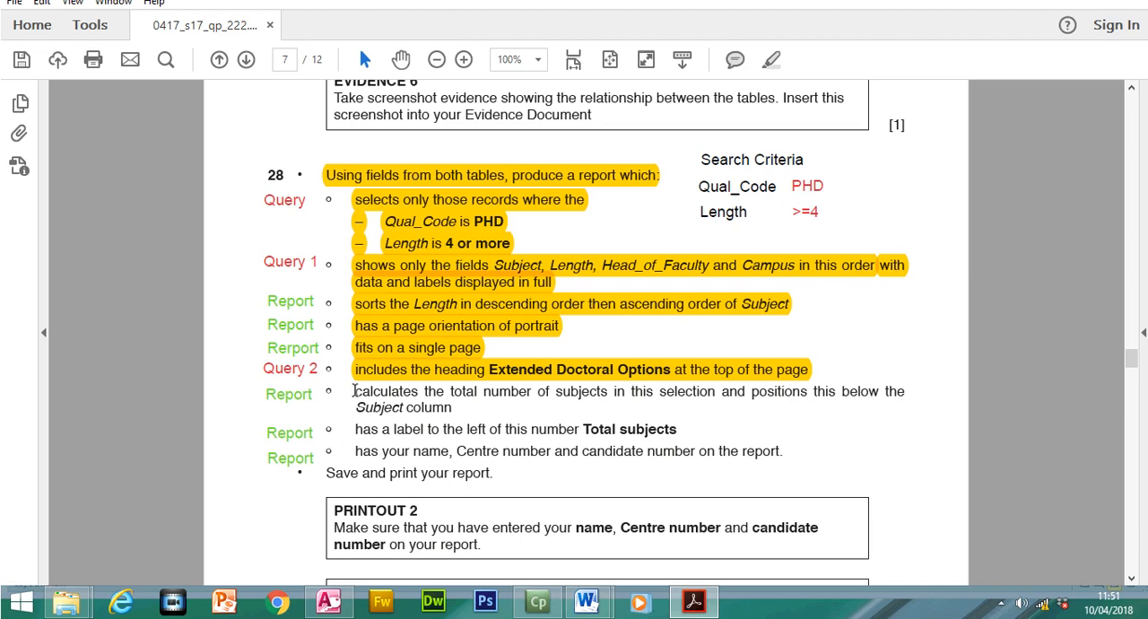
{"action": "left_click_drag", "start_coordinate": [353, 392], "coordinate": [448, 408]}
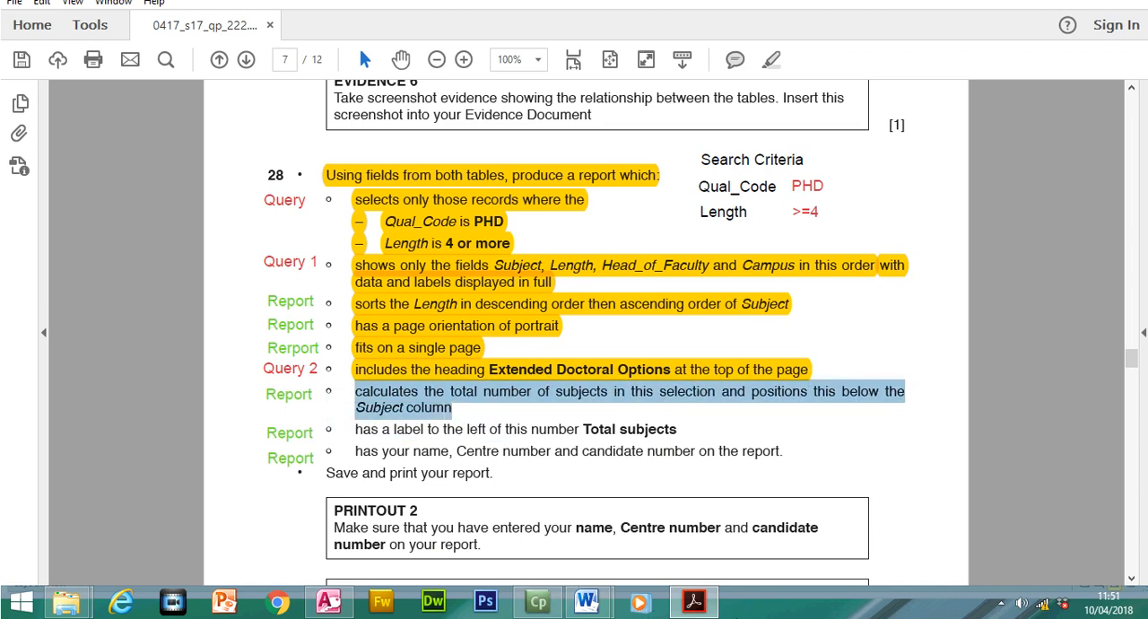
{"action": "left_click", "coordinate": [698, 605]}
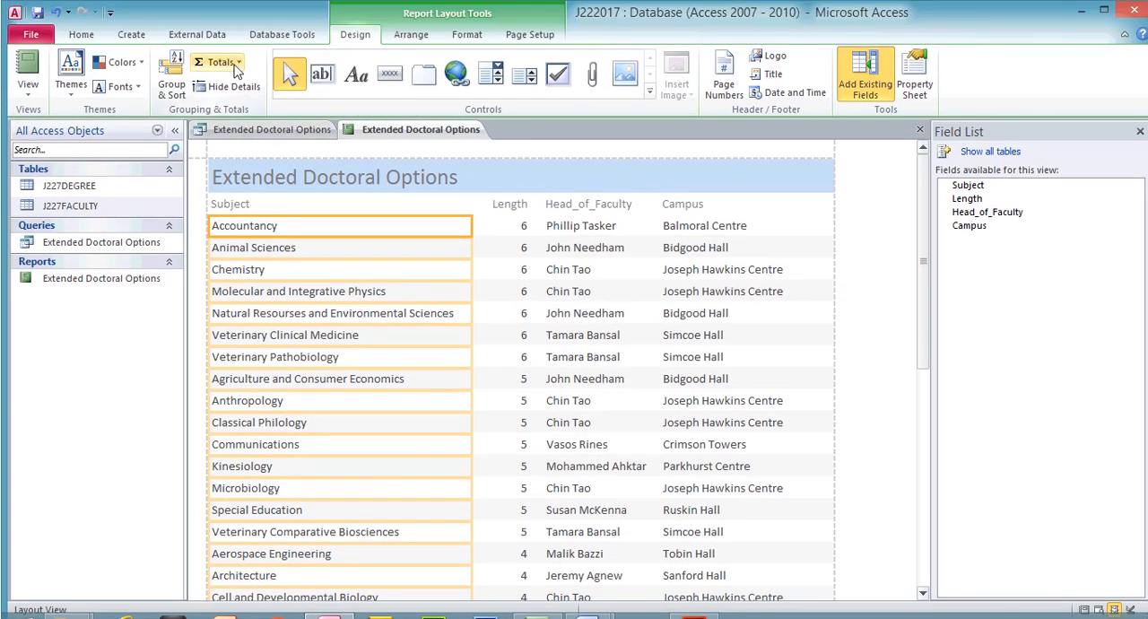
{"action": "left_click", "coordinate": [234, 64]}
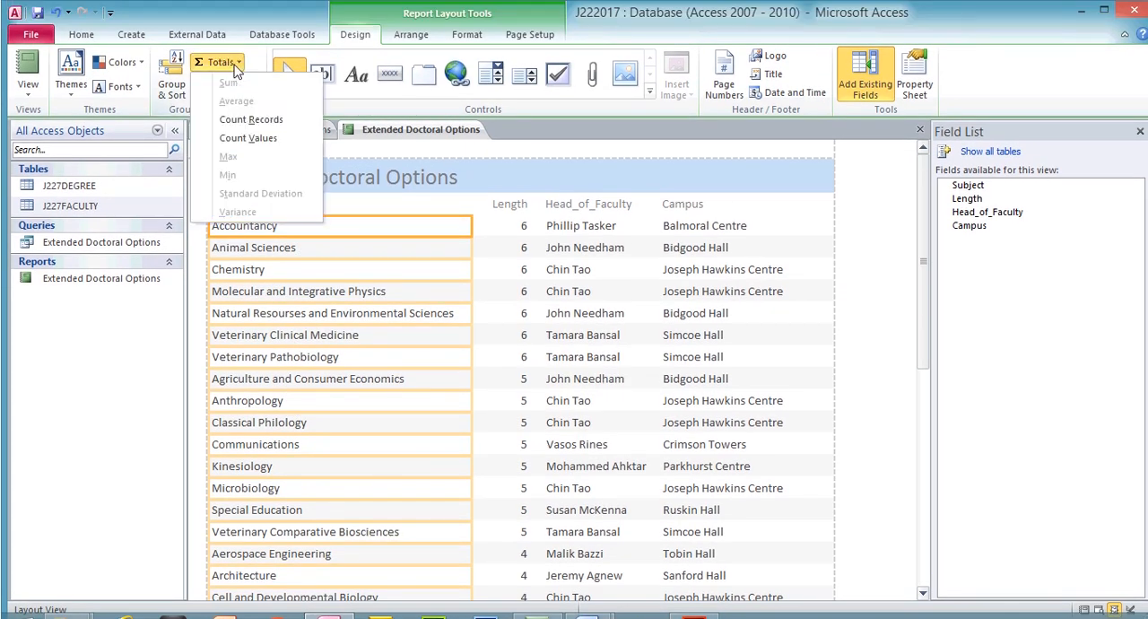
{"action": "left_click", "coordinate": [264, 124]}
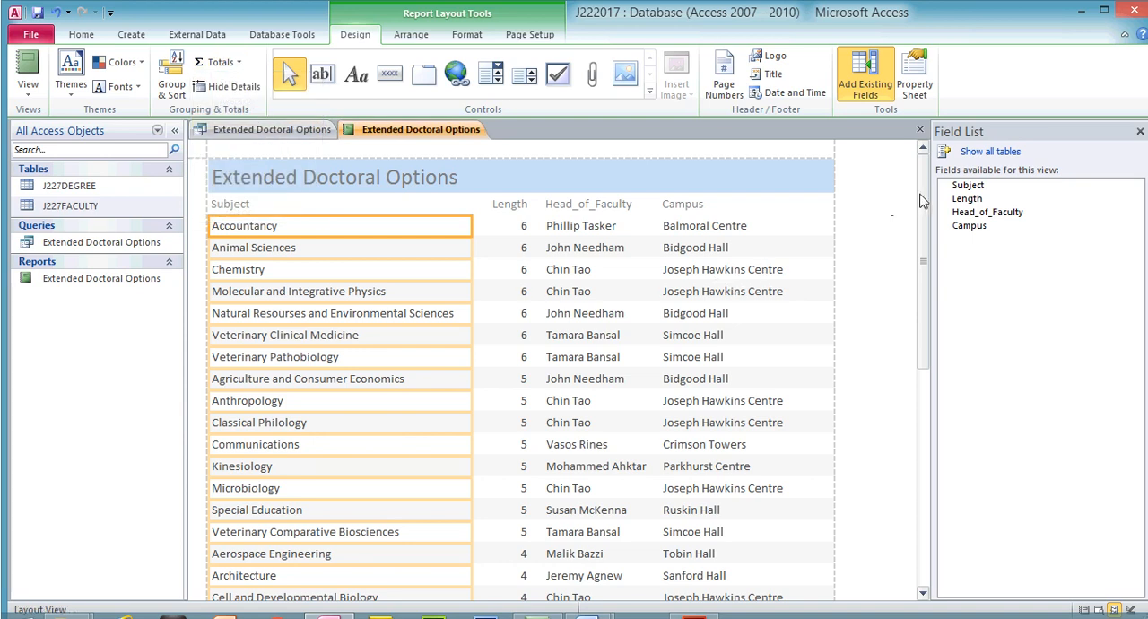
{"action": "left_click_drag", "start_coordinate": [924, 201], "coordinate": [927, 288]}
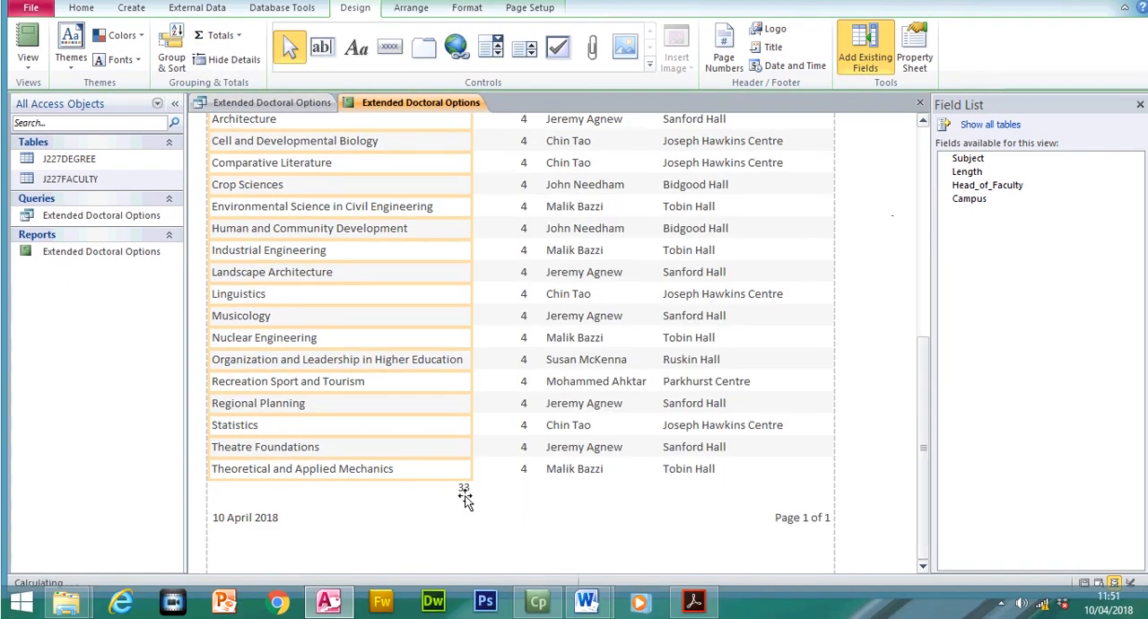
{"action": "left_click", "coordinate": [464, 490]}
- Copy the label text "Total subjects" from step 28 of the exam paper and return to the Access report
{"action": "left_click", "coordinate": [694, 603]}
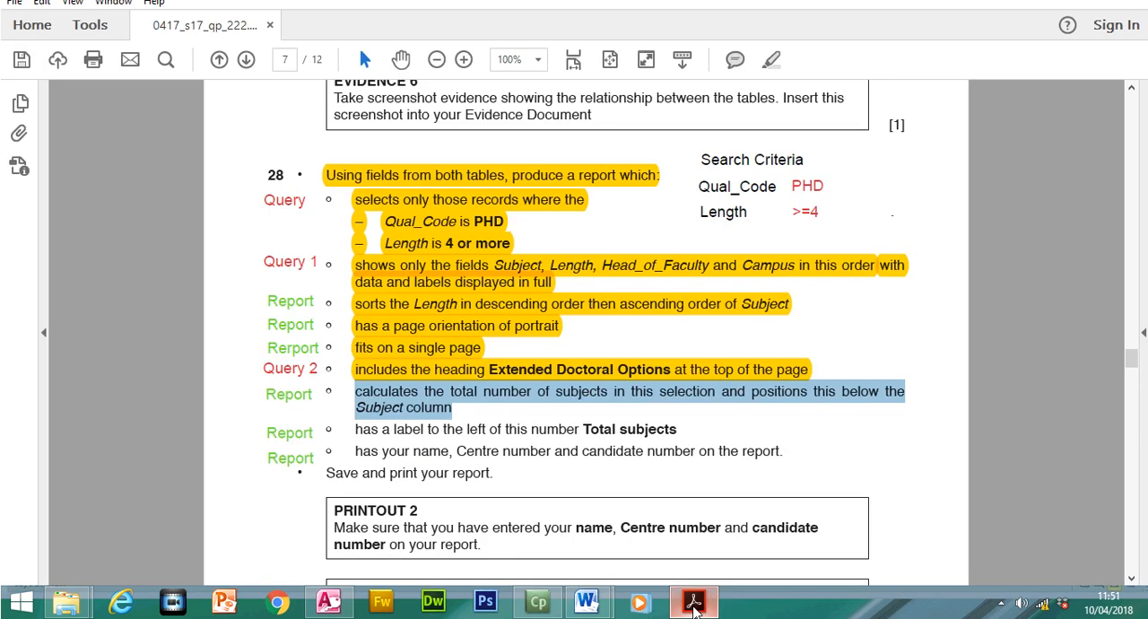
{"action": "left_click_drag", "start_coordinate": [357, 428], "coordinate": [676, 429]}
{"action": "right_click", "coordinate": [679, 431]}
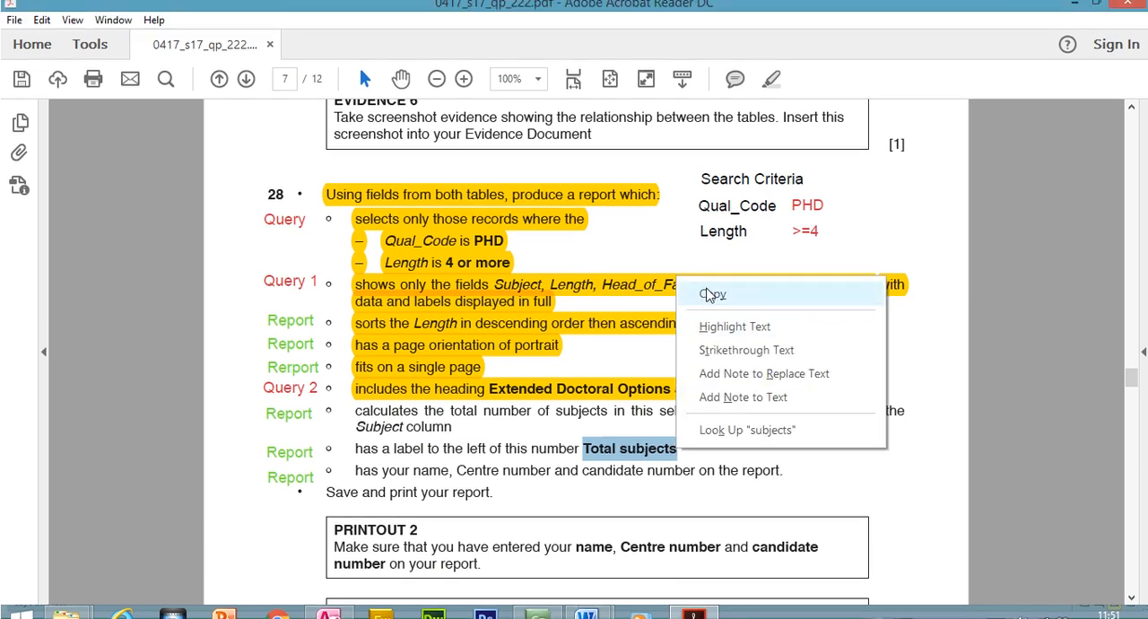
{"action": "left_click", "coordinate": [689, 273]}
{"action": "left_click", "coordinate": [704, 599]}
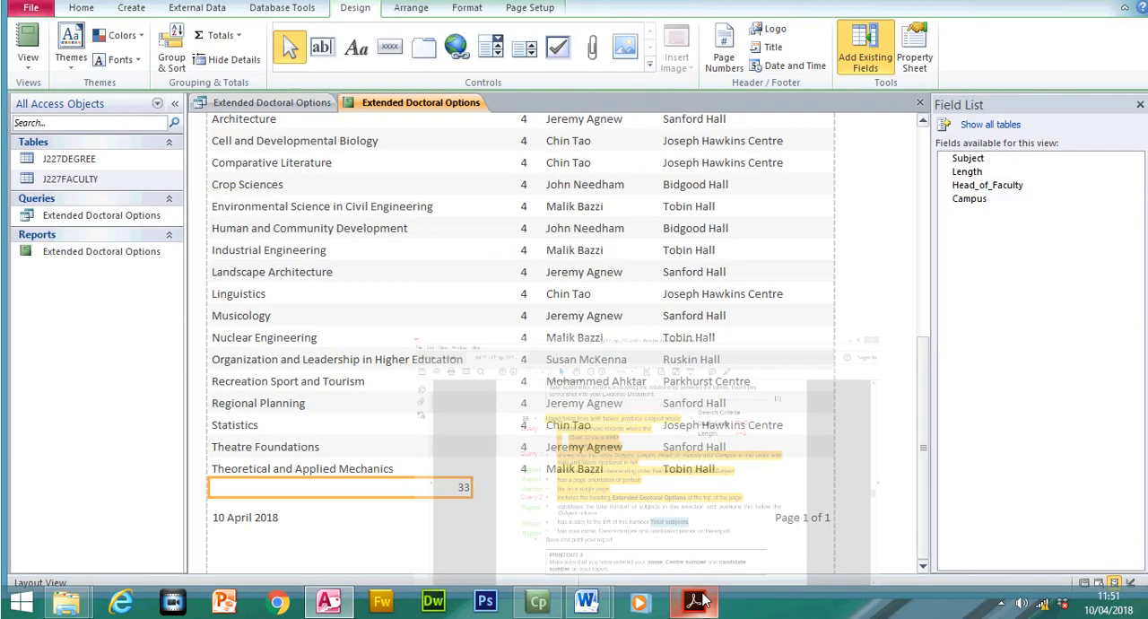
- In Design View, make the Report Footer taller and shrink the =Count(*) box so it sits under the right end of the Subject column
{"action": "left_click", "coordinate": [28, 85]}
{"action": "left_click", "coordinate": [66, 233]}
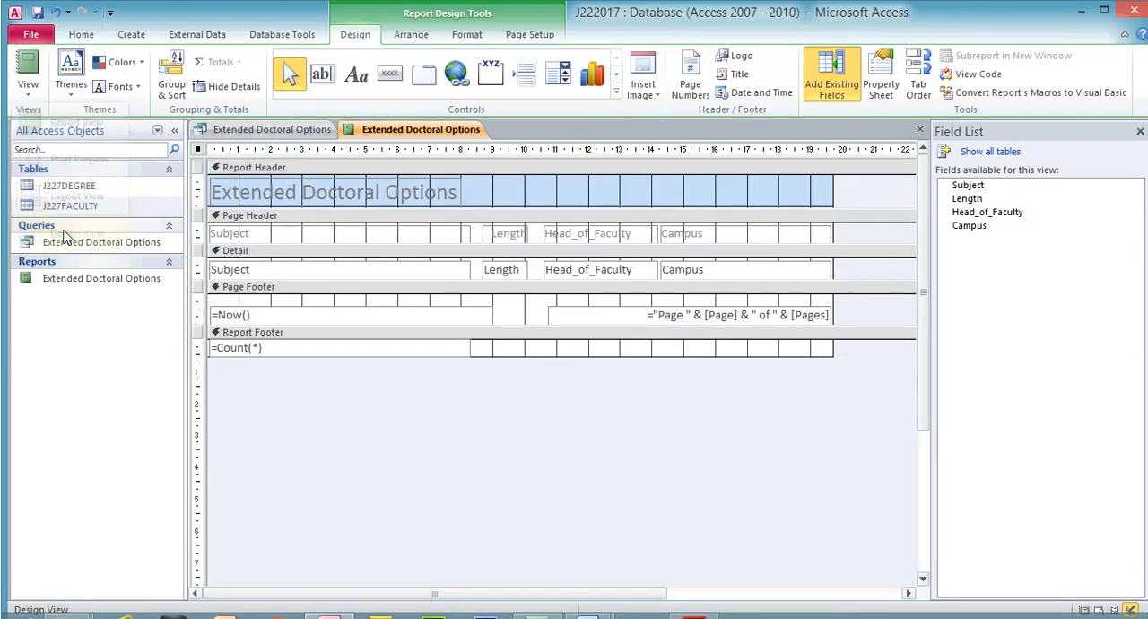
{"action": "left_click_drag", "start_coordinate": [505, 330], "coordinate": [505, 341]}
{"action": "left_click_drag", "start_coordinate": [441, 324], "coordinate": [466, 324]}
{"action": "left_click_drag", "start_coordinate": [233, 324], "coordinate": [421, 335]}
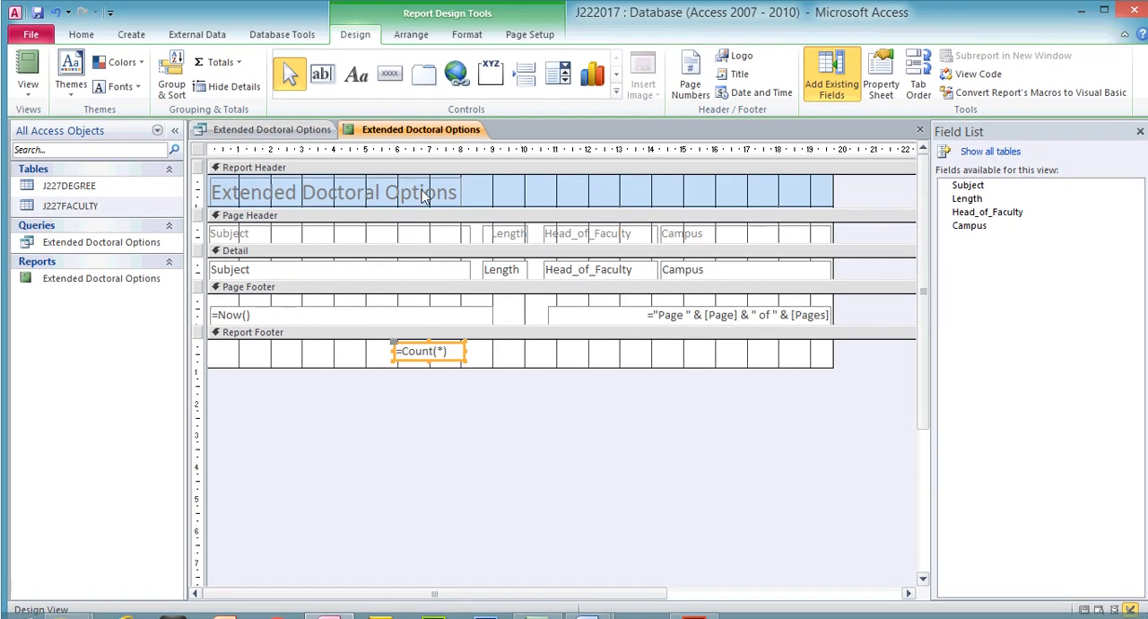
- Add a "Total subjects" label directly left of the count in the Report Footer, narrow it, and check it in the finished report
{"action": "left_click", "coordinate": [358, 79]}
{"action": "left_click_drag", "start_coordinate": [228, 341], "coordinate": [389, 335]}
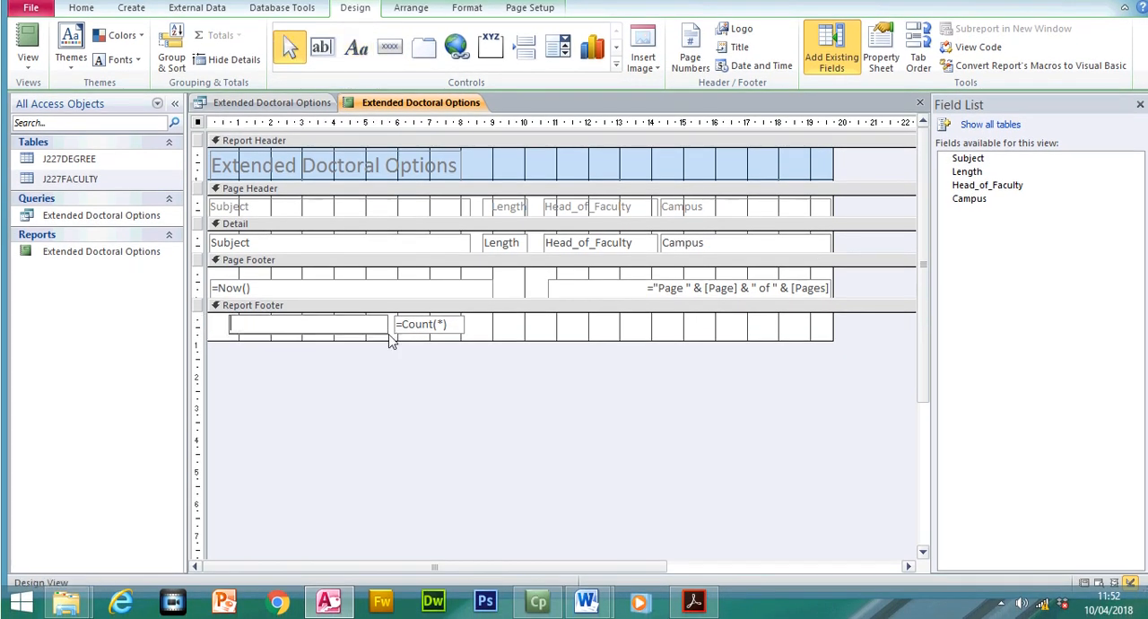
{"action": "type", "text": "Total subjects"}
{"action": "left_click", "coordinate": [308, 326]}
{"action": "left_click_drag", "start_coordinate": [230, 323], "coordinate": [316, 324]}
{"action": "left_click", "coordinate": [28, 67]}
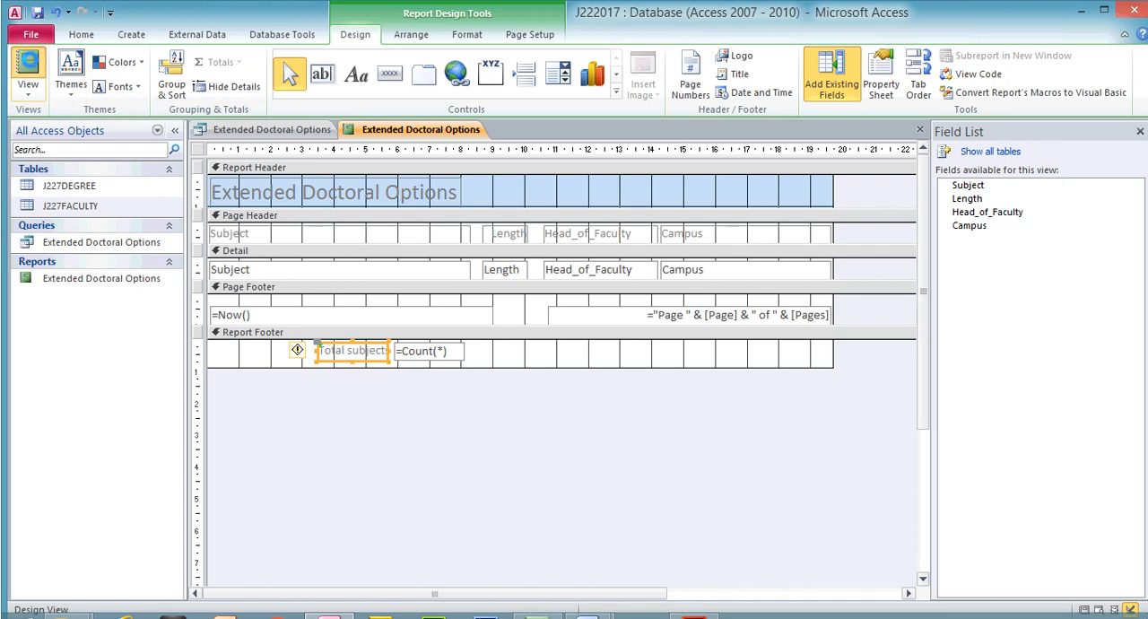
{"action": "scroll", "coordinate": [427, 300], "scroll_direction": "down", "scroll_amount": 5}
{"action": "scroll", "coordinate": [522, 337], "scroll_direction": "down", "scroll_amount": 1}
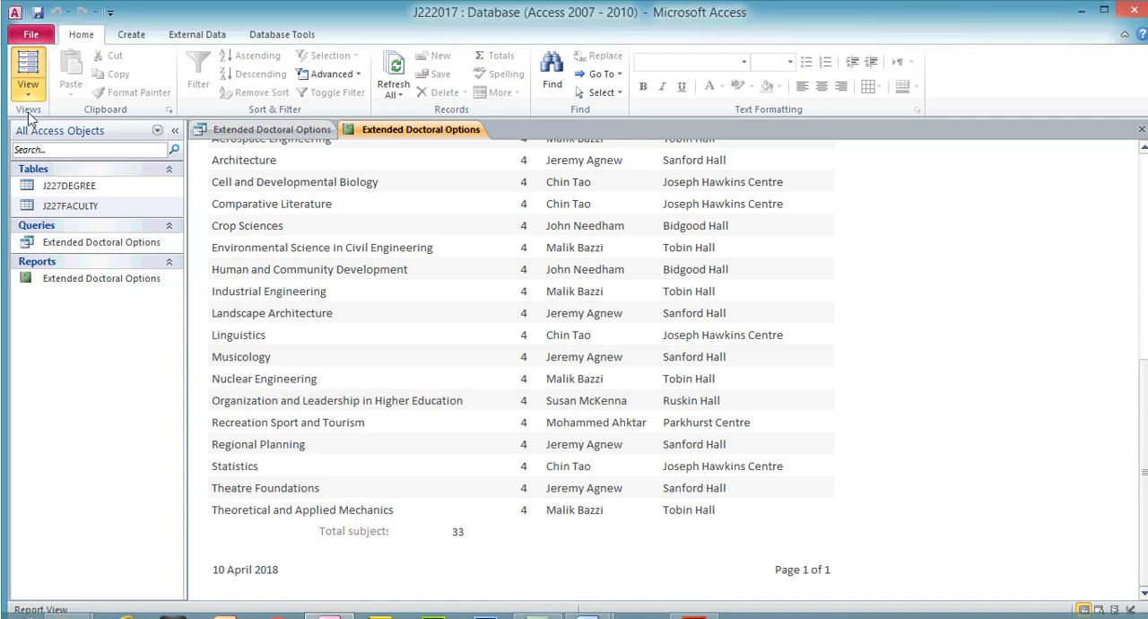
- Move the Total subjects label and the count box further left, widen the label to show its text in full, and view the report
{"action": "left_click", "coordinate": [28, 93]}
{"action": "left_click", "coordinate": [80, 232]}
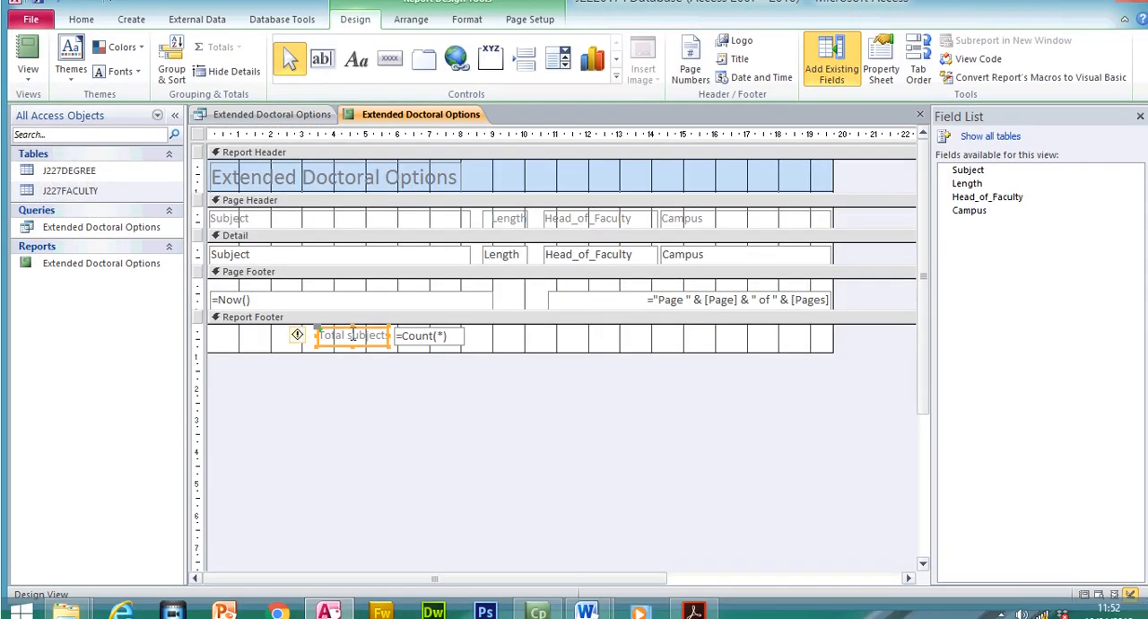
{"action": "left_click_drag", "start_coordinate": [335, 350], "coordinate": [271, 330]}
{"action": "left_click_drag", "start_coordinate": [449, 339], "coordinate": [377, 335]}
{"action": "left_click", "coordinate": [299, 320]}
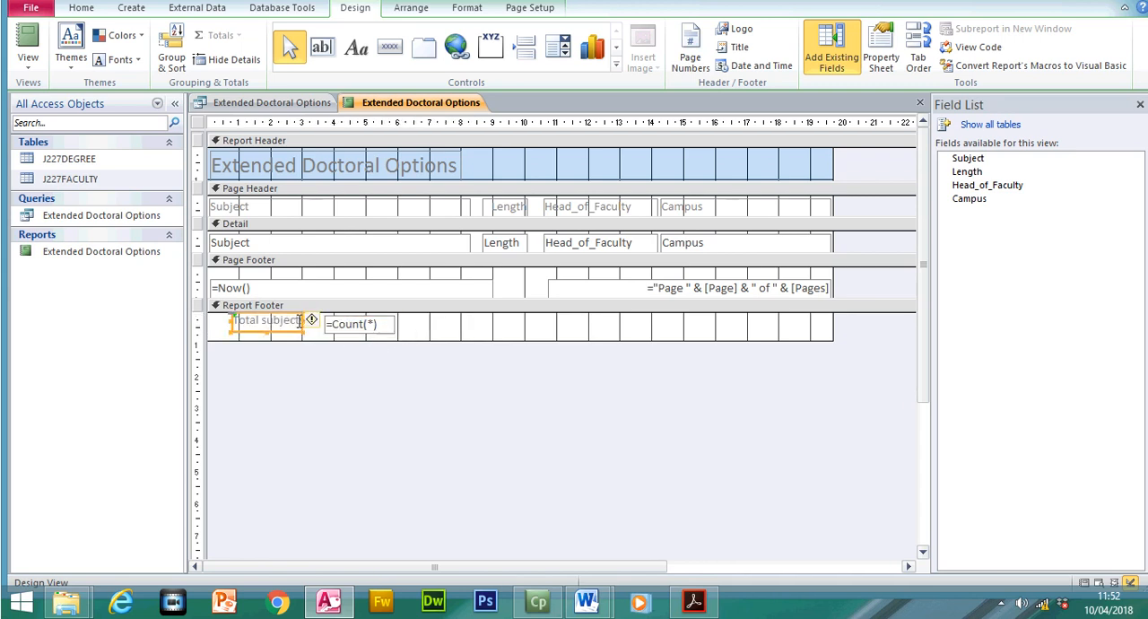
{"action": "left_click_drag", "start_coordinate": [304, 321], "coordinate": [316, 321]}
{"action": "left_click", "coordinate": [321, 368]}
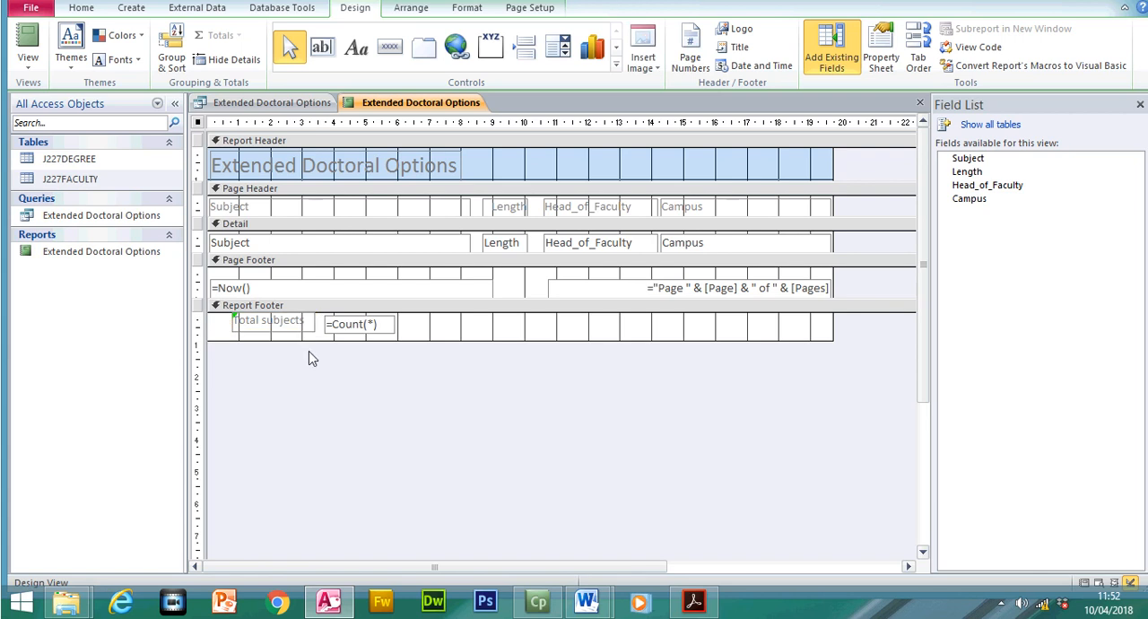
{"action": "left_click", "coordinate": [34, 72]}
{"action": "scroll", "coordinate": [520, 359], "scroll_direction": "down", "scroll_amount": 5}
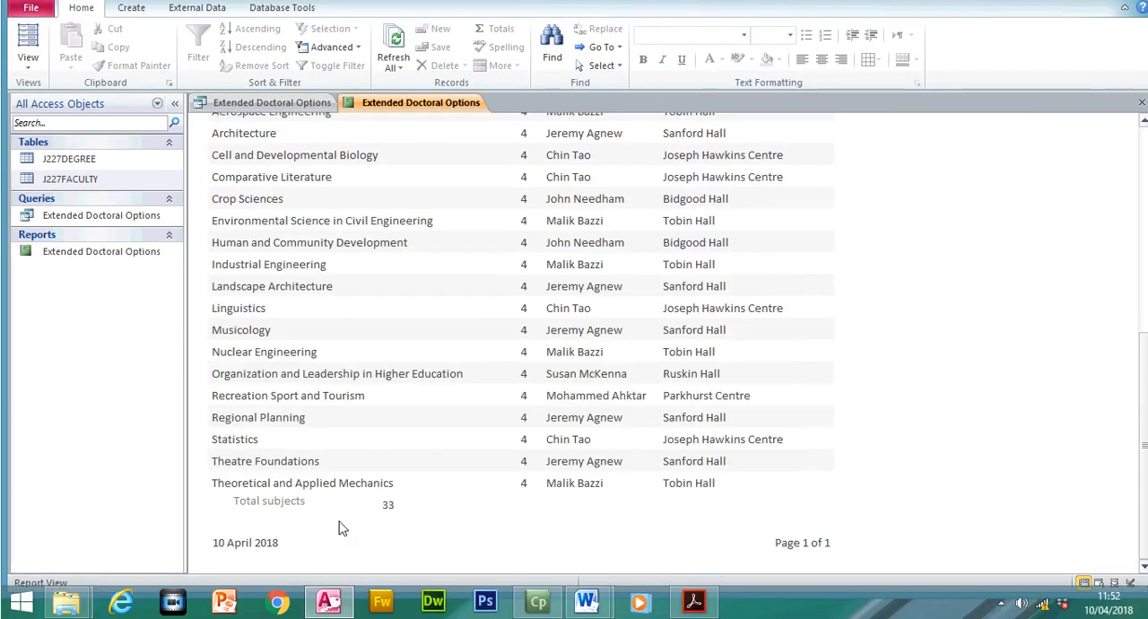
- Highlight the requirements for the total number of subjects and the Total subjects label in the exam paper
{"action": "left_click", "coordinate": [693, 600]}
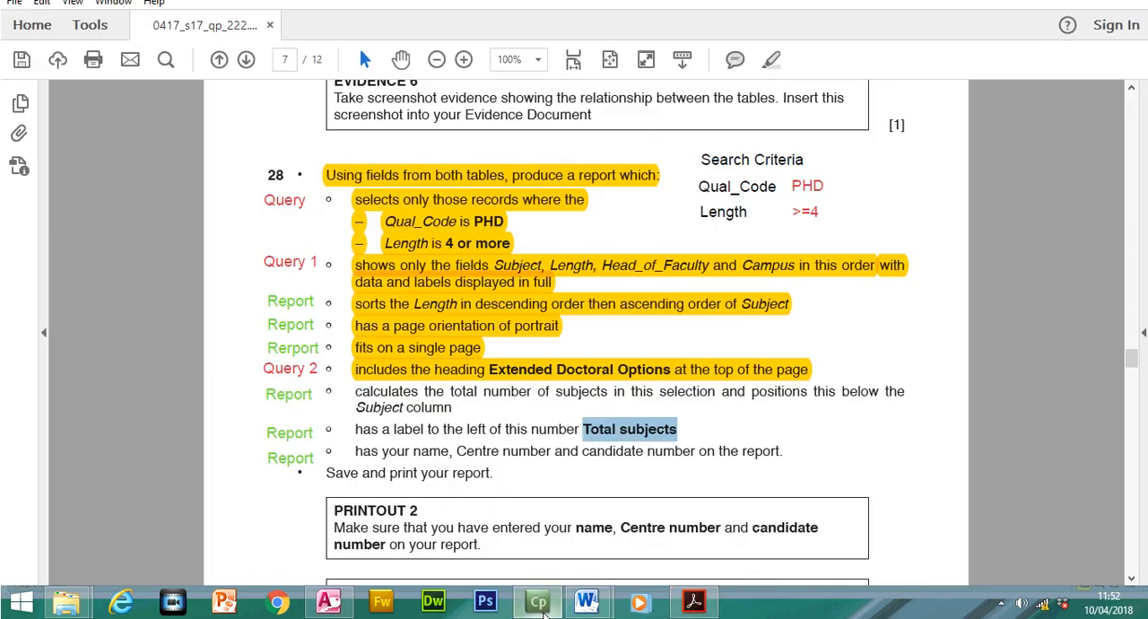
{"action": "left_click", "coordinate": [627, 433]}
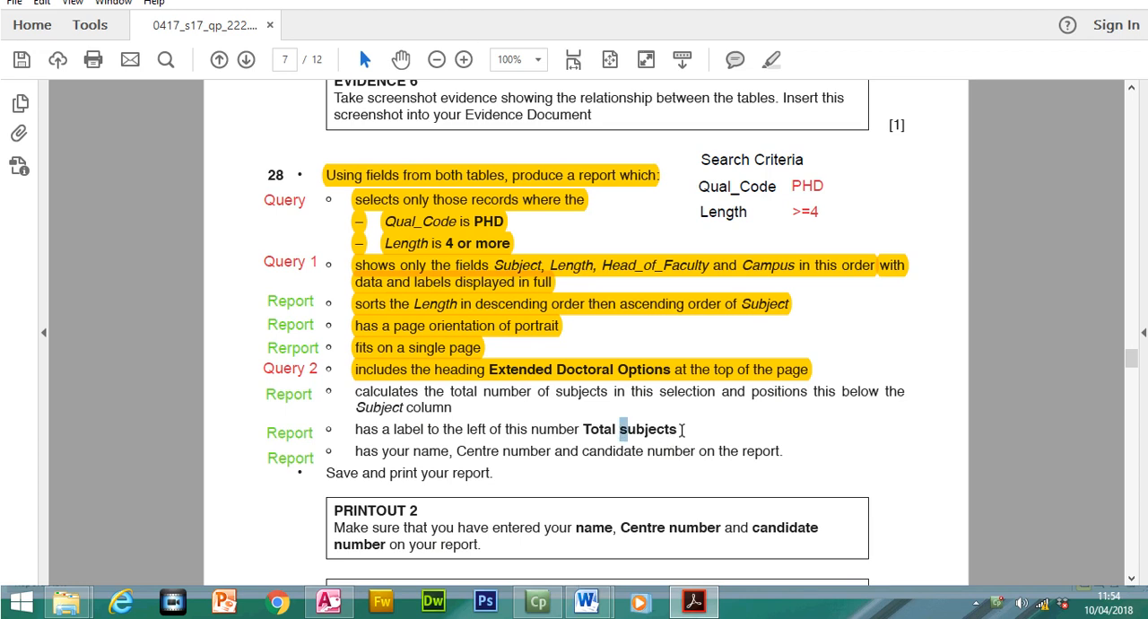
{"action": "left_click_drag", "start_coordinate": [678, 430], "coordinate": [370, 395]}
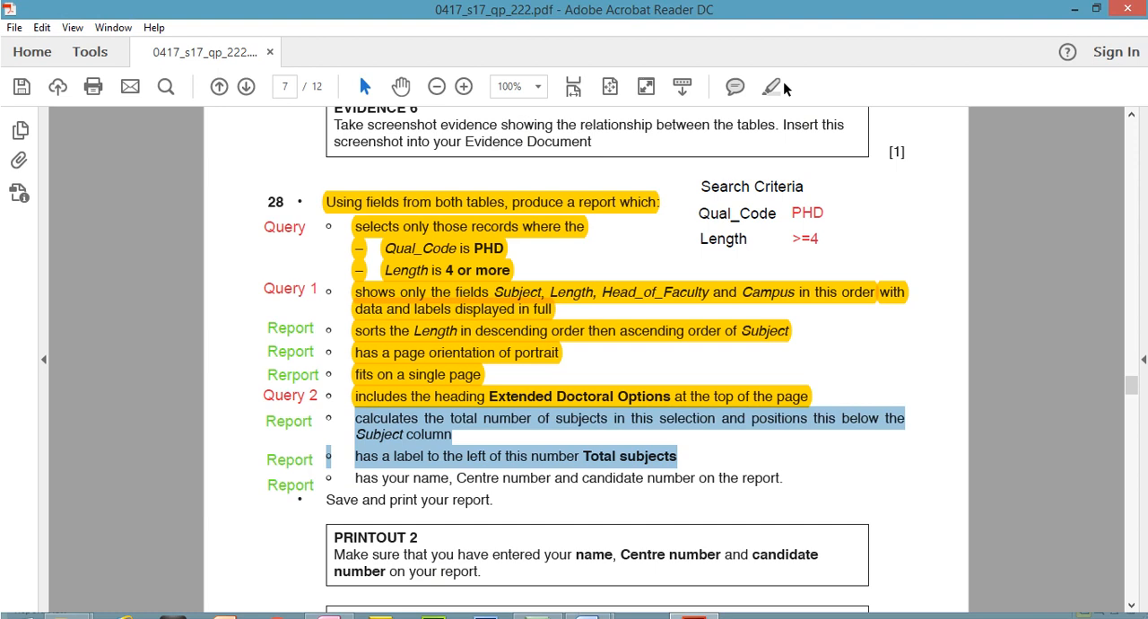
{"action": "left_click", "coordinate": [783, 87]}
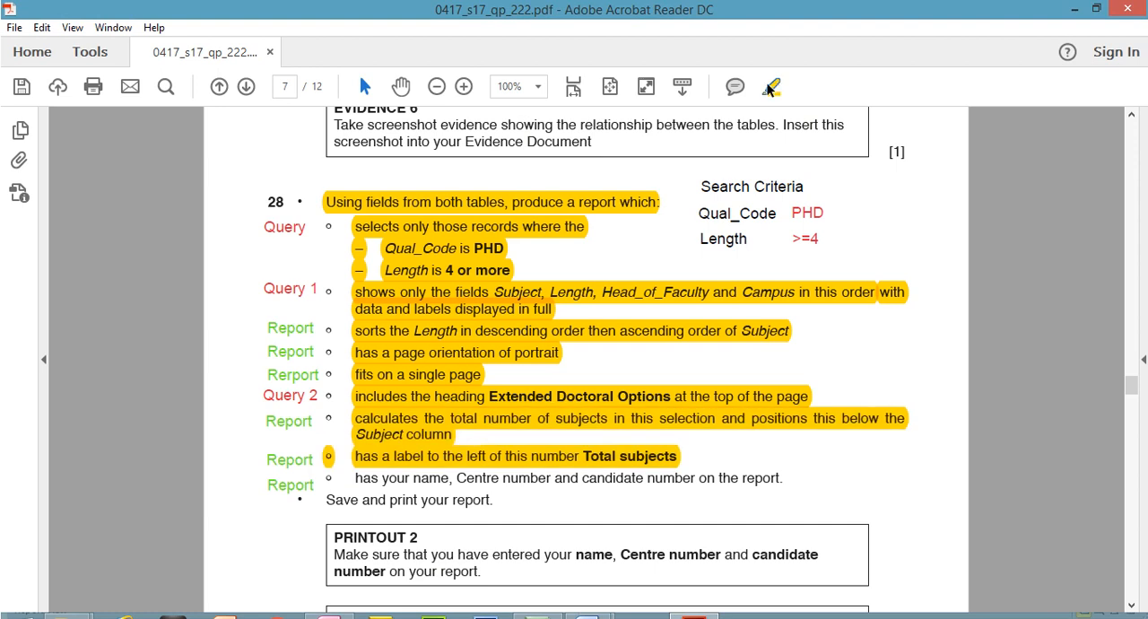
- Highlight the exam paper's requirement for the name, Centre number and candidate number on the report
{"action": "left_click_drag", "start_coordinate": [354, 451], "coordinate": [784, 450]}
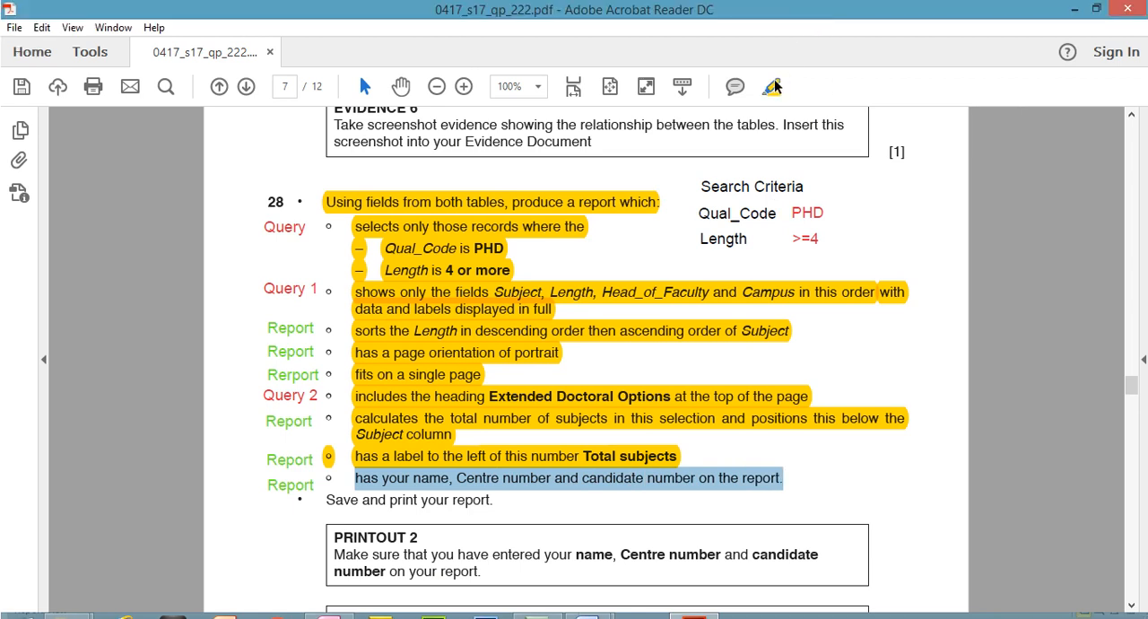
{"action": "left_click", "coordinate": [773, 86]}
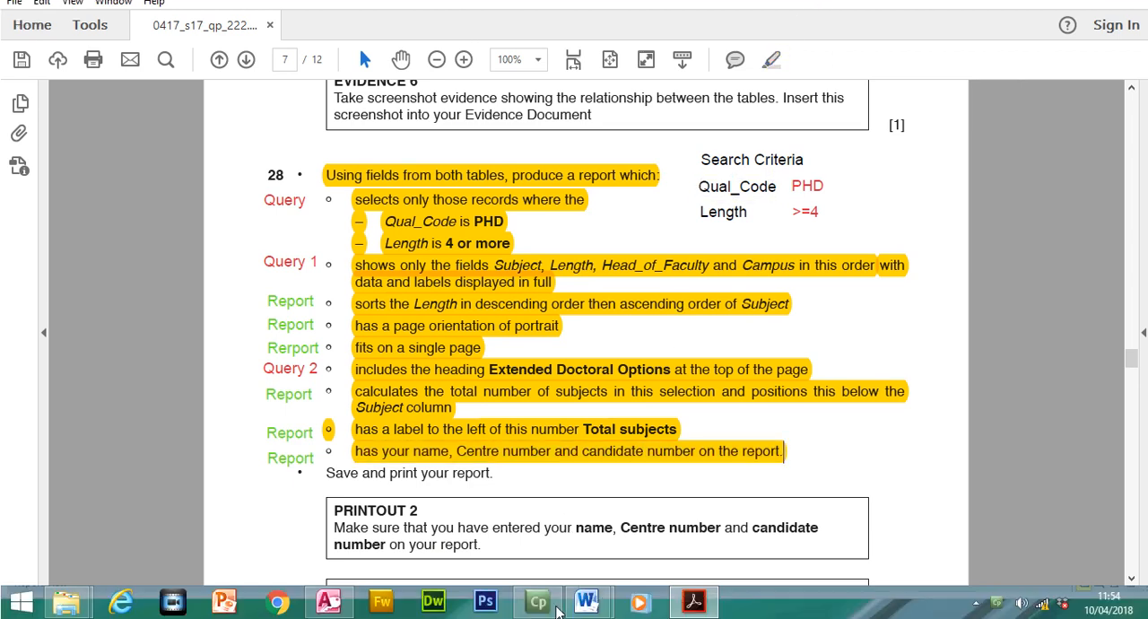
- Switch to Access and, in Design View, add a Report Header label beside the title with the candidate's name, Centre number and candidate number
{"action": "left_click", "coordinate": [328, 601]}
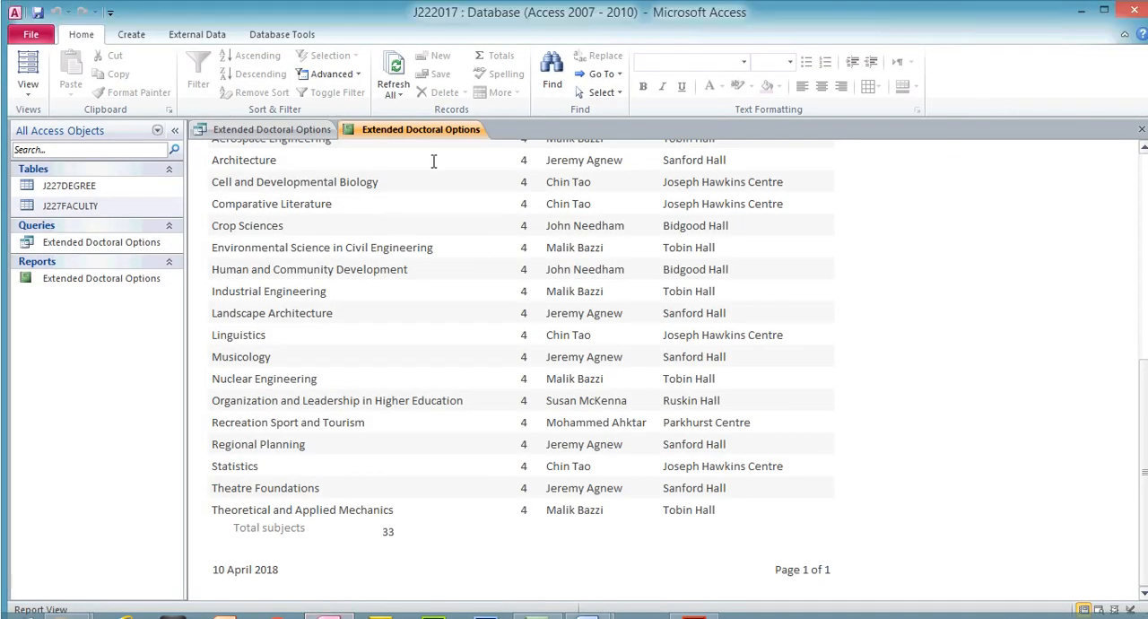
{"action": "left_click", "coordinate": [28, 93]}
{"action": "left_click", "coordinate": [72, 230]}
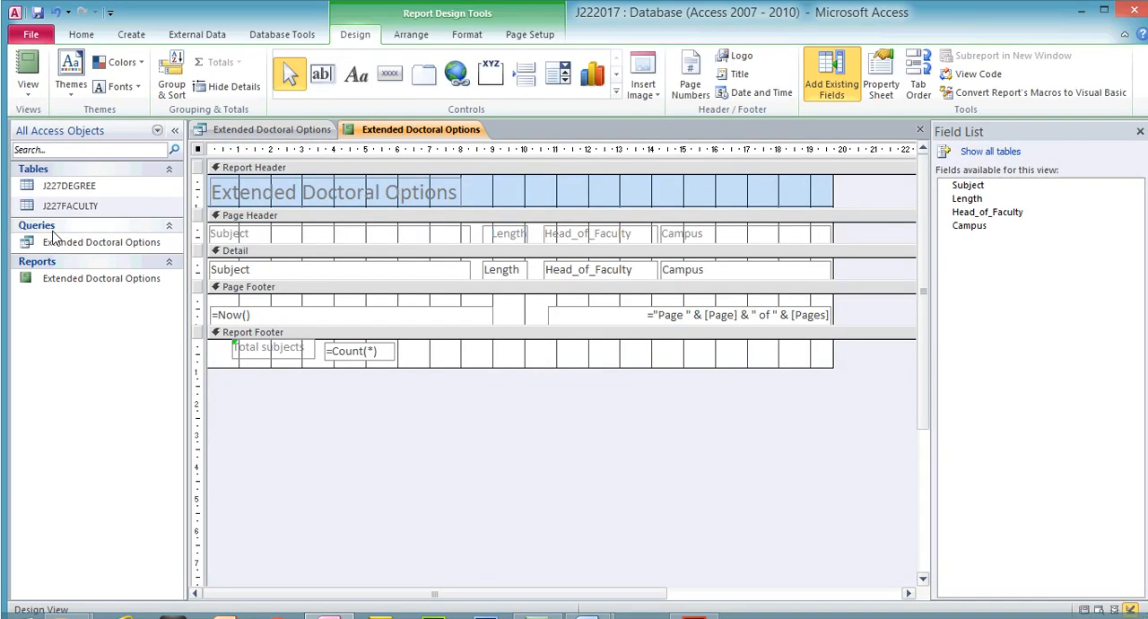
{"action": "left_click", "coordinate": [354, 79]}
{"action": "left_click_drag", "start_coordinate": [629, 184], "coordinate": [818, 199]}
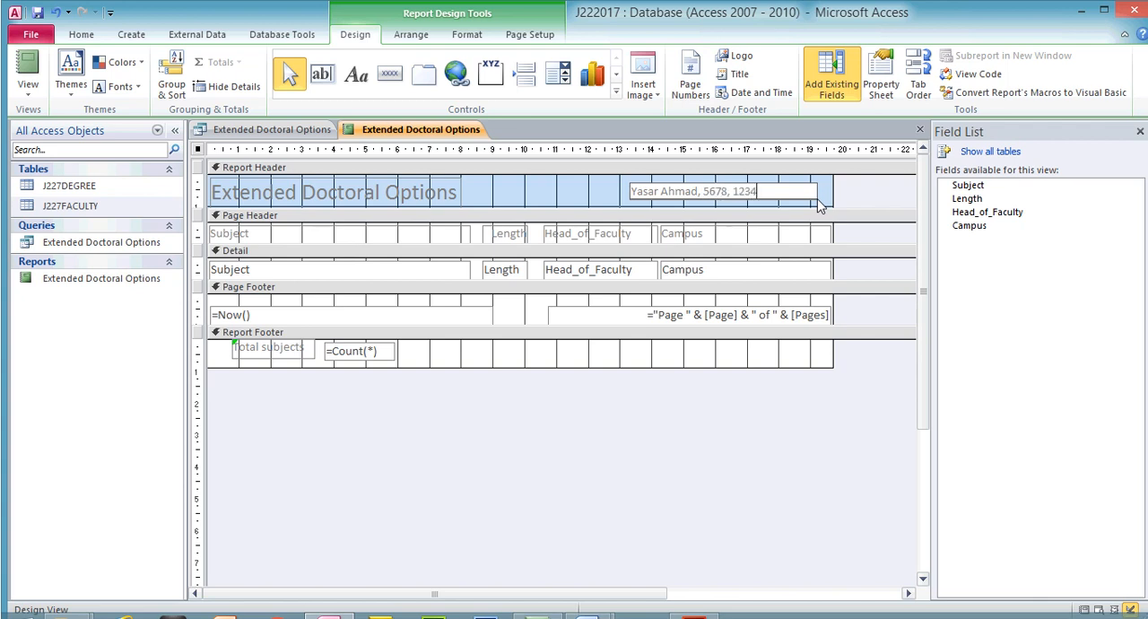
{"action": "key", "text": "Return"}
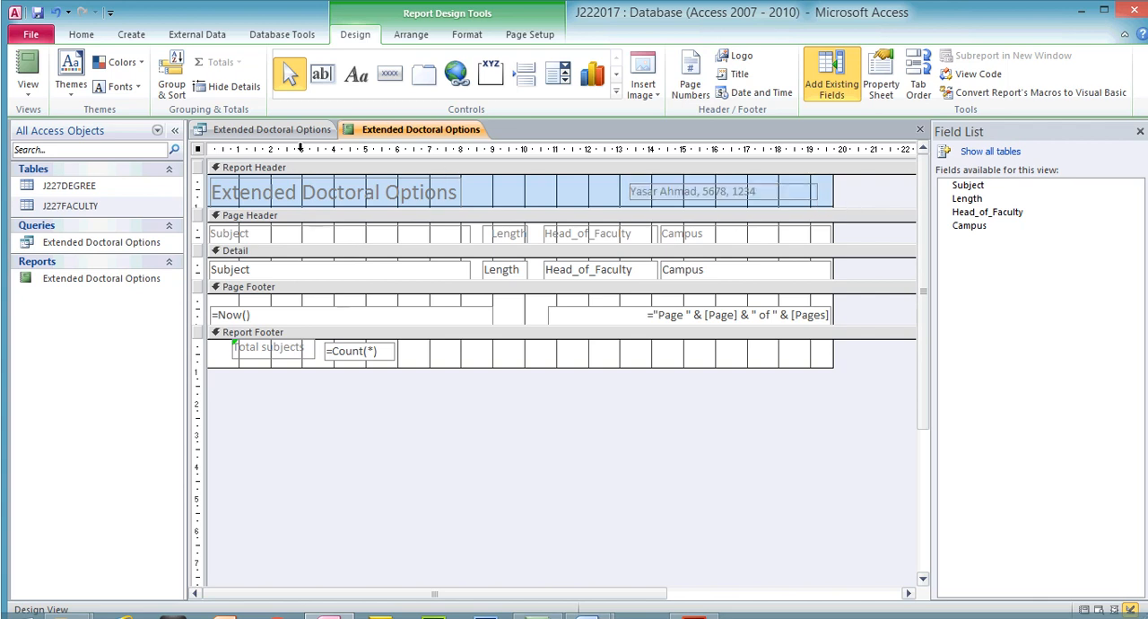
- Check the candidate details label in the finished report and in Print Preview at 100%
{"action": "left_click", "coordinate": [28, 67]}
{"action": "left_click", "coordinate": [34, 95]}
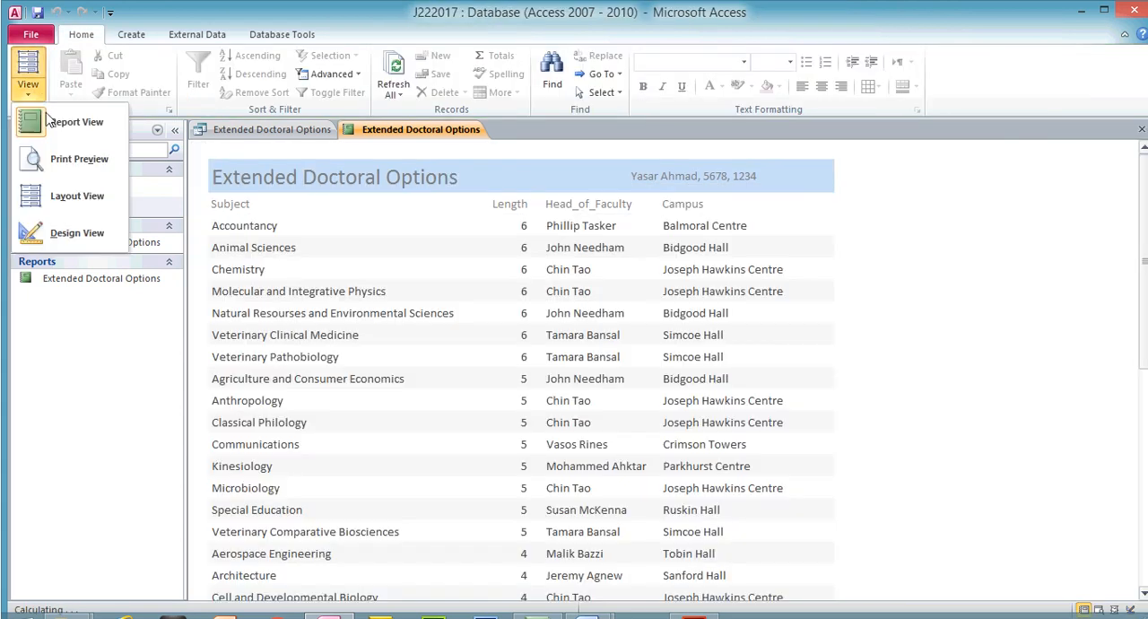
{"action": "left_click", "coordinate": [85, 161]}
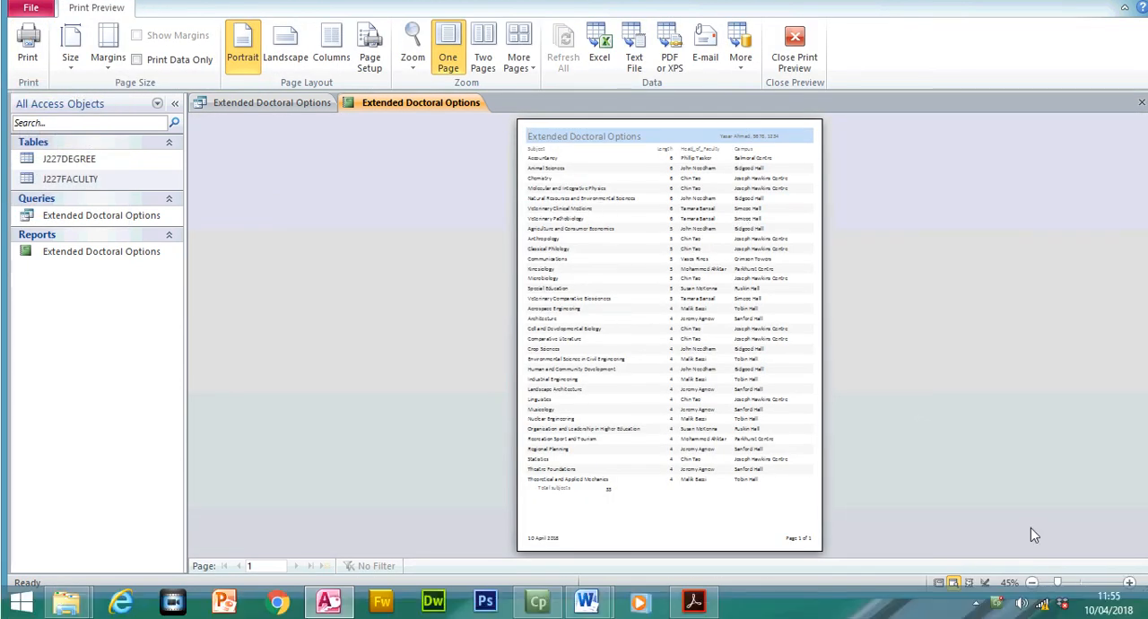
{"action": "left_click", "coordinate": [1104, 583]}
{"action": "left_click", "coordinate": [1084, 583]}
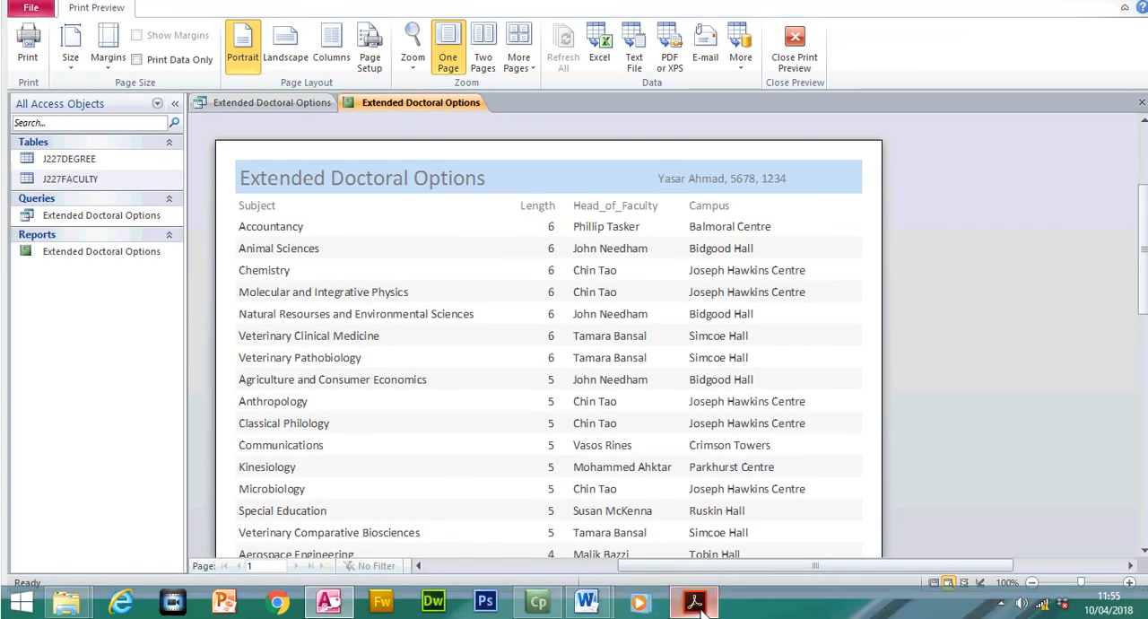
- Switch to the exam paper in Acrobat Reader and highlight the "Save and print your report" instruction of step 28
{"action": "left_click", "coordinate": [696, 603]}
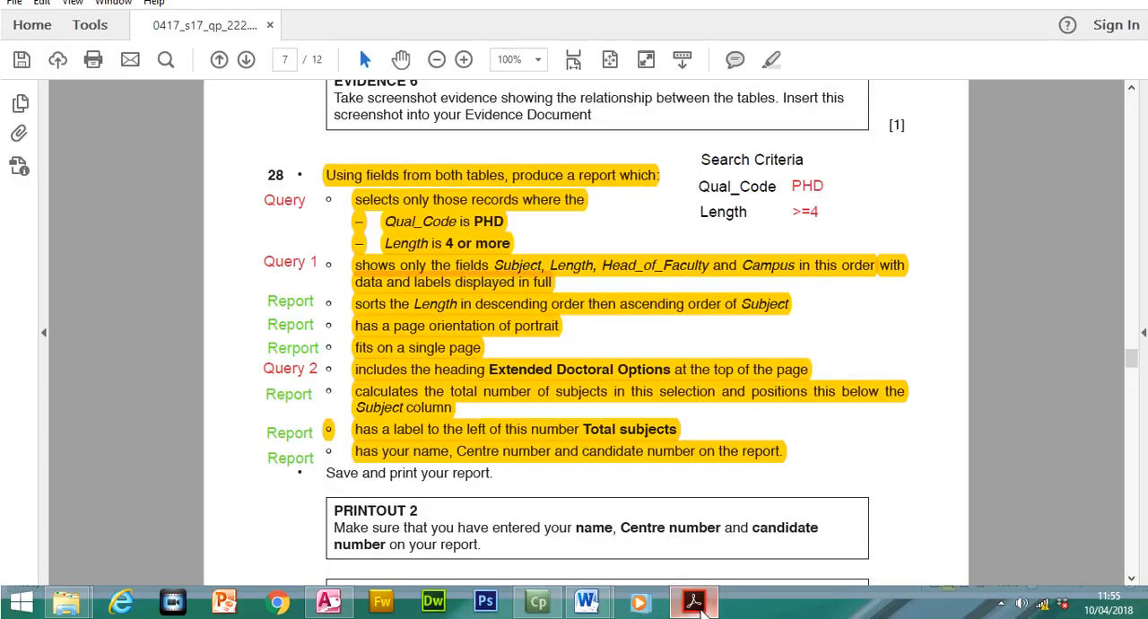
{"action": "left_click_drag", "start_coordinate": [321, 484], "coordinate": [492, 475]}
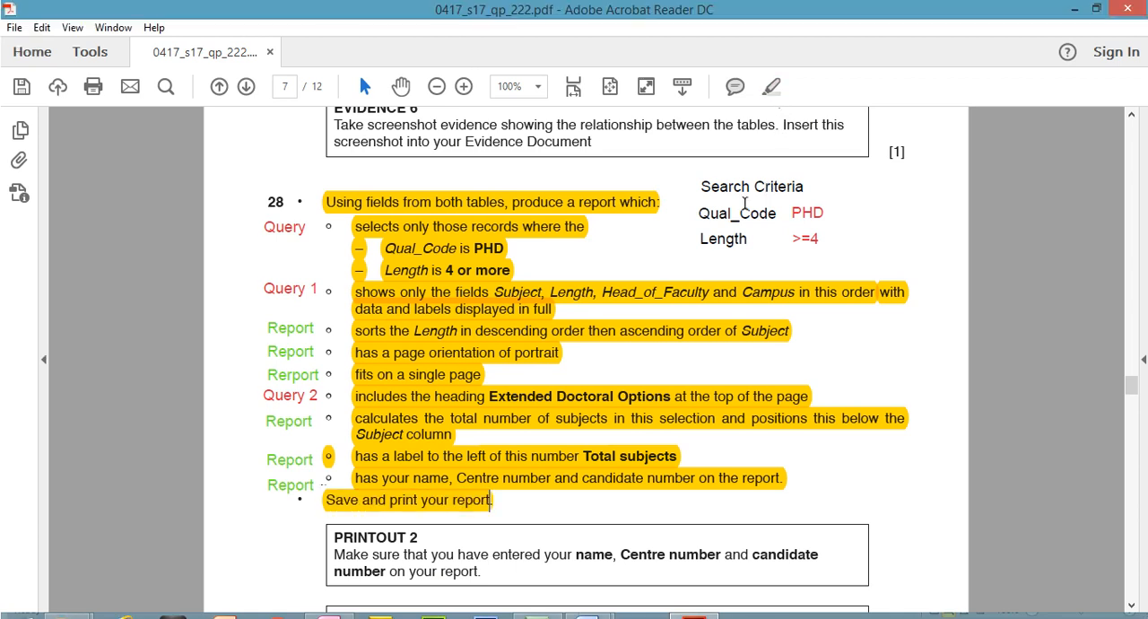
{"action": "left_click", "coordinate": [773, 90]}
- Switch to Access, check the whole page of the report in Print Preview, and close the preview
{"action": "left_click", "coordinate": [328, 614]}
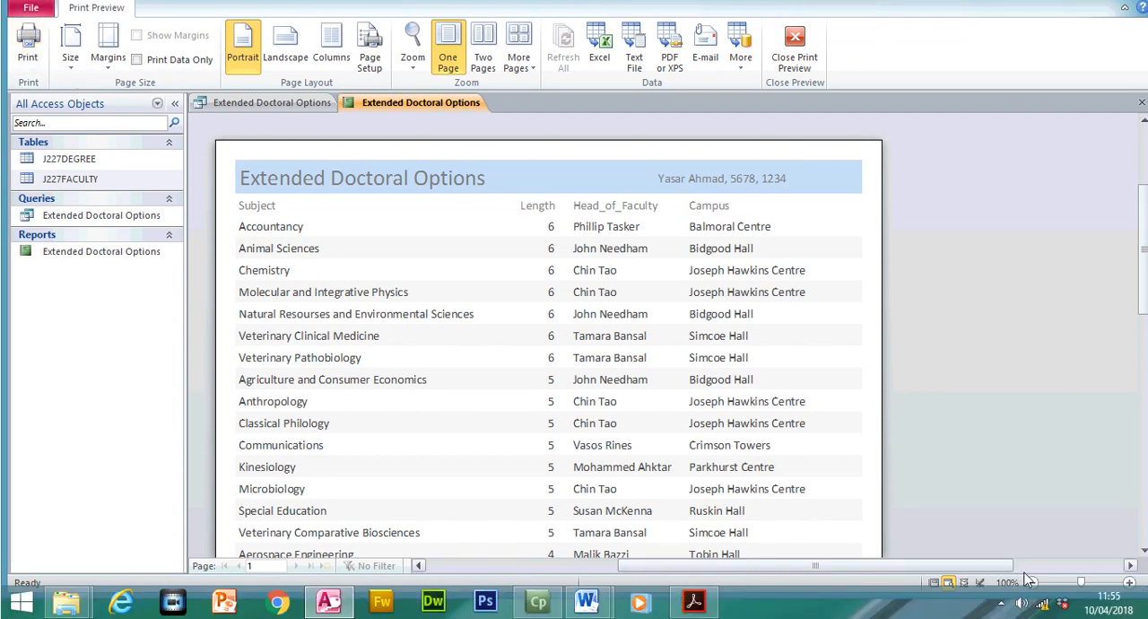
{"action": "left_click", "coordinate": [1032, 583]}
{"action": "left_click", "coordinate": [1031, 582]}
{"action": "left_click", "coordinate": [1032, 582]}
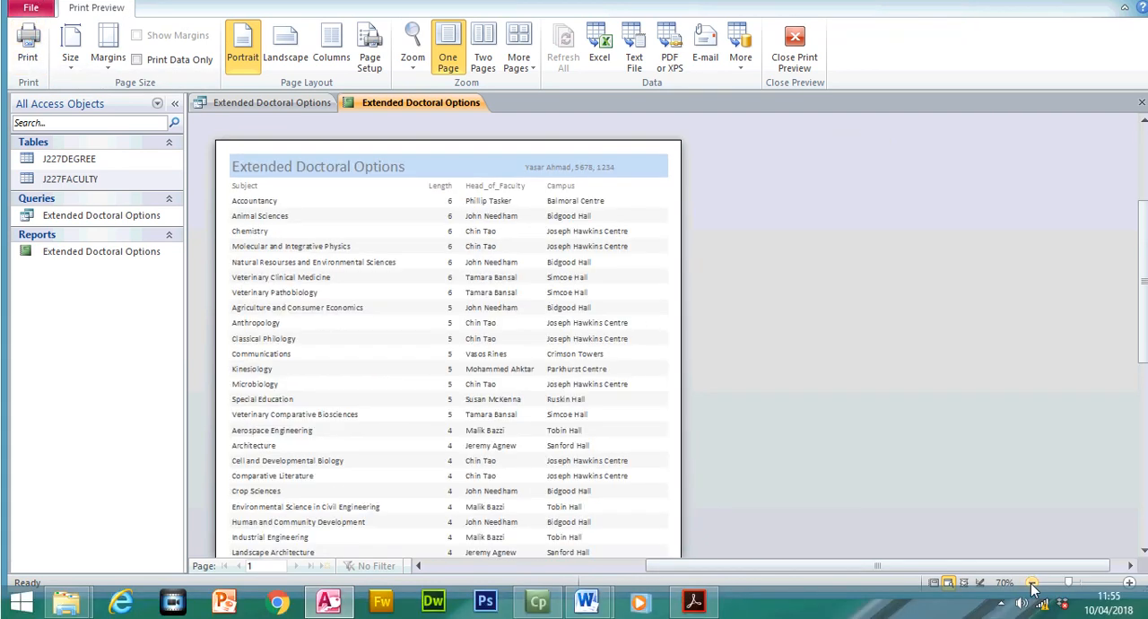
{"action": "left_click", "coordinate": [1031, 583]}
{"action": "left_click", "coordinate": [1031, 582]}
{"action": "left_click", "coordinate": [1032, 583]}
{"action": "left_click", "coordinate": [1032, 582]}
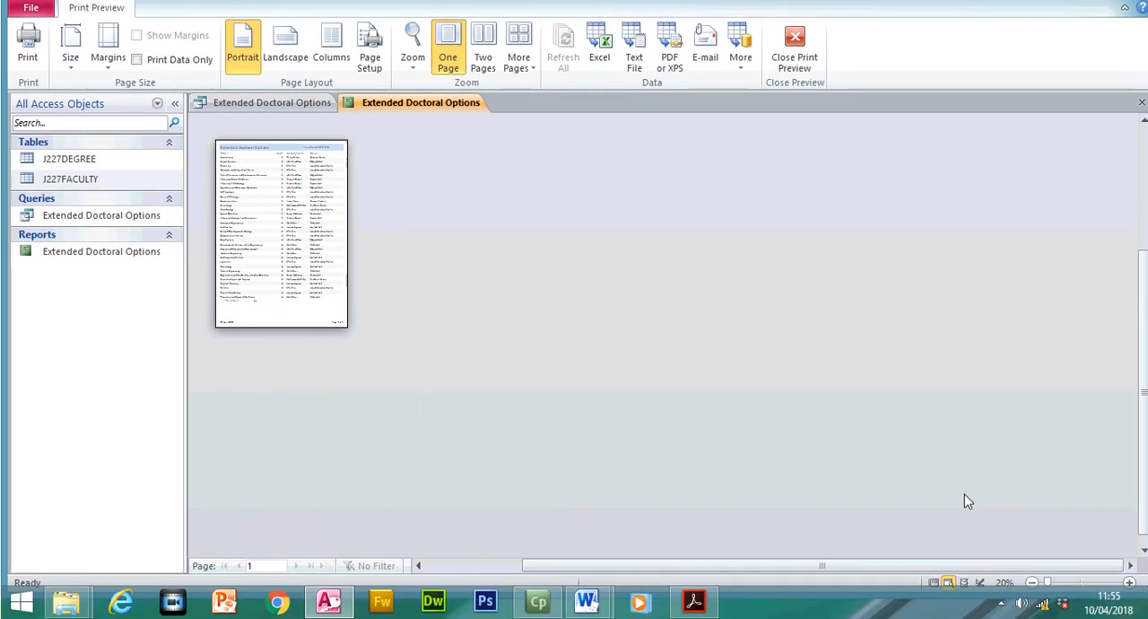
{"action": "left_click", "coordinate": [1130, 582]}
{"action": "left_click", "coordinate": [1131, 582]}
{"action": "left_click", "coordinate": [1130, 582]}
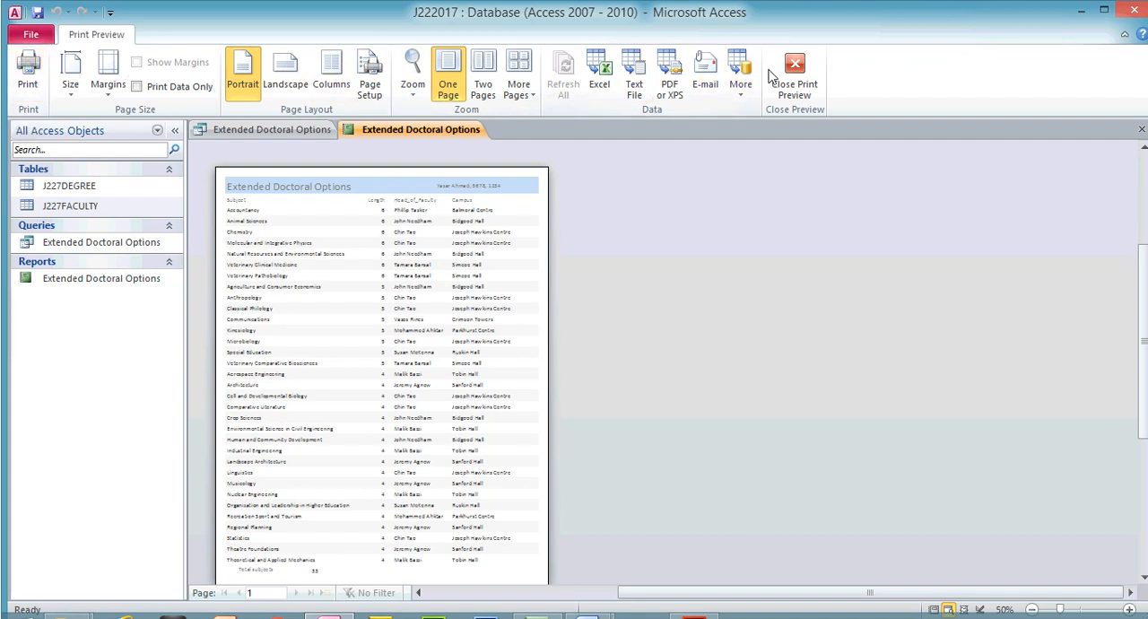
{"action": "left_click", "coordinate": [794, 76]}
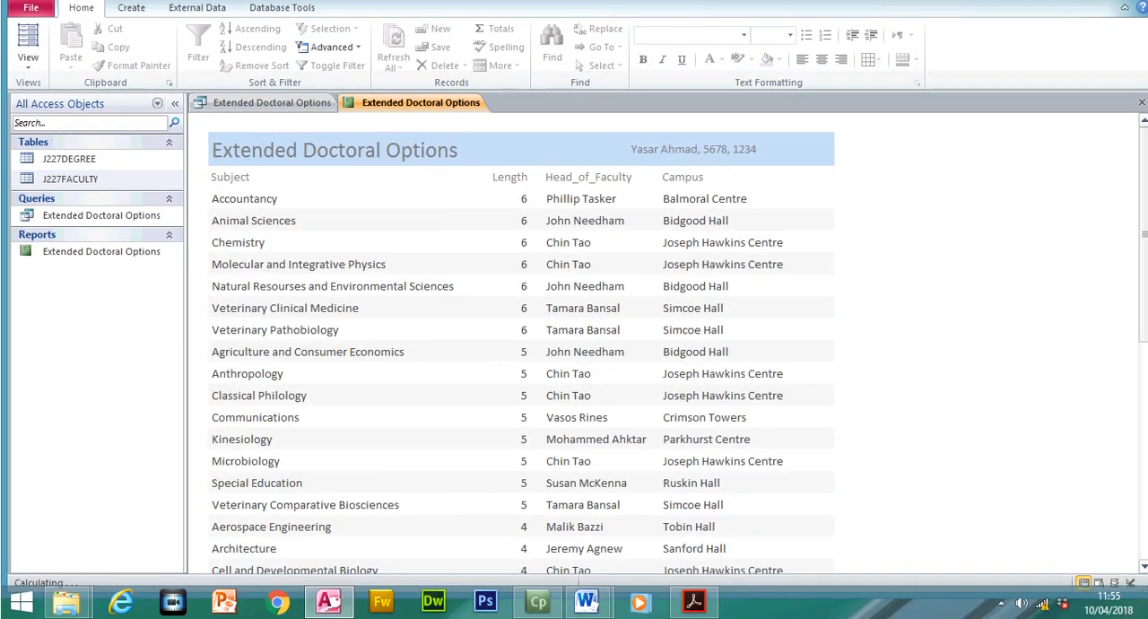
- Switch to the exam paper in Acrobat Reader and highlight the PRINTOUT 2 and EVIDENCE 7 instructions
{"action": "left_click", "coordinate": [703, 606]}
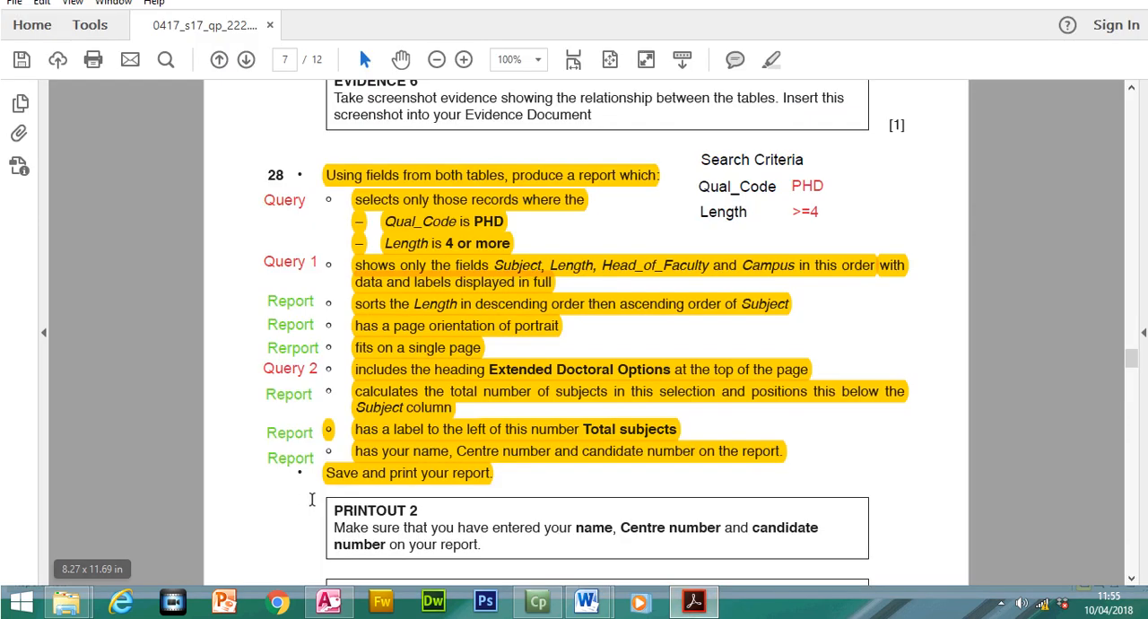
{"action": "left_click_drag", "start_coordinate": [336, 510], "coordinate": [488, 549]}
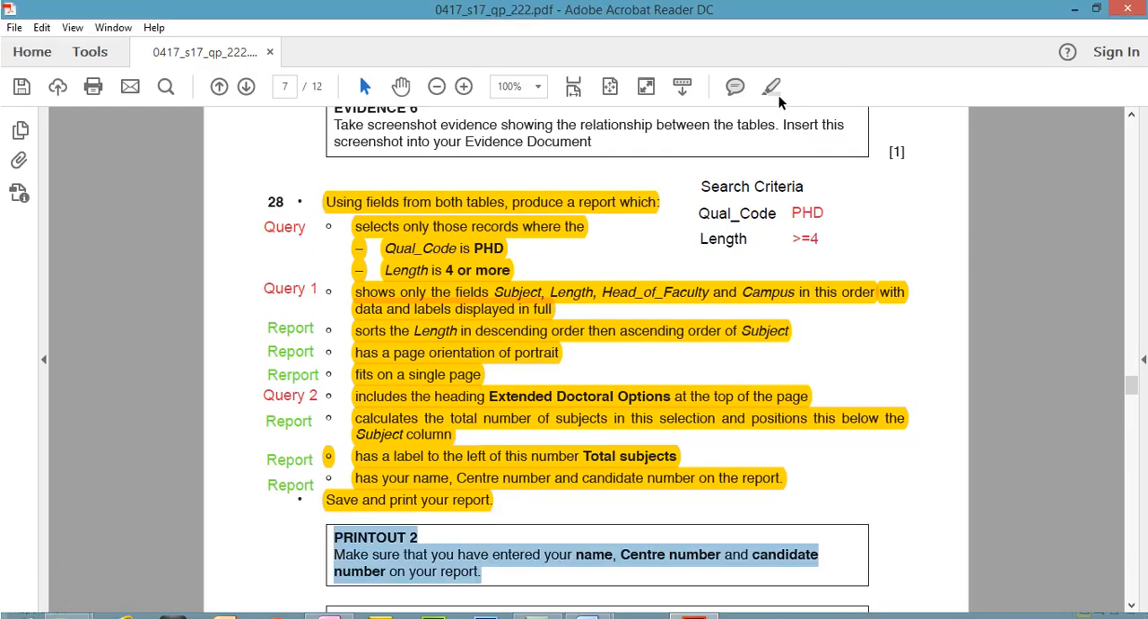
{"action": "left_click", "coordinate": [773, 63]}
{"action": "scroll", "coordinate": [1124, 393], "scroll_direction": "down", "scroll_amount": 5}
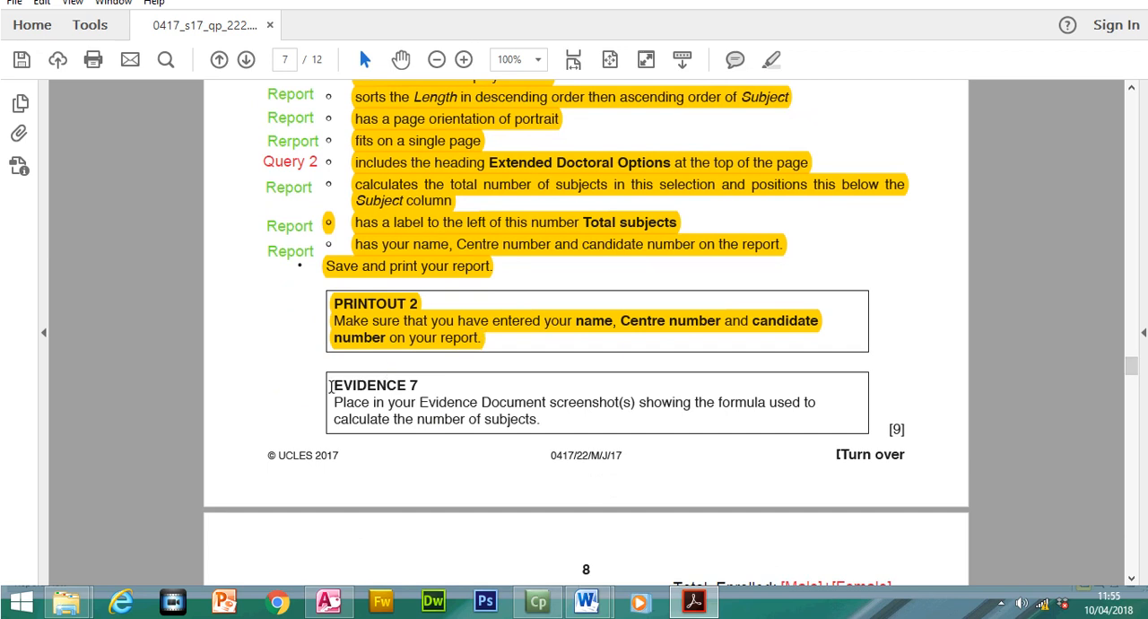
{"action": "left_click_drag", "start_coordinate": [331, 385], "coordinate": [508, 418]}
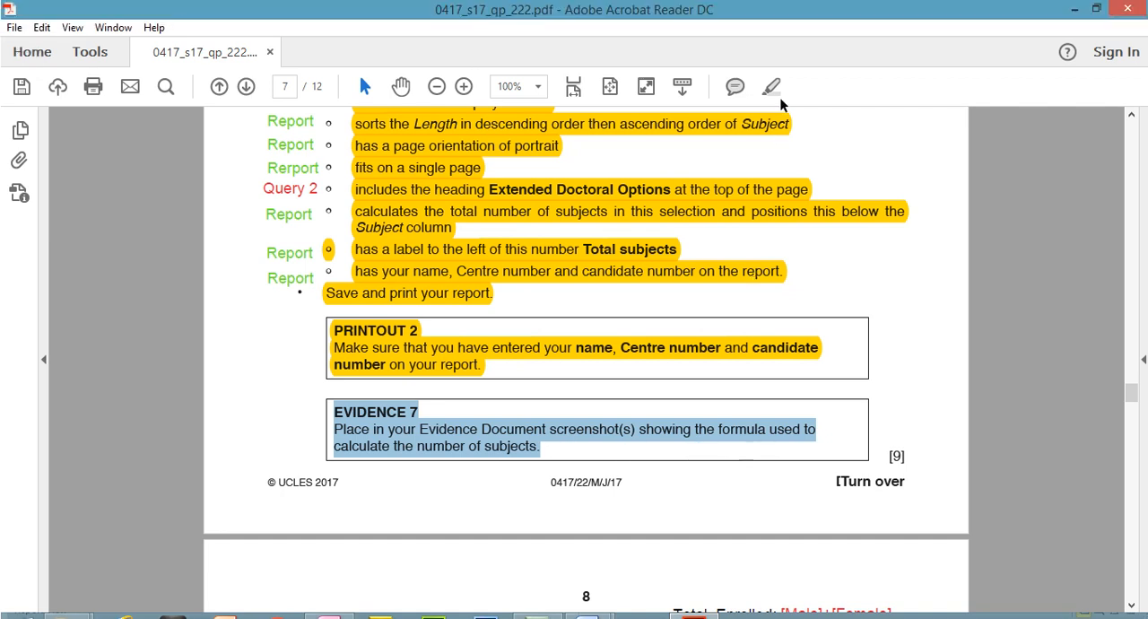
{"action": "left_click", "coordinate": [771, 60]}
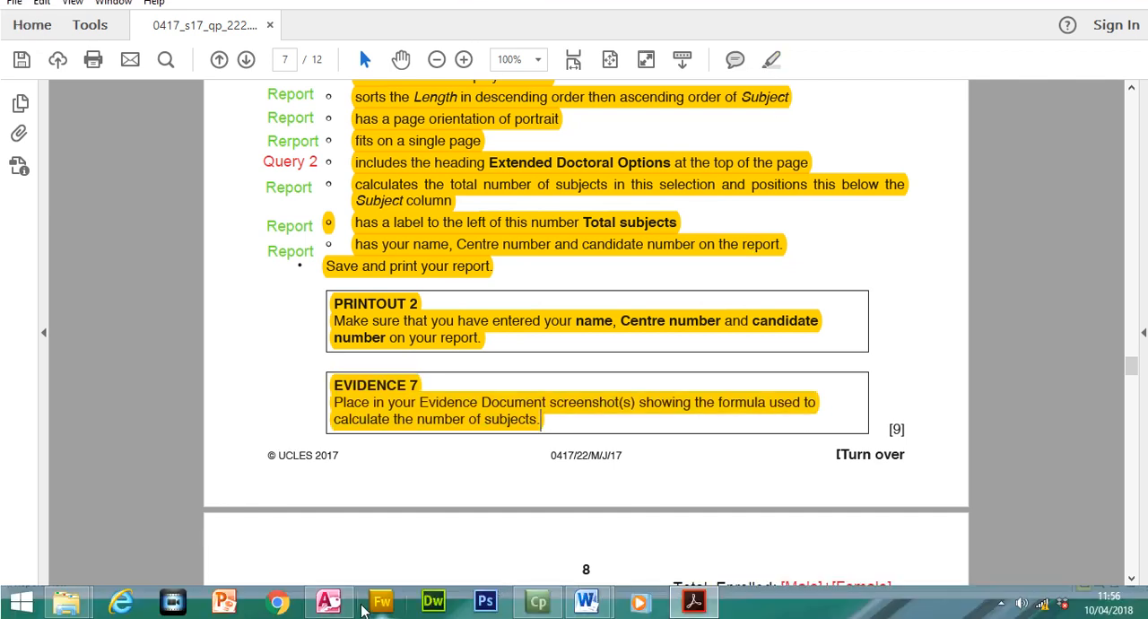
- Switch to Access, open the report in Design View and select the Report Footer section to capture the =Count(*) formula
{"action": "left_click", "coordinate": [328, 602]}
{"action": "left_click", "coordinate": [28, 76]}
{"action": "left_click", "coordinate": [53, 232]}
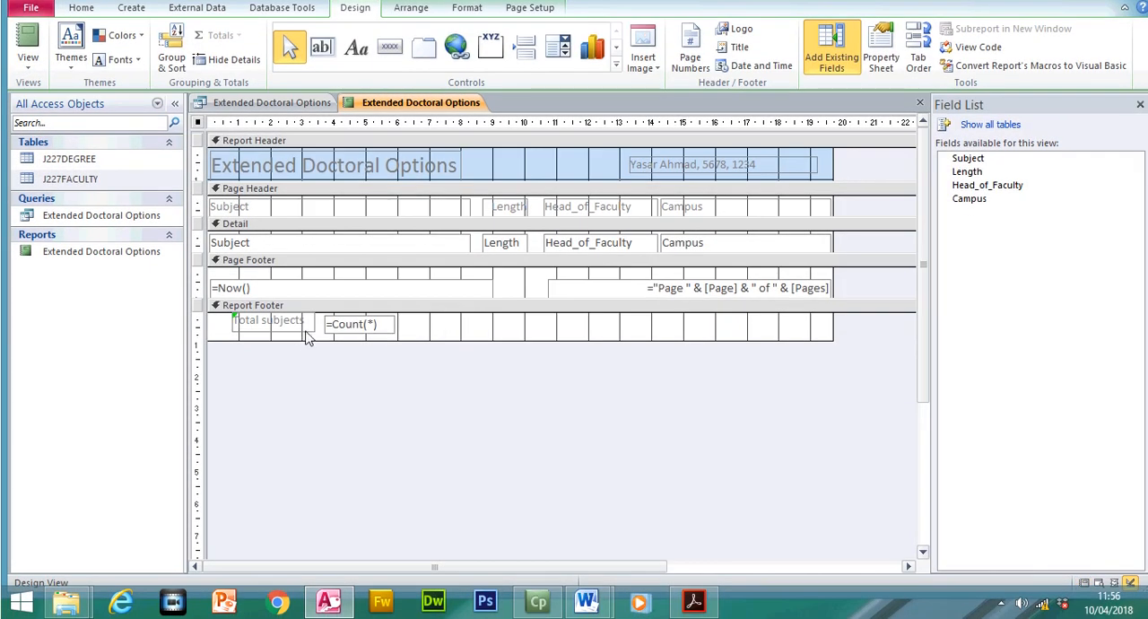
{"action": "left_click", "coordinate": [305, 330]}
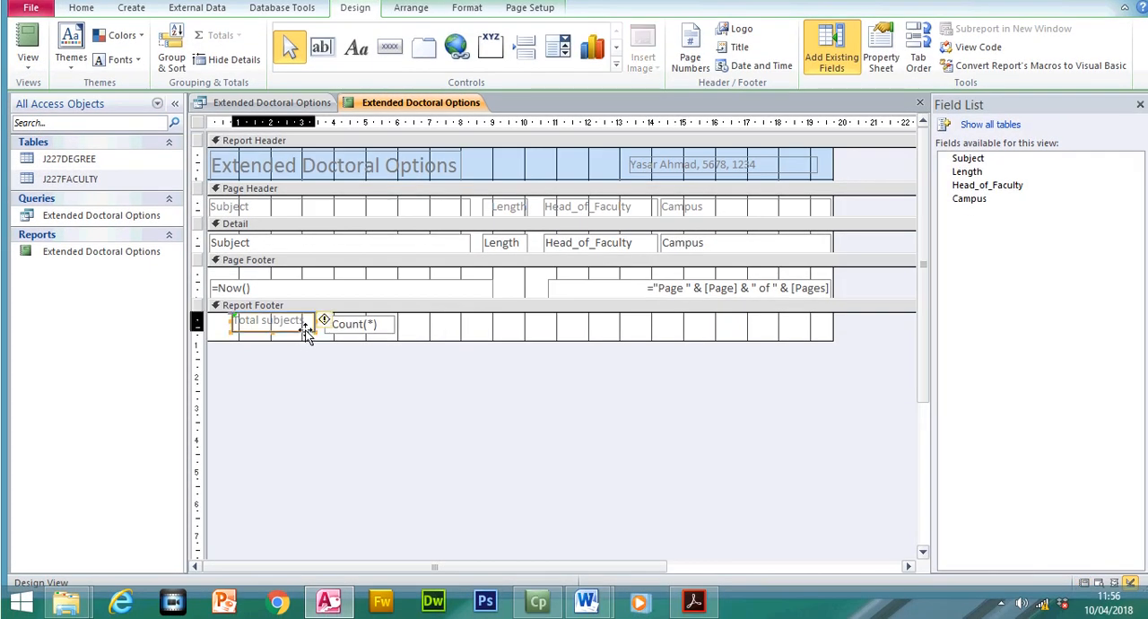
{"action": "left_click", "coordinate": [446, 339]}
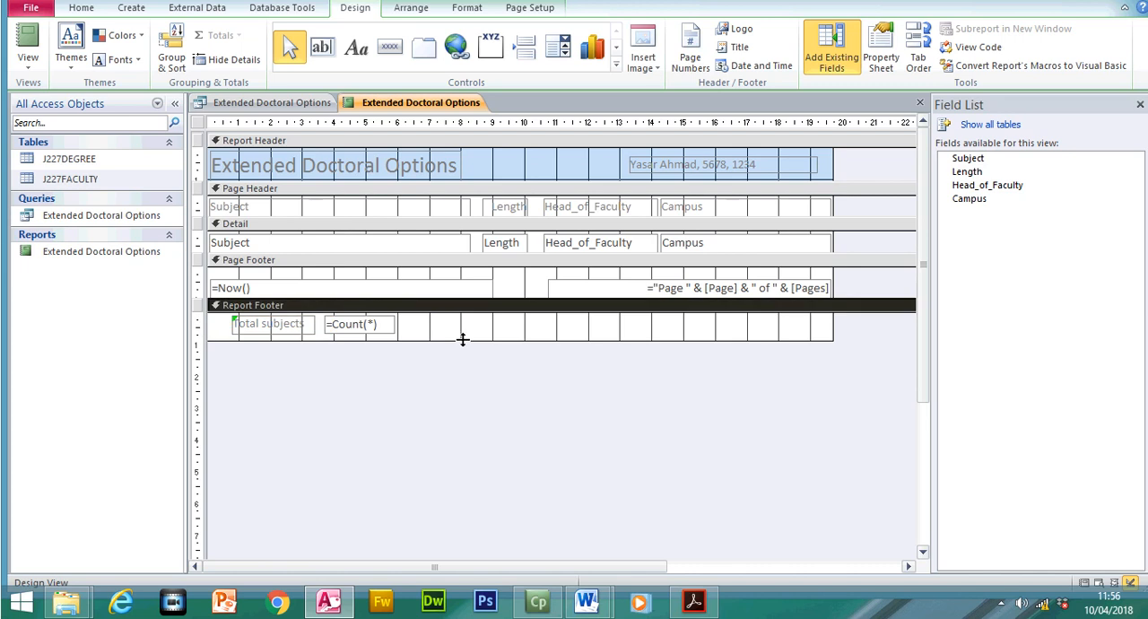
- Switch to the Word evidence document and paste the Design View screenshot under the Step 28 - EVIDENCE 7 heading
{"action": "mouse_move", "coordinate": [590, 597]}
{"action": "left_click", "coordinate": [549, 536]}
{"action": "left_click_drag", "start_coordinate": [1142, 363], "coordinate": [1143, 381]}
{"action": "left_click", "coordinate": [444, 356]}
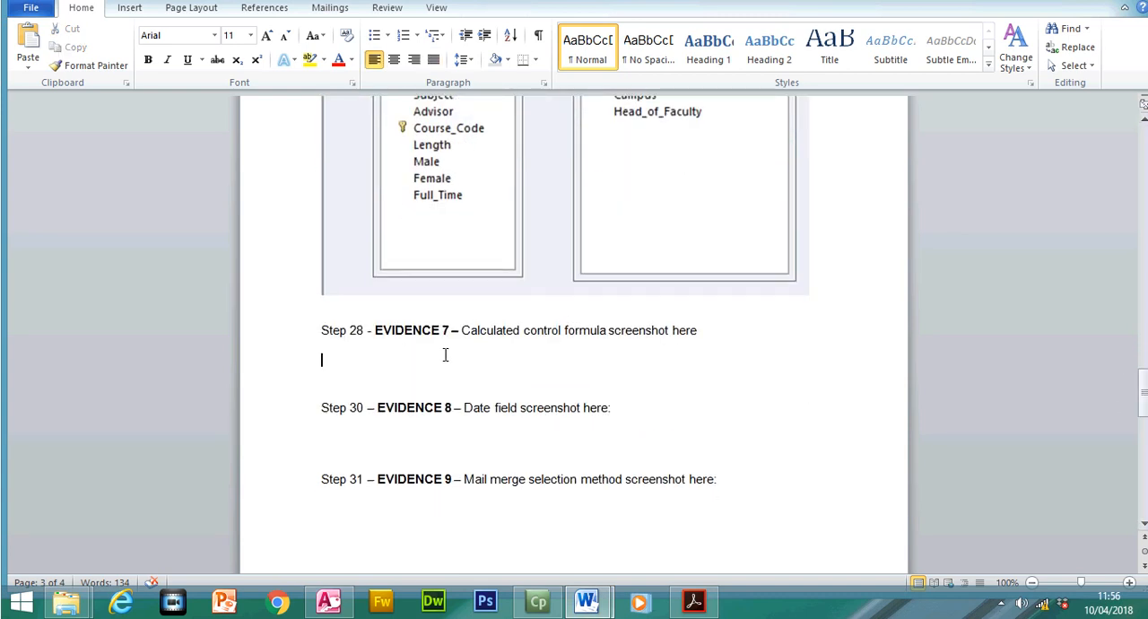
{"action": "key", "text": "ctrl+v"}
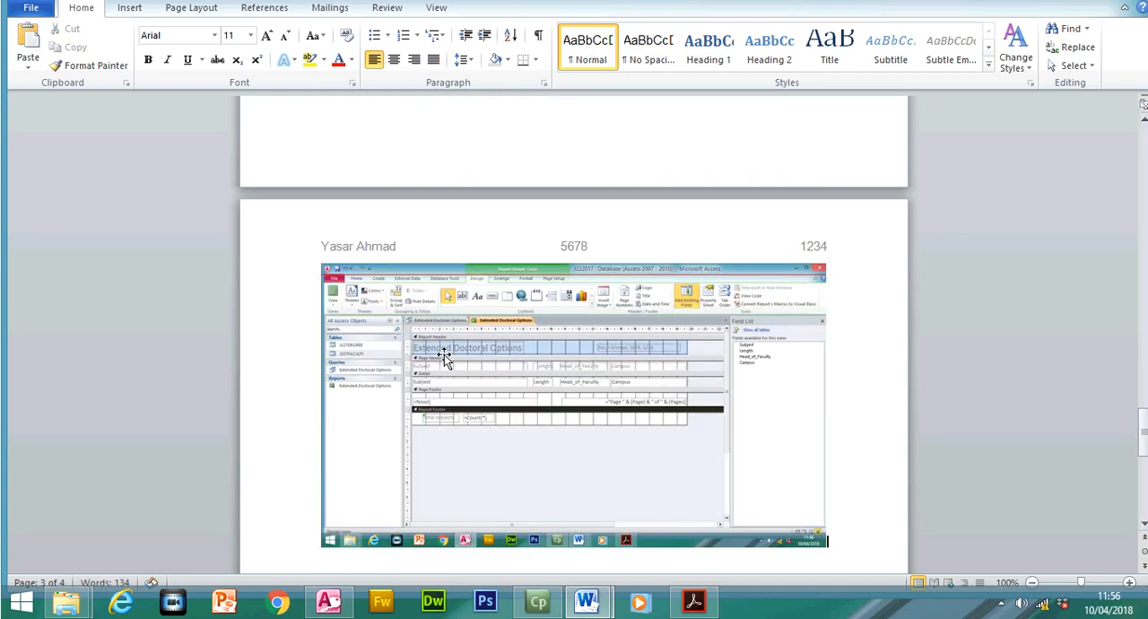
- Crop the pasted screenshot to just the Report Footer with the Total subjects label and =Count(*) box, about 2.54 cm wide
{"action": "left_click", "coordinate": [444, 356]}
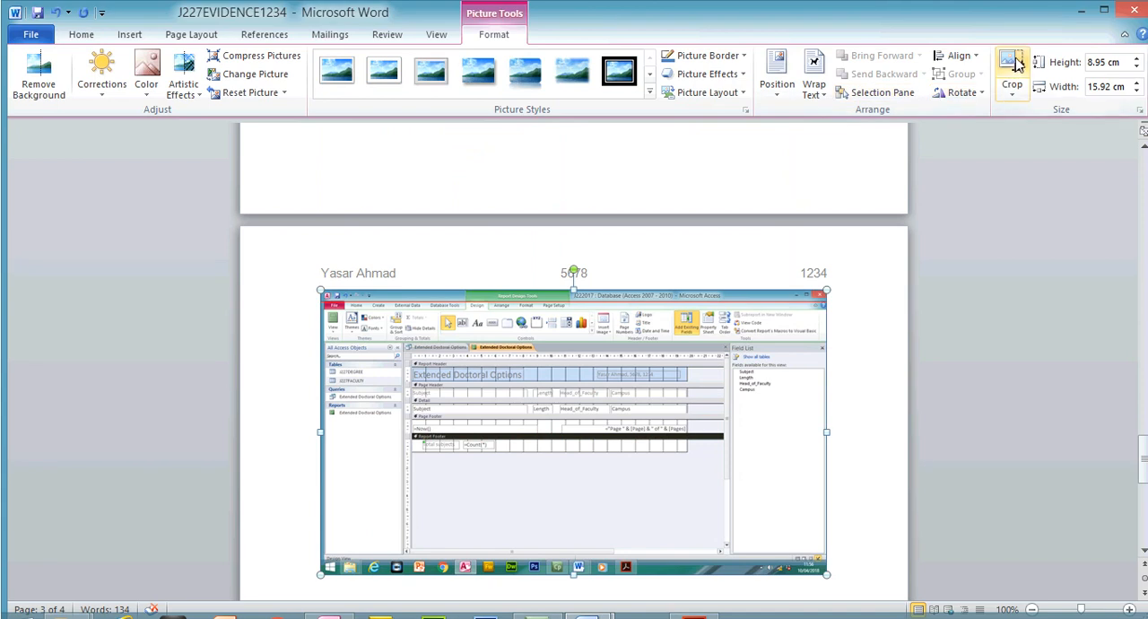
{"action": "left_click", "coordinate": [1016, 62]}
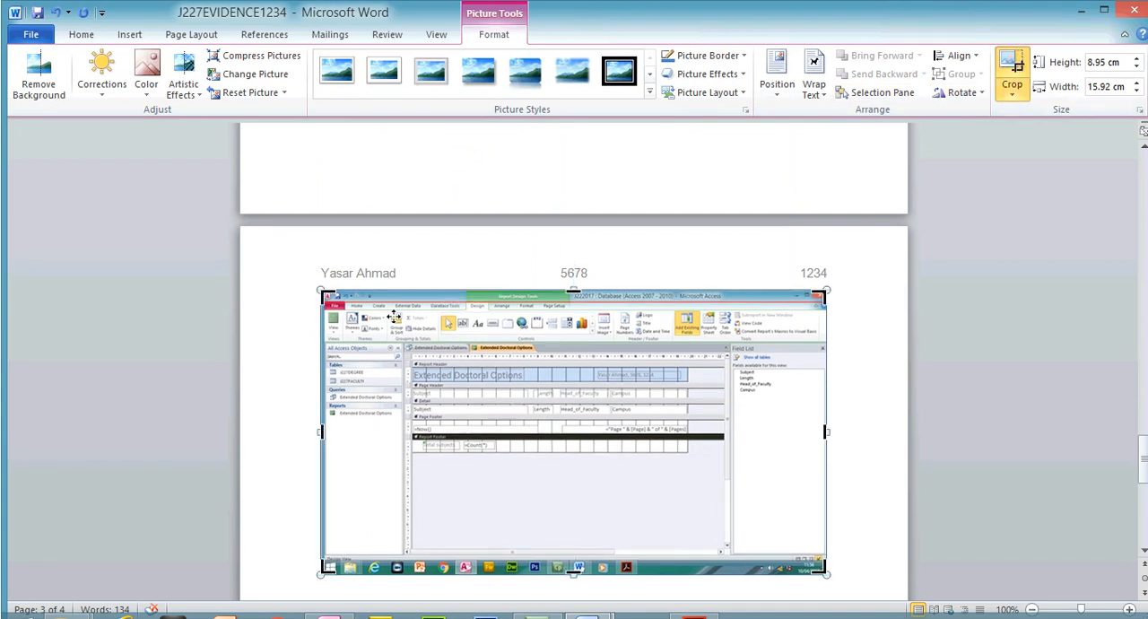
{"action": "left_click_drag", "start_coordinate": [389, 361], "coordinate": [424, 411]}
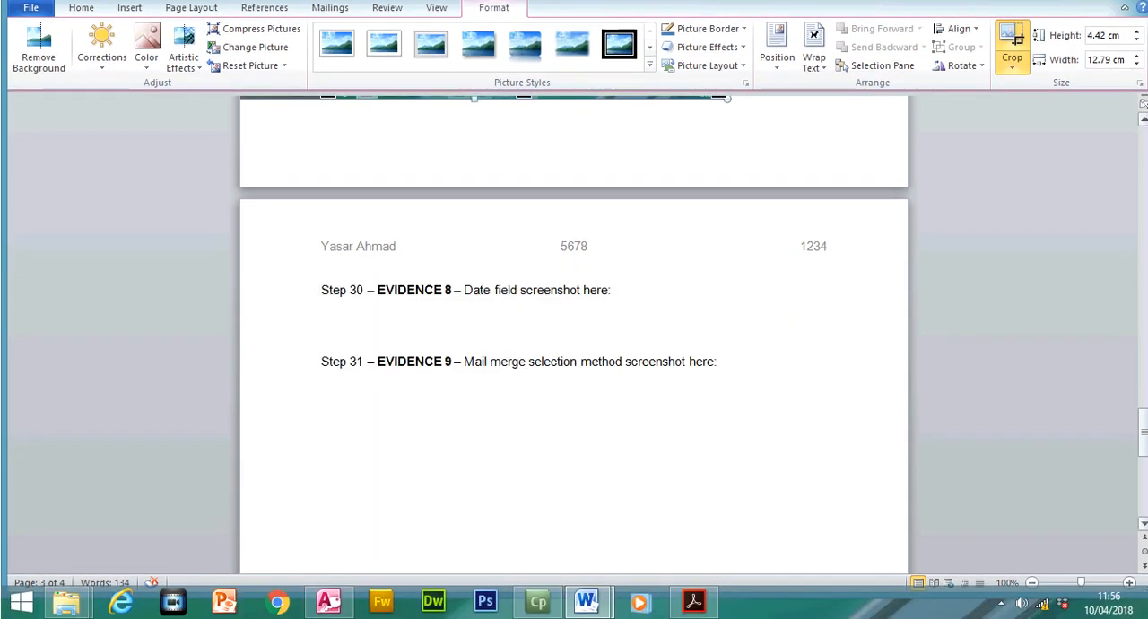
{"action": "scroll", "coordinate": [717, 359], "scroll_direction": "up", "scroll_amount": 7}
{"action": "left_click_drag", "start_coordinate": [720, 455], "coordinate": [401, 340]}
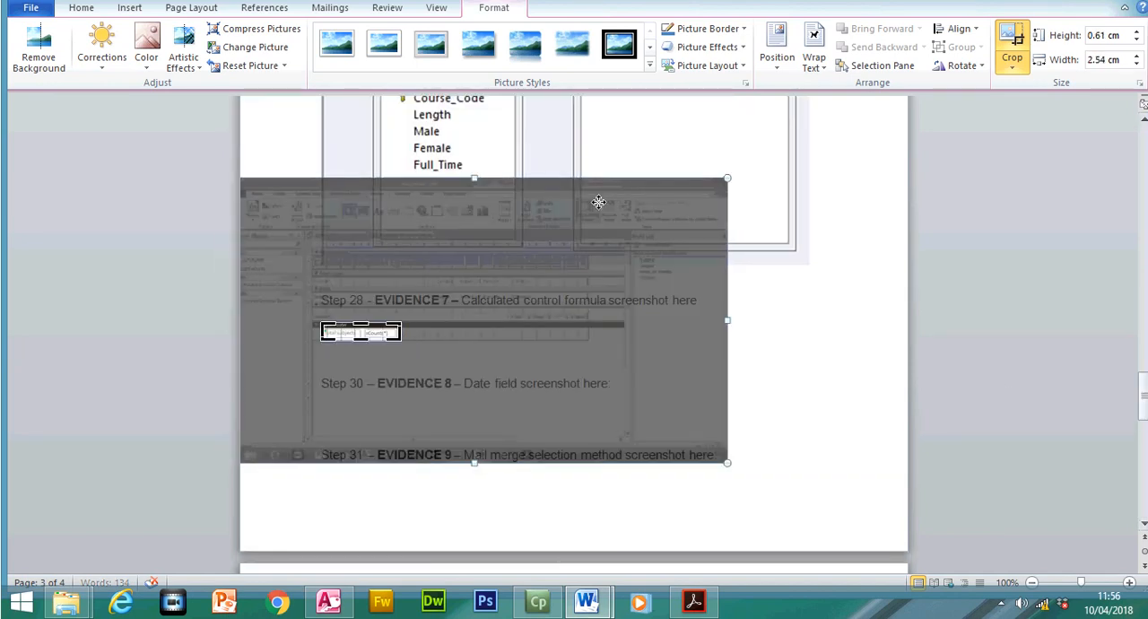
{"action": "left_click", "coordinate": [1007, 38]}
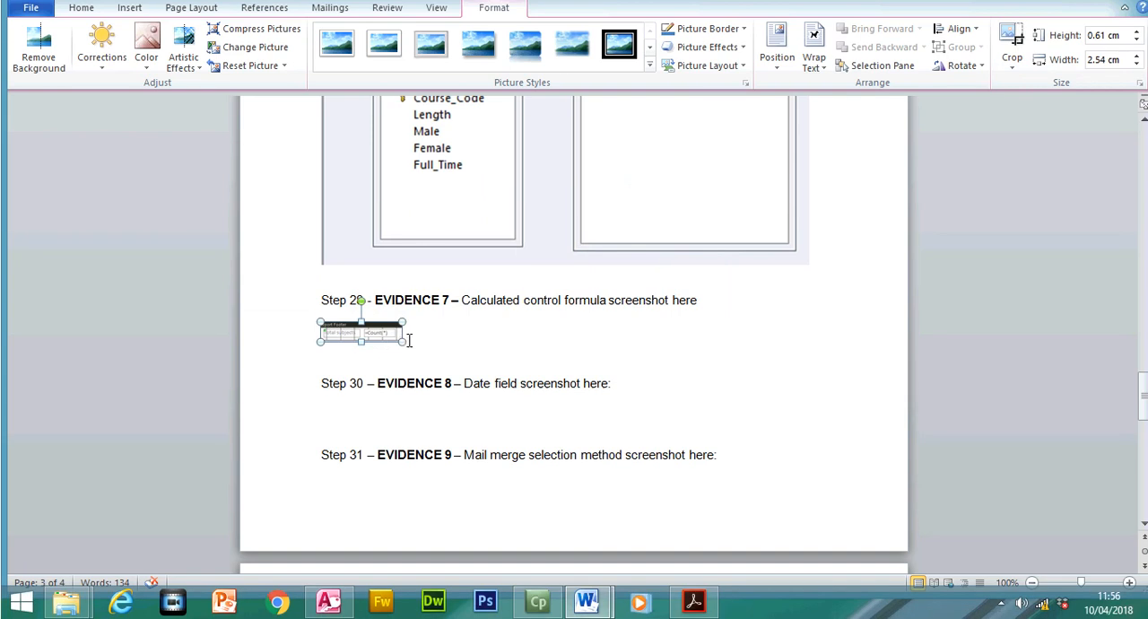
- Enlarge the cropped screenshot to about 13.79 cm wide and move the Step 30 – EVIDENCE 8 heading onto a new page
{"action": "left_click_drag", "start_coordinate": [410, 339], "coordinate": [761, 384]}
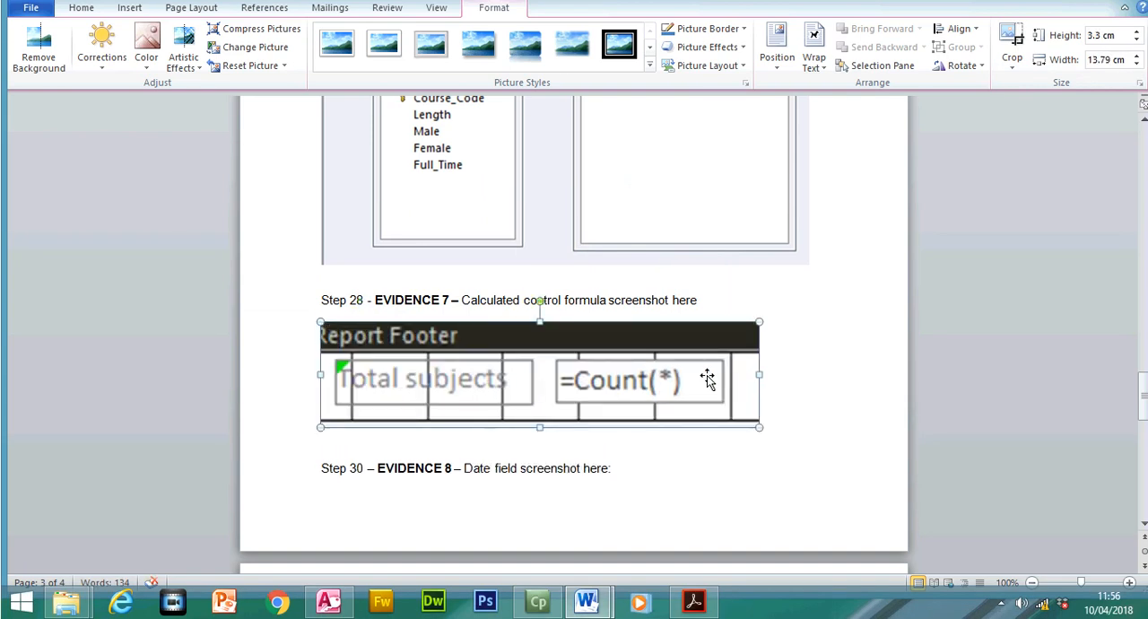
{"action": "left_click", "coordinate": [822, 403]}
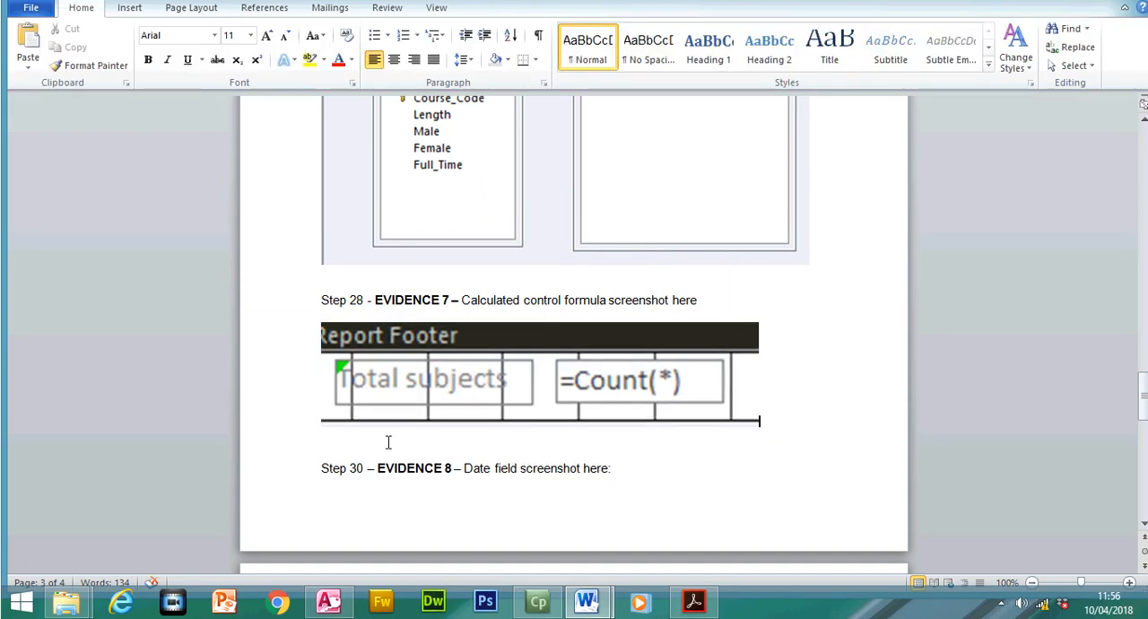
{"action": "left_click", "coordinate": [320, 467]}
{"action": "key", "text": "ctrl+Return"}
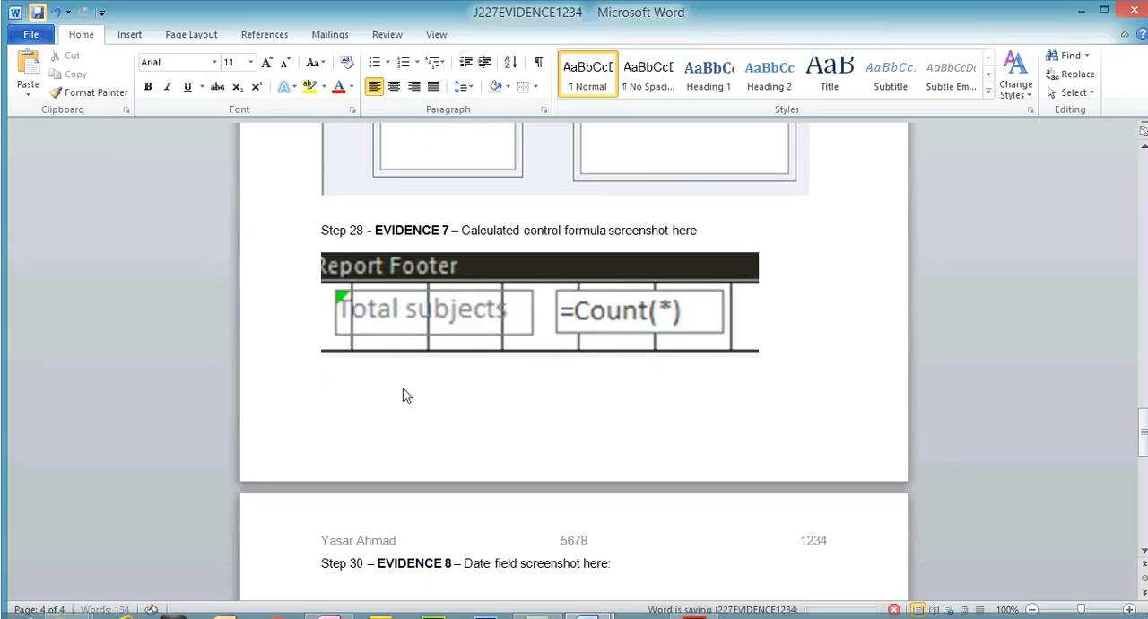
- Switch to the exam paper in Acrobat Reader and highlight the opening line of step 29 on page 8
{"action": "left_click", "coordinate": [694, 601]}
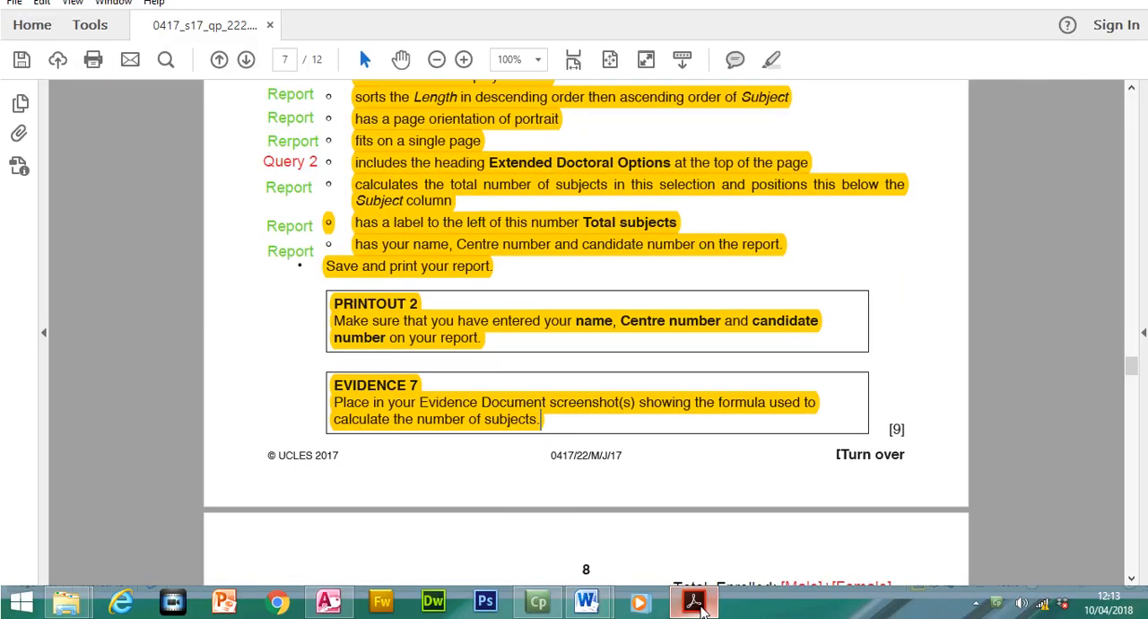
{"action": "left_click_drag", "start_coordinate": [1134, 368], "coordinate": [1134, 385]}
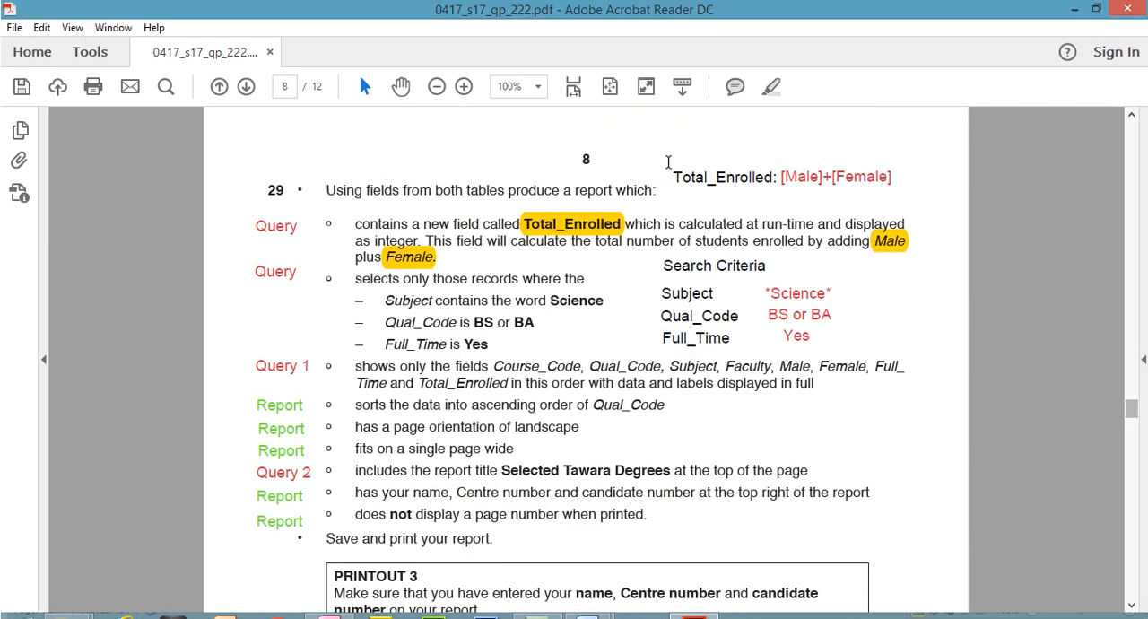
{"action": "left_click_drag", "start_coordinate": [326, 189], "coordinate": [639, 179]}
{"action": "left_click", "coordinate": [769, 87]}
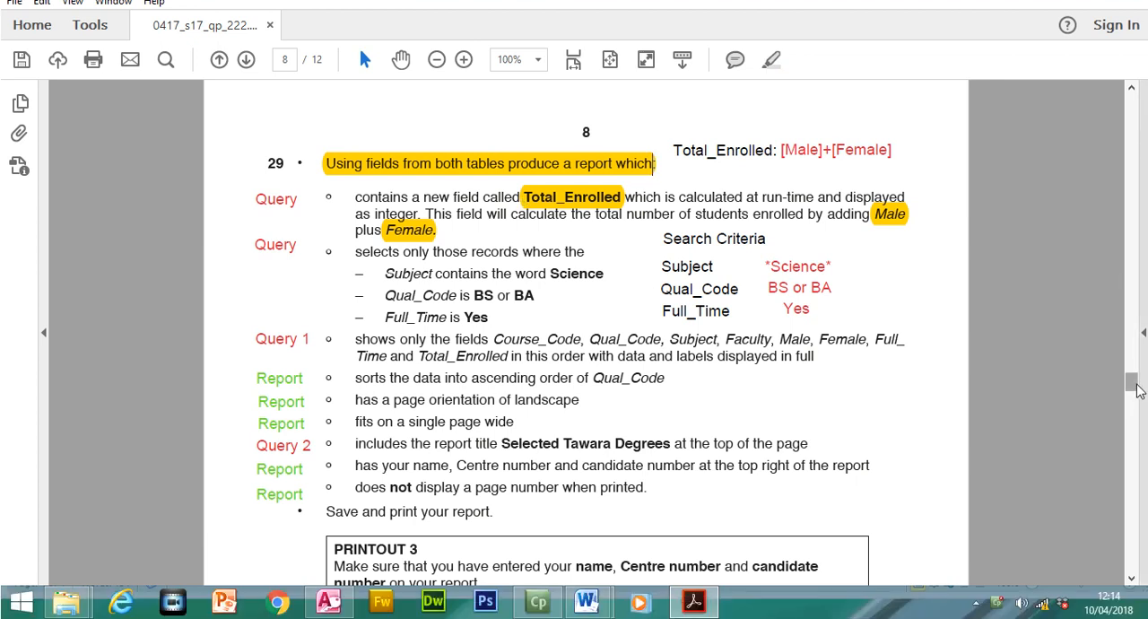
- Review steps 28 and 29 in the exam paper, marking step 29's required field list and report title
{"action": "left_click_drag", "start_coordinate": [1132, 408], "coordinate": [1135, 367]}
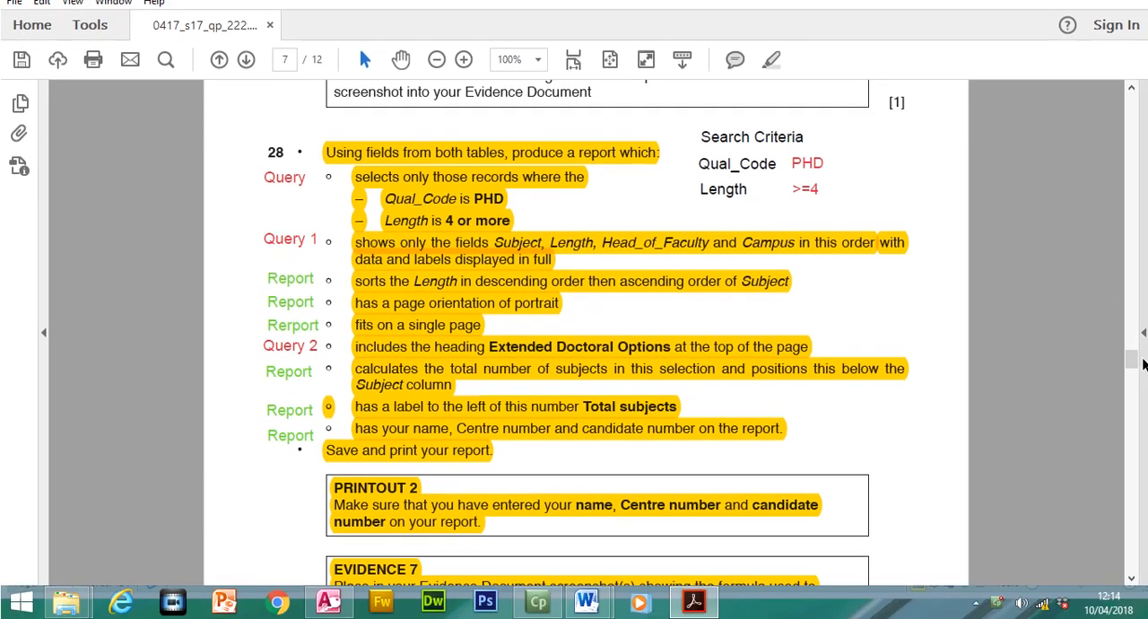
{"action": "left_click_drag", "start_coordinate": [1134, 361], "coordinate": [1137, 387]}
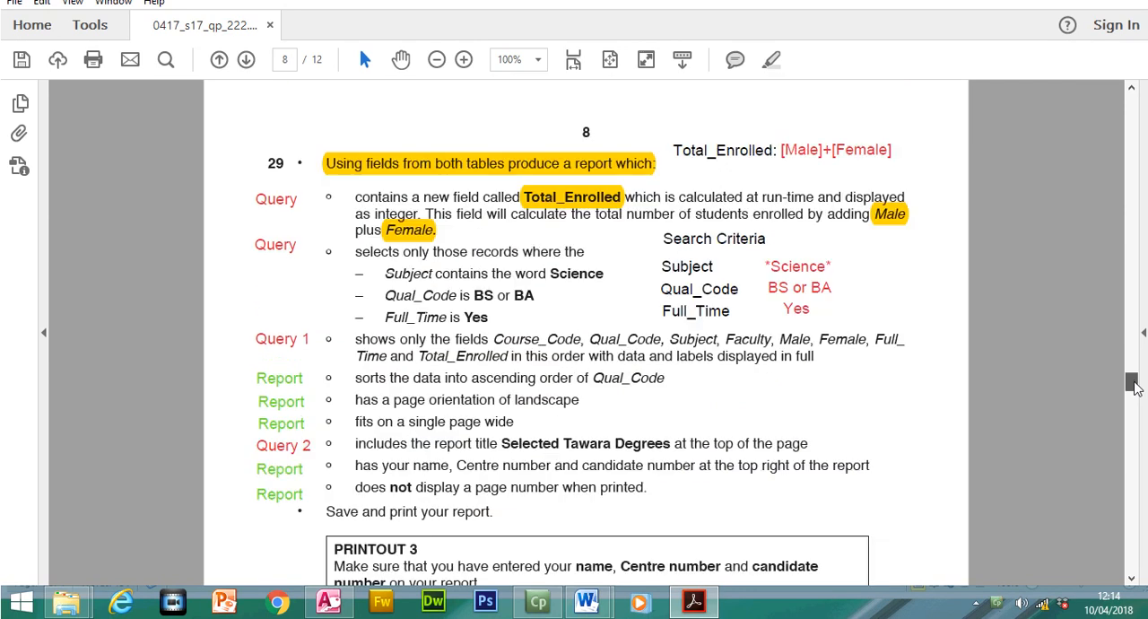
{"action": "left_click_drag", "start_coordinate": [354, 331], "coordinate": [817, 354]}
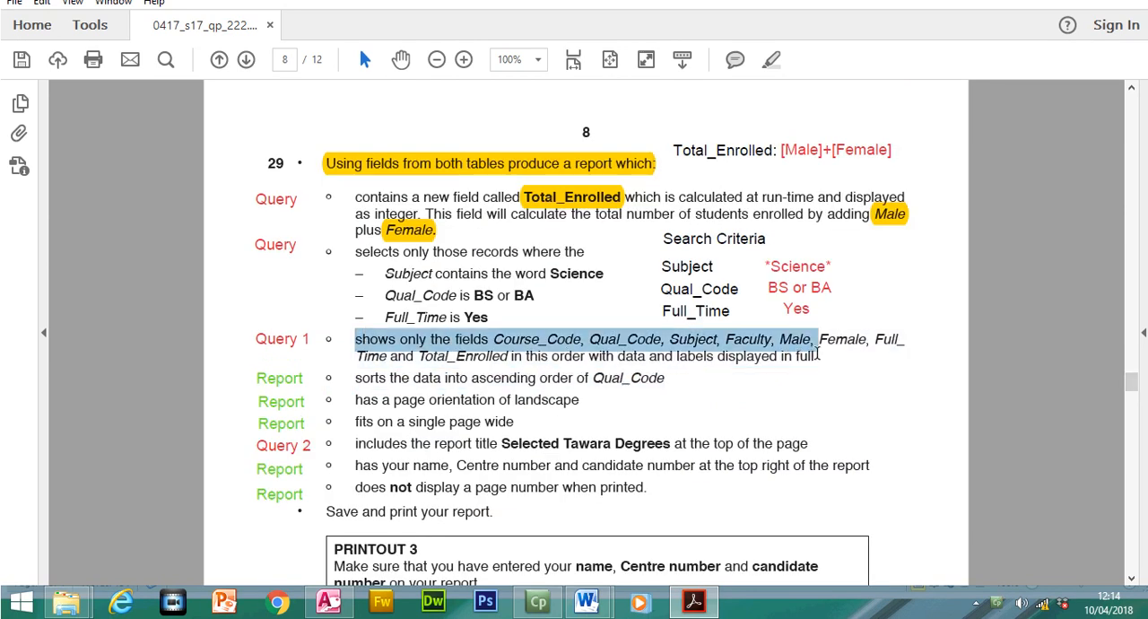
{"action": "key", "text": "super+c"}
{"action": "left_click_drag", "start_coordinate": [500, 443], "coordinate": [612, 443]}
- Switch to the Access database and close the open Extended Doctoral Options report and query
{"action": "left_click", "coordinate": [327, 603]}
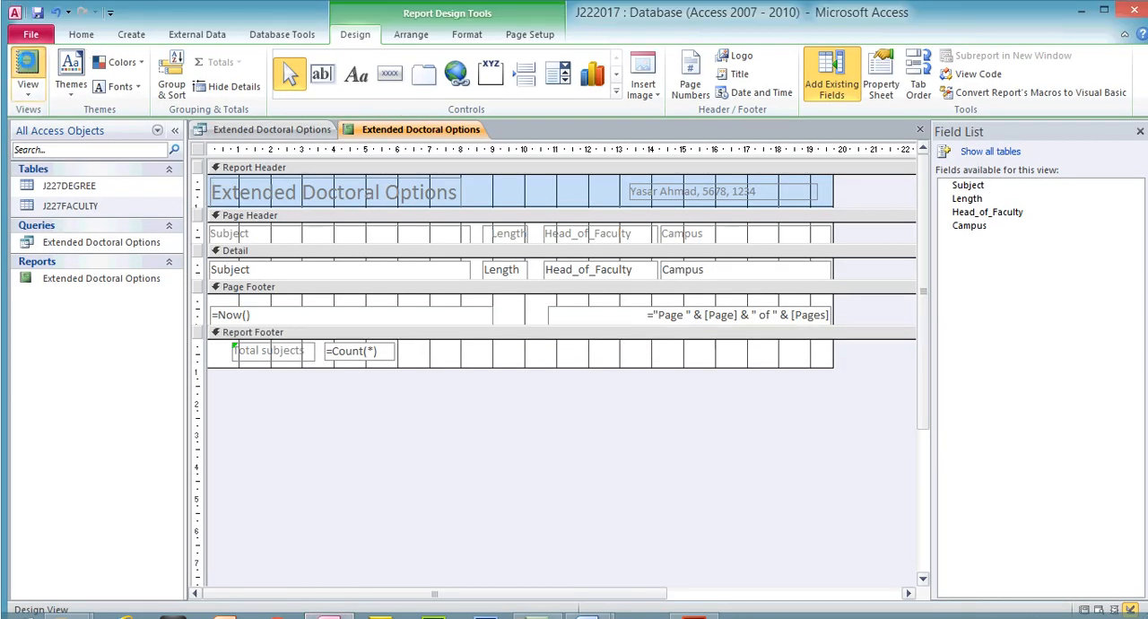
{"action": "left_click", "coordinate": [28, 64]}
{"action": "left_click", "coordinate": [39, 13]}
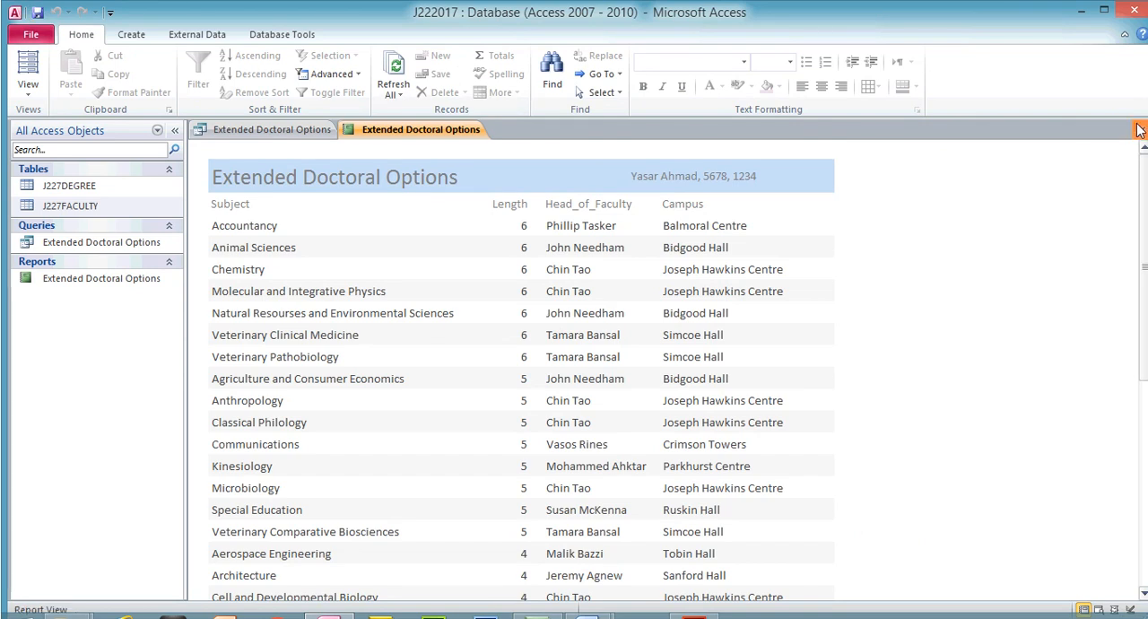
{"action": "left_click", "coordinate": [1141, 129]}
{"action": "left_click", "coordinate": [1141, 129]}
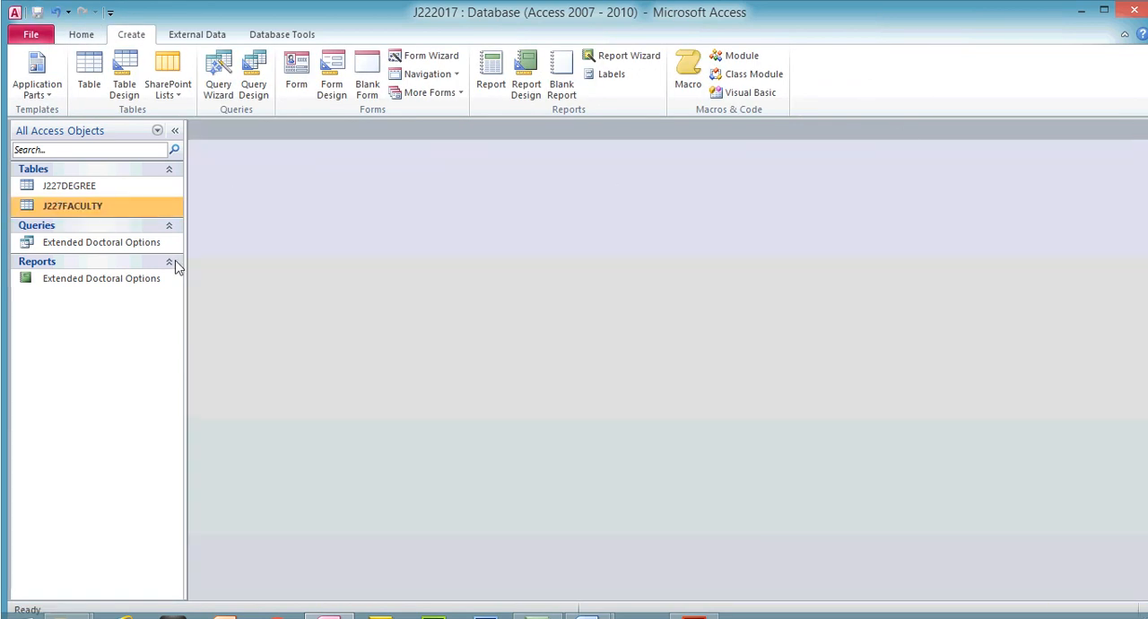
- Start a new query with the Simple Query Wizard and check step 29's required field order in the exam paper
{"action": "left_click", "coordinate": [132, 244]}
{"action": "left_click", "coordinate": [123, 285]}
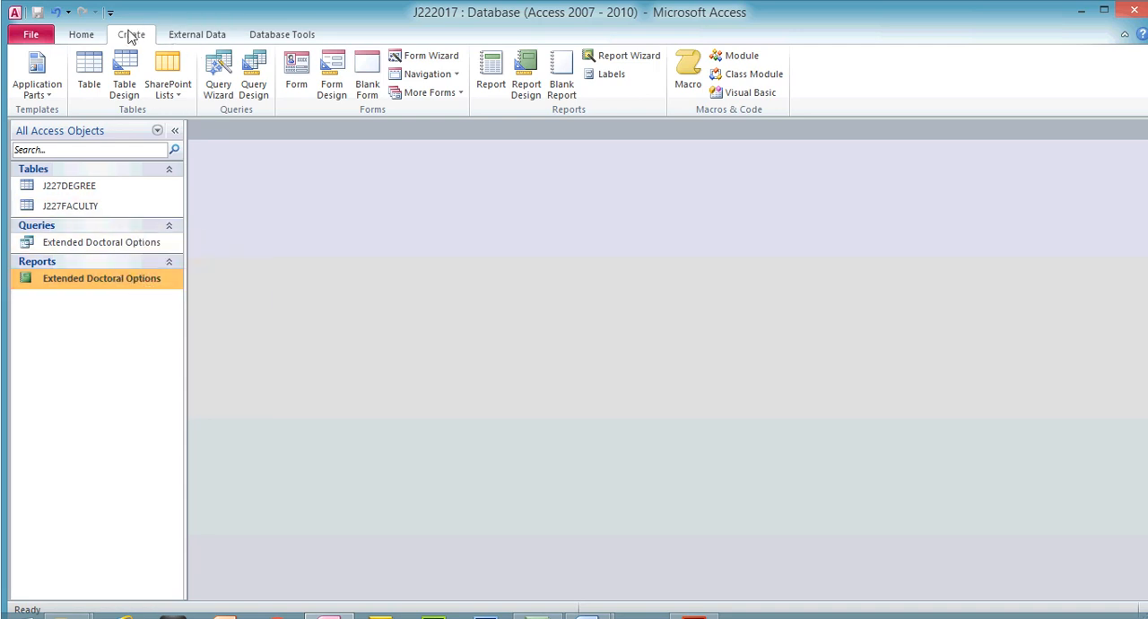
{"action": "left_click", "coordinate": [218, 76]}
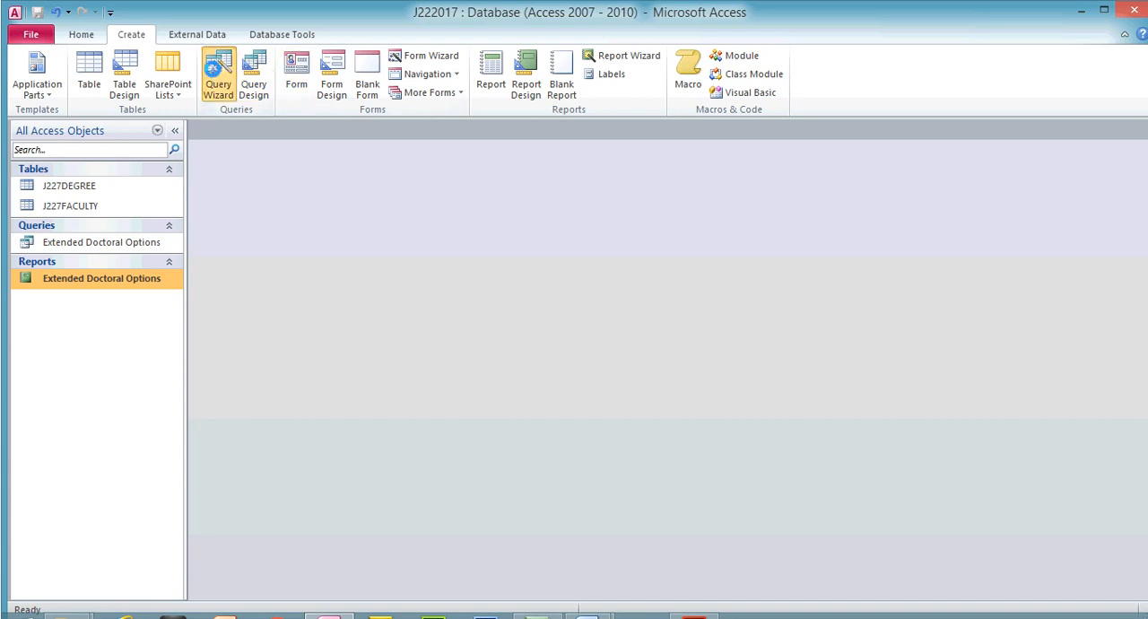
{"action": "left_click", "coordinate": [658, 406]}
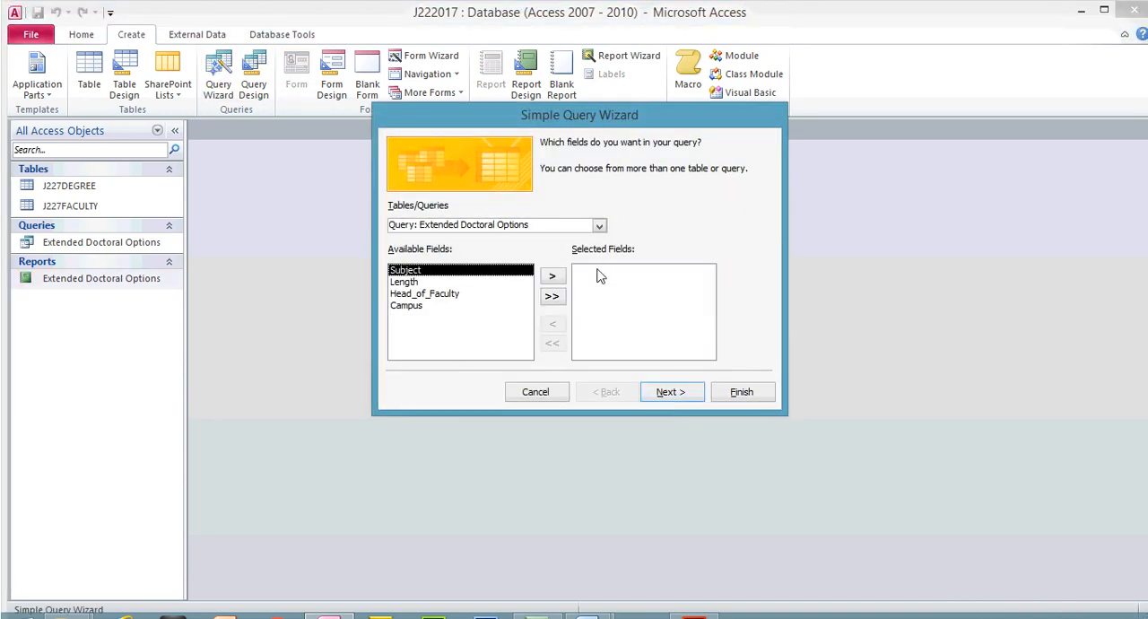
{"action": "left_click", "coordinate": [599, 225]}
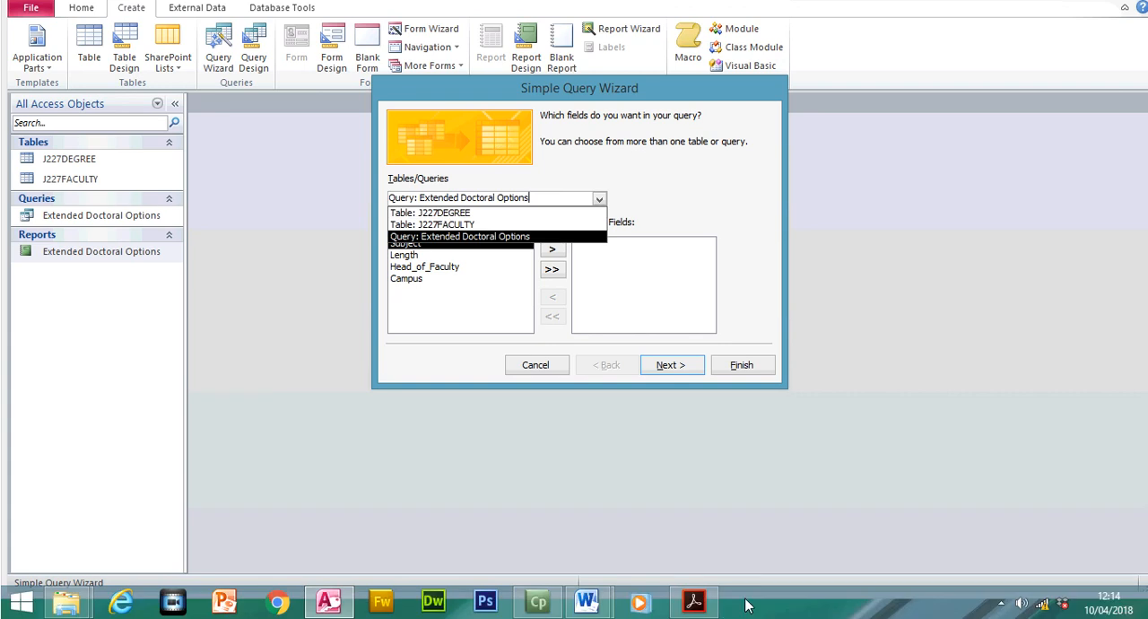
{"action": "left_click", "coordinate": [699, 605]}
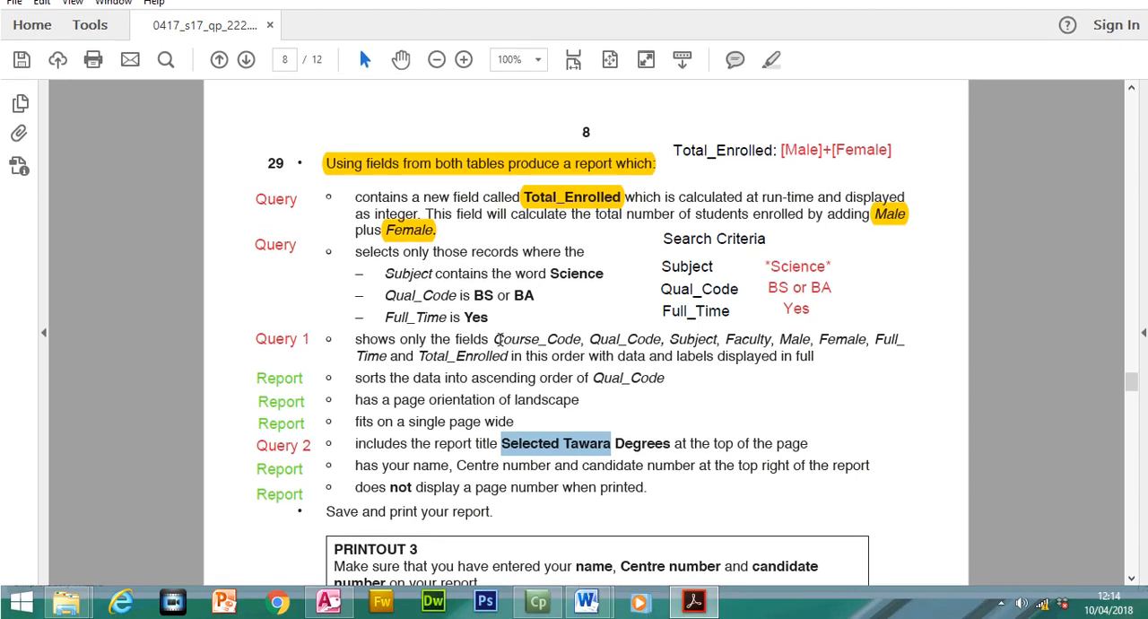
{"action": "left_click_drag", "start_coordinate": [496, 339], "coordinate": [637, 335]}
{"action": "left_click", "coordinate": [696, 606]}
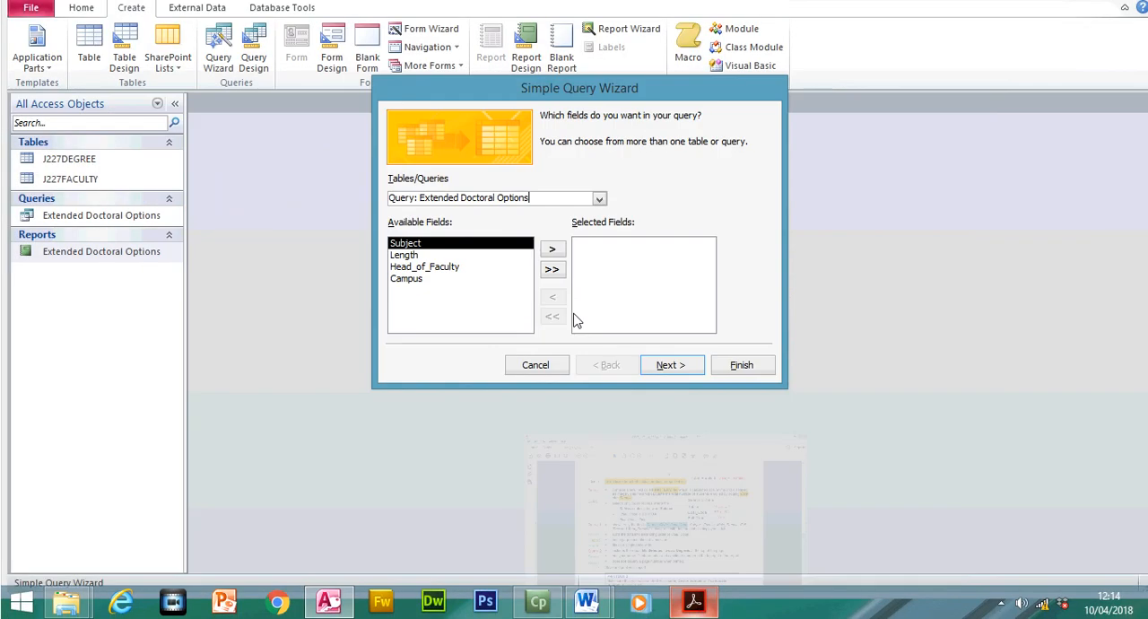
- Add the Course_Code and Qual_Code fields from table J227DEGREE to the new query, in that order
{"action": "left_click", "coordinate": [597, 198]}
{"action": "left_click", "coordinate": [565, 215]}
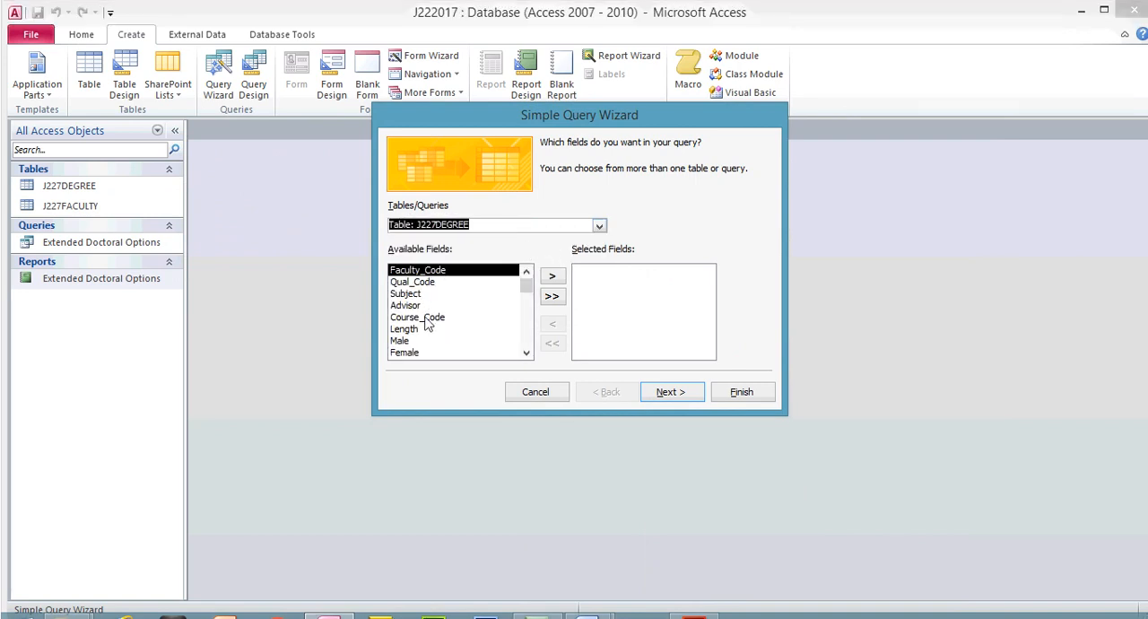
{"action": "double_click", "coordinate": [430, 317]}
{"action": "left_click", "coordinate": [432, 282]}
{"action": "double_click", "coordinate": [431, 283]}
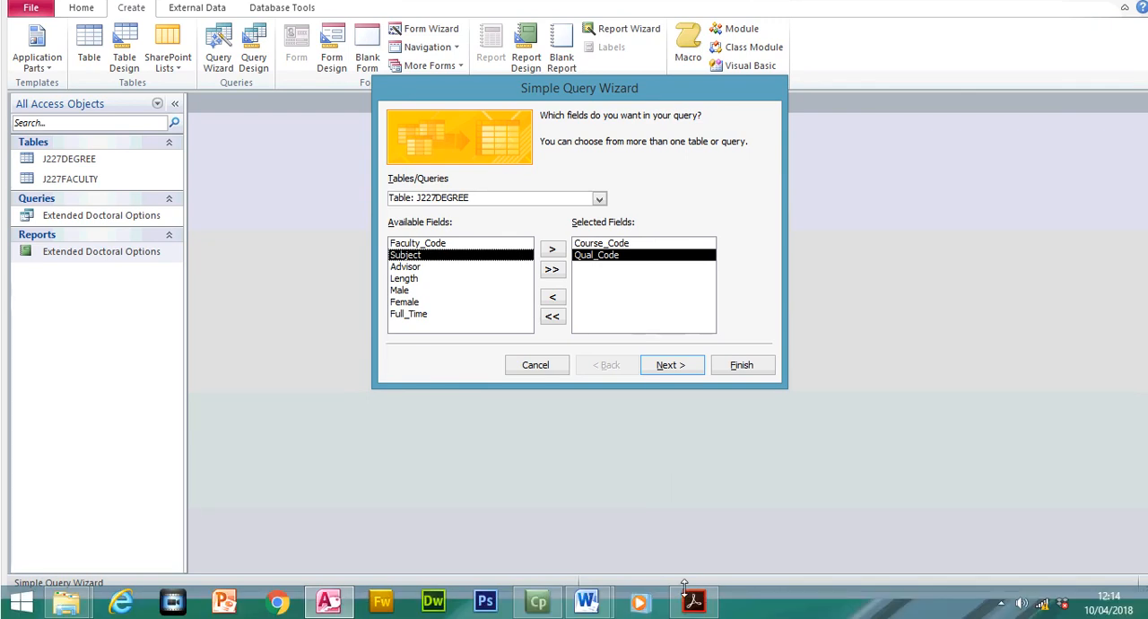
- Check the next required fields in the exam paper and add Subject from table J227DEGREE to the query
{"action": "left_click", "coordinate": [694, 603]}
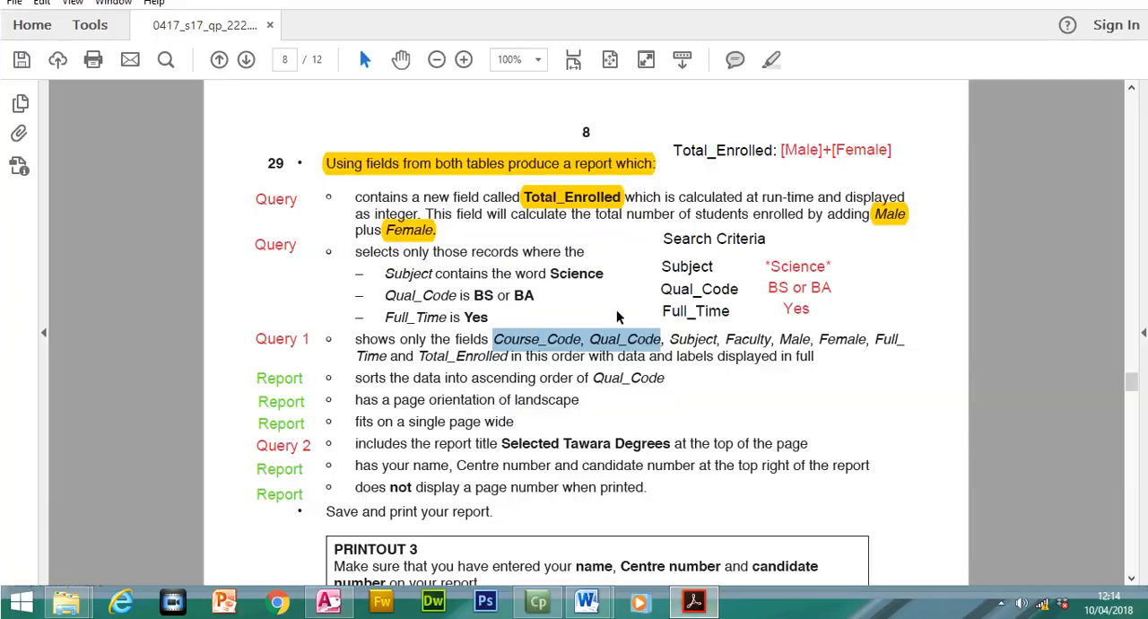
{"action": "left_click_drag", "start_coordinate": [672, 338], "coordinate": [750, 338]}
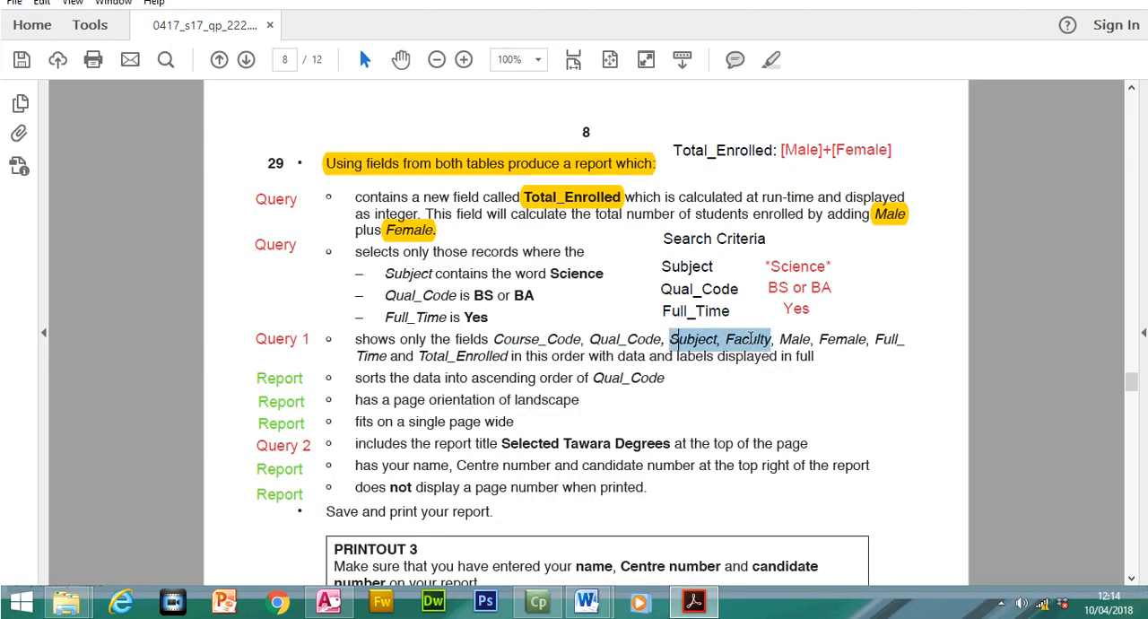
{"action": "left_click", "coordinate": [693, 602]}
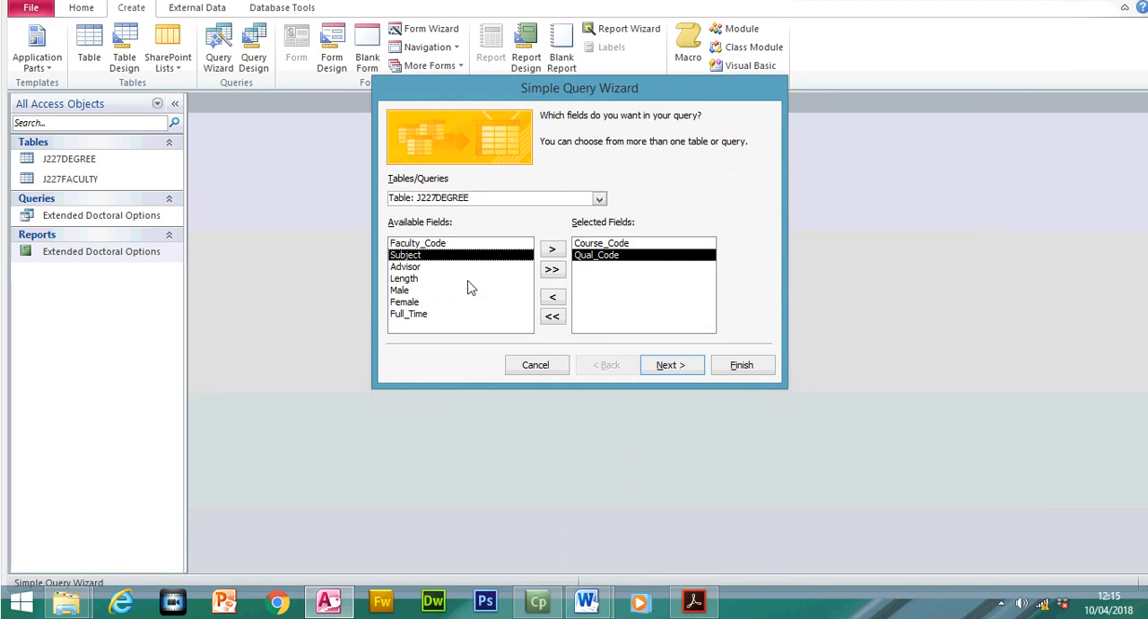
{"action": "left_click", "coordinate": [599, 198]}
{"action": "left_click", "coordinate": [439, 221]}
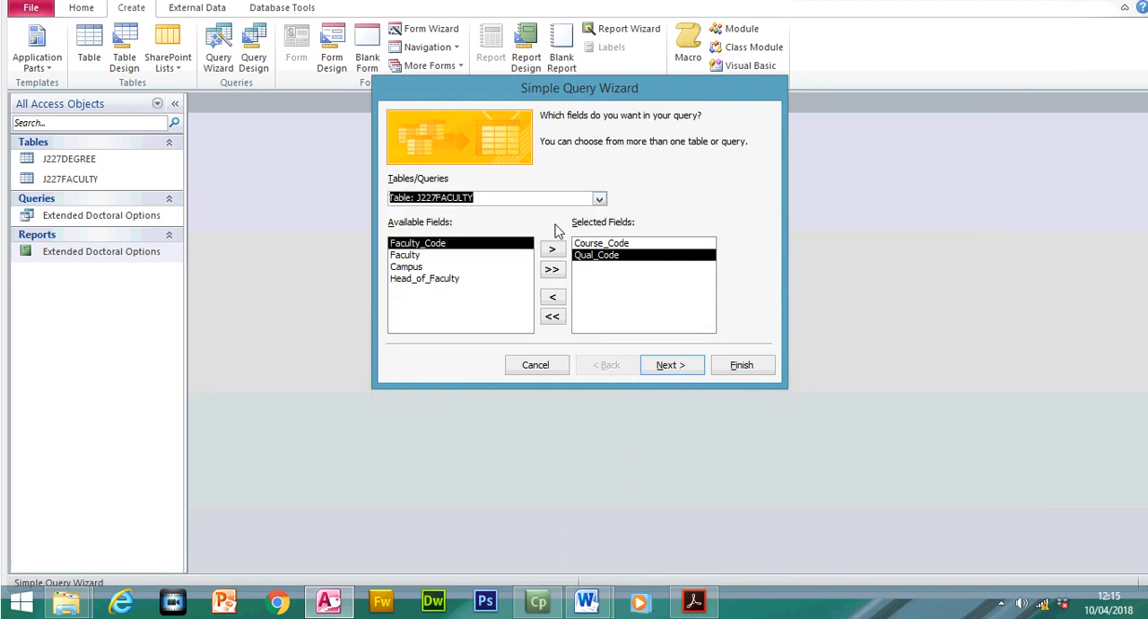
{"action": "left_click", "coordinate": [599, 226]}
{"action": "left_click", "coordinate": [550, 239]}
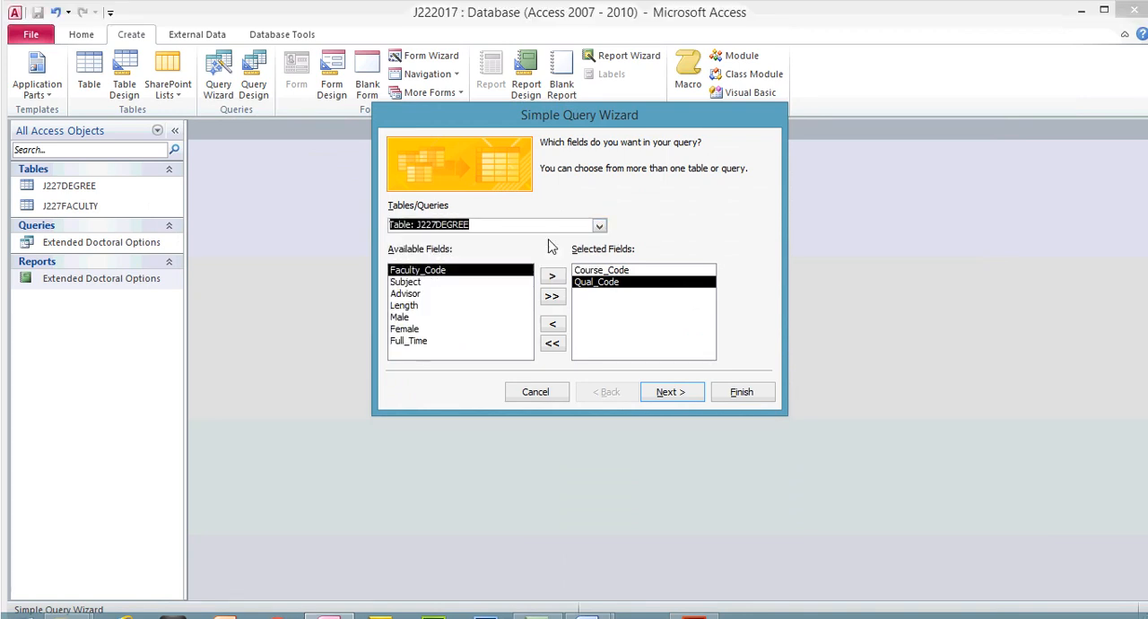
{"action": "double_click", "coordinate": [422, 286]}
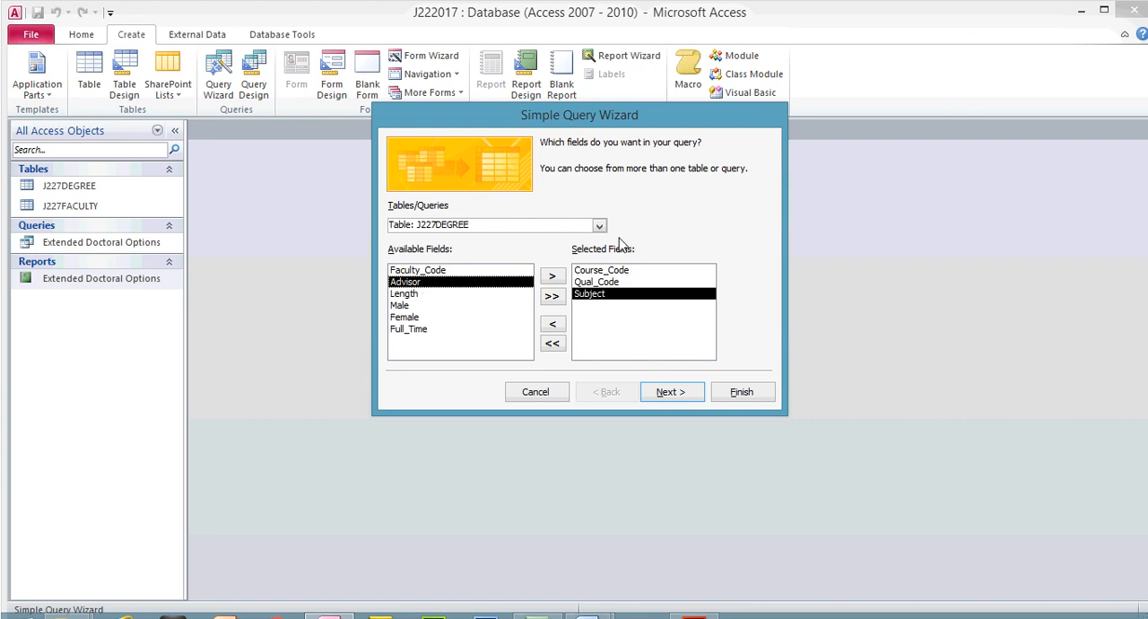
- Add the Faculty field from table J227FACULTY to the query's selected fields
{"action": "left_click", "coordinate": [599, 225]}
{"action": "left_click", "coordinate": [439, 247]}
{"action": "left_click", "coordinate": [403, 283]}
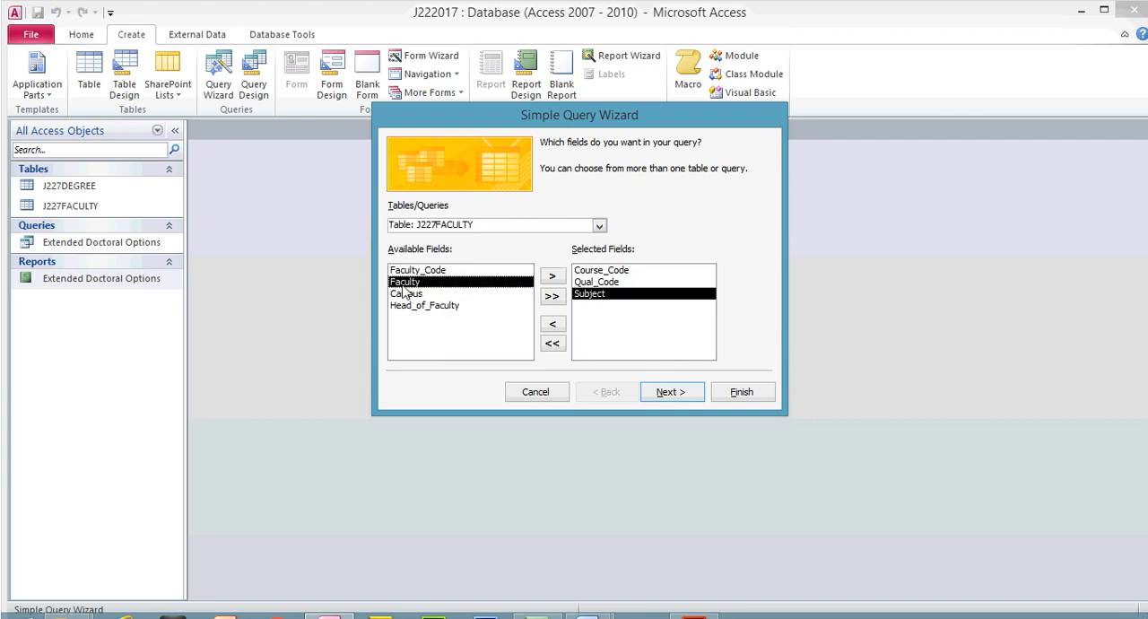
{"action": "double_click", "coordinate": [403, 284]}
- Check the following fields in the exam paper and add Male and Female from table J227DEGREE to the query
{"action": "left_click", "coordinate": [693, 617]}
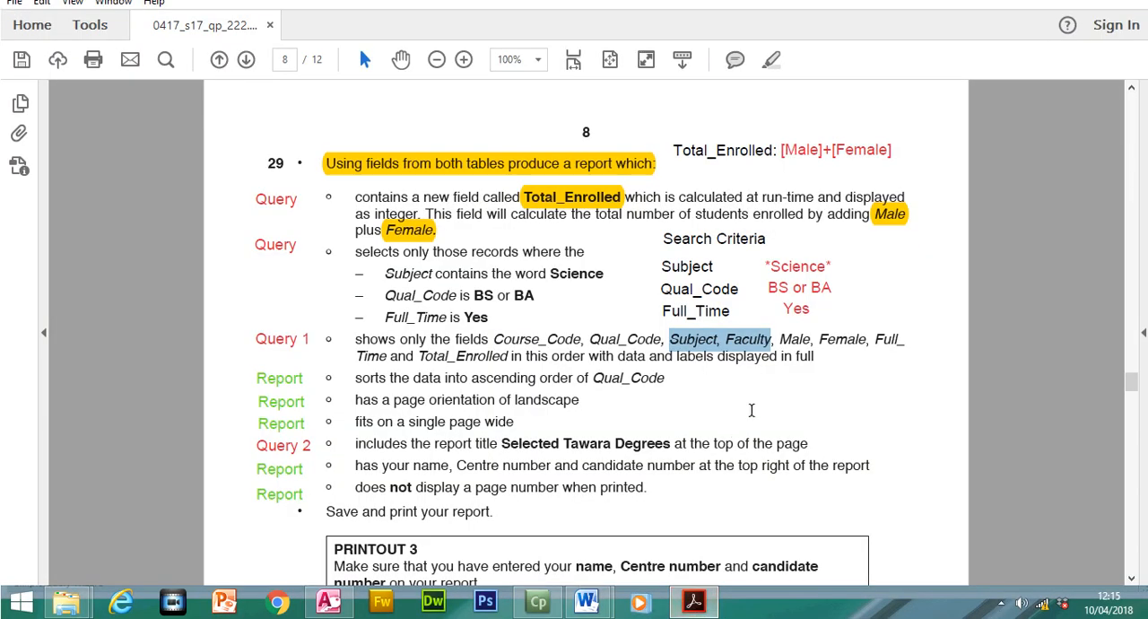
{"action": "left_click_drag", "start_coordinate": [780, 339], "coordinate": [840, 339]}
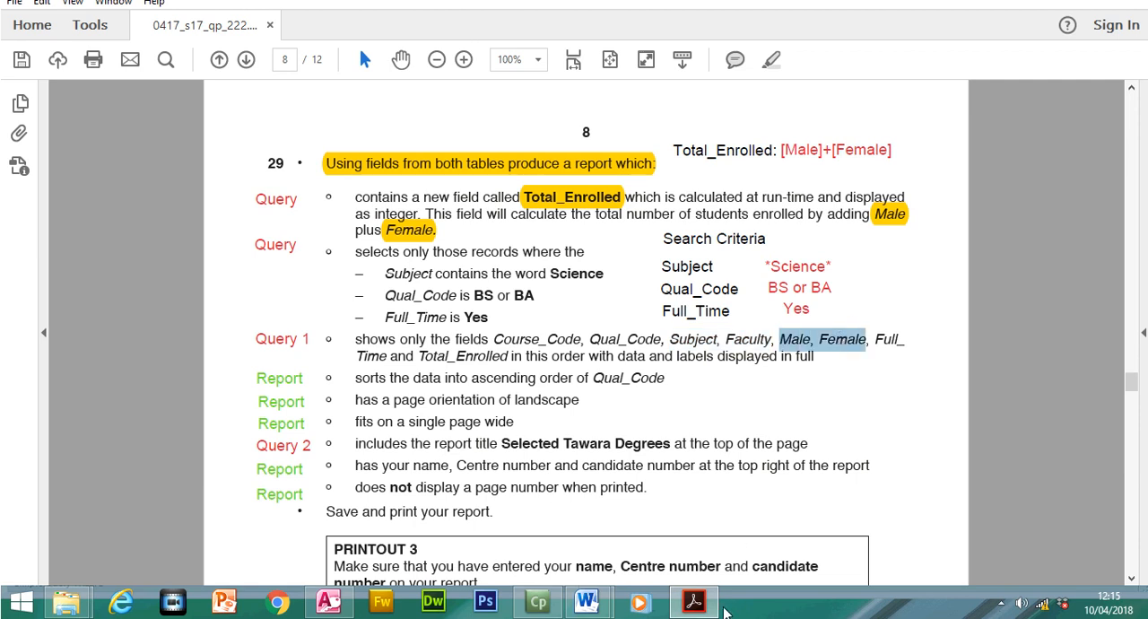
{"action": "left_click", "coordinate": [695, 603]}
{"action": "left_click", "coordinate": [599, 198]}
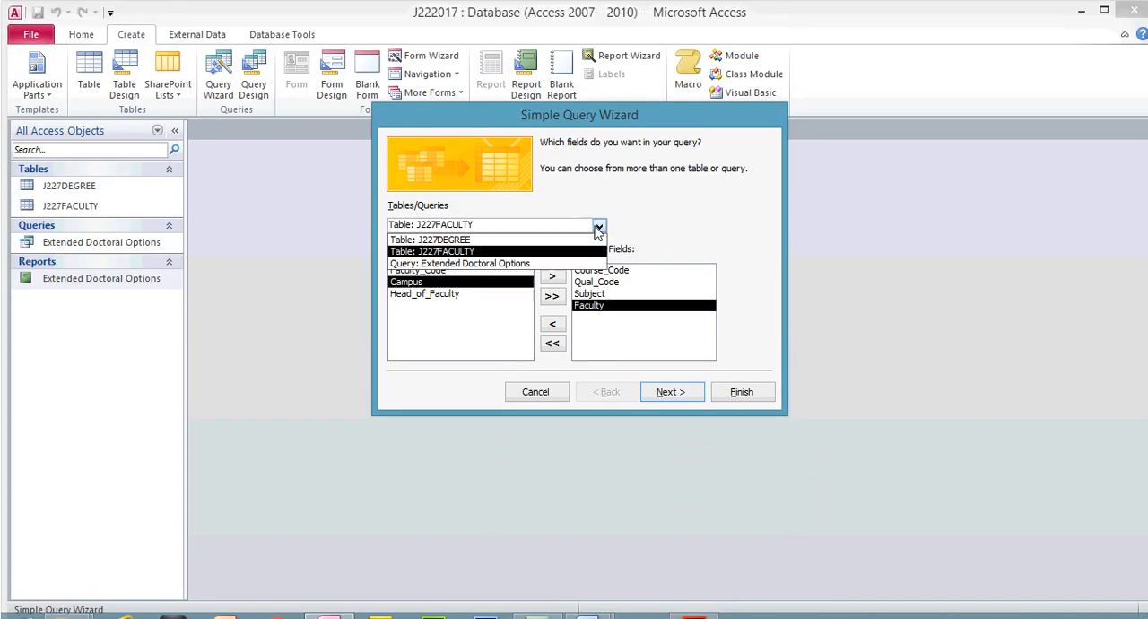
{"action": "left_click", "coordinate": [547, 242]}
{"action": "double_click", "coordinate": [427, 306]}
{"action": "double_click", "coordinate": [427, 305]}
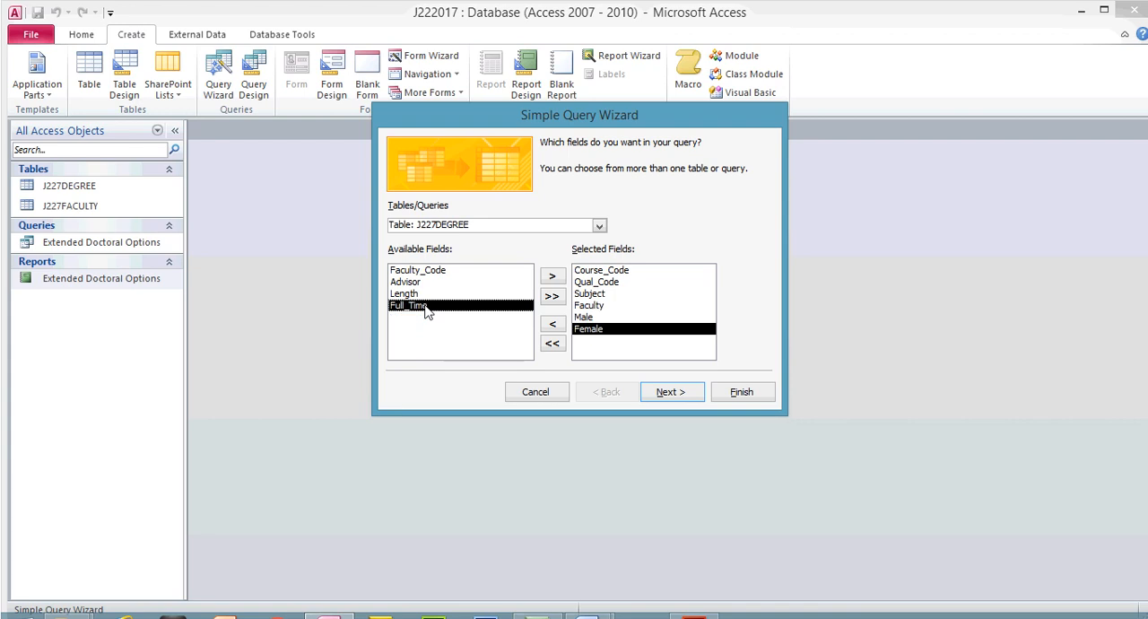
- Recheck the exam paper's field list and add Full_Time from table J227DEGREE as the query's last selected field
{"action": "left_click", "coordinate": [693, 617]}
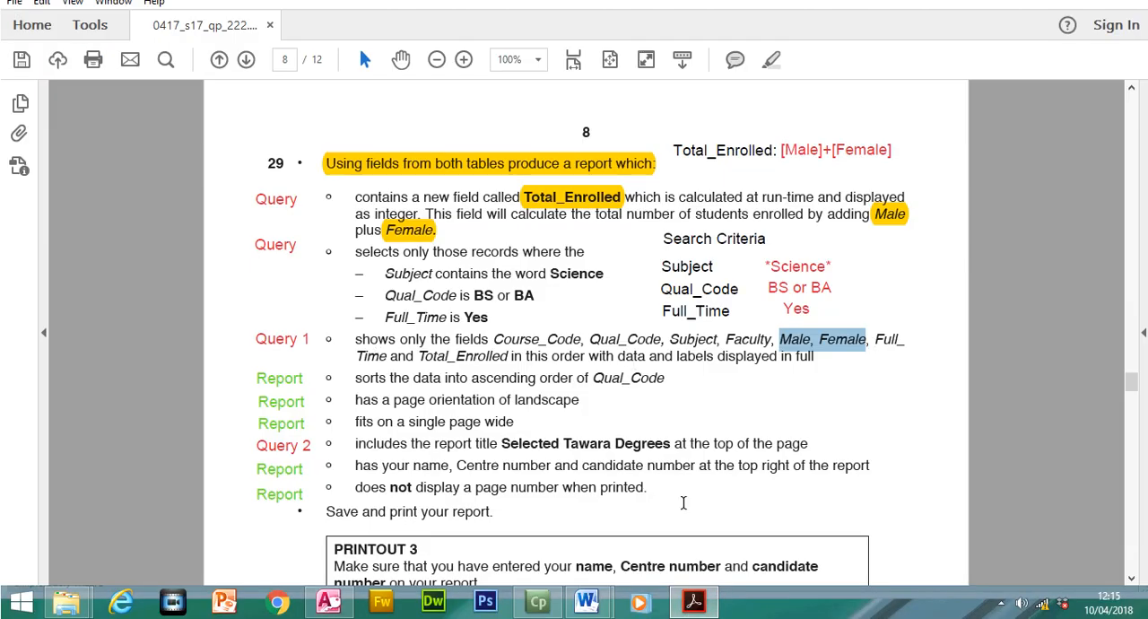
{"action": "left_click", "coordinate": [709, 608]}
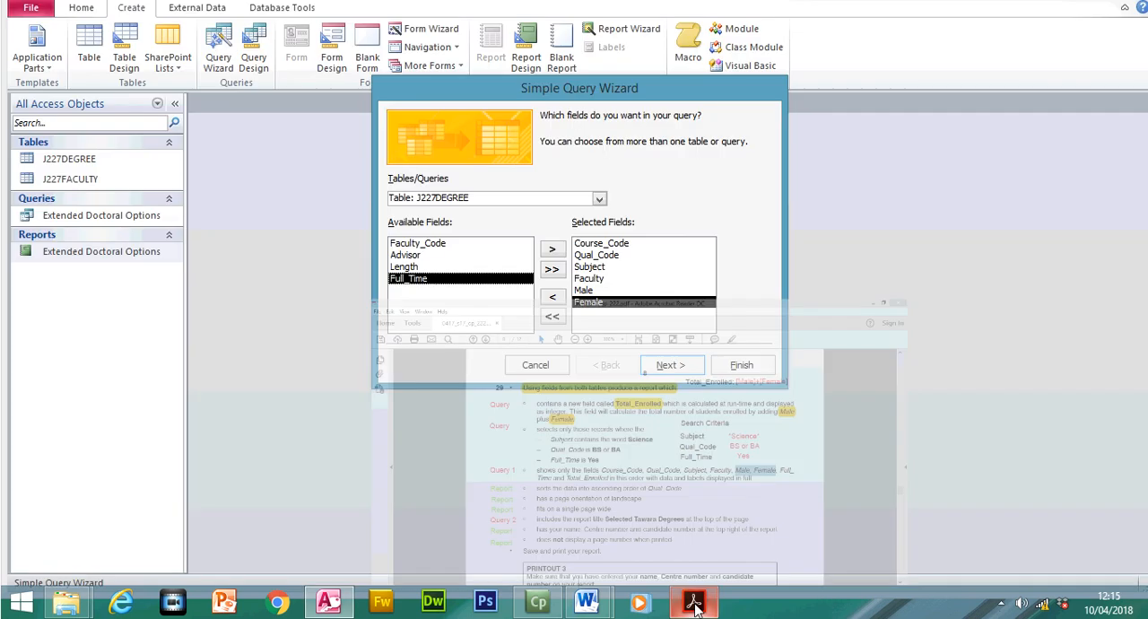
{"action": "double_click", "coordinate": [448, 308]}
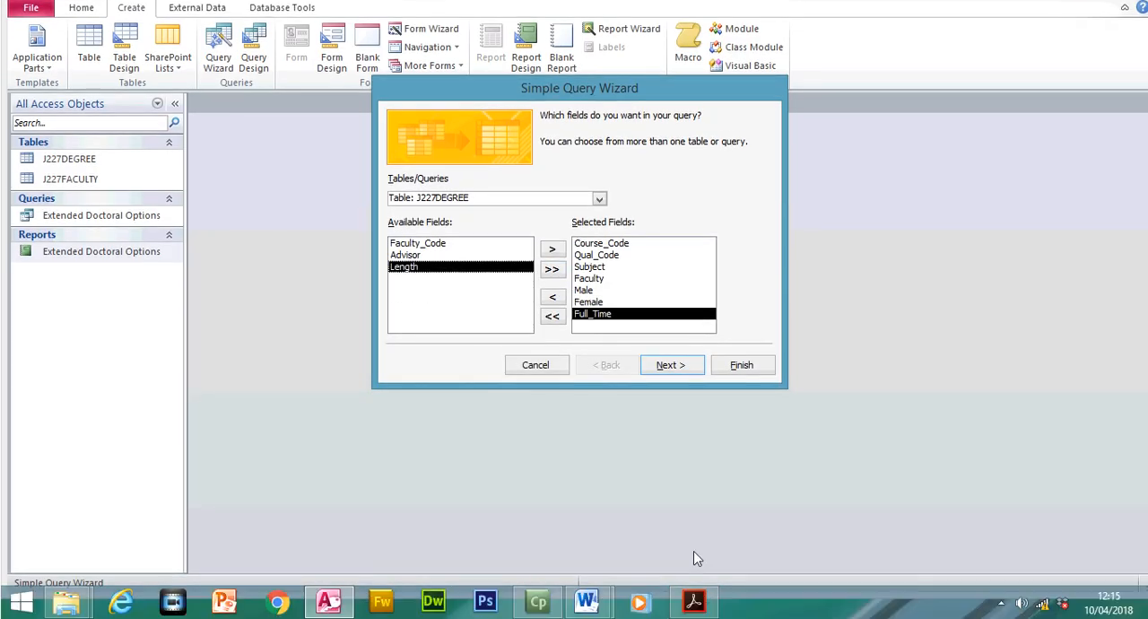
- In the exam paper, highlight step 29's field-list requirement from "shows only the fields" through Total_Enrolled
{"action": "left_click", "coordinate": [693, 601]}
{"action": "left_click_drag", "start_coordinate": [418, 356], "coordinate": [485, 356]}
{"action": "left_click", "coordinate": [592, 206]}
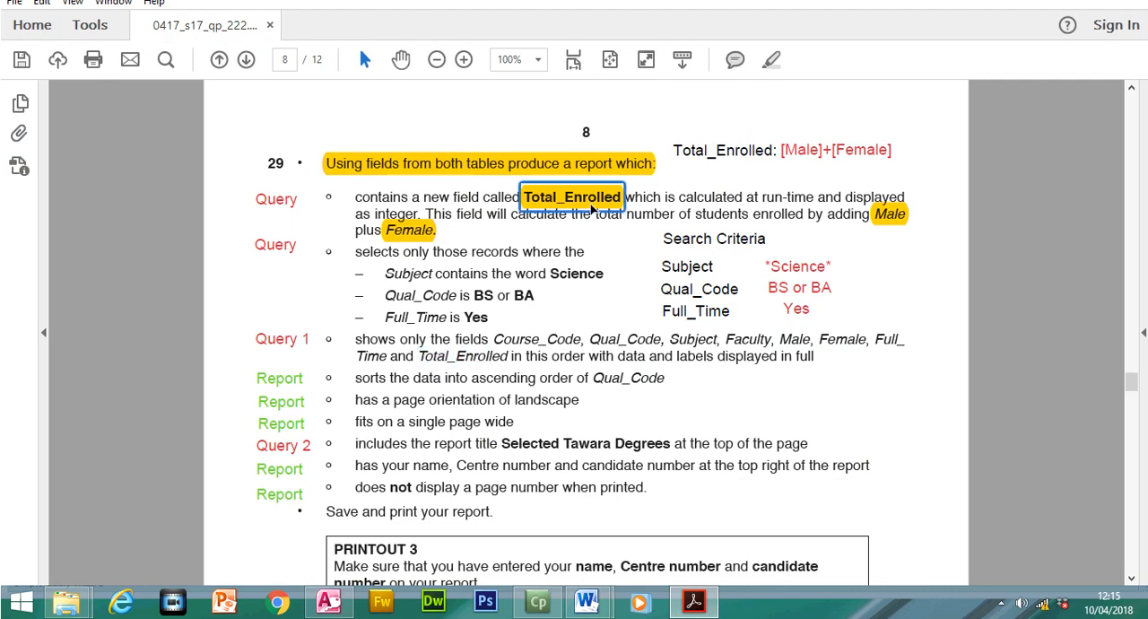
{"action": "mouse_move", "coordinate": [355, 339]}
{"action": "left_mouse_down"}
{"action": "mouse_move", "coordinate": [423, 341]}
{"action": "mouse_move", "coordinate": [418, 358]}
{"action": "mouse_move", "coordinate": [508, 358]}
{"action": "left_mouse_up"}
{"action": "left_click", "coordinate": [771, 89]}
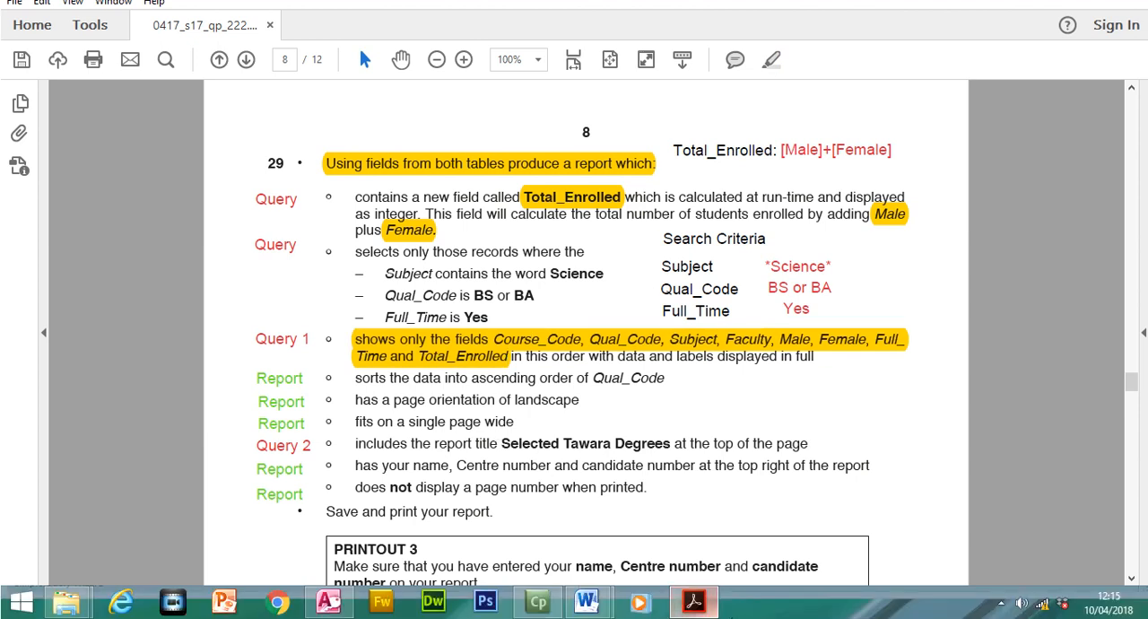
- Return to the Access query wizard, advance to its title page and replace the default title with Selected Tawara Degrees, copied from the exam paper
{"action": "left_click", "coordinate": [339, 610]}
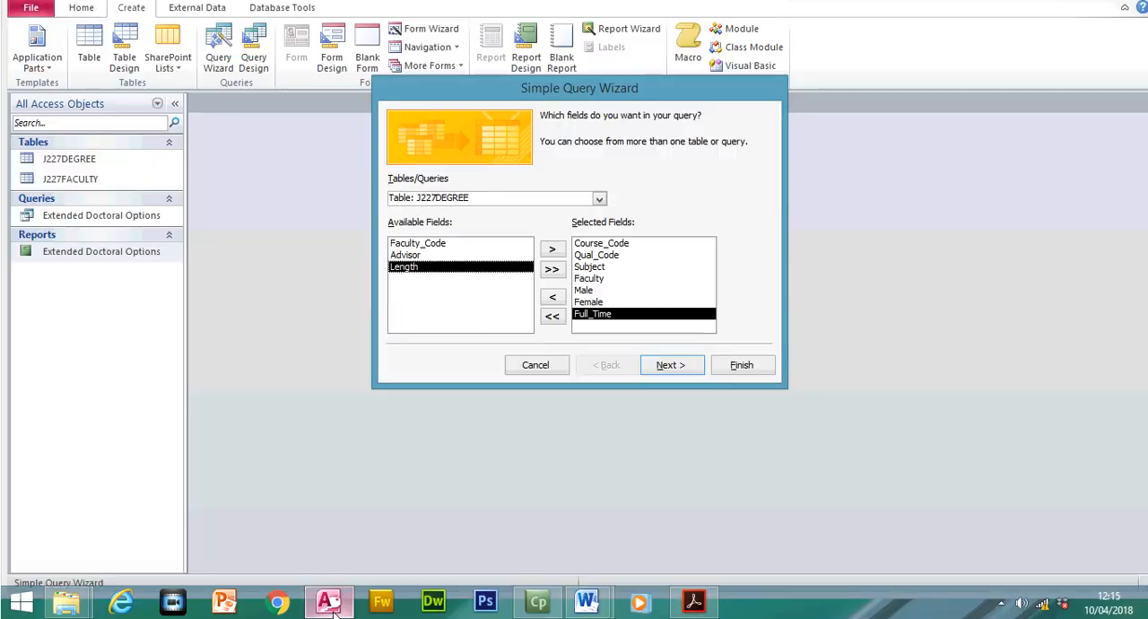
{"action": "left_click", "coordinate": [664, 369]}
{"action": "left_click", "coordinate": [664, 366]}
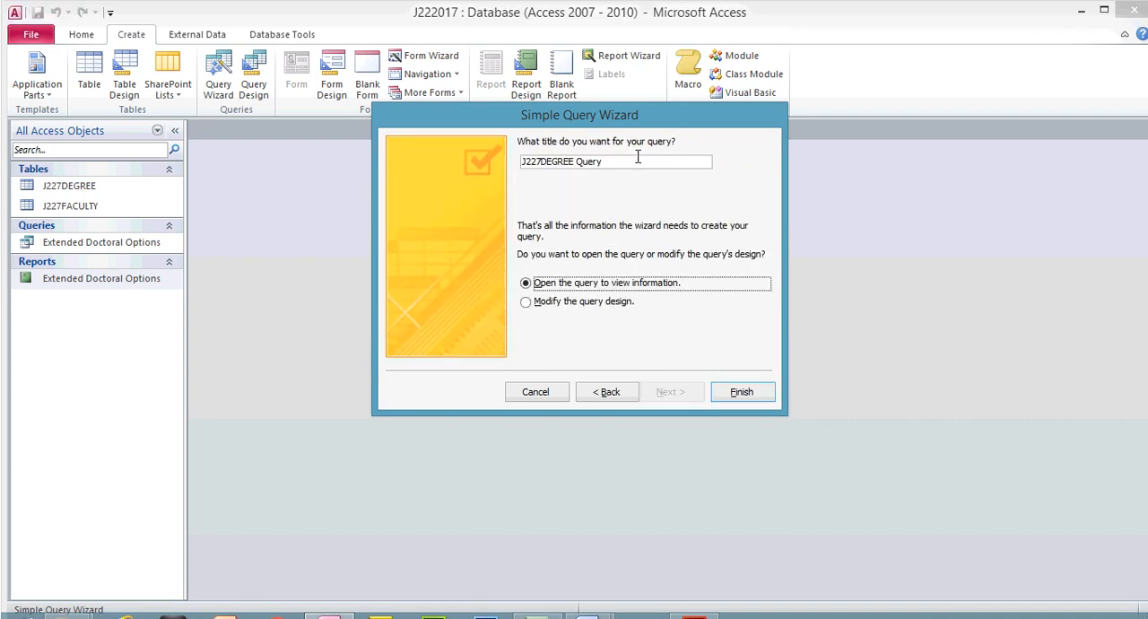
{"action": "key", "text": "BackSpace"}
{"action": "key", "text": "BackSpace"}
{"action": "key", "text": "BackSpace"}
{"action": "key", "text": "BackSpace"}
{"action": "key", "text": "BackSpace"}
{"action": "key", "text": "BackSpace"}
{"action": "key", "text": "BackSpace"}
{"action": "key", "text": "BackSpace"}
{"action": "key", "text": "BackSpace"}
{"action": "key", "text": "BackSpace"}
{"action": "key", "text": "BackSpace"}
{"action": "key", "text": "BackSpace"}
{"action": "key", "text": "BackSpace"}
{"action": "key", "text": "BackSpace"}
{"action": "key", "text": "BackSpace"}
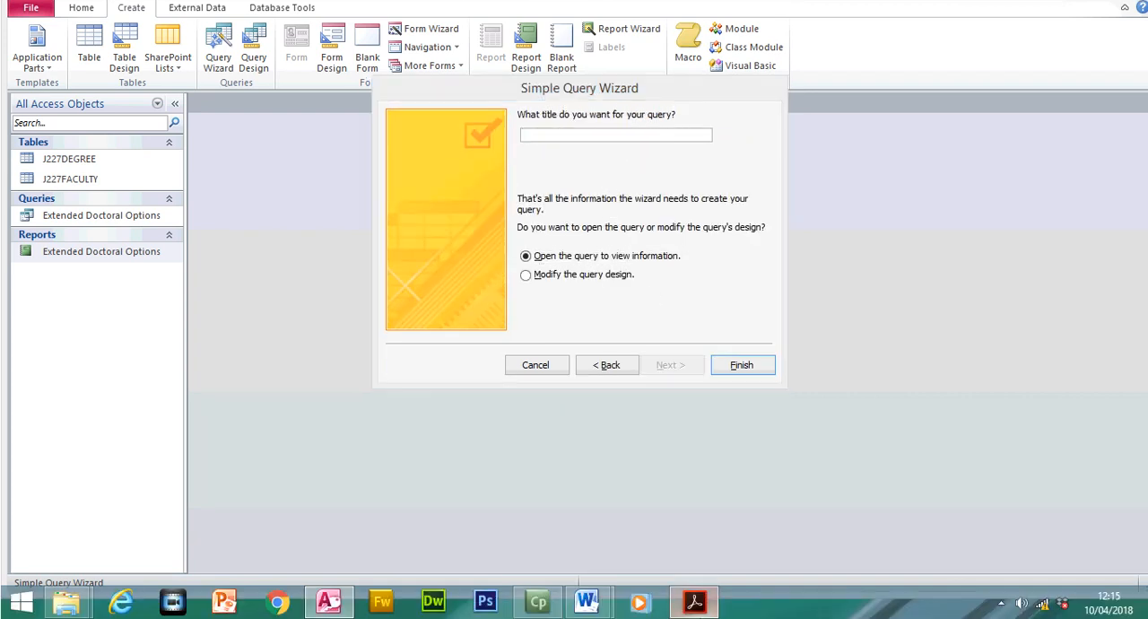
{"action": "left_click", "coordinate": [693, 601]}
{"action": "left_click_drag", "start_coordinate": [499, 440], "coordinate": [623, 435]}
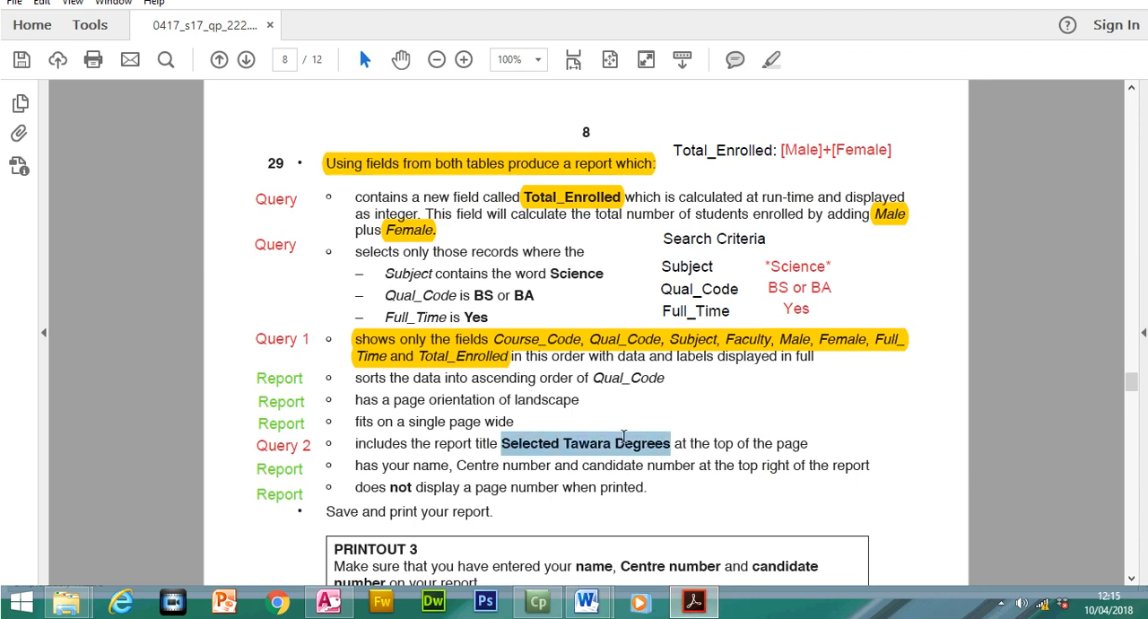
{"action": "right_click", "coordinate": [646, 448]}
{"action": "left_click", "coordinate": [679, 285]}
{"action": "left_click", "coordinate": [696, 602]}
{"action": "key", "text": "ctrl+v"}
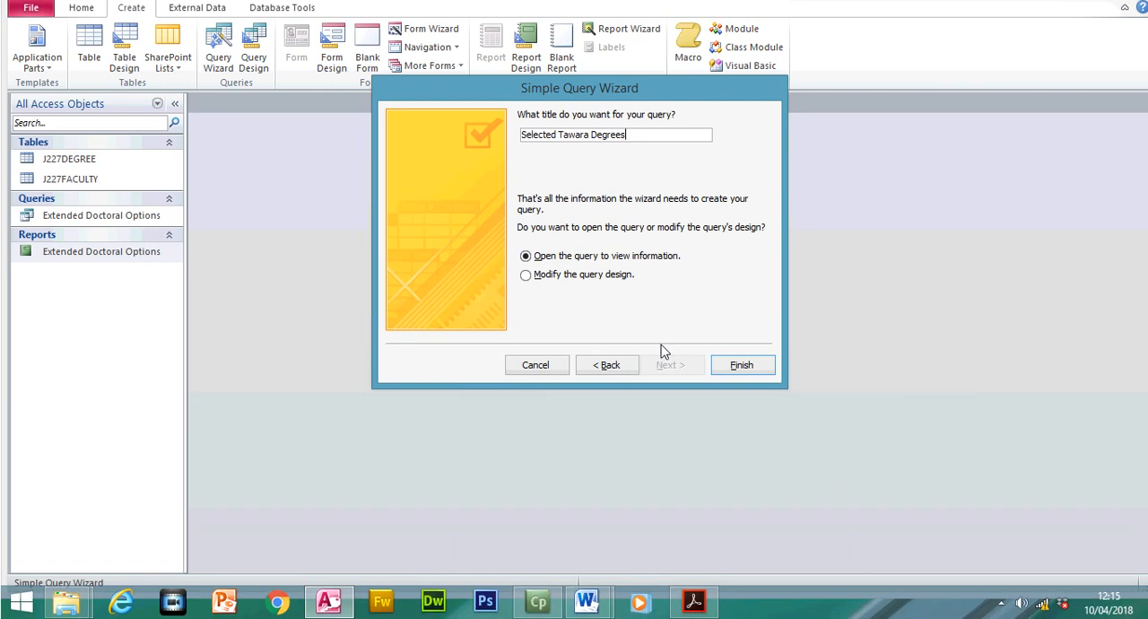
- Finish the query wizard, and in the exam paper highlight the requirement to include the report title Selected Tawara Degrees at the top of the page
{"action": "left_click", "coordinate": [742, 366]}
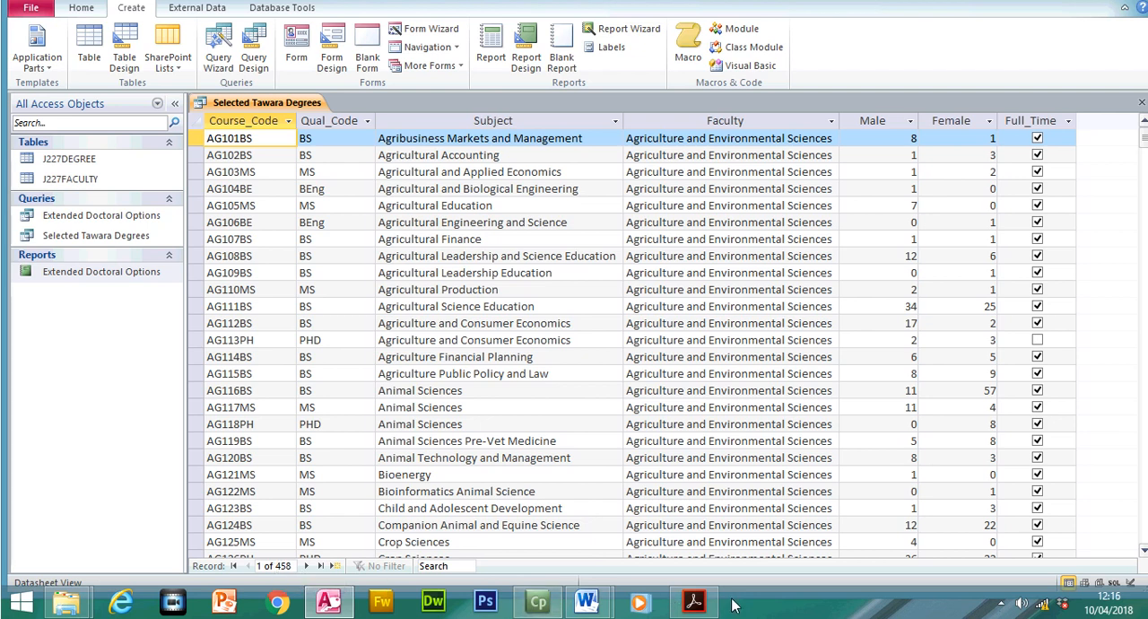
{"action": "left_click", "coordinate": [694, 600]}
{"action": "left_click_drag", "start_coordinate": [355, 422], "coordinate": [799, 434]}
{"action": "left_click", "coordinate": [368, 435]}
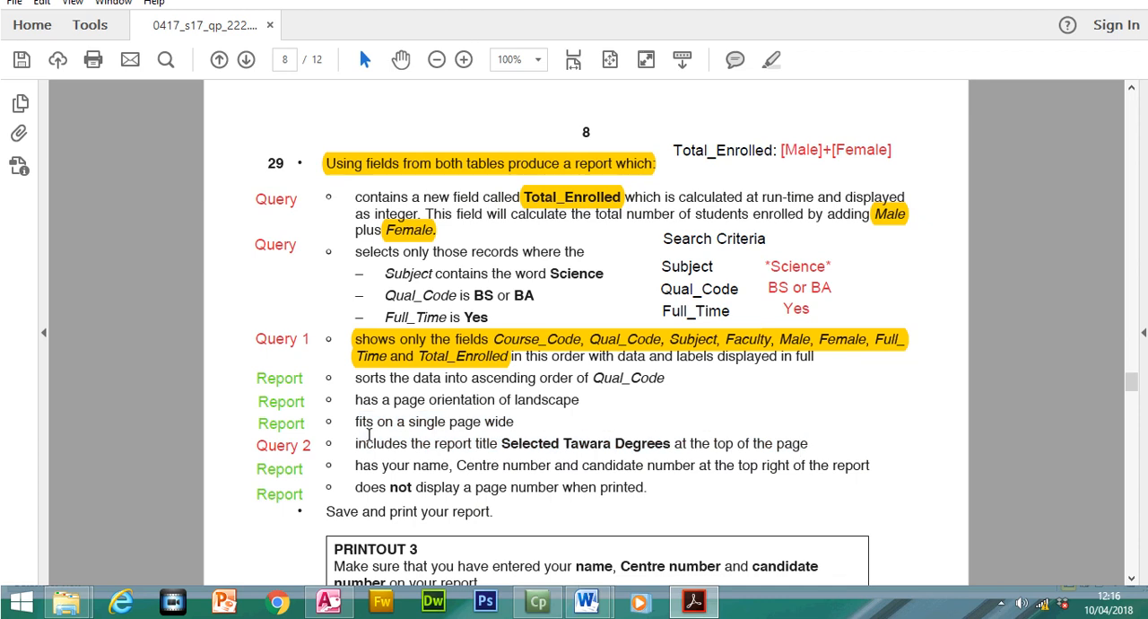
{"action": "left_click_drag", "start_coordinate": [357, 443], "coordinate": [830, 445]}
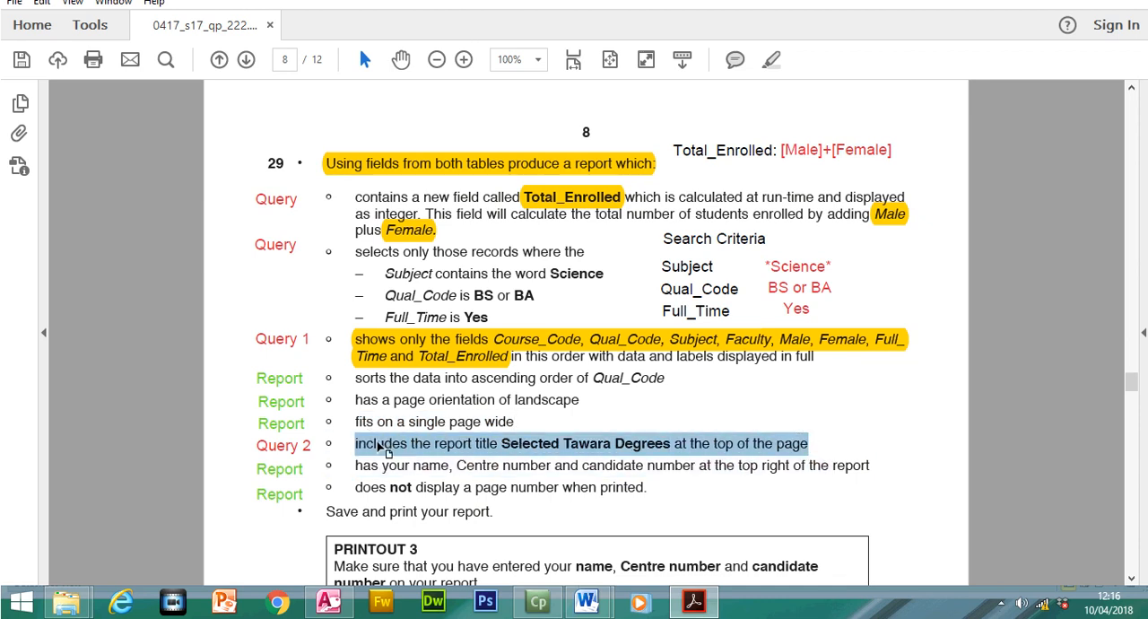
{"action": "left_click", "coordinate": [772, 87]}
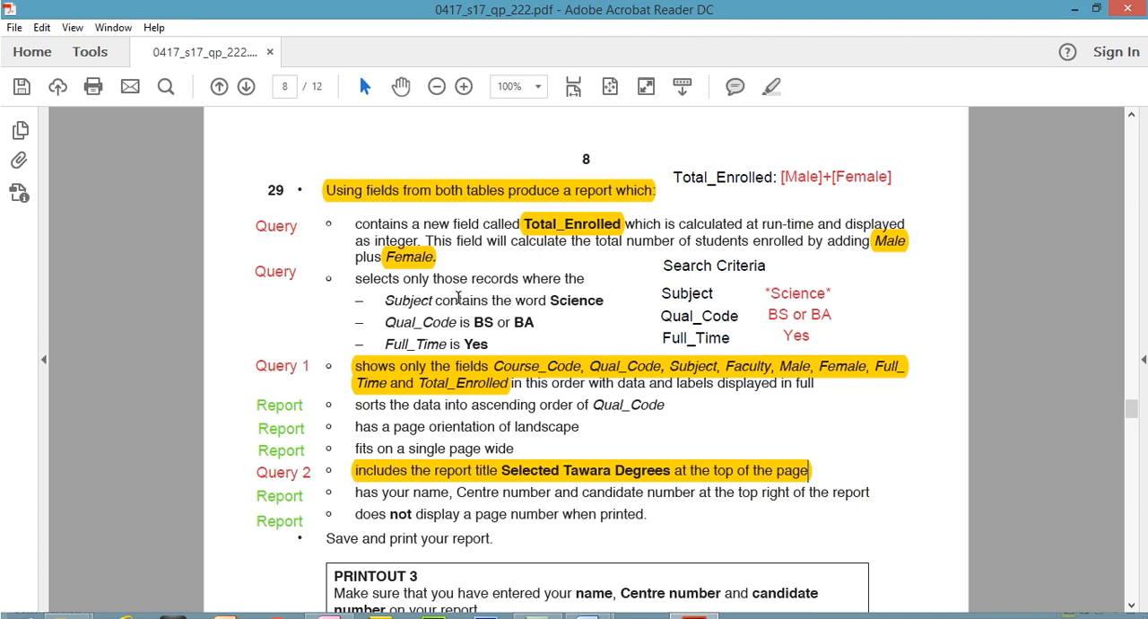
- Read the Subject criterion in step 29 of the exam paper and examine the Subject column of the Selected Tawara Degrees query
{"action": "left_click_drag", "start_coordinate": [358, 276], "coordinate": [579, 279]}
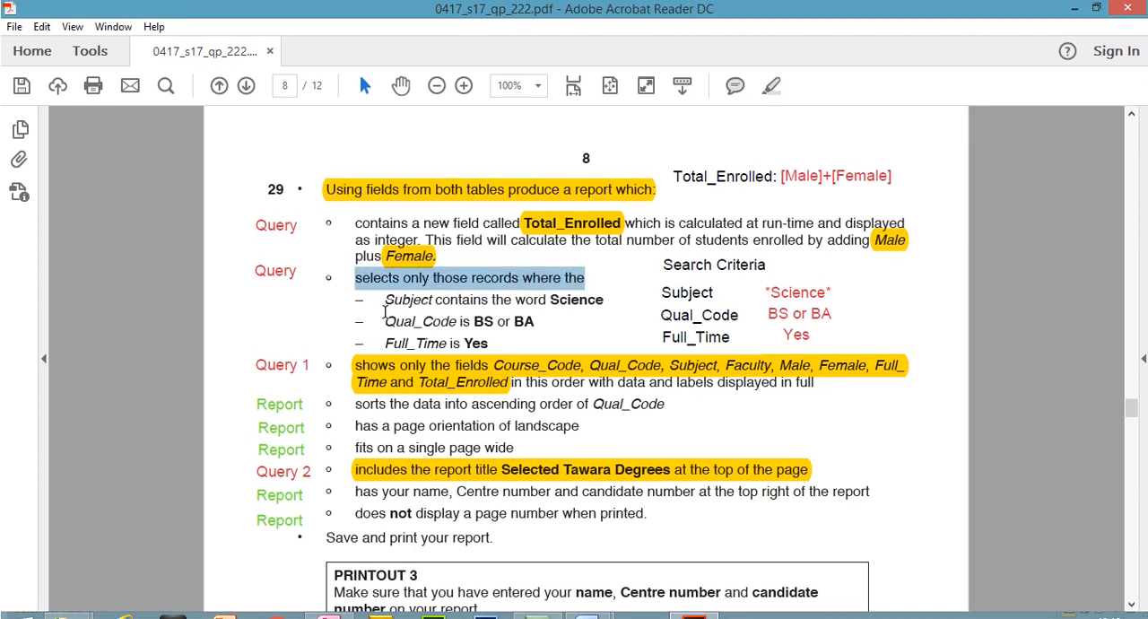
{"action": "left_click_drag", "start_coordinate": [384, 301], "coordinate": [567, 305]}
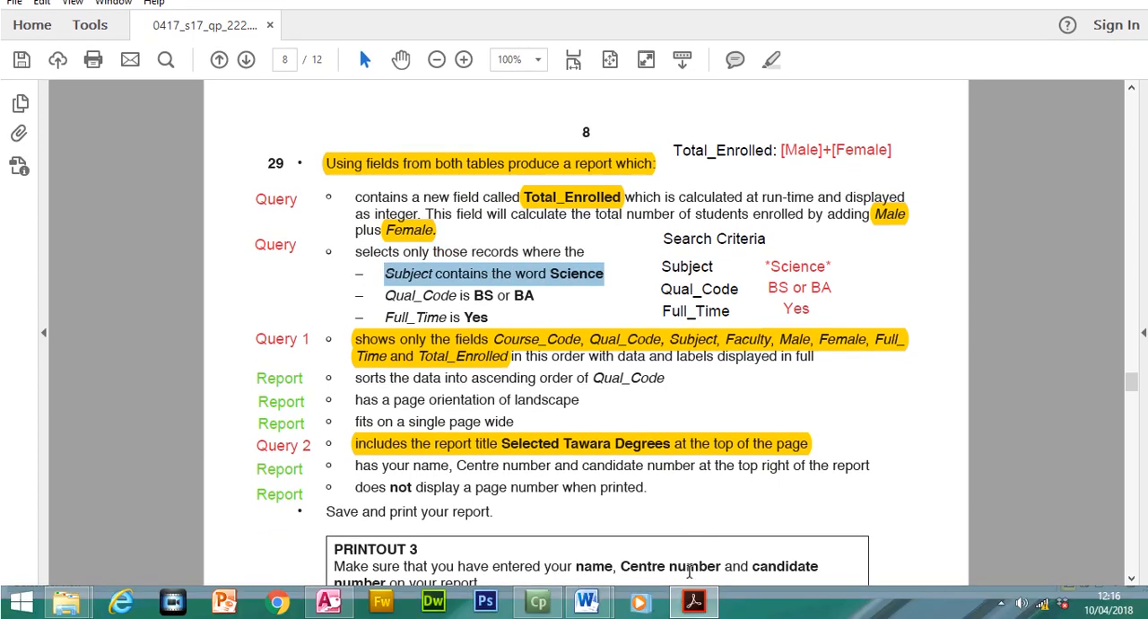
{"action": "left_click", "coordinate": [694, 601]}
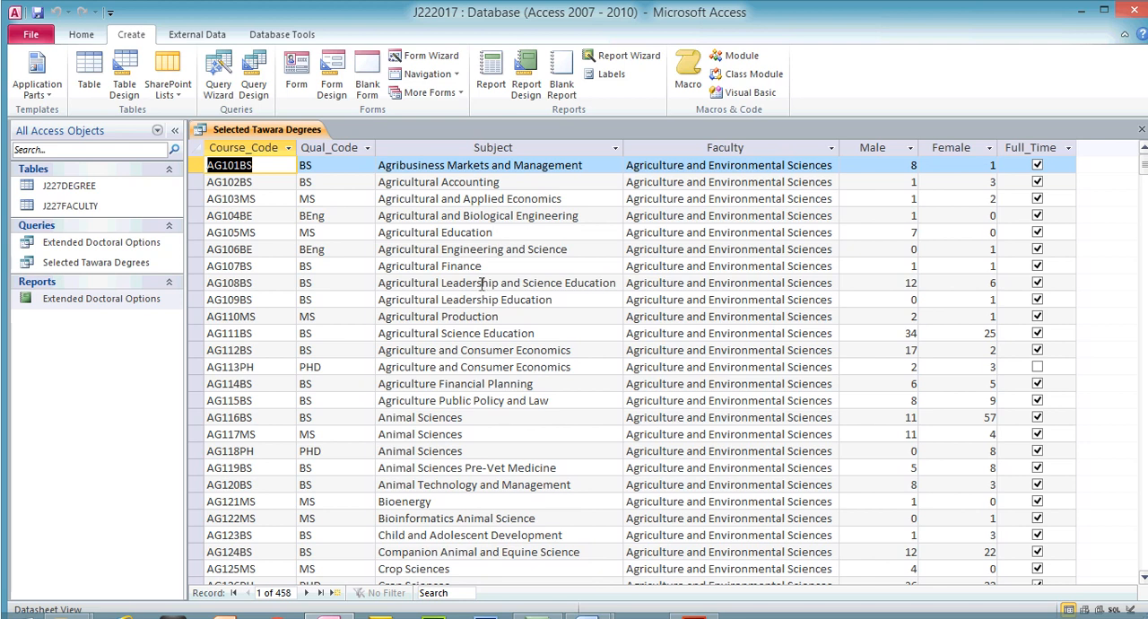
{"action": "left_click", "coordinate": [502, 149]}
{"action": "mouse_move", "coordinate": [1144, 169]}
{"action": "left_mouse_down"}
{"action": "mouse_move", "coordinate": [1145, 202]}
{"action": "mouse_move", "coordinate": [1144, 169]}
{"action": "left_mouse_up"}
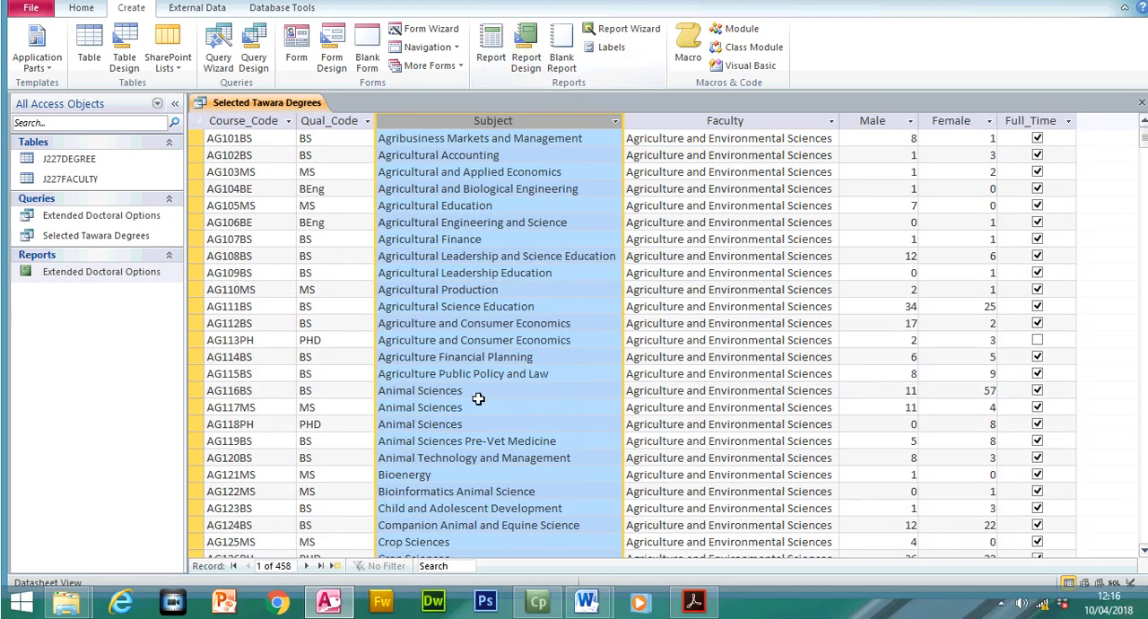
{"action": "left_click", "coordinate": [481, 418]}
- Copy Science from an Animal Sciences record, set the Subject criterion to *Science* in the query design and run the query
{"action": "left_click_drag", "start_coordinate": [458, 416], "coordinate": [417, 390]}
{"action": "left_click", "coordinate": [696, 610]}
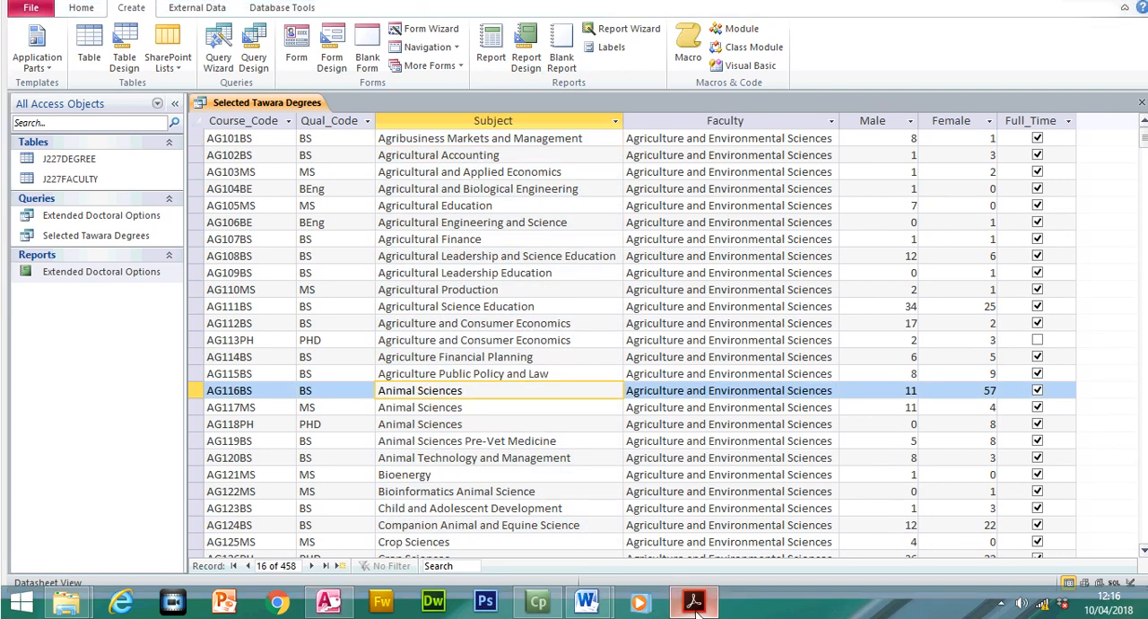
{"action": "left_click", "coordinate": [696, 610]}
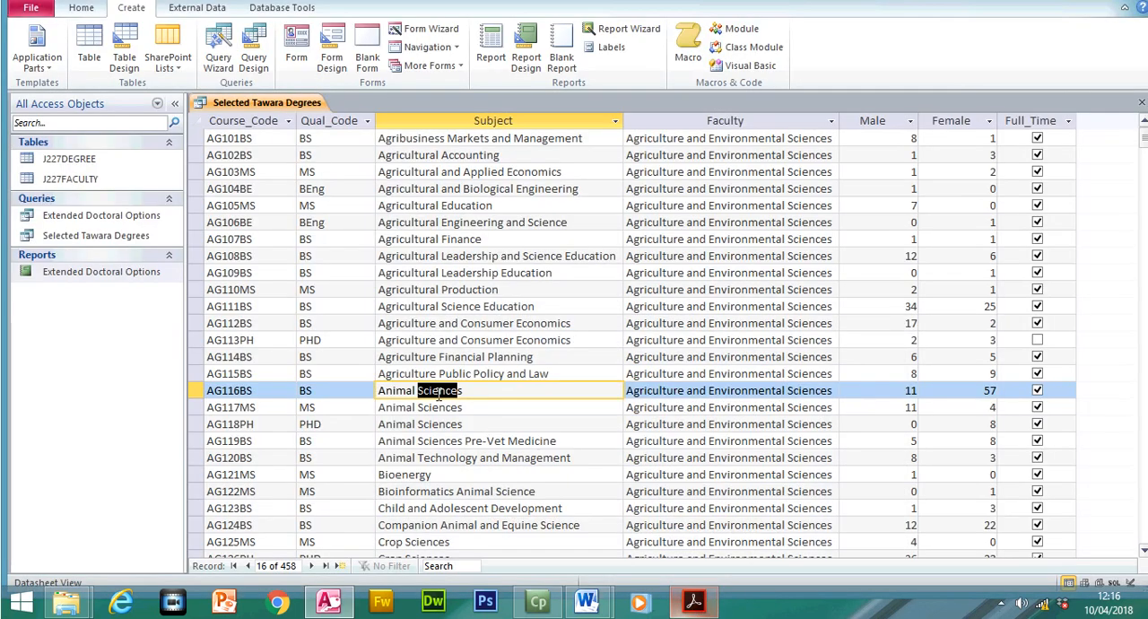
{"action": "right_click", "coordinate": [427, 392]}
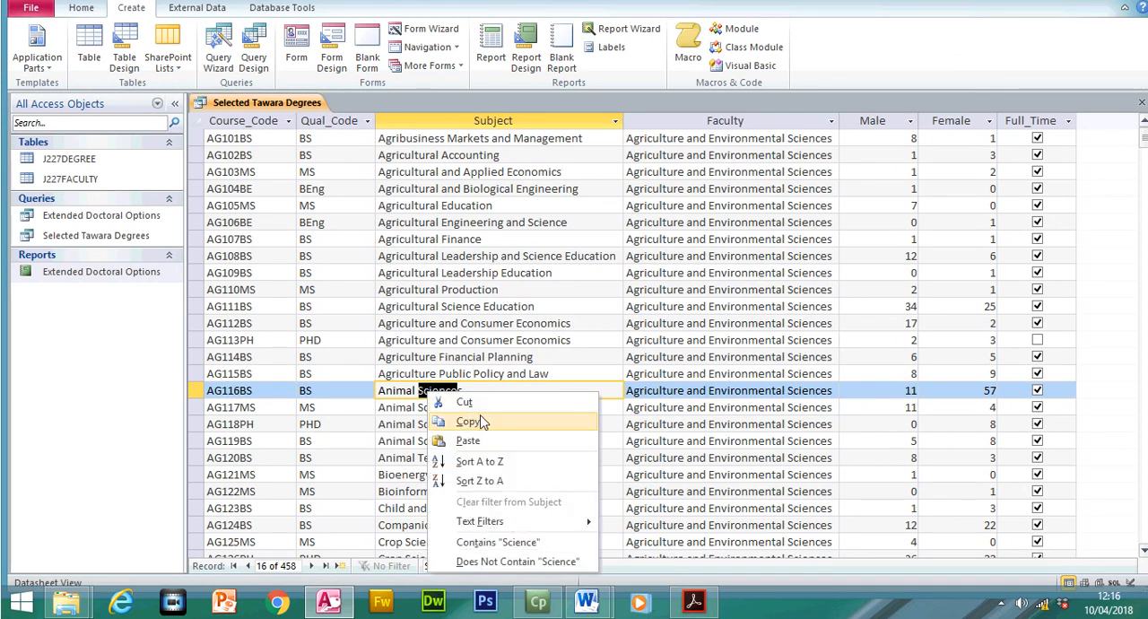
{"action": "left_click", "coordinate": [467, 421]}
{"action": "left_click", "coordinate": [80, 34]}
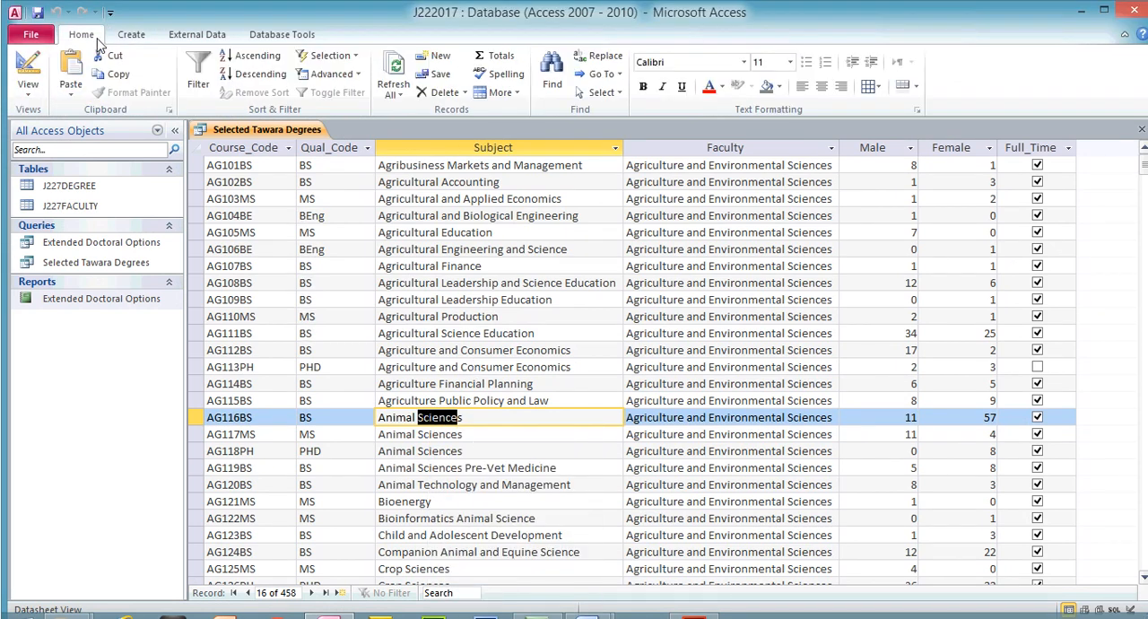
{"action": "left_click", "coordinate": [28, 63]}
{"action": "left_click", "coordinate": [463, 457]}
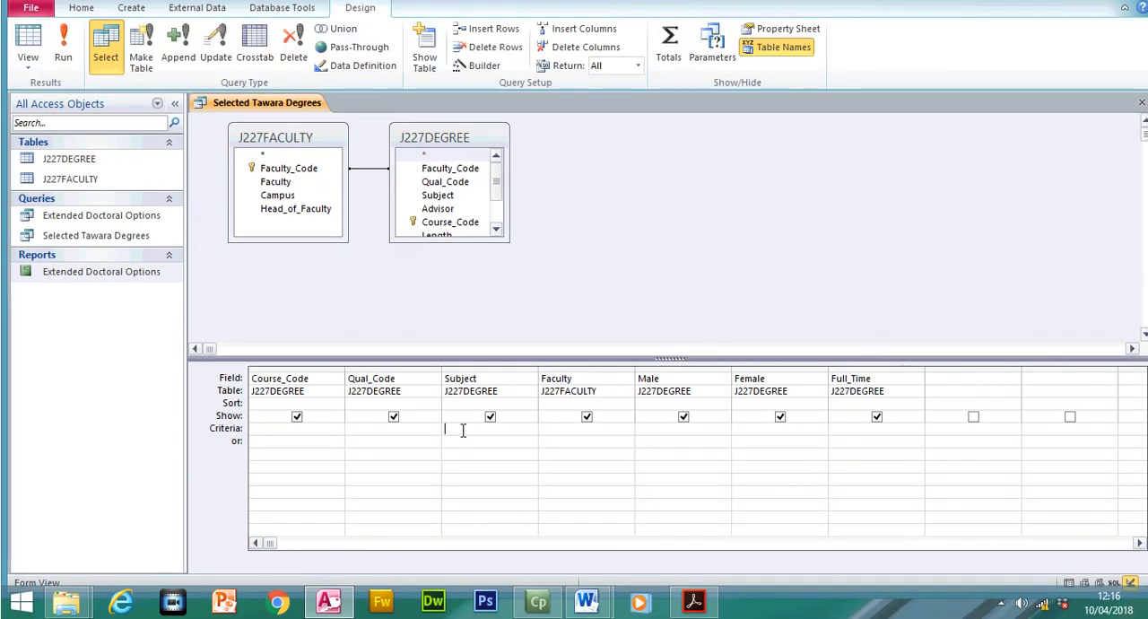
{"action": "type", "text": "\"*Science*"}
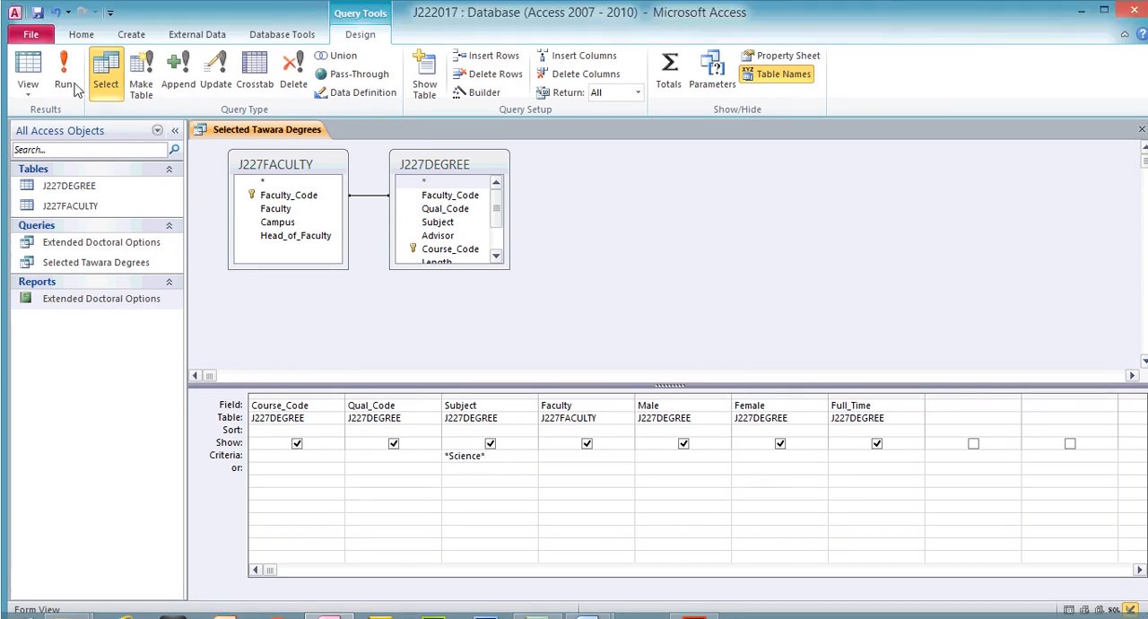
{"action": "left_click", "coordinate": [62, 49]}
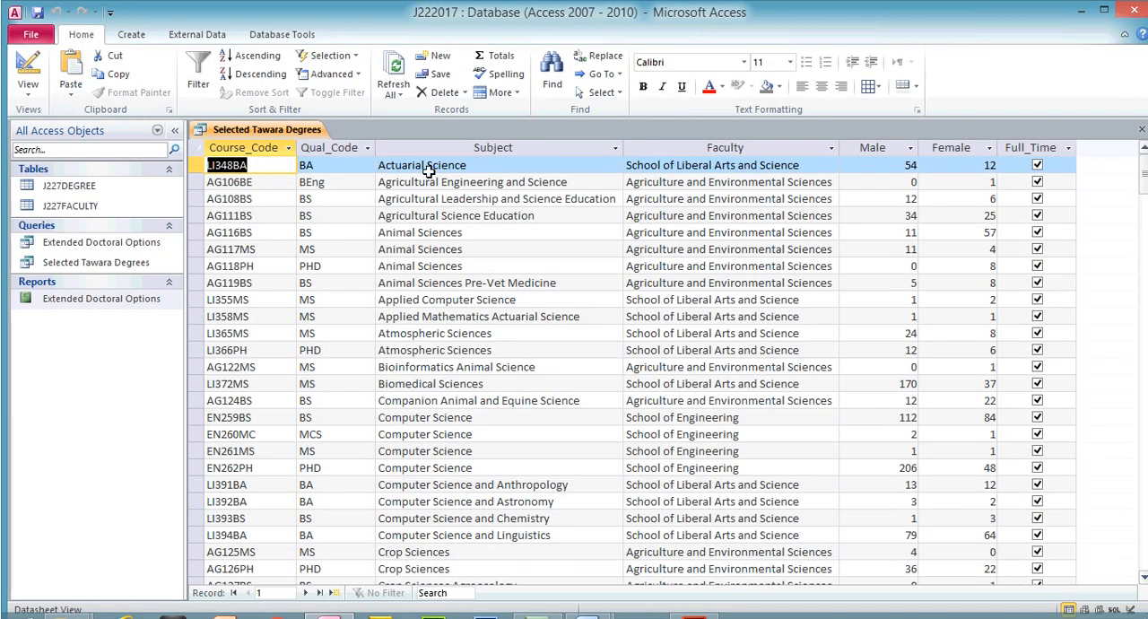
- Check the exam paper's Qual_Code condition, set the Qual_Code criterion to bs or ba in the query design and run the query
{"action": "left_click", "coordinate": [427, 147]}
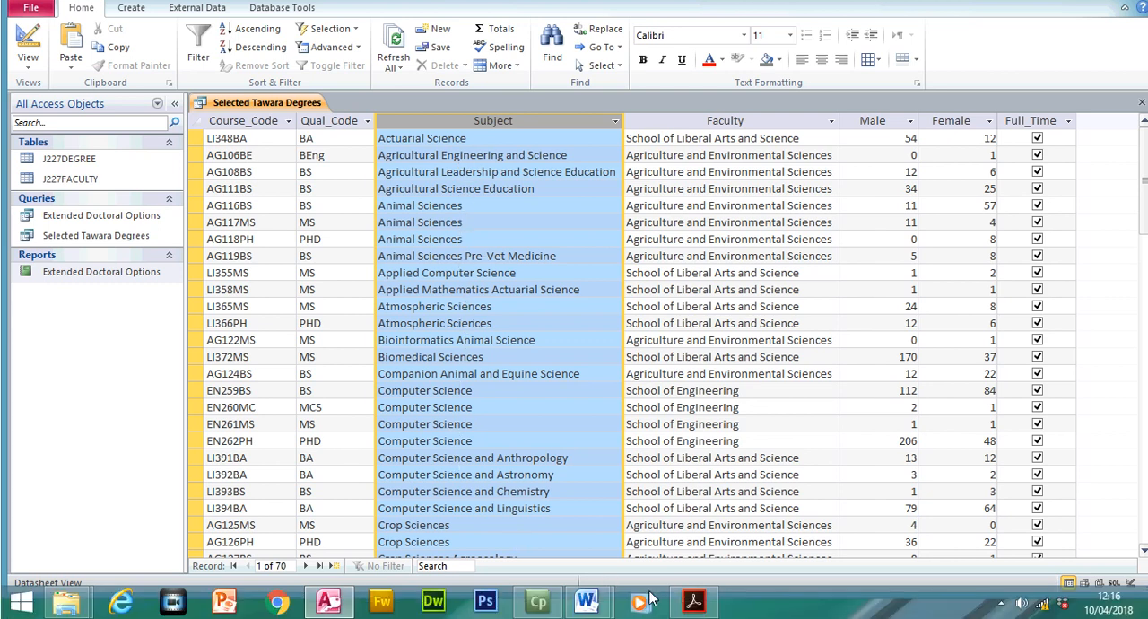
{"action": "left_click", "coordinate": [693, 601]}
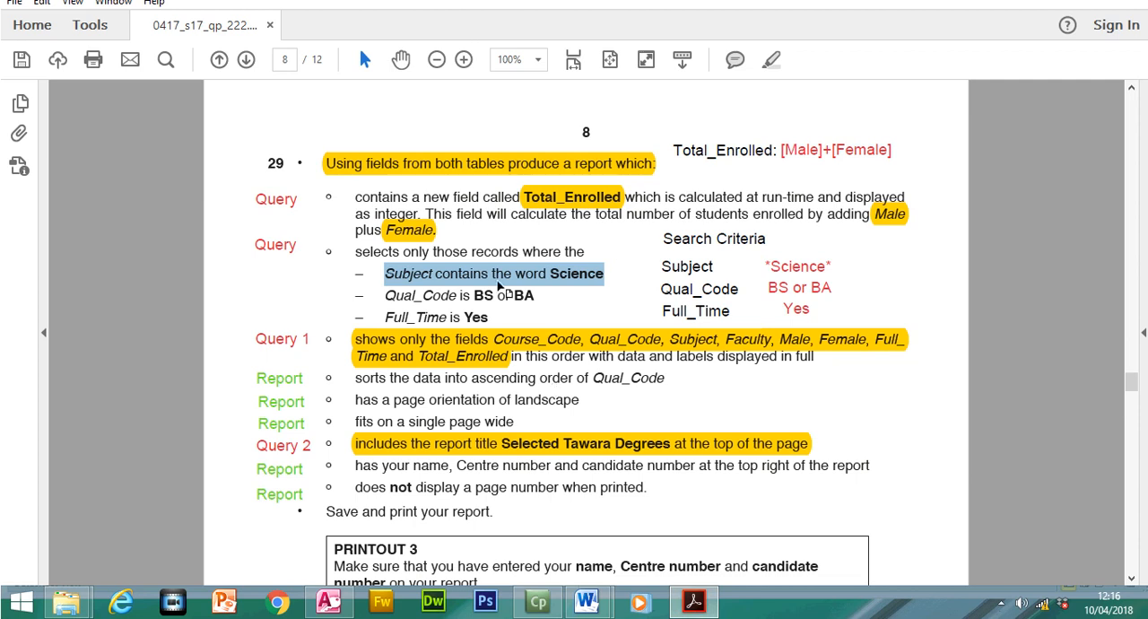
{"action": "left_click_drag", "start_coordinate": [385, 295], "coordinate": [464, 295]}
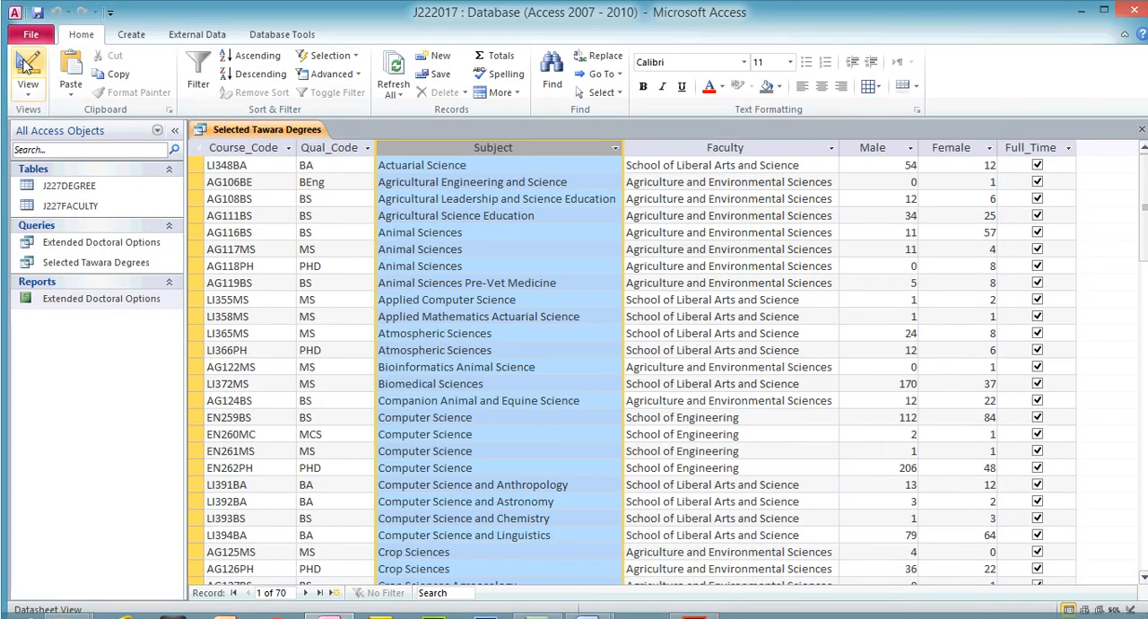
{"action": "left_click", "coordinate": [28, 71]}
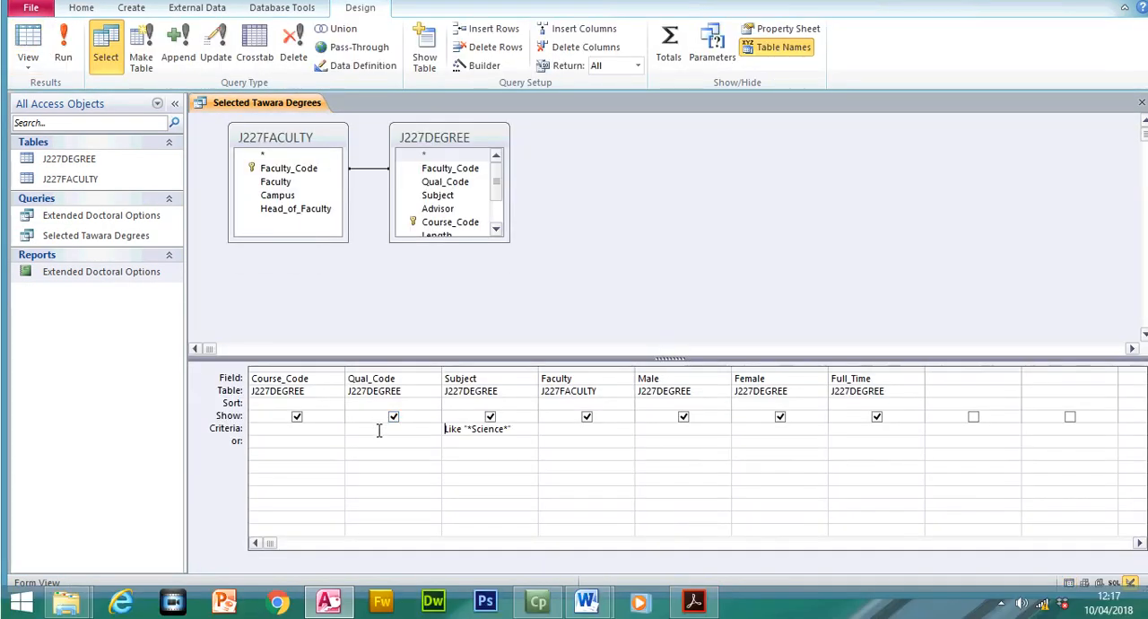
{"action": "left_click", "coordinate": [379, 458]}
{"action": "type", "text": "bs or ba"}
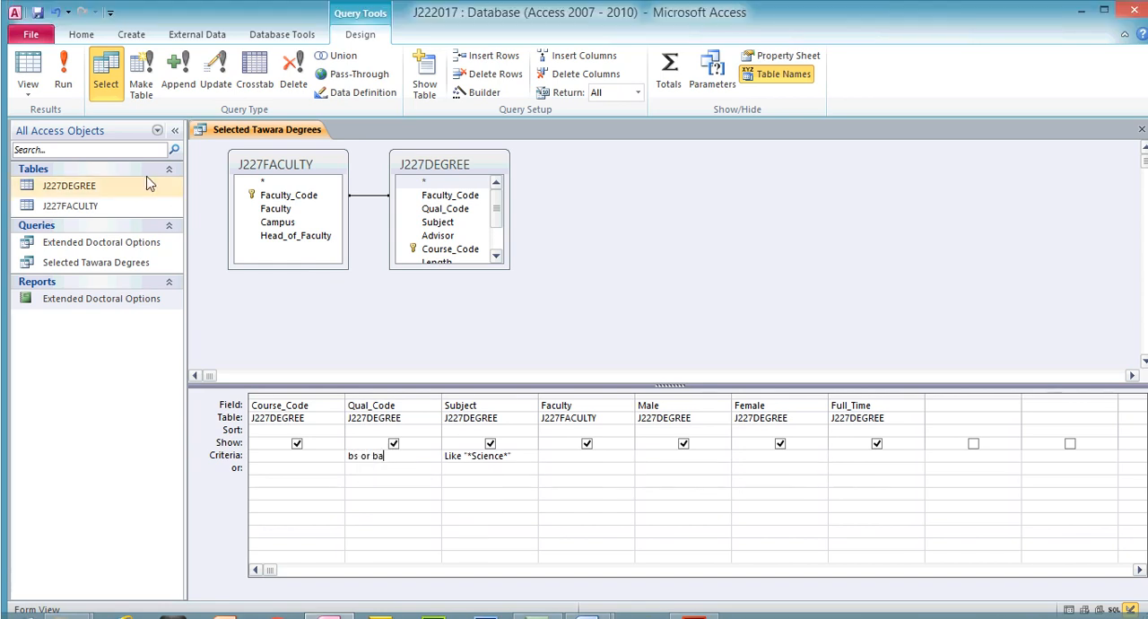
{"action": "left_click", "coordinate": [63, 45]}
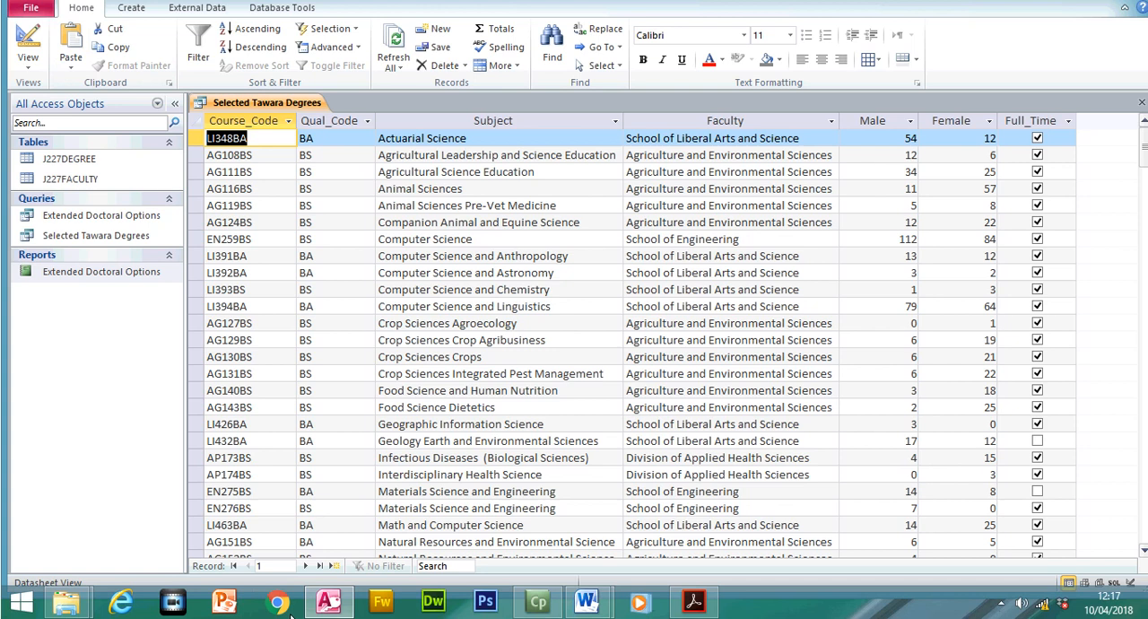
- Go to the last record of the query results and inspect the Qual_Code filter values without applying a filter
{"action": "left_click", "coordinate": [319, 566]}
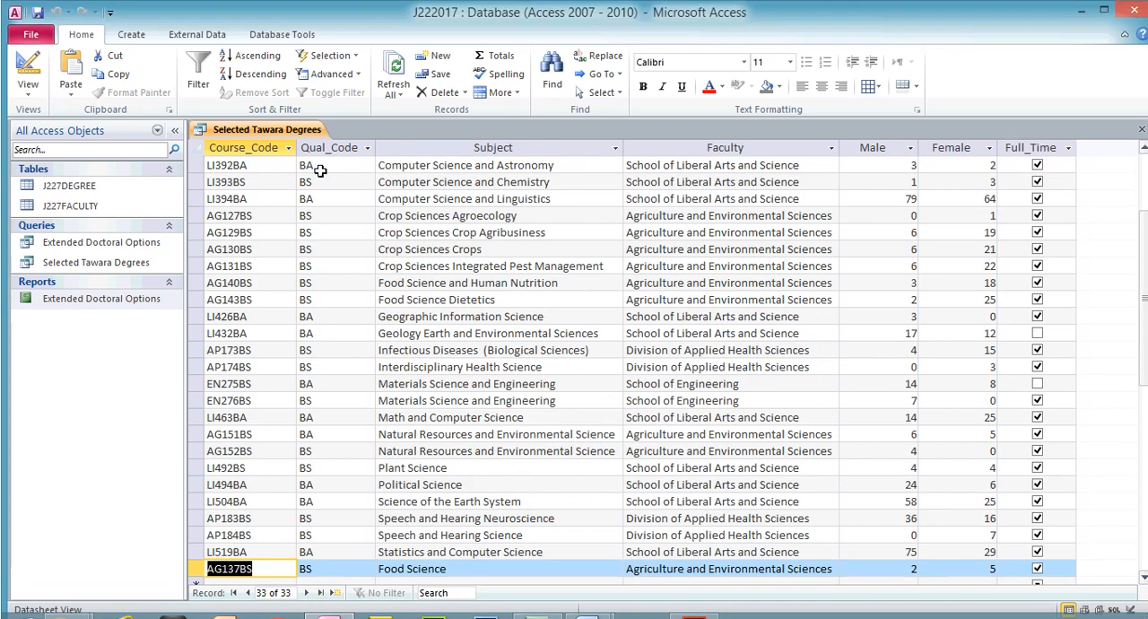
{"action": "left_click", "coordinate": [367, 120]}
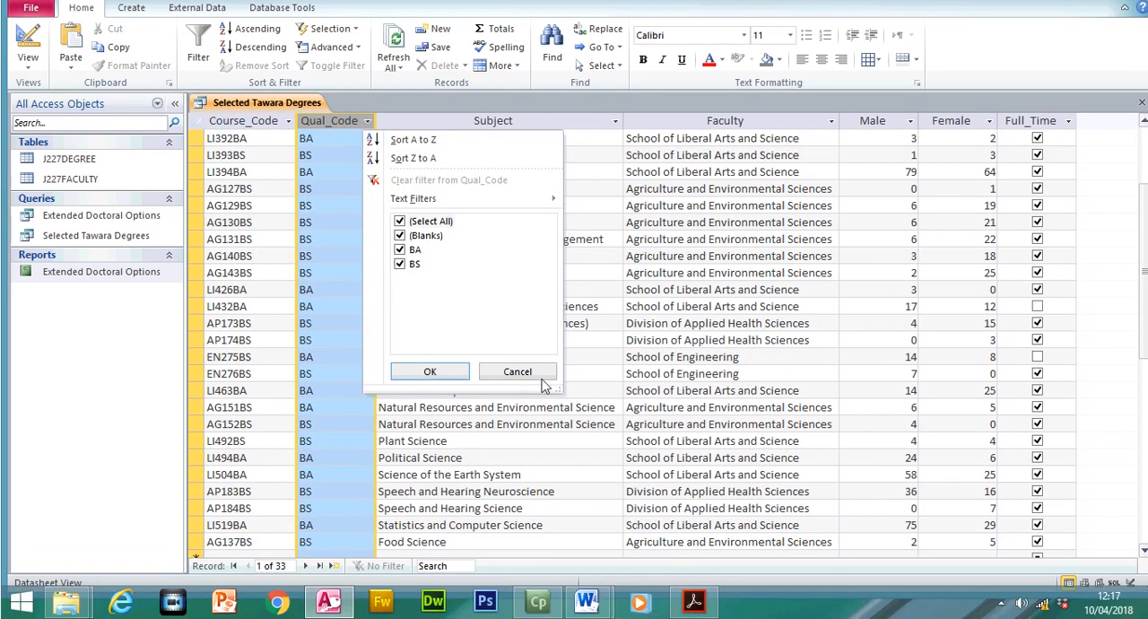
{"action": "left_click", "coordinate": [517, 398]}
- Check the exam paper's Full_Time condition, set the Full_Time criterion to yes in the query design, then run the query and go to its last record
{"action": "left_click", "coordinate": [694, 610]}
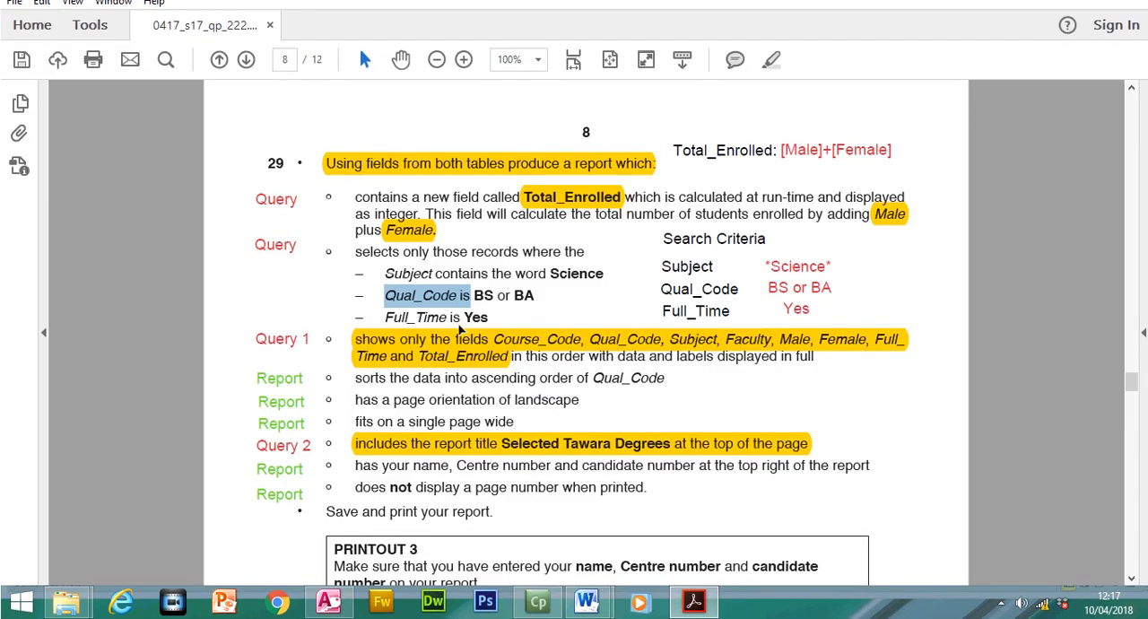
{"action": "left_click", "coordinate": [694, 603]}
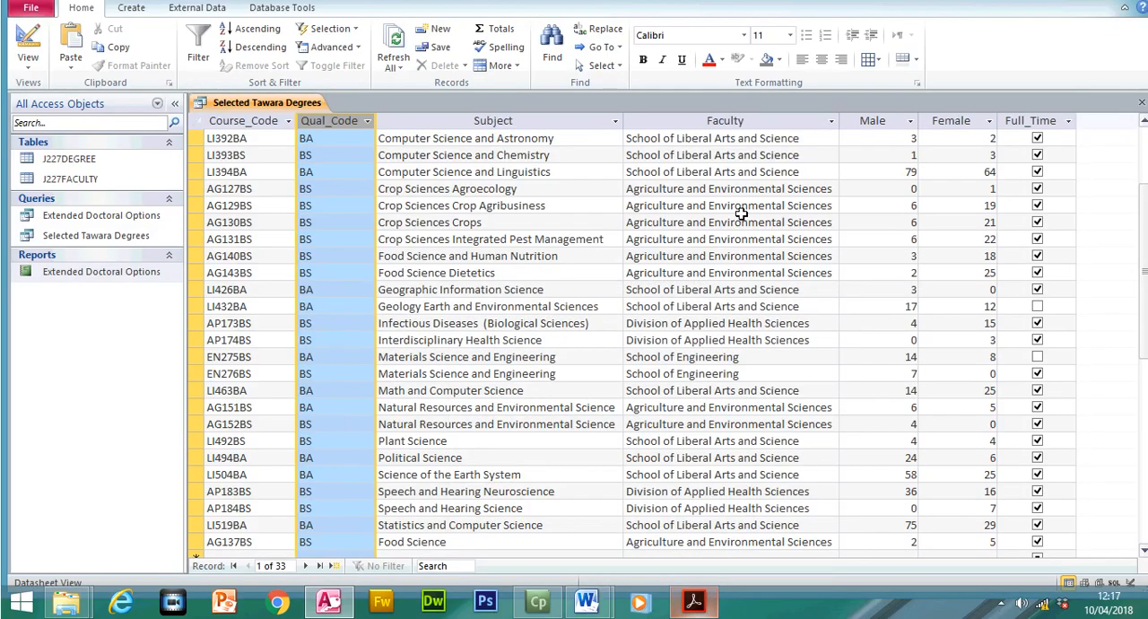
{"action": "left_click", "coordinate": [1030, 149]}
{"action": "key", "text": "super+c"}
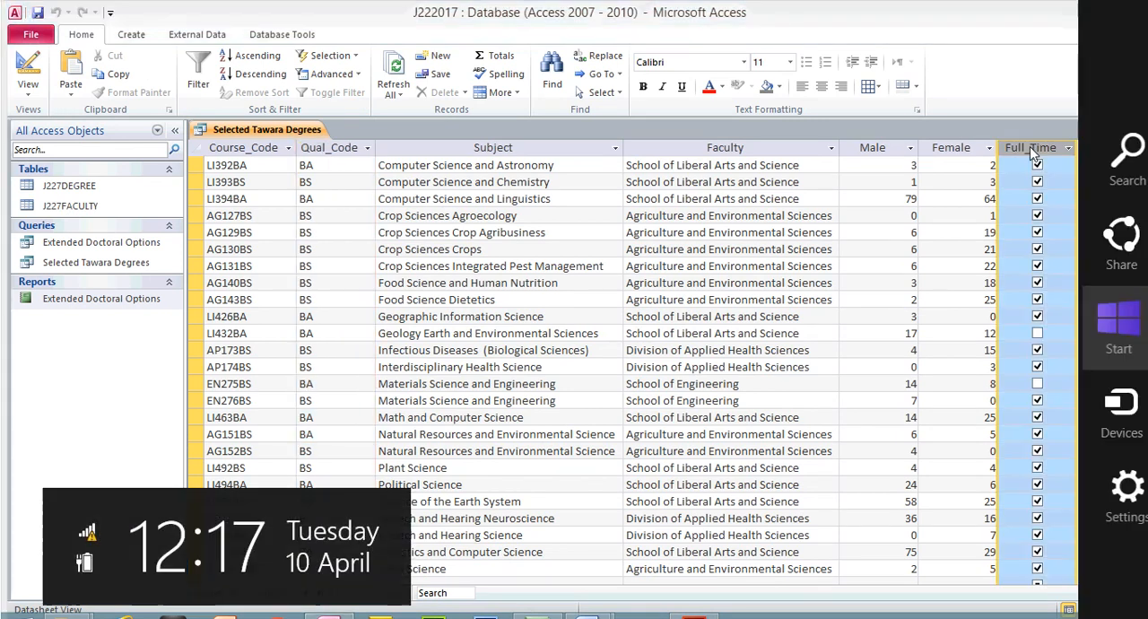
{"action": "left_click", "coordinate": [20, 73]}
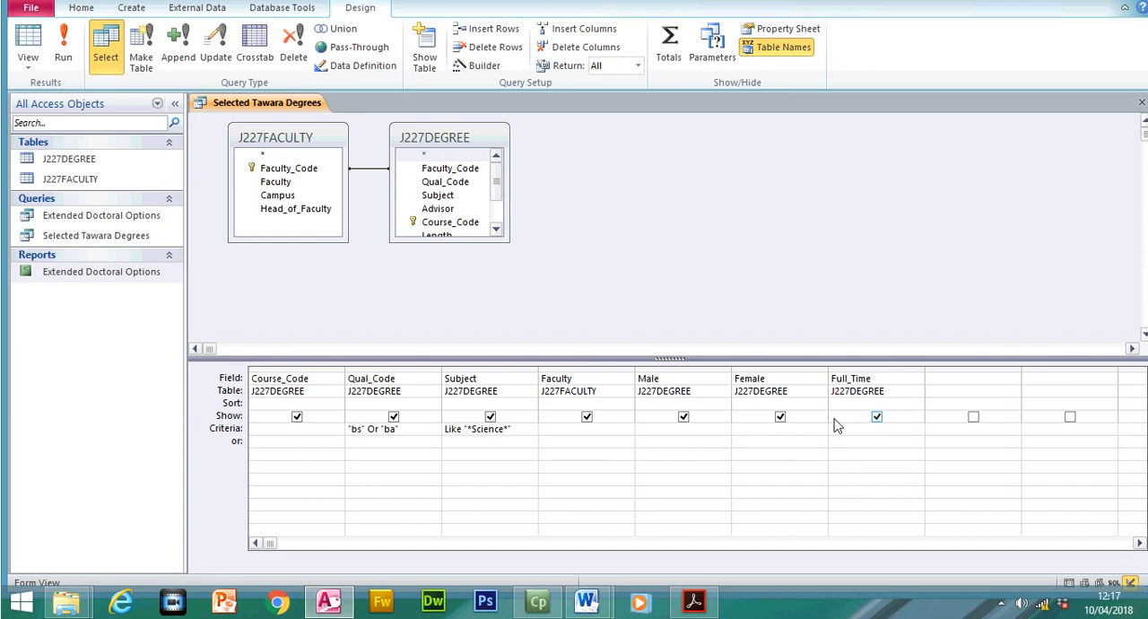
{"action": "left_click", "coordinate": [839, 430]}
{"action": "type", "text": "yes"}
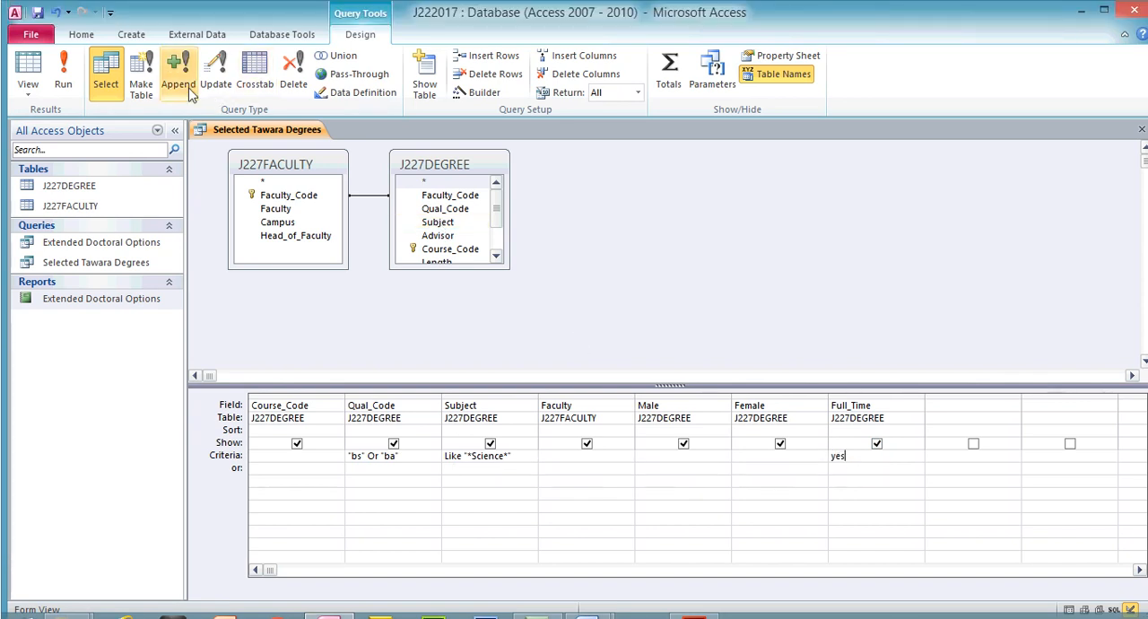
{"action": "left_click", "coordinate": [68, 78]}
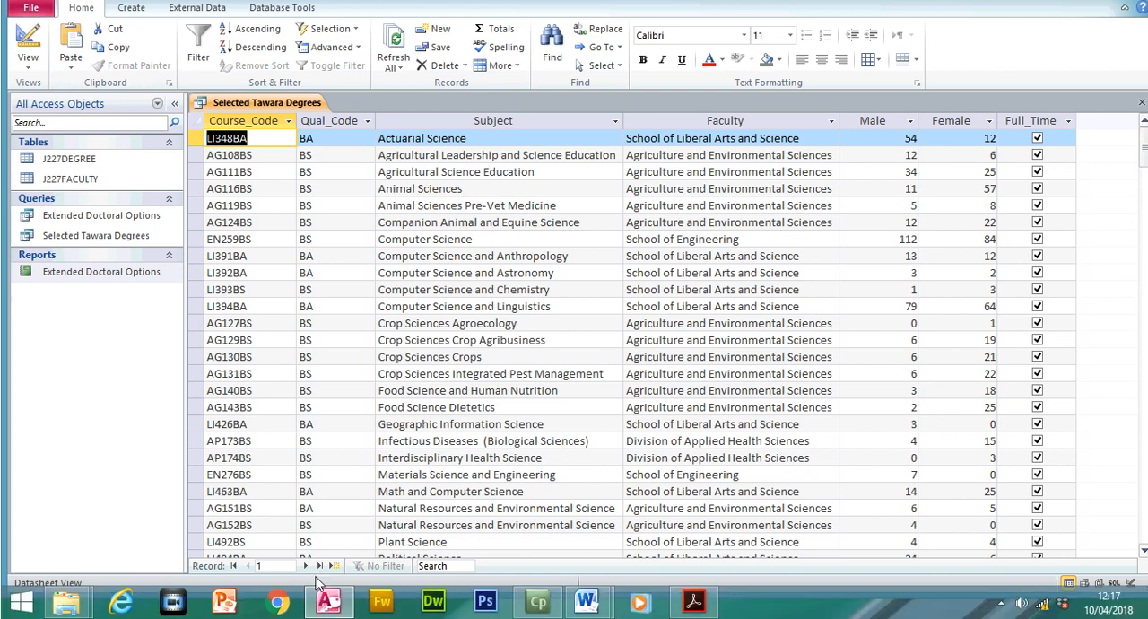
{"action": "left_click", "coordinate": [319, 566]}
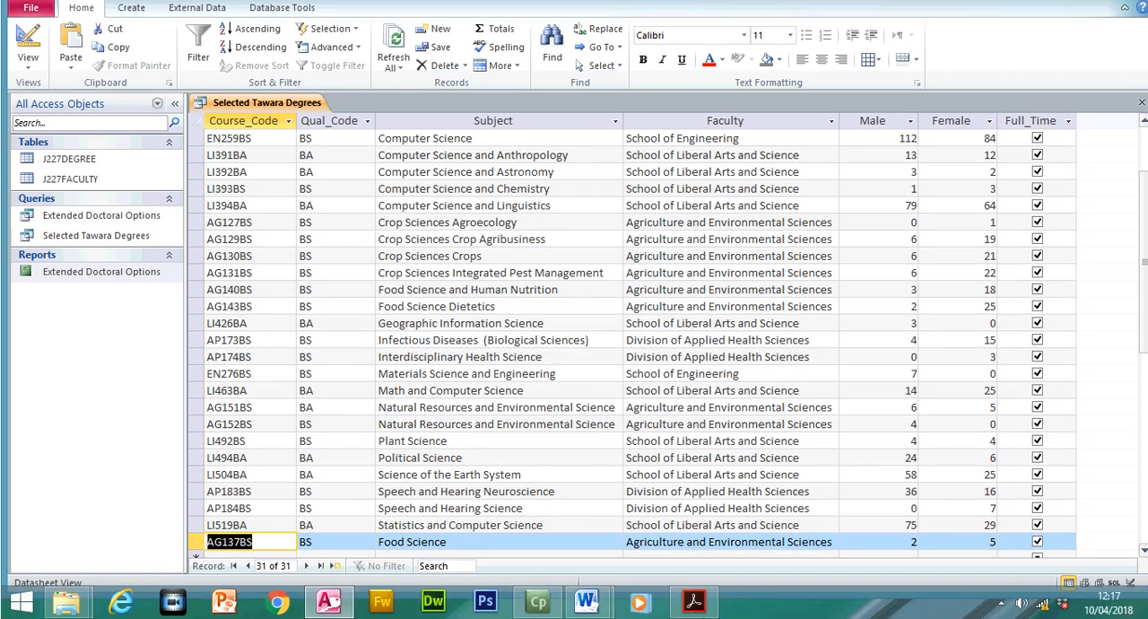
- In the exam paper, highlight the three record-selection conditions for Subject, Qual_Code and Full_Time
{"action": "key", "text": "alt+Tab"}
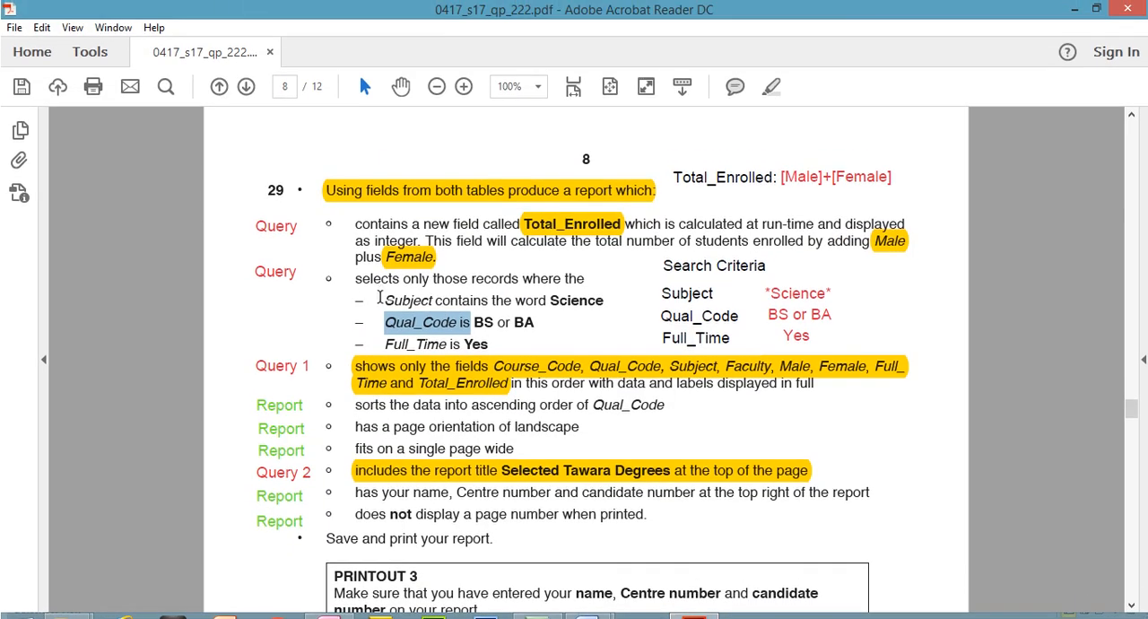
{"action": "left_click_drag", "start_coordinate": [381, 292], "coordinate": [474, 336]}
{"action": "left_click", "coordinate": [770, 87]}
{"action": "left_click", "coordinate": [801, 336]}
{"action": "left_click", "coordinate": [806, 317]}
{"action": "left_click", "coordinate": [762, 369]}
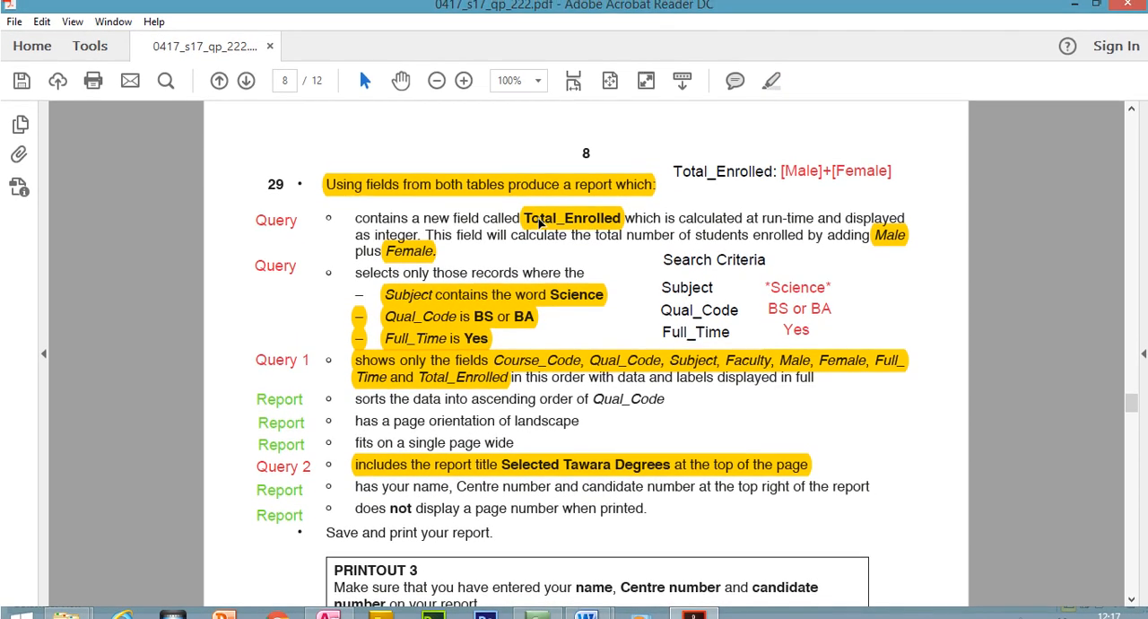
- Check the exam paper's requirement for the calculated field Total_Enrolled
{"action": "left_click", "coordinate": [539, 198]}
{"action": "left_click", "coordinate": [681, 179]}
{"action": "double_click", "coordinate": [679, 182]}
{"action": "left_click", "coordinate": [680, 180]}
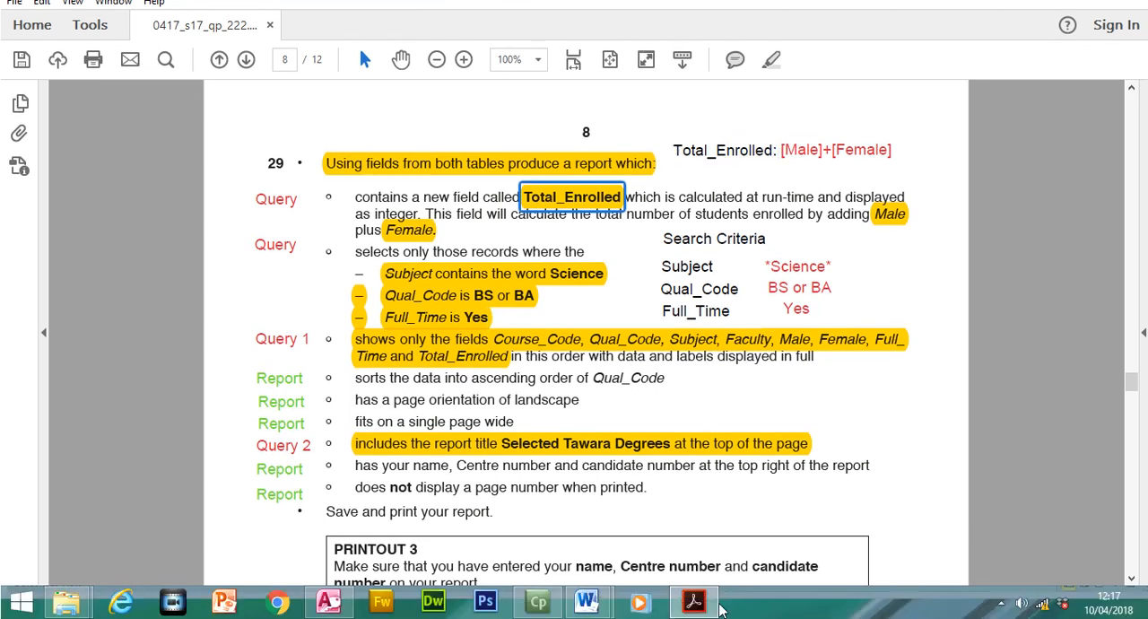
- In the query's design, enter Total_Enrolled: as the field name in the empty column after Full_Time and widen that column
{"action": "left_click", "coordinate": [693, 616]}
{"action": "left_click", "coordinate": [30, 61]}
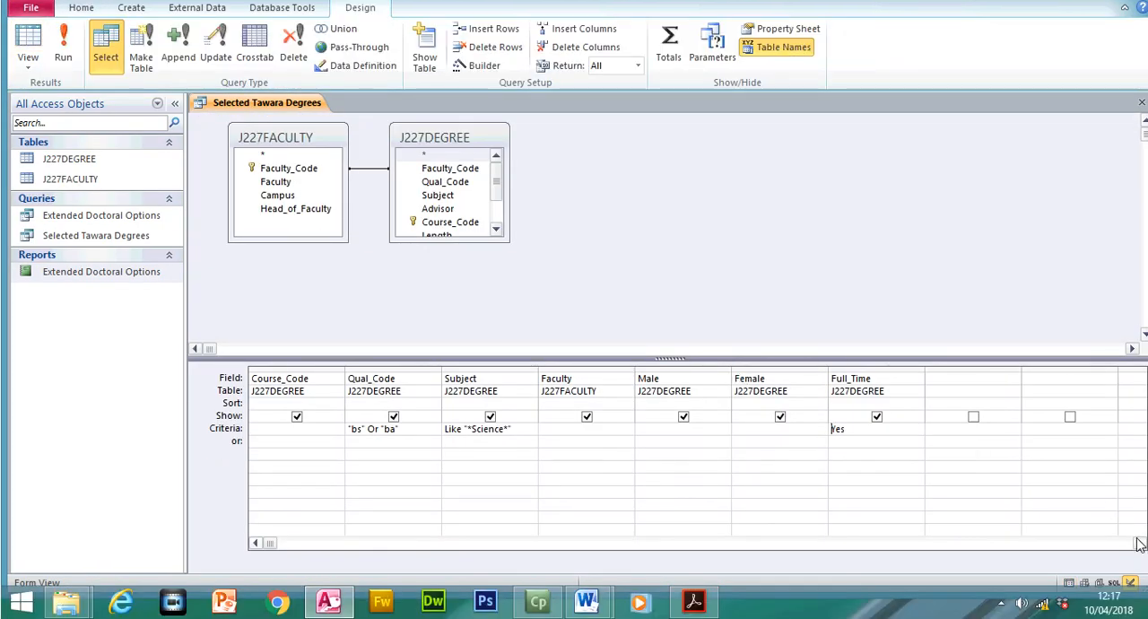
{"action": "left_click", "coordinate": [1139, 543]}
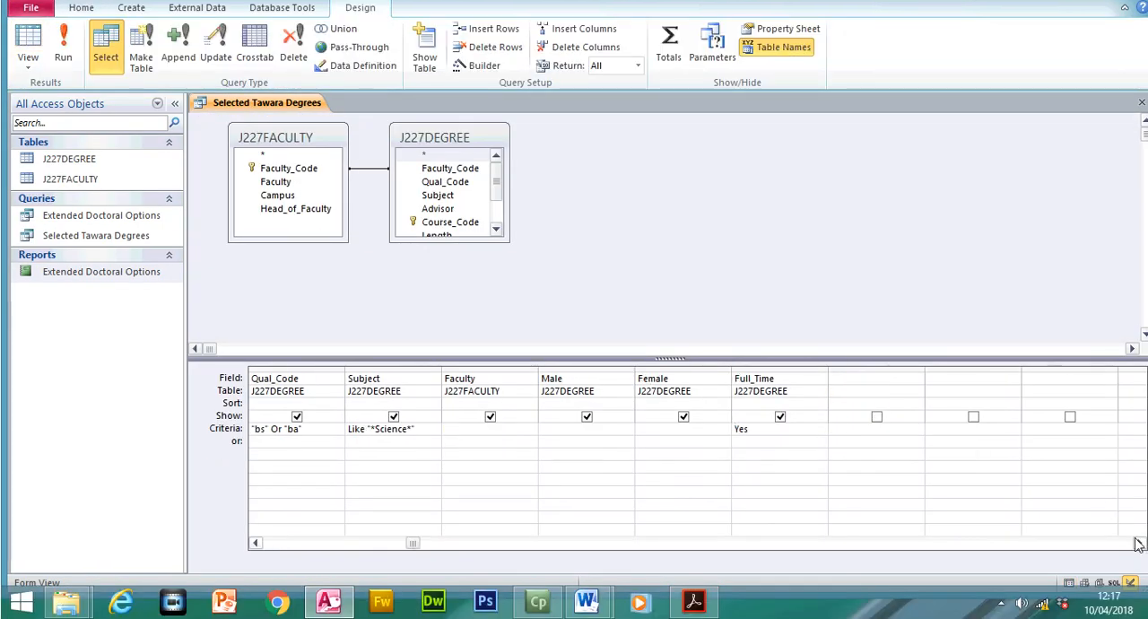
{"action": "left_click", "coordinate": [907, 380]}
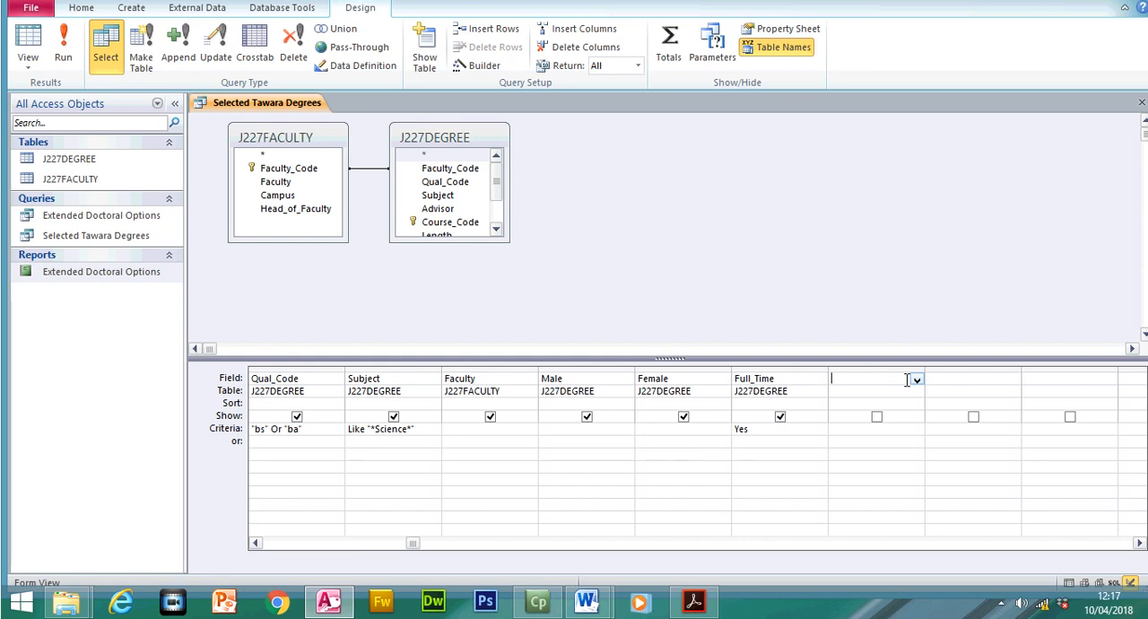
{"action": "type", "text": "Total_"}
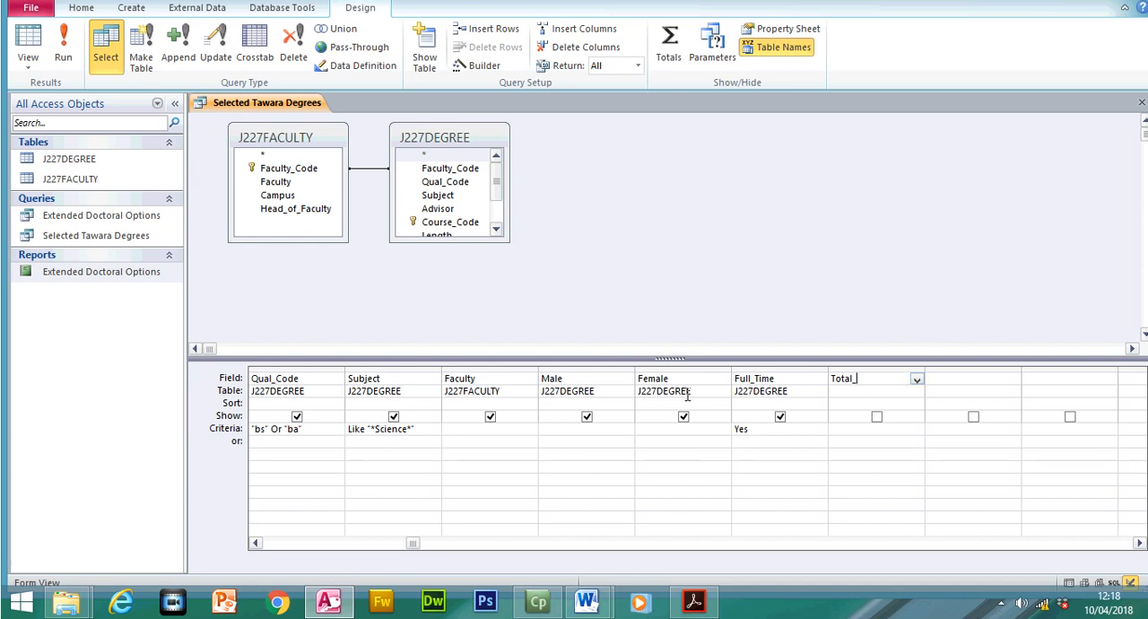
{"action": "left_click", "coordinate": [691, 601]}
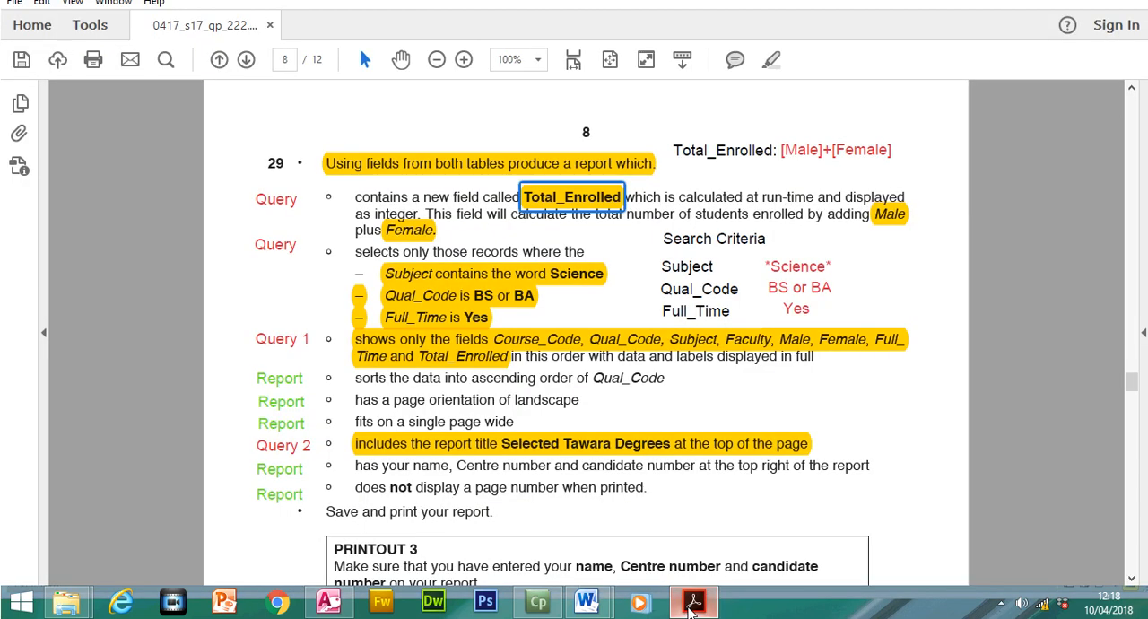
{"action": "left_click", "coordinate": [692, 609]}
{"action": "type", "text": "Enrolled"}
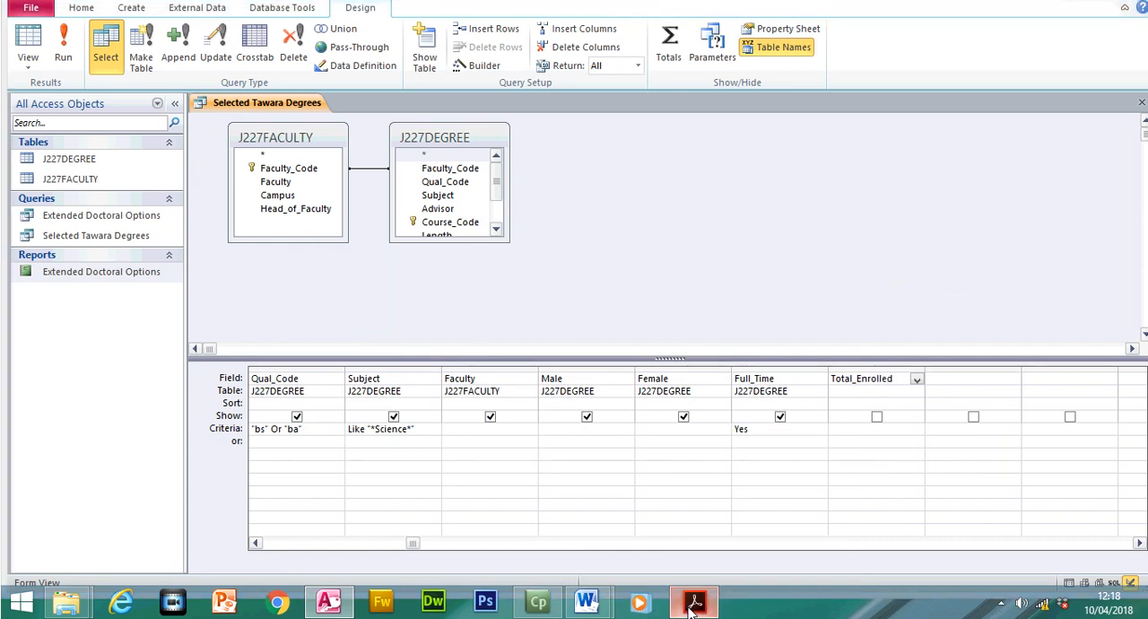
{"action": "left_click", "coordinate": [692, 605]}
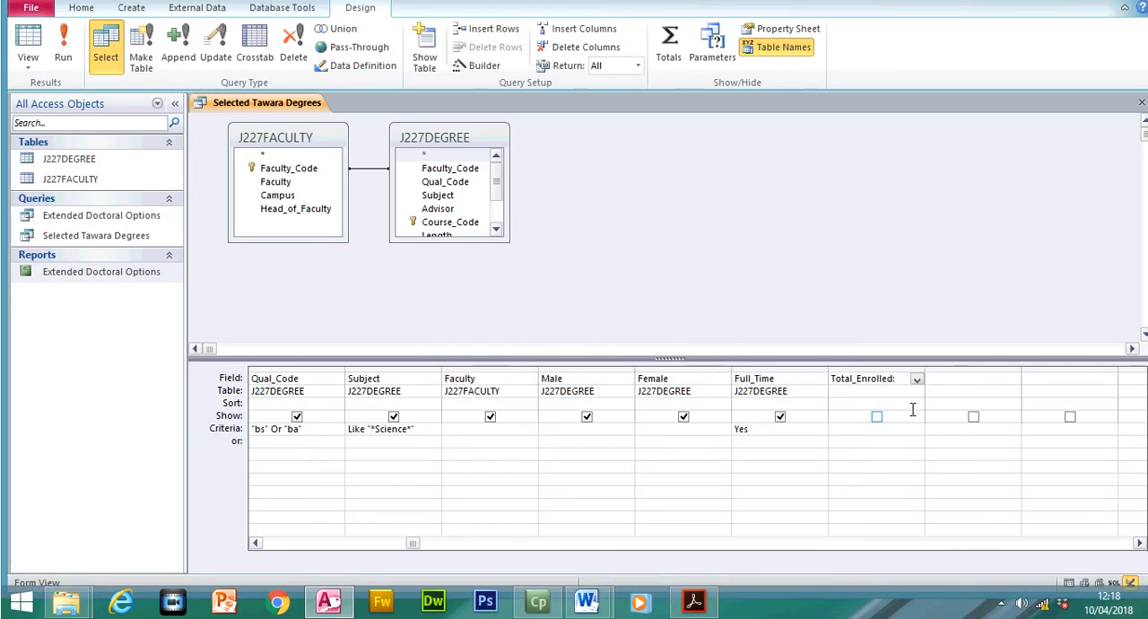
{"action": "left_click_drag", "start_coordinate": [925, 380], "coordinate": [1011, 379]}
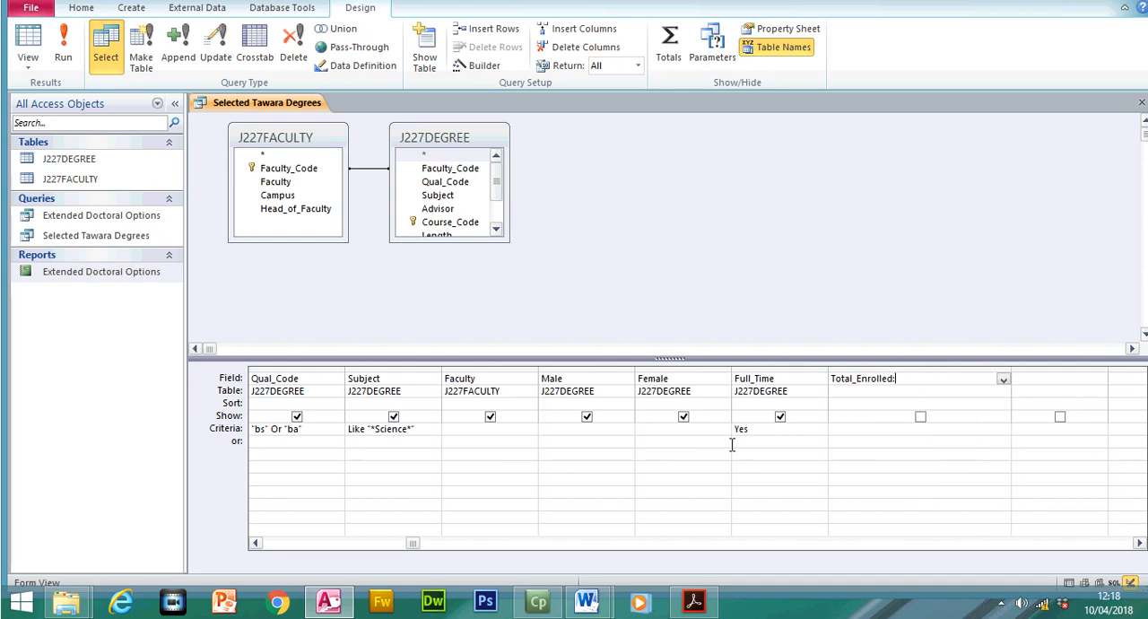
- Check in the exam paper which two fields, Male and Female, have to be added for Total_Enrolled
{"action": "left_click", "coordinate": [694, 601]}
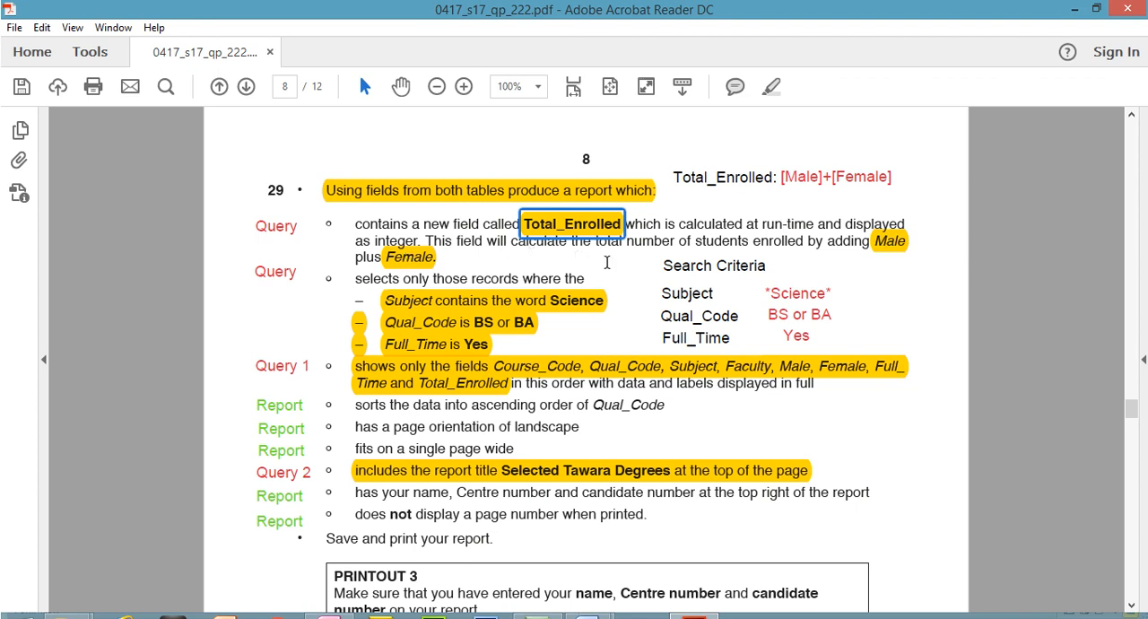
{"action": "left_click", "coordinate": [890, 250]}
{"action": "left_click", "coordinate": [395, 255]}
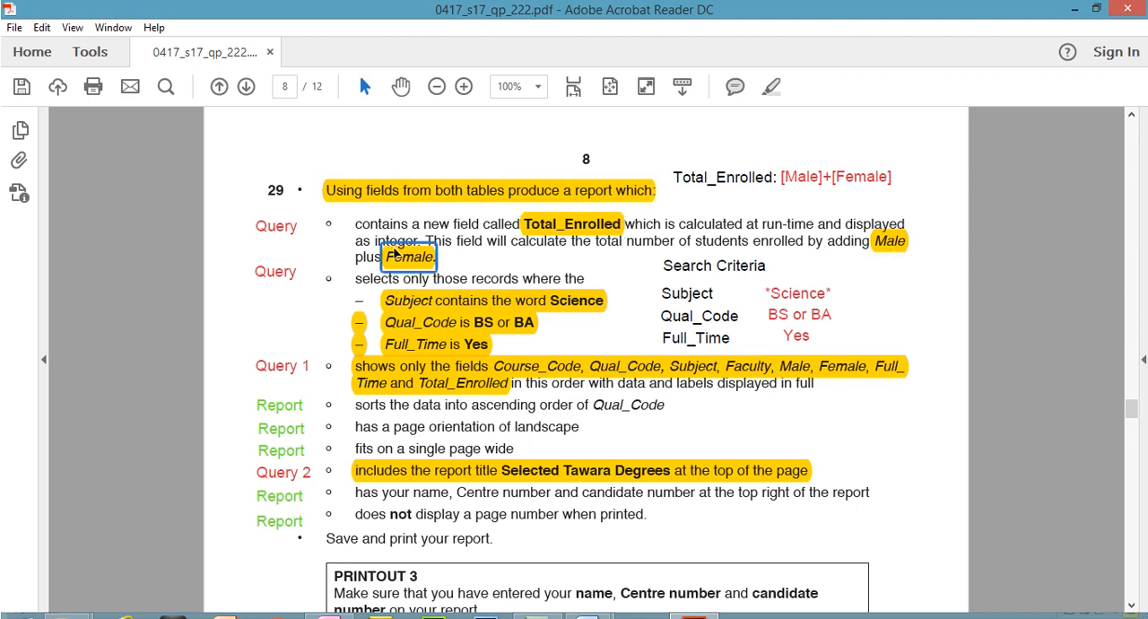
{"action": "left_click", "coordinate": [897, 239]}
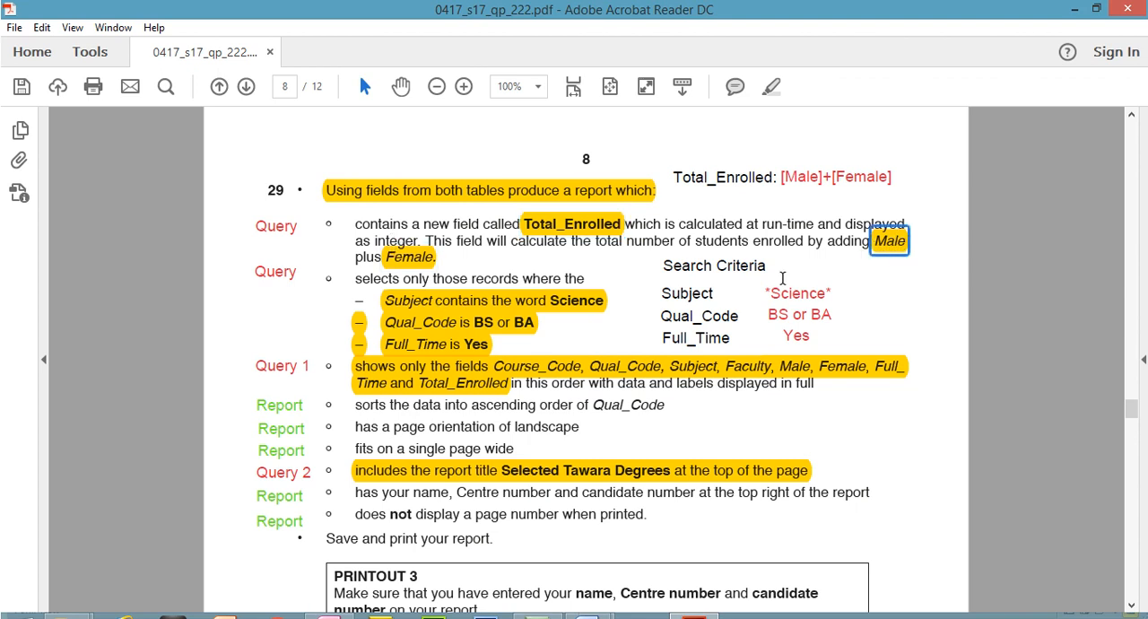
{"action": "scroll", "coordinate": [772, 448], "scroll_direction": "down", "scroll_amount": 1}
{"action": "left_click", "coordinate": [695, 602]}
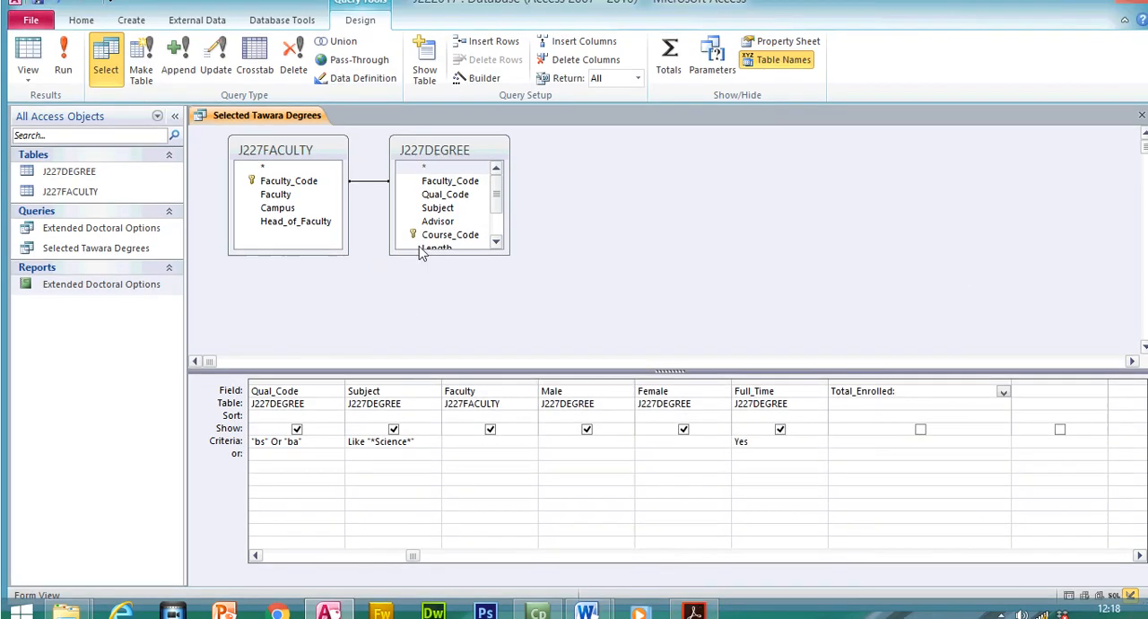
- Enlarge the J227DEGREE field list to show all its fields and start the Total_Enrolled expression with [male
{"action": "left_click_drag", "start_coordinate": [421, 254], "coordinate": [417, 314]}
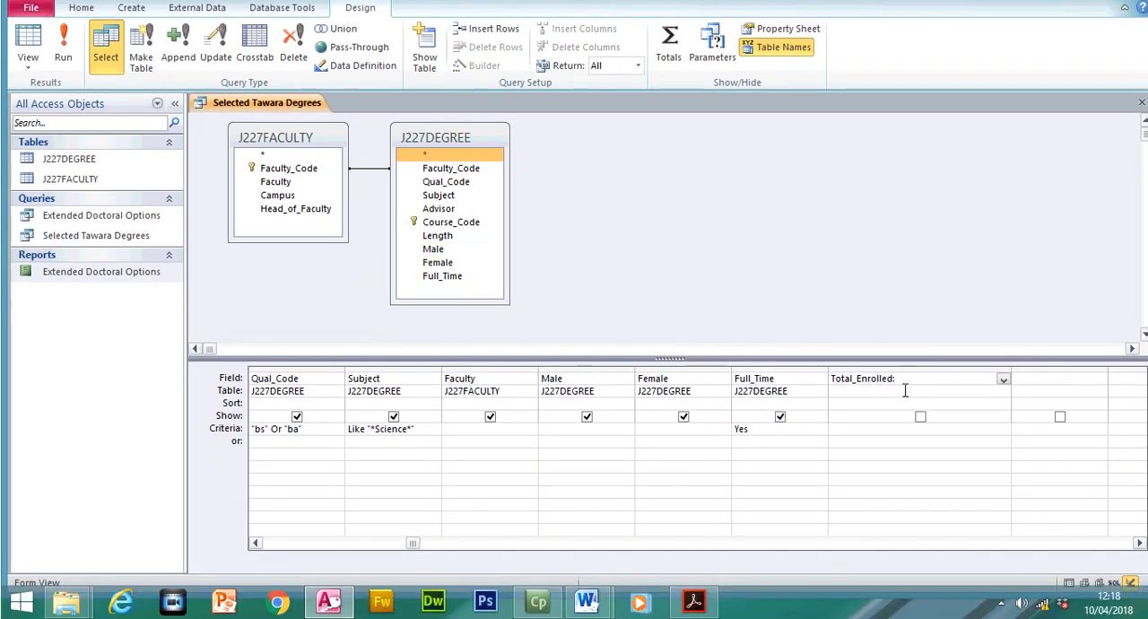
{"action": "left_click", "coordinate": [910, 407]}
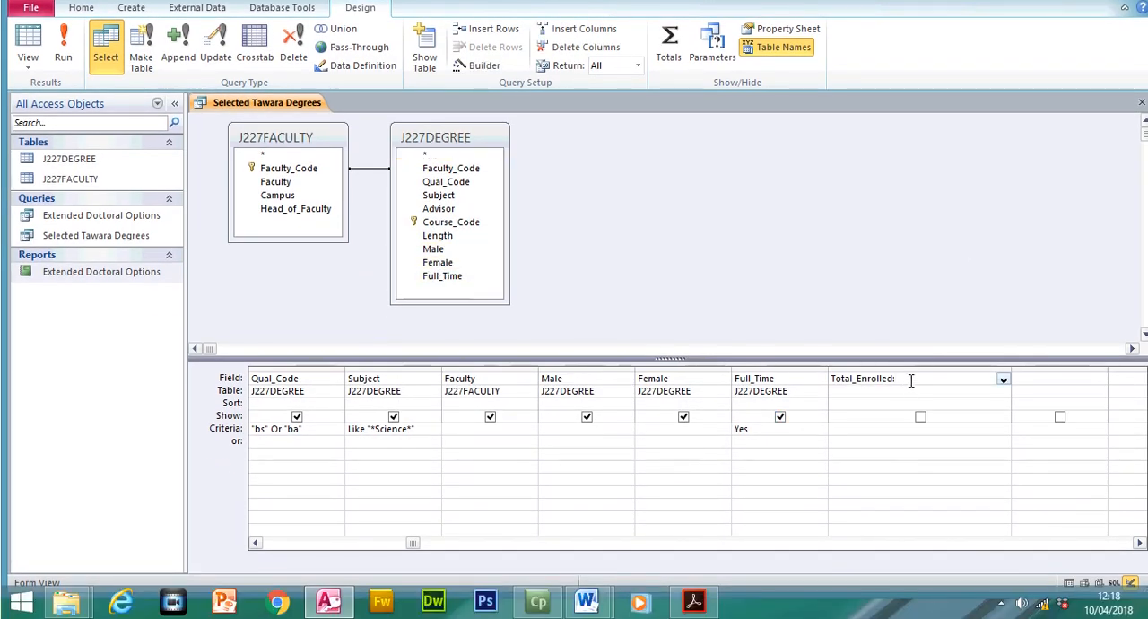
{"action": "type", "text": "[male]+[female"}
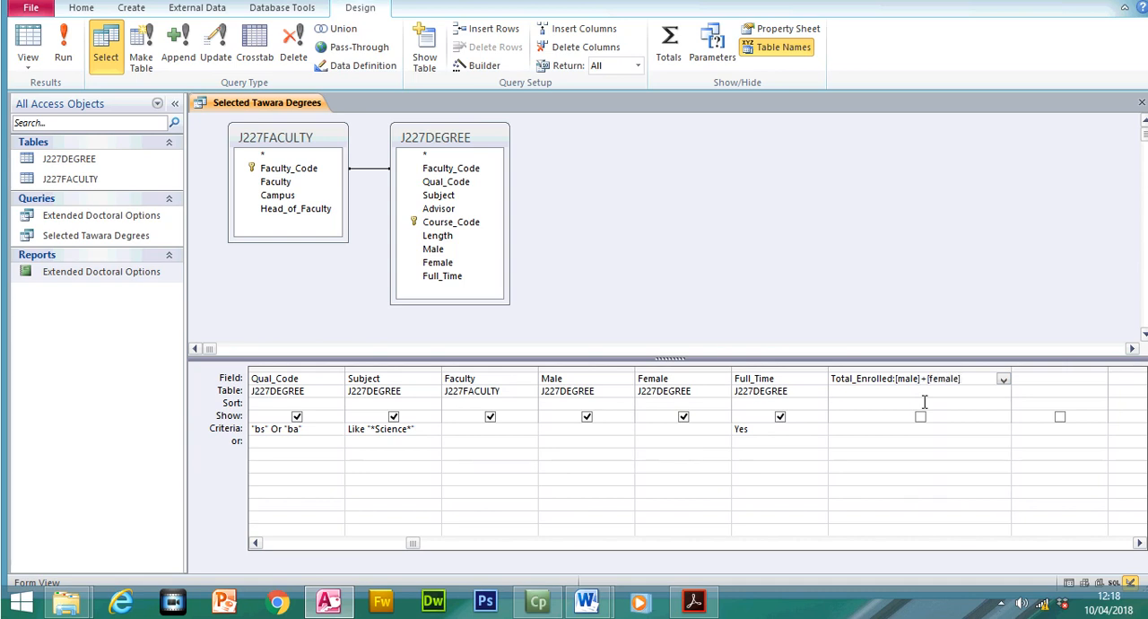
- Run the query and examine the Total_Enrolled column to verify that it adds Male and Female for each record
{"action": "left_click", "coordinate": [941, 436]}
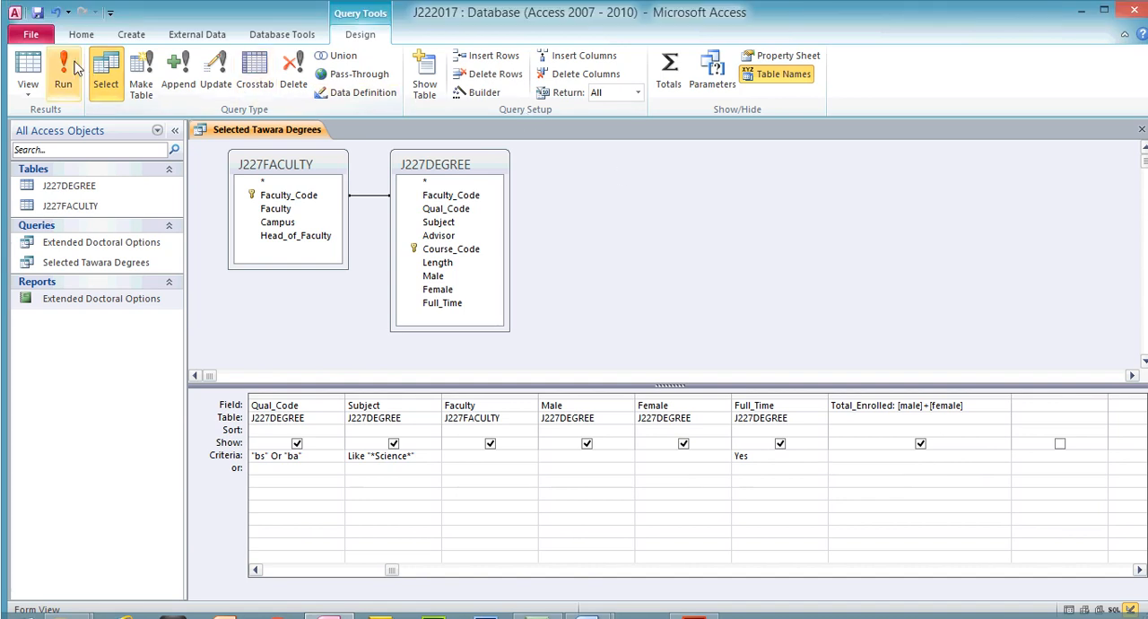
{"action": "left_click", "coordinate": [62, 56]}
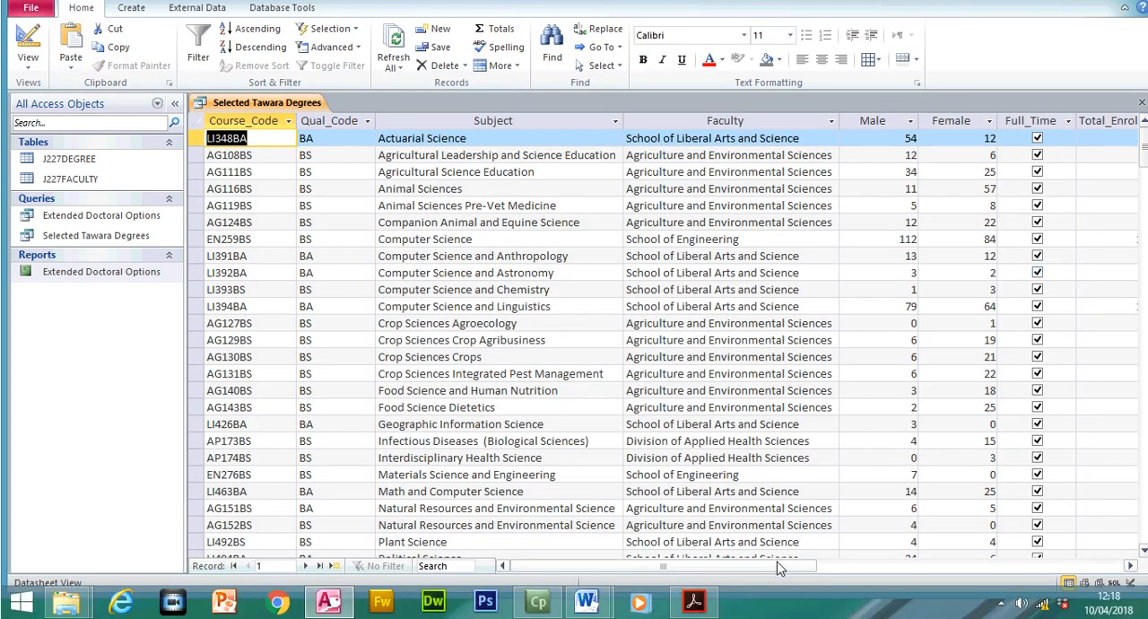
{"action": "left_click_drag", "start_coordinate": [778, 567], "coordinate": [843, 567]}
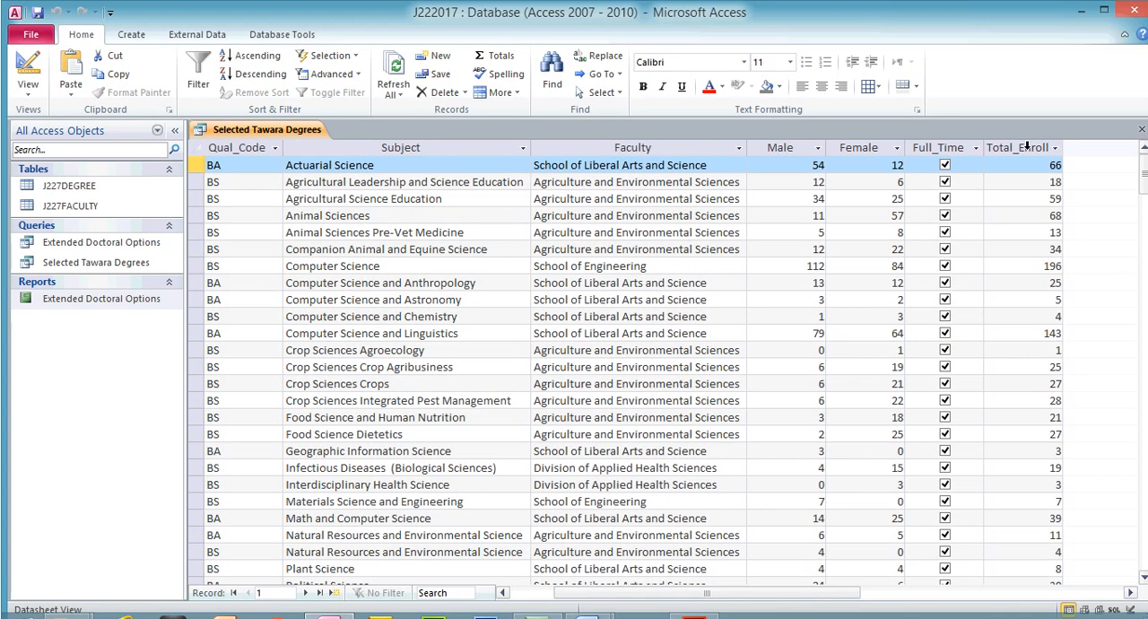
{"action": "left_click", "coordinate": [1026, 146]}
{"action": "left_click_drag", "start_coordinate": [1143, 183], "coordinate": [1143, 134]}
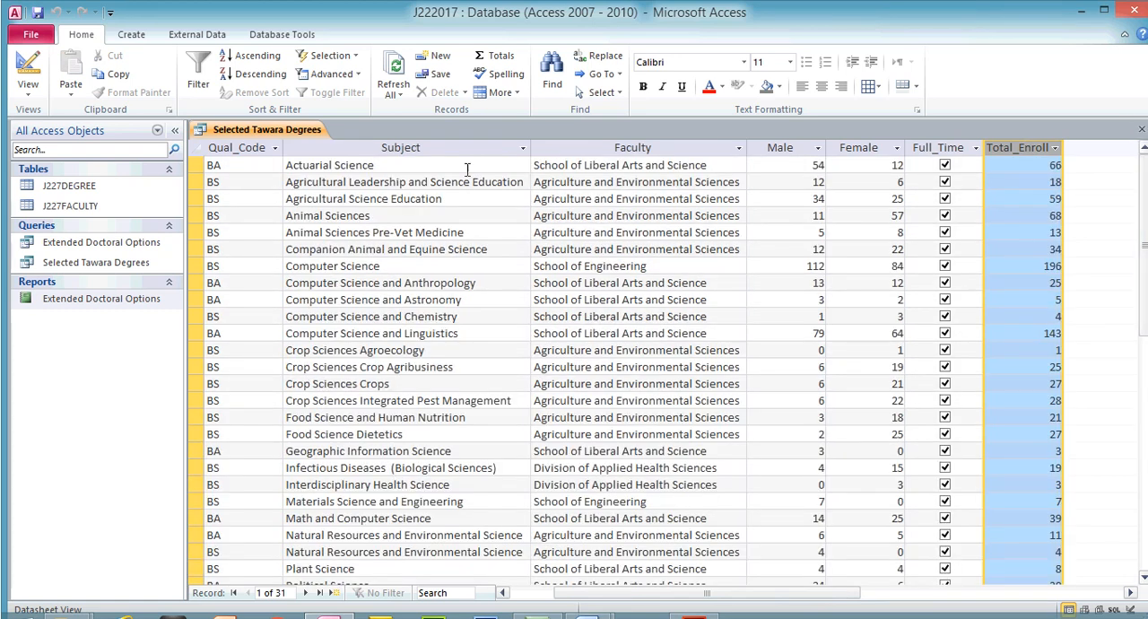
- Return to the query's design and clear the field name and expression from the Total_Enrolled column
{"action": "left_click", "coordinate": [28, 71]}
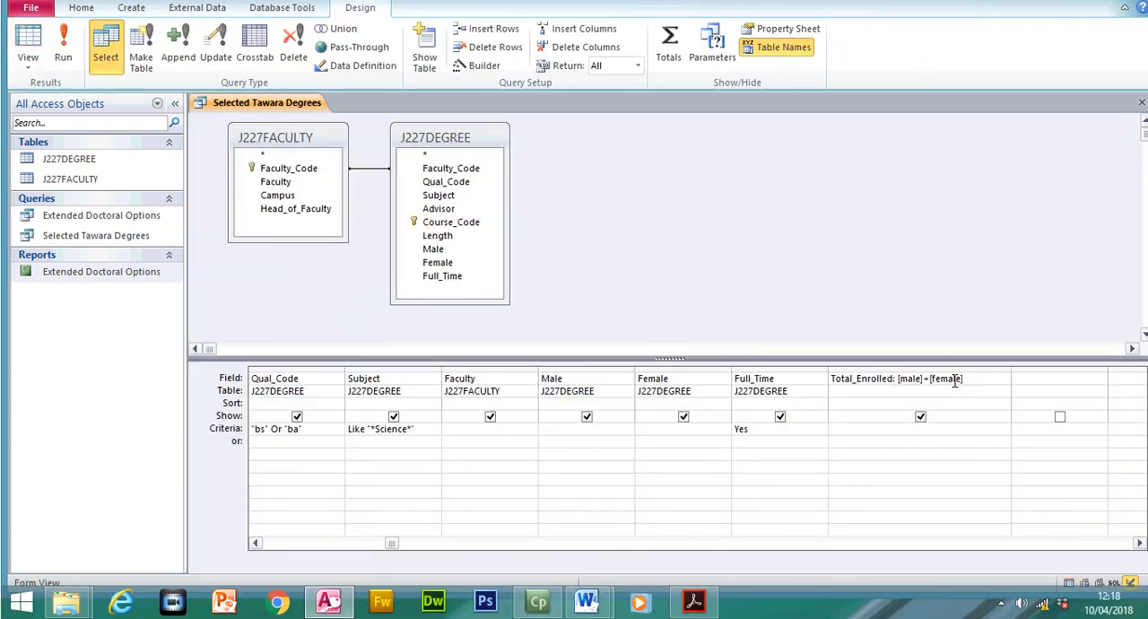
{"action": "left_click_drag", "start_coordinate": [897, 379], "coordinate": [832, 379]}
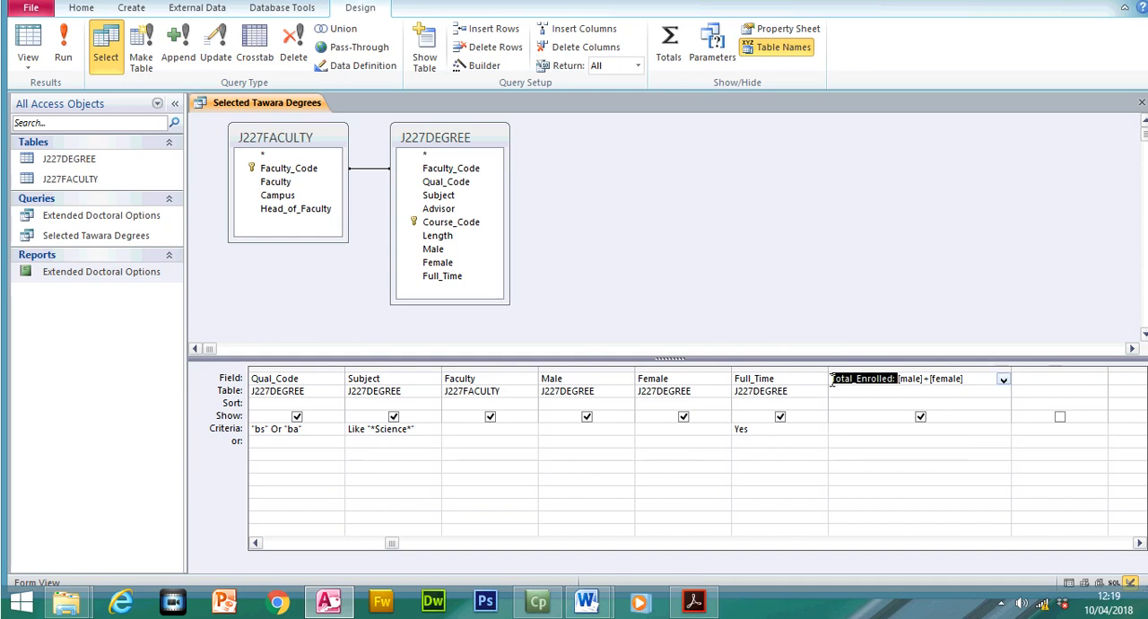
{"action": "right_click", "coordinate": [834, 380]}
{"action": "left_click", "coordinate": [874, 432]}
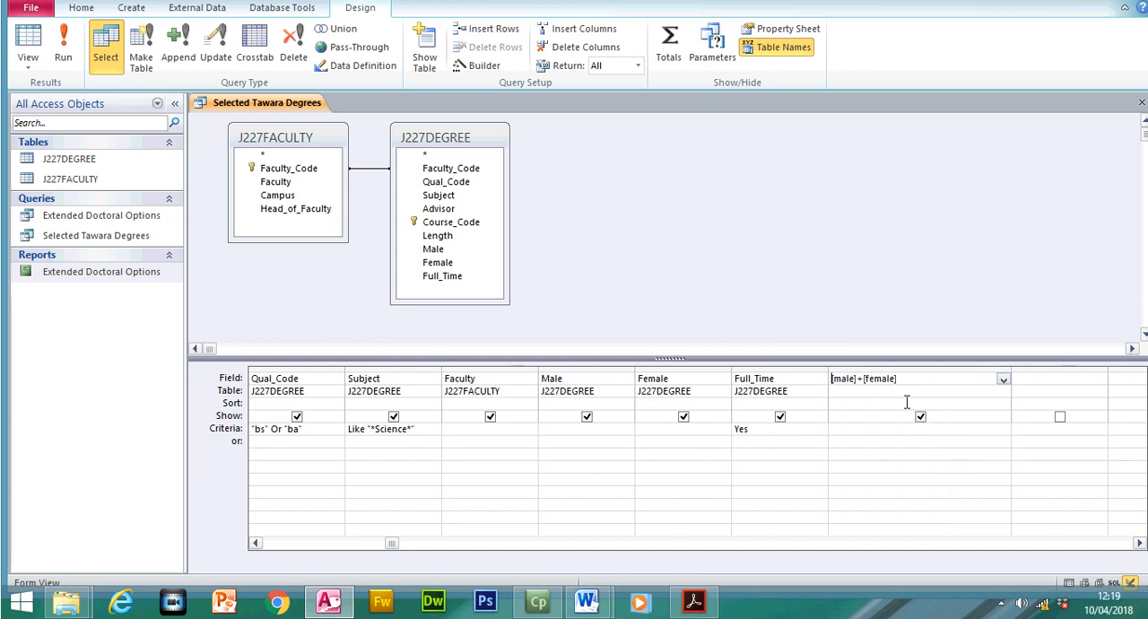
{"action": "left_click_drag", "start_coordinate": [907, 385], "coordinate": [803, 377]}
{"action": "key", "text": "Delete"}
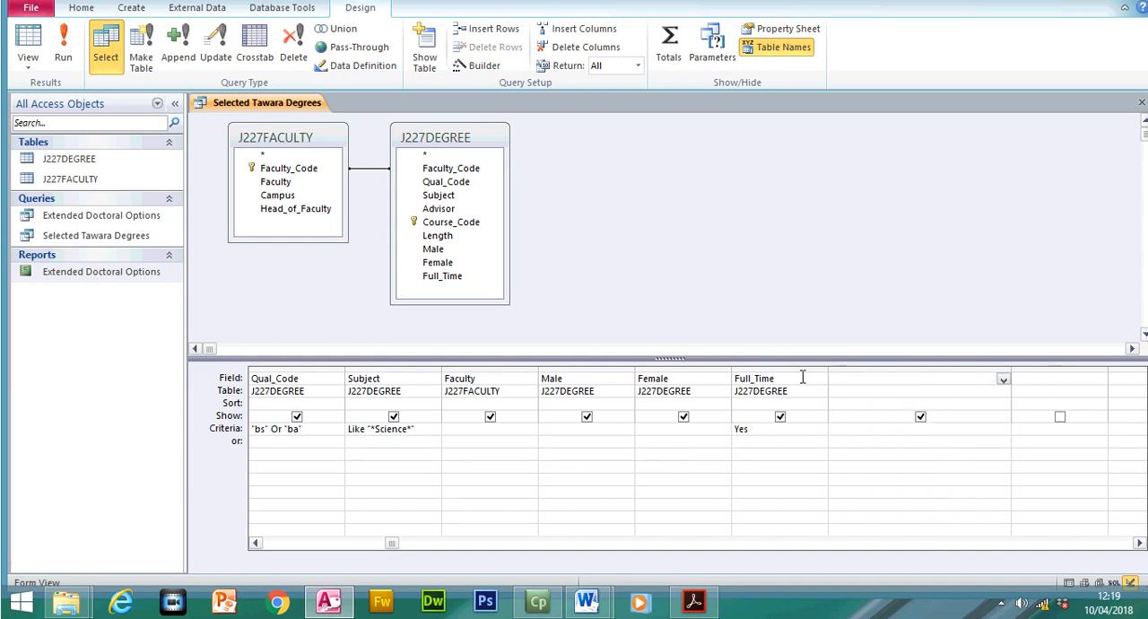
- Build the expression [Male]+[Female] in the empty column after Full_Time with the Expression Builder
{"action": "left_click", "coordinate": [871, 458]}
{"action": "left_click", "coordinate": [843, 376]}
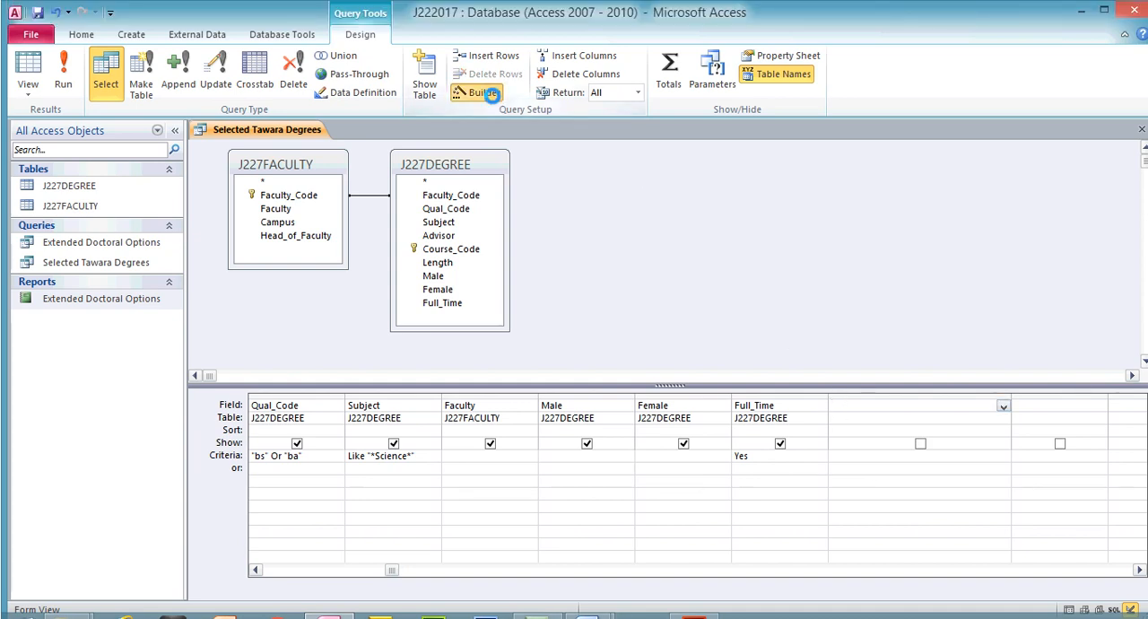
{"action": "left_click", "coordinate": [485, 65]}
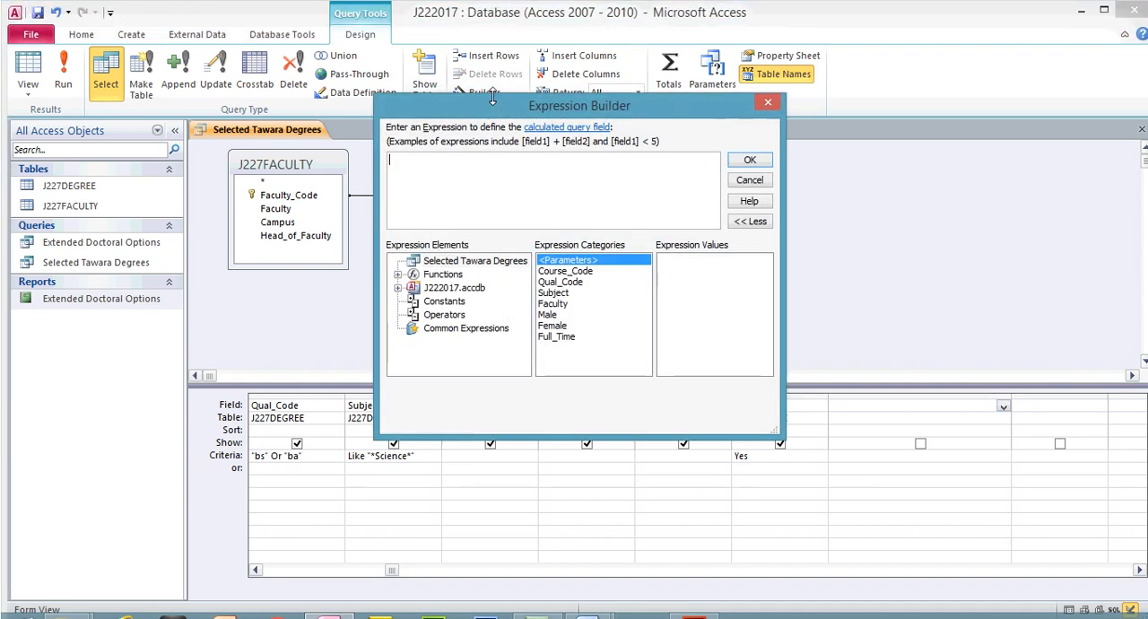
{"action": "double_click", "coordinate": [549, 315]}
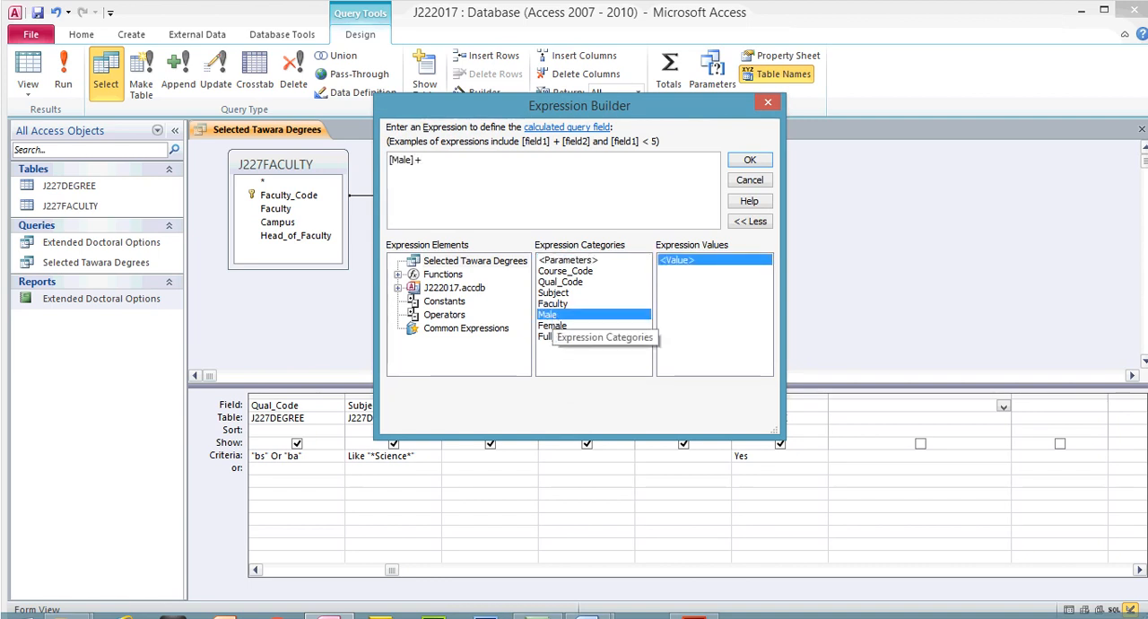
{"action": "double_click", "coordinate": [551, 325]}
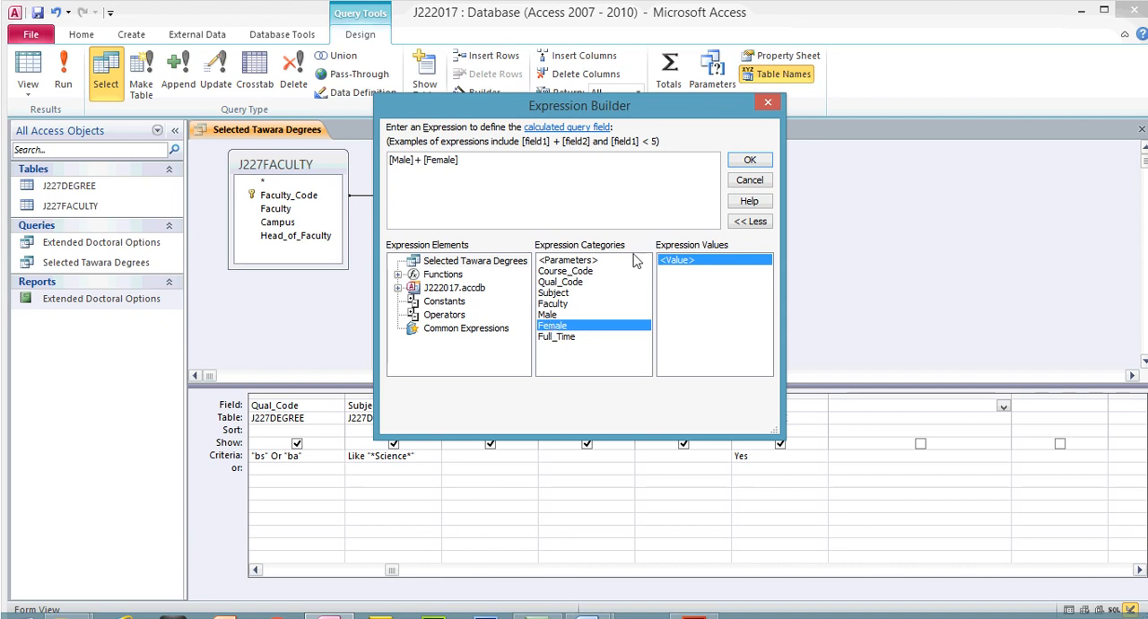
{"action": "key", "text": "BackSpace"}
{"action": "left_click", "coordinate": [749, 160]}
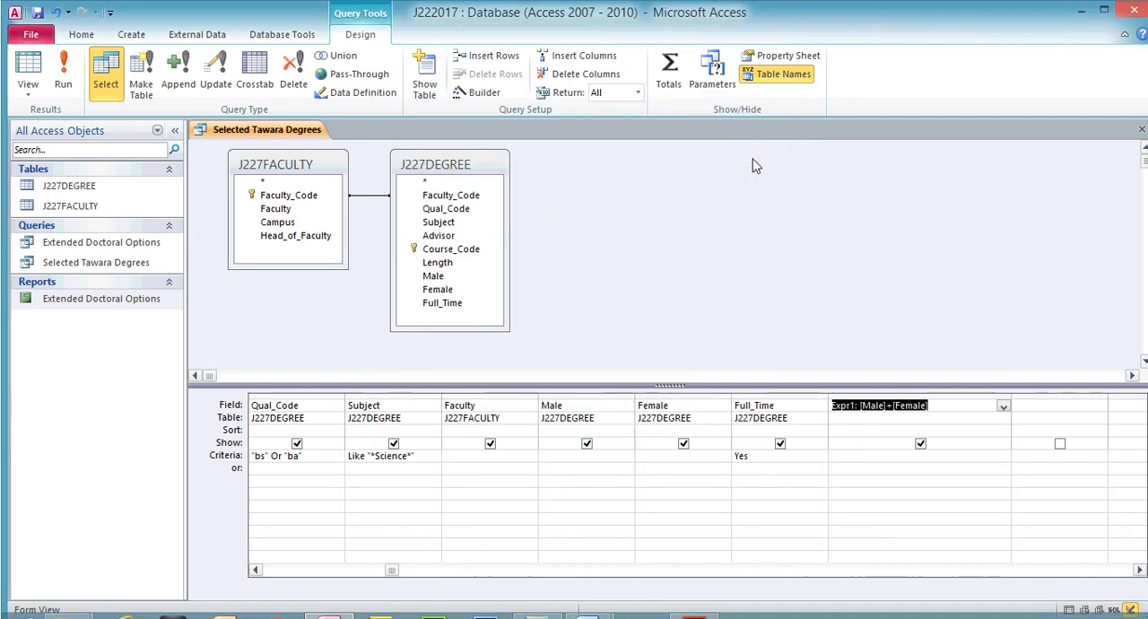
- Rename the calculated column Total_Enrolled instead of its default Expr1 name and run the query
{"action": "left_click", "coordinate": [848, 383]}
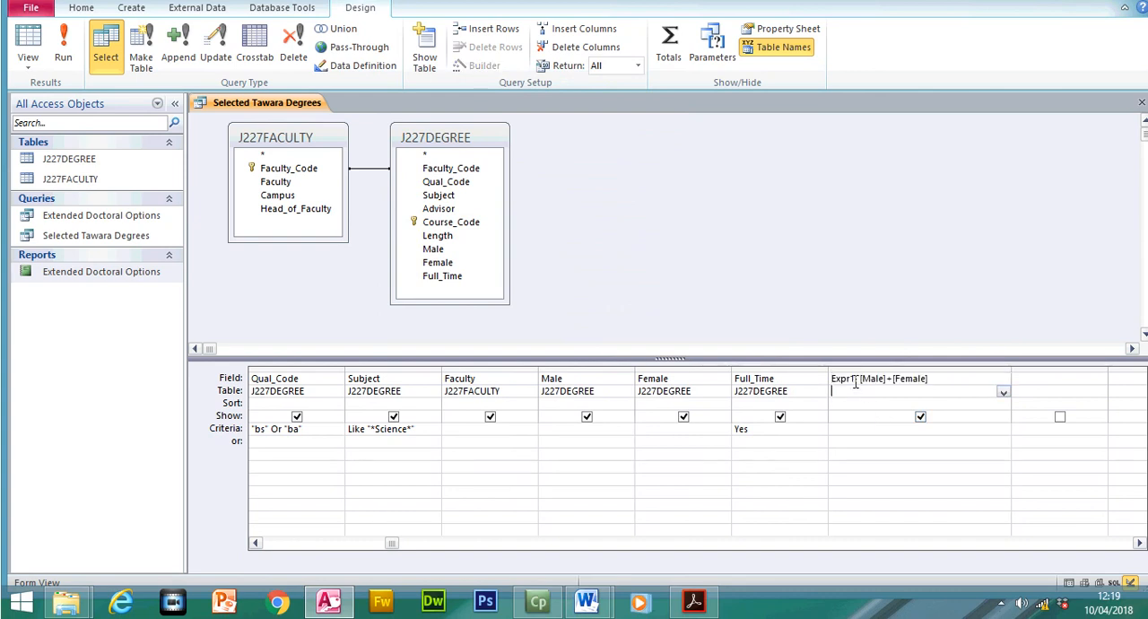
{"action": "left_click_drag", "start_coordinate": [848, 383], "coordinate": [819, 384]}
{"action": "key", "text": "BackSpace"}
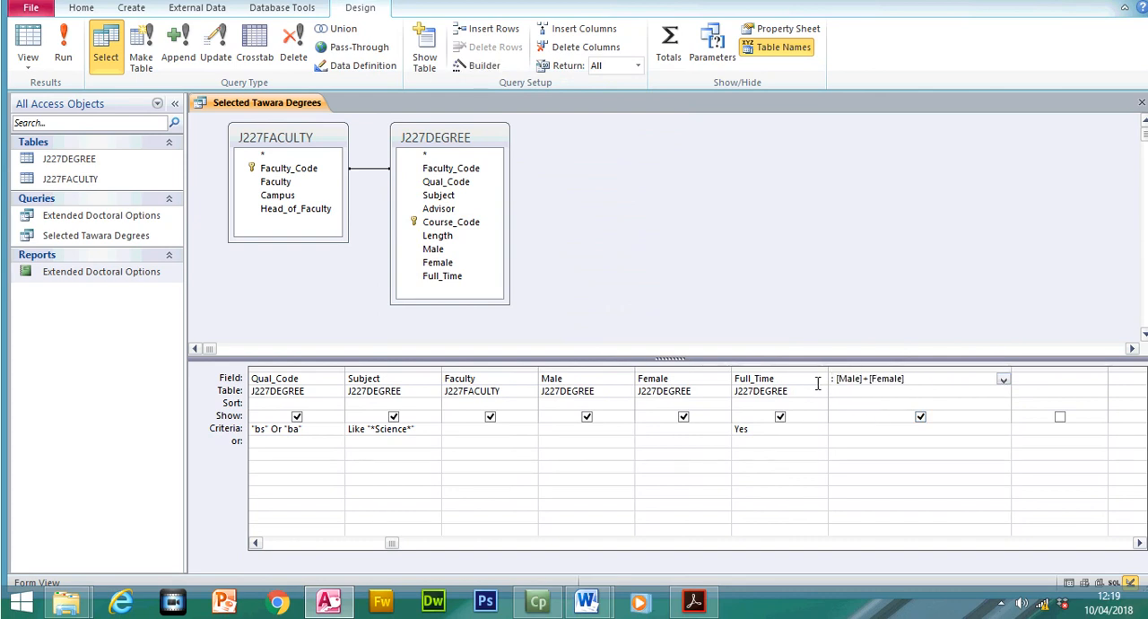
{"action": "type", "text": "Total_Enrolled"}
{"action": "key", "text": "Delete"}
{"action": "key", "text": "Delete"}
{"action": "key", "text": "Delete"}
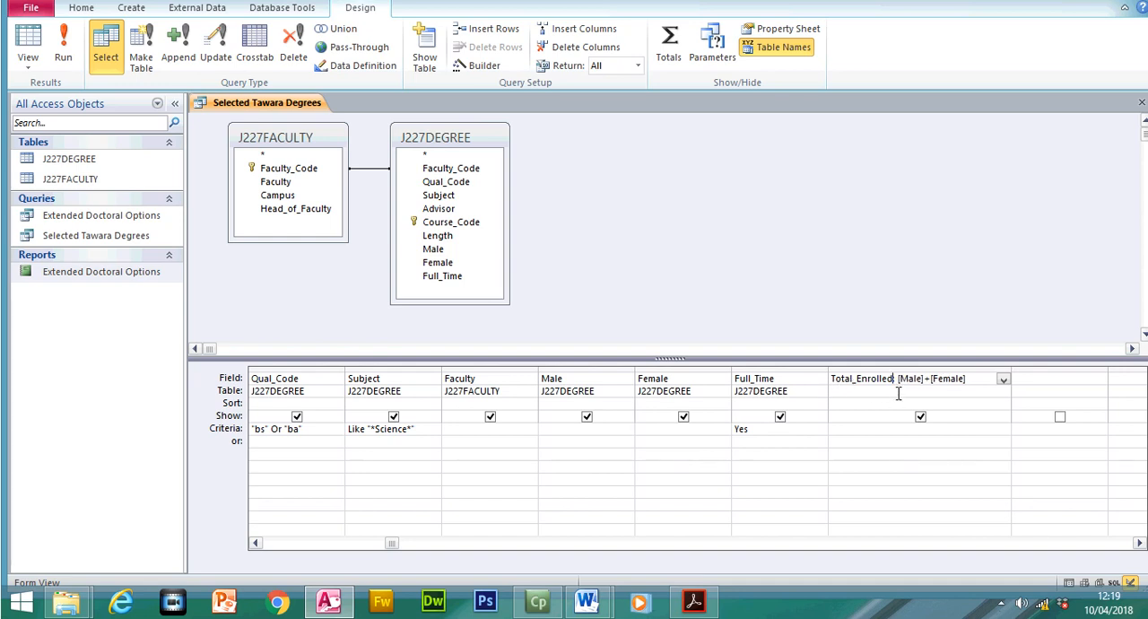
{"action": "key", "text": "BackSpace"}
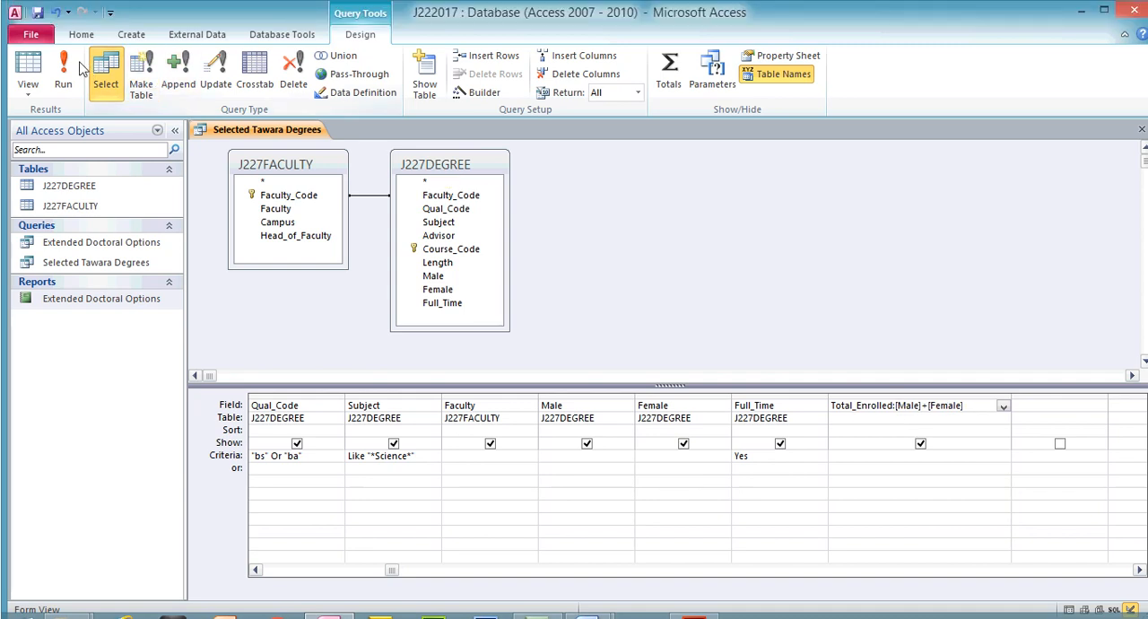
{"action": "left_click", "coordinate": [64, 47]}
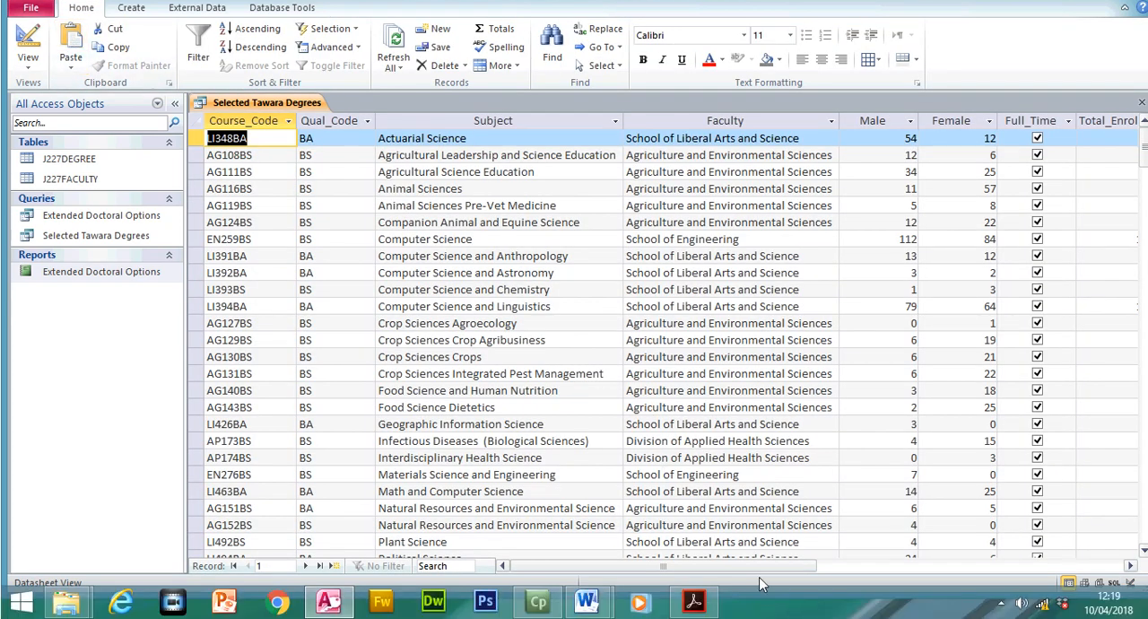
{"action": "left_click_drag", "start_coordinate": [768, 594], "coordinate": [618, 529]}
- Try running the query with the Male field misspelled as [Malle] in Total_Enrolled, restore [Male] and run it again
{"action": "left_click", "coordinate": [28, 70]}
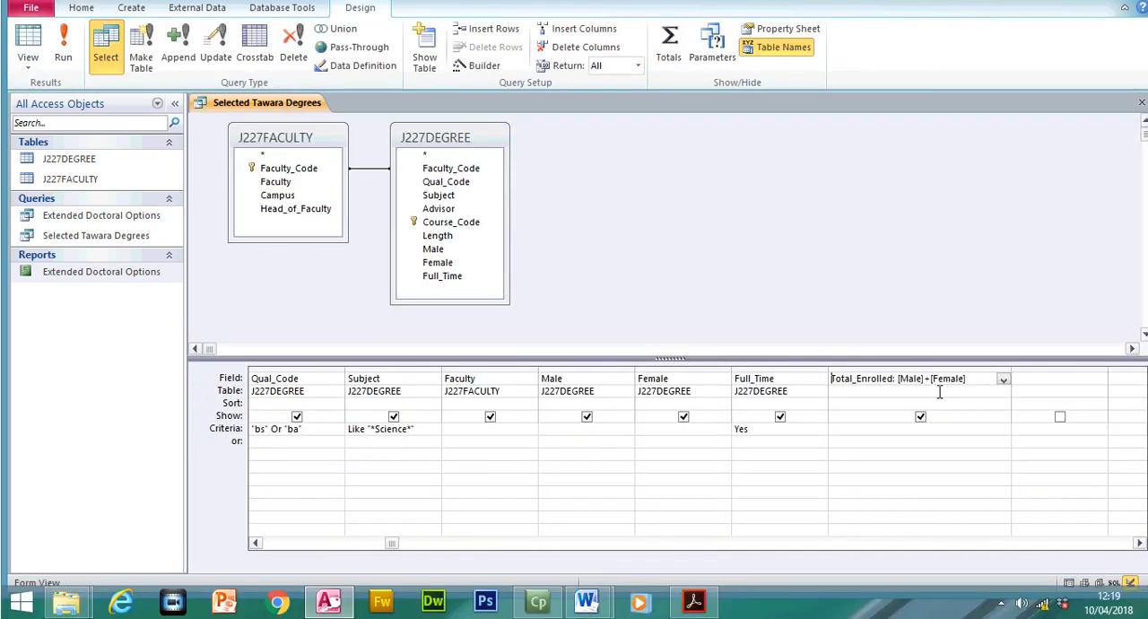
{"action": "left_click", "coordinate": [922, 379]}
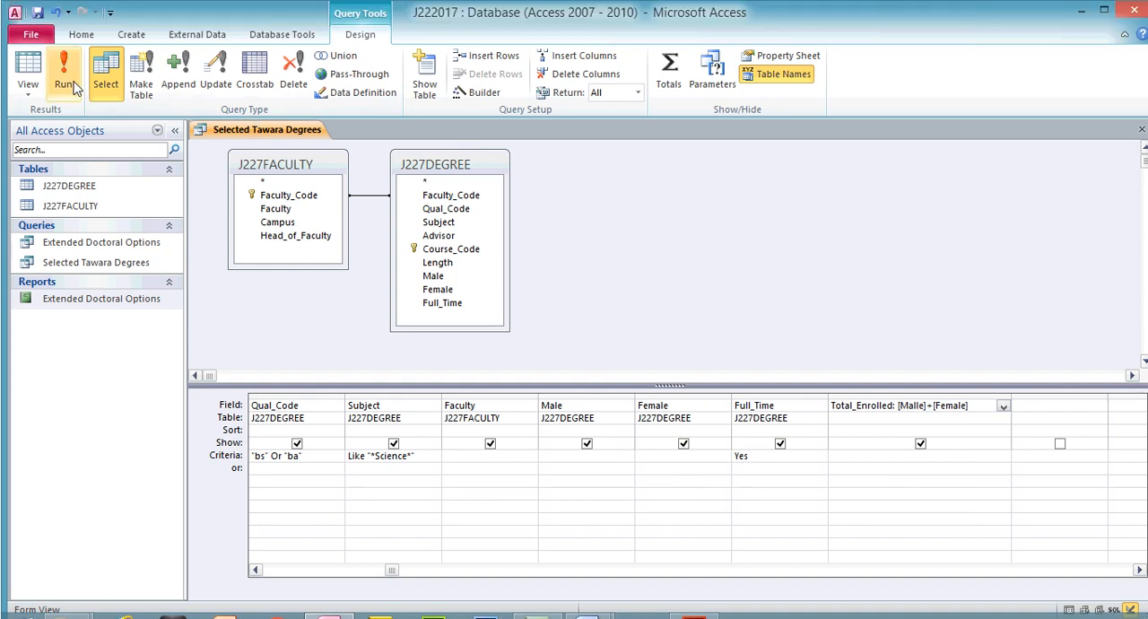
{"action": "left_click", "coordinate": [63, 56]}
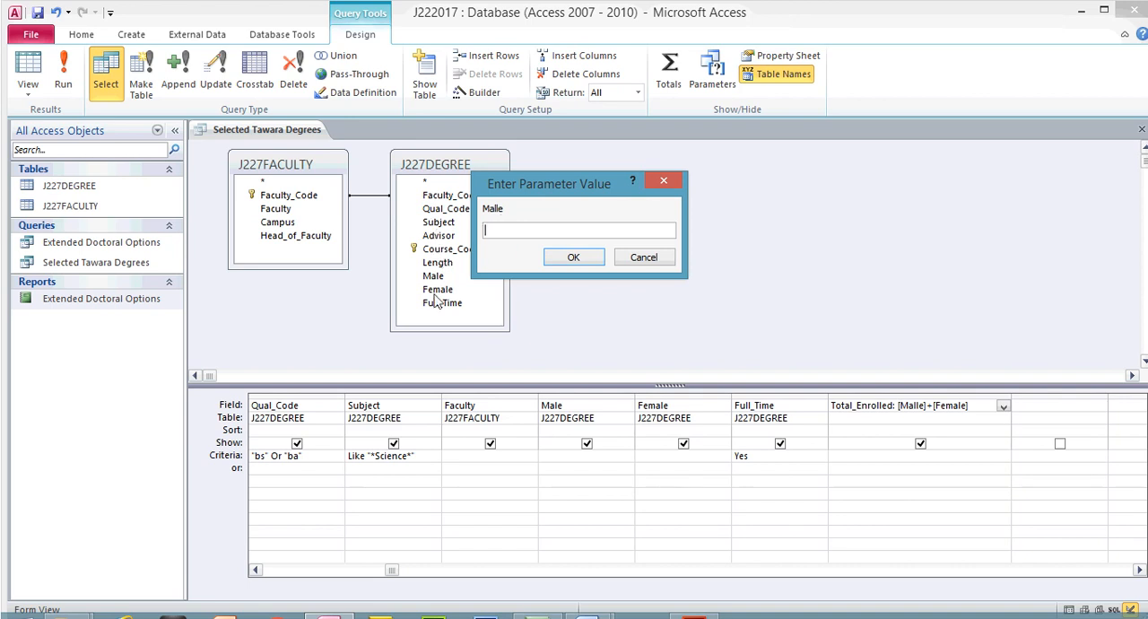
{"action": "left_click", "coordinate": [624, 258]}
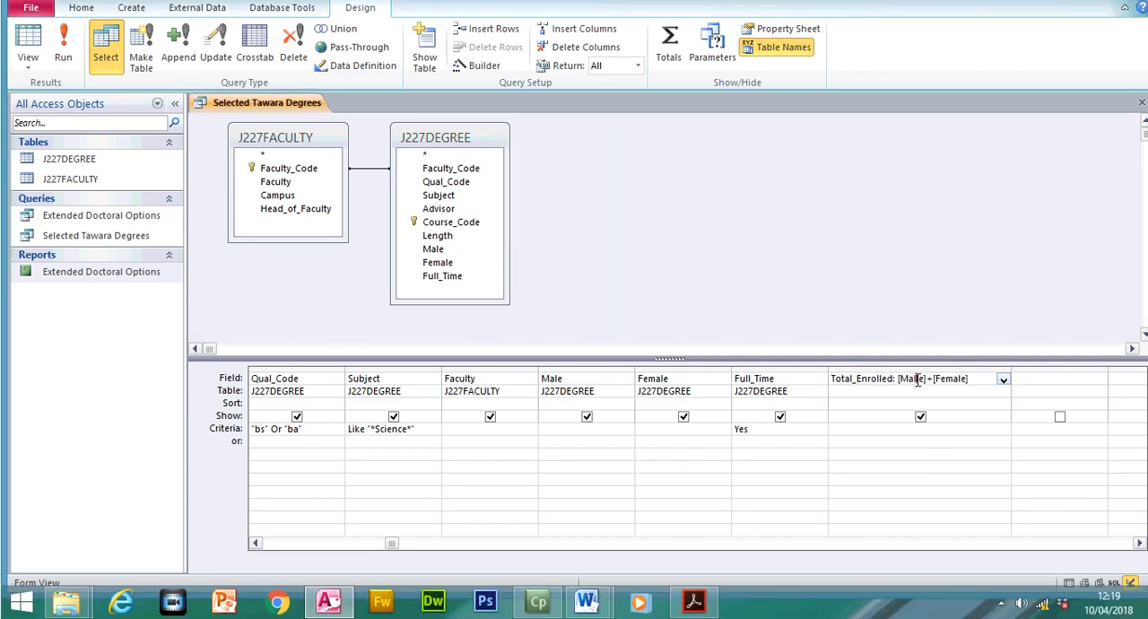
{"action": "left_click", "coordinate": [916, 380]}
{"action": "key", "text": "BackSpace"}
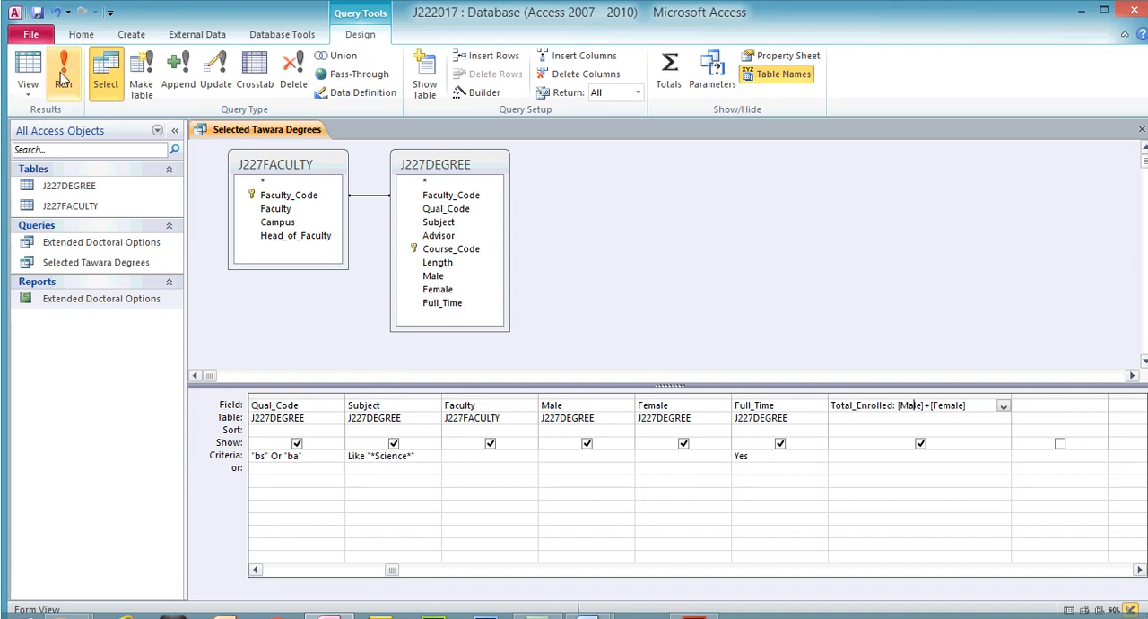
{"action": "left_click", "coordinate": [63, 78]}
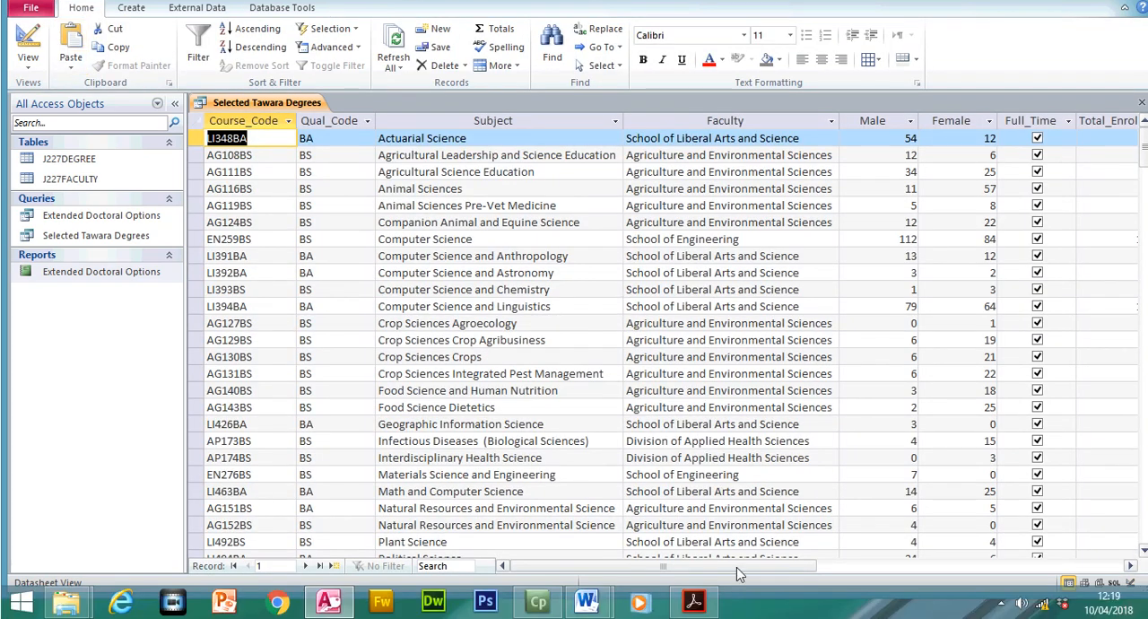
{"action": "left_click_drag", "start_coordinate": [736, 594], "coordinate": [792, 598]}
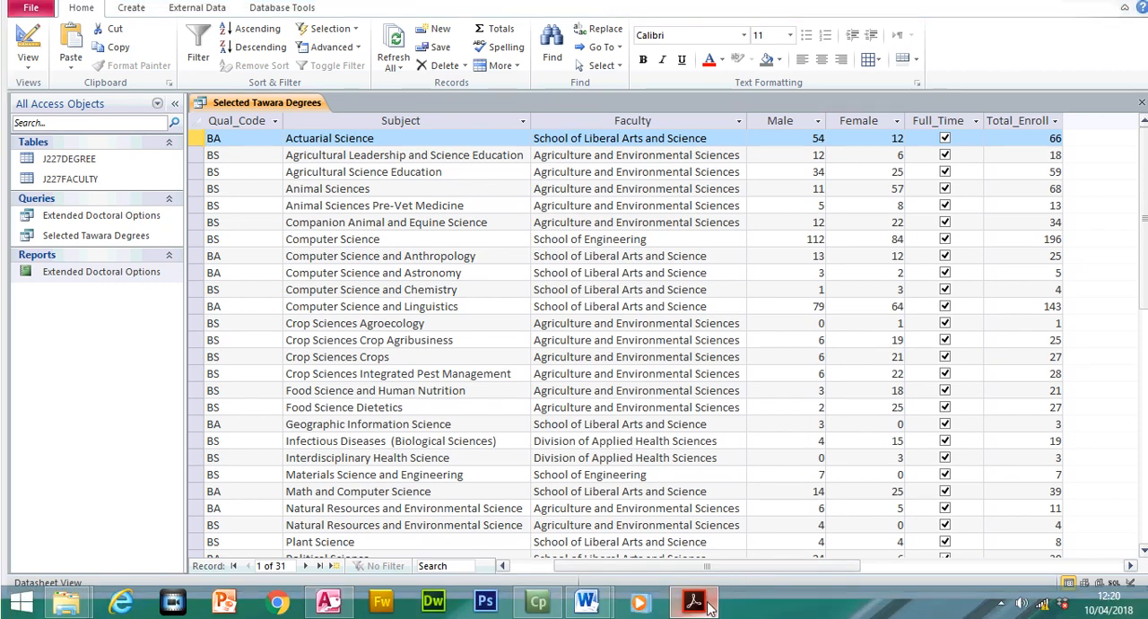
- In the exam paper in Acrobat Reader, highlight the whole Total_Enrolled requirement as done, and switch back to Access
{"action": "left_click", "coordinate": [705, 614]}
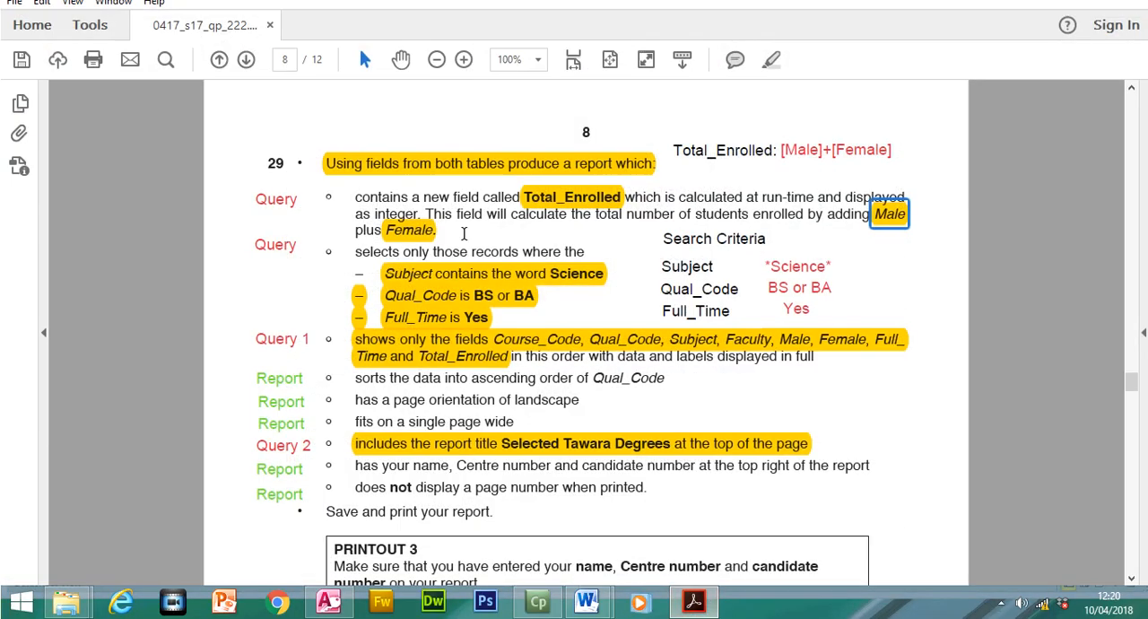
{"action": "left_click_drag", "start_coordinate": [358, 224], "coordinate": [485, 257]}
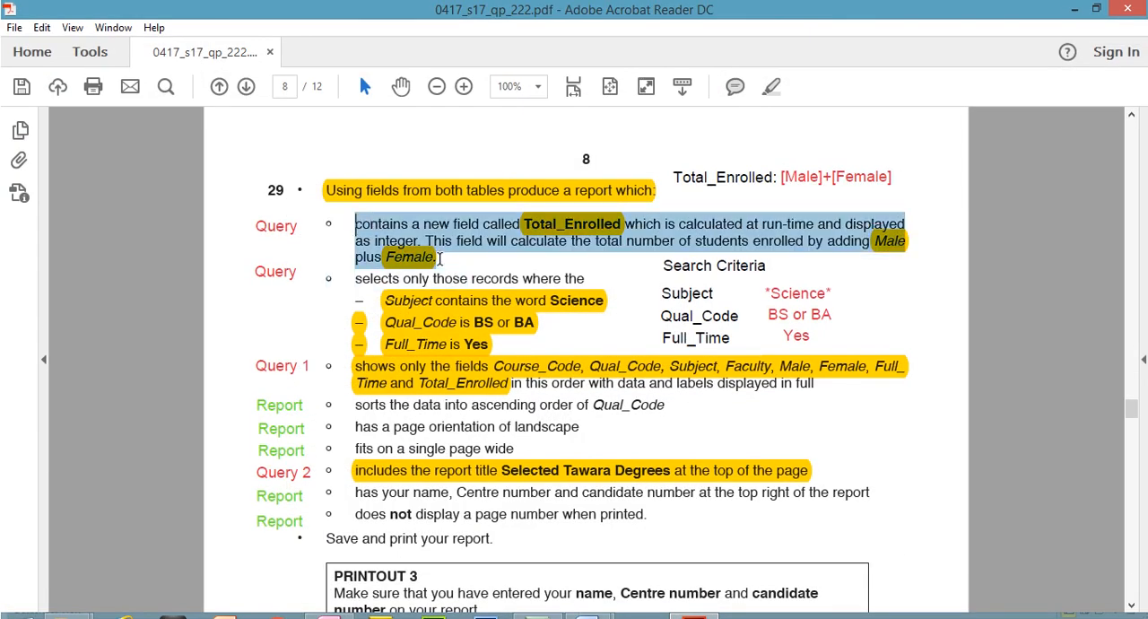
{"action": "left_click", "coordinate": [771, 86]}
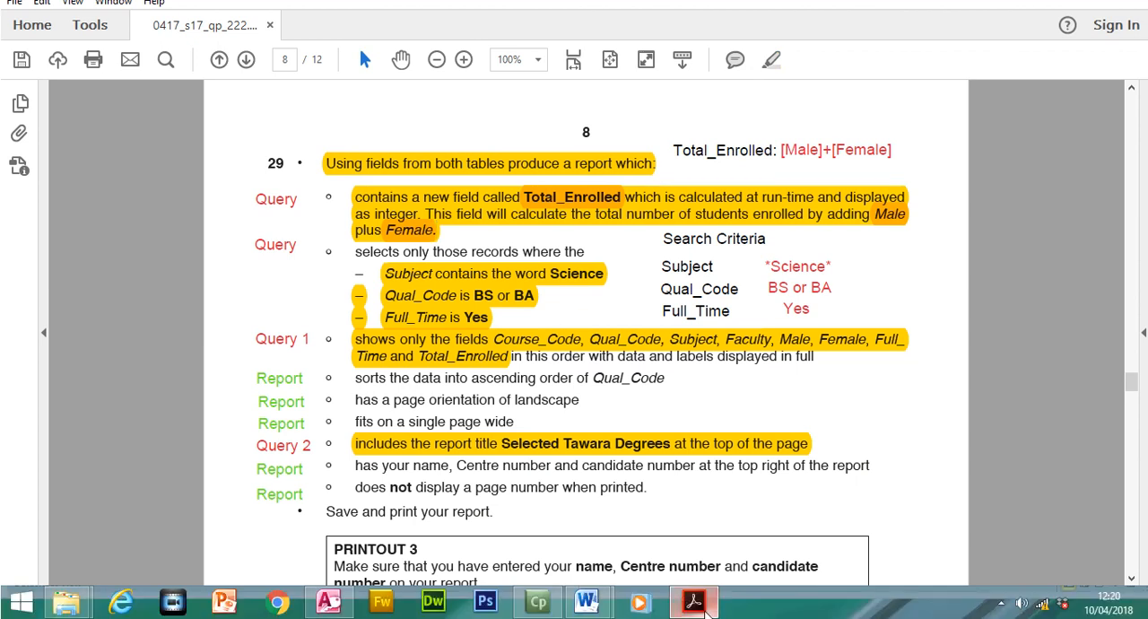
{"action": "left_click", "coordinate": [705, 612]}
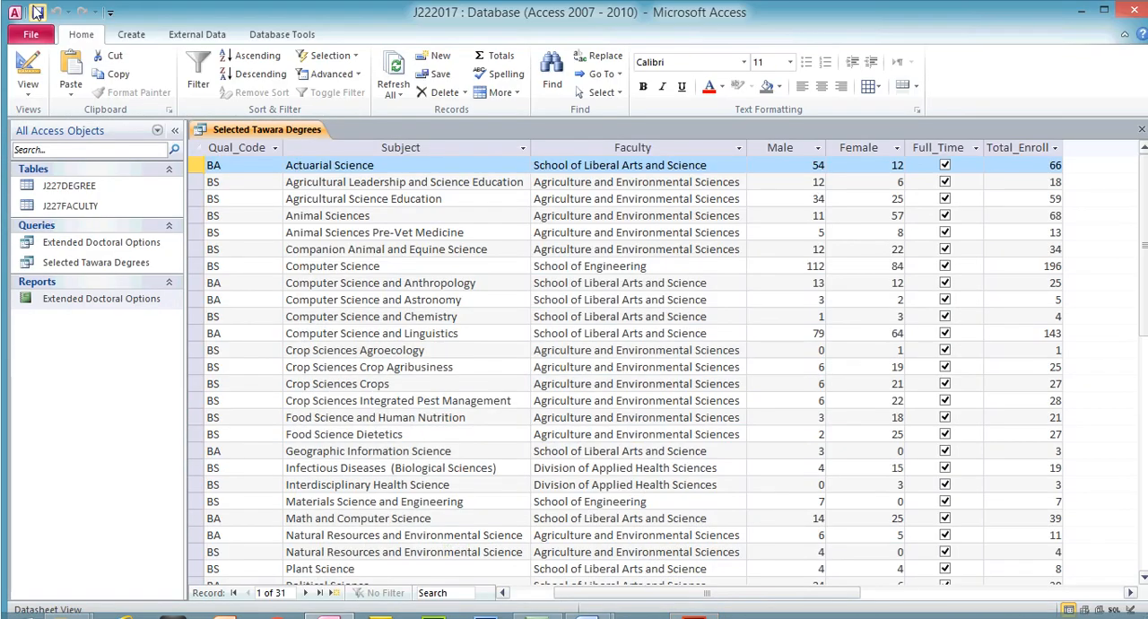
- Examine the Subject, Qual_Code, Full_Time and Total_Enrolled columns of the query results against the search criteria
{"action": "left_click", "coordinate": [341, 147]}
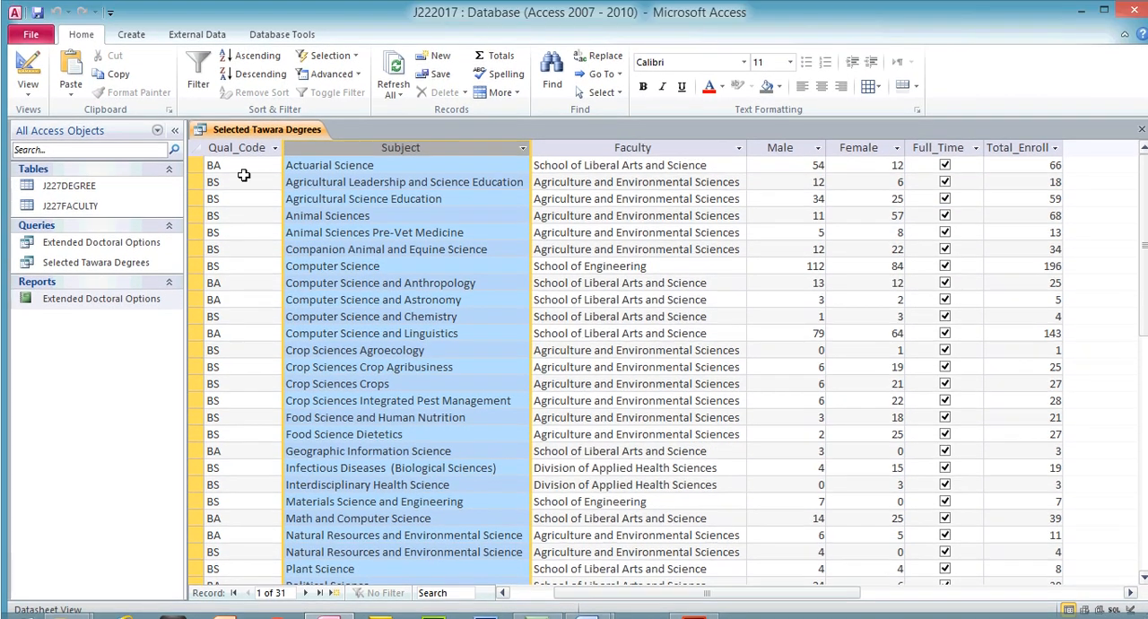
{"action": "left_click", "coordinate": [231, 147]}
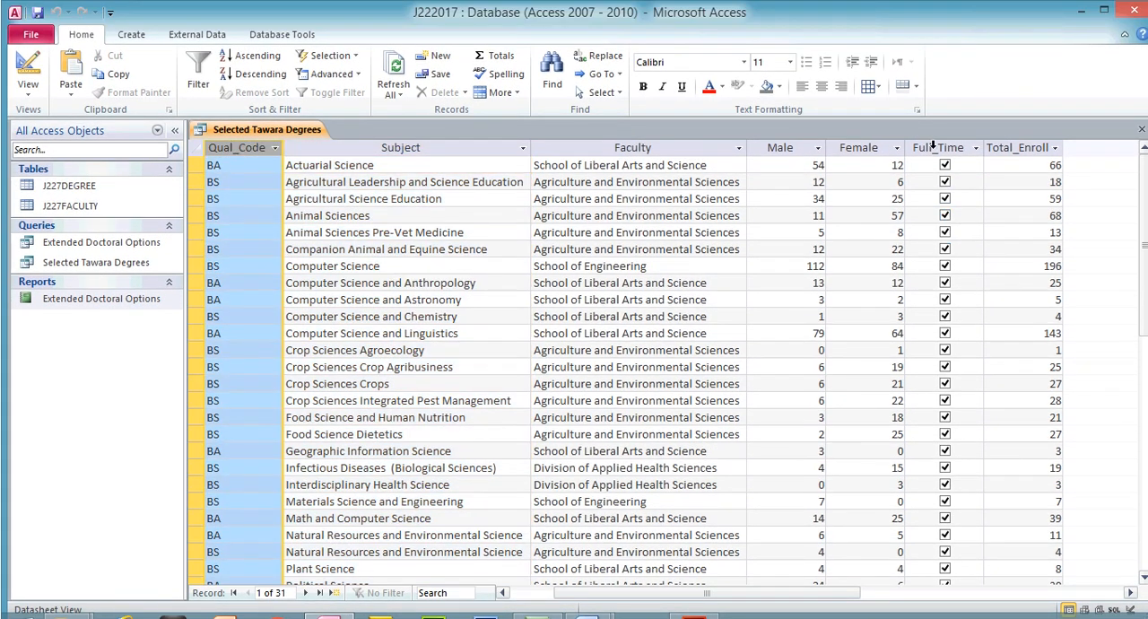
{"action": "left_click", "coordinate": [933, 147]}
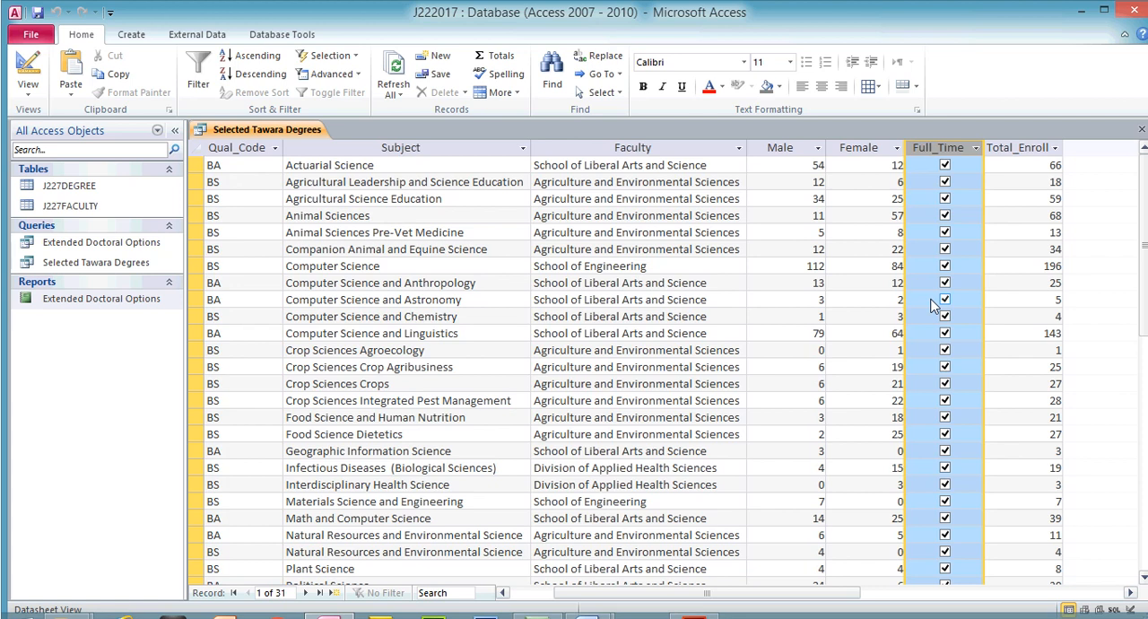
{"action": "left_click", "coordinate": [1036, 149]}
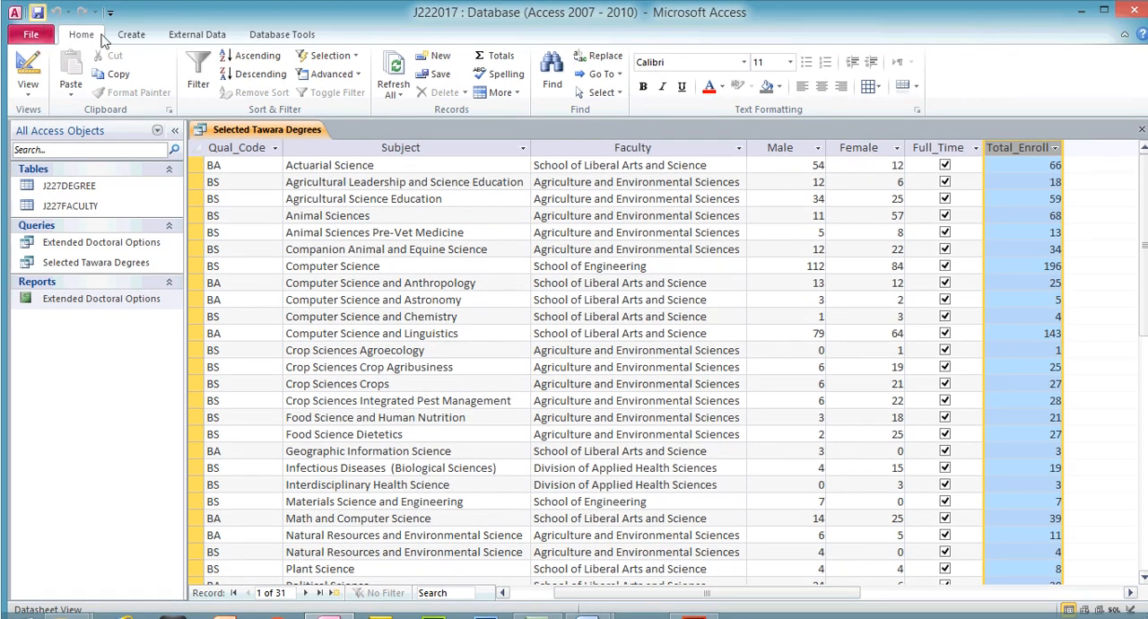
- Start the Report Wizard on the Selected Tawara Degrees query with all its fields, viewed by J227DEGREE, and proceed to the sort order
{"action": "left_click", "coordinate": [131, 34]}
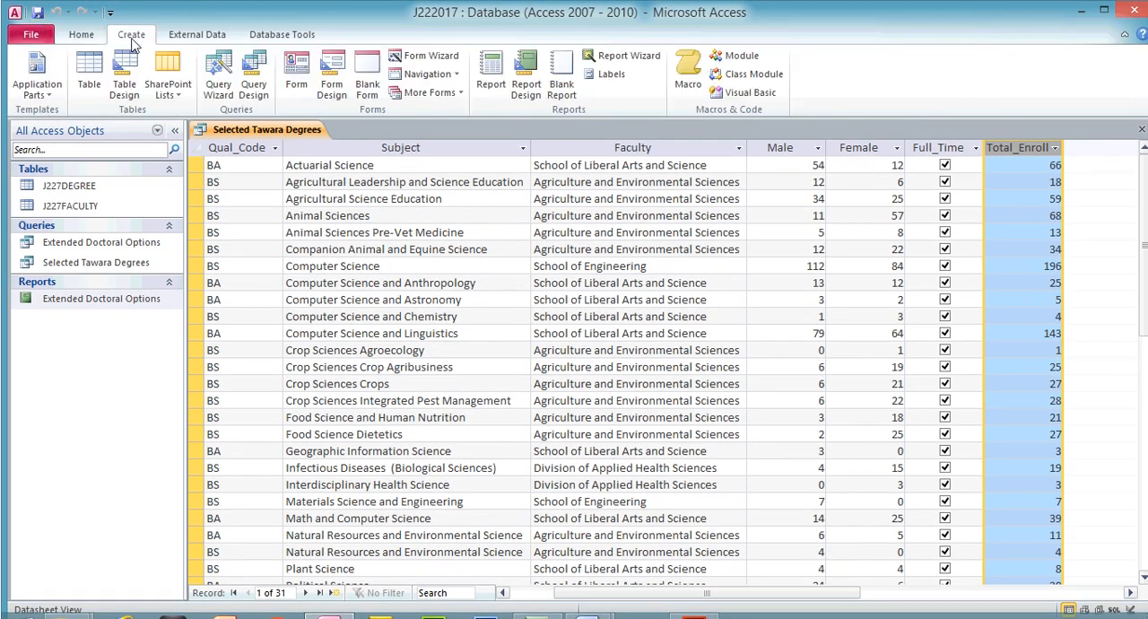
{"action": "left_click", "coordinate": [610, 57]}
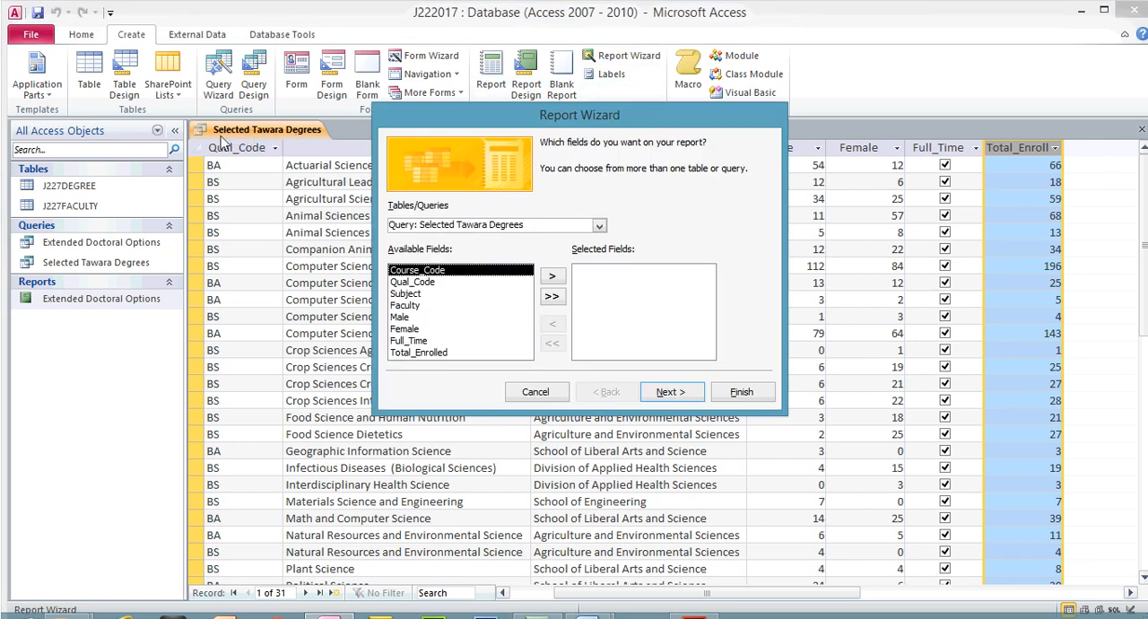
{"action": "left_click", "coordinate": [551, 298]}
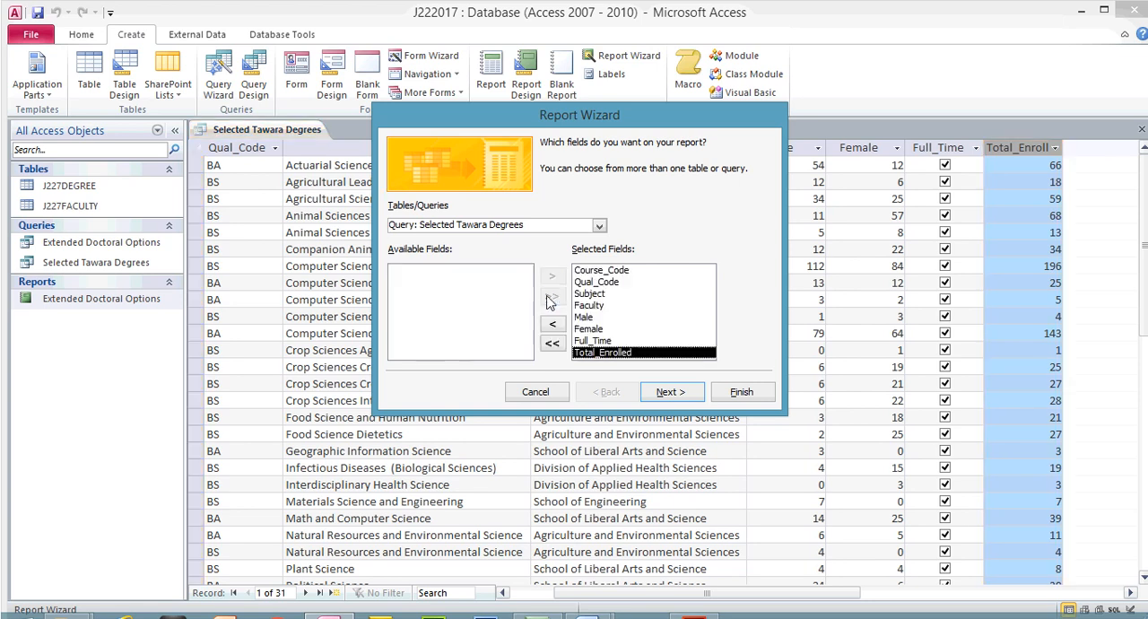
{"action": "left_click", "coordinate": [673, 395]}
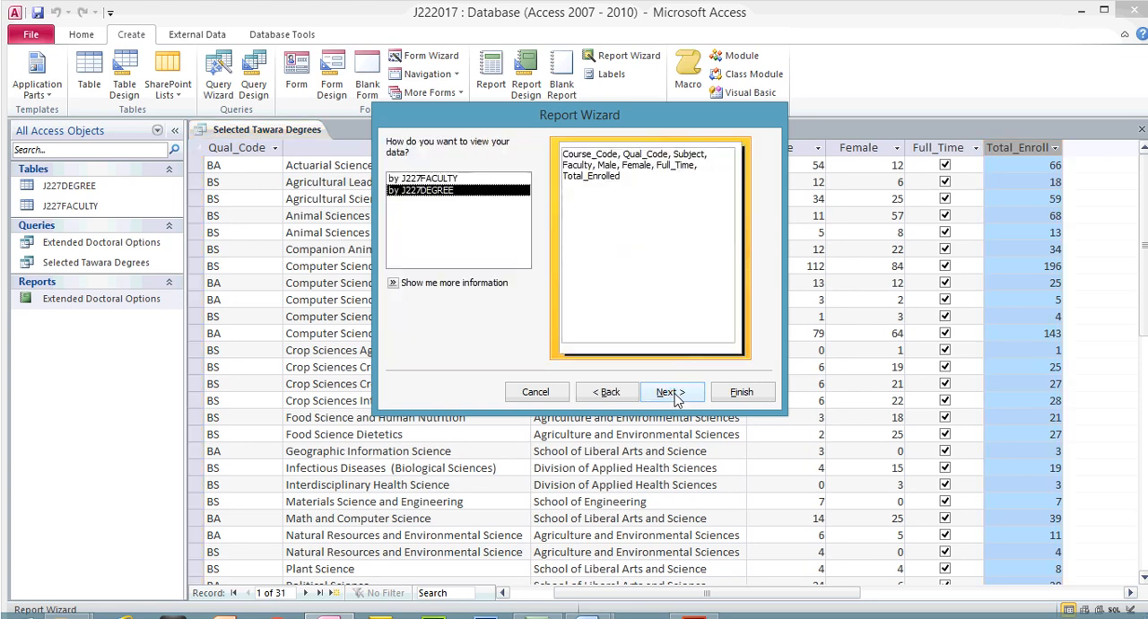
{"action": "left_click", "coordinate": [673, 394]}
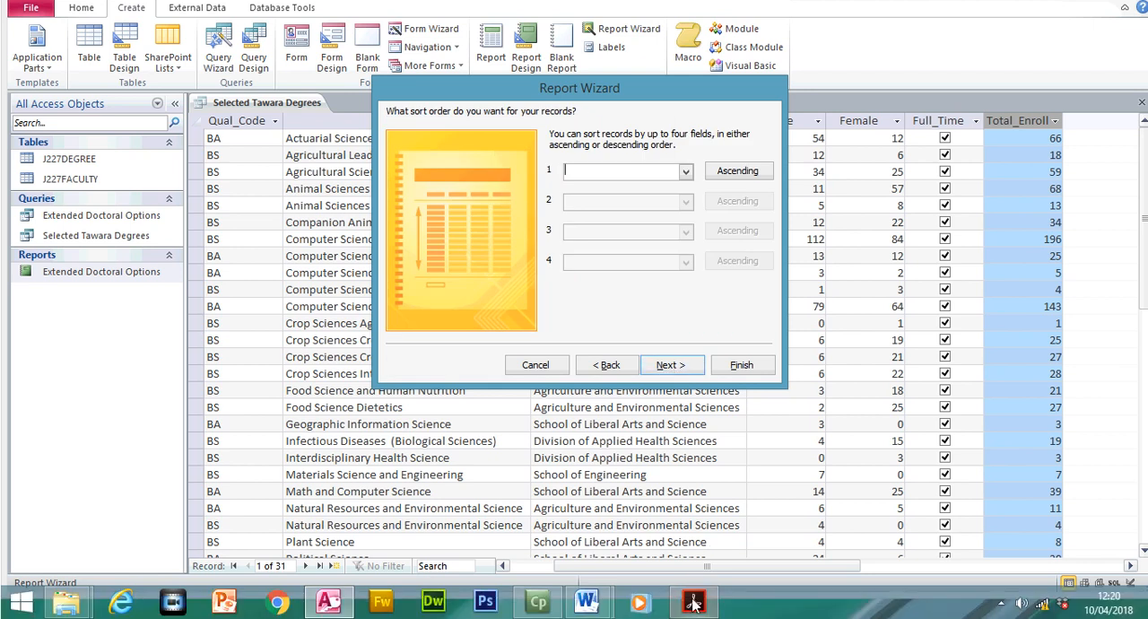
- In the exam paper in Acrobat Reader, highlight the ascending Qual_Code sort requirement as done, and switch back to Access
{"action": "left_click", "coordinate": [694, 603]}
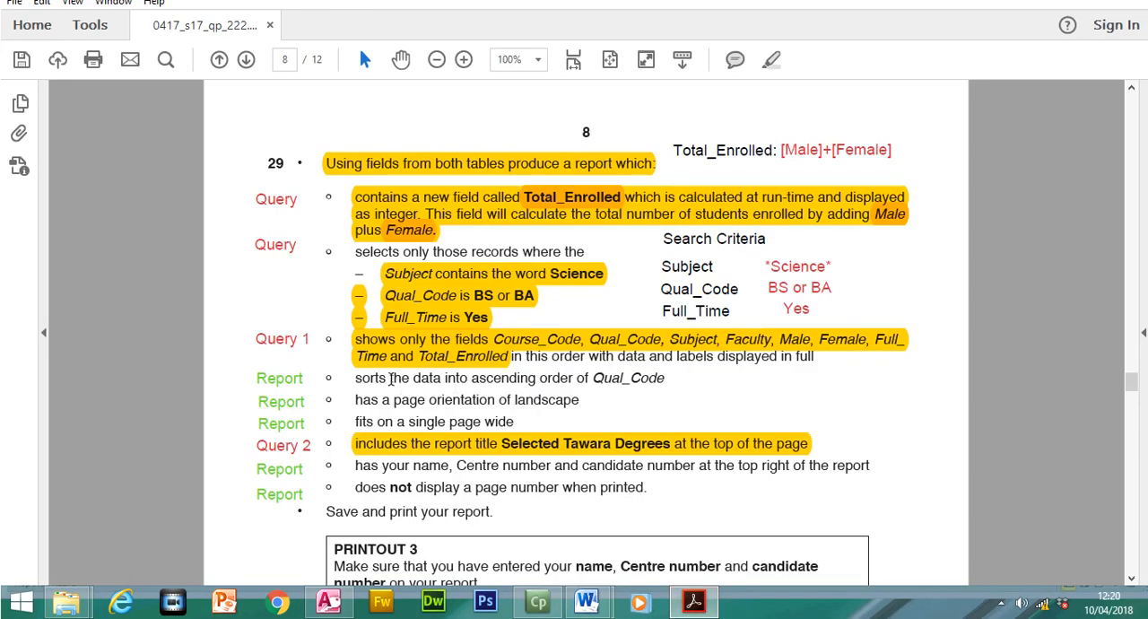
{"action": "left_click_drag", "start_coordinate": [360, 378], "coordinate": [665, 382]}
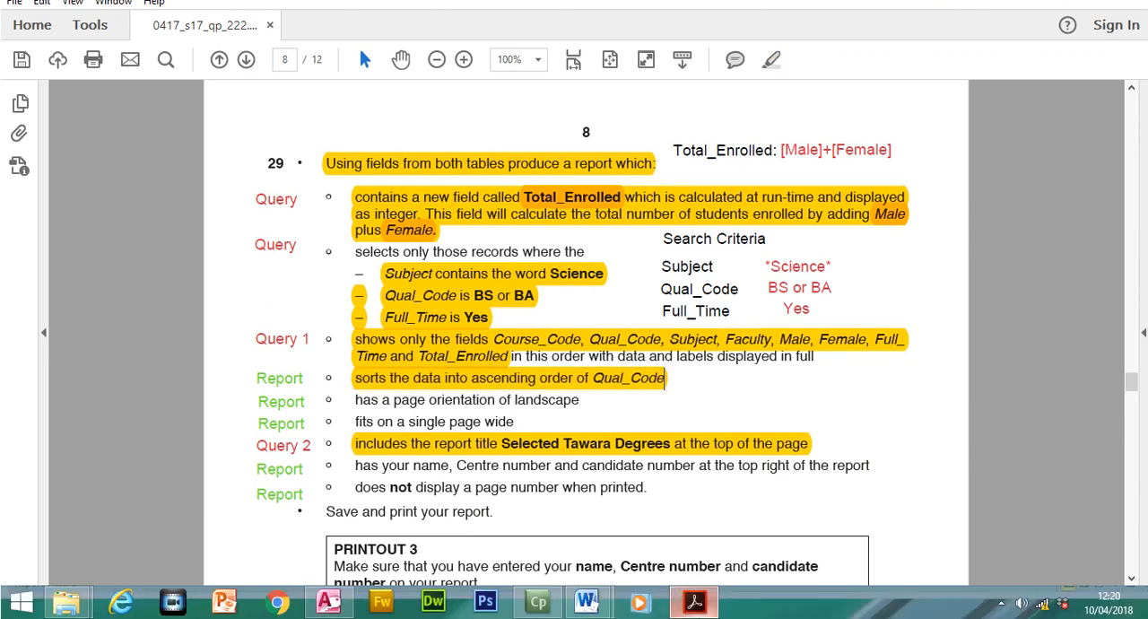
{"action": "left_click", "coordinate": [698, 604]}
- Sort the report's records by Qual_Code in ascending order and proceed to the layout options
{"action": "left_click_drag", "start_coordinate": [648, 86], "coordinate": [670, 230]}
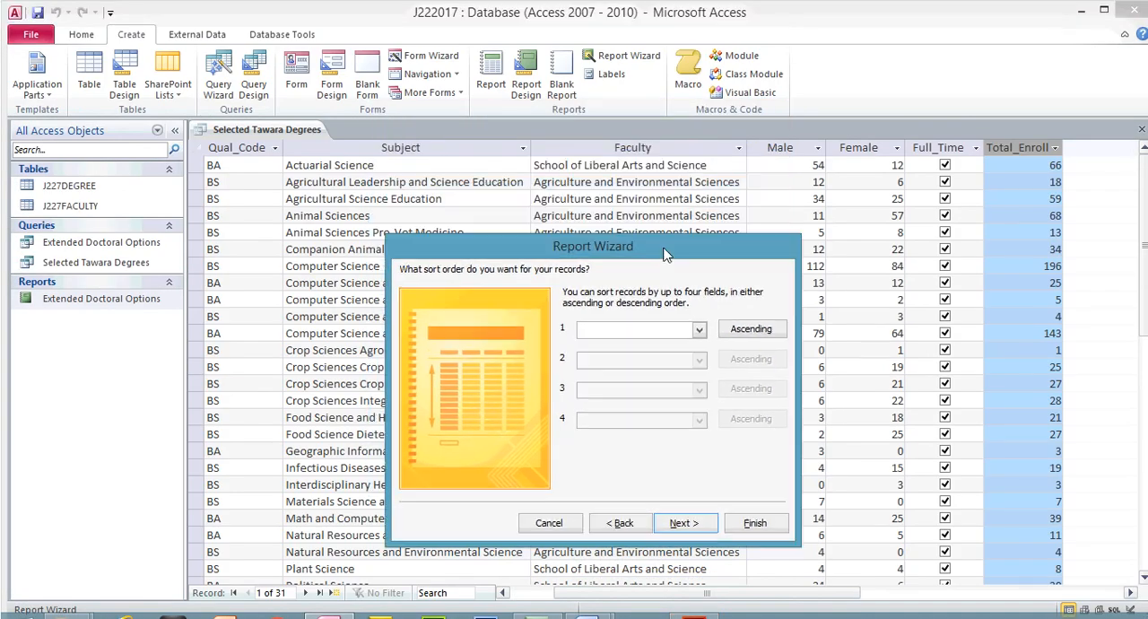
{"action": "left_click", "coordinate": [699, 341]}
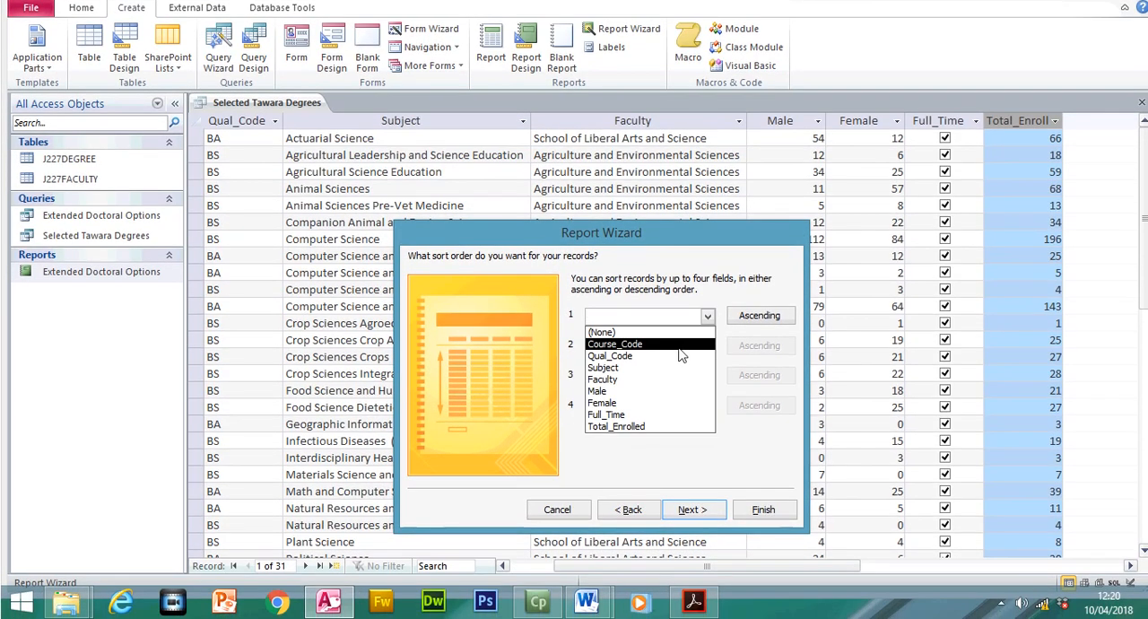
{"action": "left_click", "coordinate": [628, 381]}
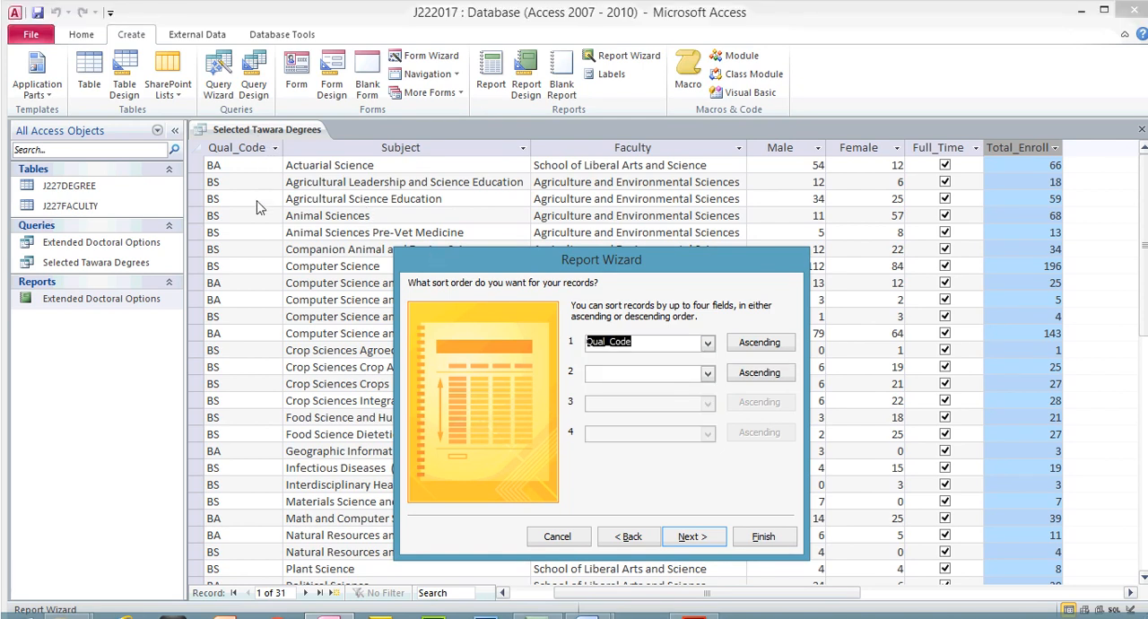
{"action": "left_click", "coordinate": [637, 340]}
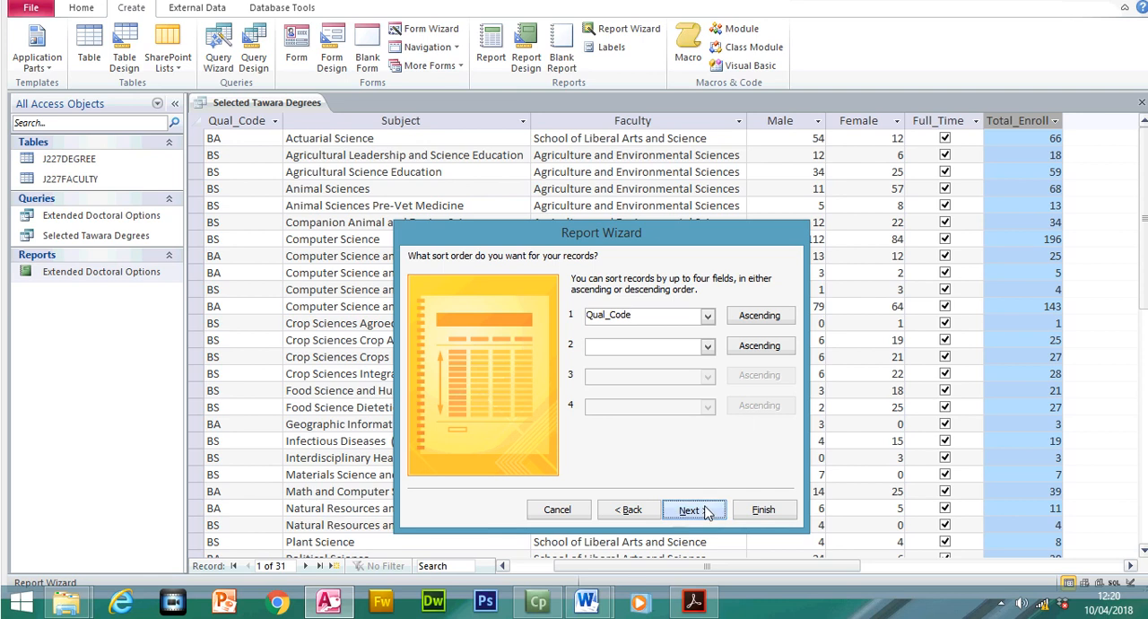
{"action": "left_click", "coordinate": [693, 536]}
- Highlight the landscape requirement in the Acrobat Reader exam paper, and set the report's orientation to Landscape in the Access wizard
{"action": "left_click", "coordinate": [693, 601]}
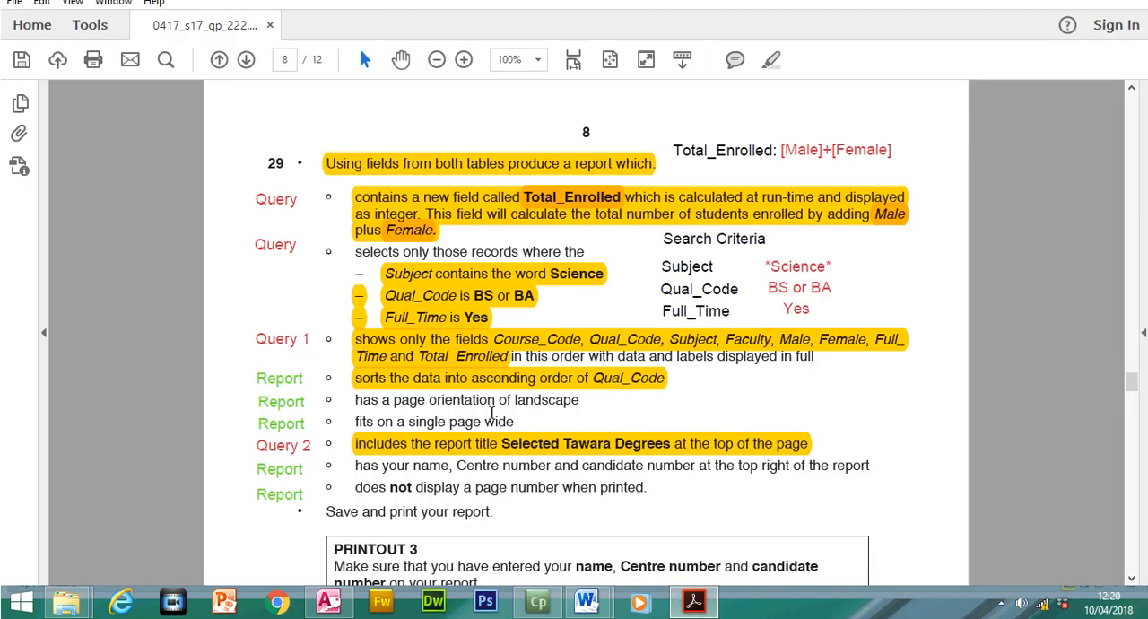
{"action": "left_click_drag", "start_coordinate": [357, 400], "coordinate": [579, 405]}
{"action": "left_click", "coordinate": [771, 59]}
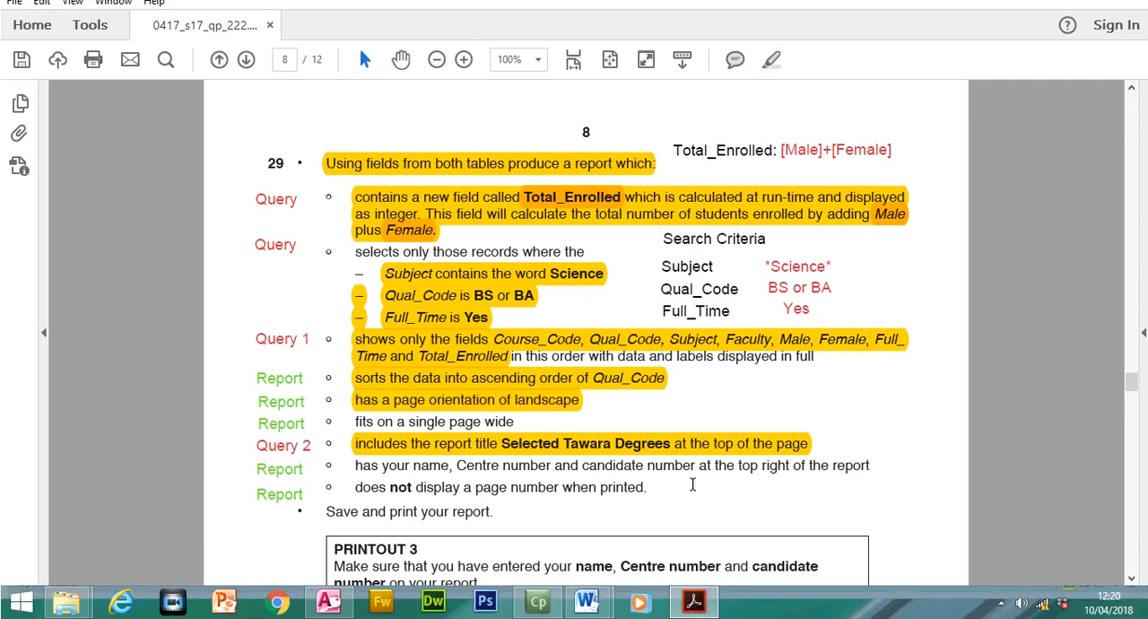
{"action": "key", "text": "alt+Tab"}
{"action": "left_click", "coordinate": [708, 294]}
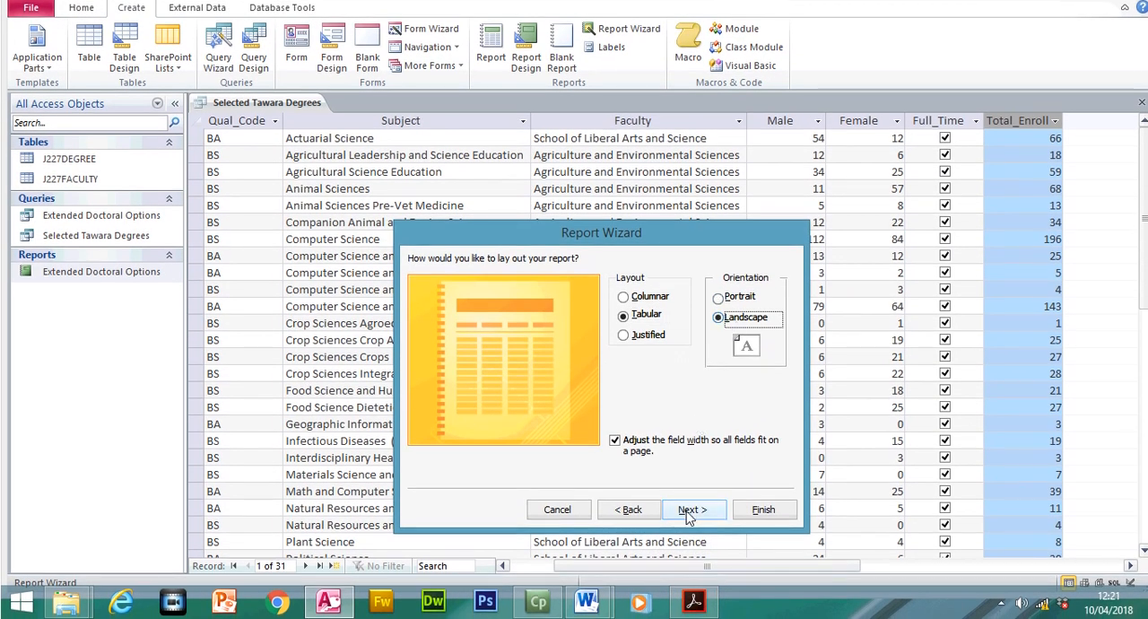
{"action": "left_click", "coordinate": [691, 509]}
- Clear the wizard's report title, and copy the title Selected Tawara Degrees from the Acrobat Reader exam paper after deleting the highlight over it
{"action": "left_click_drag", "start_coordinate": [609, 279], "coordinate": [501, 282]}
{"action": "key", "text": "BackSpace"}
{"action": "left_click", "coordinate": [694, 601]}
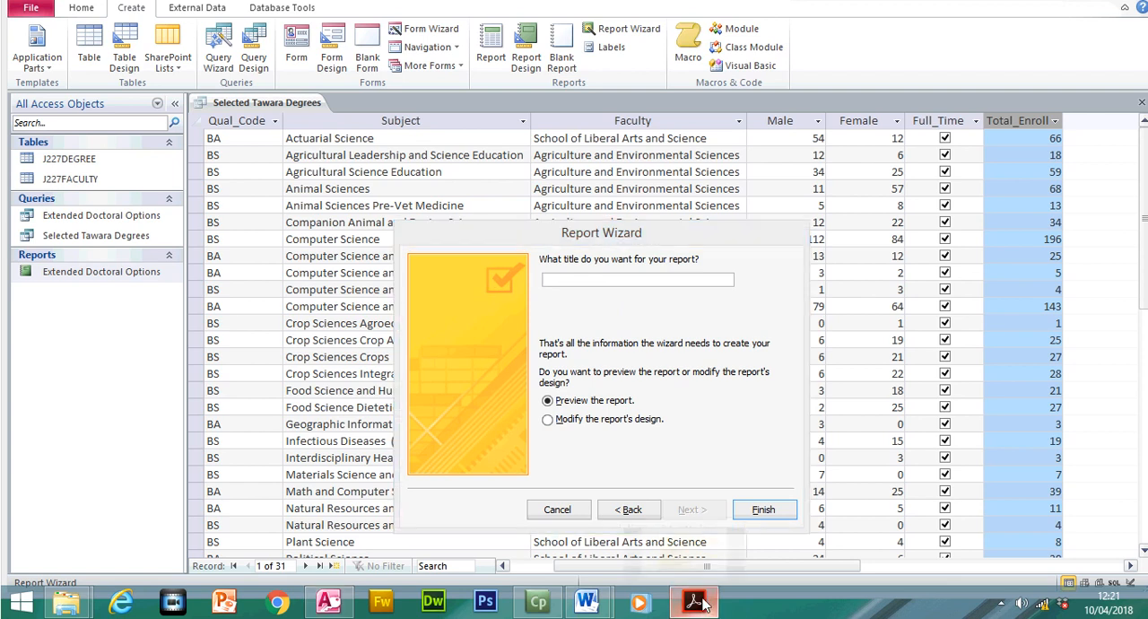
{"action": "right_click", "coordinate": [556, 445]}
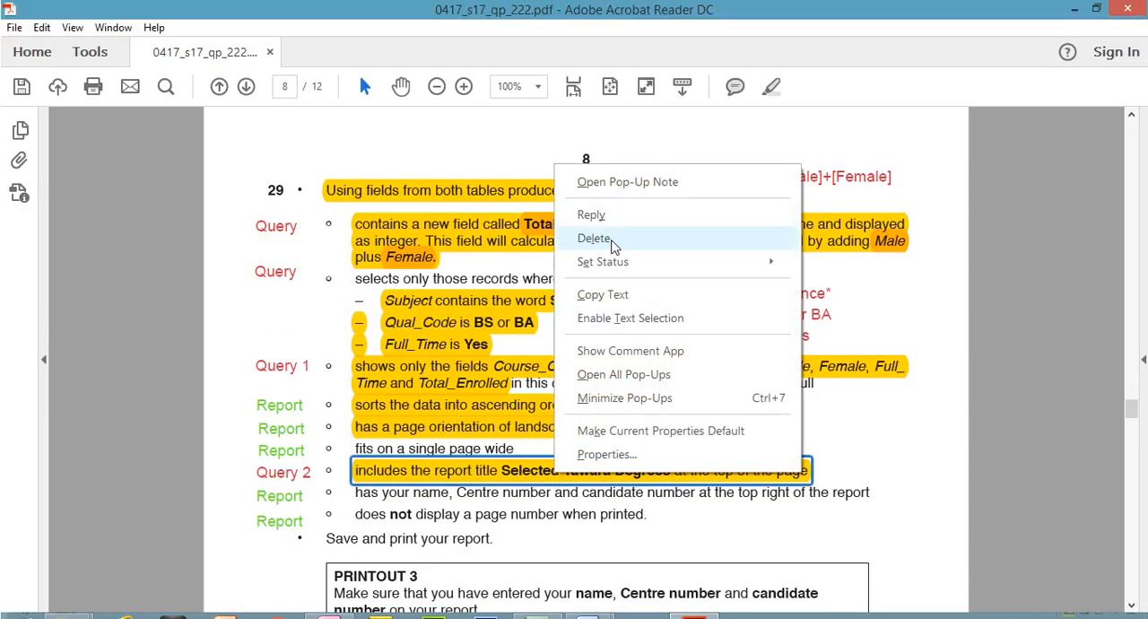
{"action": "left_click", "coordinate": [594, 211]}
{"action": "left_click_drag", "start_coordinate": [502, 446], "coordinate": [670, 446]}
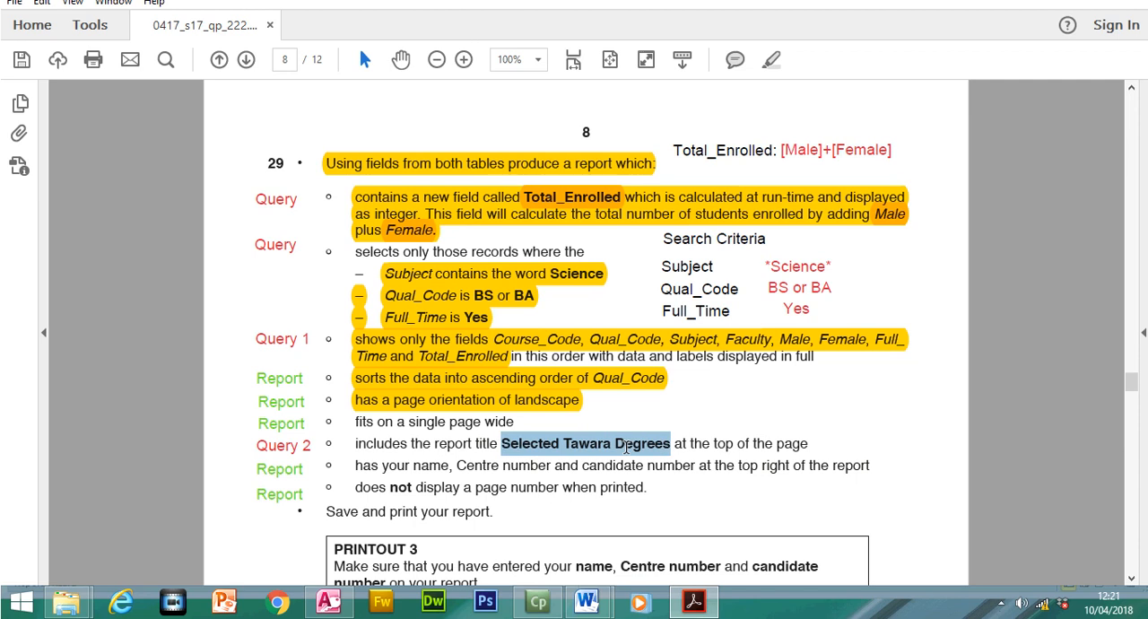
{"action": "right_click", "coordinate": [630, 446]}
{"action": "left_click", "coordinate": [663, 293]}
- Return to Access, paste Selected Tawara Degrees as the report title and finish the wizard
{"action": "left_click", "coordinate": [708, 608]}
{"action": "key", "text": "ctrl+v"}
{"action": "left_click", "coordinate": [763, 509]}
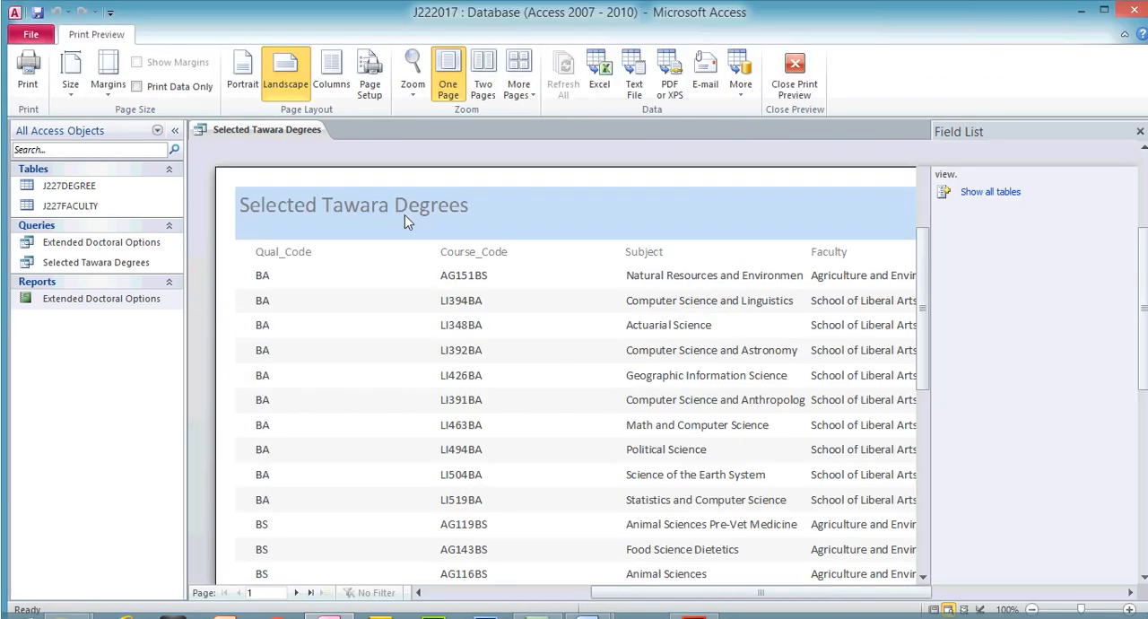
- Close the report's print preview, switch it to Layout View and close the field list
{"action": "left_click", "coordinate": [794, 77]}
{"action": "left_click", "coordinate": [28, 90]}
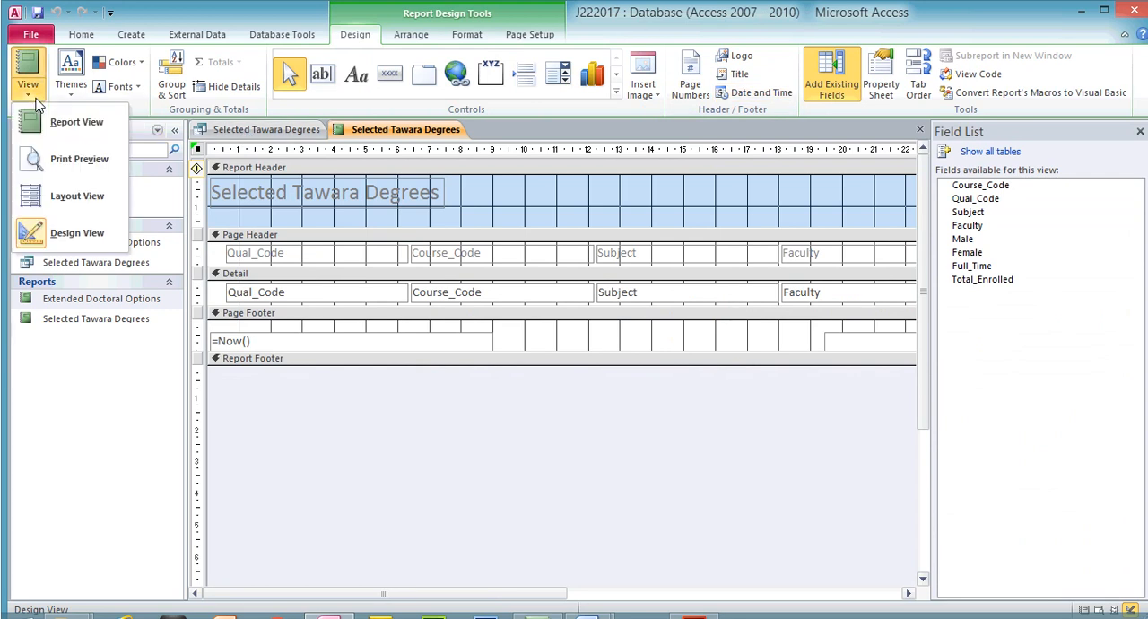
{"action": "left_click", "coordinate": [71, 196]}
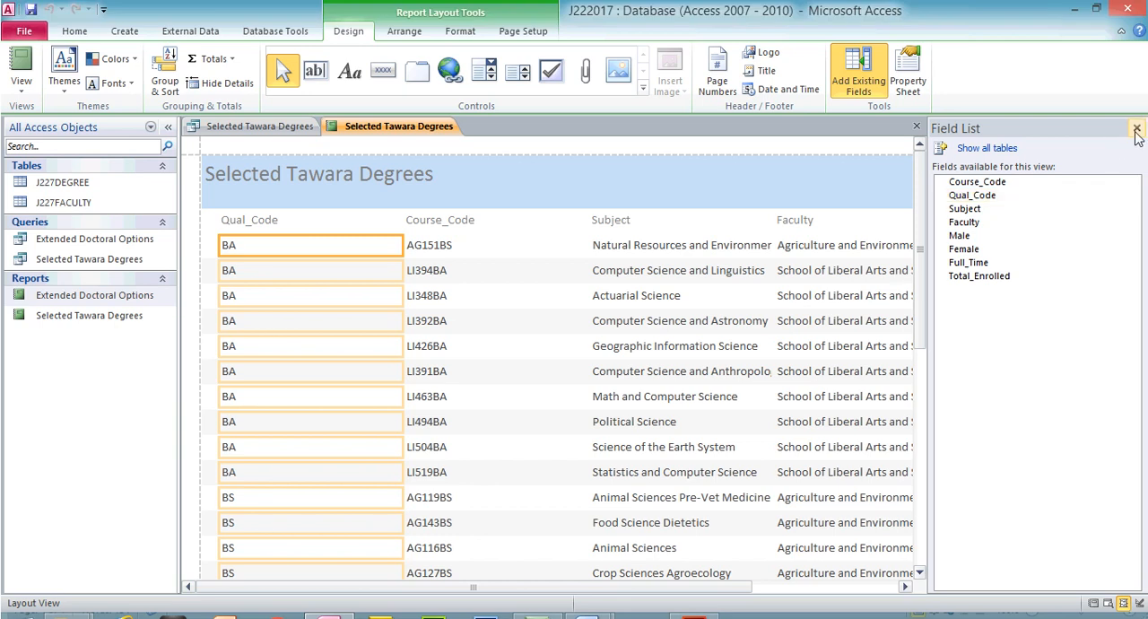
{"action": "left_click", "coordinate": [1136, 100]}
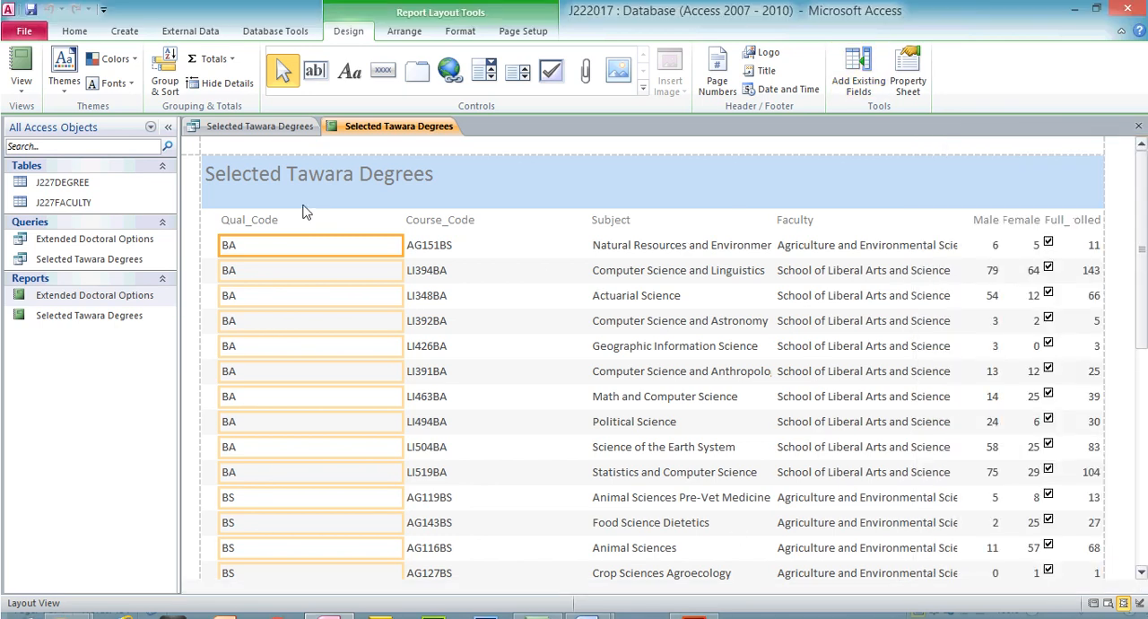
{"action": "left_click", "coordinate": [20, 83]}
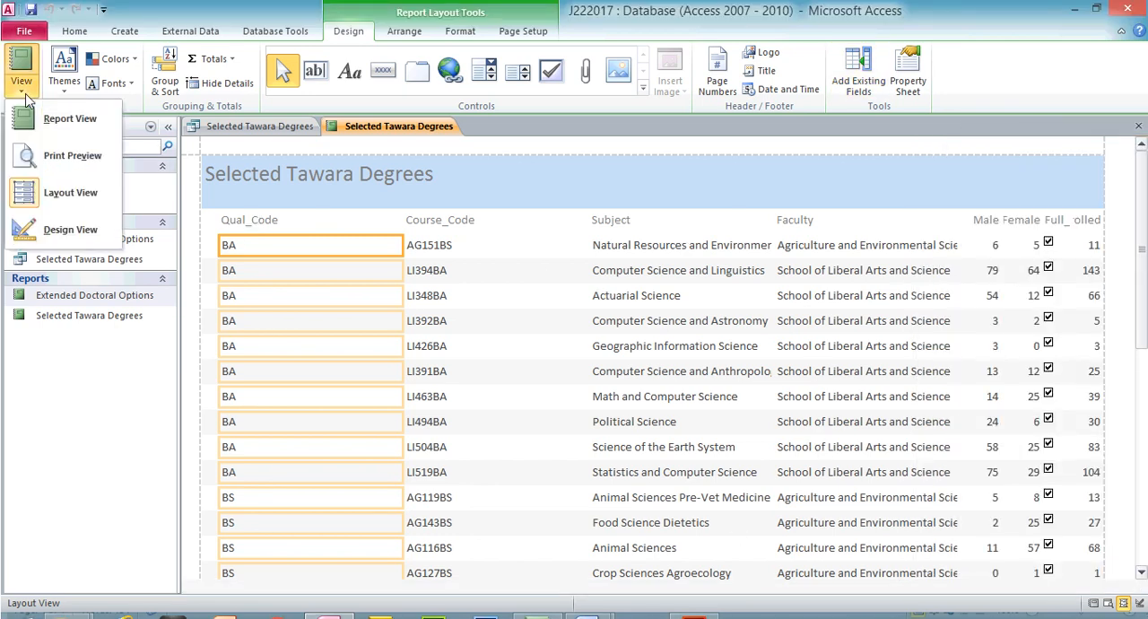
- Narrow the Qual_Code column to fit its heading and extend it to the report's left margin
{"action": "left_click", "coordinate": [244, 220]}
{"action": "left_click", "coordinate": [244, 222]}
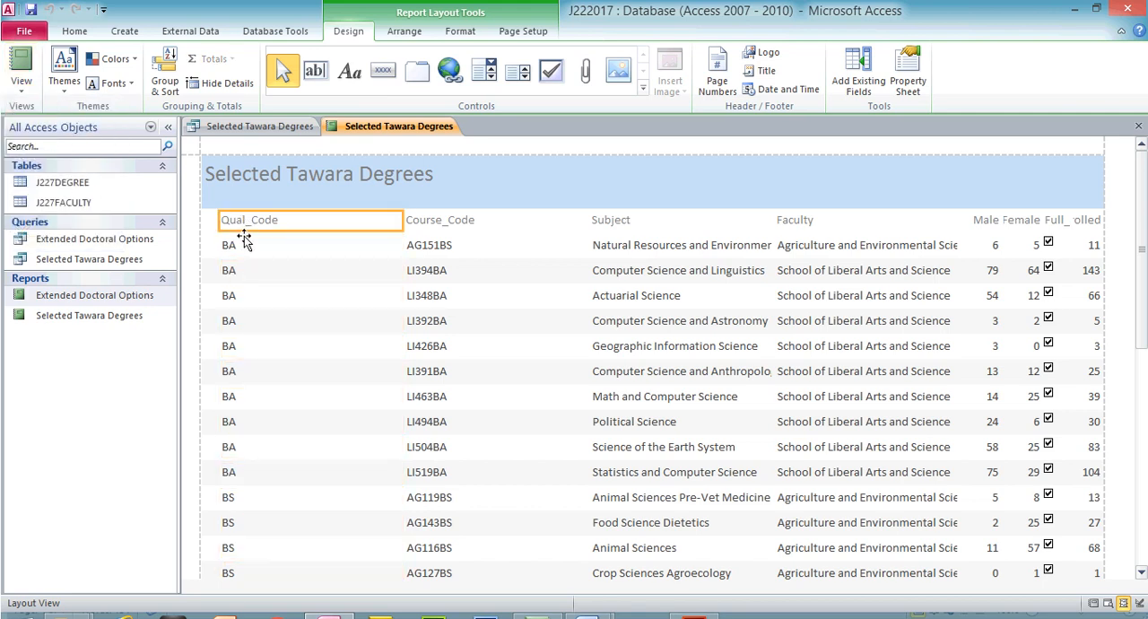
{"action": "left_click_drag", "start_coordinate": [401, 221], "coordinate": [286, 221]}
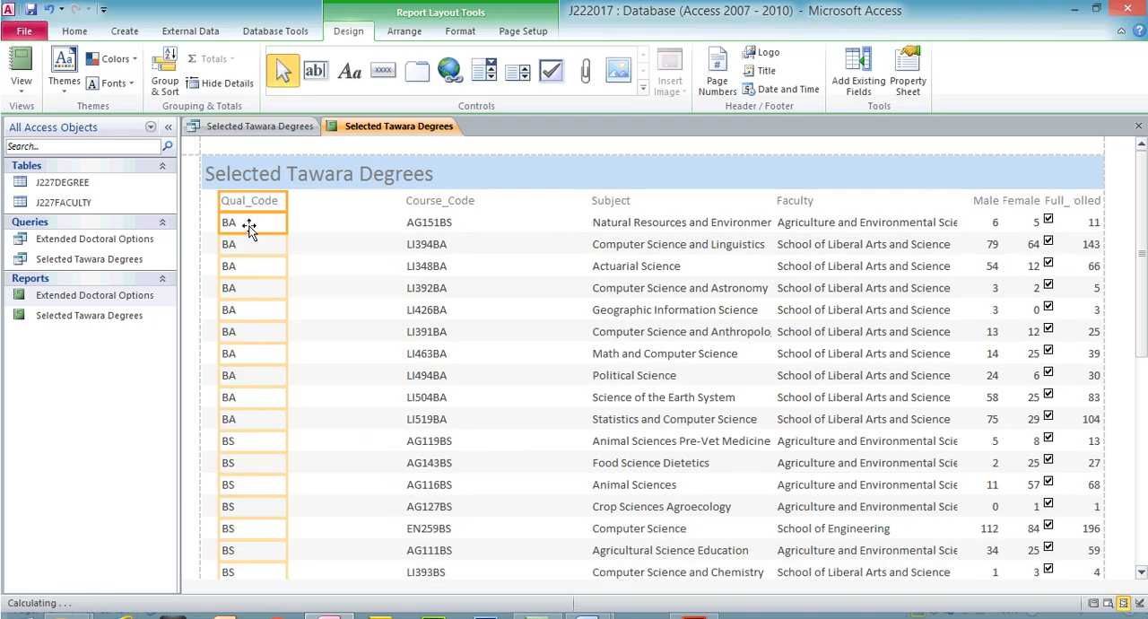
{"action": "left_click_drag", "start_coordinate": [217, 203], "coordinate": [204, 204]}
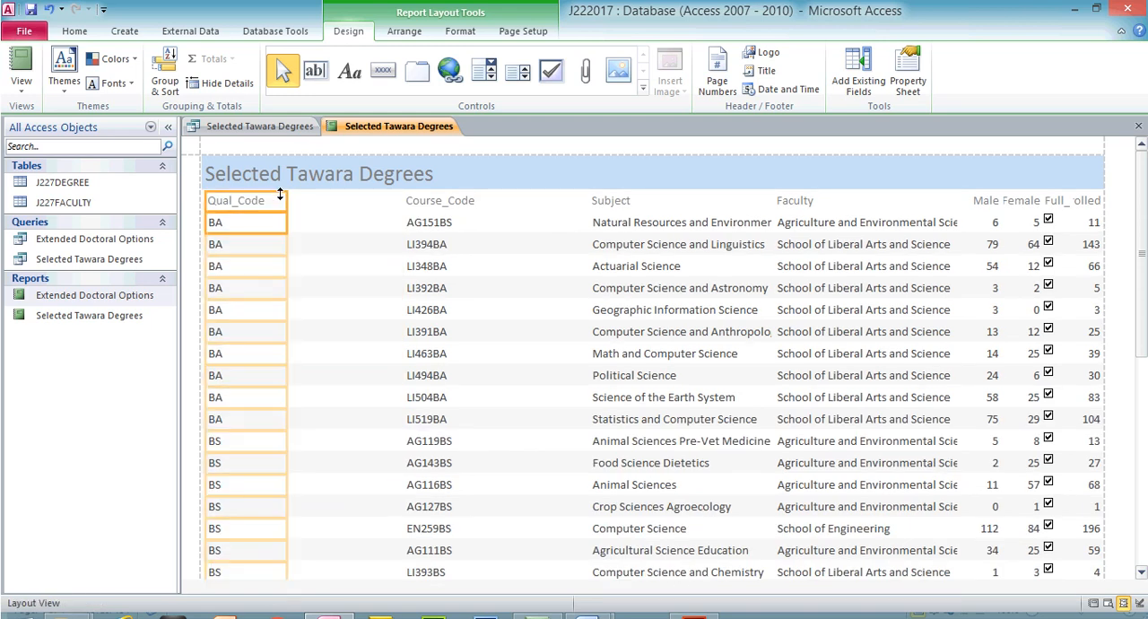
- Bring the Course_Code column up next to Qual_Code and narrow it to fit its heading
{"action": "left_click", "coordinate": [405, 203]}
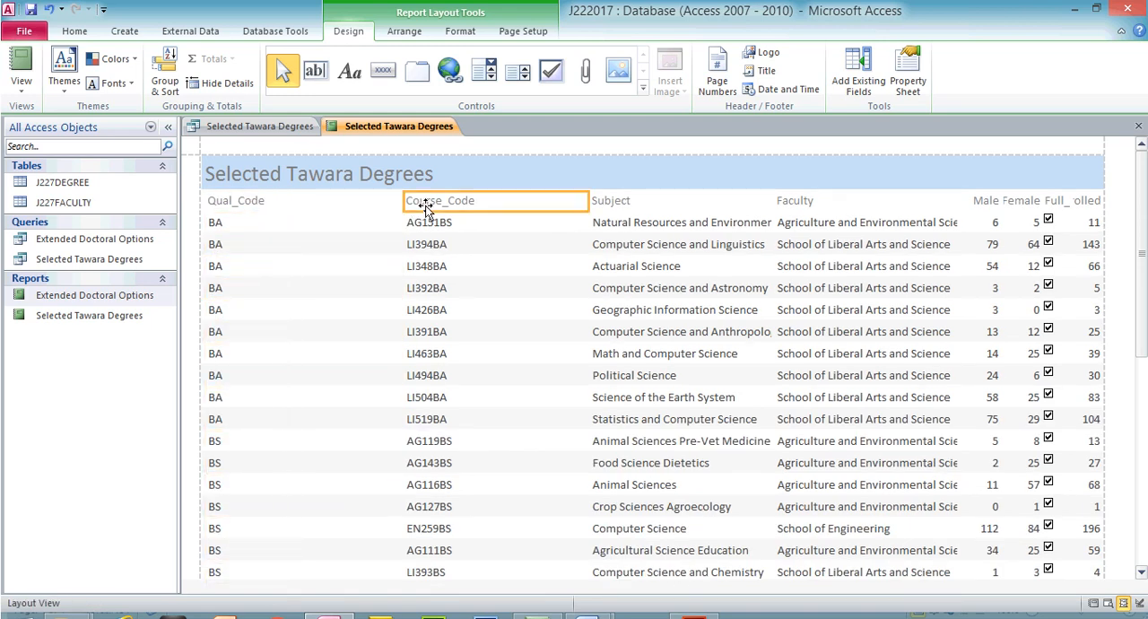
{"action": "left_click", "coordinate": [427, 222]}
{"action": "left_click", "coordinate": [410, 204], "text": "ctrl"}
{"action": "left_click_drag", "start_coordinate": [401, 201], "coordinate": [272, 201]}
{"action": "left_click_drag", "start_coordinate": [587, 199], "coordinate": [348, 208]}
- Bring the Subject column up next to Course_Code and size it so the longest subject names fit in full
{"action": "left_click", "coordinate": [639, 202]}
{"action": "left_click", "coordinate": [632, 224]}
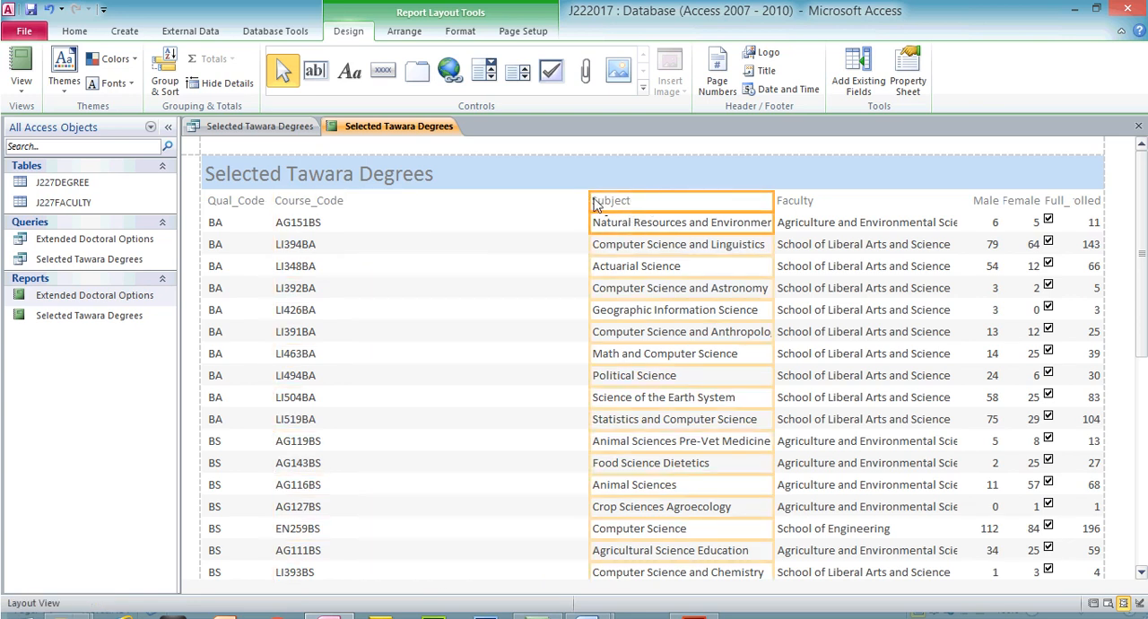
{"action": "left_click_drag", "start_coordinate": [592, 198], "coordinate": [351, 222]}
{"action": "left_click_drag", "start_coordinate": [773, 201], "coordinate": [596, 197]}
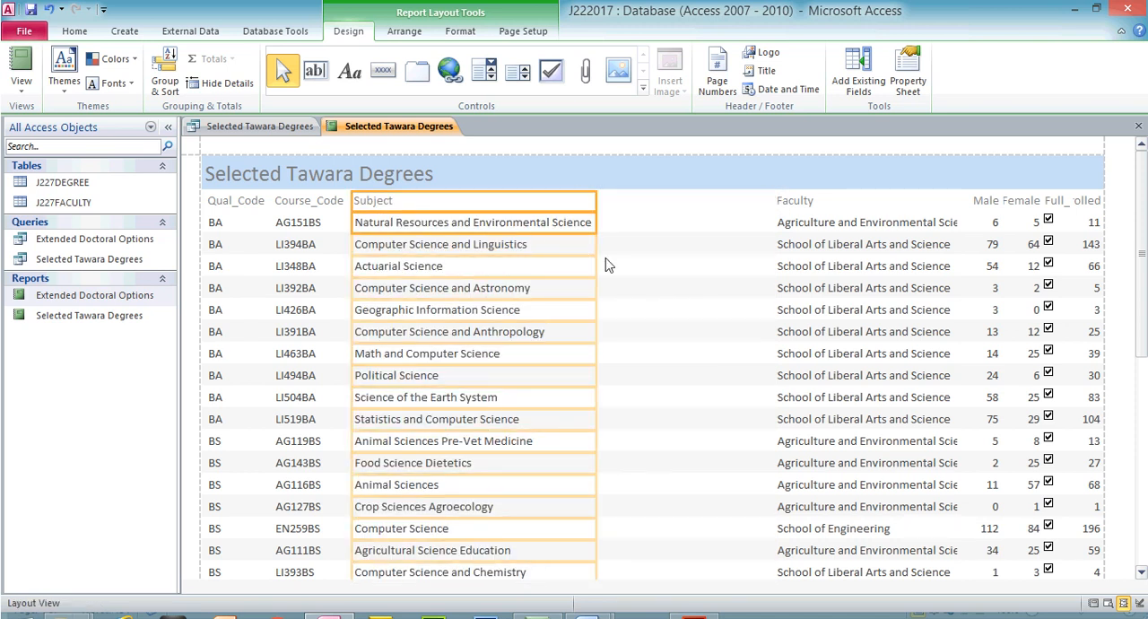
{"action": "left_click_drag", "start_coordinate": [1142, 253], "coordinate": [1142, 406]}
{"action": "scroll", "coordinate": [641, 332], "scroll_direction": "down", "scroll_amount": 3}
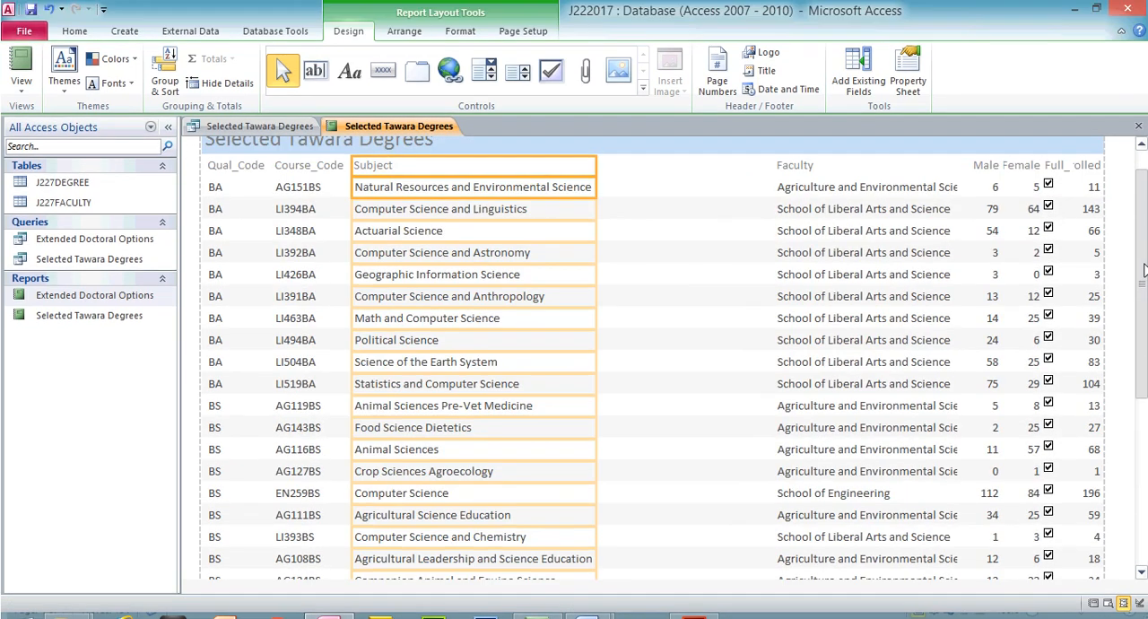
- Bring the Faculty column up next to Subject and narrow it to fit the full faculty names
{"action": "left_click", "coordinate": [798, 171]}
{"action": "left_click", "coordinate": [797, 191]}
{"action": "left_click_drag", "start_coordinate": [773, 167], "coordinate": [611, 165]}
{"action": "left_click", "coordinate": [955, 168]}
{"action": "left_click", "coordinate": [927, 191]}
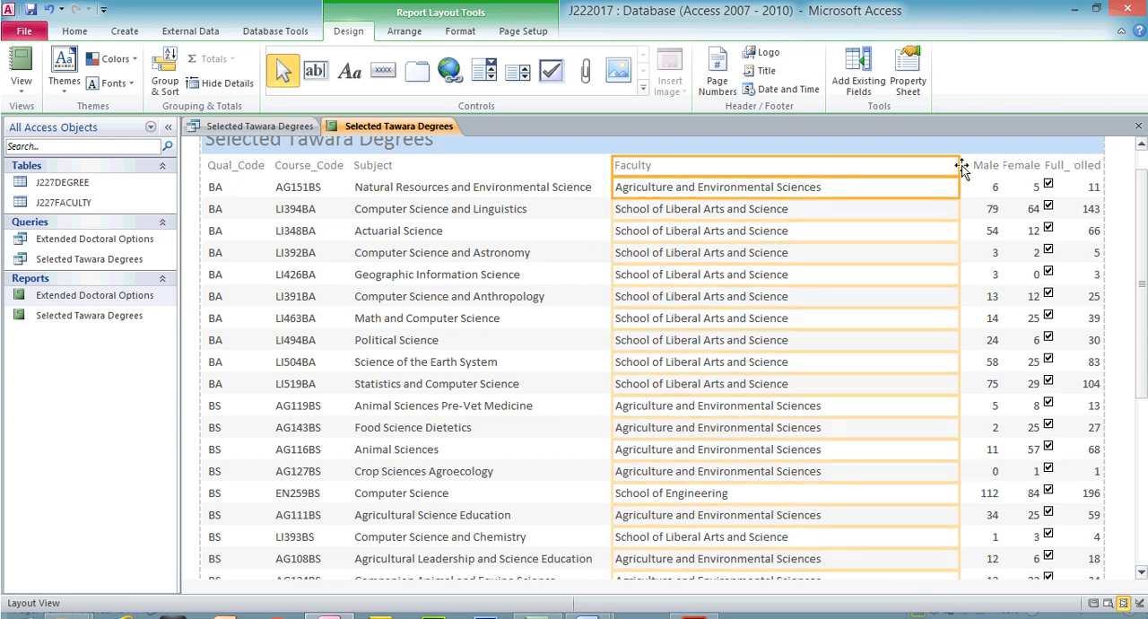
{"action": "left_click_drag", "start_coordinate": [960, 165], "coordinate": [846, 180]}
- Bring the Male column up next to Faculty and narrow it to fit its heading
{"action": "mouse_move", "coordinate": [1141, 275]}
{"action": "left_mouse_down"}
{"action": "mouse_move", "coordinate": [1141, 437]}
{"action": "mouse_move", "coordinate": [1141, 264]}
{"action": "left_mouse_up"}
{"action": "left_click", "coordinate": [994, 205]}
{"action": "left_click", "coordinate": [995, 222]}
{"action": "left_click_drag", "start_coordinate": [962, 201], "coordinate": [850, 201]}
{"action": "left_click_drag", "start_coordinate": [1001, 201], "coordinate": [889, 200]}
- Bring the Female column up next to Male and pull in its right edge to free space
{"action": "left_click", "coordinate": [1023, 222]}
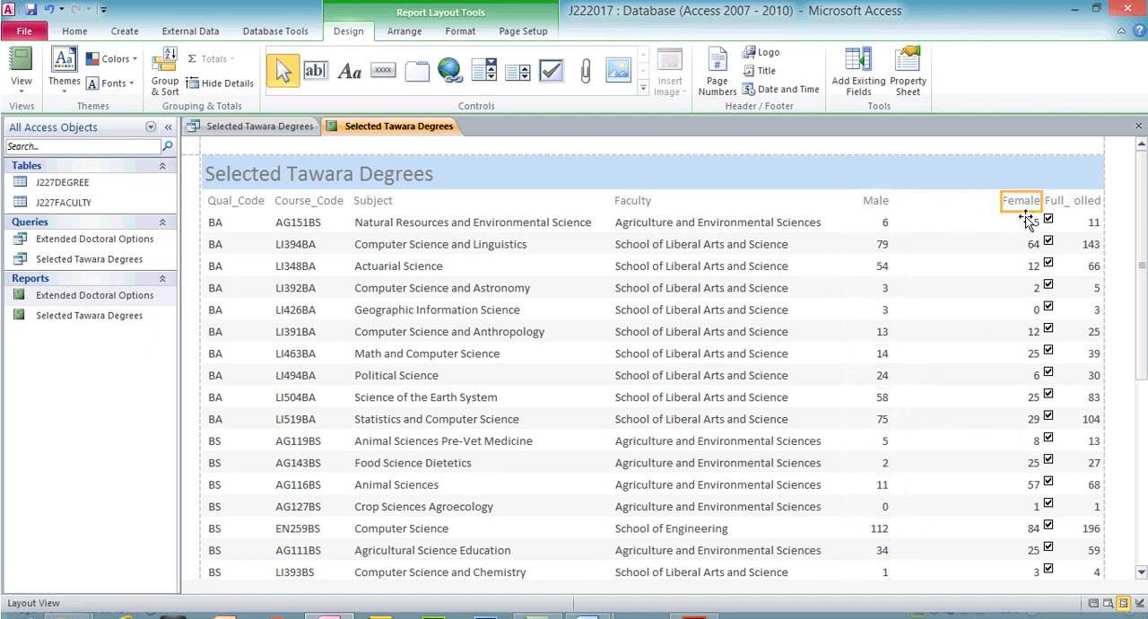
{"action": "left_click_drag", "start_coordinate": [1001, 207], "coordinate": [906, 207]}
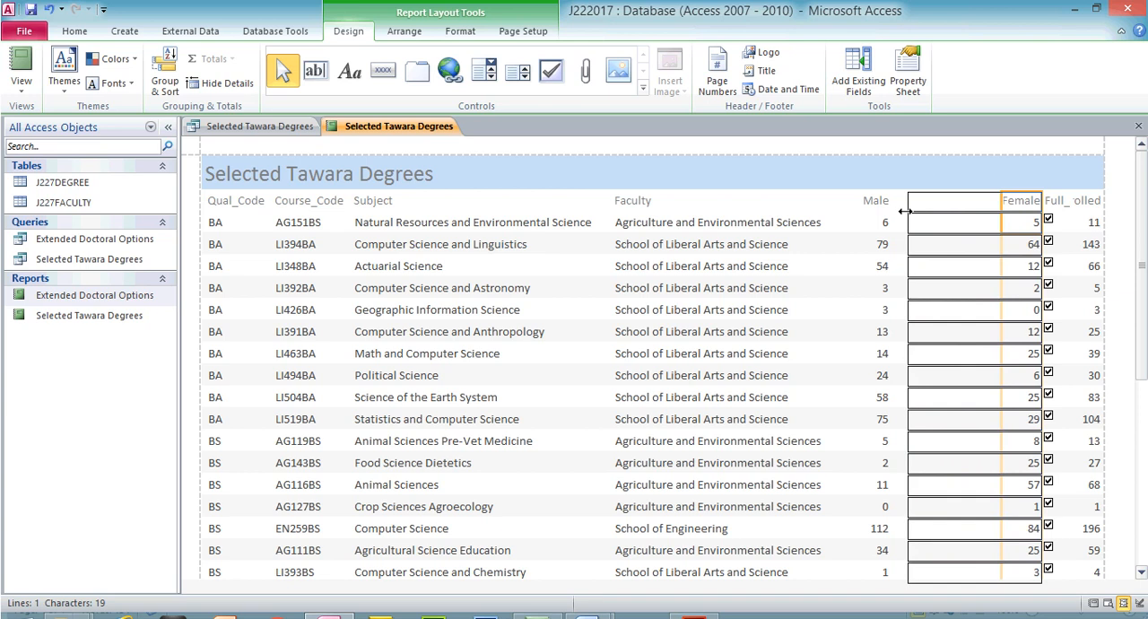
{"action": "left_click_drag", "start_coordinate": [1040, 204], "coordinate": [963, 203]}
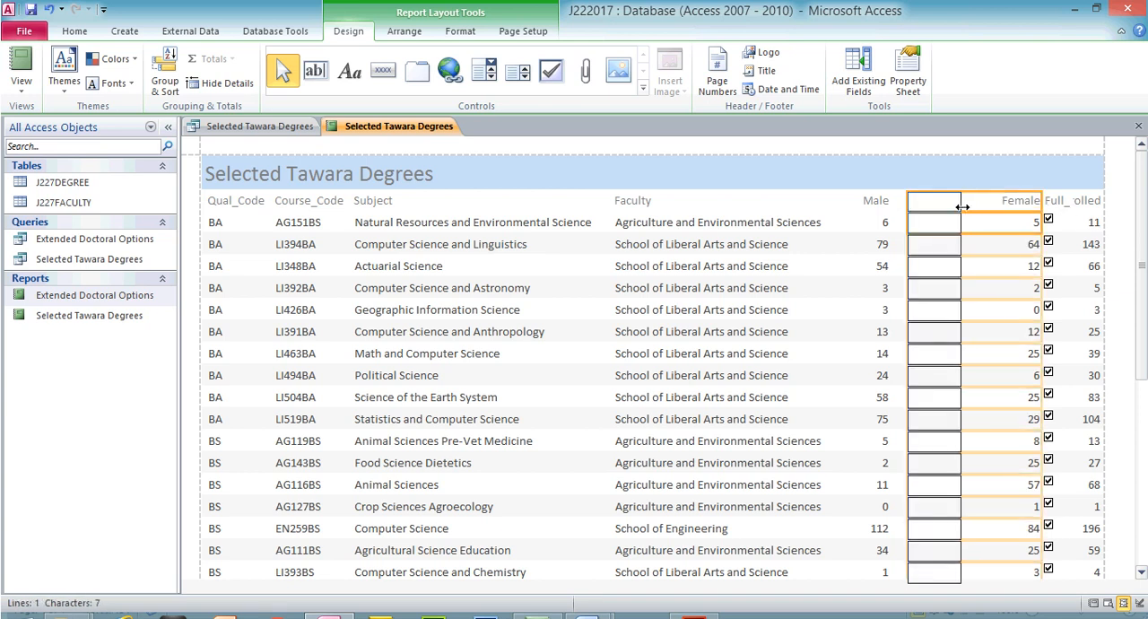
- Extend the Full_Time column towards Female to show its full heading, and trim its right edge
{"action": "left_click", "coordinate": [1053, 201]}
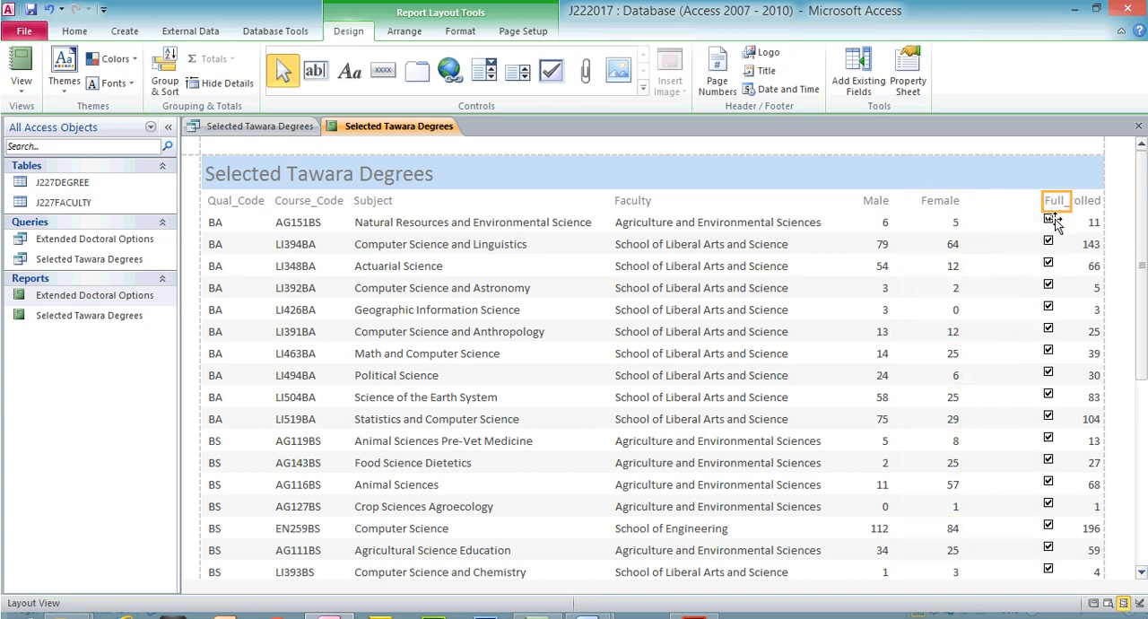
{"action": "left_click_drag", "start_coordinate": [1042, 201], "coordinate": [978, 200]}
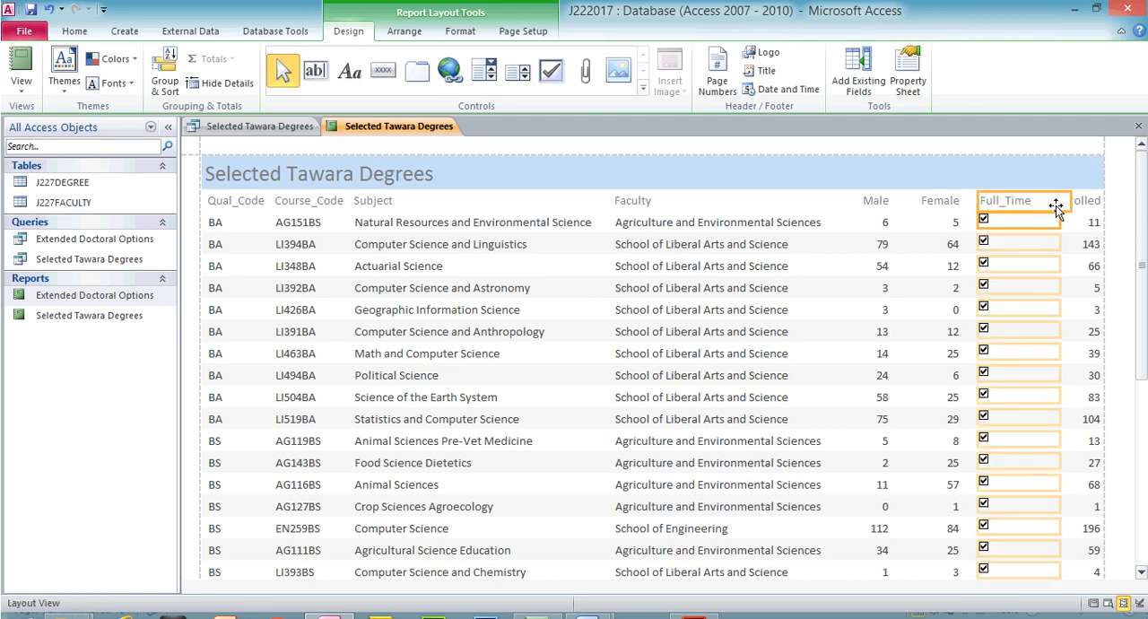
{"action": "left_click", "coordinate": [1051, 202]}
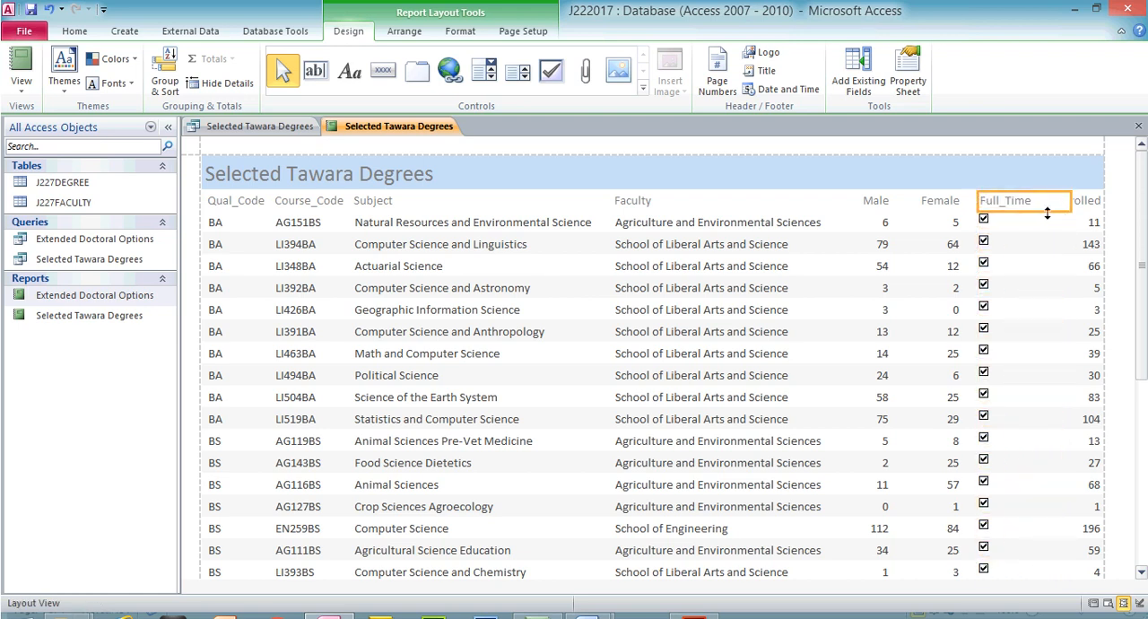
{"action": "left_click", "coordinate": [1036, 223]}
{"action": "left_click", "coordinate": [1066, 203]}
{"action": "left_click", "coordinate": [1038, 202]}
{"action": "left_click", "coordinate": [1025, 224]}
{"action": "left_click_drag", "start_coordinate": [1058, 224], "coordinate": [1010, 223]}
- Widen the Total_Enrolled column leftwards up to the Full_Time column
{"action": "left_click", "coordinate": [1083, 204]}
{"action": "left_click", "coordinate": [1086, 222]}
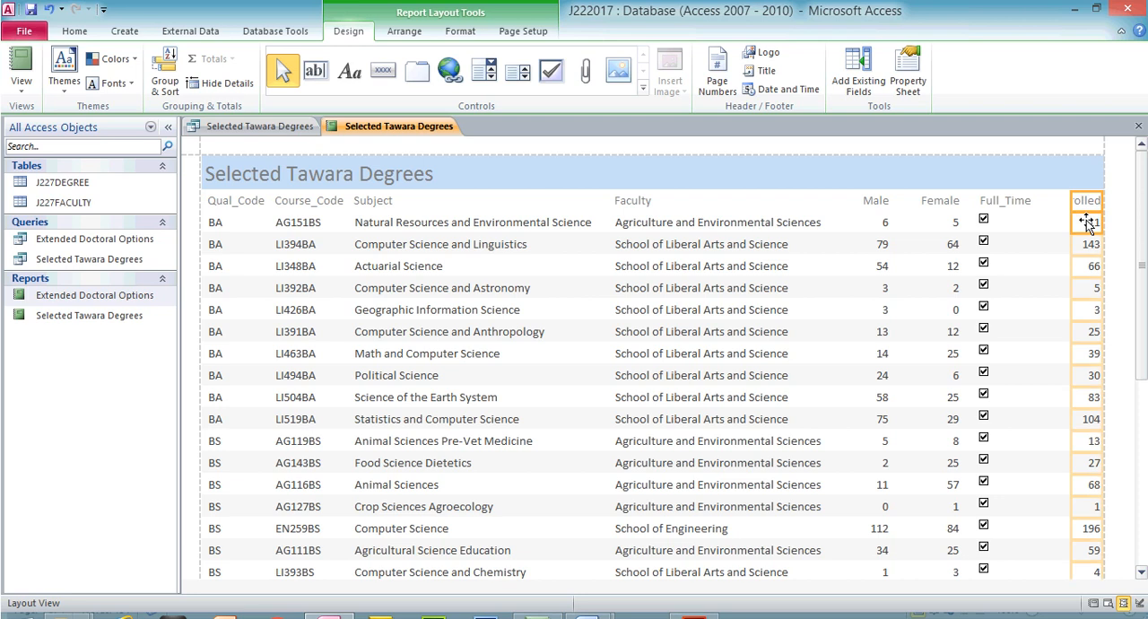
{"action": "left_click", "coordinate": [1081, 204]}
{"action": "left_click_drag", "start_coordinate": [1073, 199], "coordinate": [1041, 202]}
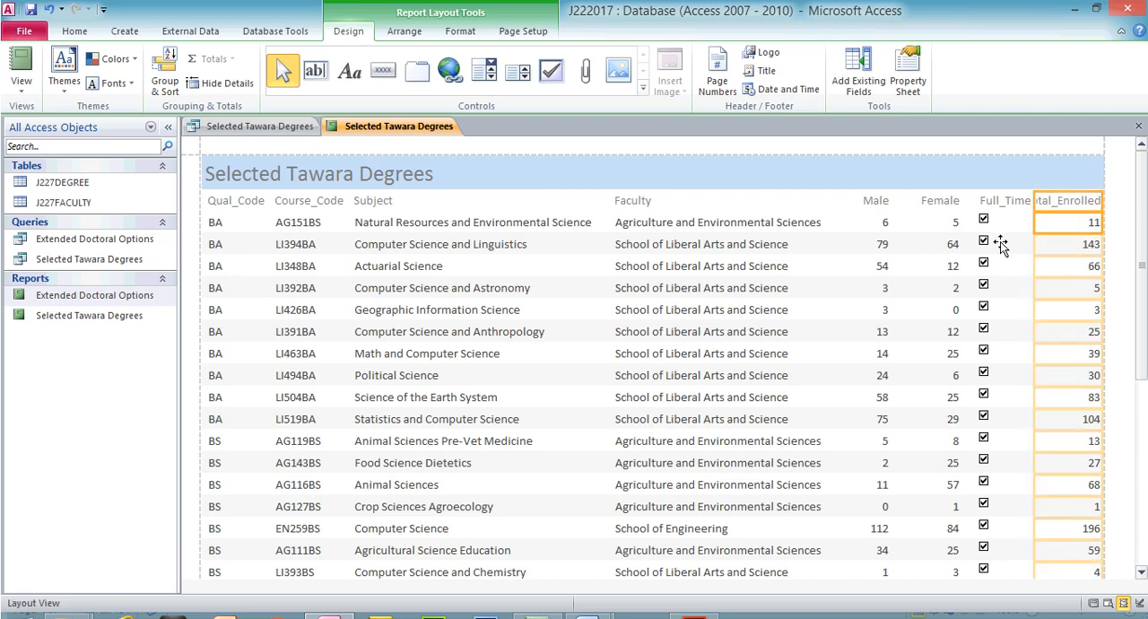
- Narrow the Female column further so it just fits its heading
{"action": "left_click", "coordinate": [878, 203]}
{"action": "left_click", "coordinate": [935, 203]}
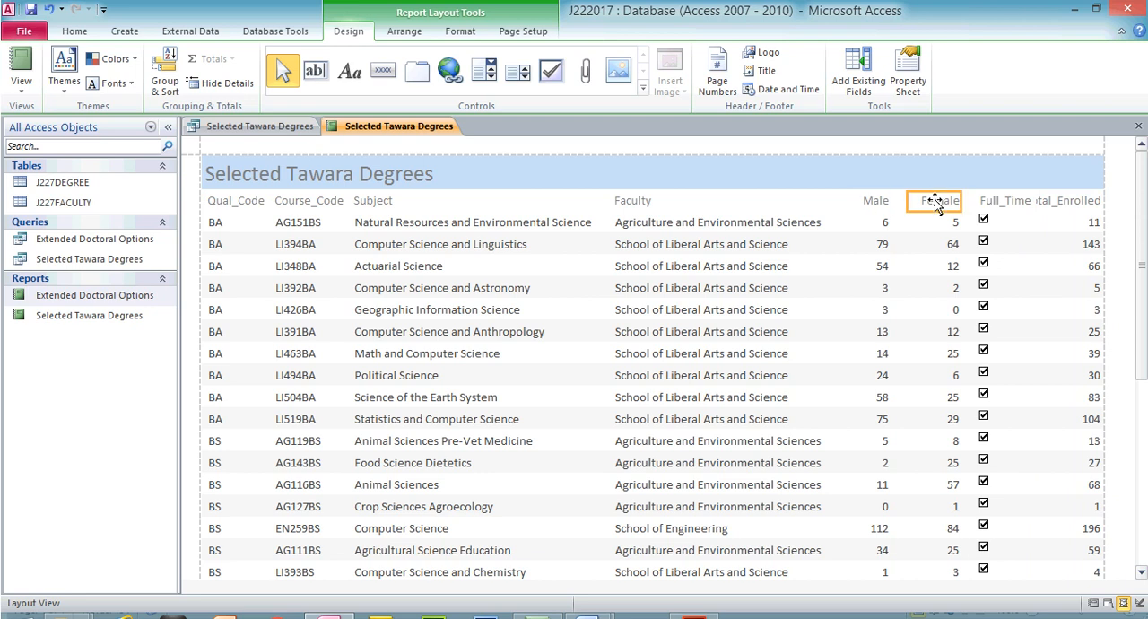
{"action": "left_click", "coordinate": [942, 222], "text": "shift"}
{"action": "left_click_drag", "start_coordinate": [957, 202], "coordinate": [948, 202]}
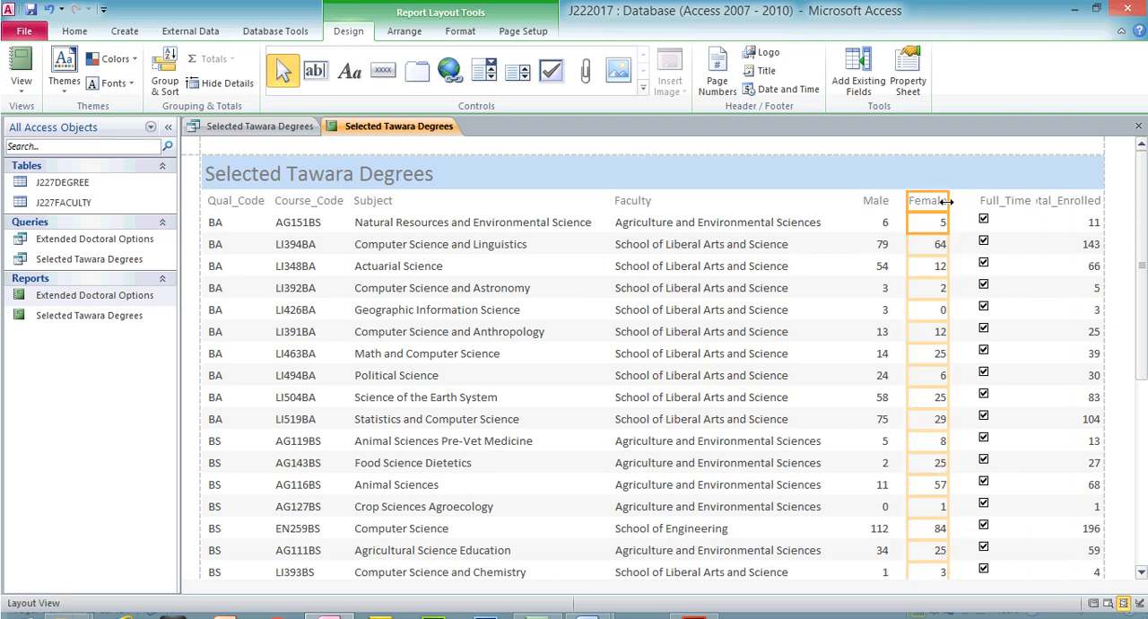
- Shift the Full_Time heading closer to Female and trim its right edge to make room for Total_Enrolled
{"action": "left_click", "coordinate": [977, 201]}
{"action": "left_click_drag", "start_coordinate": [981, 199], "coordinate": [958, 199]}
{"action": "left_click_drag", "start_coordinate": [1038, 204], "coordinate": [1017, 203]}
{"action": "left_click", "coordinate": [1003, 221]}
- Widen the Total_Enrolled heading towards Full_Time to show it in full, and trim the right edge of its data values
{"action": "left_click", "coordinate": [1046, 203]}
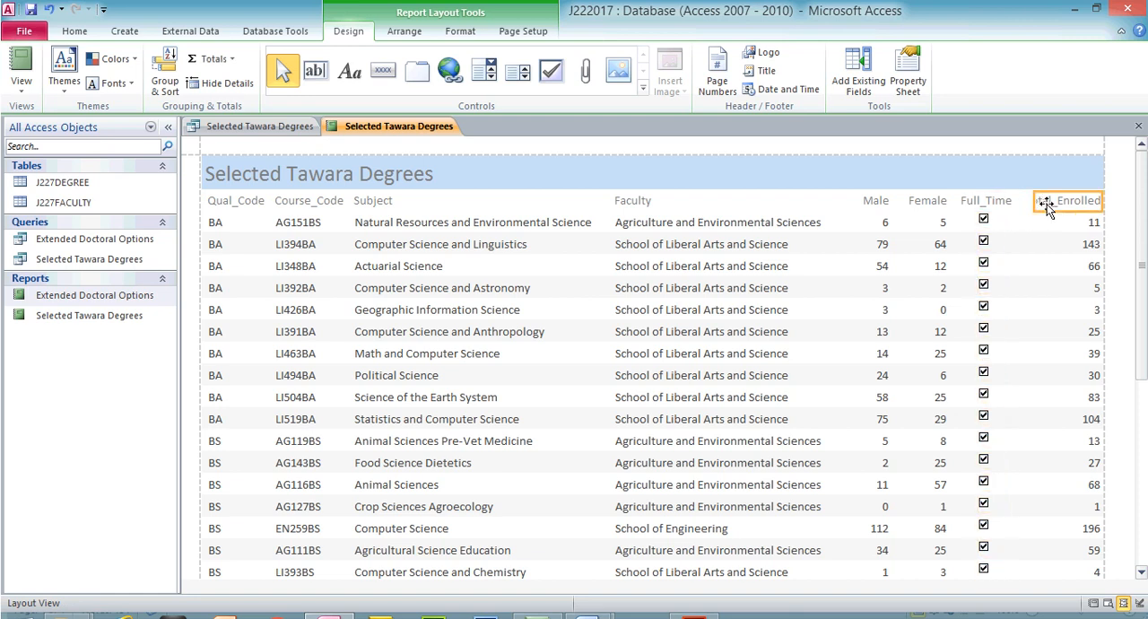
{"action": "left_click_drag", "start_coordinate": [1034, 201], "coordinate": [1023, 199]}
{"action": "left_click", "coordinate": [1069, 224]}
{"action": "left_click_drag", "start_coordinate": [1097, 223], "coordinate": [1081, 223]}
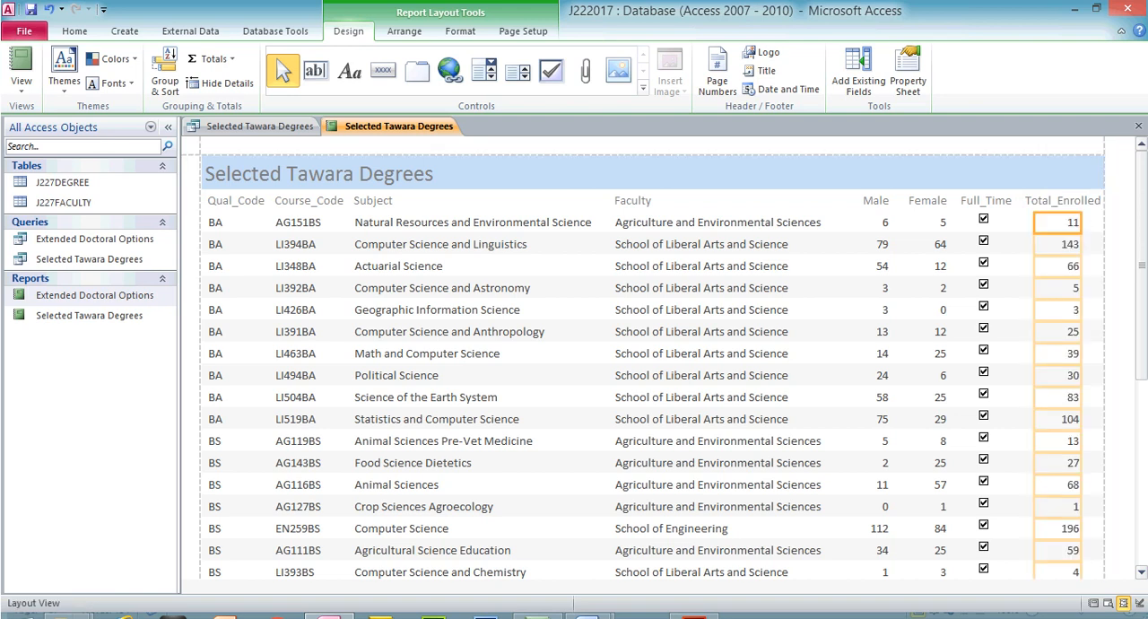
{"action": "scroll", "coordinate": [646, 359], "scroll_direction": "down", "scroll_amount": 5}
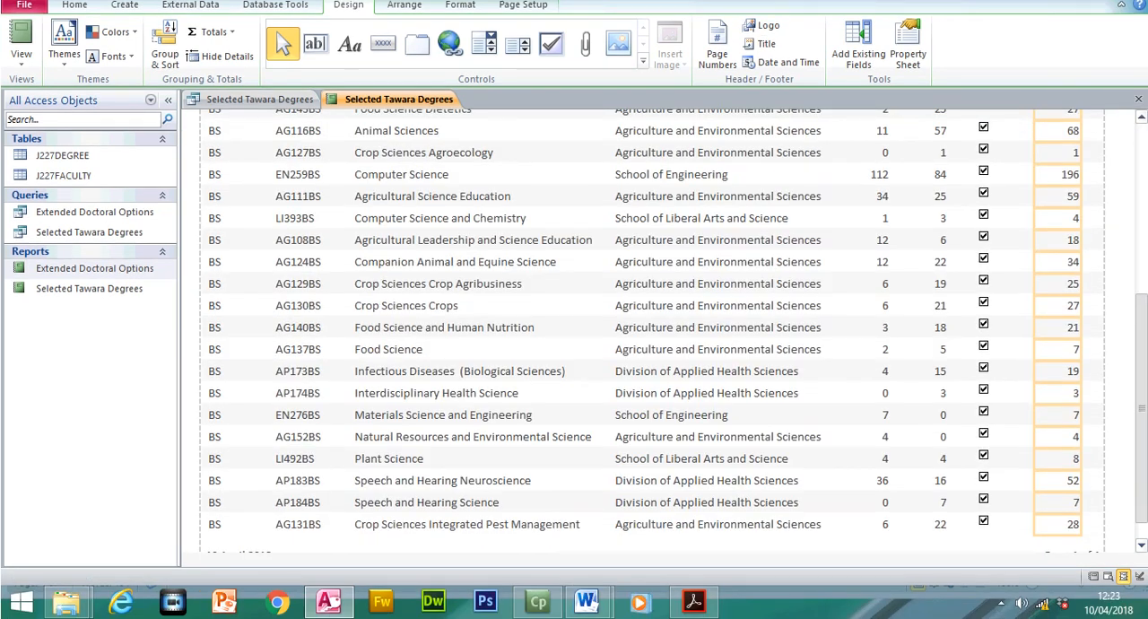
{"action": "scroll", "coordinate": [646, 359], "scroll_direction": "up", "scroll_amount": 5}
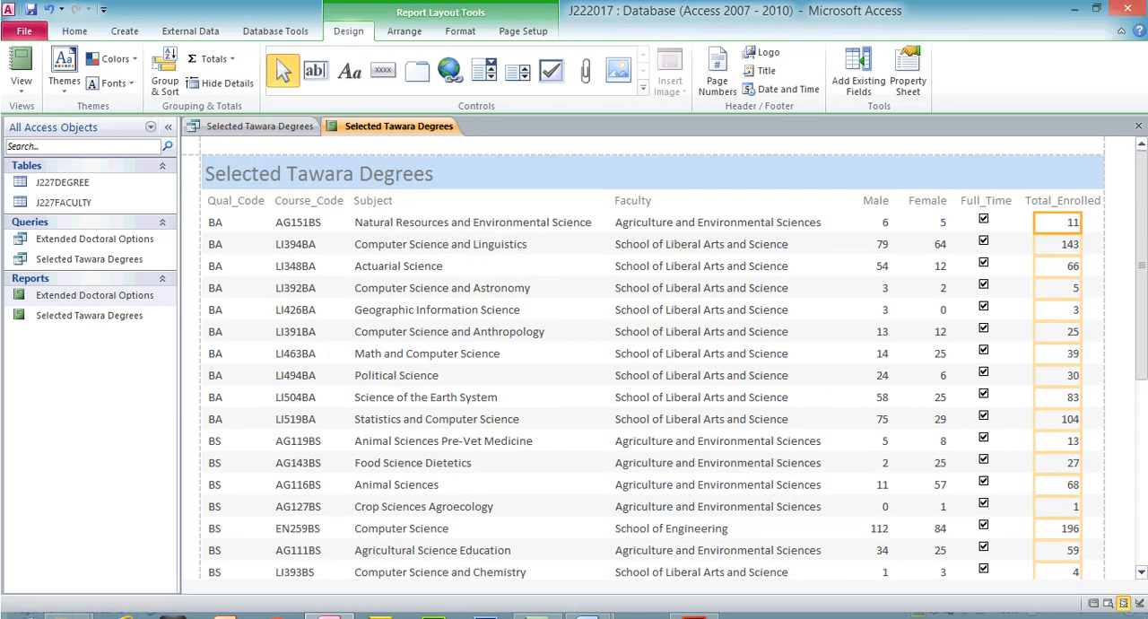
- Switch to the exam paper in Acrobat Reader, highlight the requirement "fits on a single page wide", and return to Access
{"action": "left_click", "coordinate": [694, 602]}
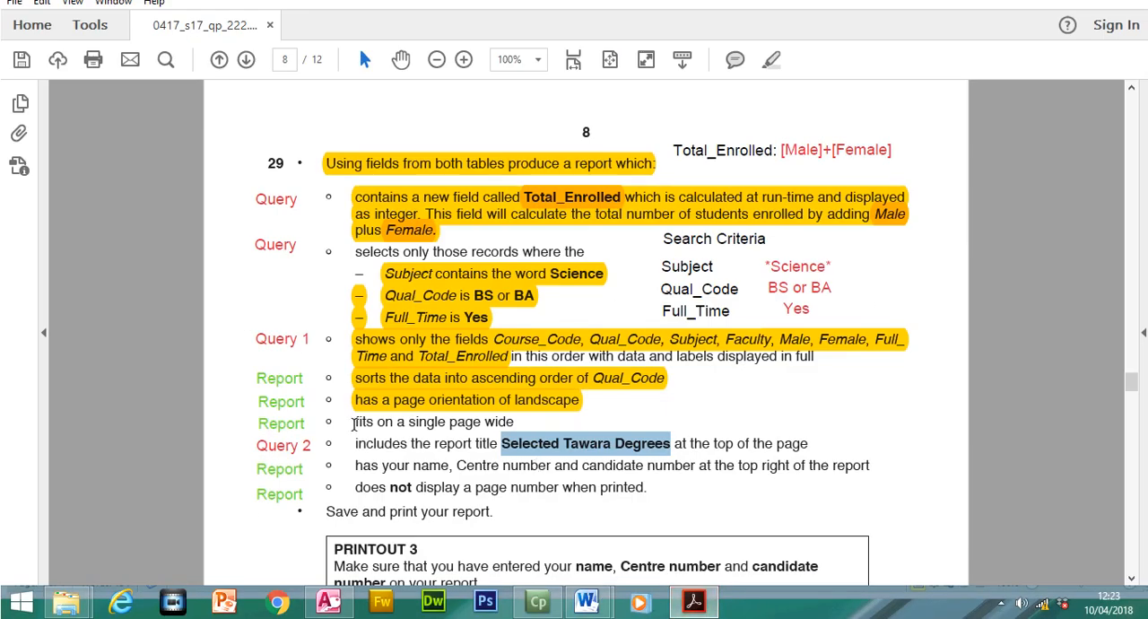
{"action": "left_click_drag", "start_coordinate": [354, 423], "coordinate": [515, 423]}
{"action": "left_click", "coordinate": [776, 94]}
{"action": "left_click", "coordinate": [696, 602]}
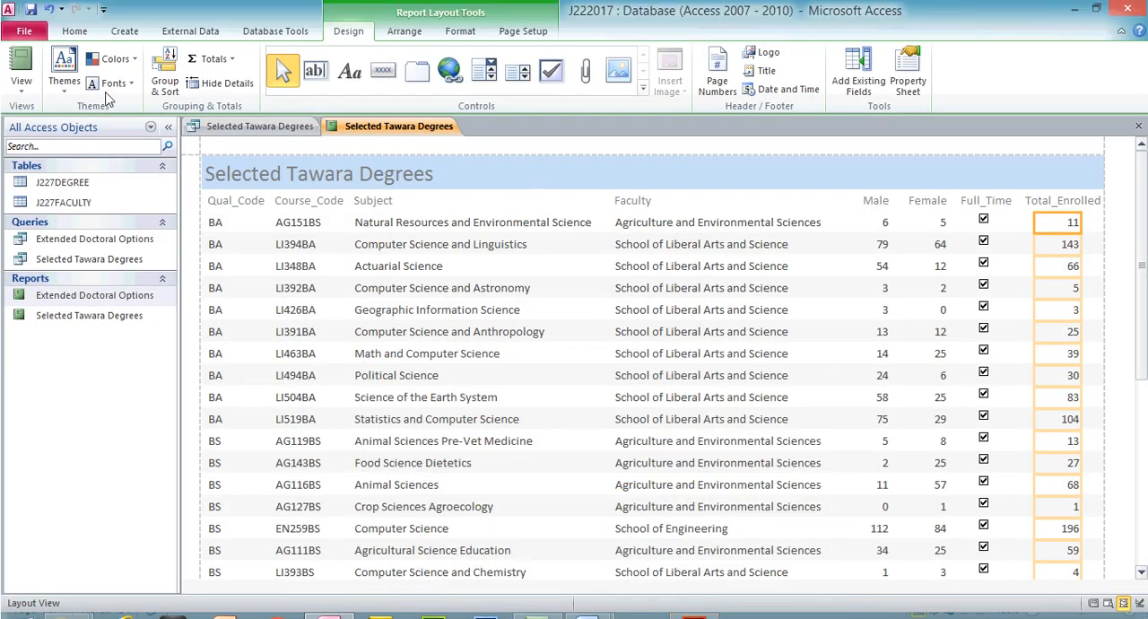
- Check the report's page width in Print Preview at 80% zoom
{"action": "left_click", "coordinate": [21, 90]}
{"action": "left_click", "coordinate": [31, 154]}
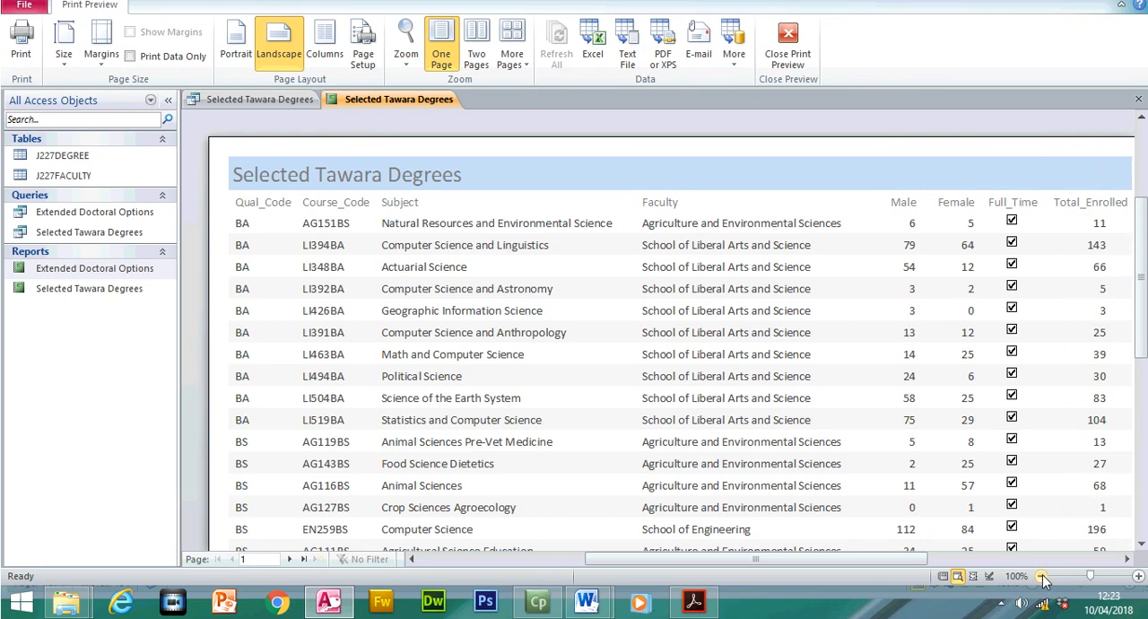
{"action": "left_click", "coordinate": [1041, 603]}
{"action": "left_click", "coordinate": [1041, 603]}
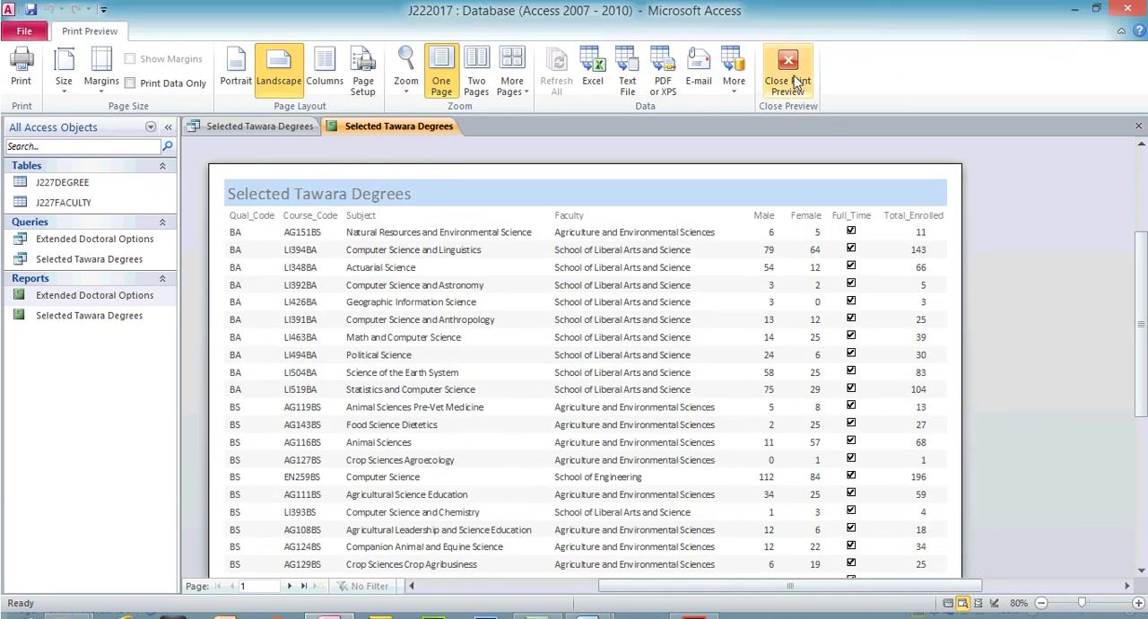
{"action": "left_click", "coordinate": [795, 83]}
- Widen the report in Design View so its right edge lies just past the 29 mark on the ruler
{"action": "left_click", "coordinate": [25, 87]}
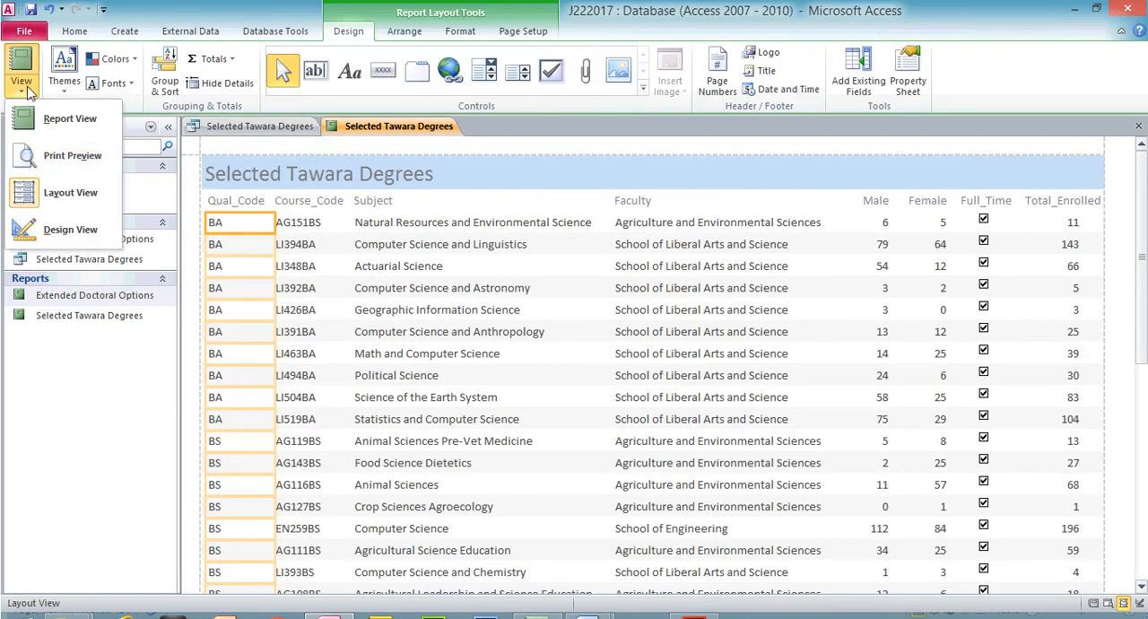
{"action": "left_click", "coordinate": [63, 229]}
{"action": "left_click_drag", "start_coordinate": [1104, 180], "coordinate": [1131, 179]}
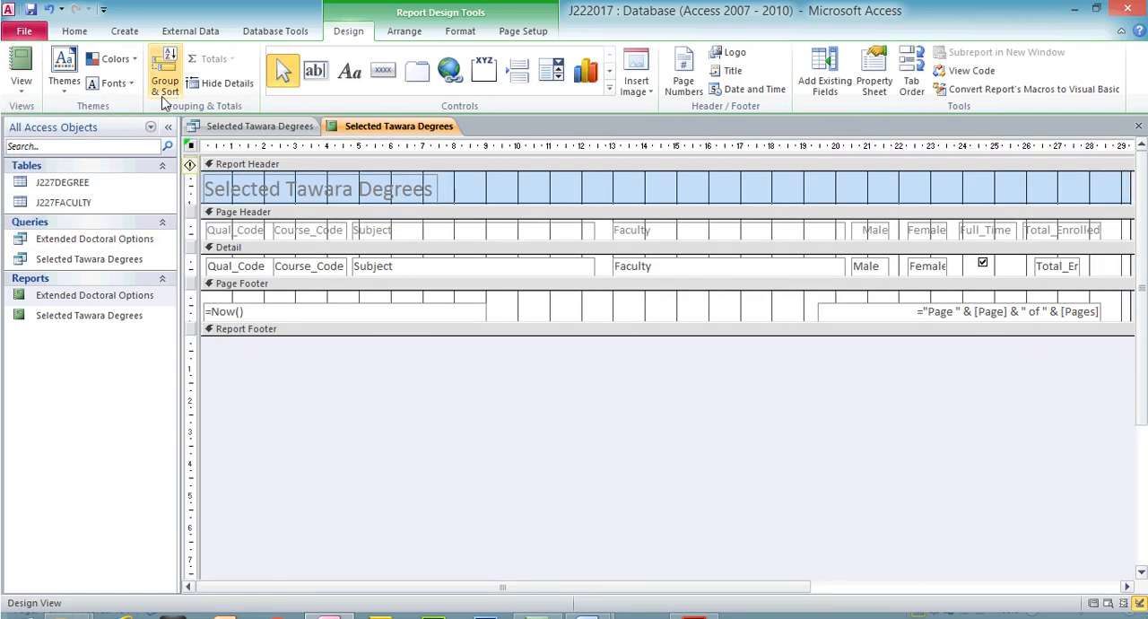
- Examine the first and second pages of the widened report in Print Preview
{"action": "left_click", "coordinate": [22, 86]}
{"action": "left_click", "coordinate": [73, 157]}
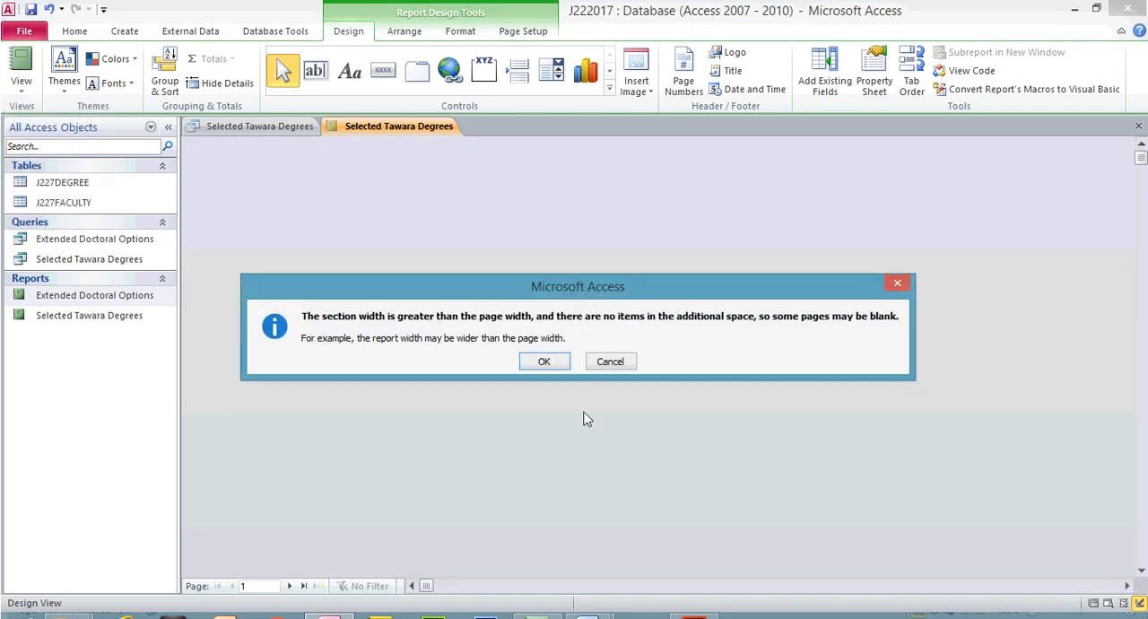
{"action": "left_click", "coordinate": [549, 359]}
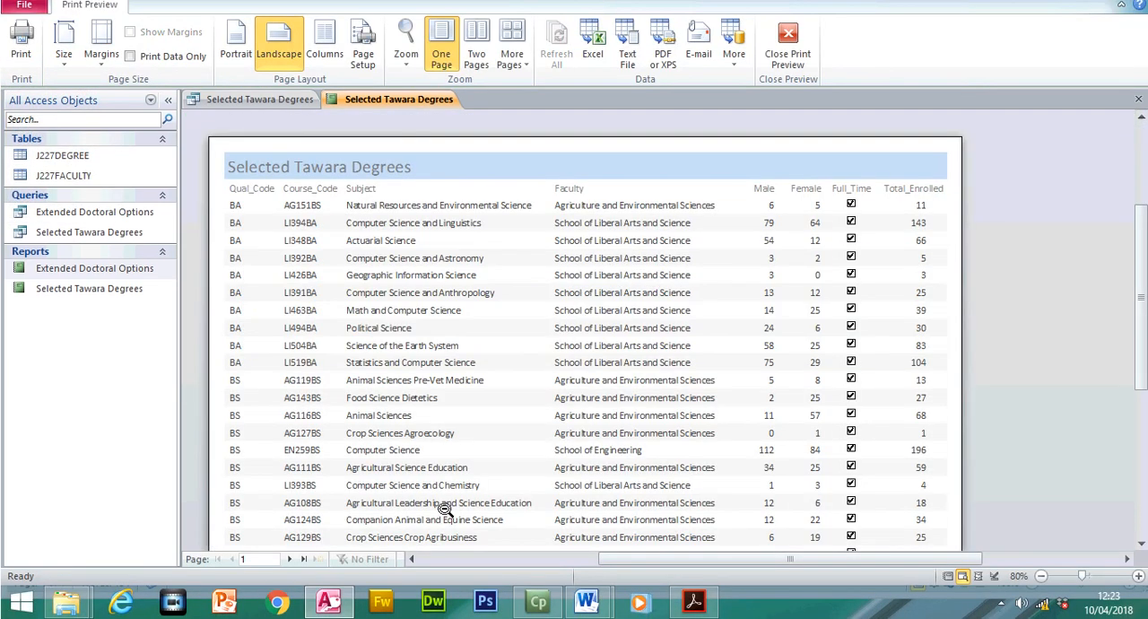
{"action": "left_click", "coordinate": [292, 559]}
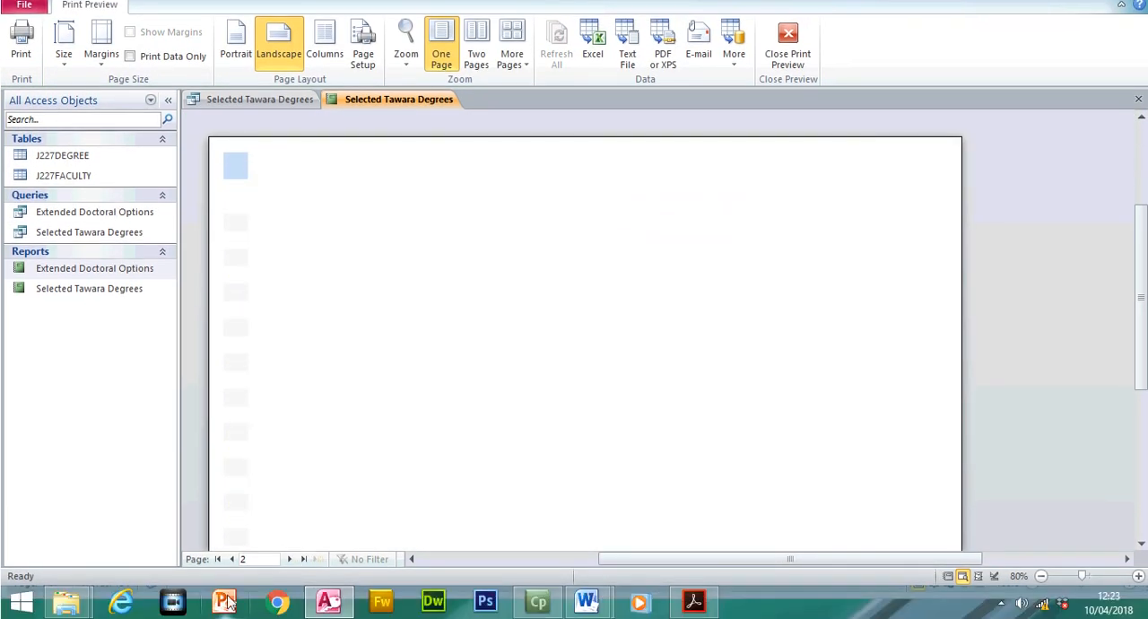
{"action": "left_click", "coordinate": [217, 559]}
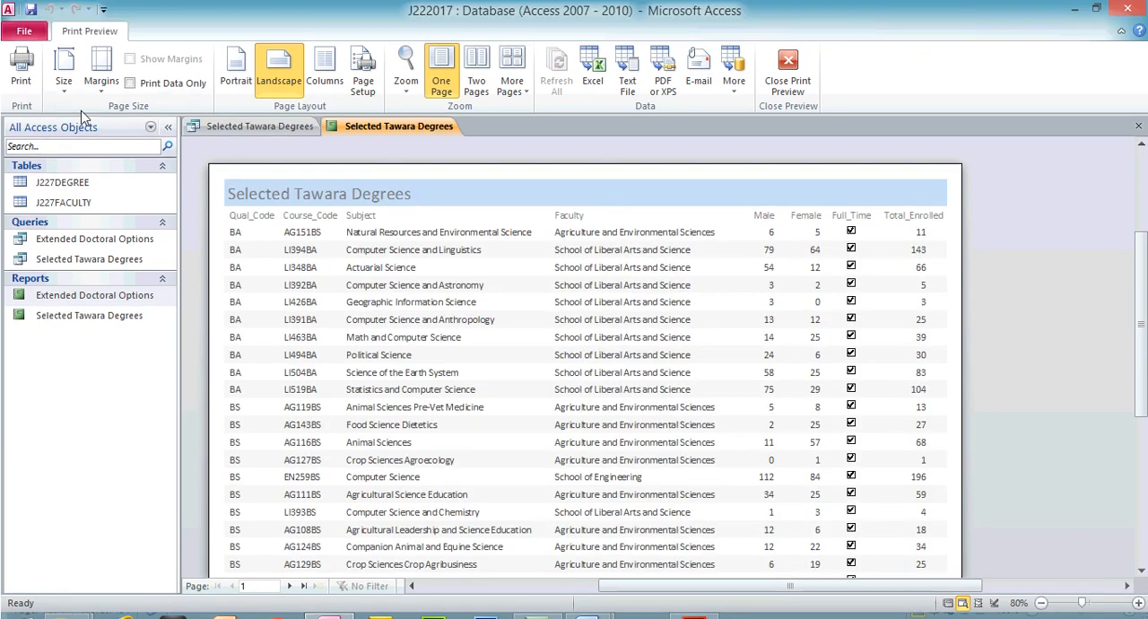
{"action": "left_click", "coordinate": [788, 72]}
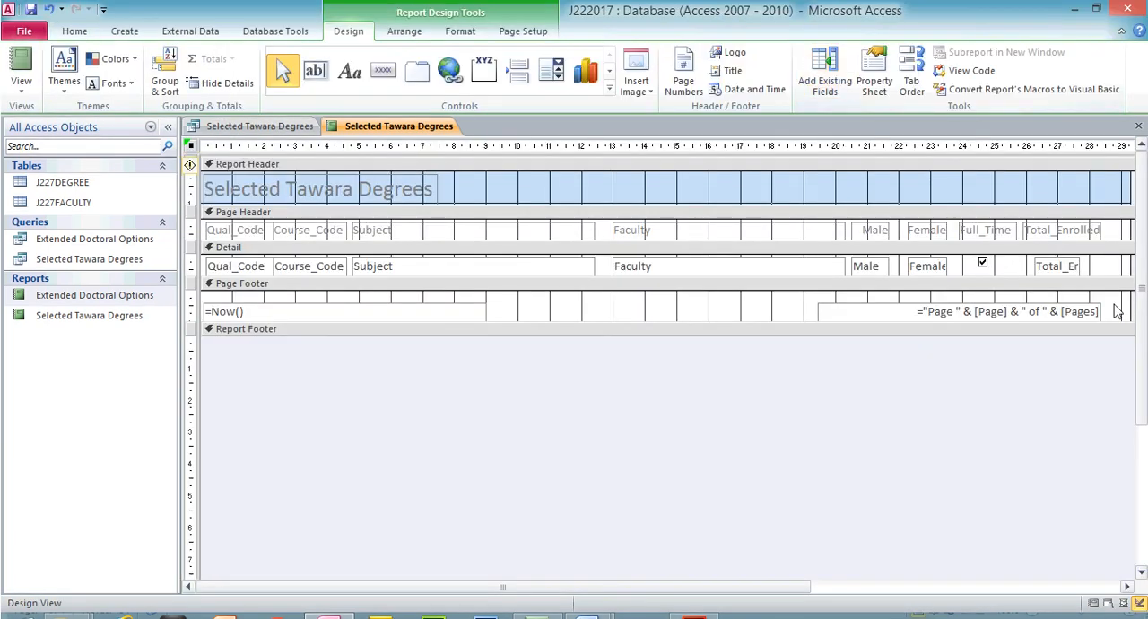
- Narrow the report in Design View back to the right edge of the Total_Enrolled label, and check both pages in Print Preview
{"action": "left_click_drag", "start_coordinate": [1129, 182], "coordinate": [1101, 182]}
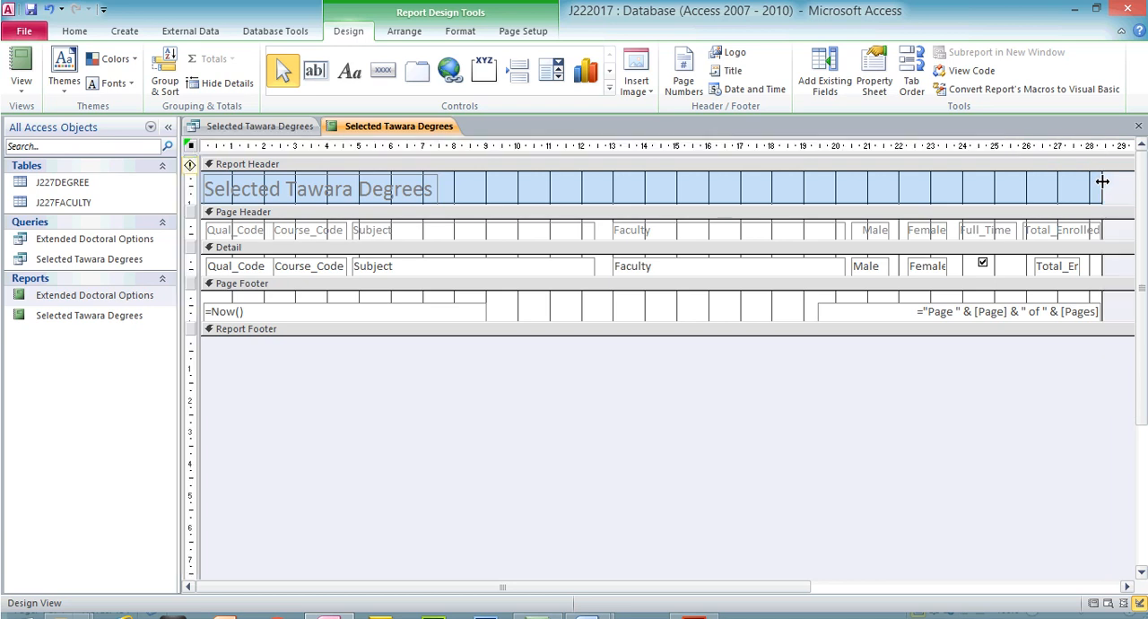
{"action": "left_click", "coordinate": [21, 85]}
{"action": "left_click", "coordinate": [45, 151]}
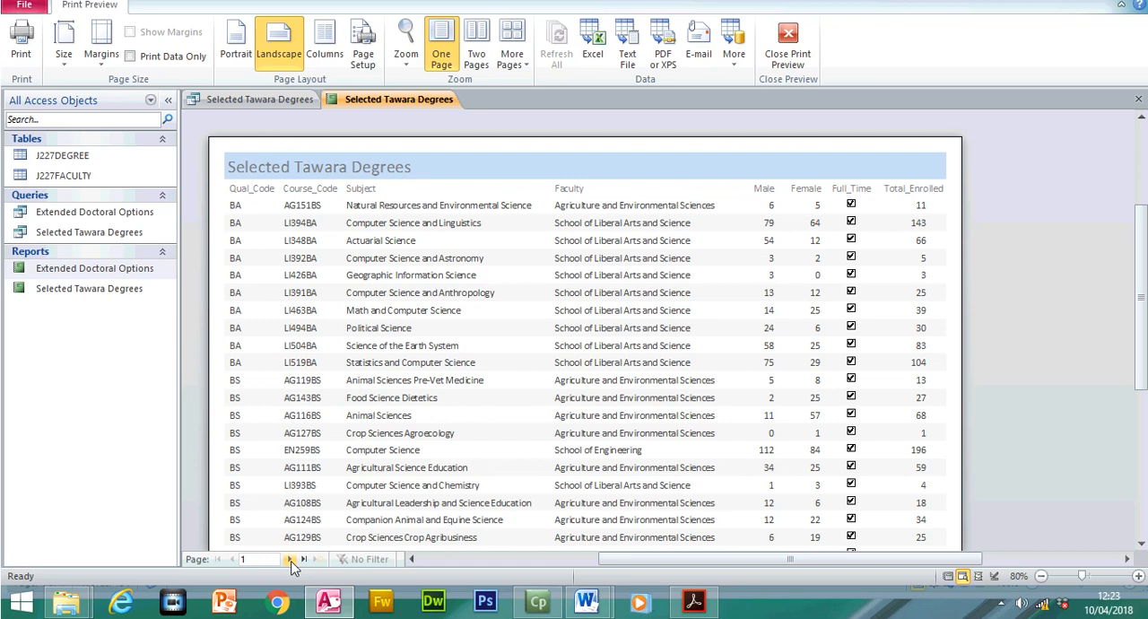
{"action": "left_click", "coordinate": [291, 586]}
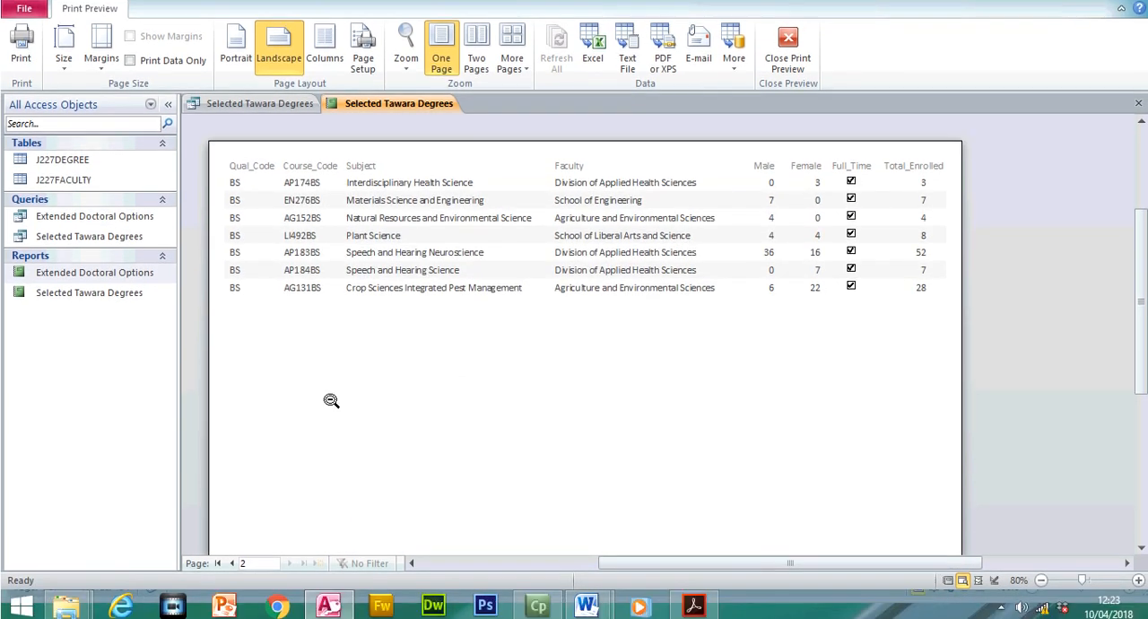
{"action": "left_click", "coordinate": [220, 557]}
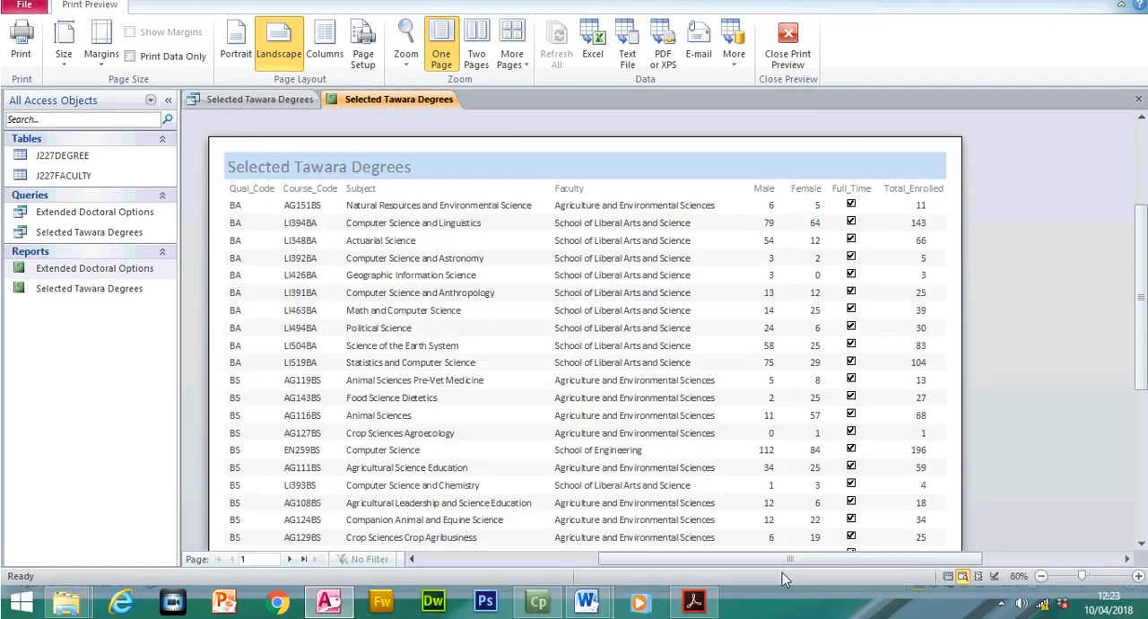
- Switch to the exam paper, highlight the requirement for the report title Selected Tawara Degrees, and return to Access
{"action": "left_click", "coordinate": [693, 601]}
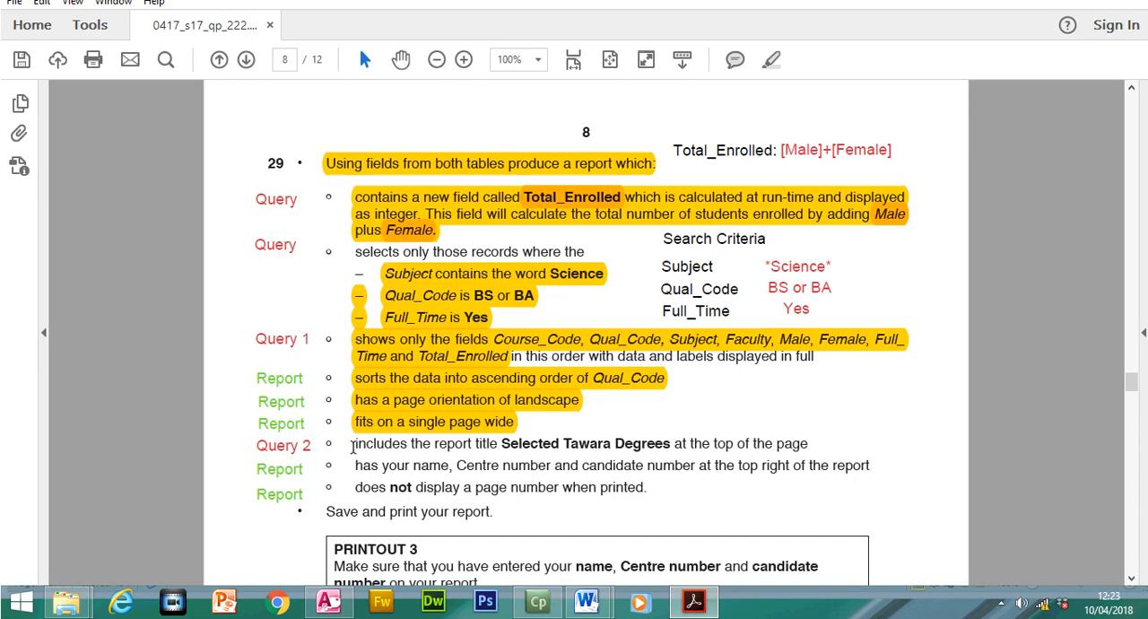
{"action": "left_click_drag", "start_coordinate": [404, 443], "coordinate": [816, 443]}
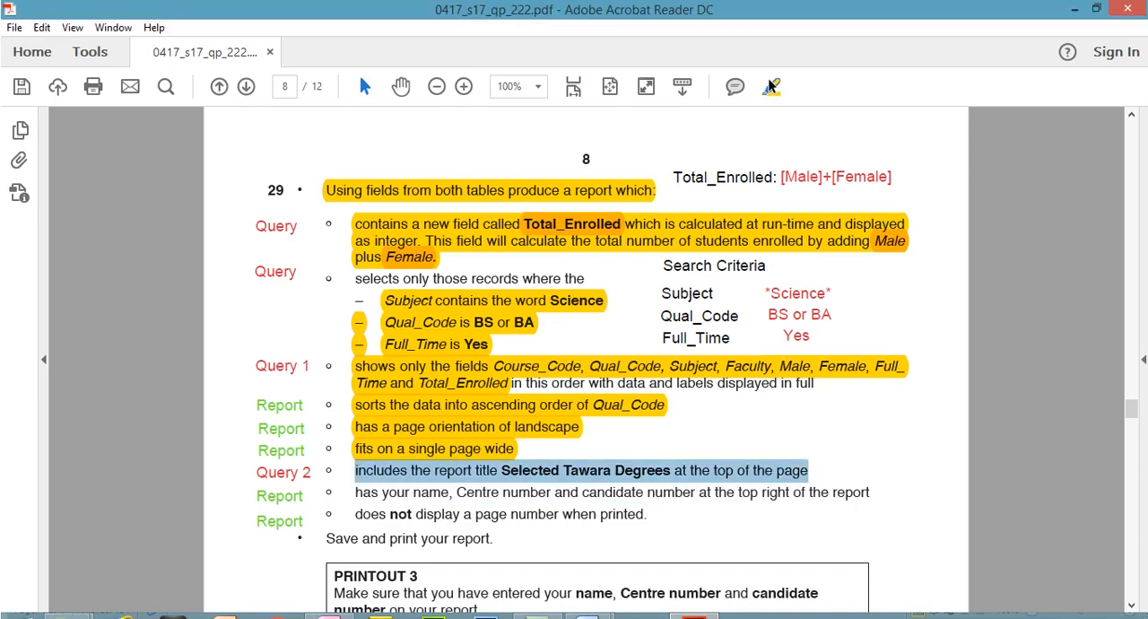
{"action": "left_click", "coordinate": [772, 59]}
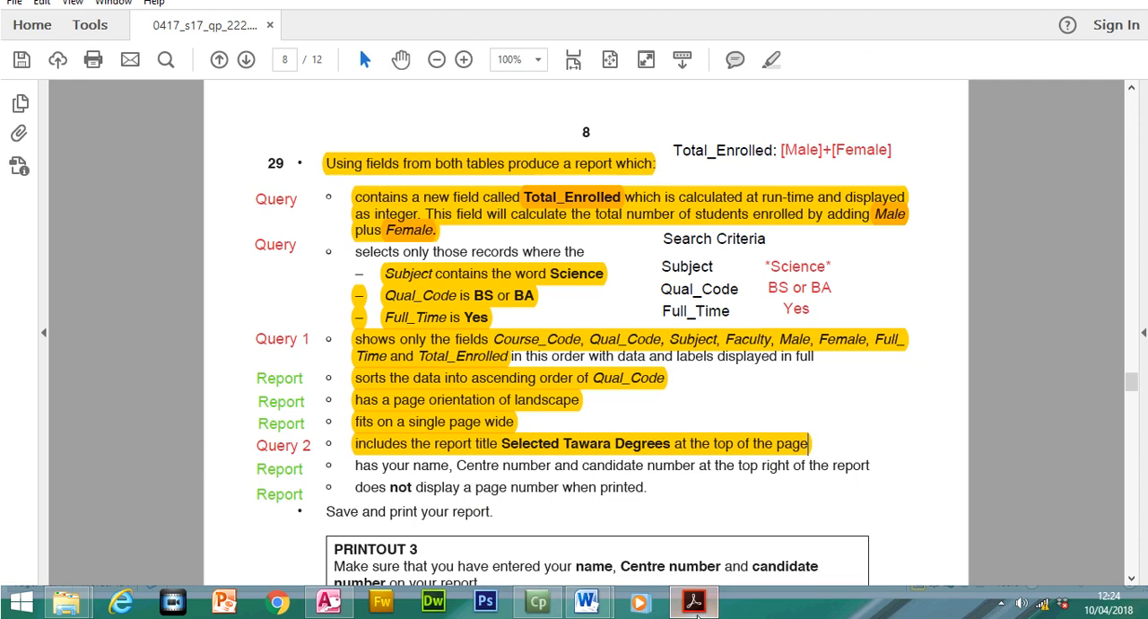
{"action": "left_click", "coordinate": [693, 602]}
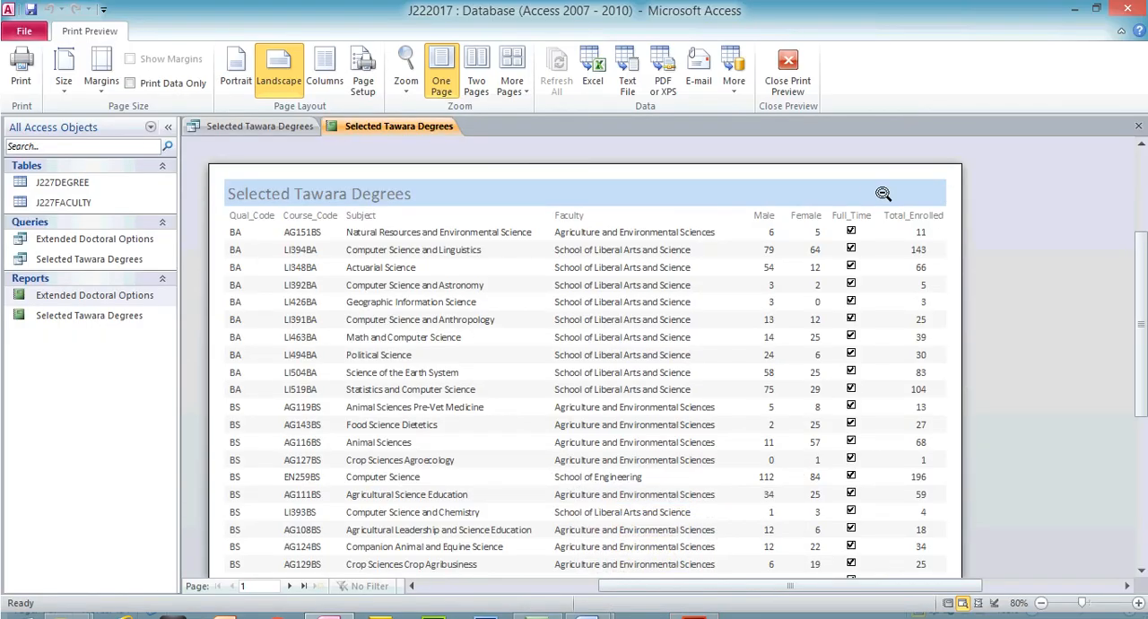
- Add a label at the right end of the Report Header with the candidate's name, Centre number and candidate number
{"action": "left_click", "coordinate": [790, 62]}
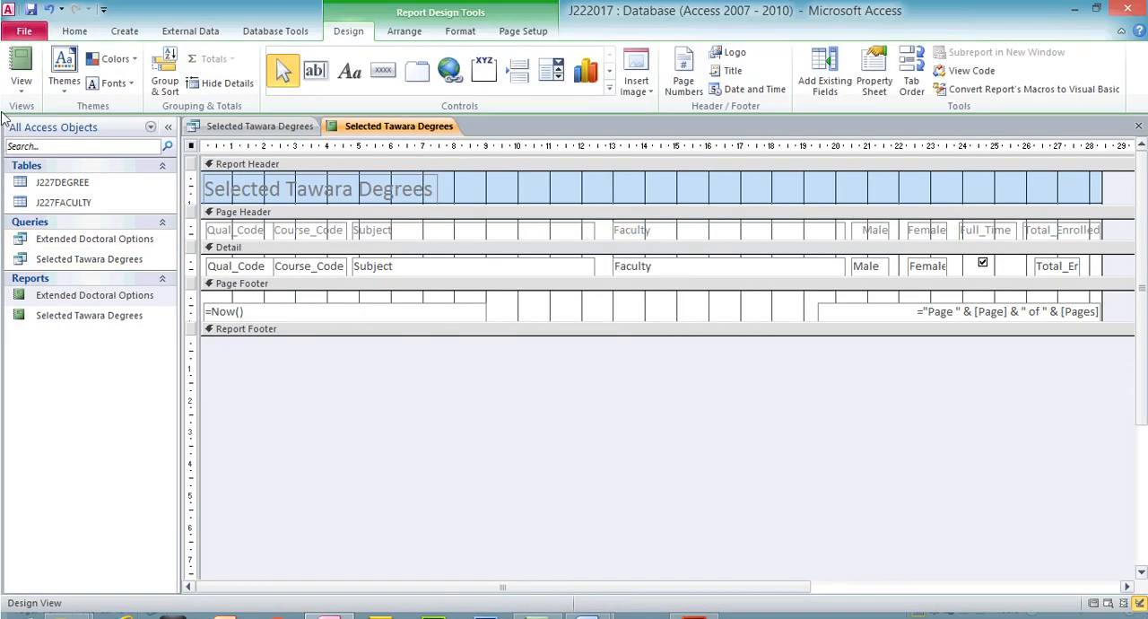
{"action": "left_click", "coordinate": [21, 80]}
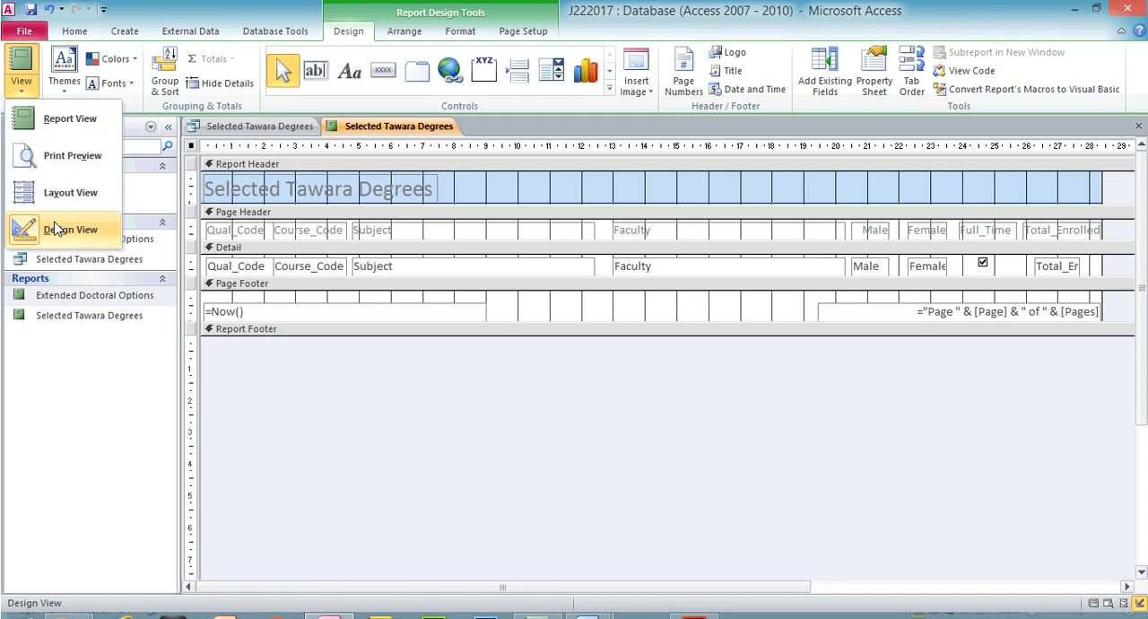
{"action": "left_click", "coordinate": [348, 77]}
{"action": "mouse_move", "coordinate": [908, 179]}
{"action": "left_mouse_down"}
{"action": "mouse_move", "coordinate": [1101, 205]}
{"action": "mouse_move", "coordinate": [1097, 195]}
{"action": "left_mouse_up"}
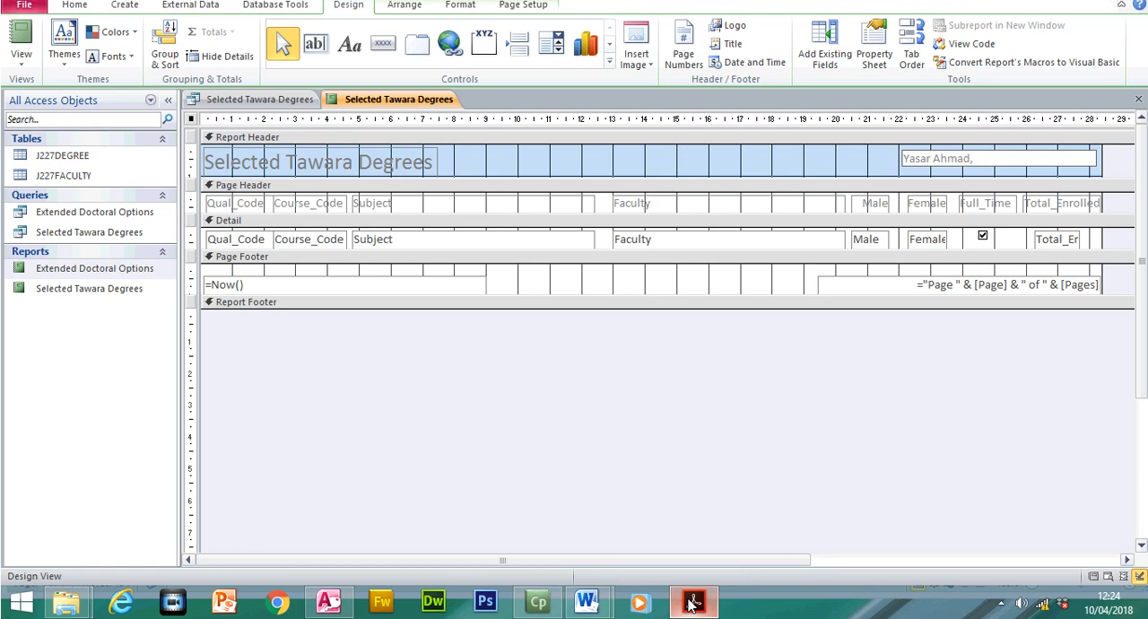
{"action": "left_click", "coordinate": [692, 605]}
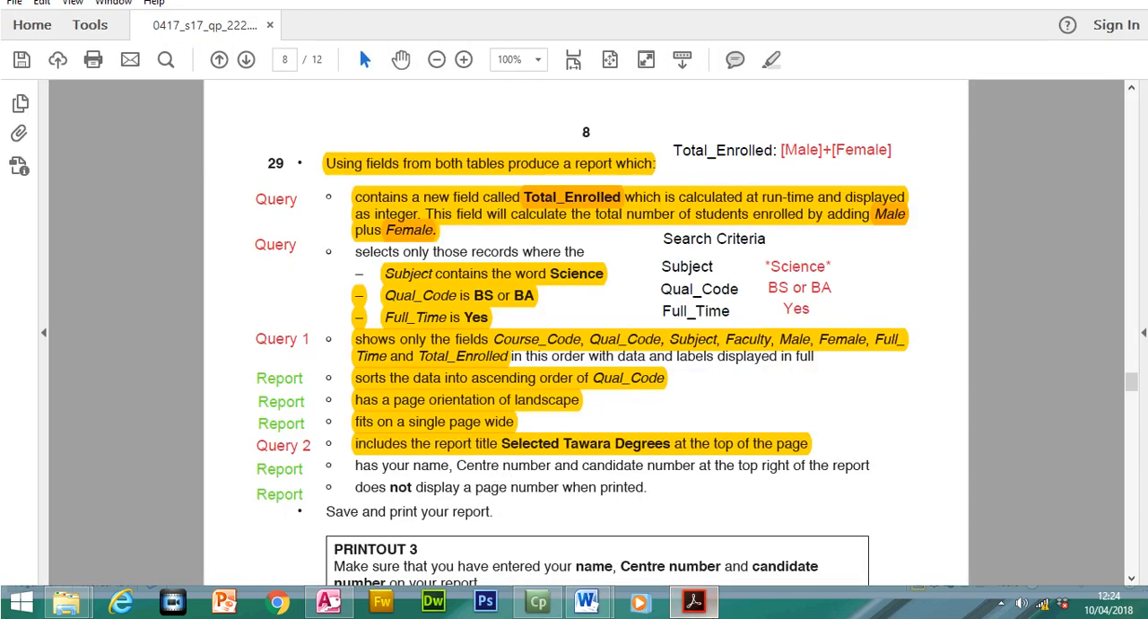
{"action": "left_click", "coordinate": [700, 605]}
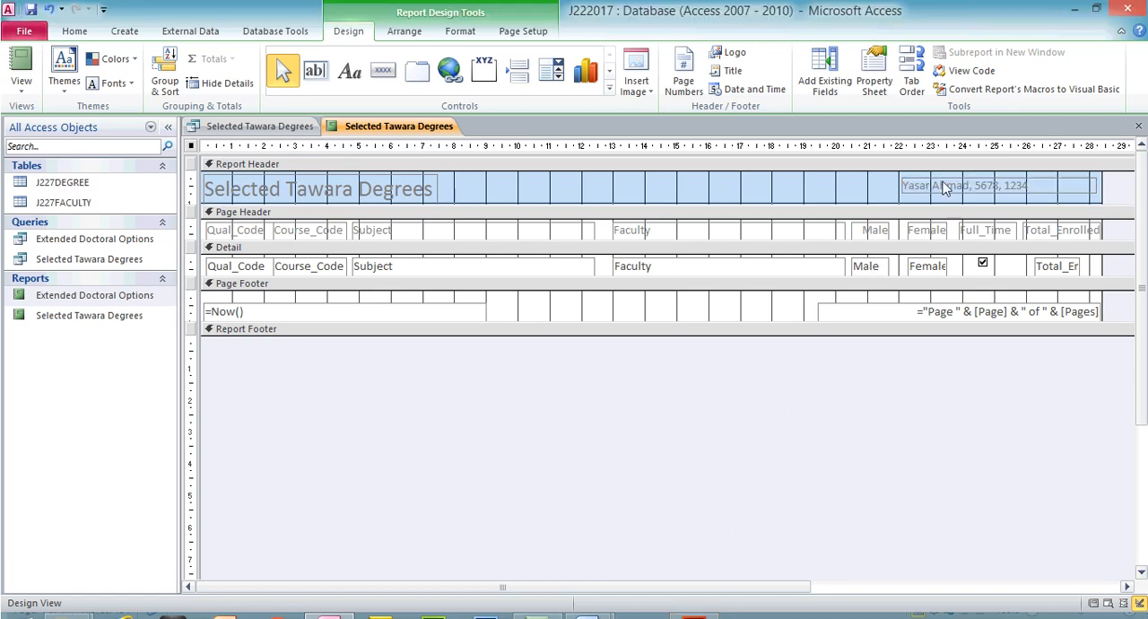
- Shrink the candidate details label from its left edge to fit its text, and show the report in Report View
{"action": "left_click", "coordinate": [906, 160]}
{"action": "left_click_drag", "start_coordinate": [900, 185], "coordinate": [960, 192]}
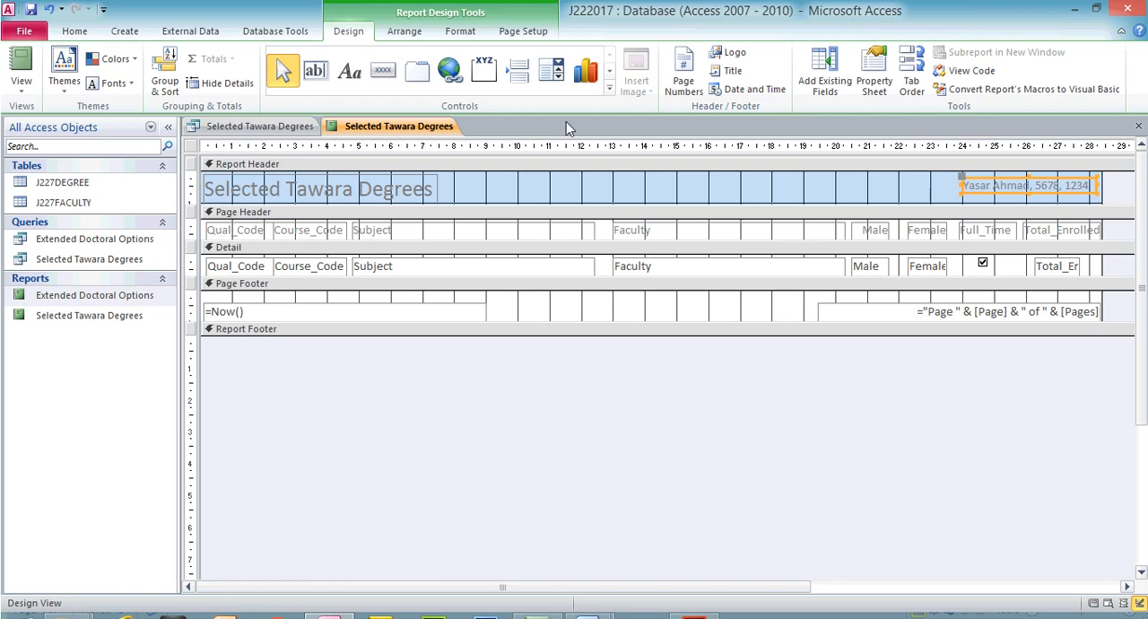
{"action": "left_click", "coordinate": [21, 63]}
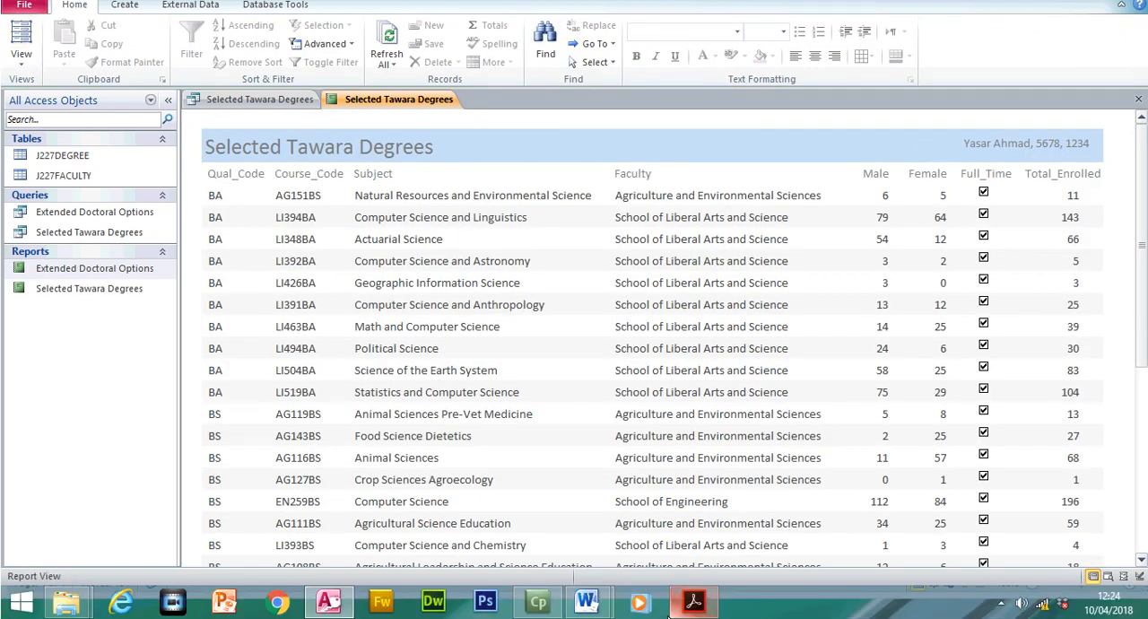
- Switch to the exam paper and highlight the requirements for the candidate details at the top right and for no printed page number
{"action": "left_click", "coordinate": [694, 601]}
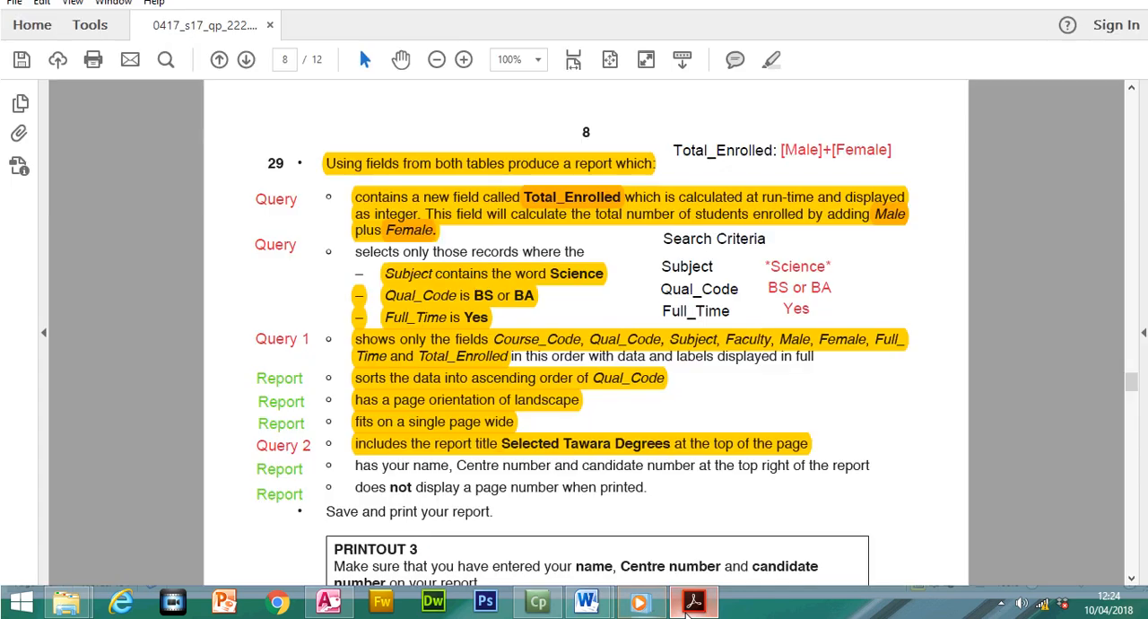
{"action": "left_click_drag", "start_coordinate": [356, 466], "coordinate": [890, 452]}
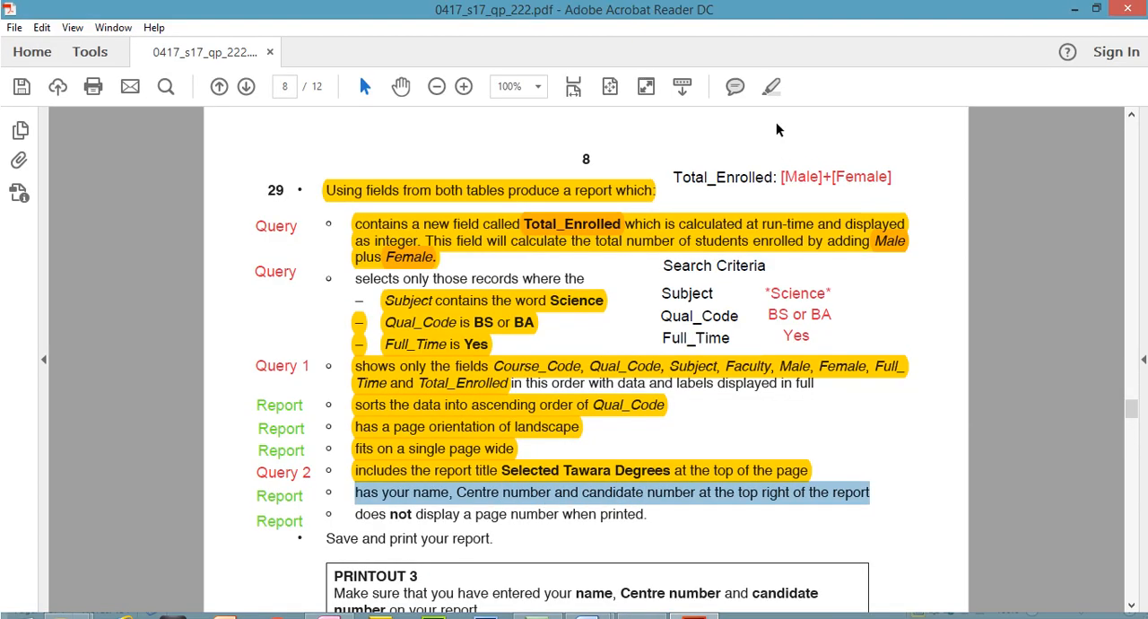
{"action": "left_click", "coordinate": [771, 59]}
{"action": "left_click_drag", "start_coordinate": [358, 487], "coordinate": [646, 487]}
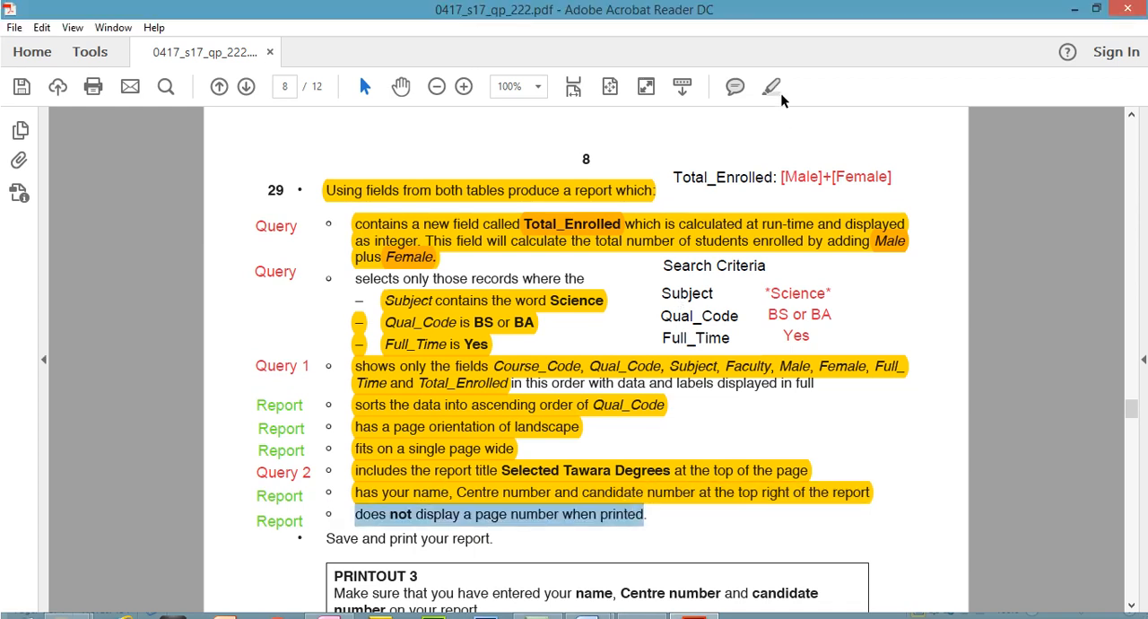
{"action": "left_click", "coordinate": [771, 59]}
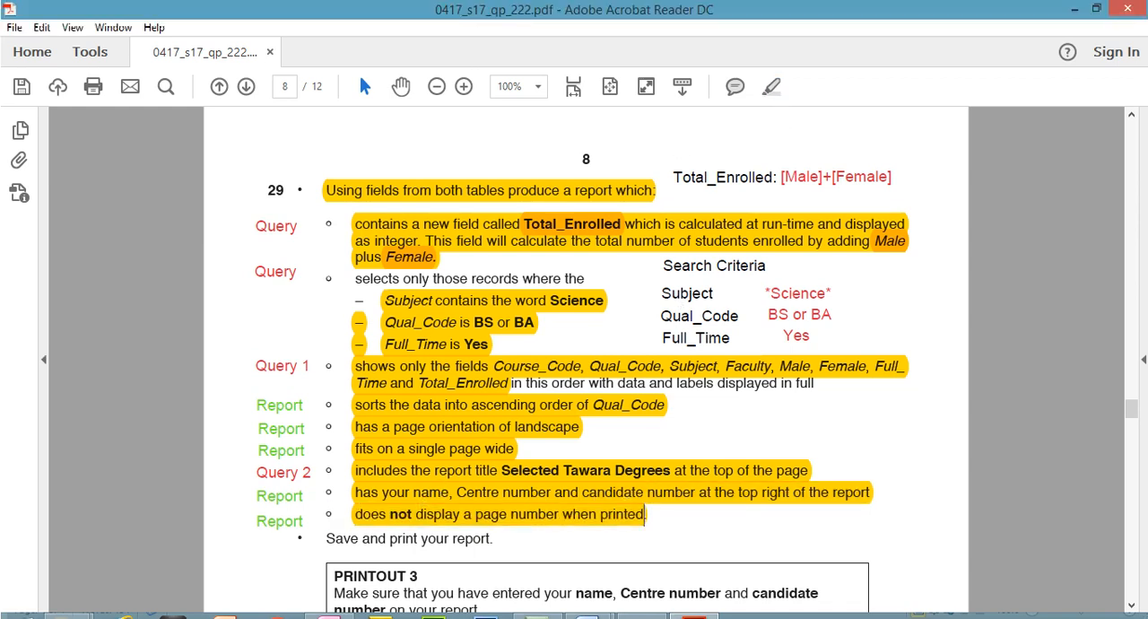
- Switch to Access, open the Selected Tawara Degrees report in Design View and delete the page number control from the Page Footer
{"action": "left_click", "coordinate": [330, 607]}
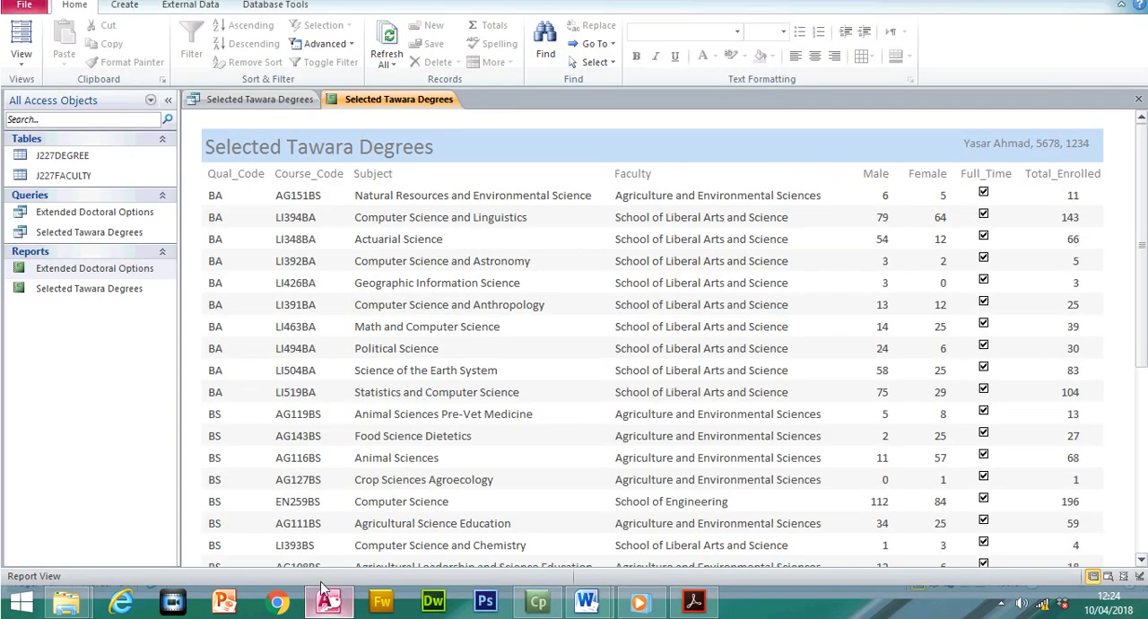
{"action": "left_click", "coordinate": [21, 56]}
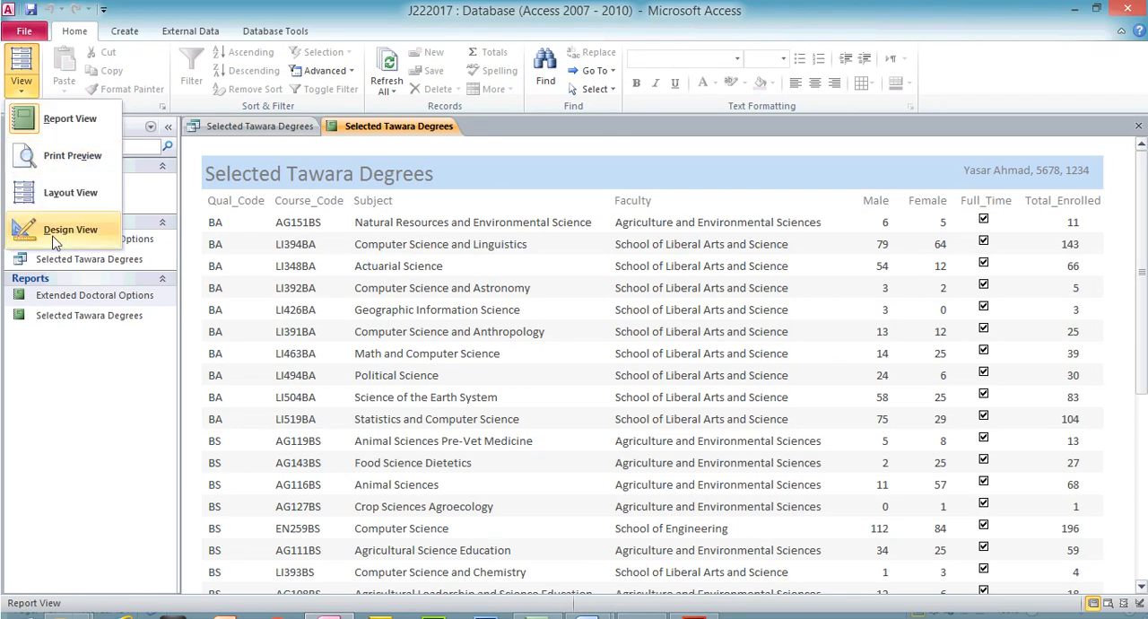
{"action": "left_click", "coordinate": [59, 229]}
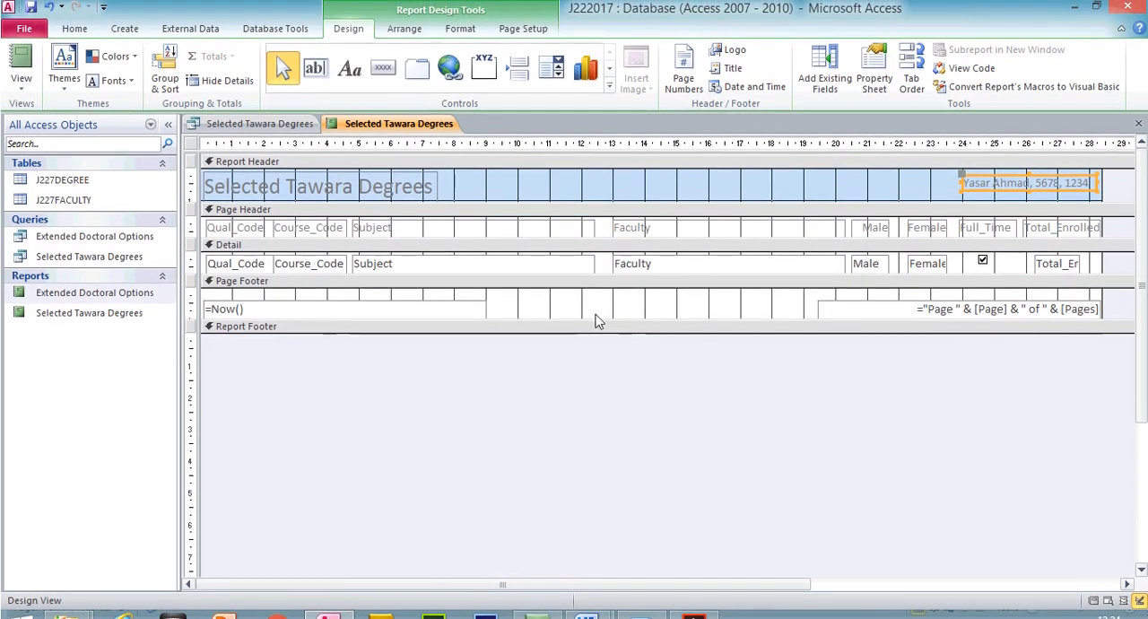
{"action": "left_click", "coordinate": [941, 302]}
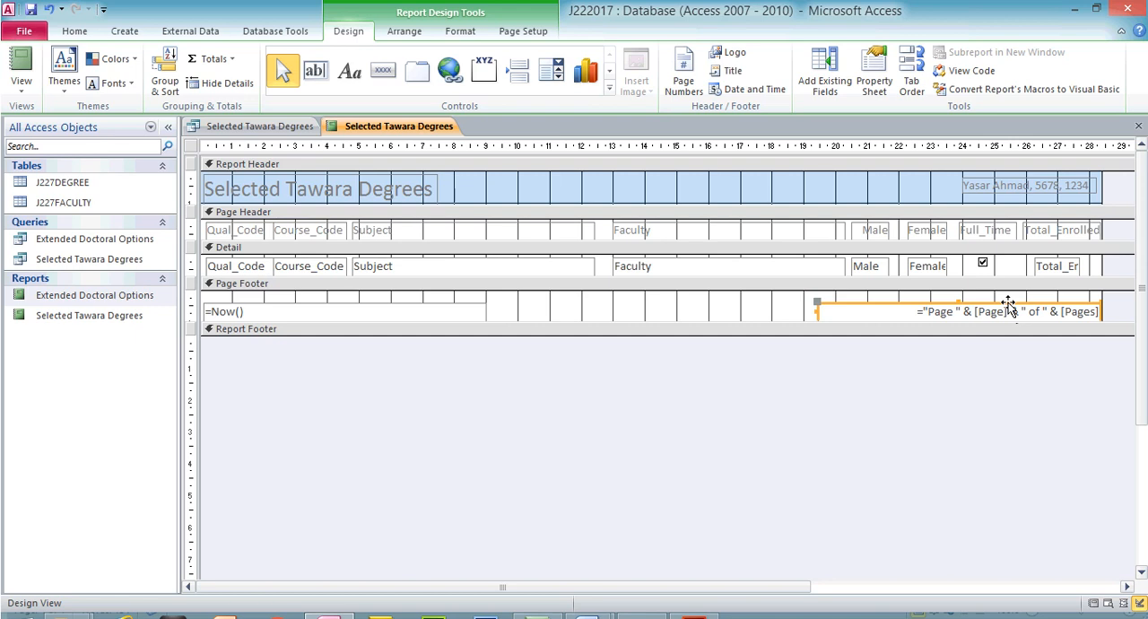
{"action": "key", "text": "Delete"}
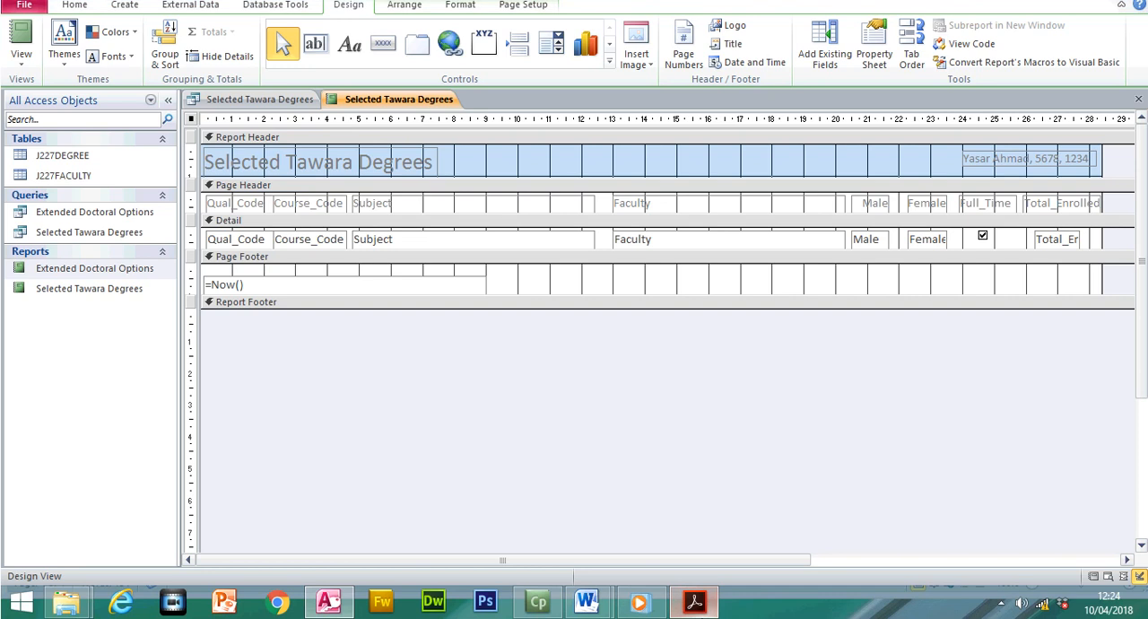
- Glance at the exam paper, return to Access and show the report in Print Preview at 60% zoom
{"action": "left_click", "coordinate": [693, 600]}
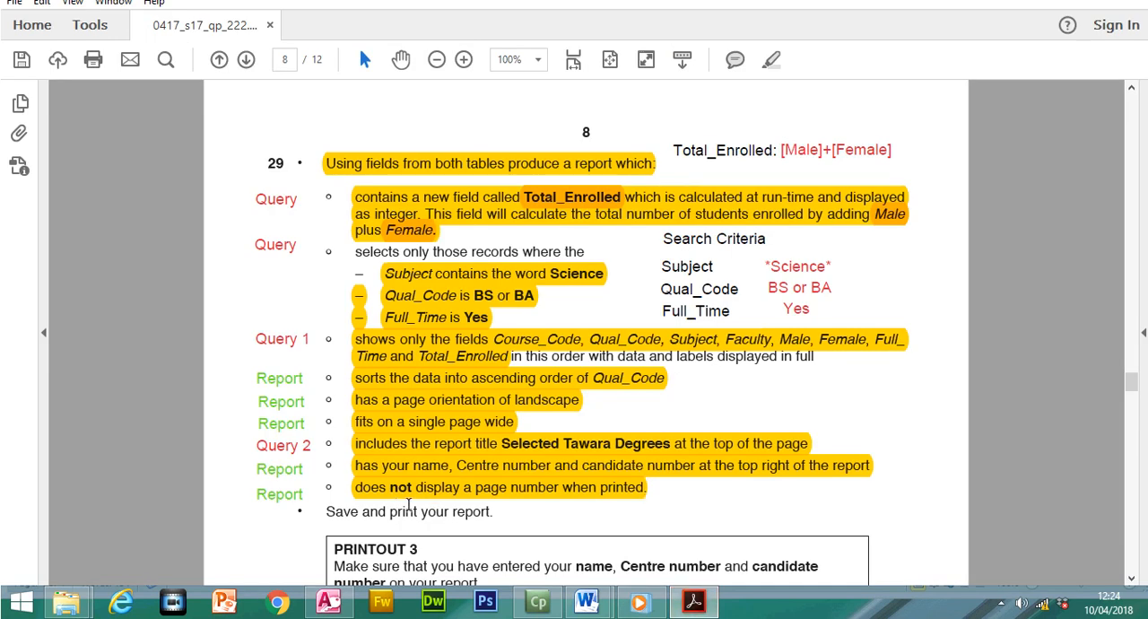
{"action": "left_click", "coordinate": [693, 600]}
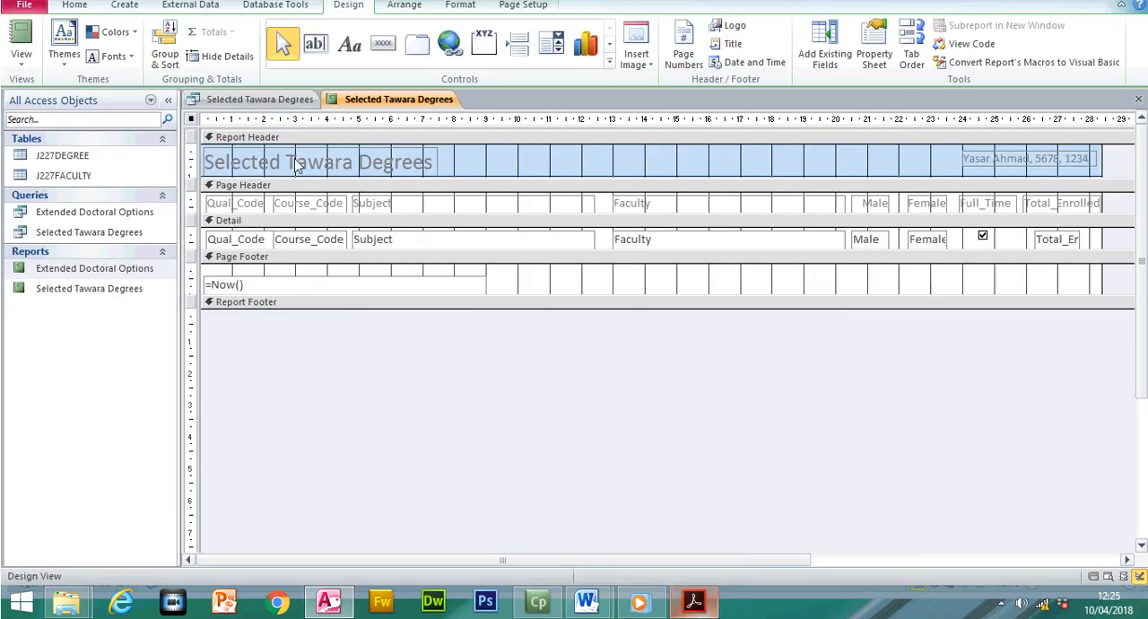
{"action": "left_click", "coordinate": [26, 60]}
{"action": "left_click", "coordinate": [24, 87]}
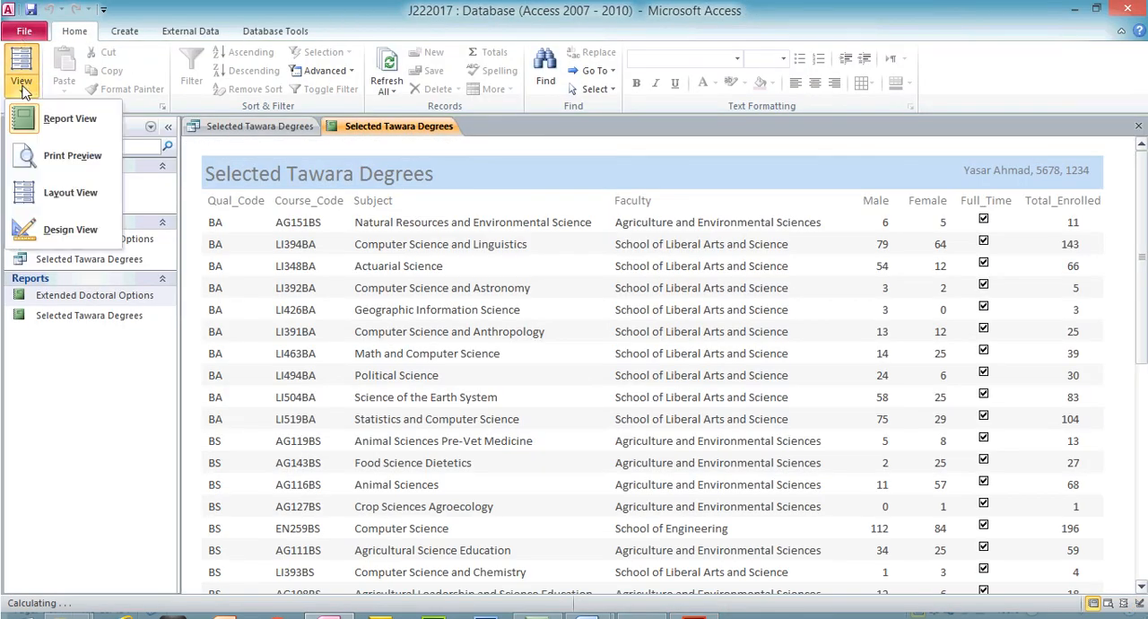
{"action": "left_click", "coordinate": [72, 156]}
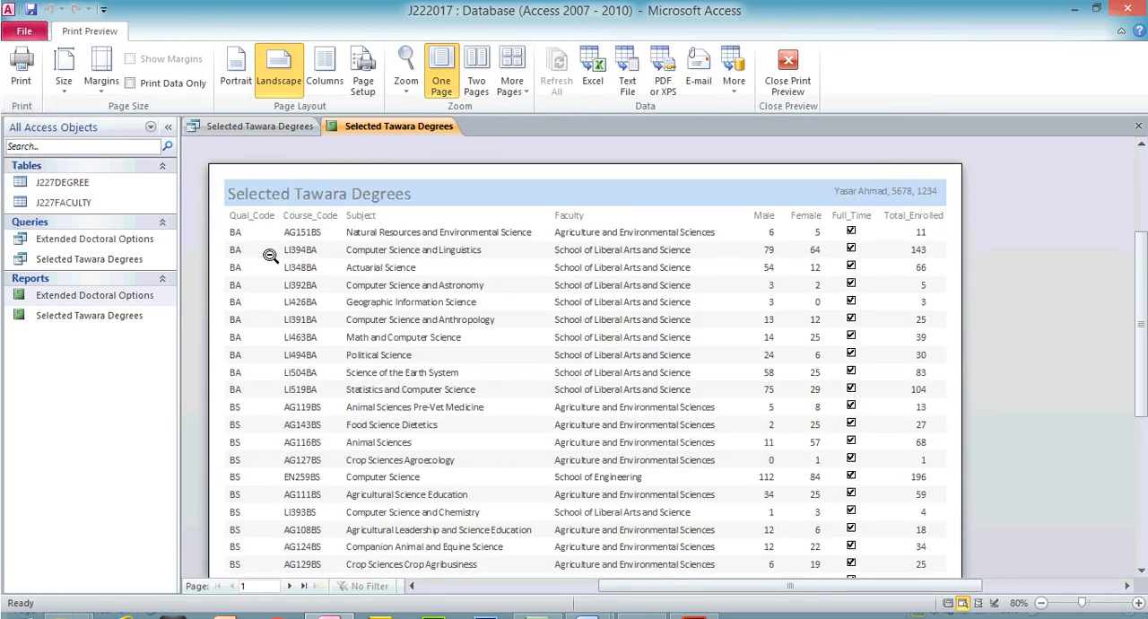
{"action": "left_click", "coordinate": [1041, 576]}
{"action": "left_click", "coordinate": [1040, 575]}
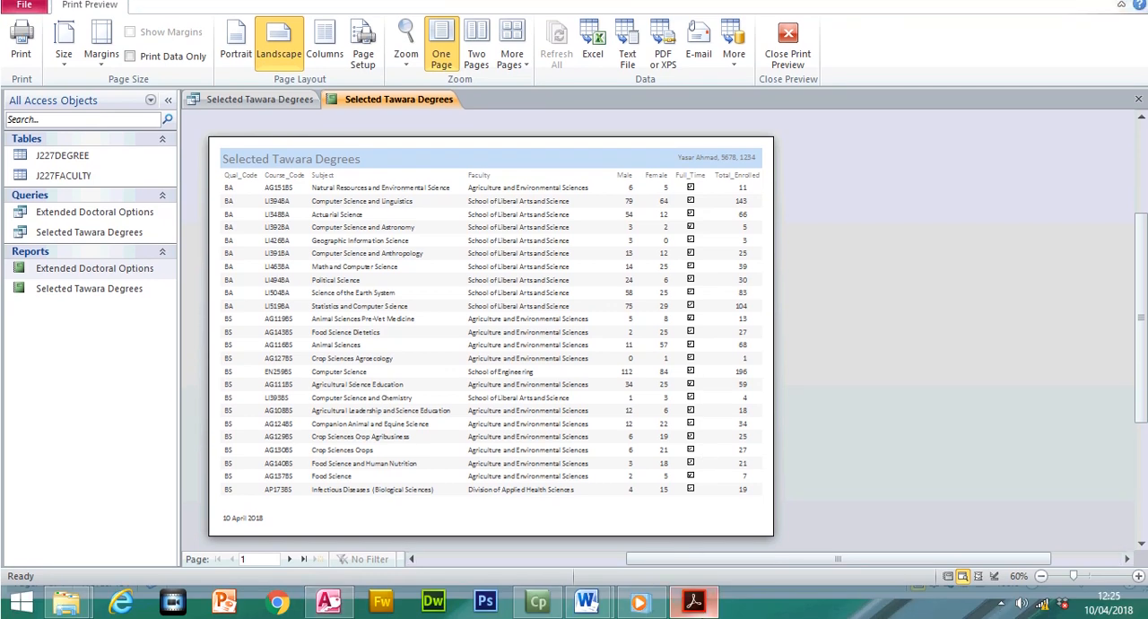
- Compare the step 29 requirements in the exam paper with the previewed Selected Tawara Degrees report
{"action": "left_click", "coordinate": [693, 601]}
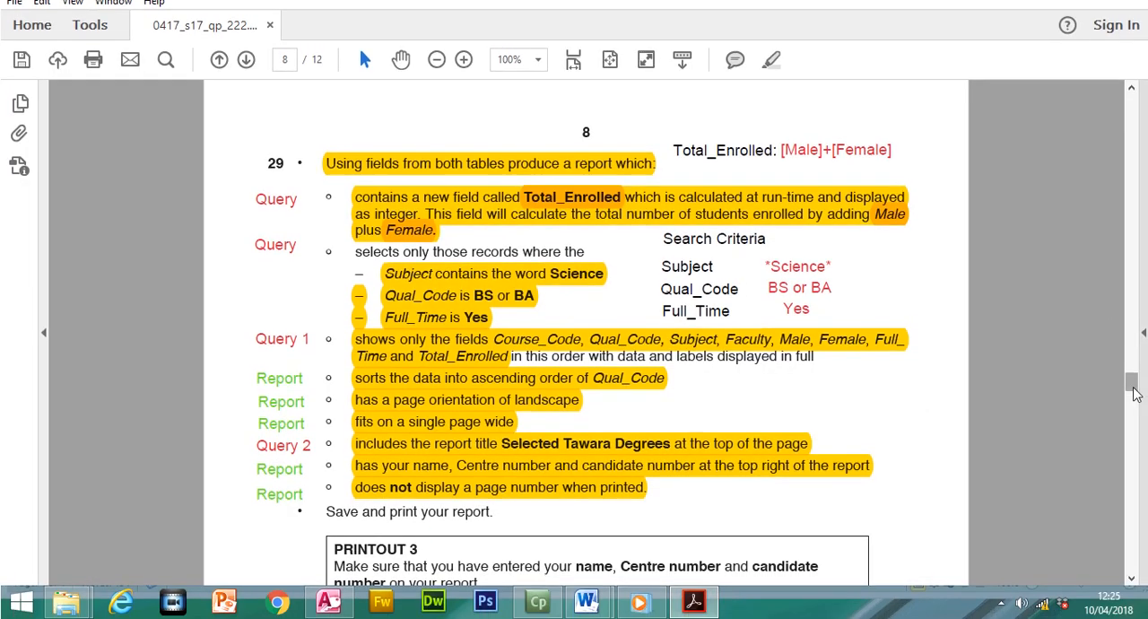
{"action": "mouse_move", "coordinate": [1134, 386]}
{"action": "left_mouse_down"}
{"action": "mouse_move", "coordinate": [1133, 310]}
{"action": "mouse_move", "coordinate": [1134, 403]}
{"action": "mouse_move", "coordinate": [1134, 384]}
{"action": "left_mouse_up"}
{"action": "left_click", "coordinate": [637, 383]}
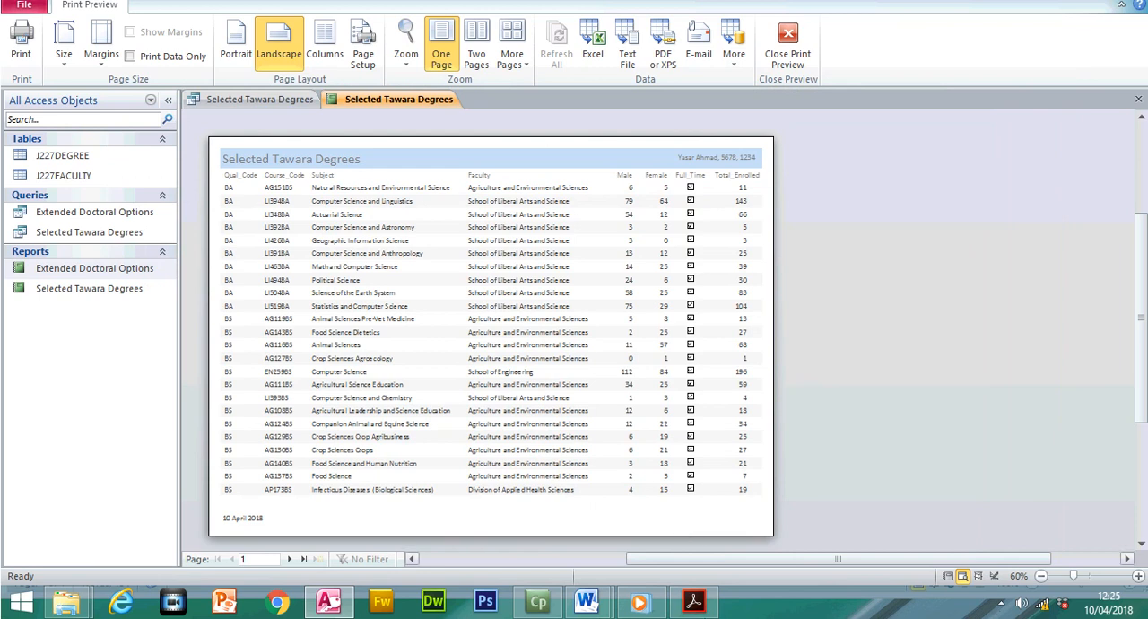
{"action": "left_click", "coordinate": [702, 608]}
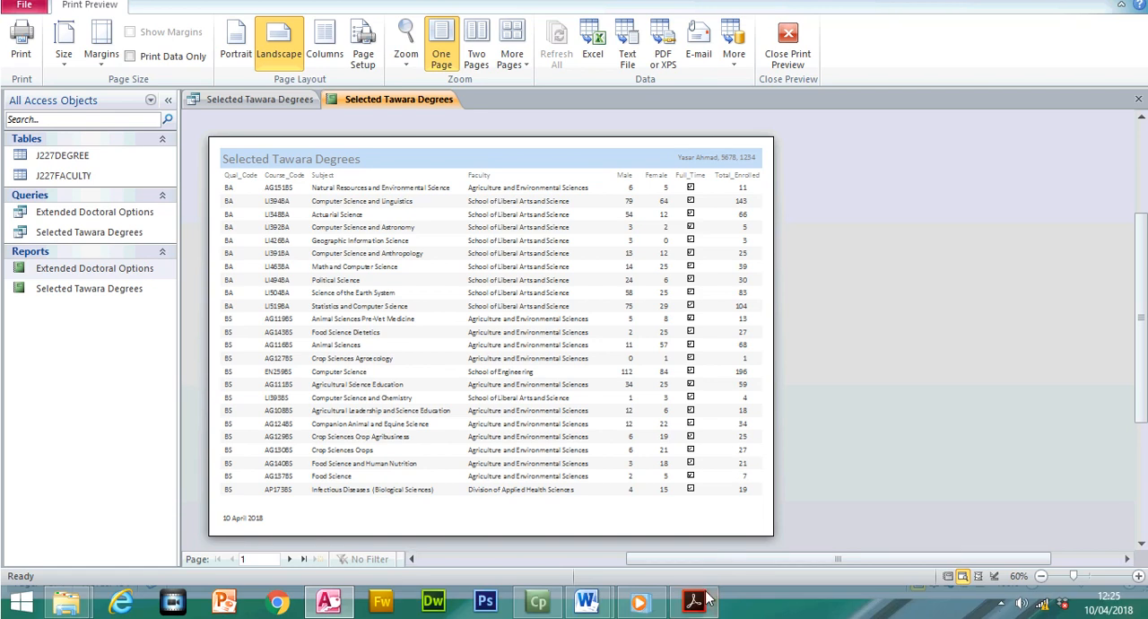
{"action": "left_click", "coordinate": [707, 599]}
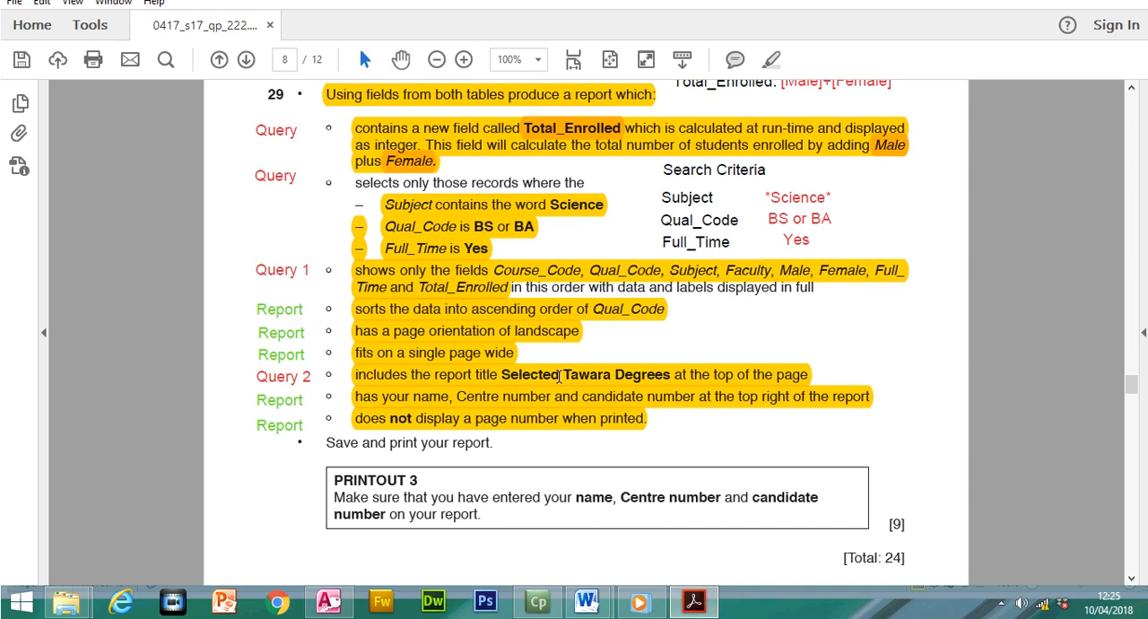
{"action": "left_click", "coordinate": [695, 601]}
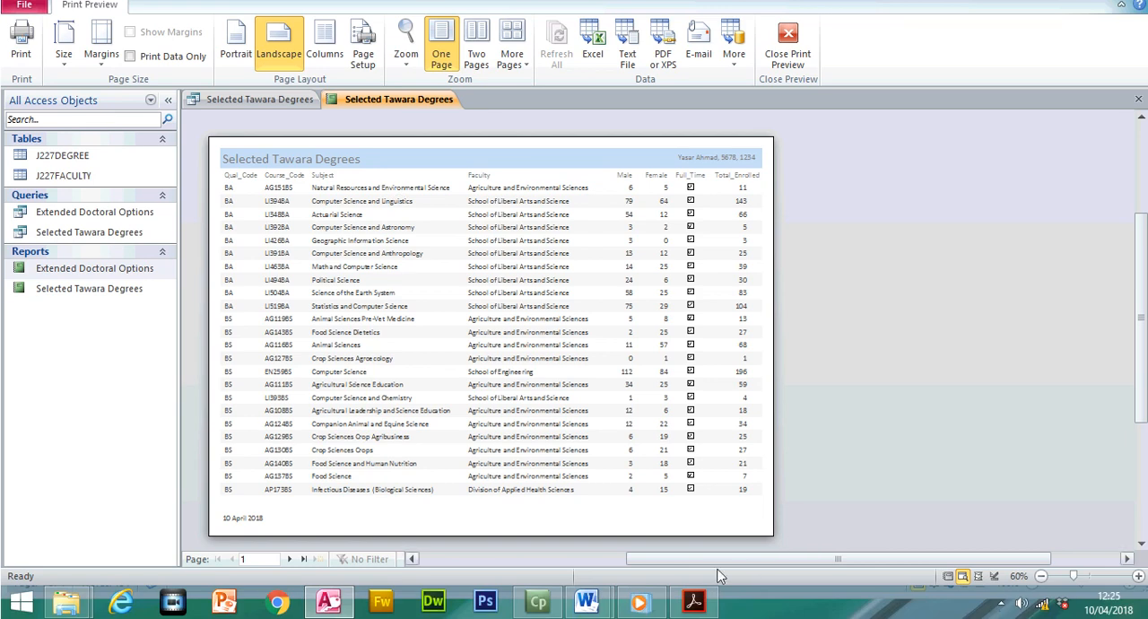
- Switch to the exam paper and highlight the instruction to save and print the report and the PRINTOUT 3 note
{"action": "left_click", "coordinate": [702, 602]}
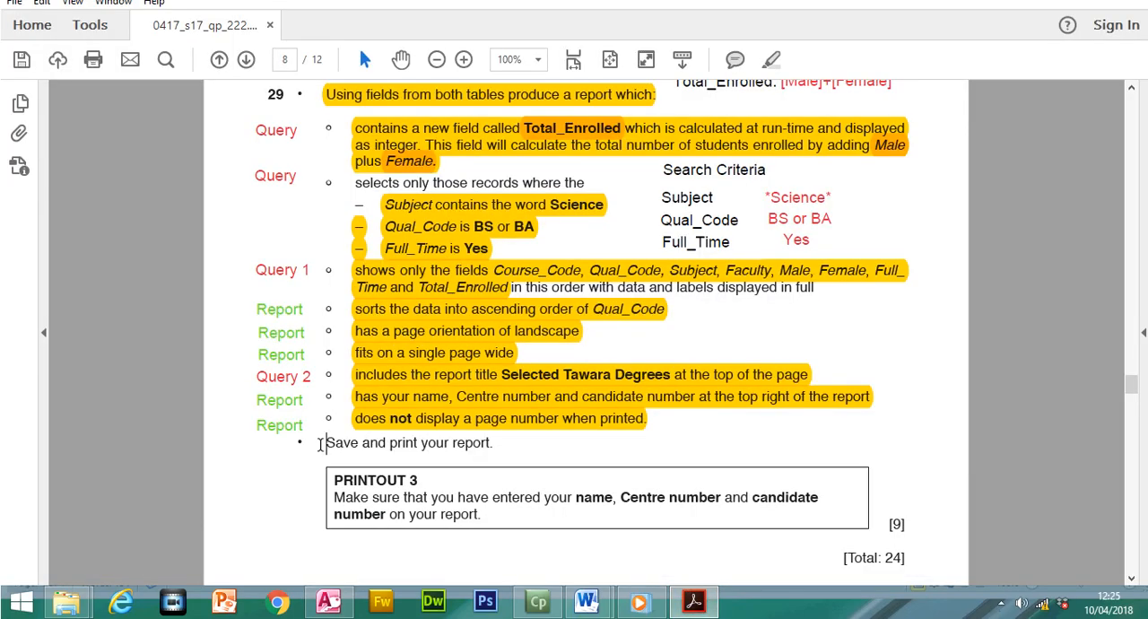
{"action": "left_click_drag", "start_coordinate": [319, 446], "coordinate": [493, 446]}
{"action": "left_click", "coordinate": [773, 59]}
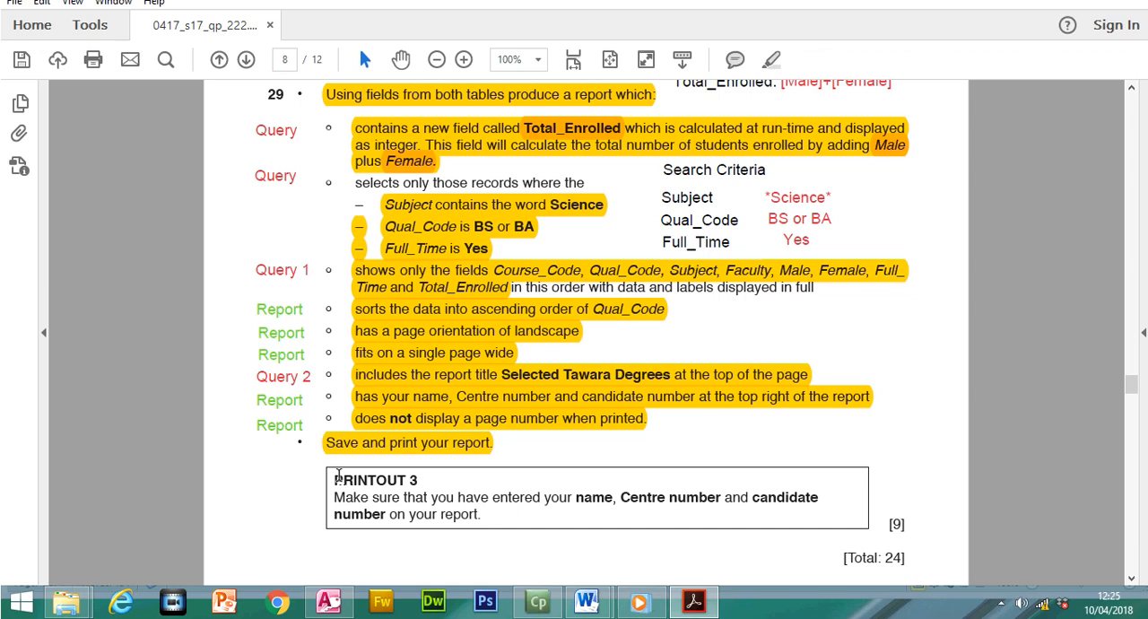
{"action": "left_click_drag", "start_coordinate": [338, 475], "coordinate": [446, 513]}
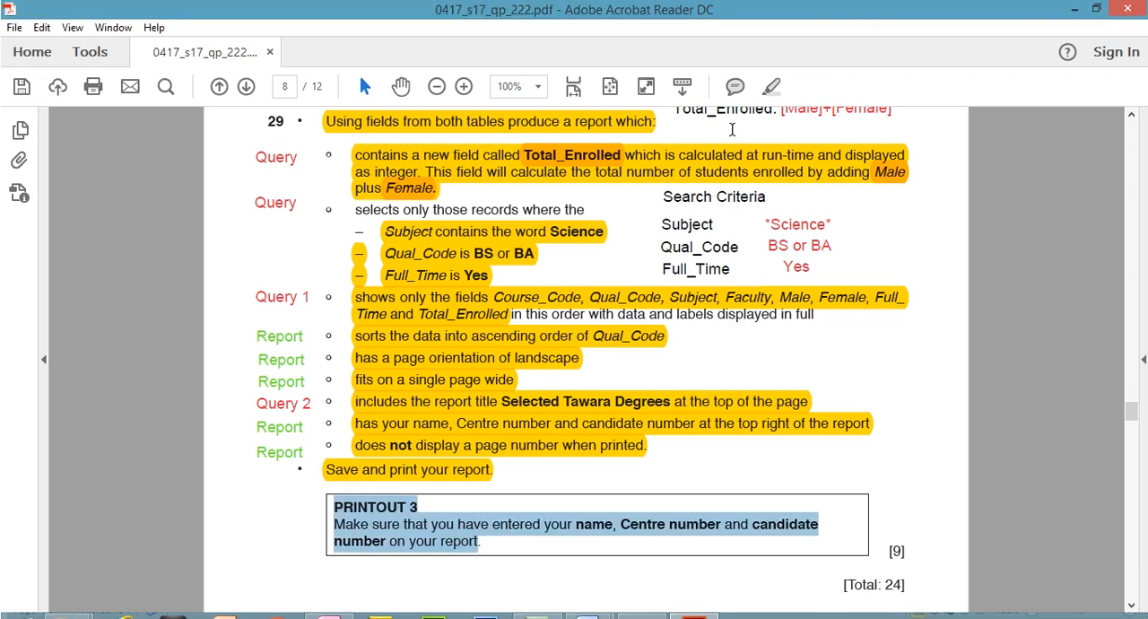
{"action": "left_click", "coordinate": [771, 86]}
{"action": "mouse_move", "coordinate": [1130, 414]}
{"action": "left_mouse_down"}
{"action": "mouse_move", "coordinate": [1130, 430]}
{"action": "mouse_move", "coordinate": [1131, 395]}
{"action": "left_mouse_up"}
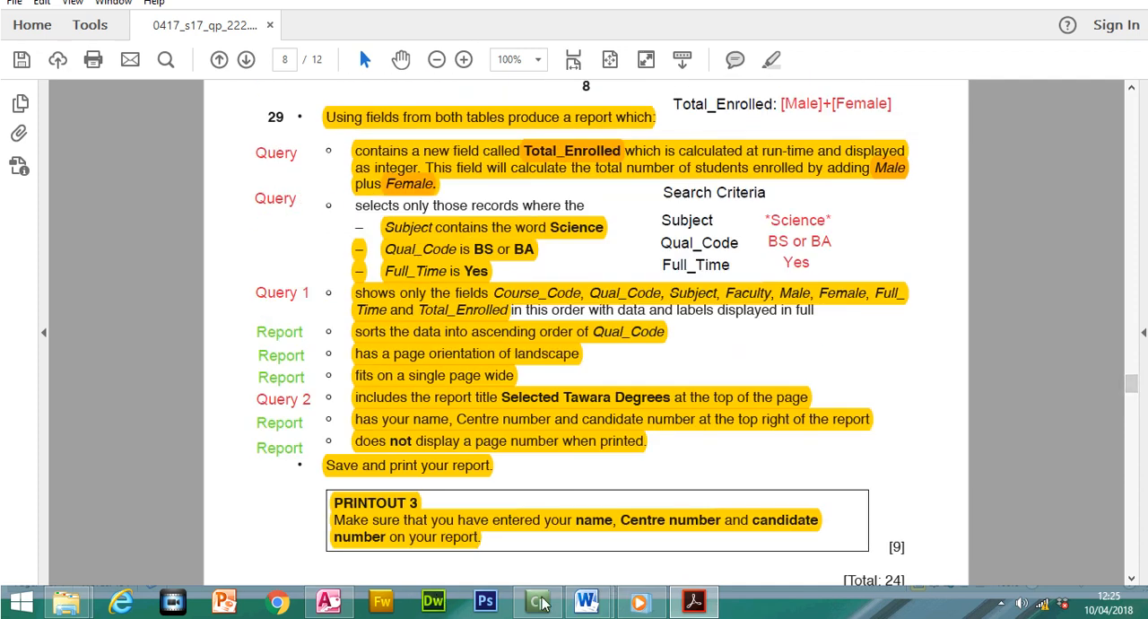
{"action": "left_click", "coordinate": [345, 609]}
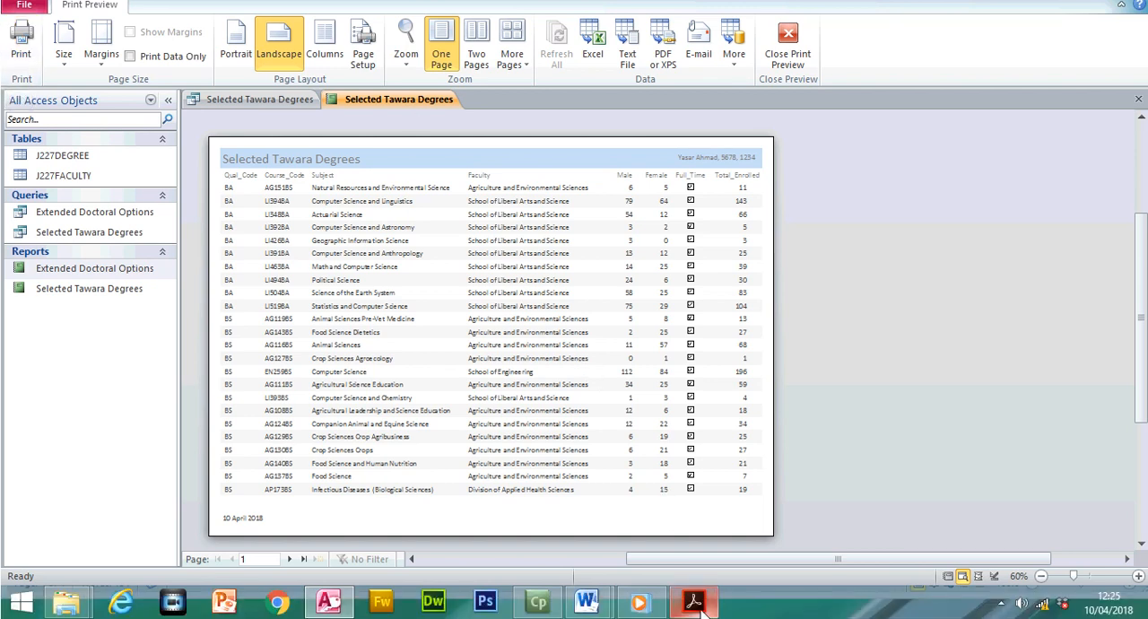
{"action": "left_click", "coordinate": [702, 610]}
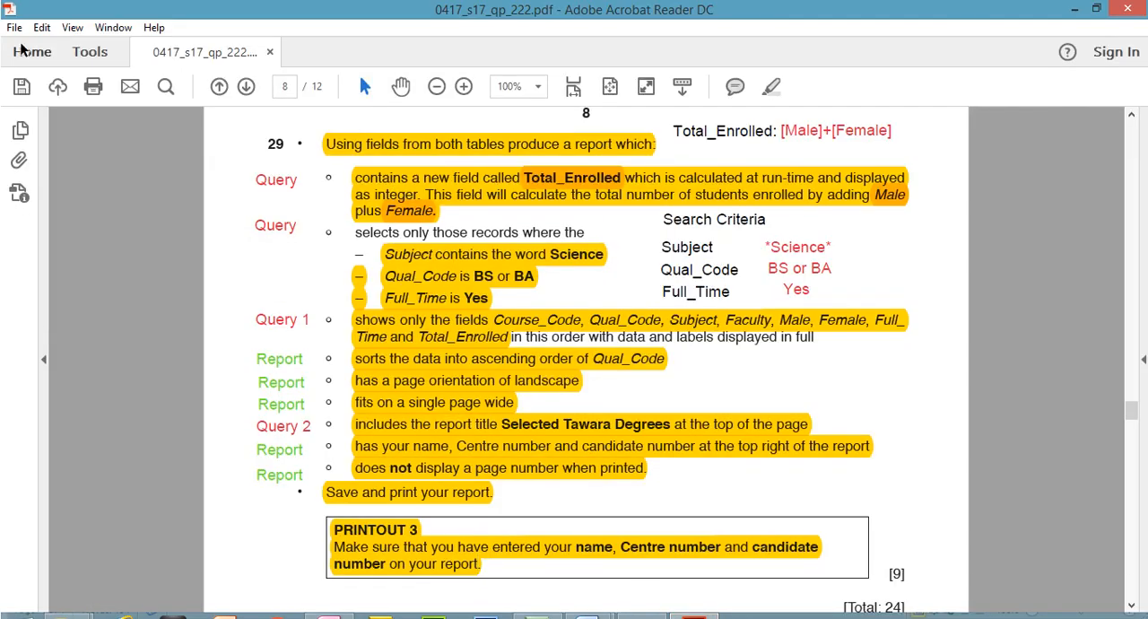